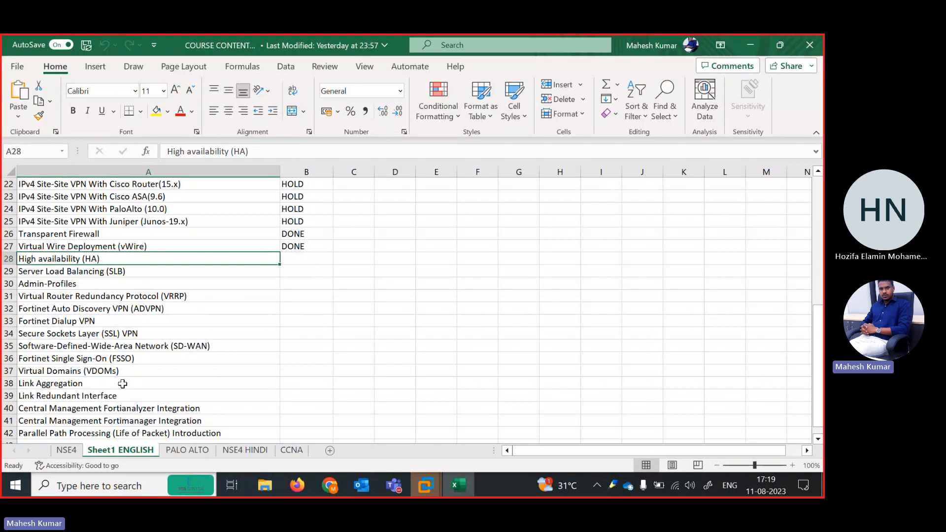
Review the course topics around High availability (HA), Server Load Balancing (SLB) and Admin-Profiles in the worksheet.
click(87, 284)
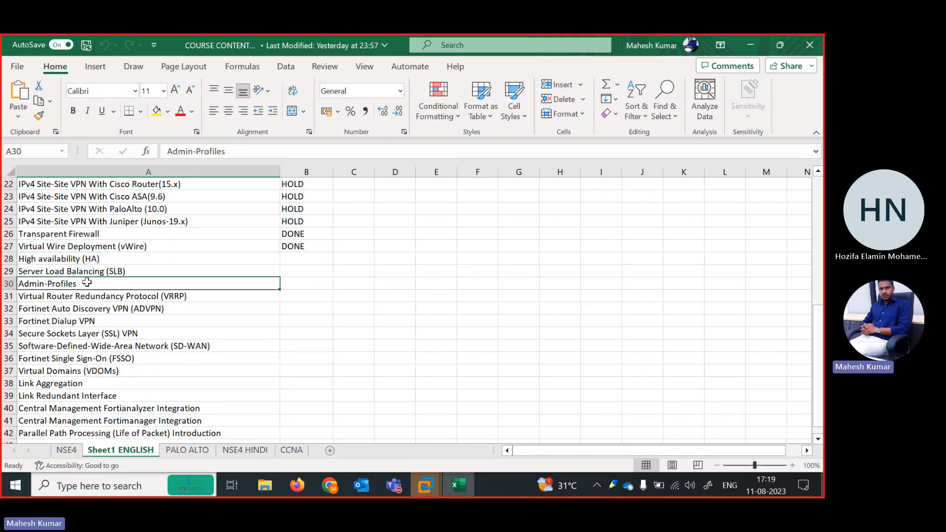
key(ctrl+Down)
key(Up)
key(Up)
key(Up)
key(Up)
key(Up)
key(Up)
key(Up)
key(Up)
key(Up)
key(Up)
key(Up)
key(Up)
key(Up)
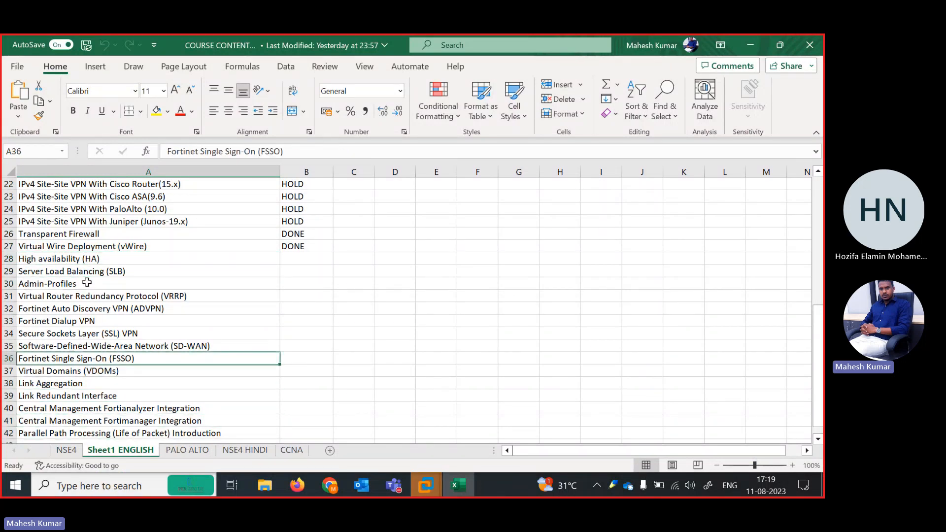
Switch from the worksheet to the 1-EVE LITE virtual machine in VMware Workstation, postponing the VMware Tools update.
click(750, 45)
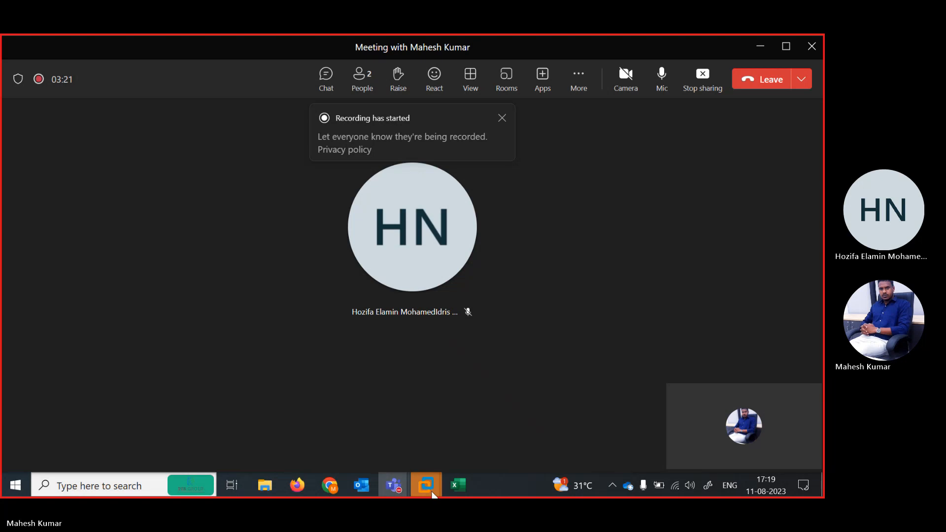
mouse_move(425, 485)
click(347, 439)
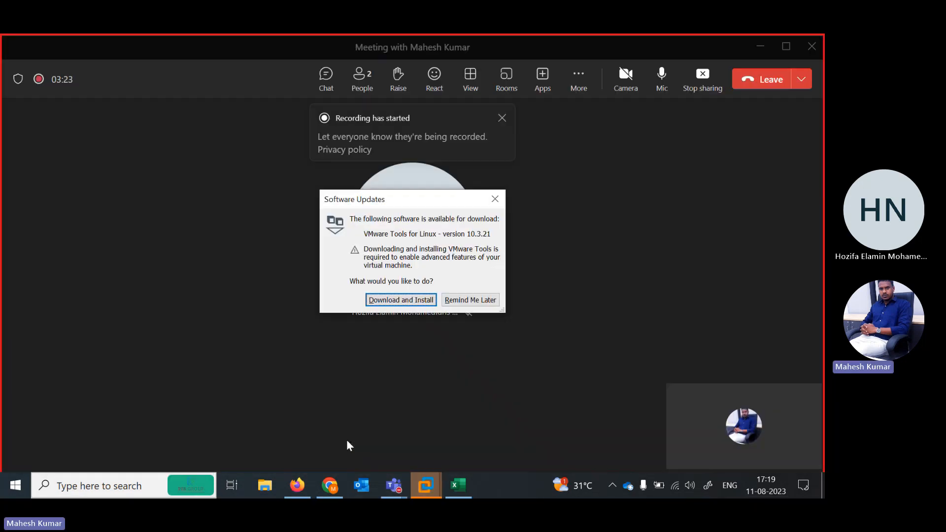
click(466, 299)
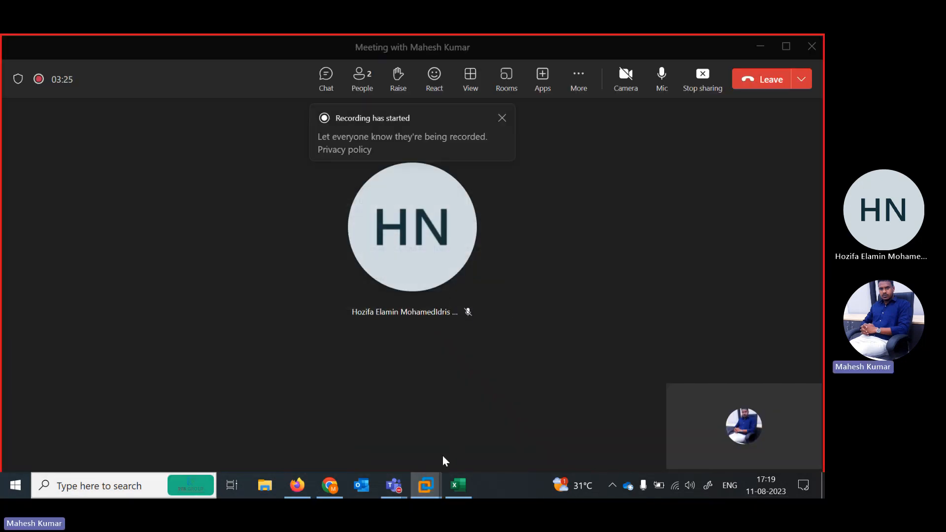
mouse_move(425, 486)
click(333, 413)
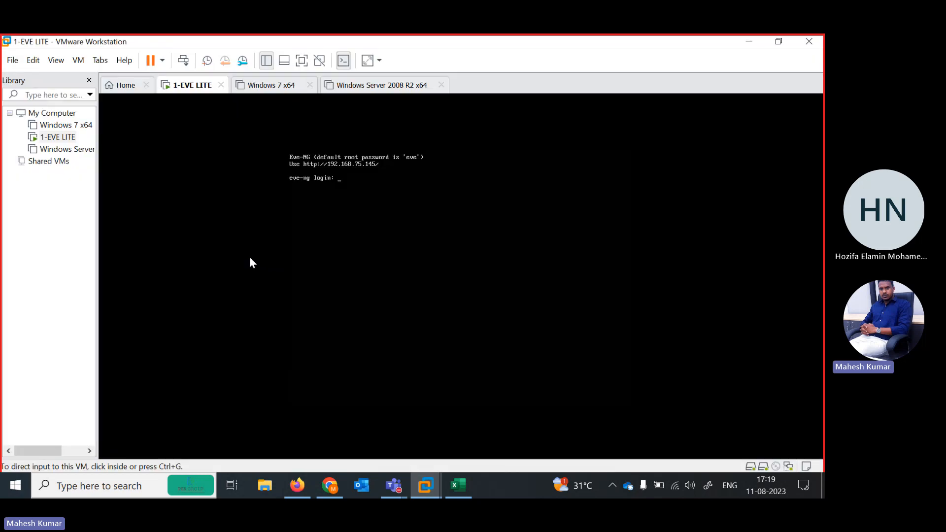
Switch to Firefox and go to the EVE-NG server at 192.168.75.145.
click(293, 495)
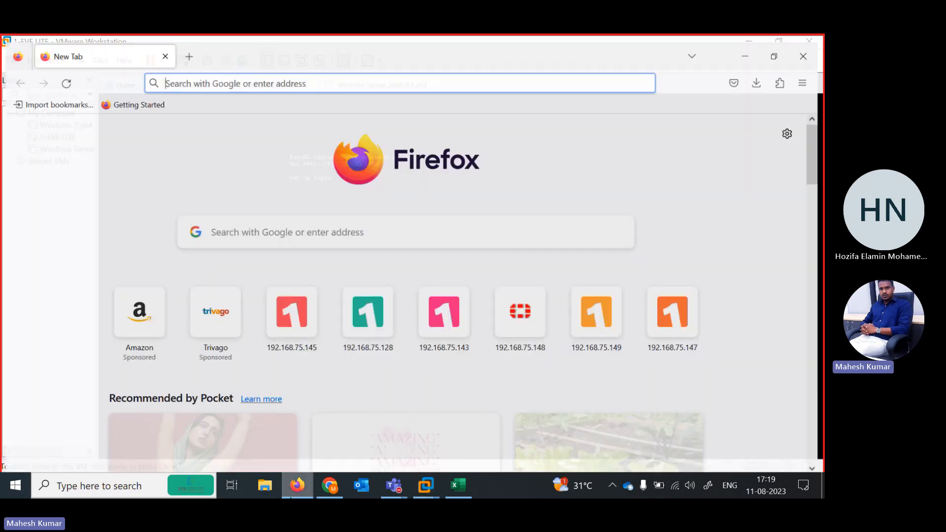
text(192.168.75.145/)
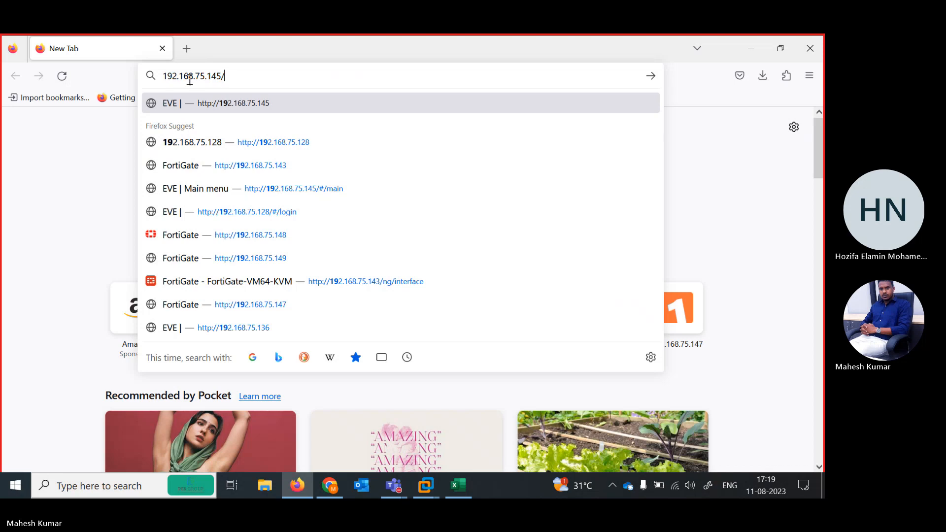
key(Return)
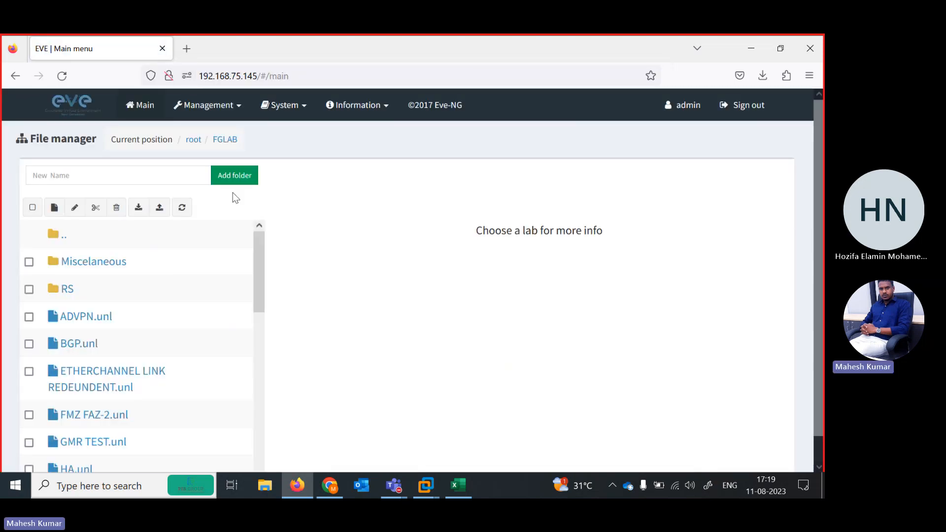
Open the HA.unl lab from the FGLAB folder to display its topology.
drag(258, 274, 245, 320)
click(71, 306)
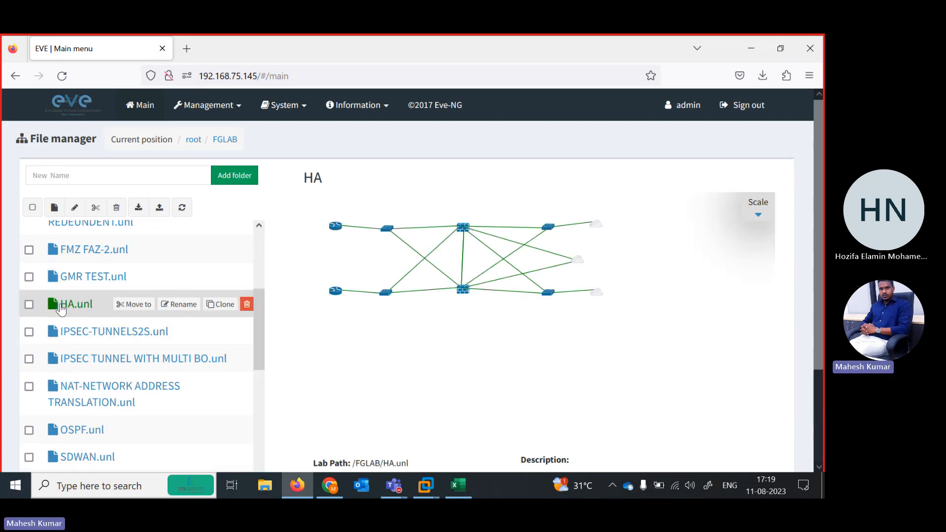
scroll(824, 360, down, 2)
click(329, 443)
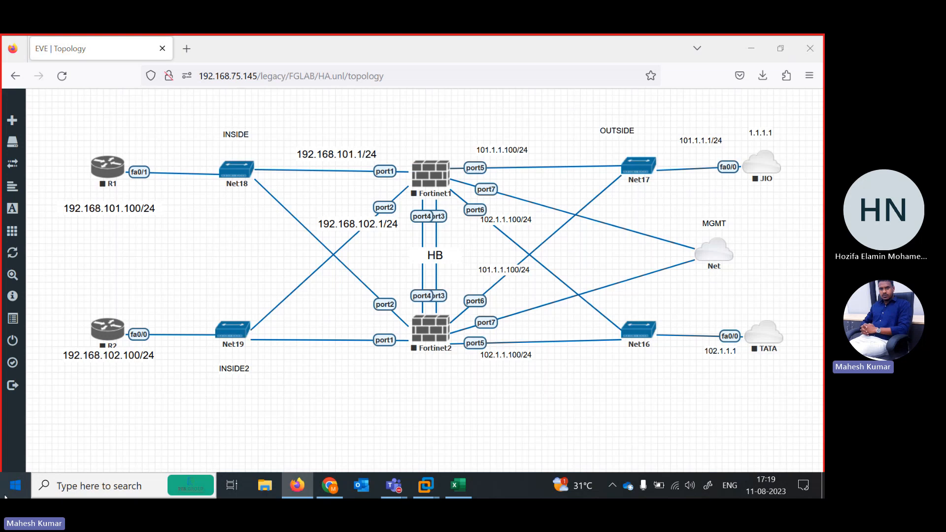
Start Snipping Tool and capture the browser area containing the whole HA topology.
click(6, 495)
text(sni)
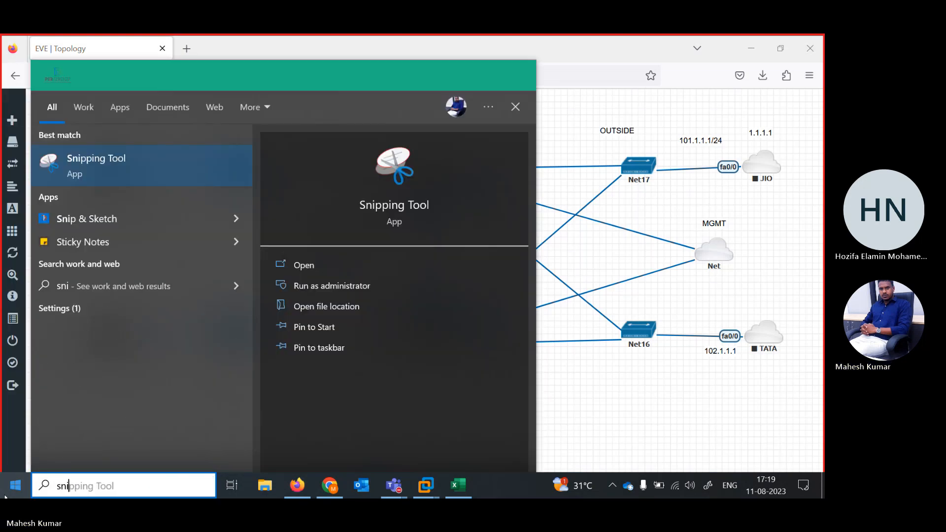
key(Return)
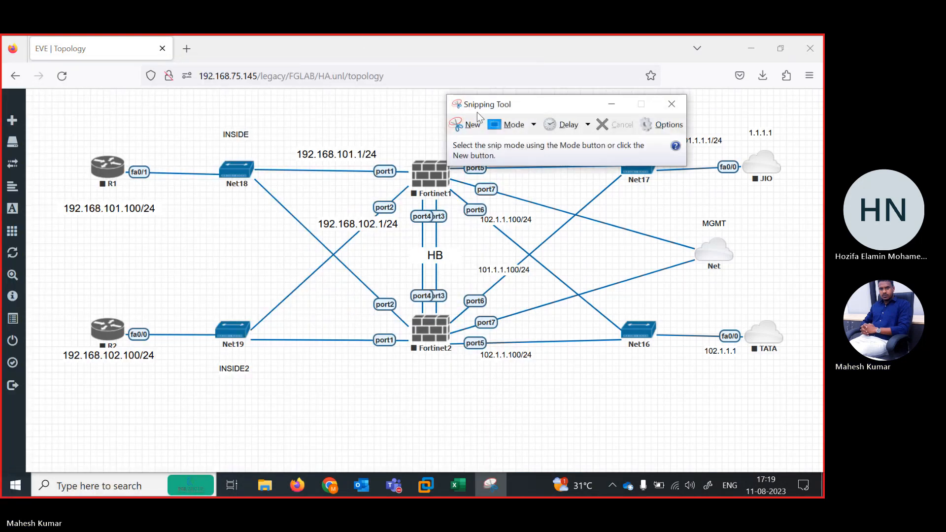
click(468, 124)
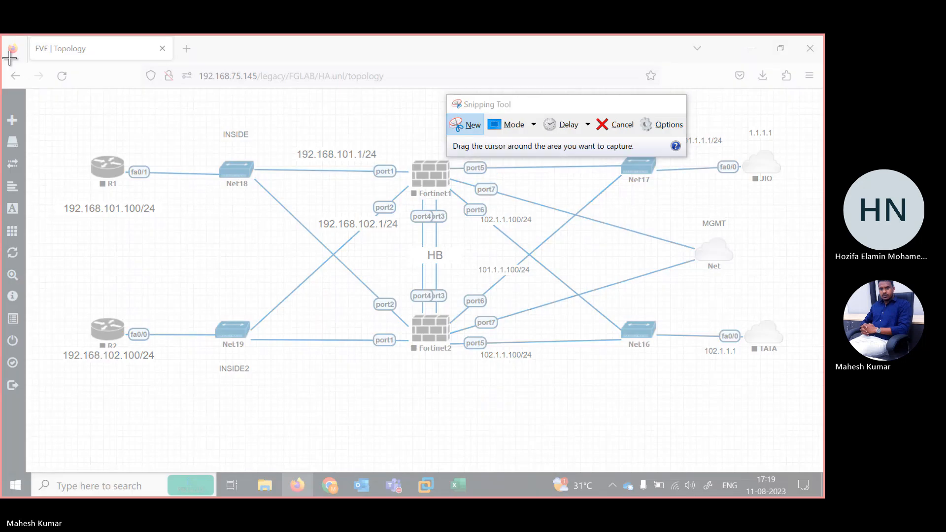
drag(10, 58, 819, 394)
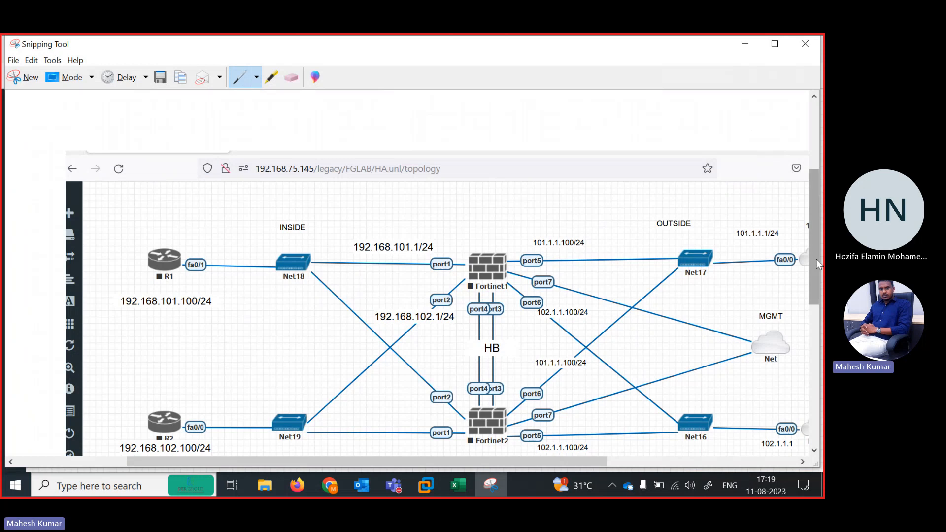
Mark both Fortinet firewalls in the snip with pen ticks and circle the JIO and TATA clouds.
scroll(814, 285, down, 1)
scroll(814, 291, down, 1)
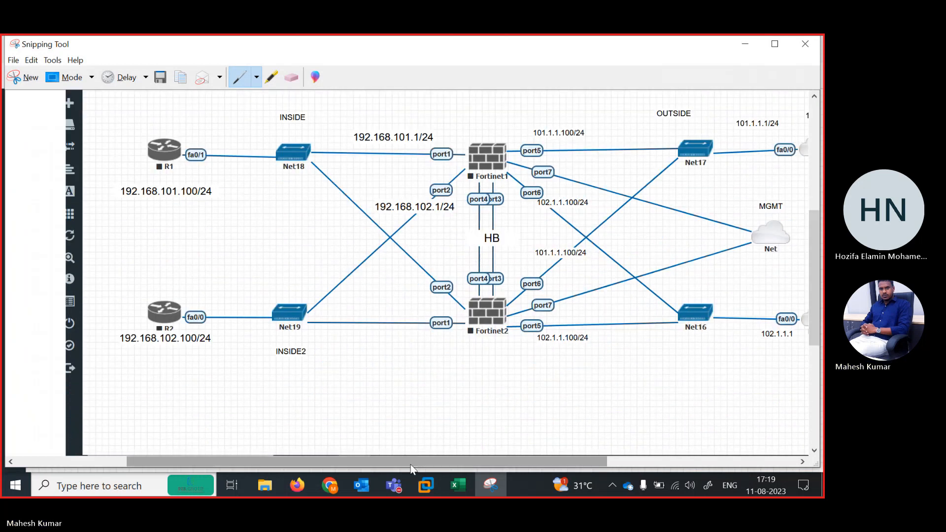
drag(420, 464, 454, 467)
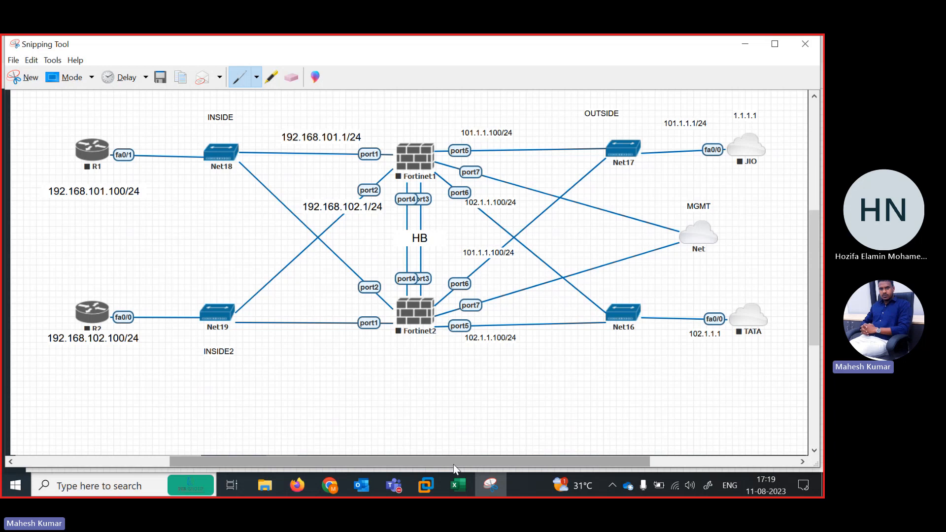
scroll(454, 468, down, 1)
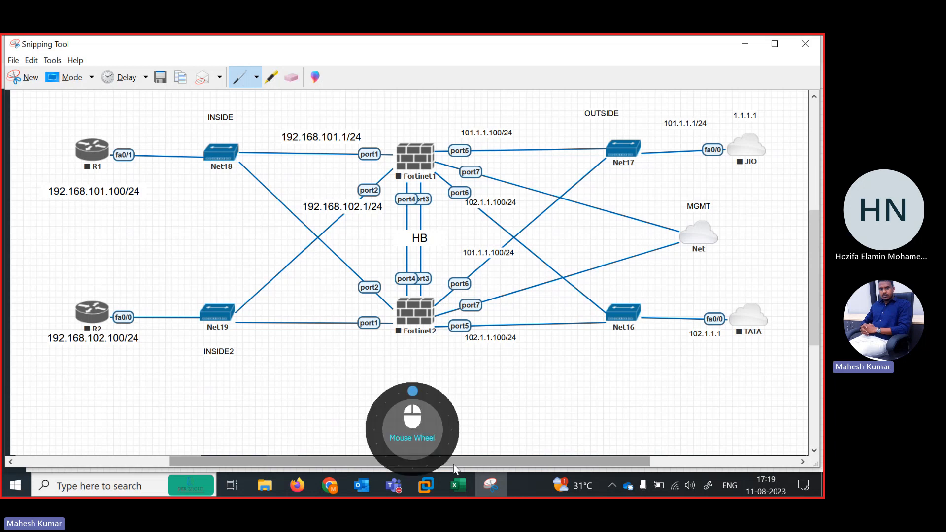
drag(352, 276, 355, 287)
drag(378, 266, 363, 277)
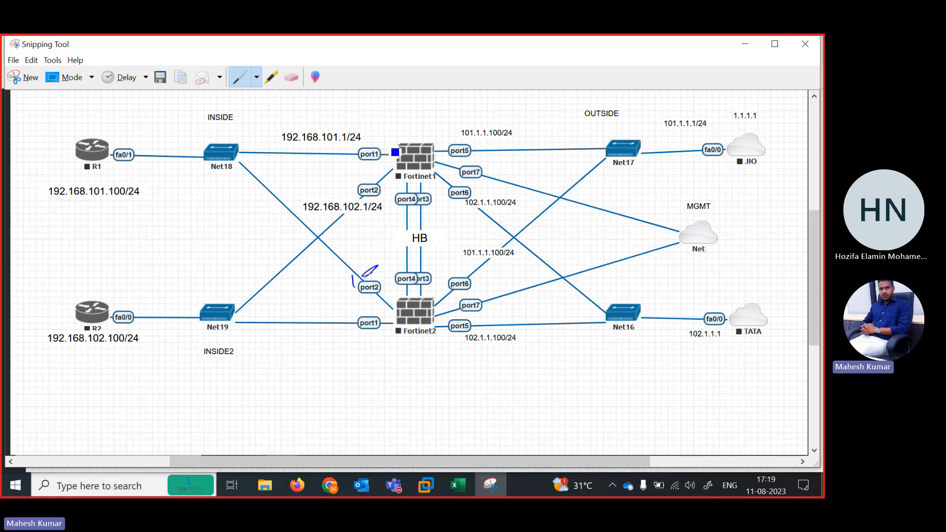
drag(391, 143, 416, 137)
drag(391, 318, 419, 311)
mouse_move(710, 147)
mouse_down()
mouse_move(740, 166)
mouse_move(714, 148)
mouse_up()
mouse_move(747, 329)
mouse_down()
mouse_move(734, 304)
mouse_move(705, 320)
mouse_up()
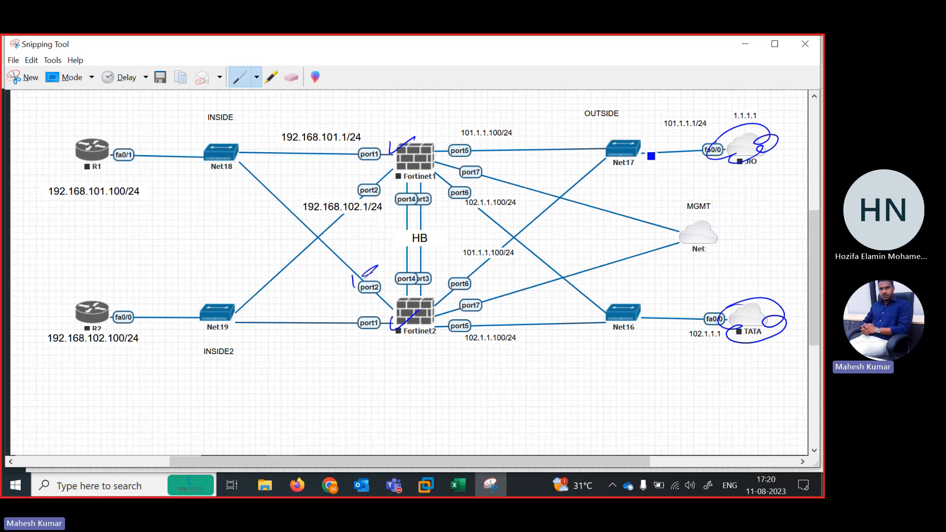
Trace the outside links from Net17 and Net16 to both Fortinet firewalls and handwrite an underlined note beside the crossing links.
drag(651, 155, 616, 152)
drag(679, 329, 625, 329)
drag(619, 156, 424, 153)
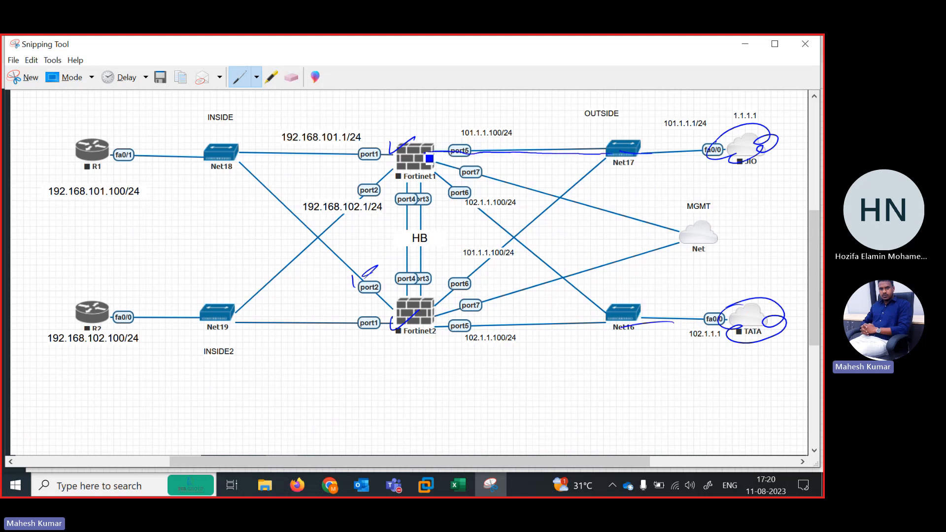
mouse_move(605, 157)
mouse_down()
mouse_move(484, 268)
mouse_move(397, 329)
mouse_up()
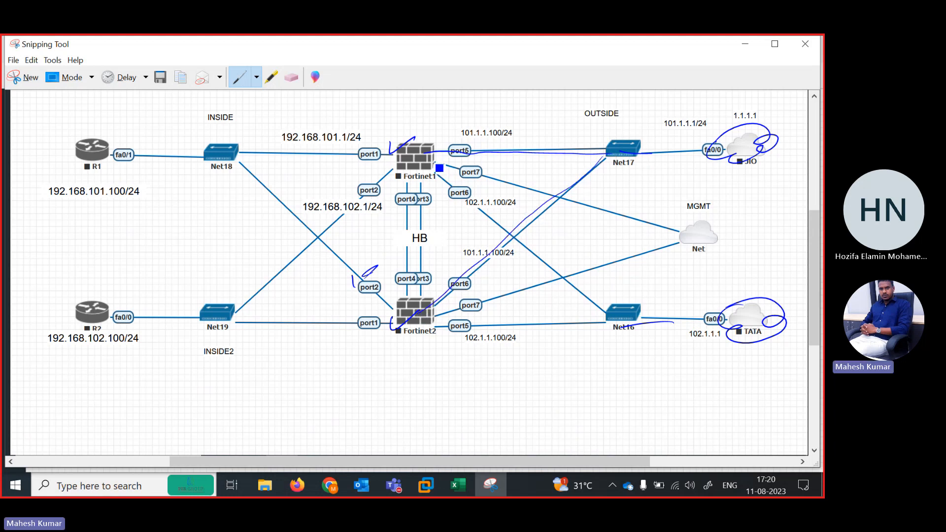
drag(436, 173, 590, 299)
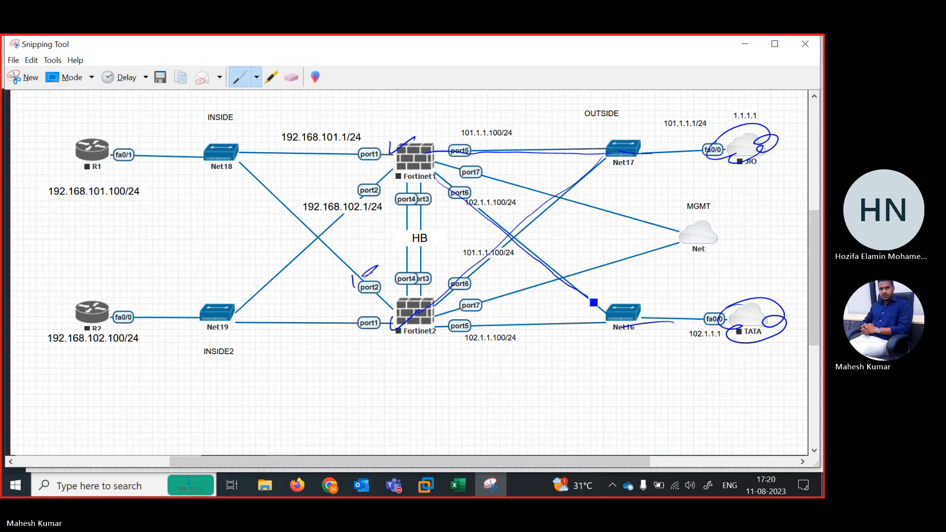
mouse_move(638, 320)
mouse_down()
mouse_move(576, 288)
mouse_move(463, 184)
mouse_up()
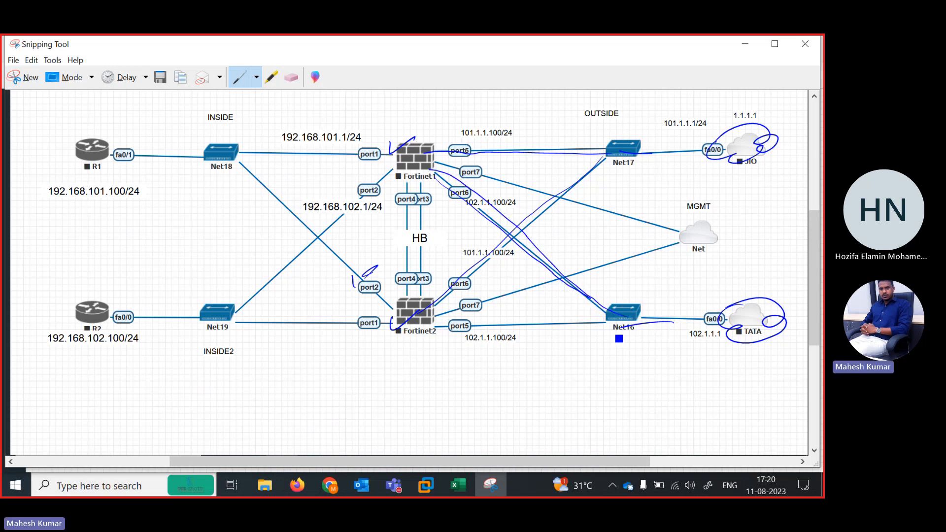
drag(619, 339, 454, 334)
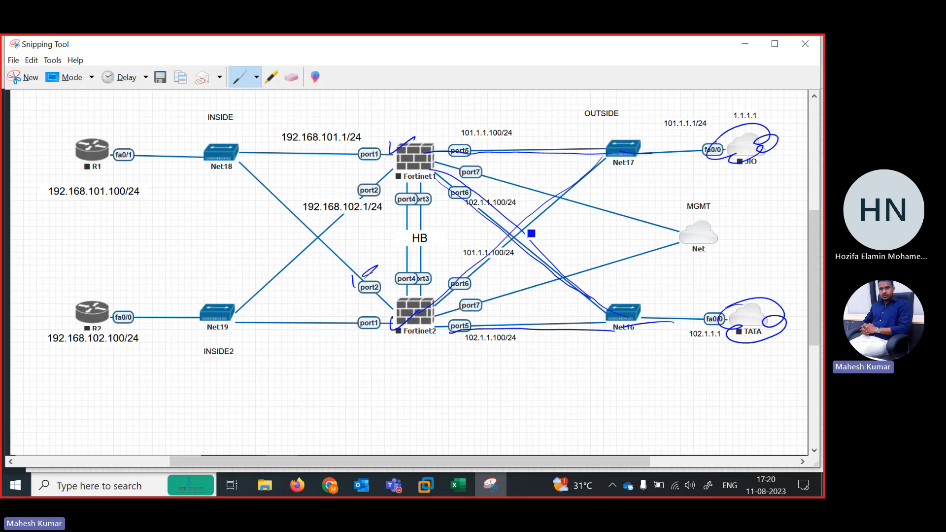
mouse_move(547, 247)
mouse_down()
mouse_move(587, 221)
mouse_move(621, 233)
mouse_up()
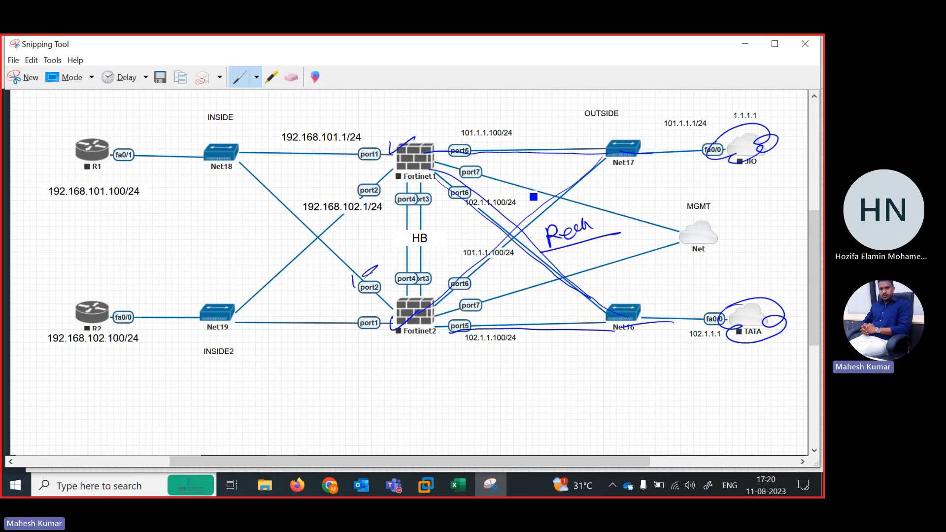
Draw a box around Net17, trace its link to JIO, and add short strokes across the HB links below Fortinet1.
mouse_move(600, 138)
mouse_down()
mouse_move(636, 170)
mouse_move(702, 152)
mouse_up()
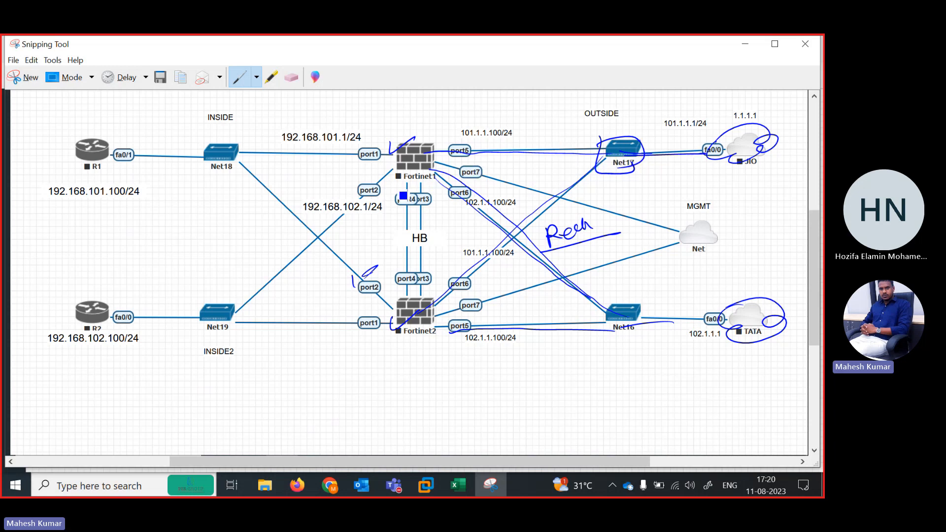
drag(391, 195, 412, 186)
mouse_move(388, 216)
mouse_down()
mouse_move(423, 203)
mouse_move(422, 220)
mouse_up()
drag(395, 245, 424, 236)
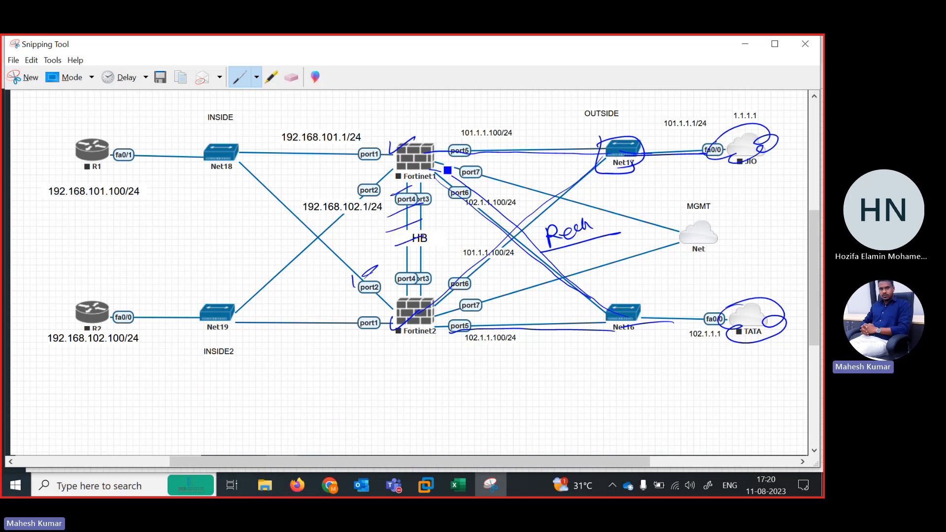
Handwrite a short note above Fortinet1, striking through its first part and circling its second part.
drag(417, 141, 433, 135)
drag(442, 126, 508, 104)
drag(415, 121, 498, 109)
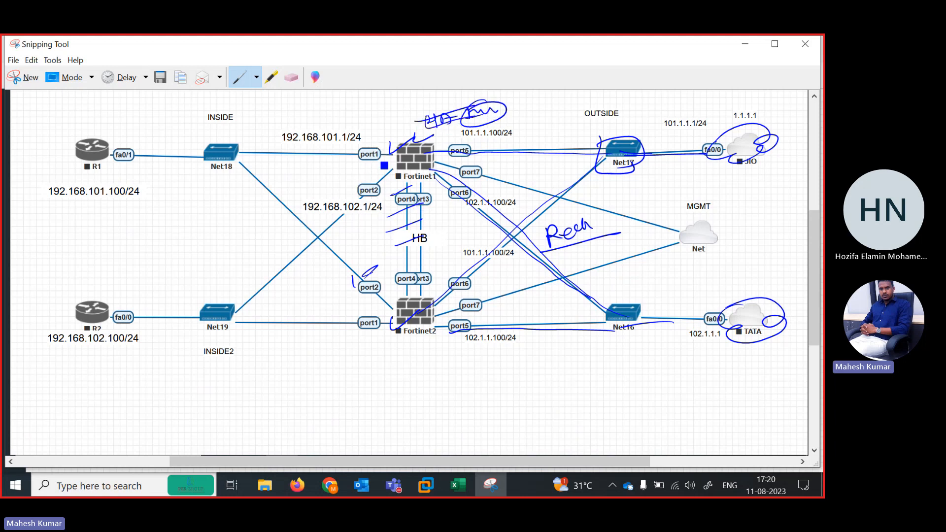
Trace the inside links connecting Net18 and Net19 to Fortinet1 and Fortinet2, including the line from R2 to Net19.
drag(384, 162, 194, 158)
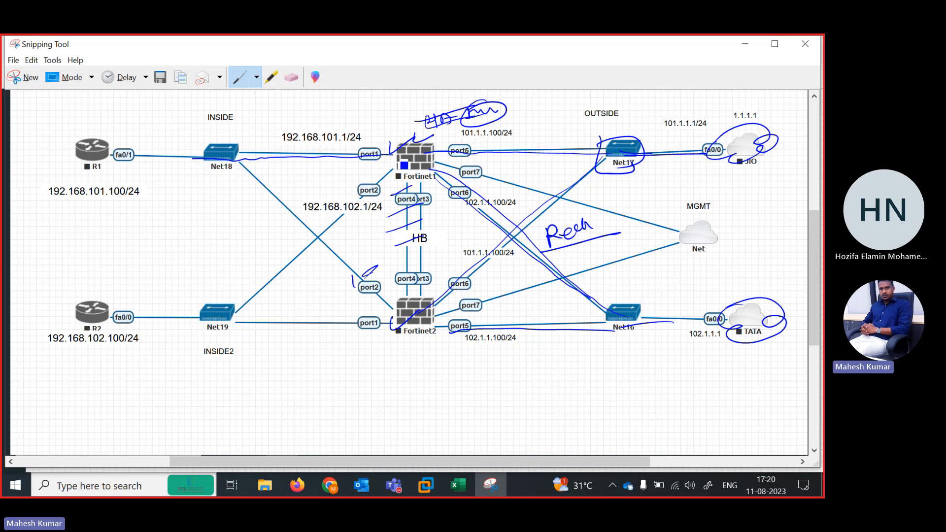
mouse_move(404, 165)
mouse_down()
mouse_move(240, 314)
mouse_move(113, 318)
mouse_up()
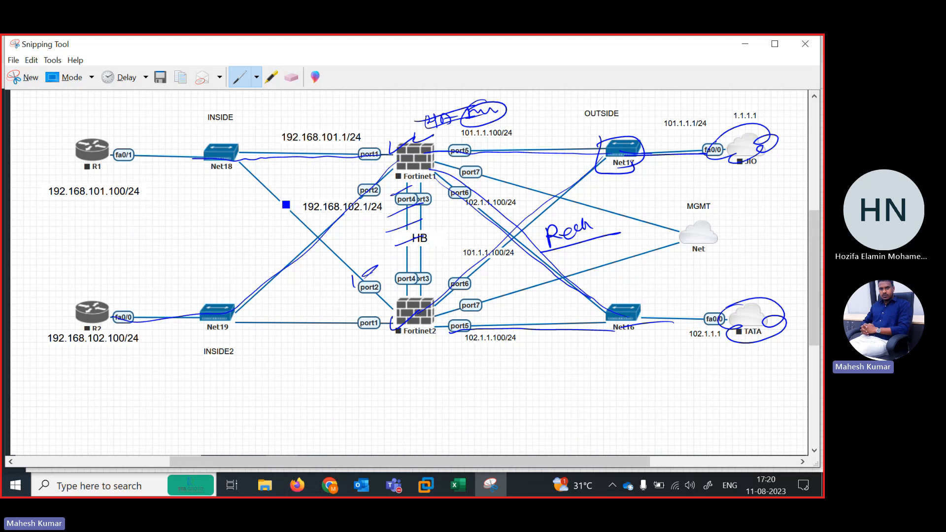
drag(230, 159, 409, 325)
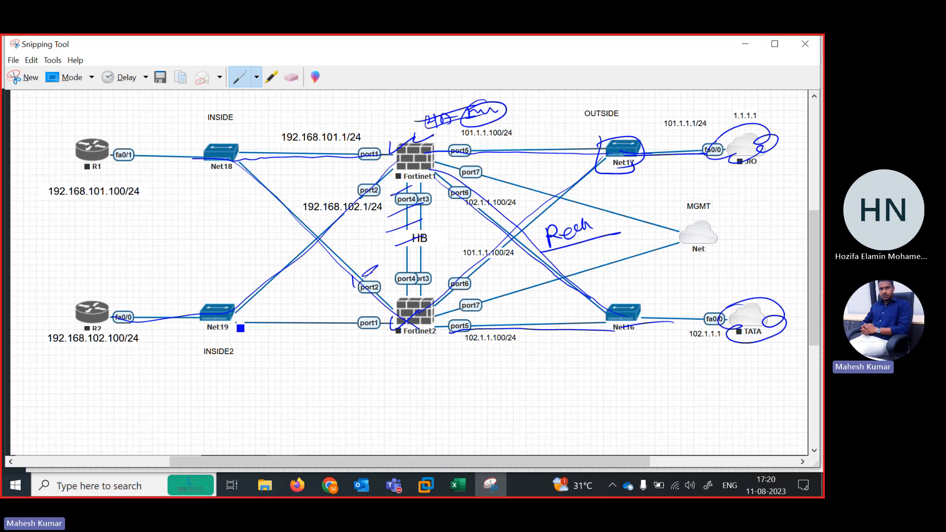
drag(233, 327, 423, 314)
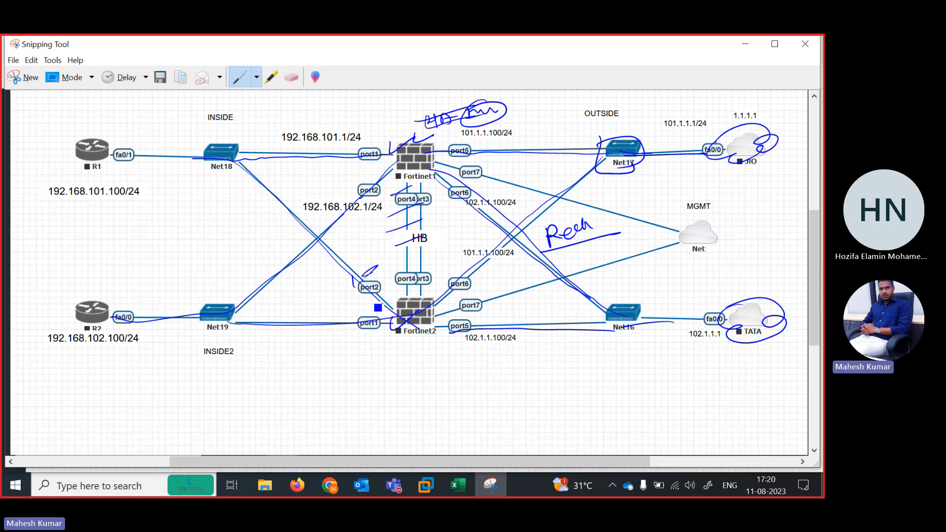
Circle and handwrite HB at the heartbeat links, then circle Fortinet1 and draw a line from it down to Fortinet2.
drag(266, 257, 301, 242)
drag(424, 227, 437, 247)
drag(439, 235, 451, 244)
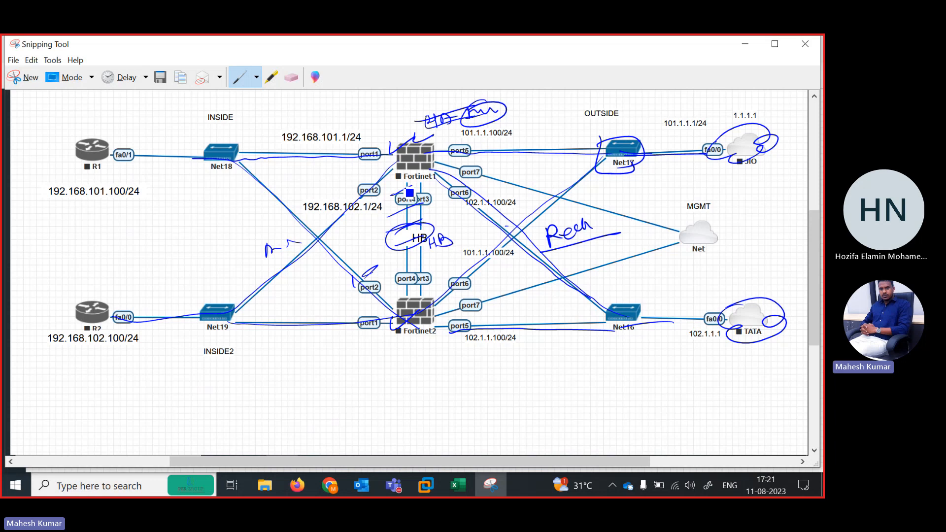
mouse_move(423, 144)
mouse_down()
mouse_move(400, 140)
mouse_move(409, 171)
mouse_move(436, 197)
mouse_move(428, 305)
mouse_up()
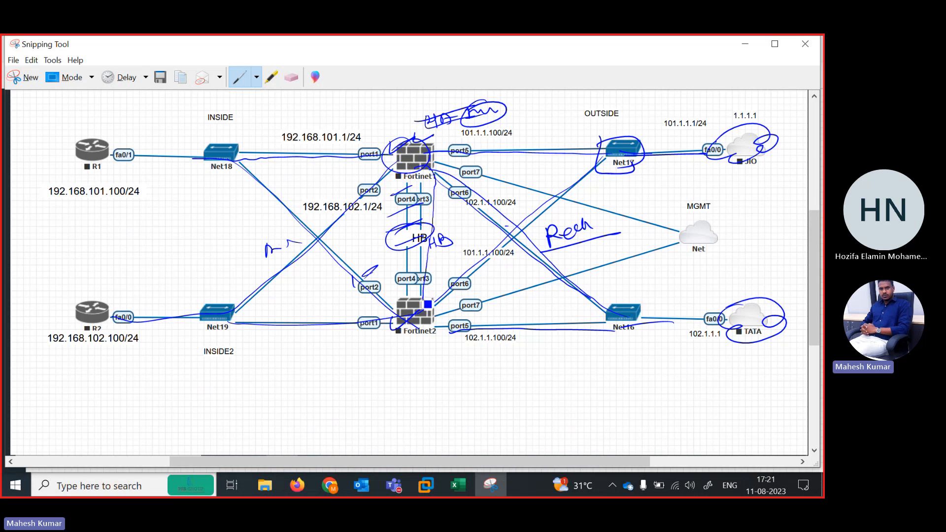
Circle the heartbeat links just above Fortinet2 and handwrite an underlined note below the 192.168.101.100/24 label.
right_click(427, 307)
click(404, 344)
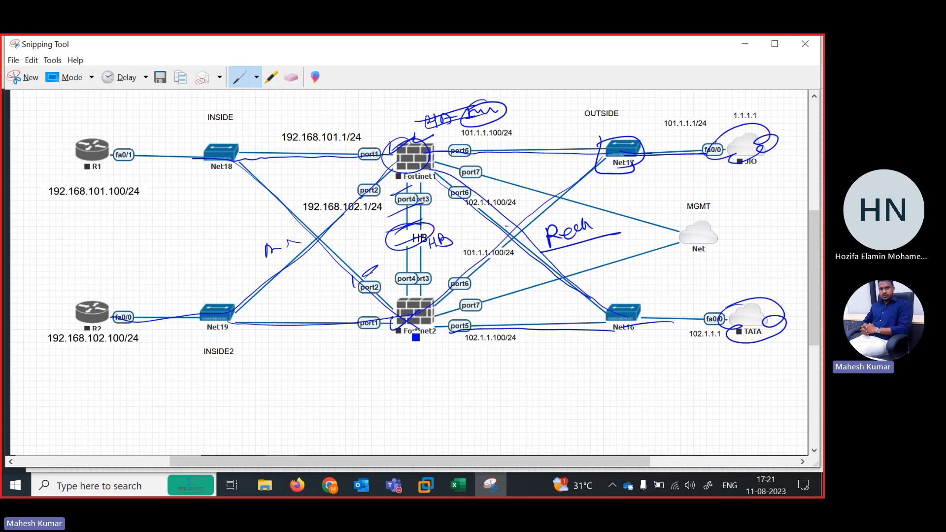
drag(397, 261, 411, 264)
drag(55, 226, 115, 214)
Mark the inside ports of both firewalls, add a second line to the note, and trace the port2 links and Fortinet2's port5 link toward Net16.
drag(346, 175, 398, 162)
drag(356, 297, 394, 297)
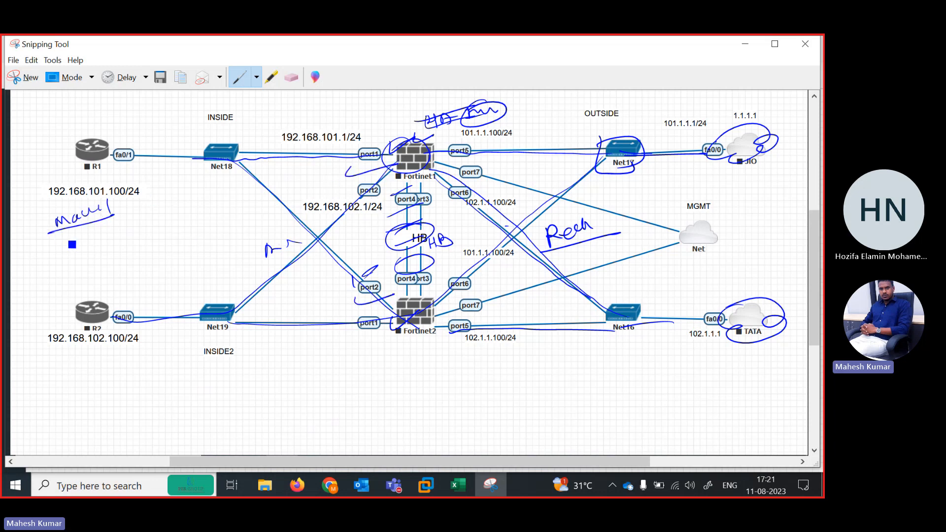
drag(63, 240, 105, 238)
mouse_move(353, 176)
mouse_down()
mouse_move(352, 160)
mouse_move(347, 173)
mouse_up()
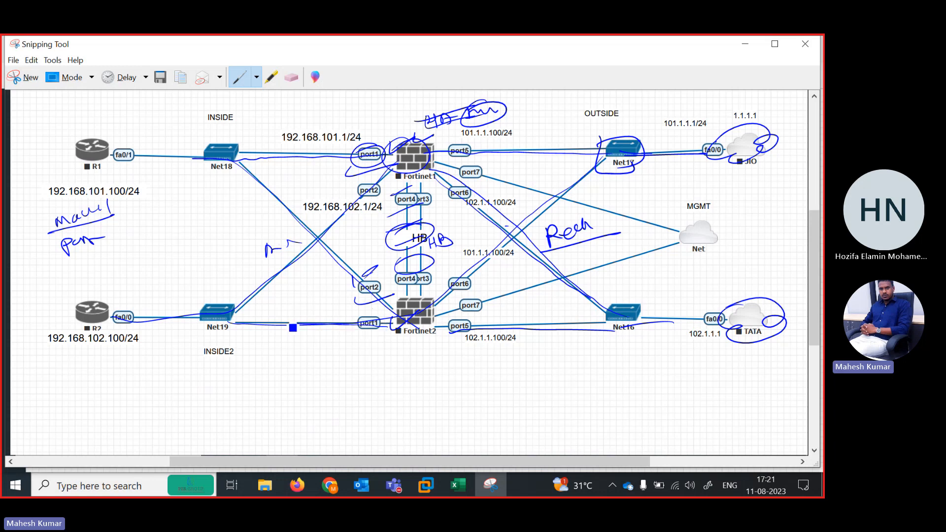
mouse_move(382, 185)
mouse_down()
mouse_move(369, 190)
mouse_move(399, 173)
mouse_move(307, 227)
mouse_up()
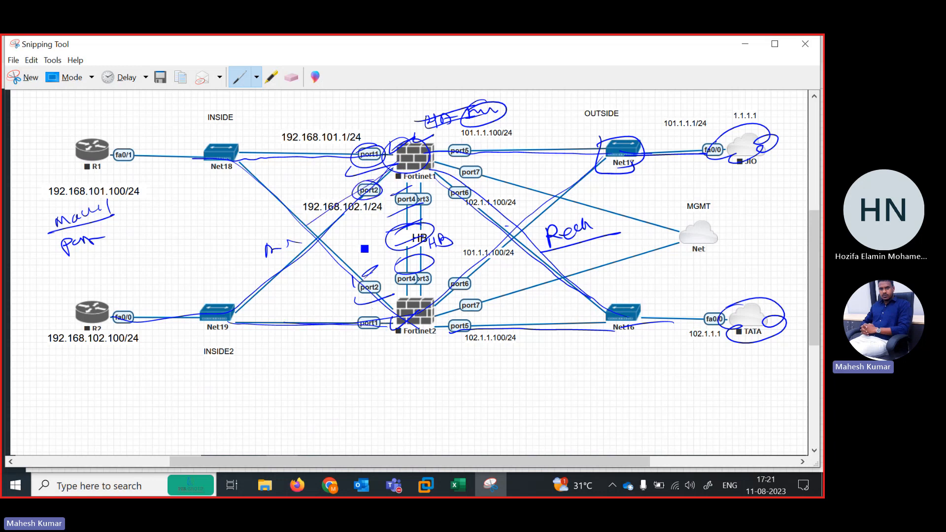
mouse_move(377, 279)
mouse_down()
mouse_move(394, 320)
mouse_move(338, 242)
mouse_move(240, 162)
mouse_up()
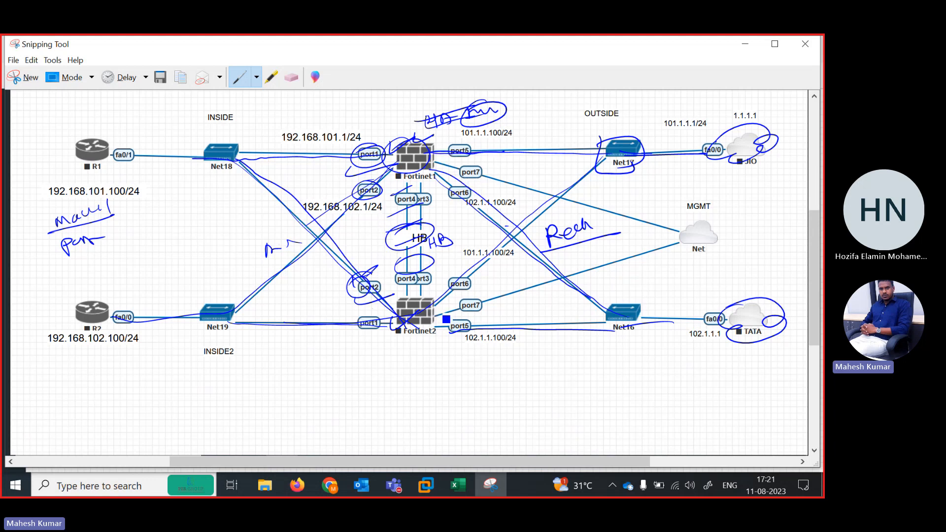
drag(434, 322, 562, 326)
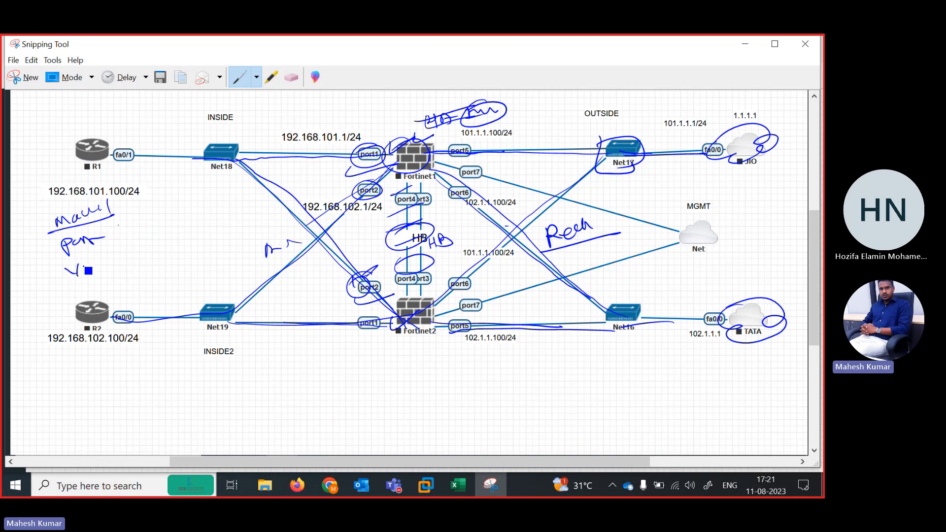
Handwrite two more lines of the note in the space between R1 and R2.
drag(88, 271, 141, 261)
mouse_move(83, 292)
mouse_down()
mouse_move(182, 270)
mouse_move(179, 256)
mouse_up()
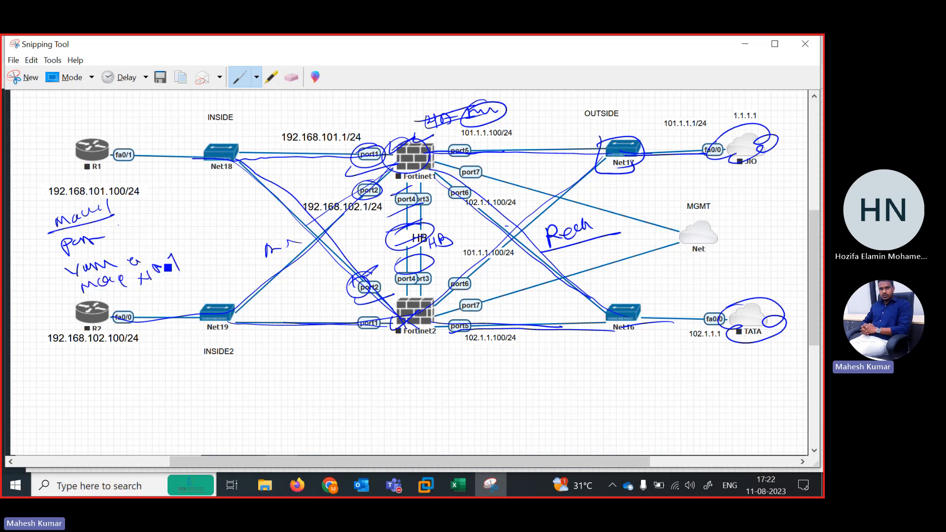
drag(137, 296, 199, 271)
Return to the EVE-NG topology and move the 101.1.1.1/24 label closer to the link between Net17 and JIO.
click(744, 44)
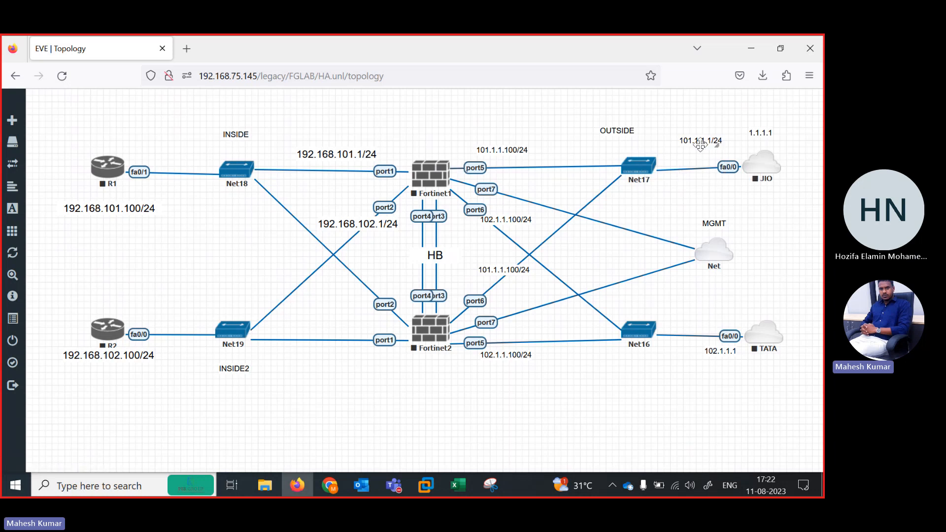
drag(691, 144, 685, 153)
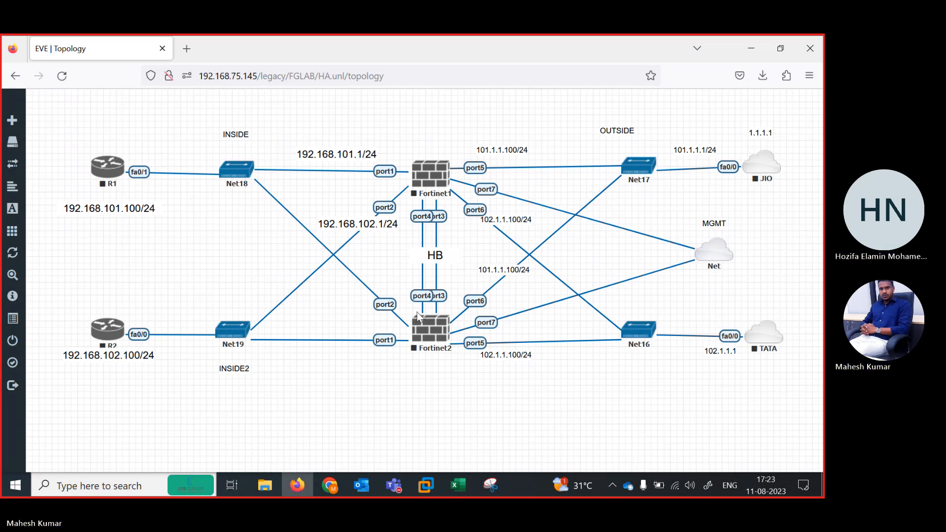
Start all nodes in the HA lab and dismiss the start notifications.
click(46, 241)
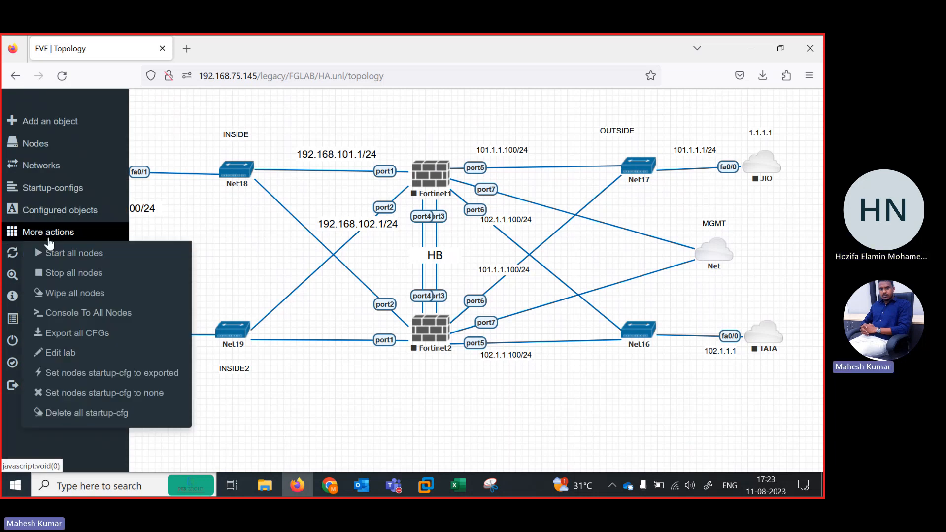
click(58, 252)
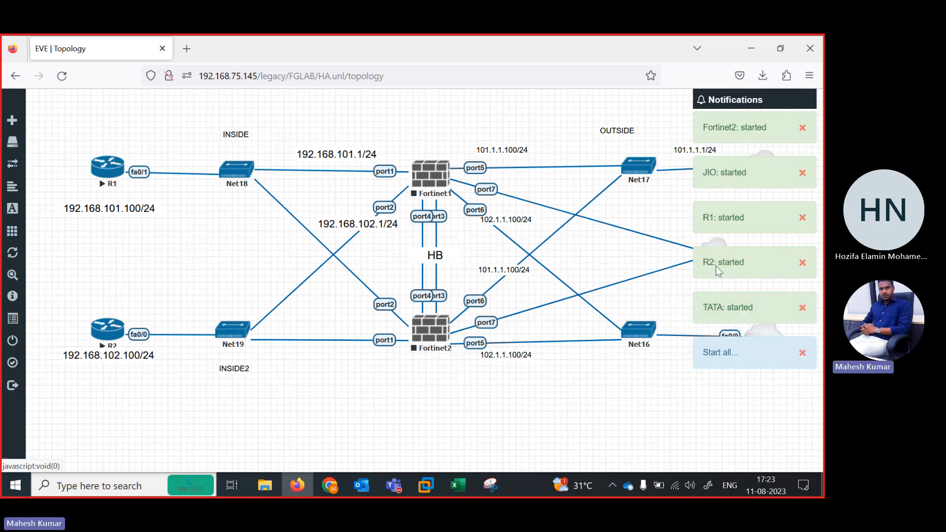
click(803, 265)
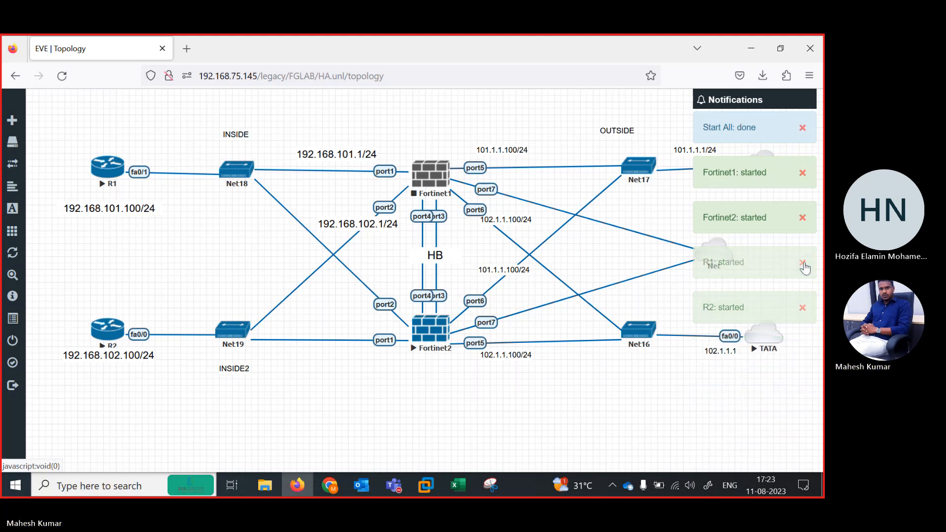
click(803, 218)
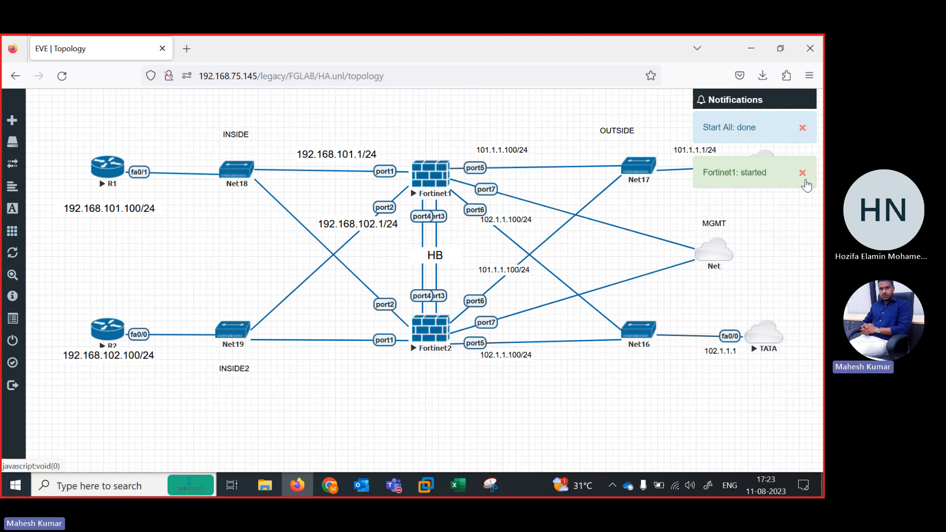
click(804, 174)
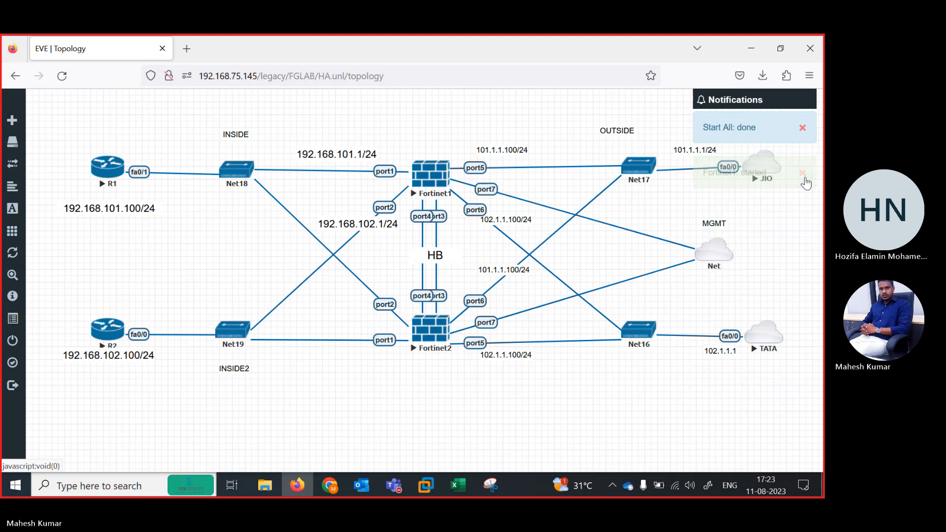
click(804, 129)
Open a console session to router R1 from the topology.
drag(763, 168, 760, 172)
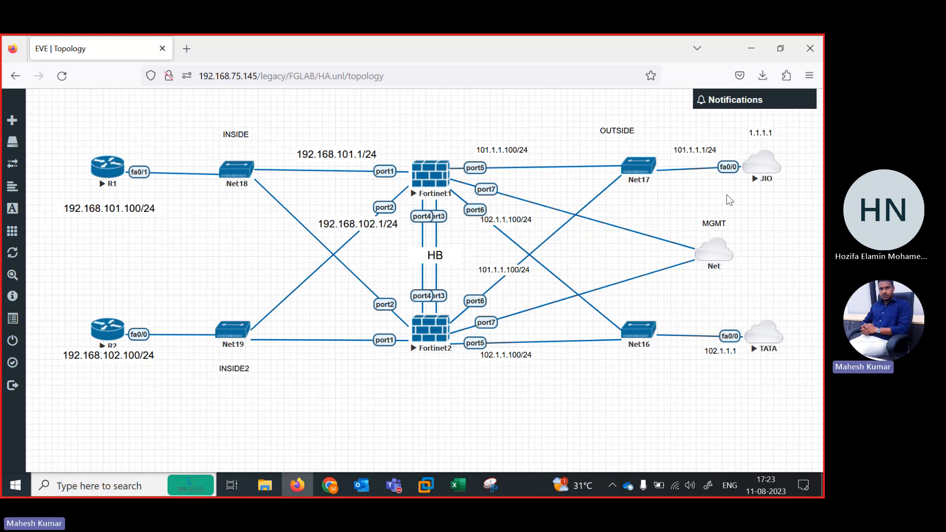
click(106, 175)
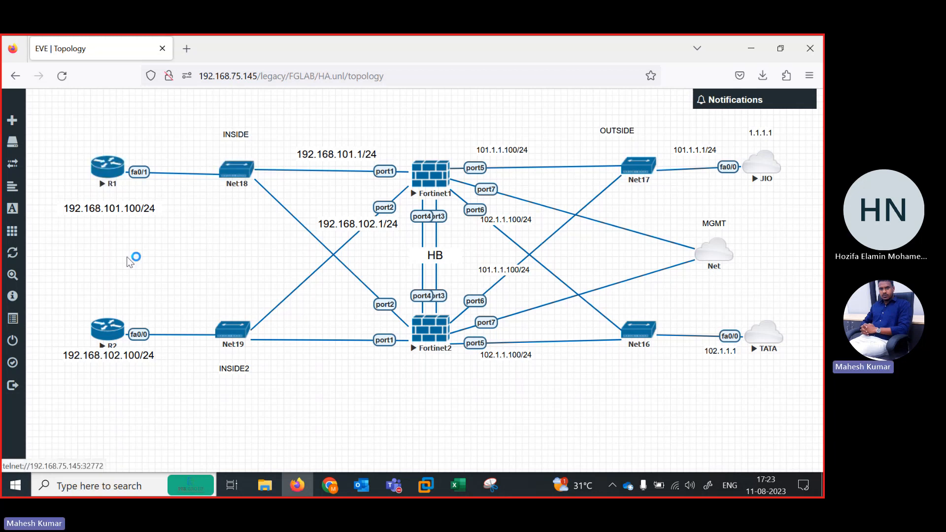
Switch to the Microsoft Teams meeting, dismiss the recording notice, unmute the microphone, and minimize the meeting window.
mouse_move(394, 486)
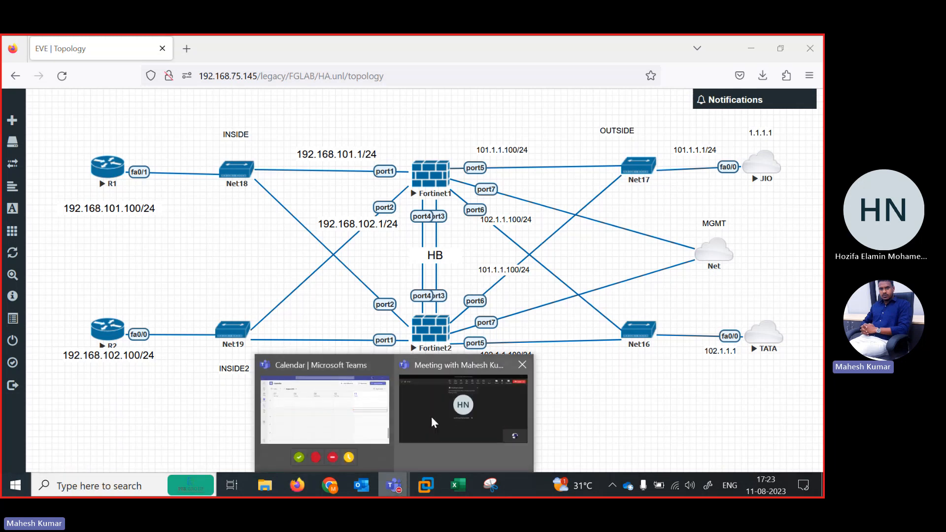
click(432, 419)
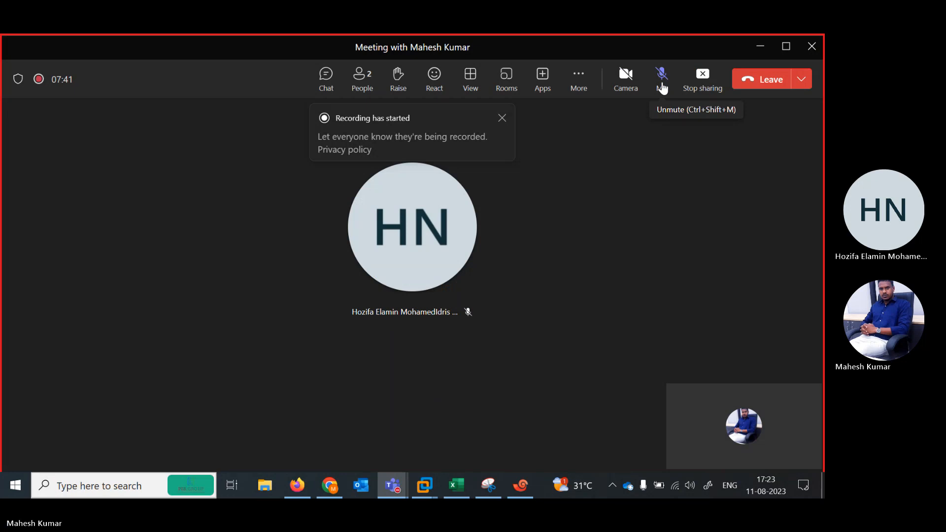
click(502, 118)
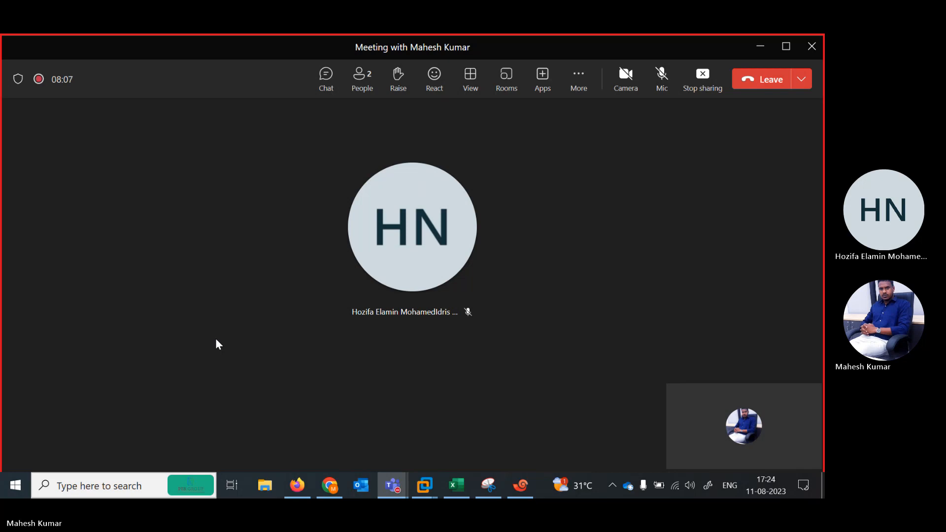
click(662, 75)
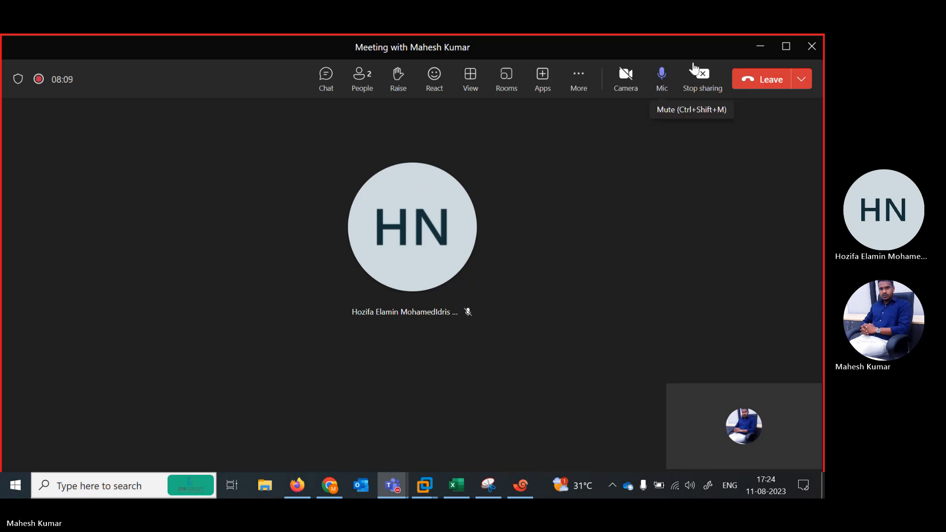
click(761, 50)
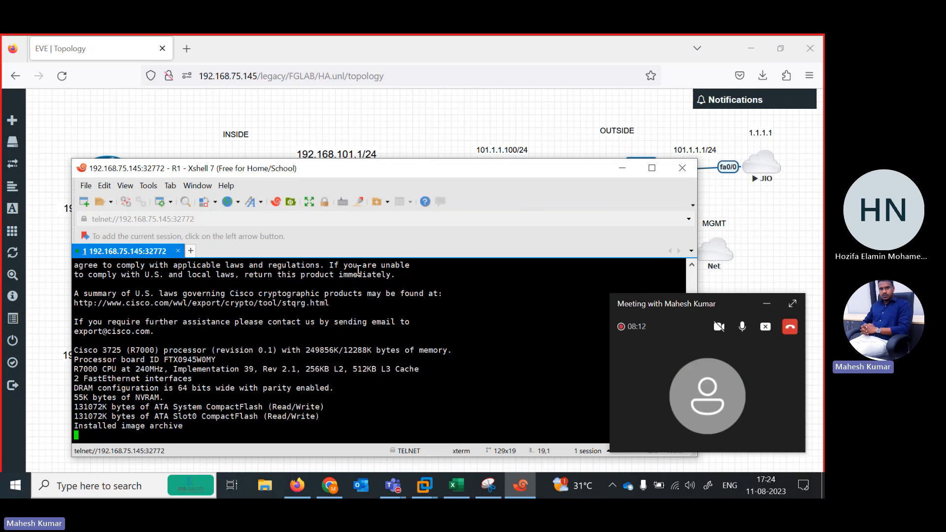
Rename the 192.168.75.145:32772 console session in Xshell as R1 and get the floating meeting window out of the way.
right_click(145, 255)
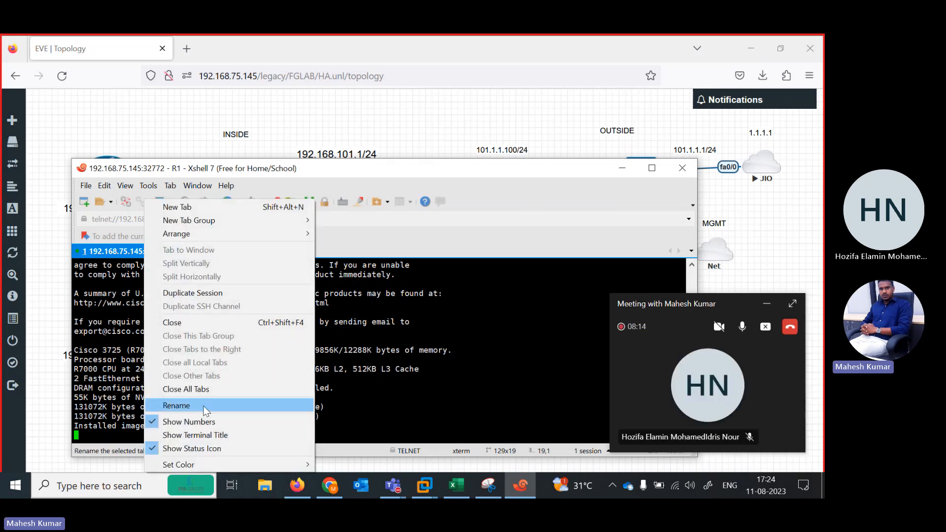
click(203, 407)
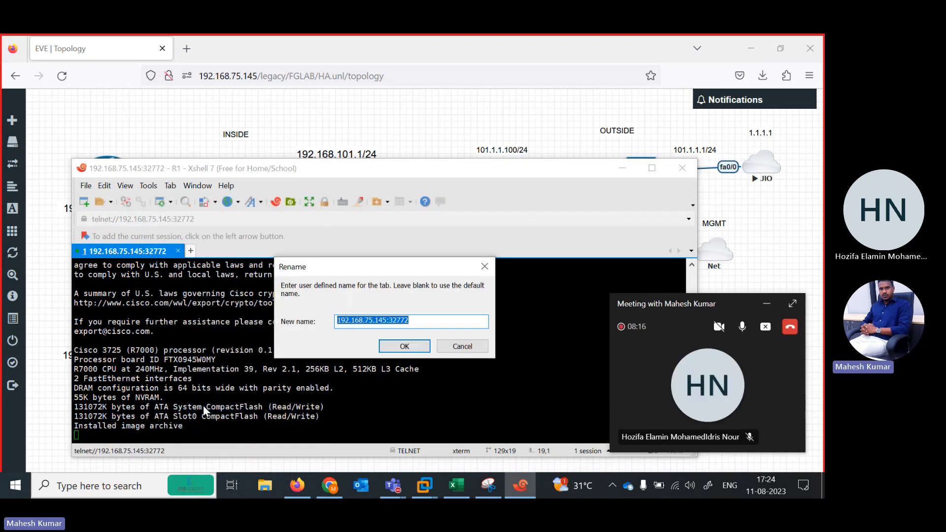
text(R)
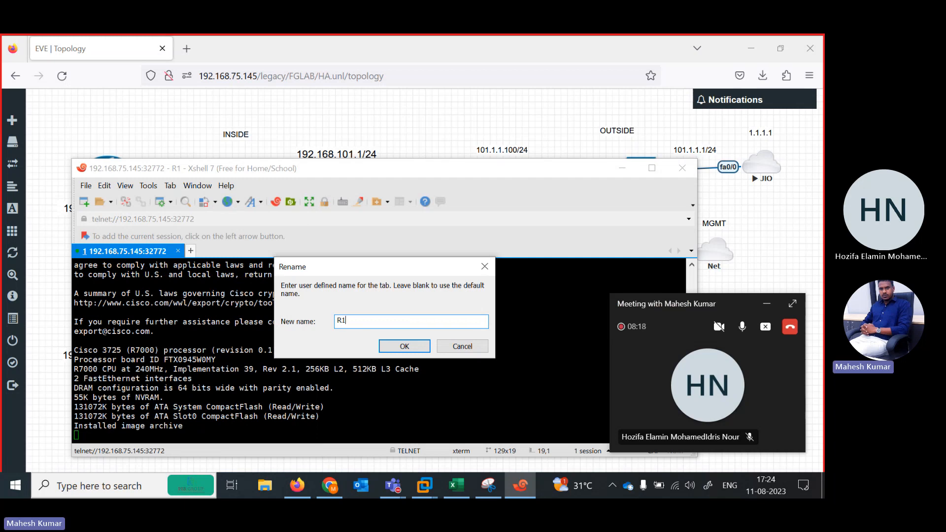
text(1)
click(405, 347)
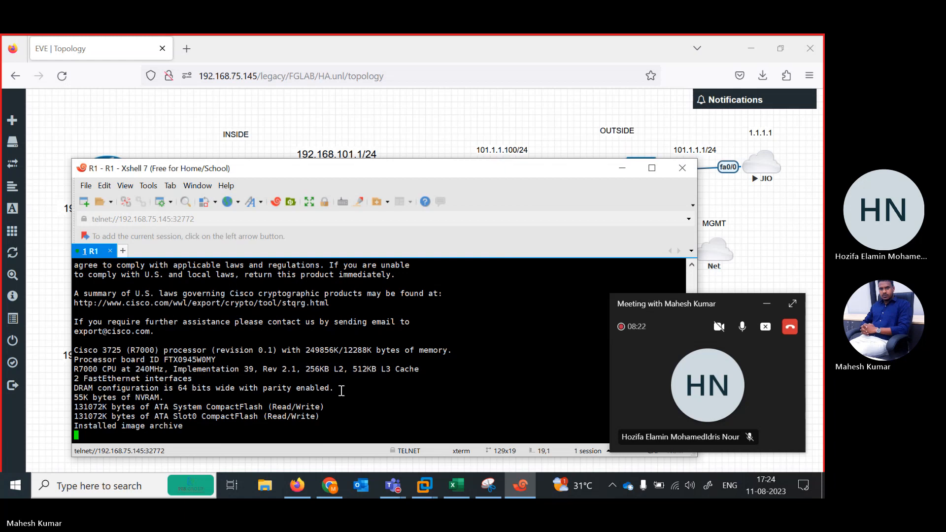
click(768, 305)
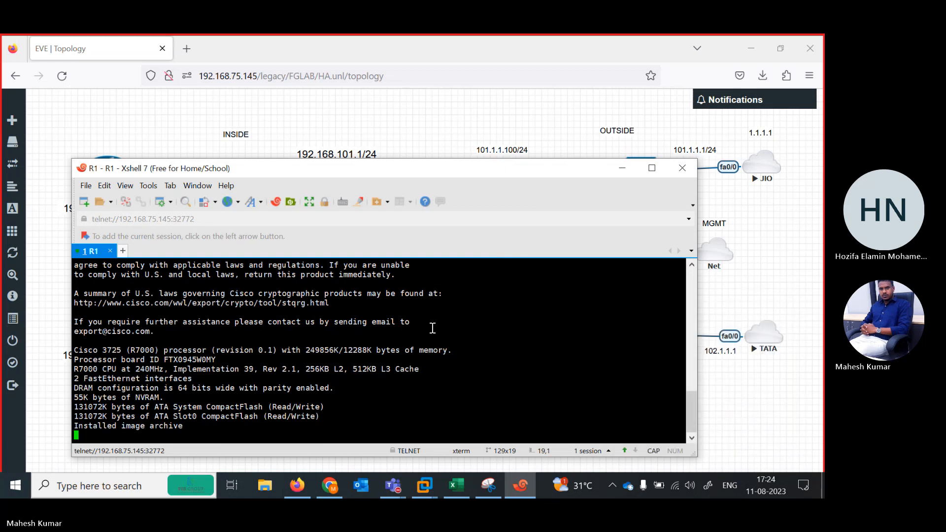
Open a console session to router R2 from the topology and close its duplicate session.
click(733, 406)
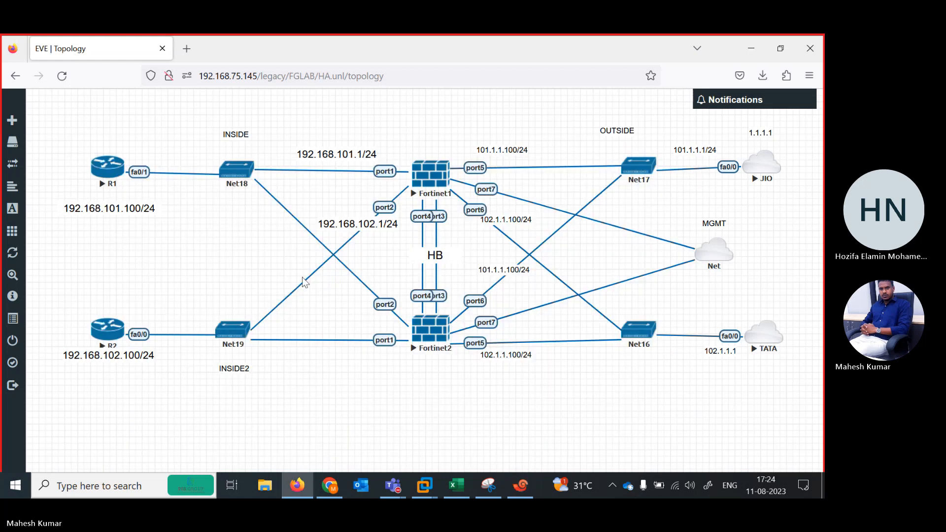
click(108, 337)
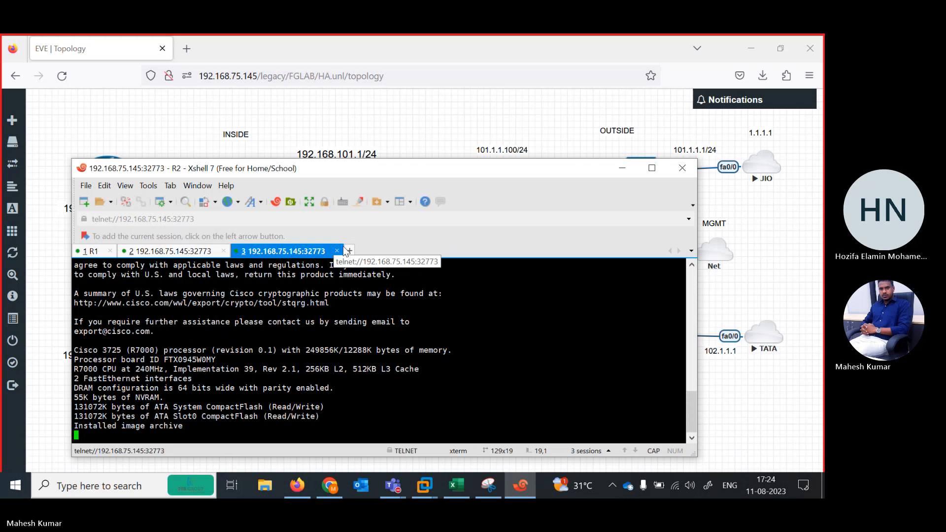
click(337, 251)
click(391, 342)
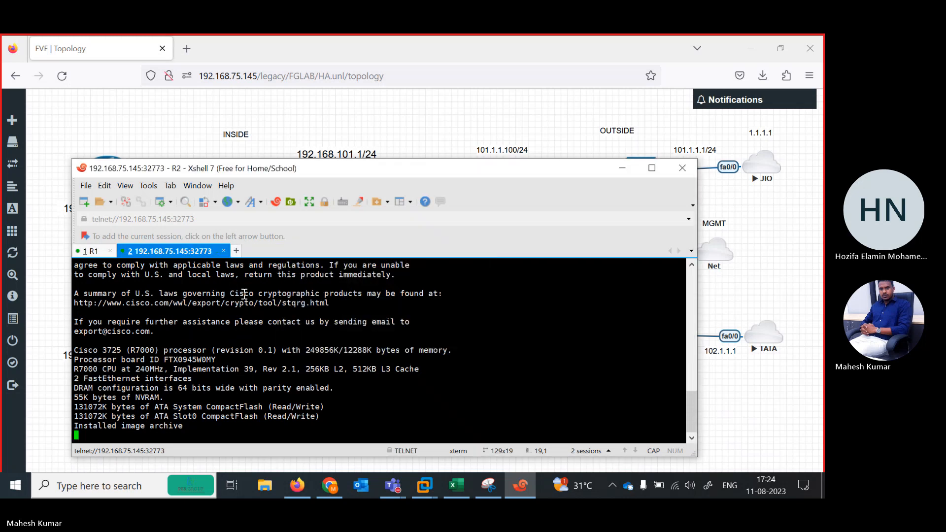
Rename the 192.168.75.145:32773 console session as R2.
right_click(176, 253)
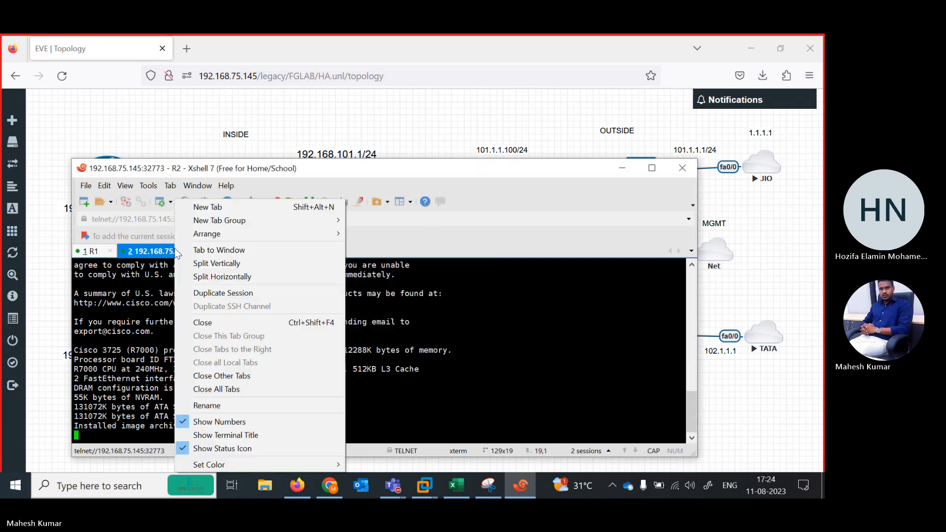
click(222, 407)
text(R2)
key(Return)
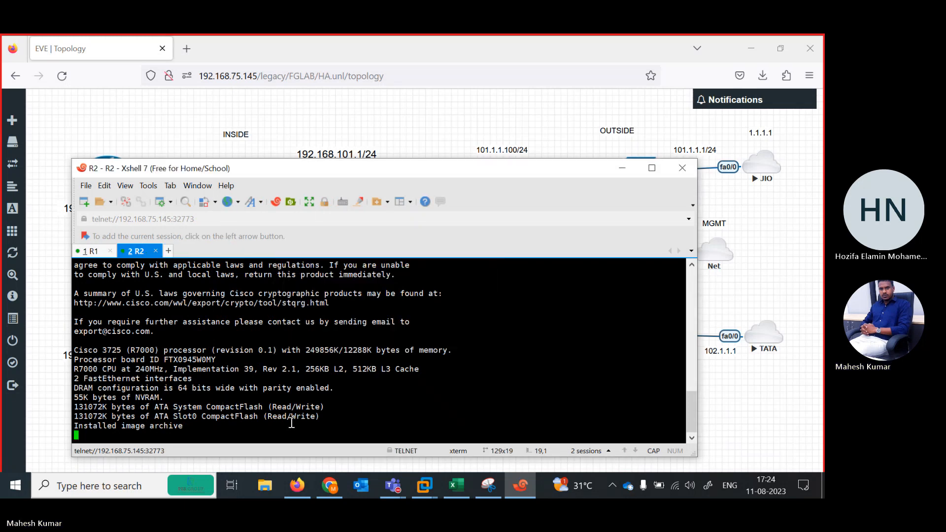
Move the Xshell window clear of the routers and answer N to the initial configuration dialog on R1 and R2.
drag(450, 164, 509, 90)
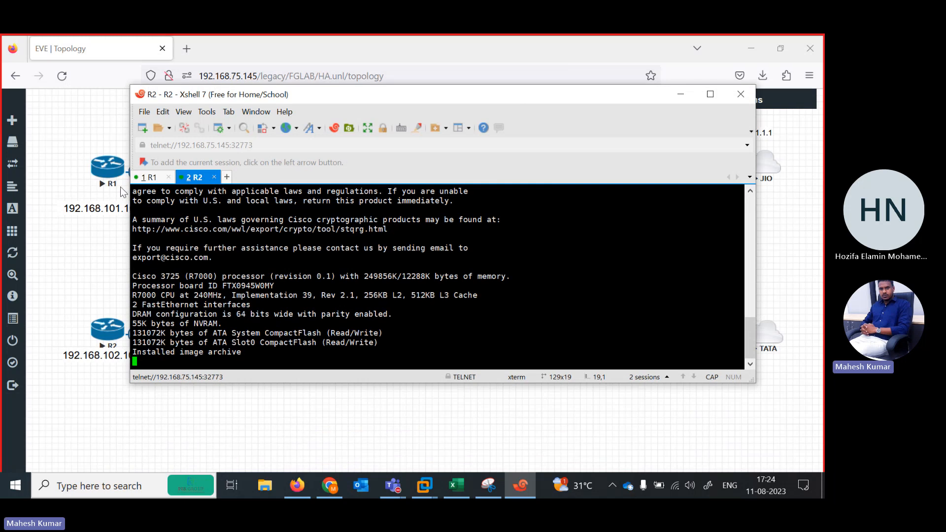
click(150, 178)
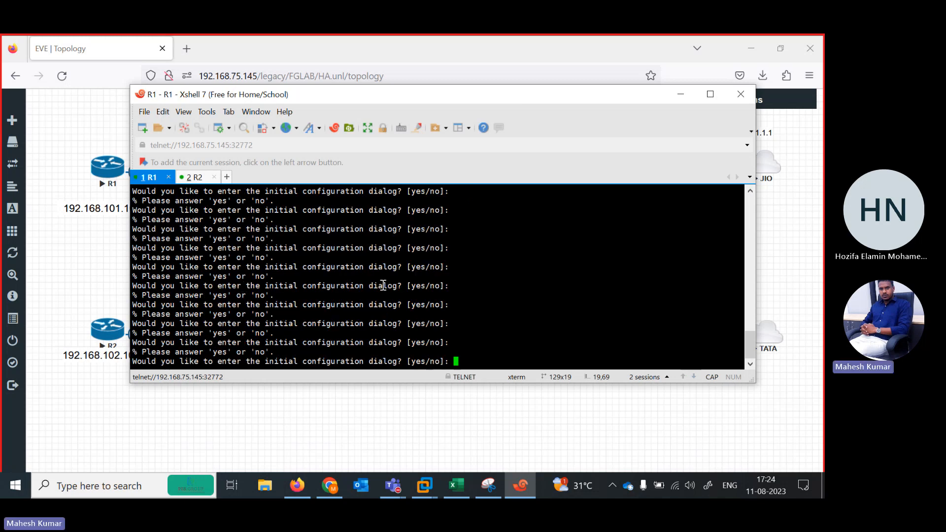
text(N)
key(Return)
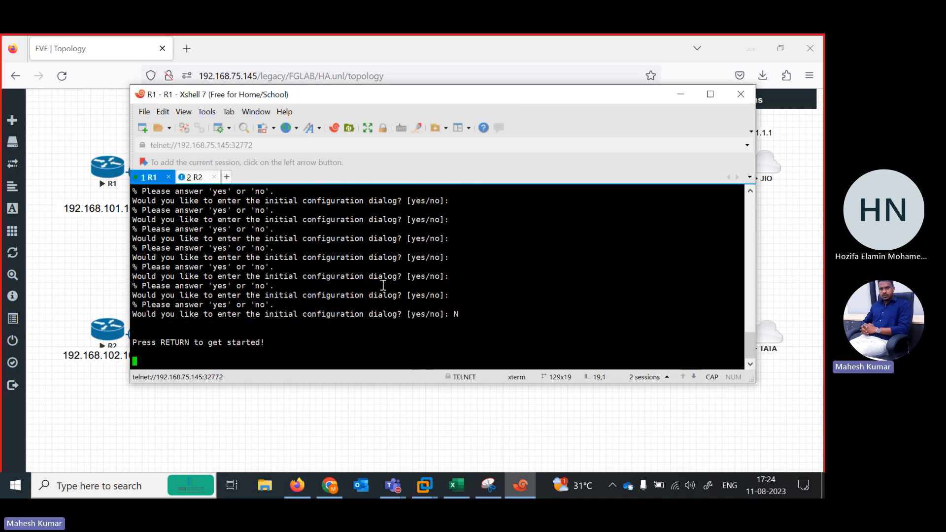
click(202, 179)
text(N)
key(Return)
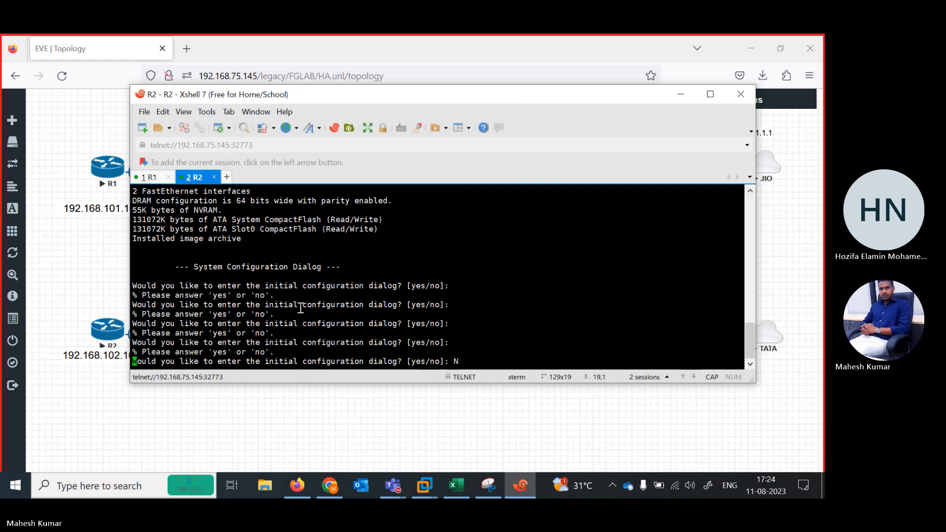
Open the JIO node's console from the topology under the session name JIO and answer N to its initial configuration dialog.
click(74, 296)
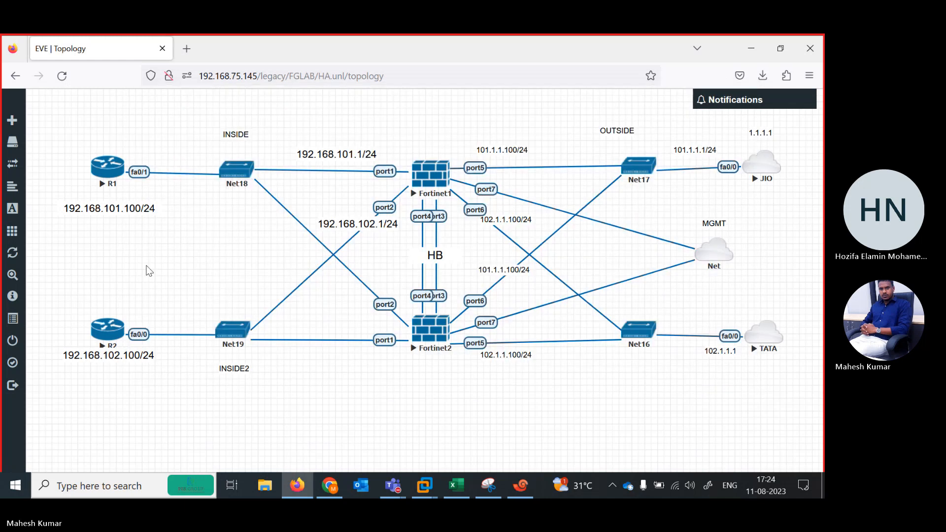
click(760, 172)
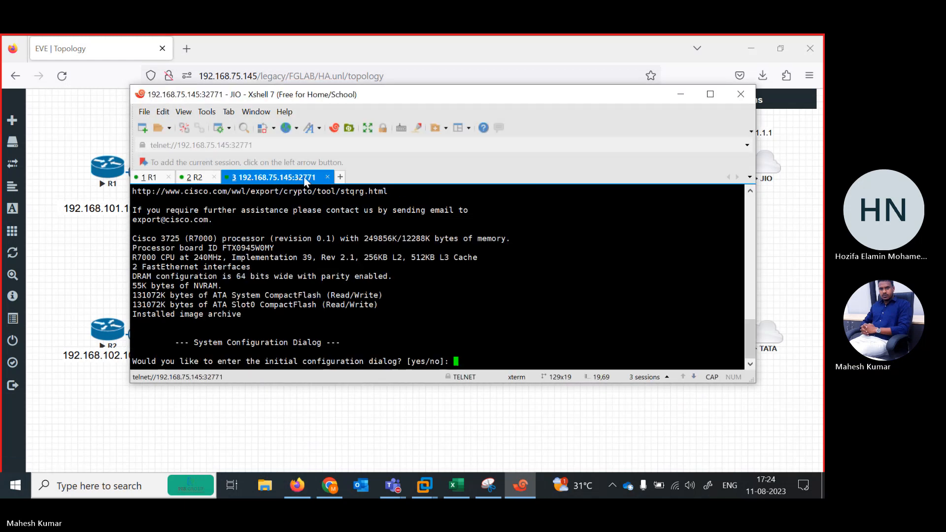
right_click(284, 175)
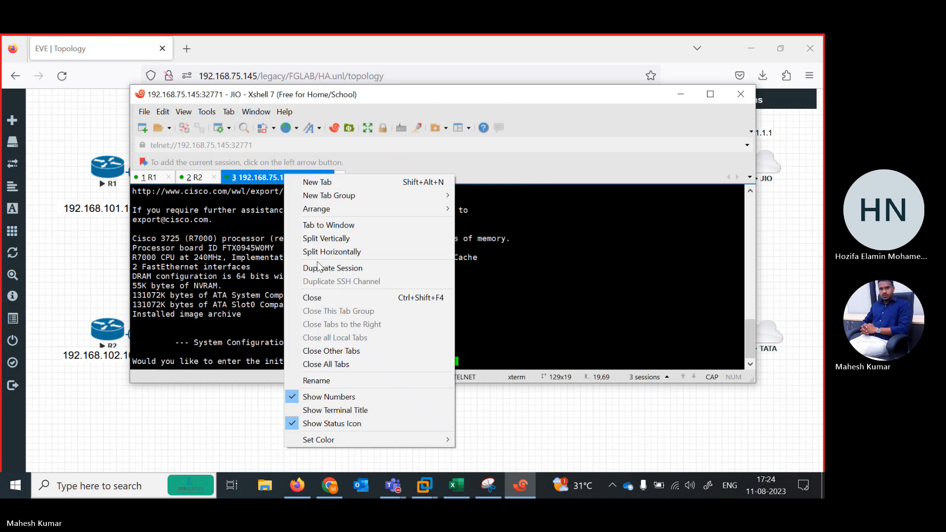
click(325, 381)
text(JIO)
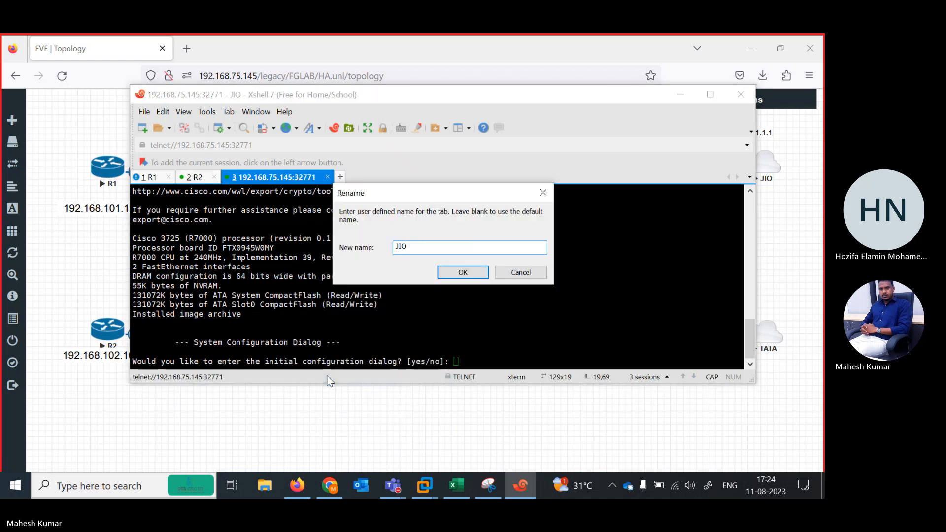
key(Return)
text(N)
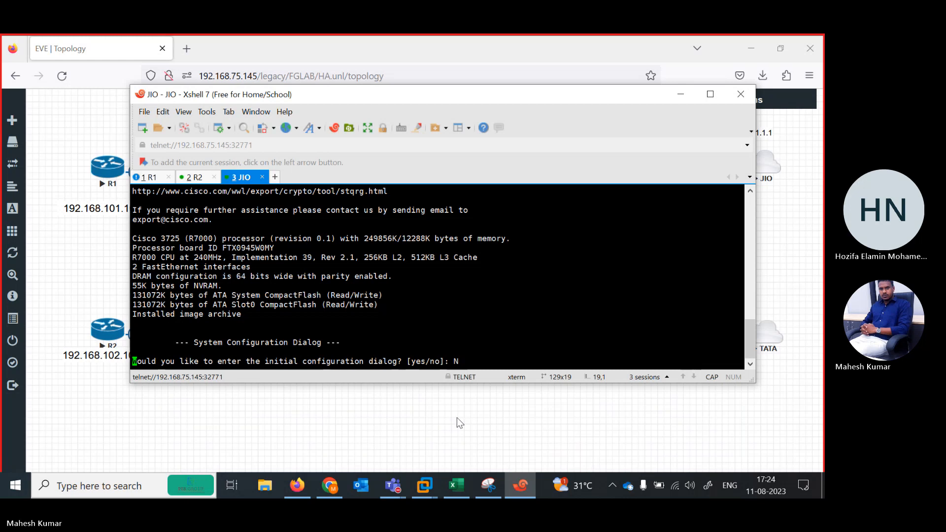
Open the TATA node's console from the topology under the session name TATA and answer N to its initial configuration dialog.
click(443, 451)
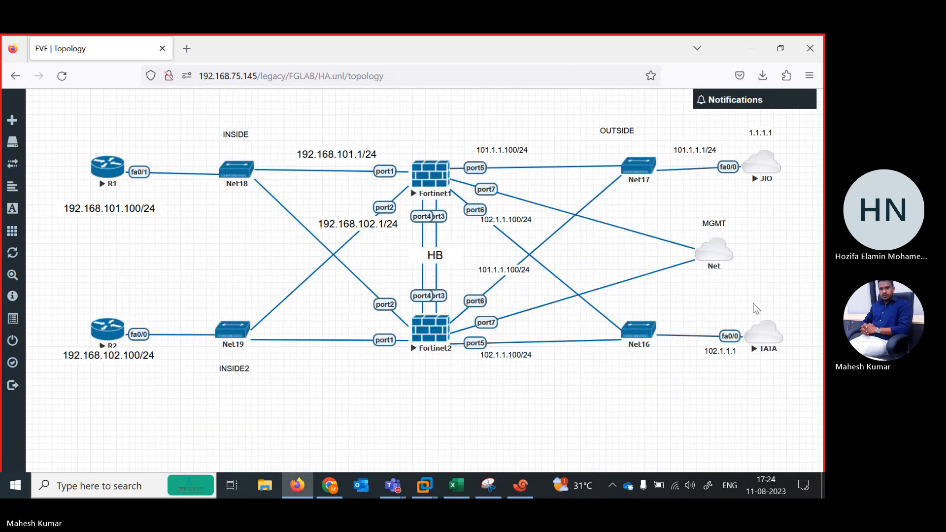
click(764, 334)
right_click(302, 179)
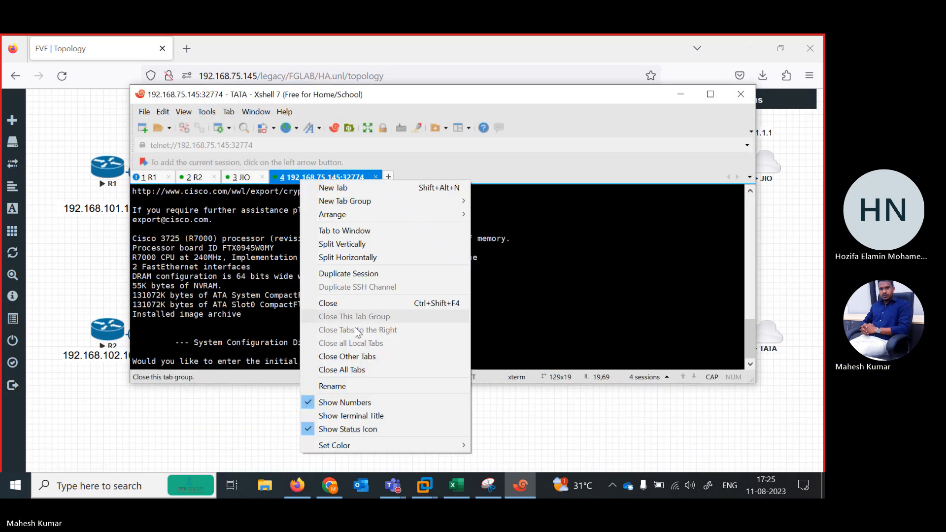
click(341, 387)
text(TATA)
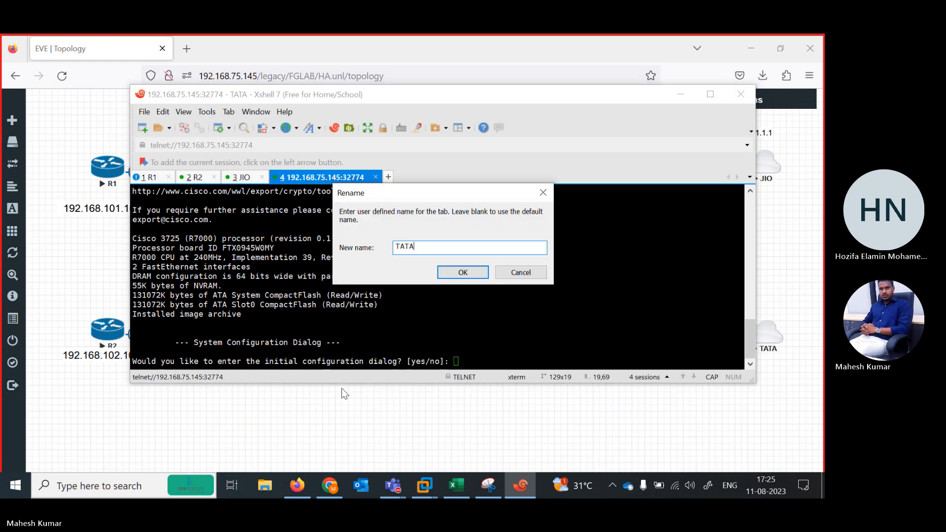
key(Return)
text(N)
key(Return)
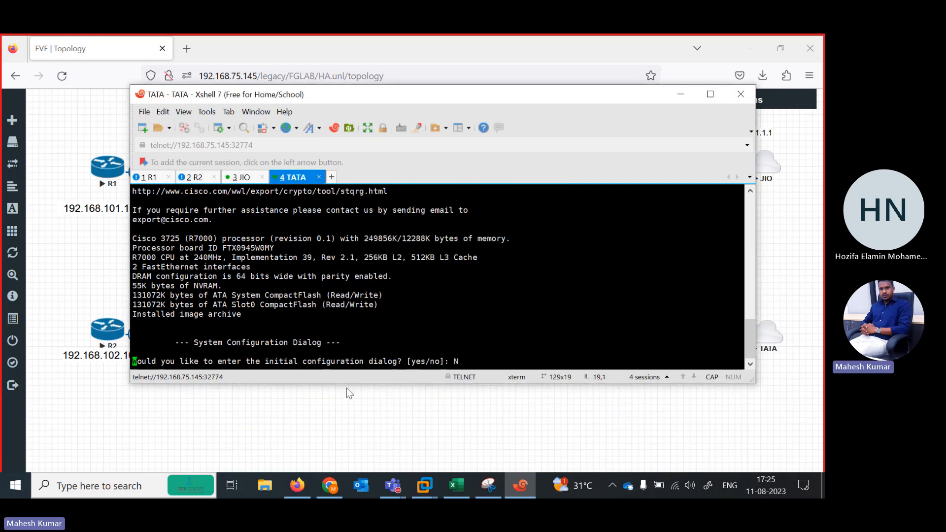
Move the Xshell window clear of R1 and R2 in the topology and bring up R1's command prompt.
drag(380, 90, 529, 101)
click(308, 189)
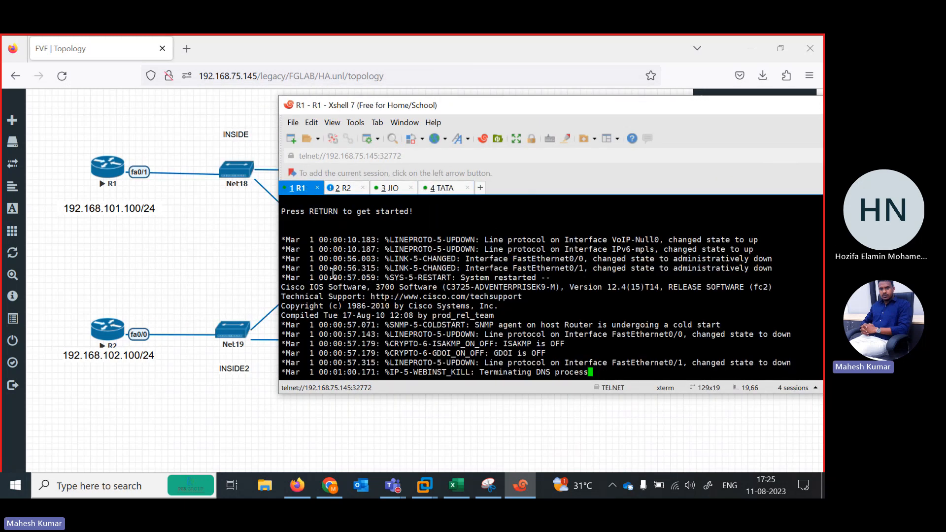
key(Return)
key(Return)
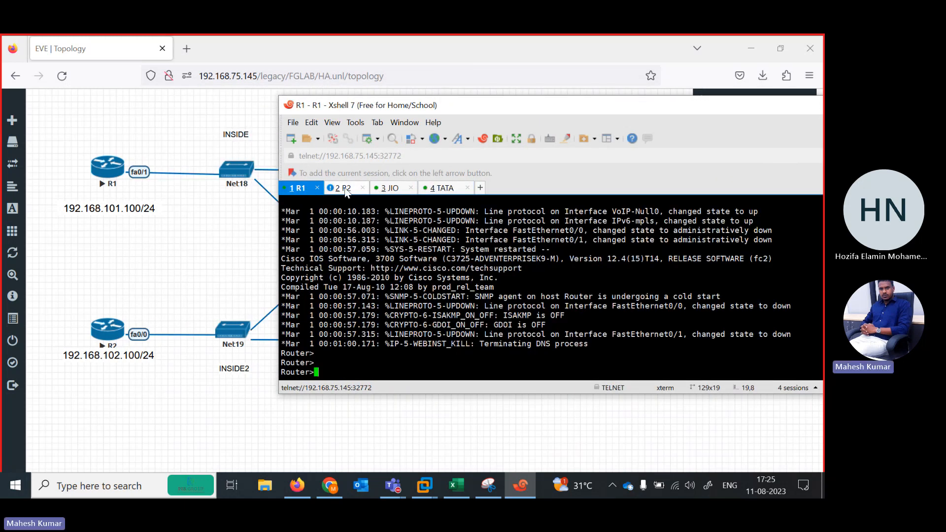
click(325, 188)
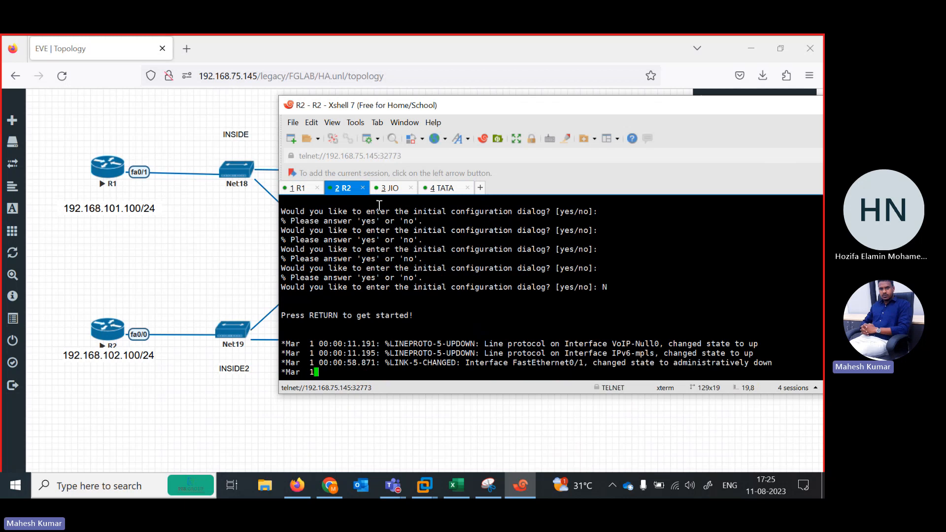
click(306, 189)
key(Return)
key(Return)
key(Return)
key(Return)
Enter global configuration mode on R1 and disable DNS resolution with no ip domain lookup.
key(Return)
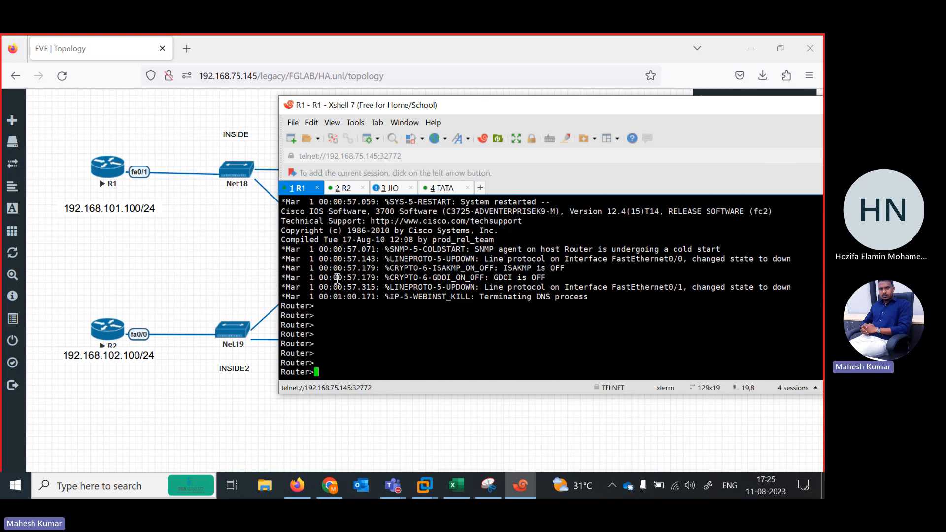
text(en)
key(Return)
text(conf ter)
key(Return)
text(no i)
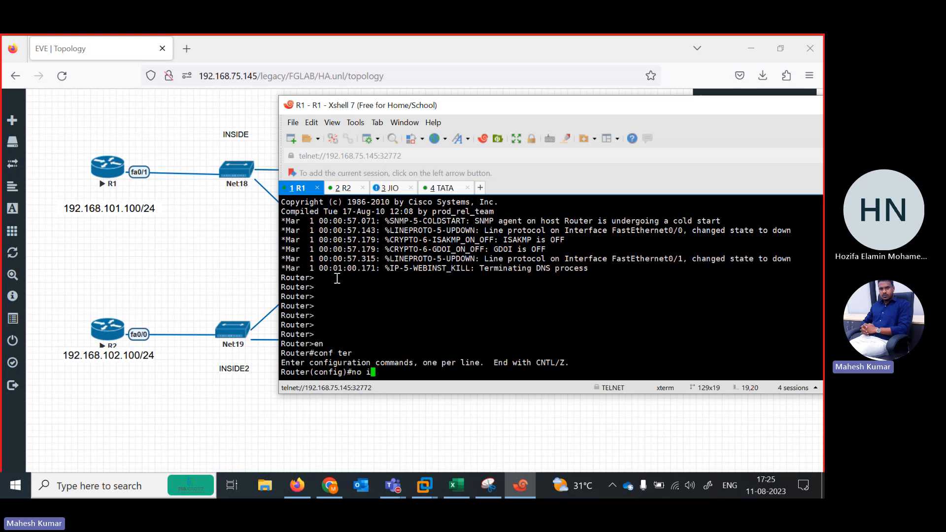
text(p doma)
key(Tab)
text(in)
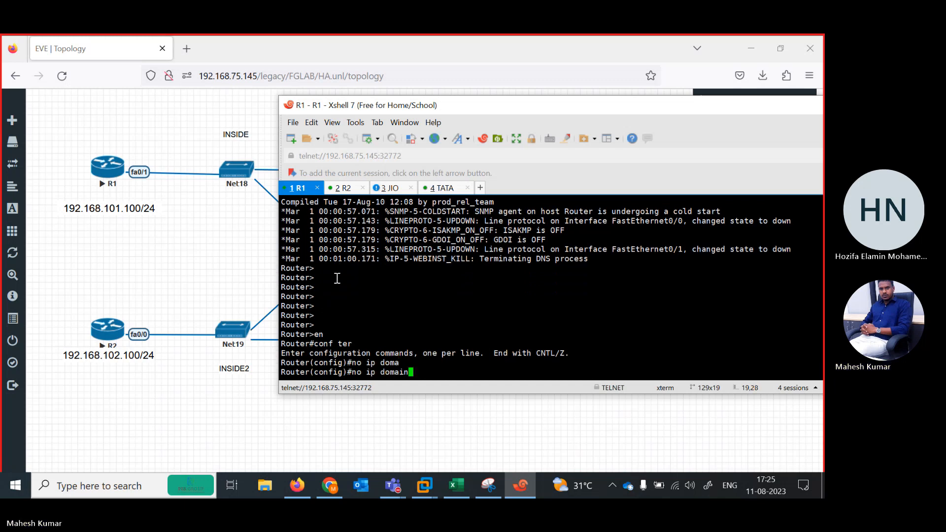
text( lo)
key(Tab)
key(Return)
key(Return)
key(Return)
key(Return)
key(Return)
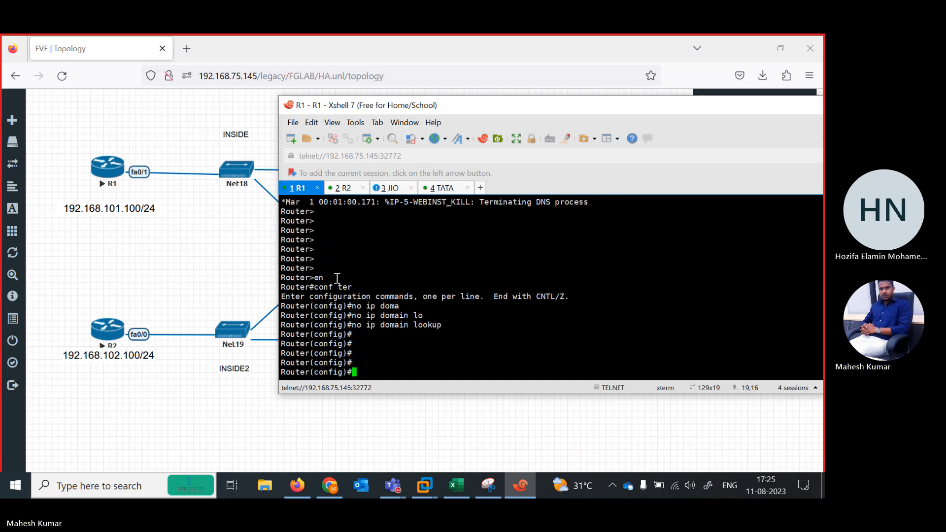
Assign IP address 192.168.101.100 with mask 255.255.255.0 to R1's interface fastEthernet 0/1.
text(ii)
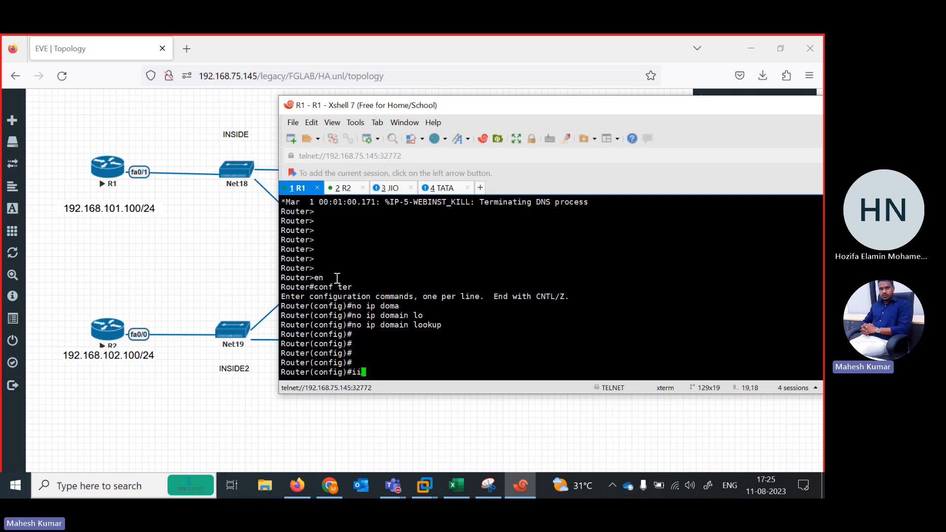
key(BackSpace)
text(n)
key(Tab)
text(fa)
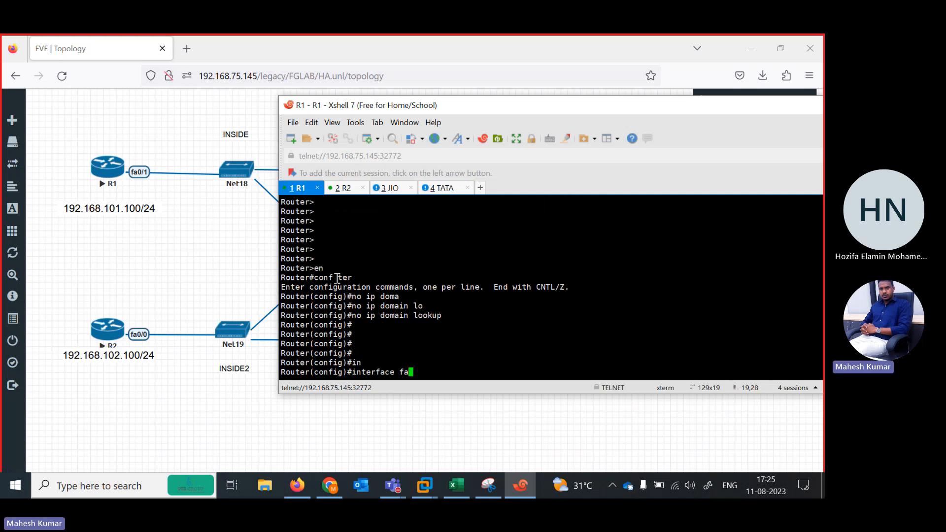
key(Tab)
text(0/1)
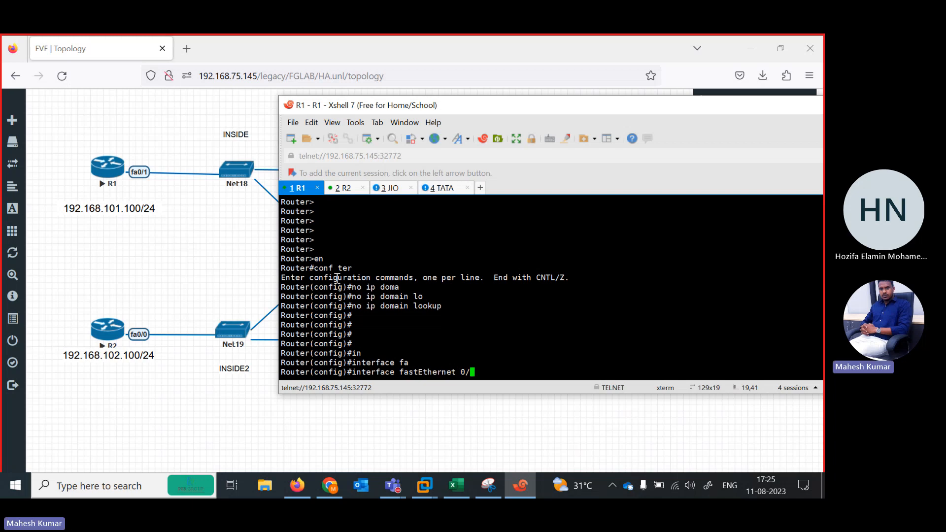
key(Return)
text(ig-if)#ip add)
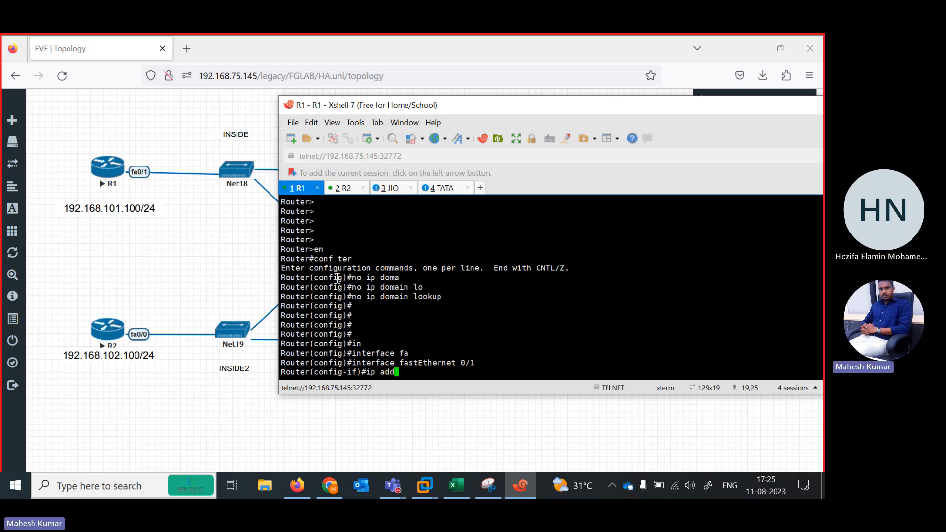
text( 192.168.101.100 255.2)
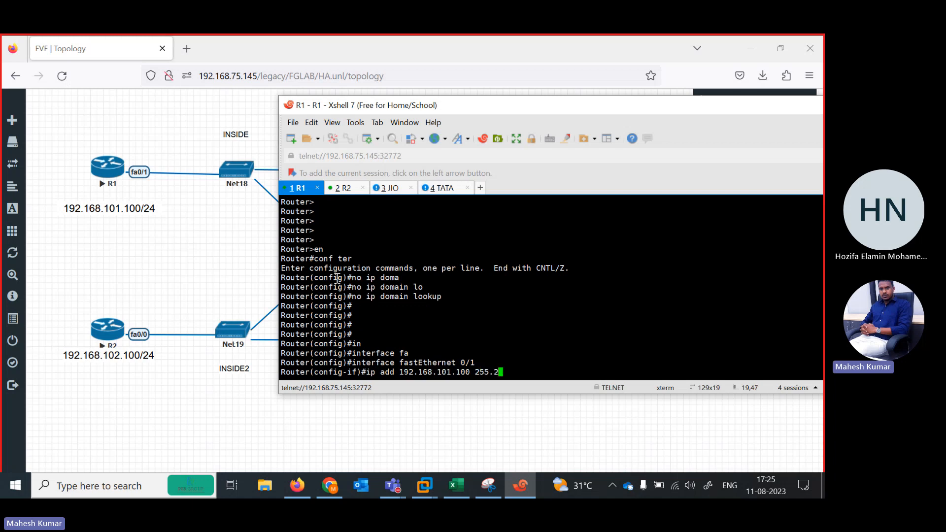
text(55.255.0)
key(Return)
Enable R1's fastEthernet 0/1 interface with no shutdown.
text(no sh)
key(Tab)
key(Return)
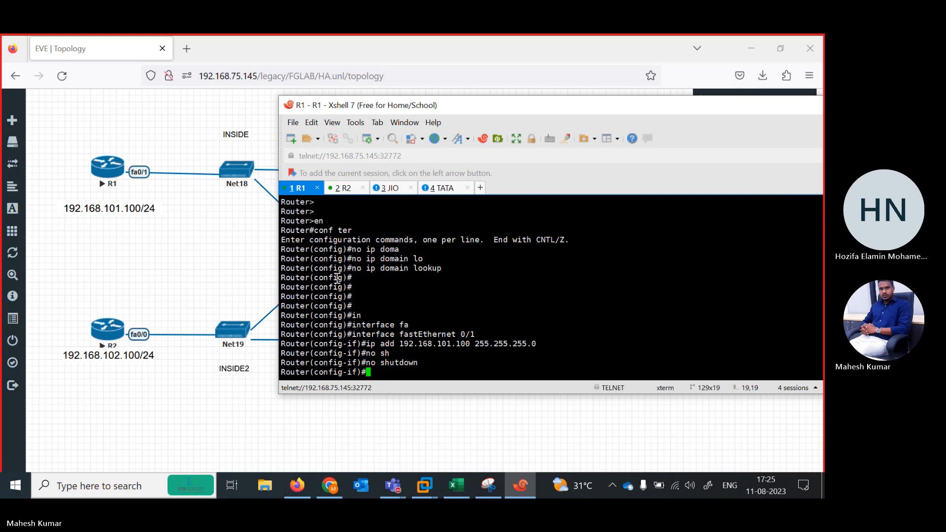
Add a default route (0.0.0.0 0.0.0.0) on R1 via 192.168.101.1 and exit configuration mode with end.
text(ip route)
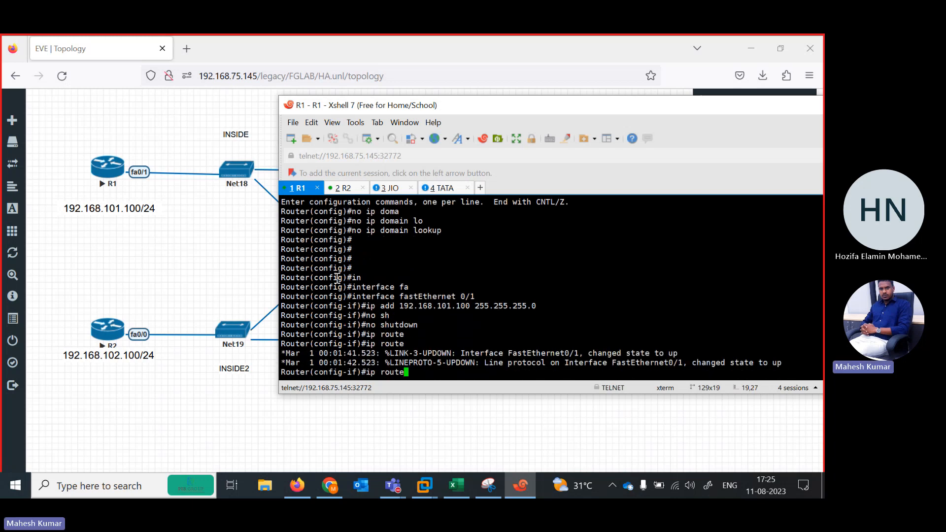
text( 0.0.0.0 0.0.0.0 192,1)
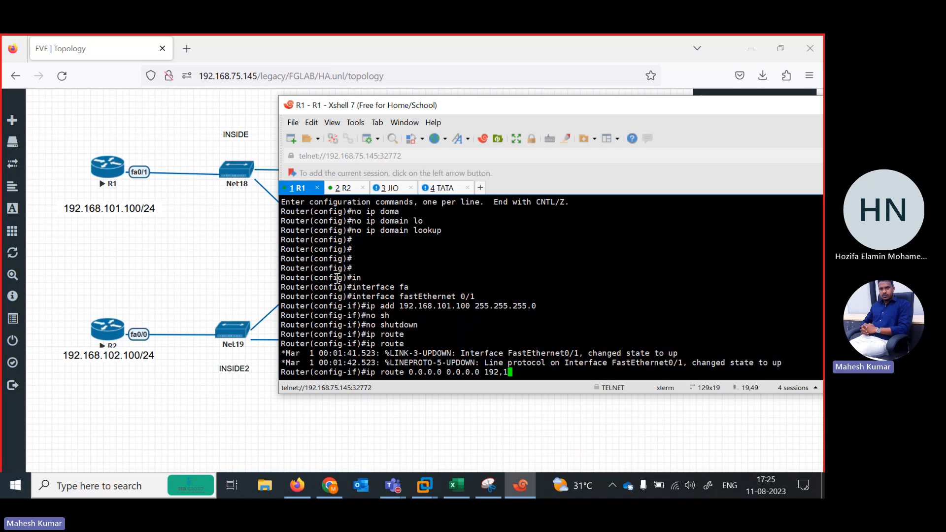
key(BackSpace)
key(BackSpace)
text(.168.101.1)
key(Return)
key(Return)
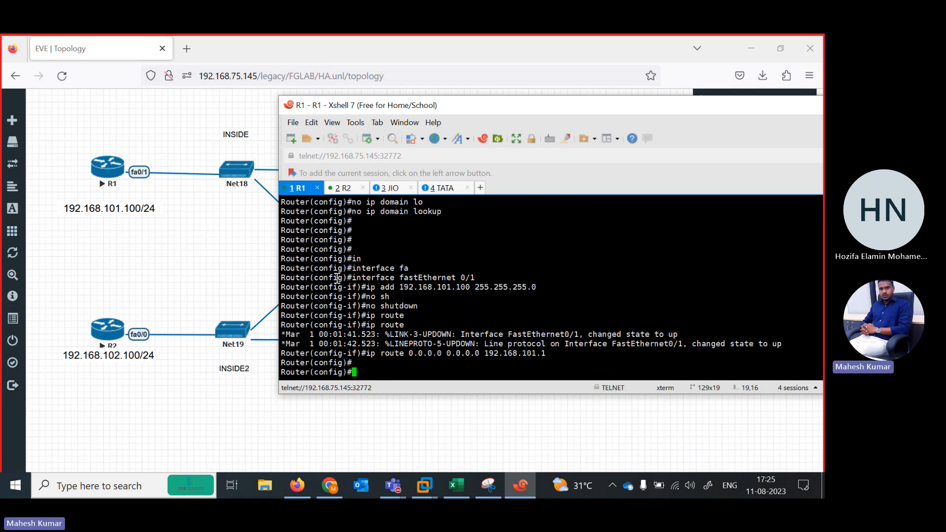
text(end)
key(Return)
Switch to the R2 console and enter privileged and global configuration mode.
click(345, 188)
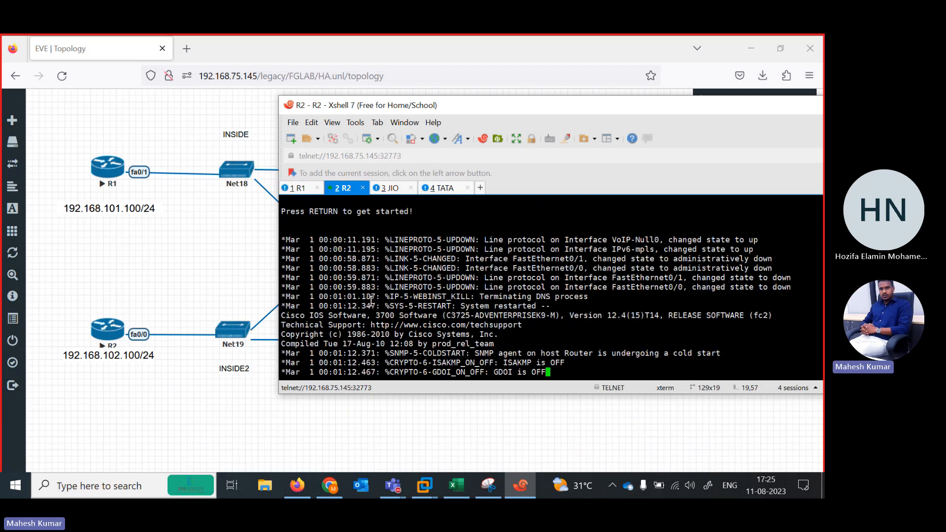
key(Return)
key(Return)
key(Return)
key(Return)
key(Return)
key(Return)
key(Return)
key(Return)
text(en)
key(Return)
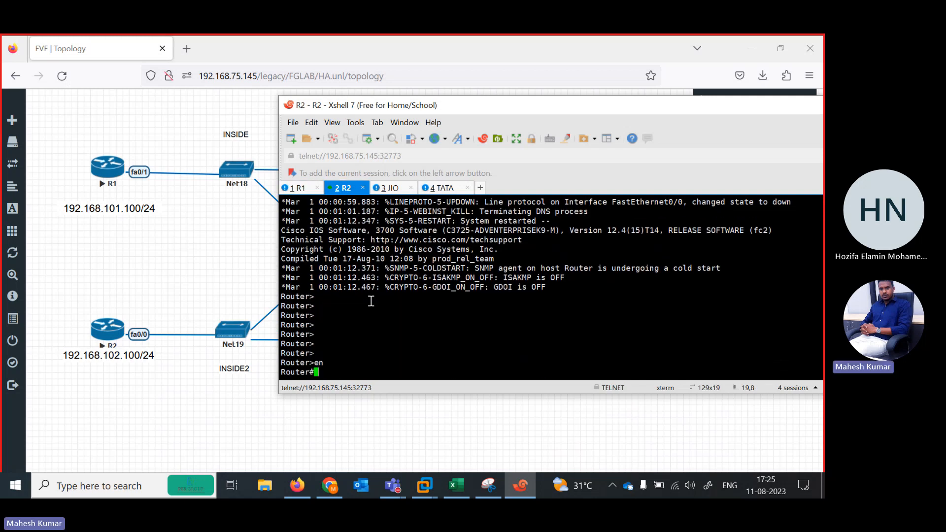
text(conf ter)
key(Return)
Assign IP address 192.168.102.100 with mask 255.255.255.0 to R2's interface fastEthernet 0/0.
text(in)
key(Tab)
text(fas)
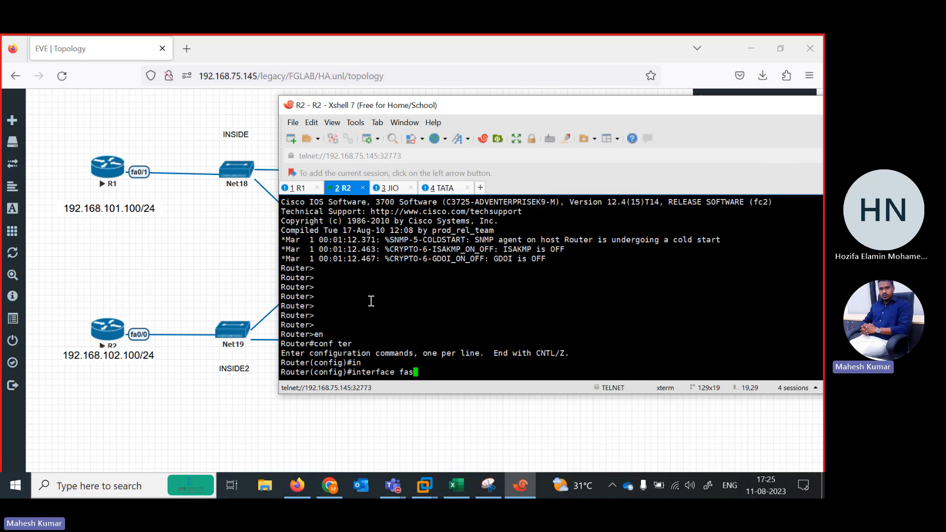
key(Tab)
text(0/0)
key(Return)
text(ip a)
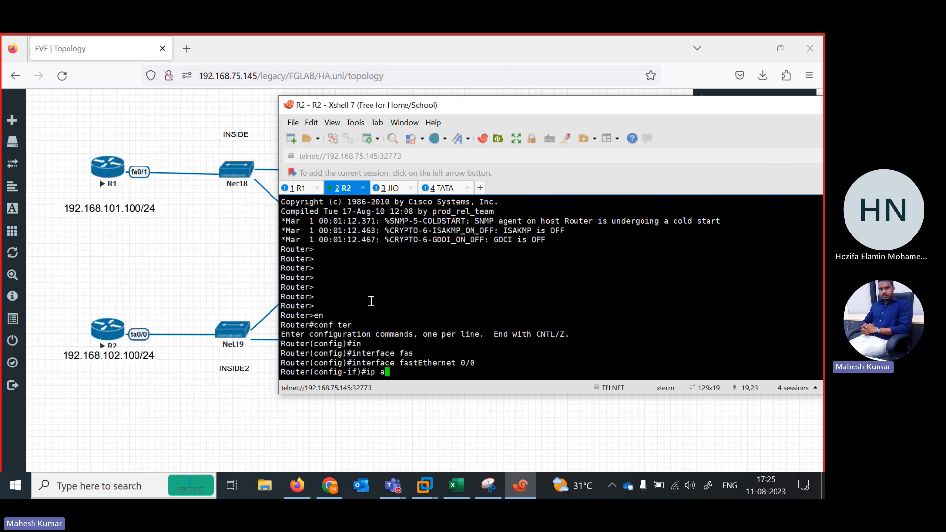
text(dd 192.168.102.100 )
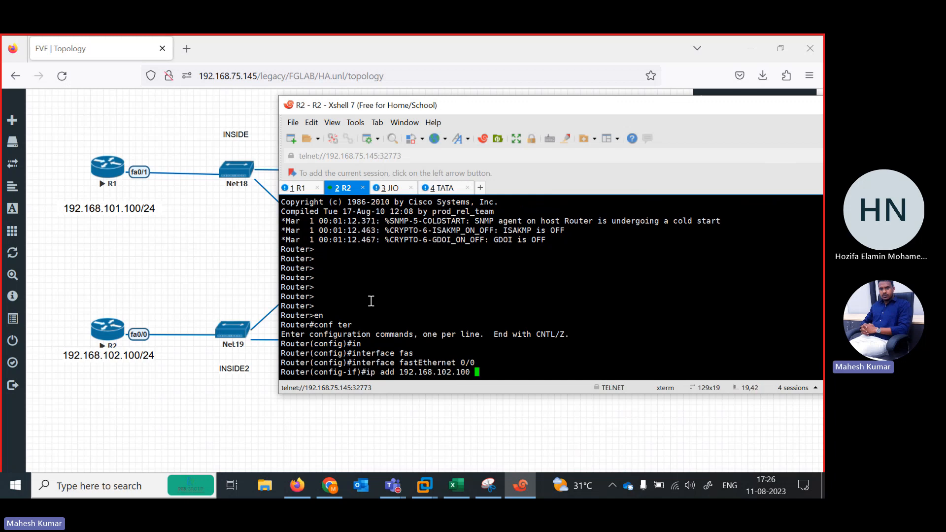
text(255.255.255.0)
key(Return)
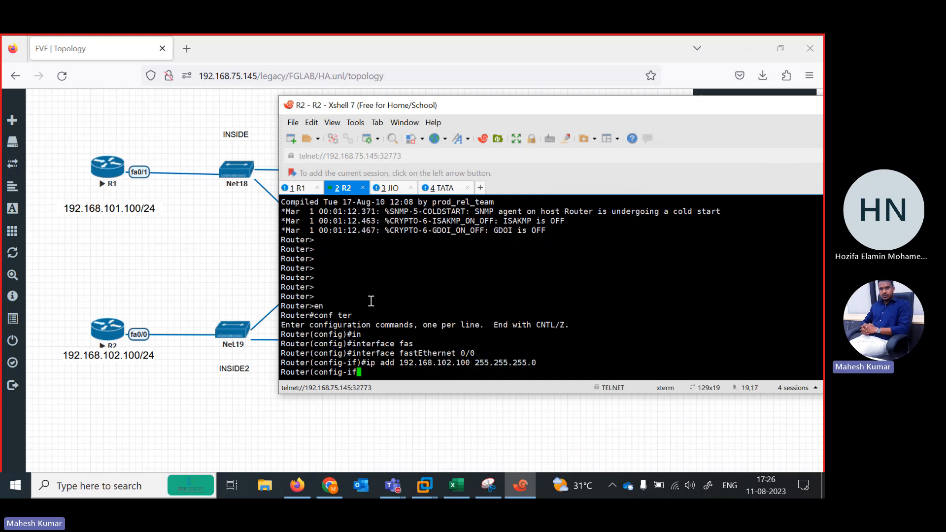
Enable R2's fastEthernet 0/0 interface with no shutdown.
text(no sh)
key(Tab)
key(Return)
Add a default route (0.0.0.0 0.0.0.0) on R2 via 192.168.102.1 and exit configuration mode with end.
text(ip route)
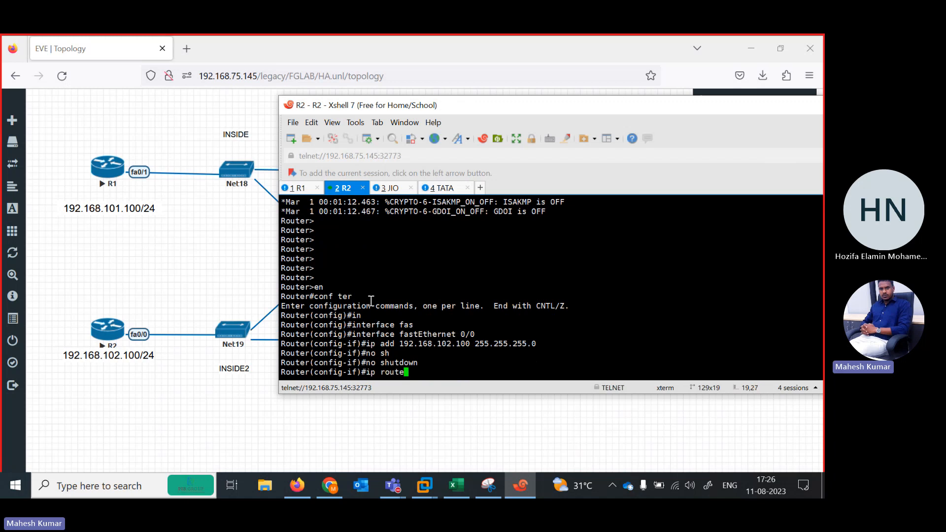
key(Tab)
key(BackSpace)
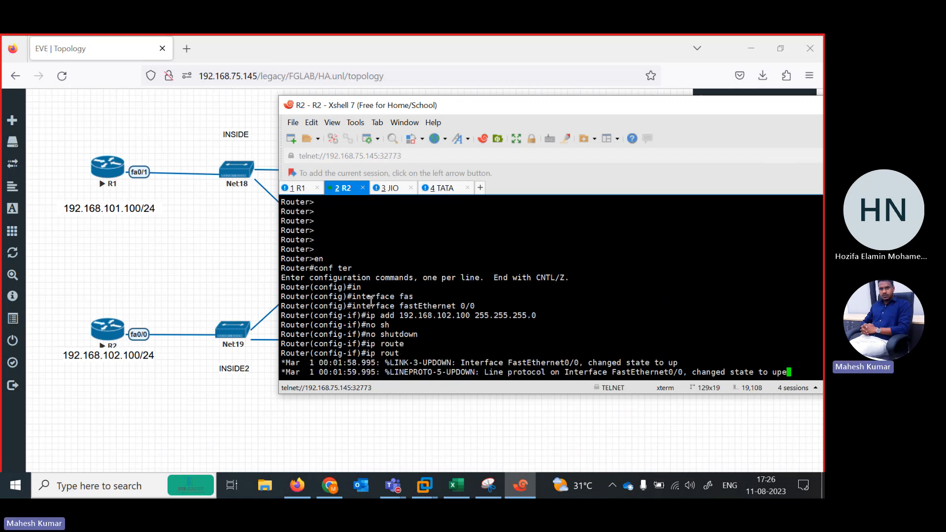
text(e 0.0.0.0)
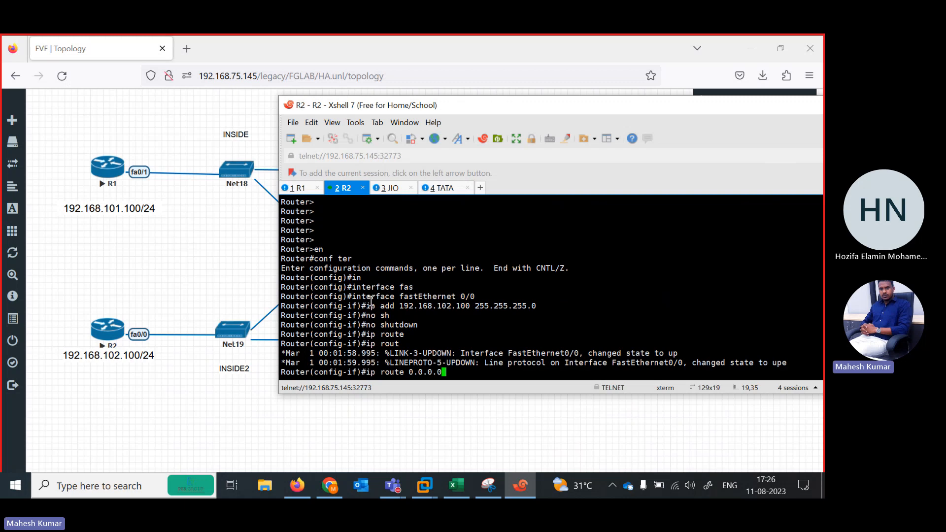
key(Tab)
text(0.0.0)
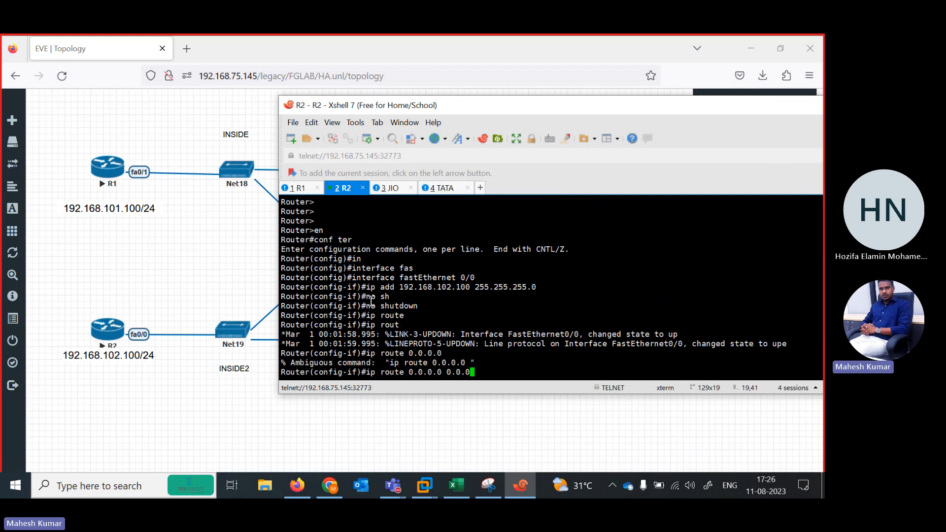
text(.0 192.168.102.1)
key(Return)
key(Return)
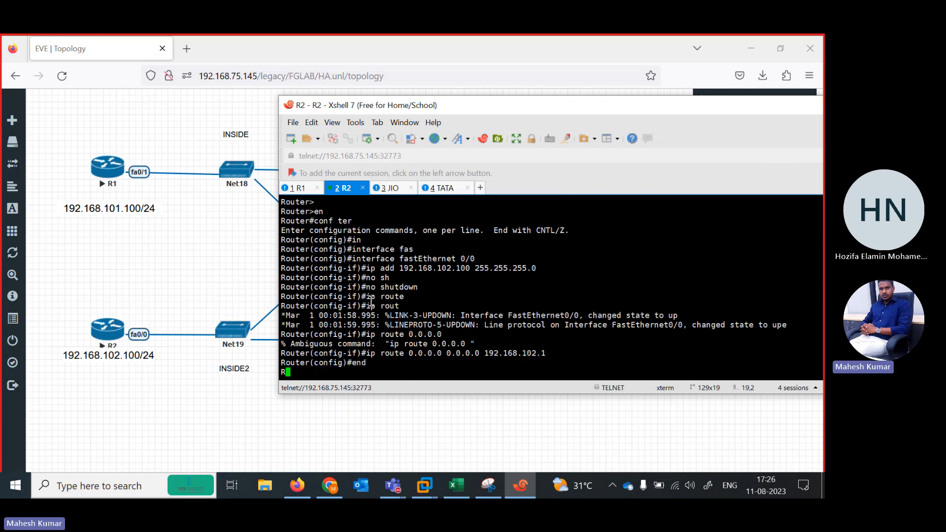
Switch to the JIO console, move its window off the topology's outside networks, and enter privileged and global configuration mode.
click(388, 187)
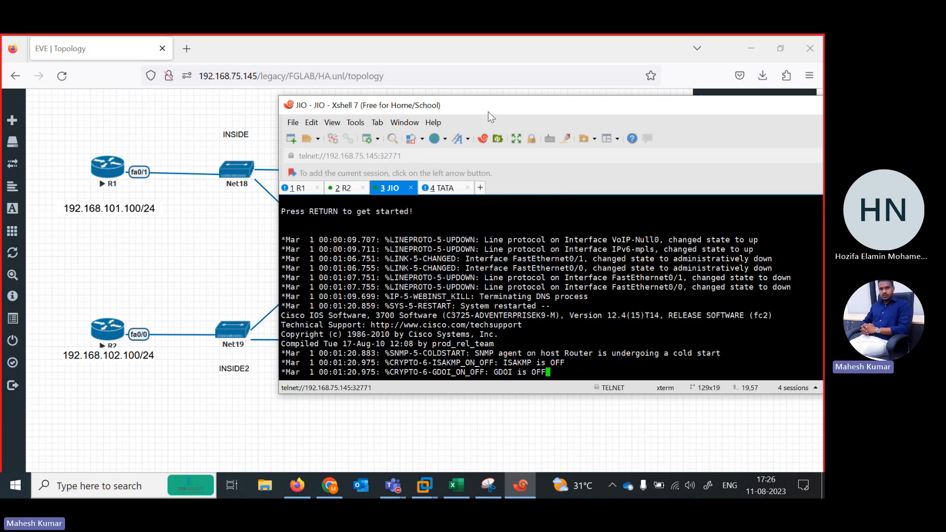
drag(488, 113, 248, 117)
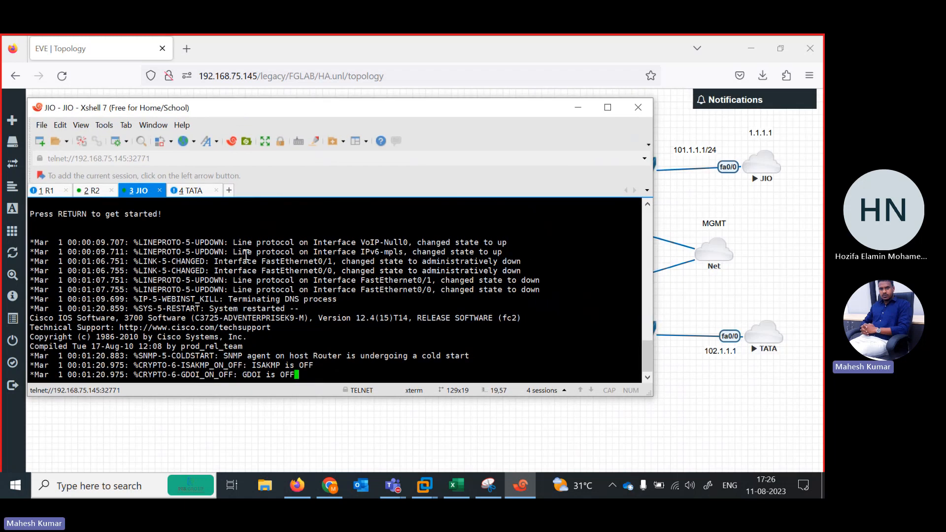
key(Return)
key(Return)
key(Return)
key(Return)
text(en)
key(Return)
text(conf ter)
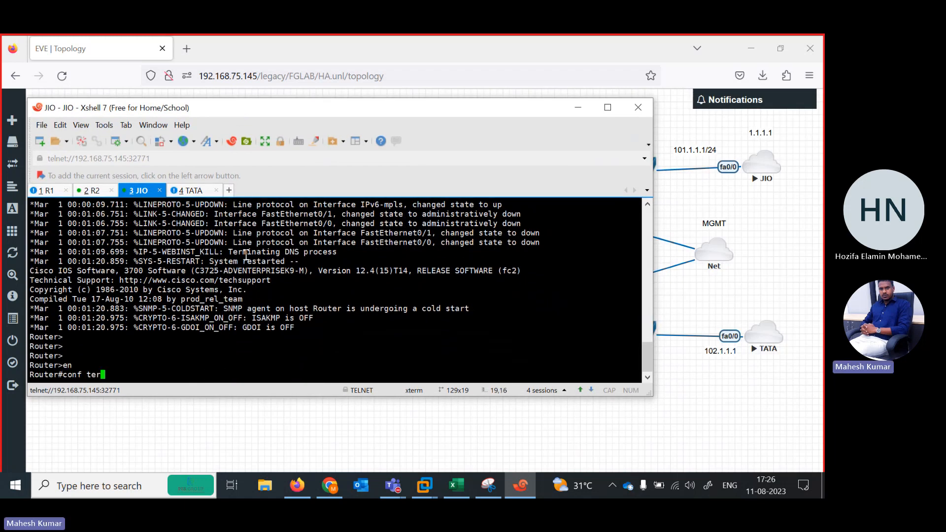
key(Return)
key(Return)
Assign IP address 101.1.1.1 with mask 255.255.255.0 to JIO's interface fastEthernet 0/0.
text(in)
key(Tab)
text(fas)
key(Tab)
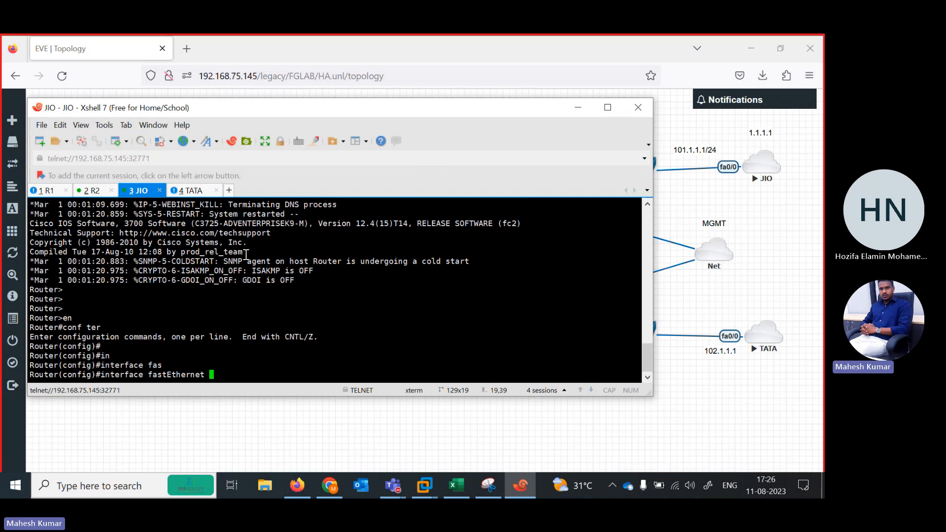
text(0/0)
key(Return)
text(ip add)
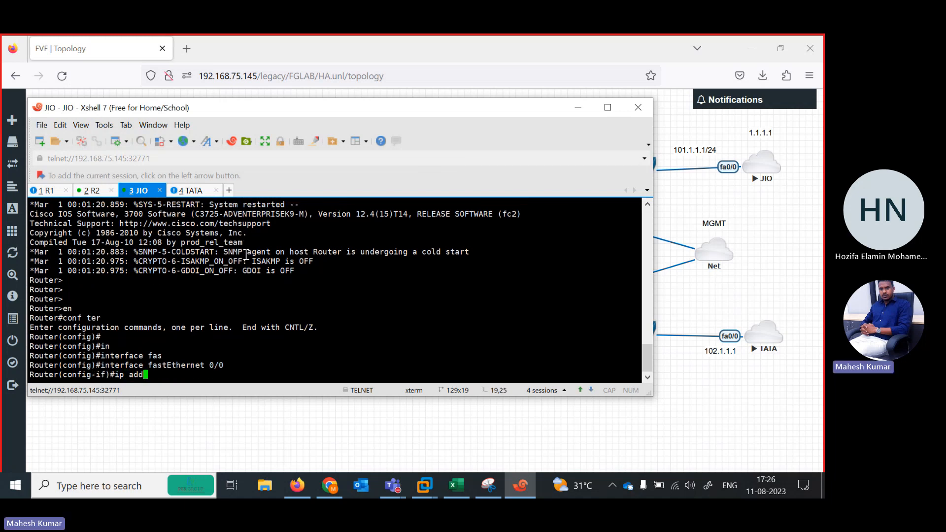
text( 101.1.1.1 255.255.255.)
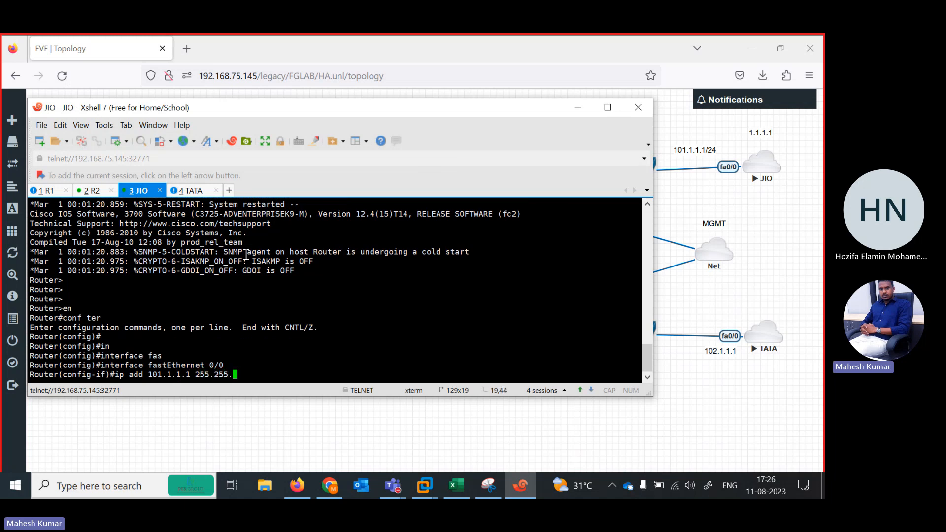
text(0)
key(Return)
Enable JIO's fastEthernet 0/0 interface with no shutdown.
text(no sh)
key(Tab)
key(Return)
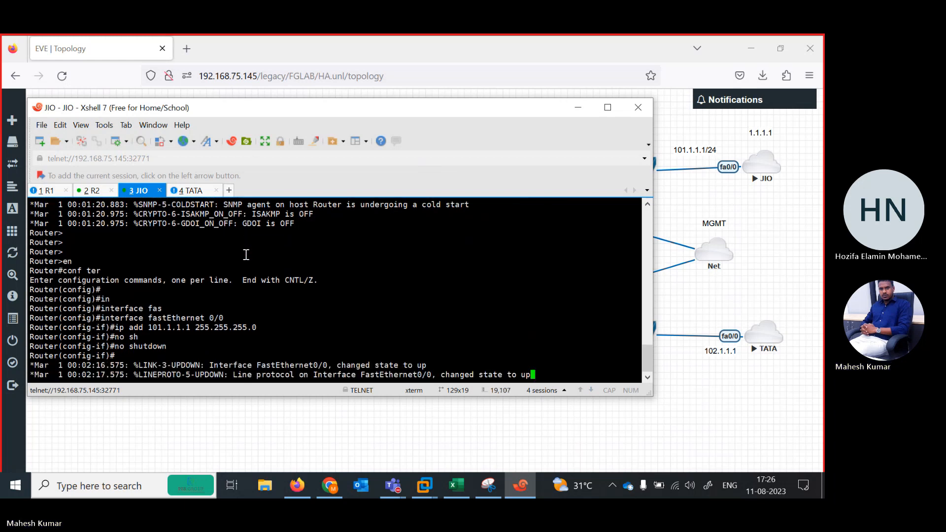
key(Return)
key(Return)
Create interface loopback 1 on JIO with IP address 1.1.1.1 and mask 255.255.255.0.
text(int loopbac)
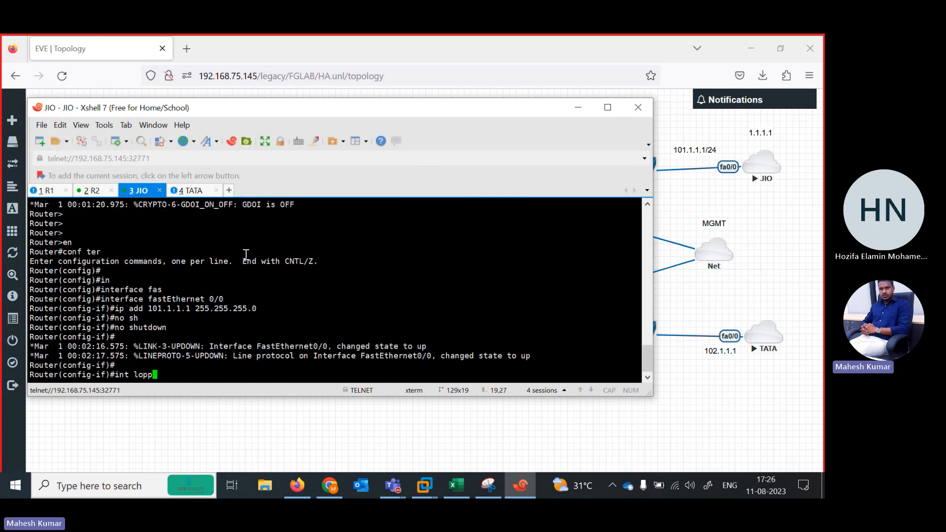
text(k 1)
key(Return)
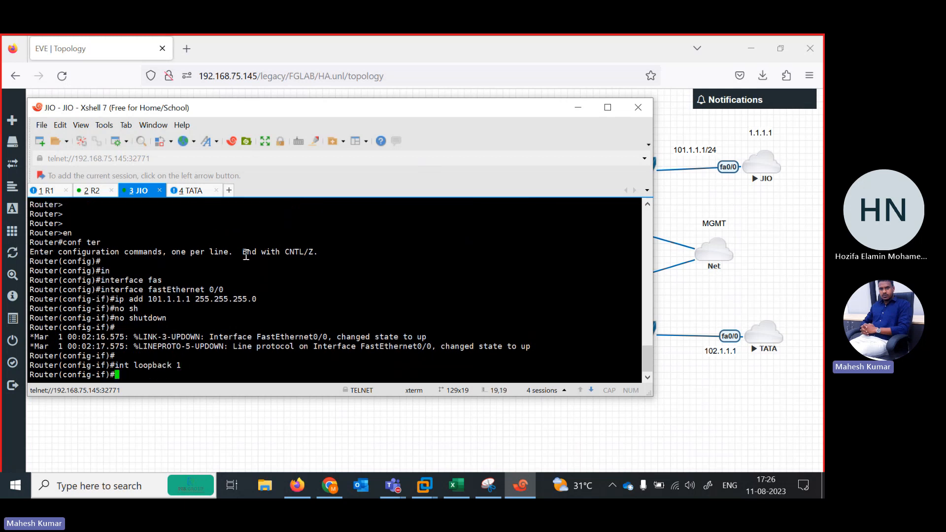
text(ip add 1.1.1)
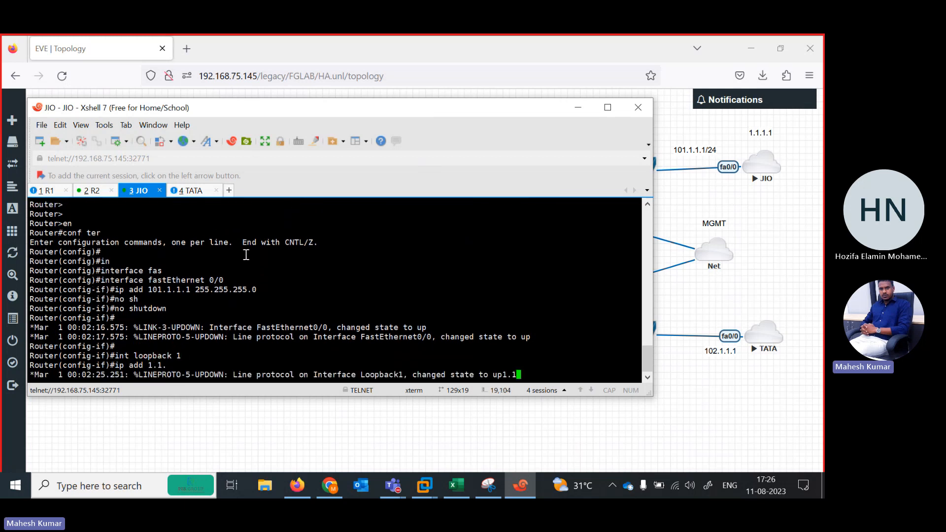
text(.1 255.255.255.0)
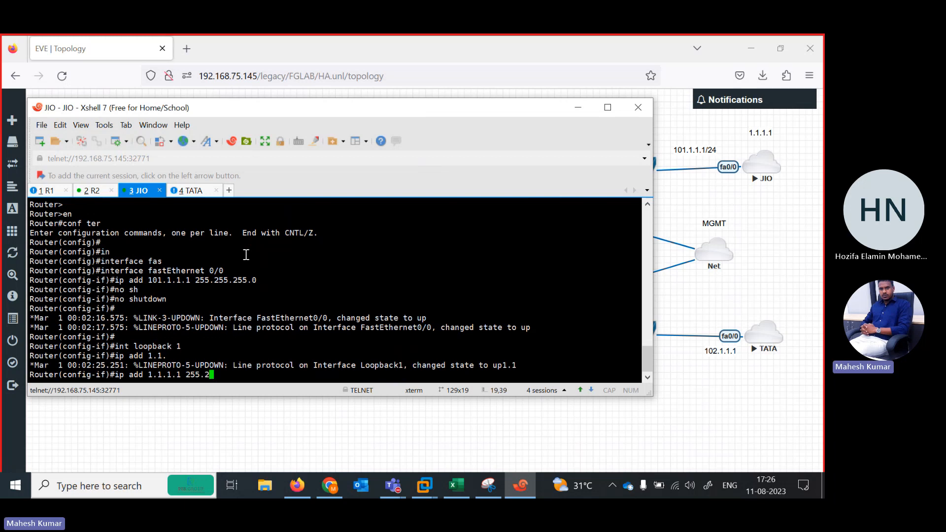
key(Return)
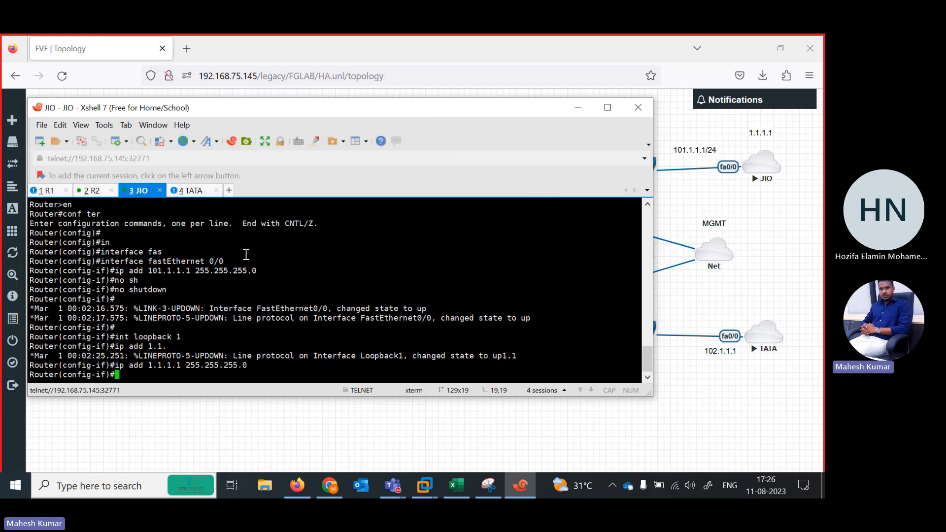
key(Return)
key(Return)
key(Return)
key(Return)
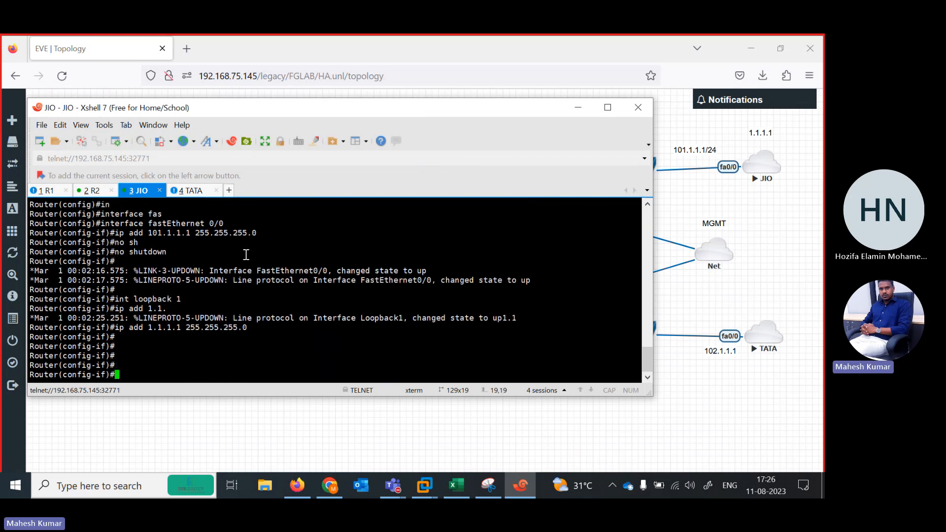
Switch to the TATA console and enter privileged and global configuration mode.
click(193, 191)
click(141, 190)
click(185, 192)
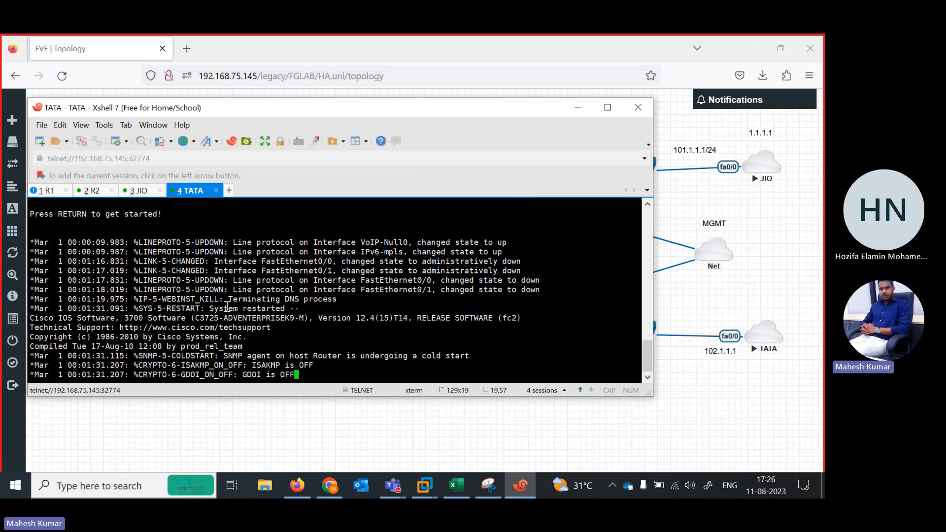
key(Return)
key(Return)
key(Return)
text(en)
key(Return)
text(conf ter)
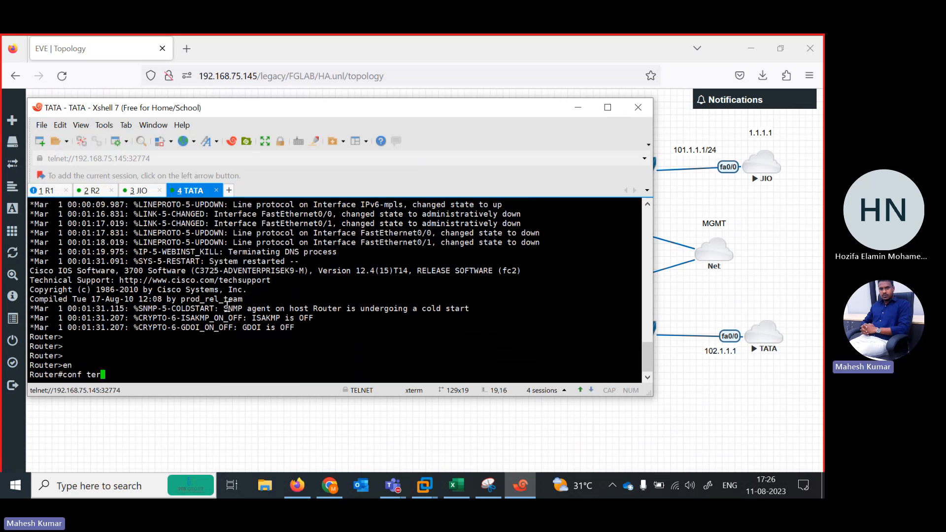
key(Return)
Assign IP address 102.1.1.1 with mask 255.255.255.0 to TATA's interface fastEthernet 0/0.
text(in)
key(Tab)
text(fas)
key(Tab)
text(0/)
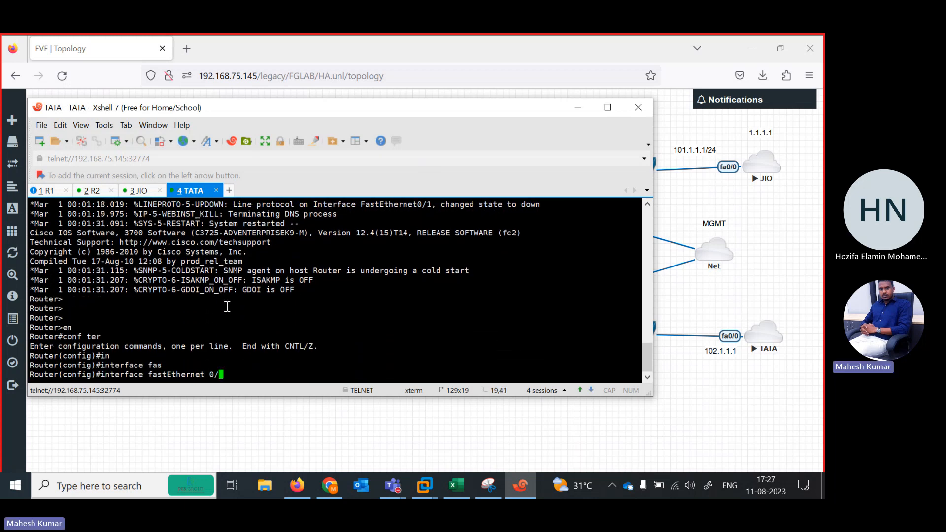
text(0)
key(Return)
text(ip add 1)
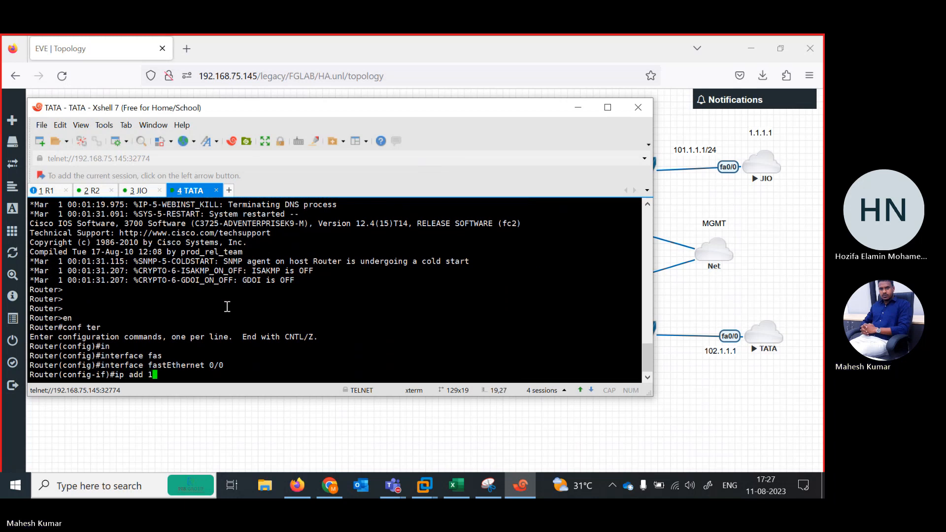
text(02.1.1.1 25)
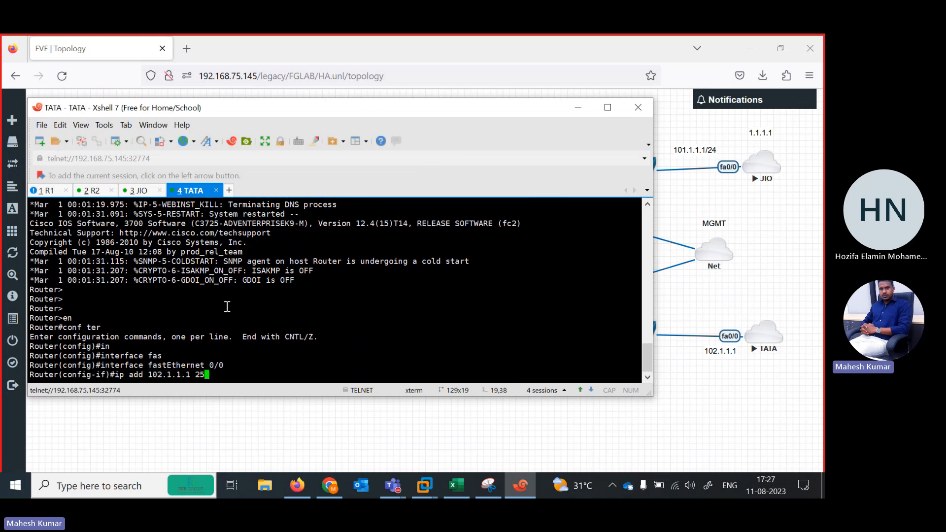
text(5.255.255.0)
key(Return)
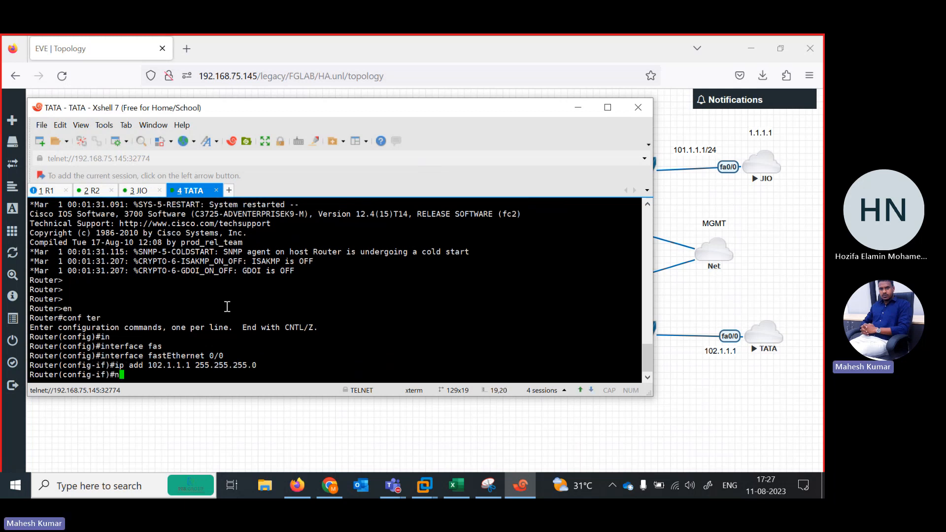
Enable TATA's fastEthernet 0/0 interface with no shutdown.
text(no sh)
key(Tab)
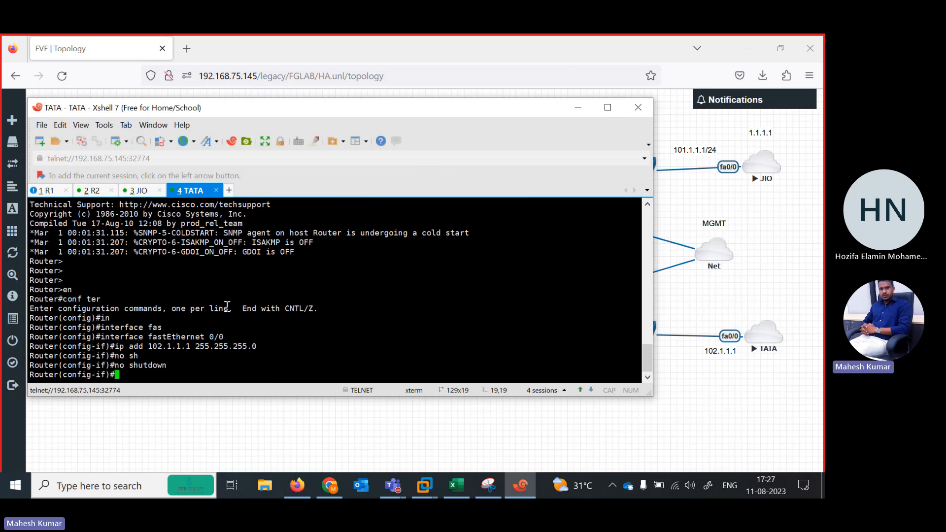
key(Return)
key(Return)
key(Return)
key(Return)
text(in)
key(BackSpace)
key(BackSpace)
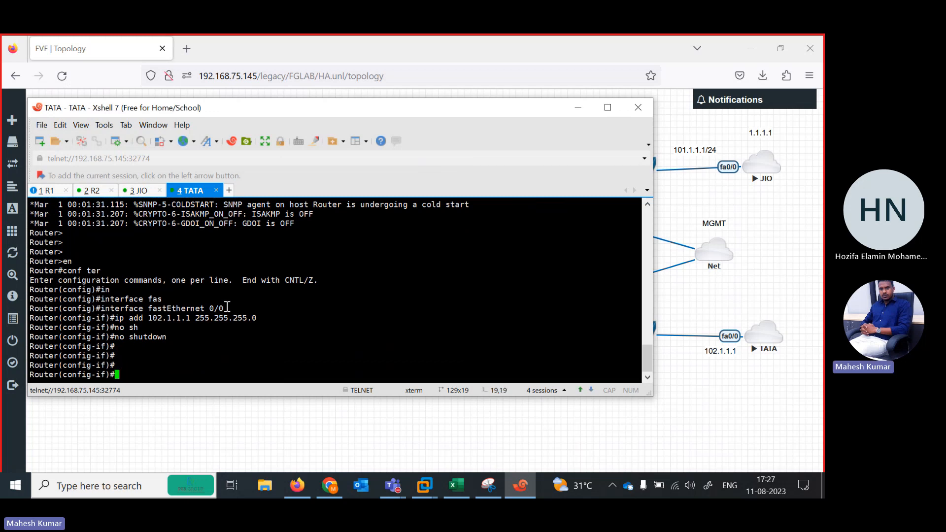
key(Return)
key(Return)
key(Return)
key(Return)
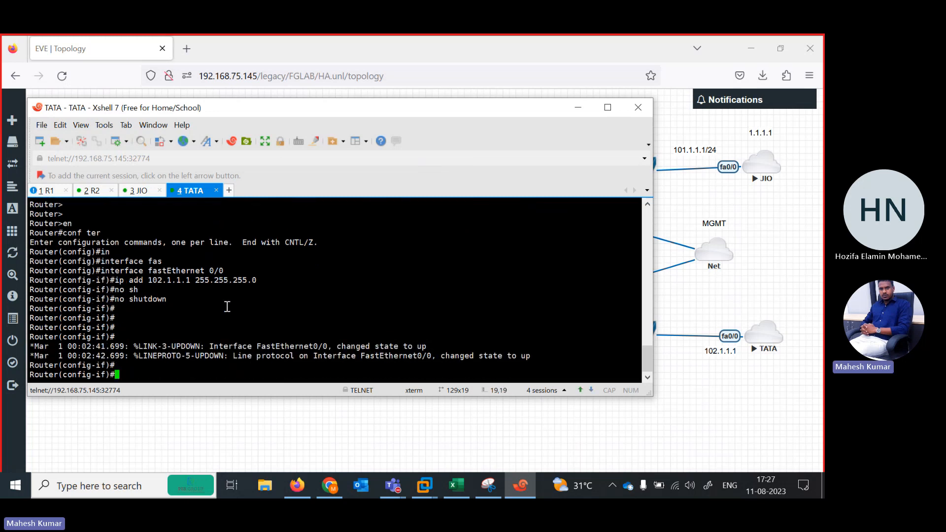
Exit configuration mode on TATA with the end command.
text(end)
key(Return)
key(Return)
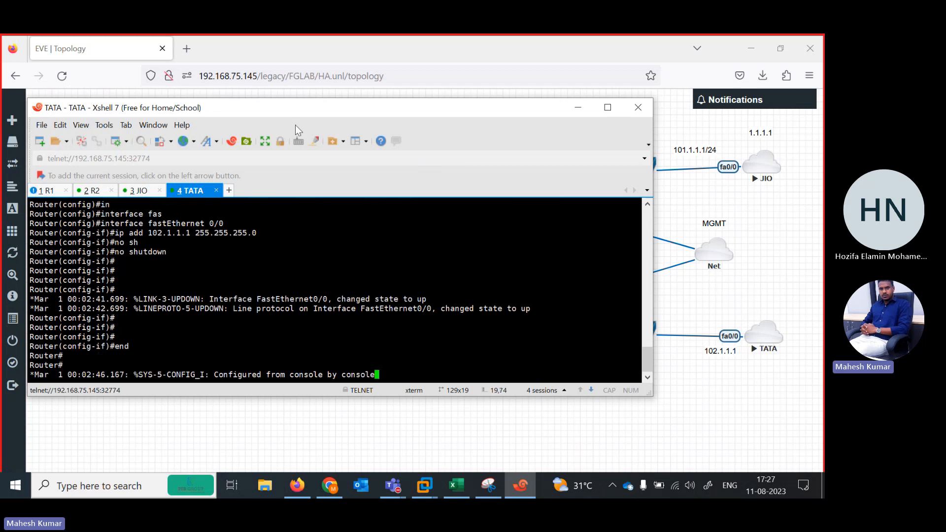
Return to the topology, open the Fortinet1 console and rename its session tab to HA ACTIVE.
click(577, 110)
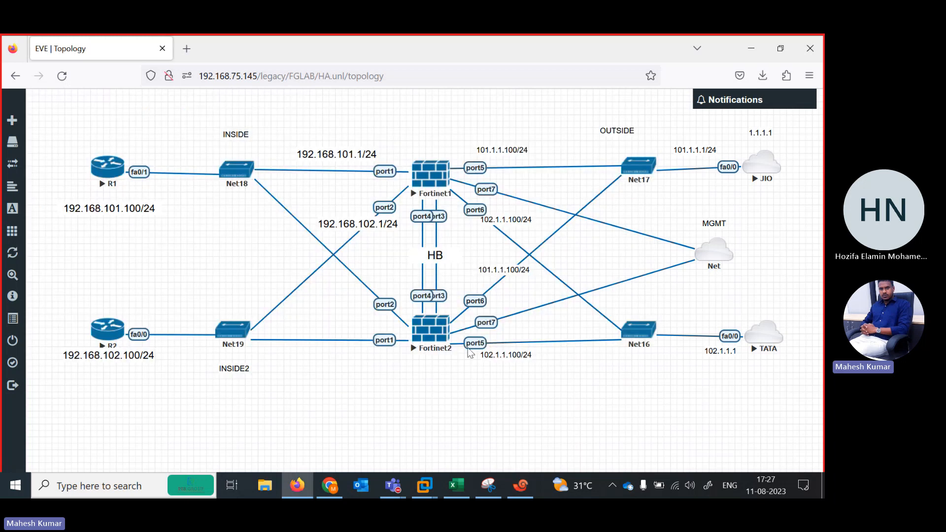
click(431, 181)
right_click(292, 191)
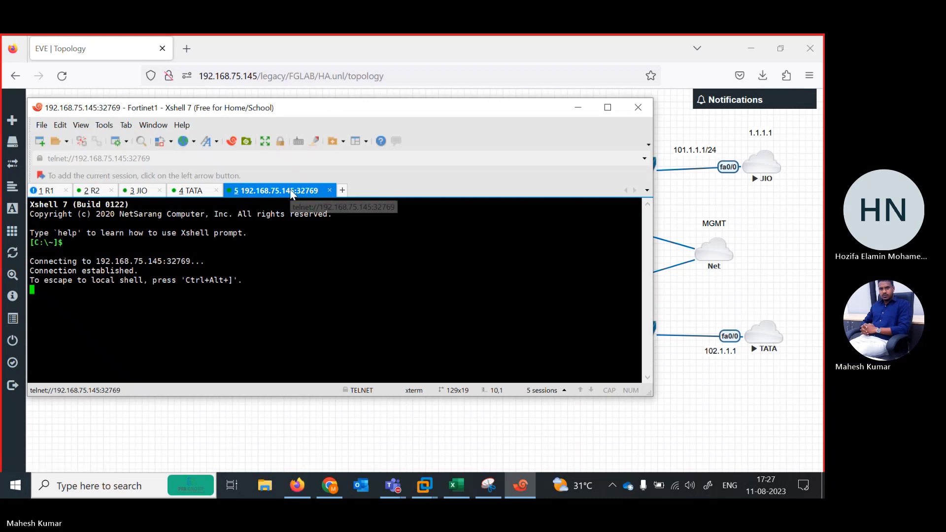
click(325, 396)
text(HA)
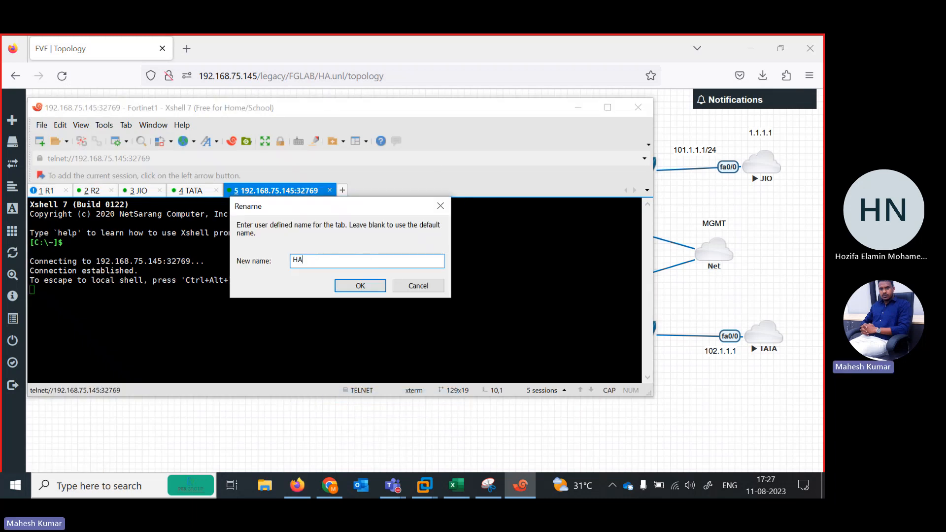
text( ACTIVE)
key(Return)
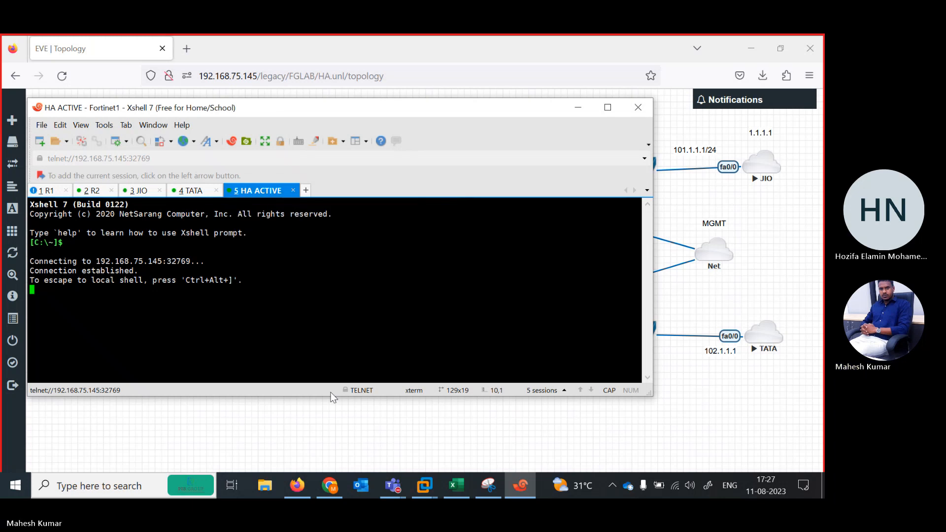
Open the Fortinet2 console from the topology and rename its session tab to HA PASSIVE.
click(362, 436)
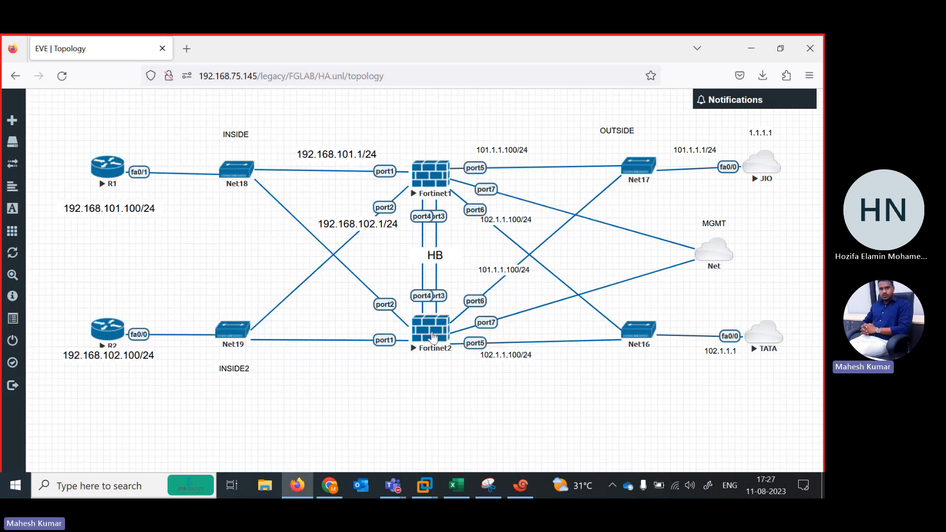
click(433, 337)
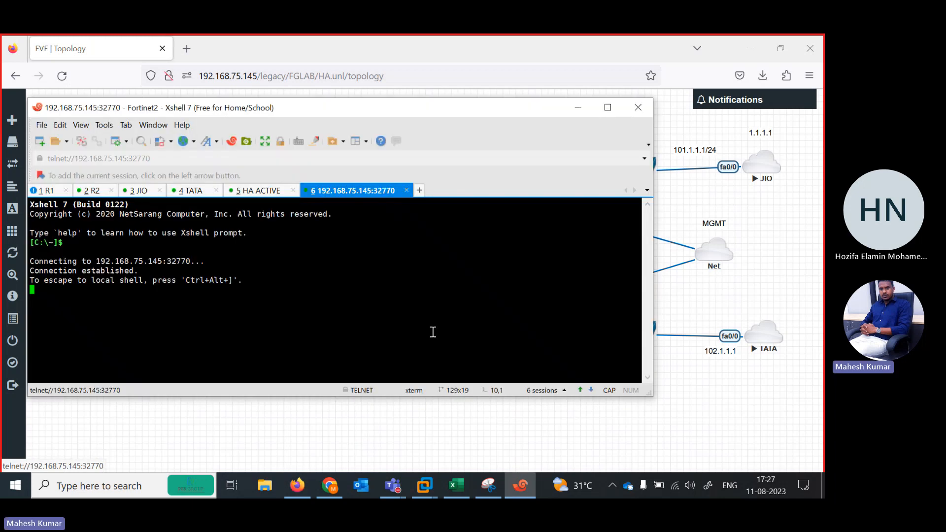
right_click(330, 193)
click(375, 400)
text(H)
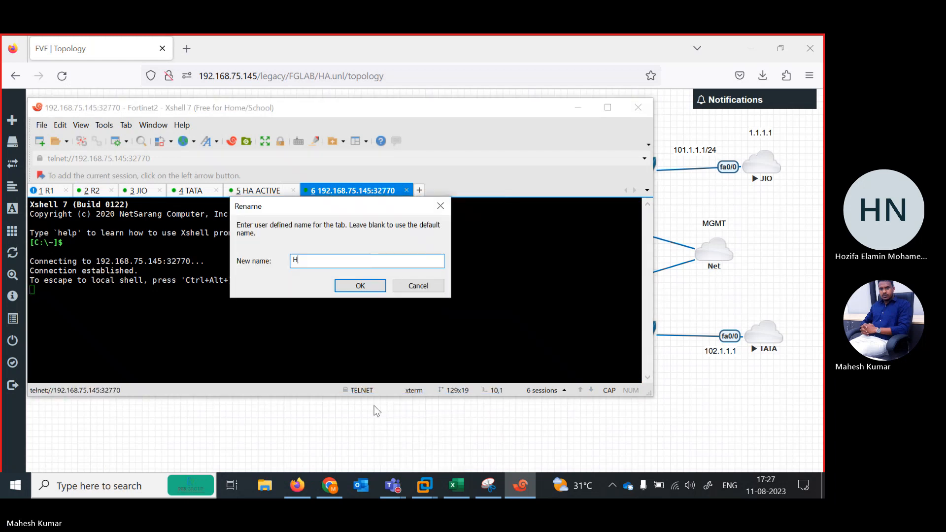
text(A PAS)
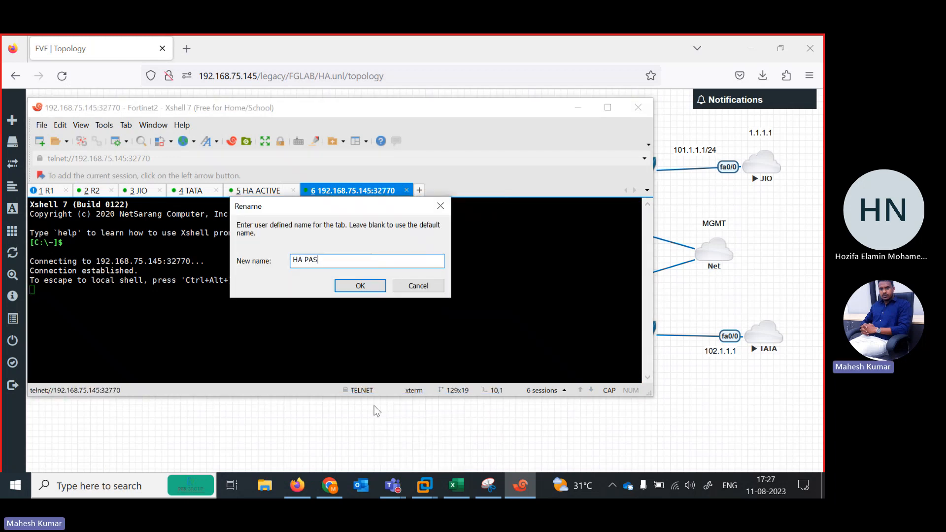
text(SIVE)
key(Return)
Try to log in to the HA PASSIVE firewall as admin and enter a new password.
key(Return)
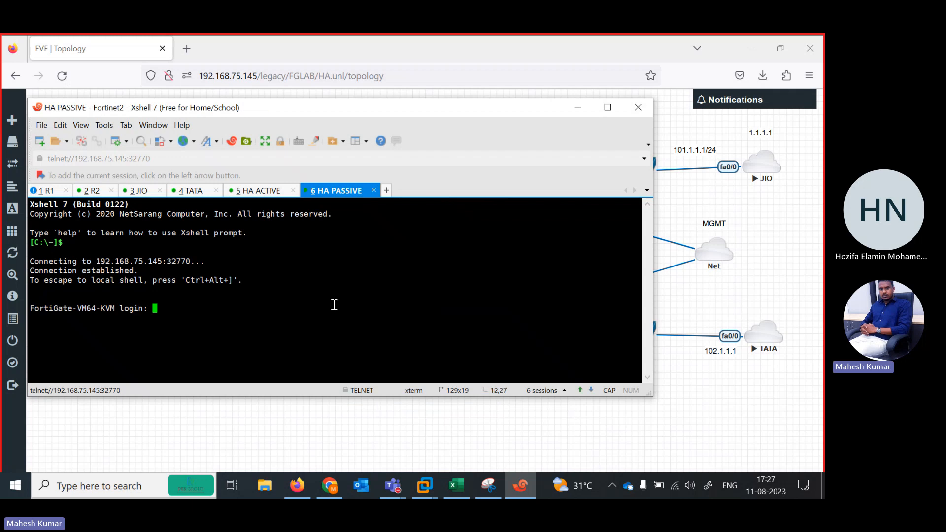
key(Return)
key(Return)
text(admin)
key(Return)
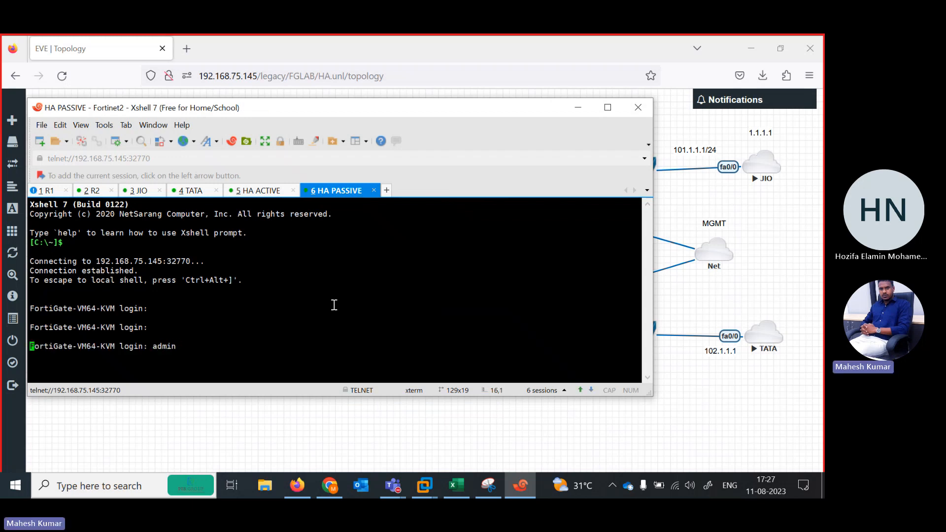
key(Return)
Log in to the HA ACTIVE firewall as admin, then enter and confirm the new password.
key(Return)
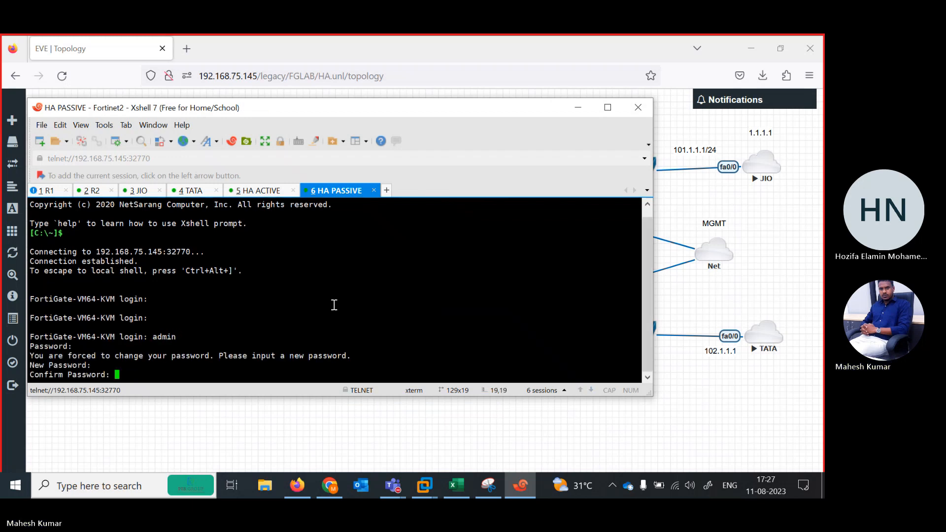
click(263, 194)
key(Return)
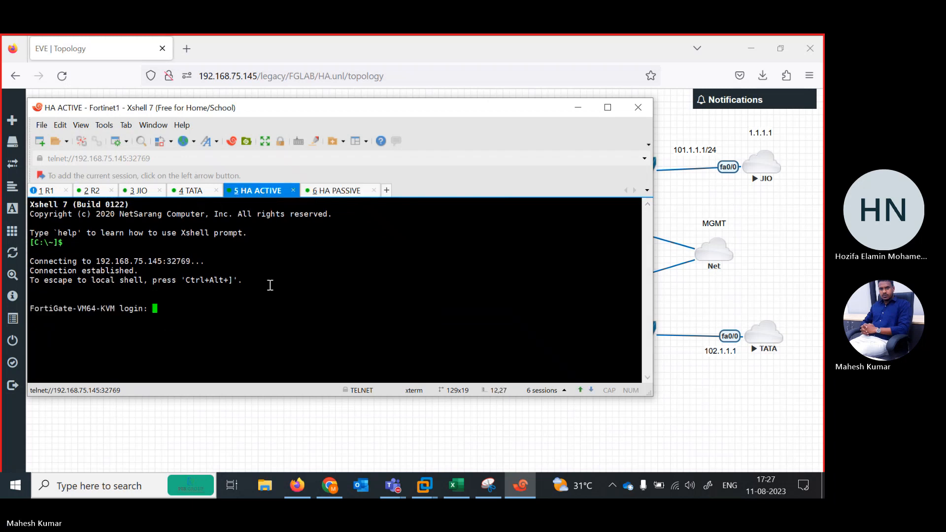
text(admin)
key(Return)
key(Return)
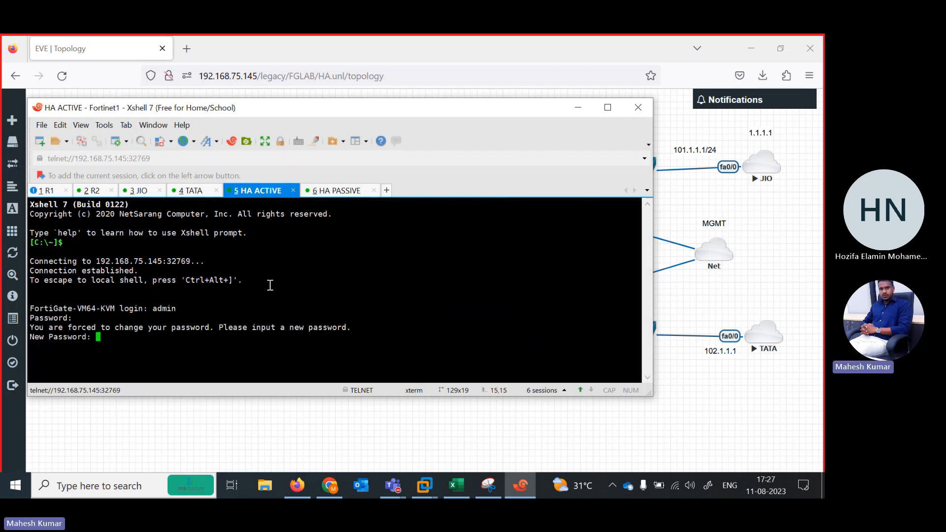
key(Return)
key(Return)
List the system interfaces on HA ACTIVE with show system interface and clear the leftover command.
text(show sy)
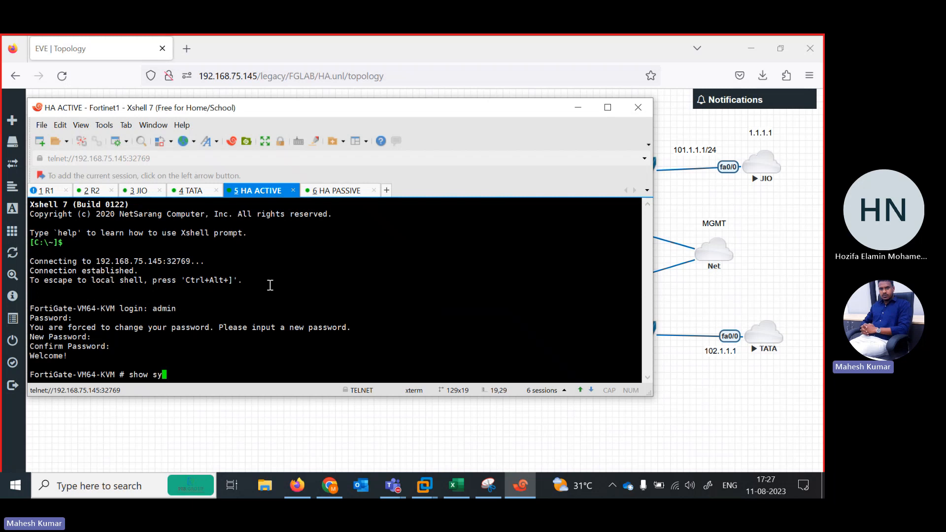
text(stem interface ?)
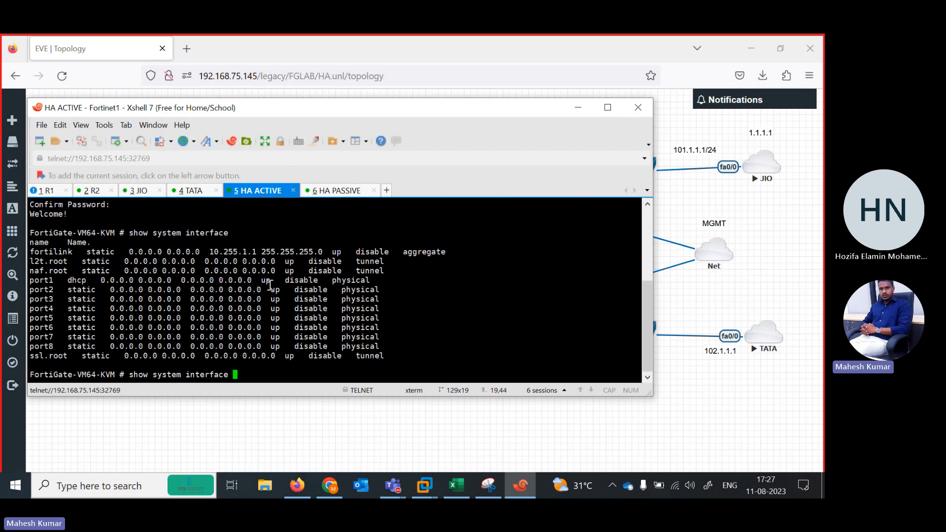
key(BackSpace)
key(BackSpace)
key(BackSpace)
key(BackSpace)
key(BackSpace)
key(BackSpace)
key(BackSpace)
key(BackSpace)
key(BackSpace)
key(BackSpace)
key(BackSpace)
key(BackSpace)
key(BackSpace)
key(BackSpace)
key(BackSpace)
key(BackSpace)
key(BackSpace)
key(BackSpace)
key(BackSpace)
key(BackSpace)
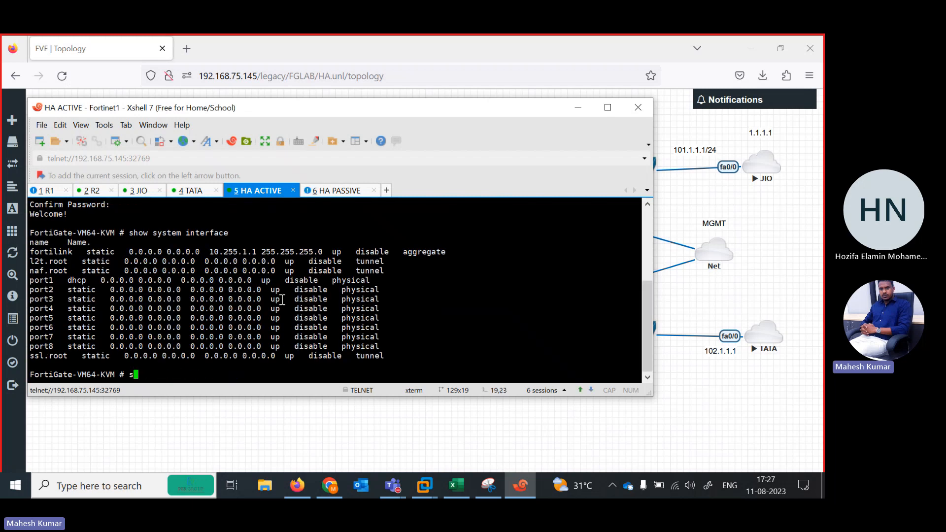
Enter the system interface configuration on HA ACTIVE and open port1 for editing.
text(config system interface)
key(Return)
text(edit port1)
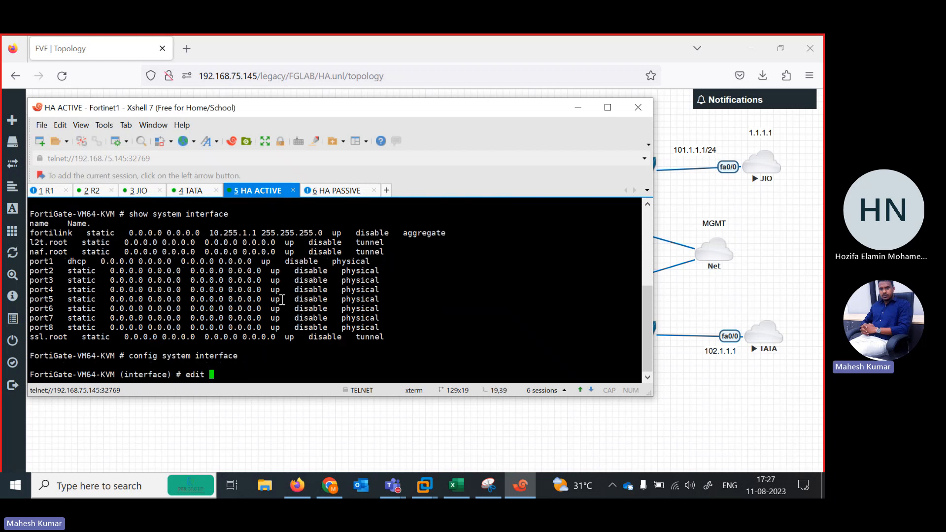
key(BackSpace)
key(BackSpace)
key(BackSpace)
key(BackSpace)
key(BackSpace)
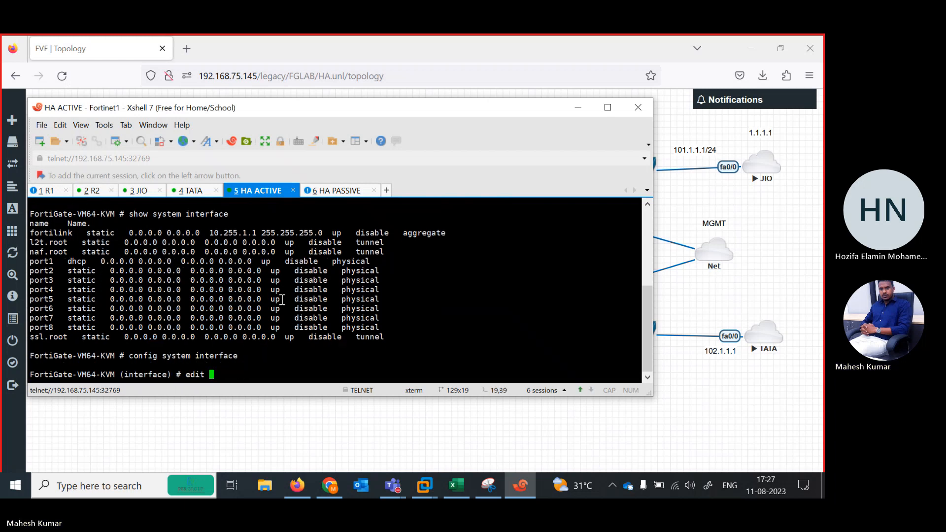
text(port1)
key(Return)
key(Return)
Set the addressing mode of HA ACTIVE's port1 to dhcp.
text(s)
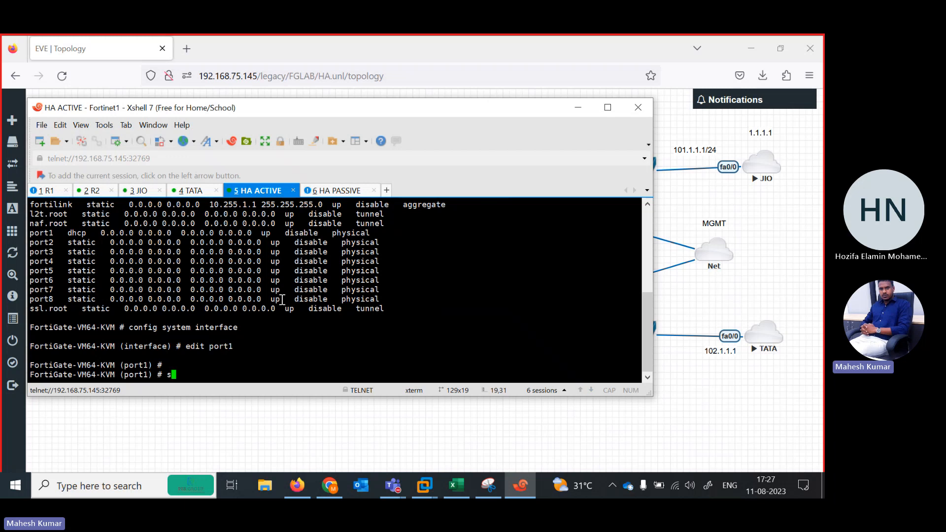
text(et mode dhcp)
key(Return)
key(Return)
Allow ping, https and http access on HA ACTIVE's port1.
text(set allowaccess ping  hg)
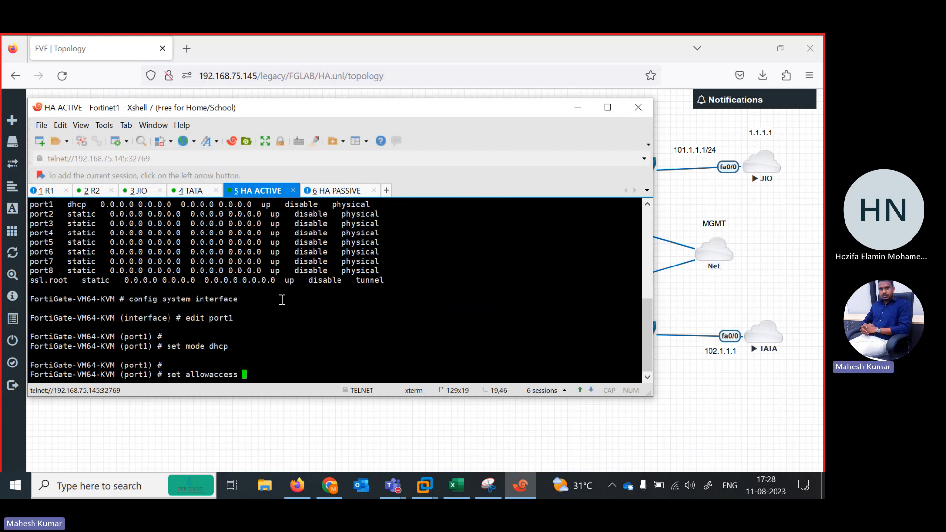
key(Return)
text(g)
key(BackSpace)
key(BackSpace)
key(BackSpace)
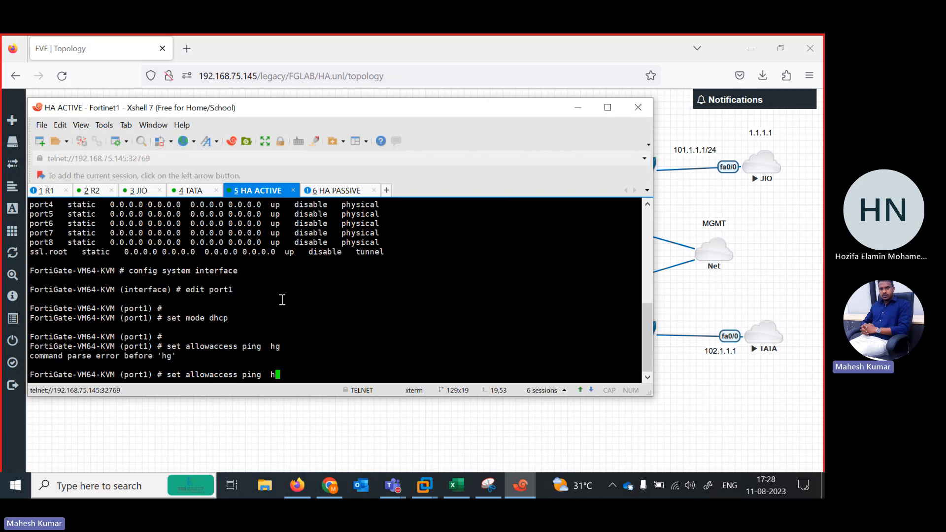
text(ttps http)
key(Return)
key(Return)
Close the port1 entry on HA ACTIVE with next and open port7 for editing.
text(next ed)
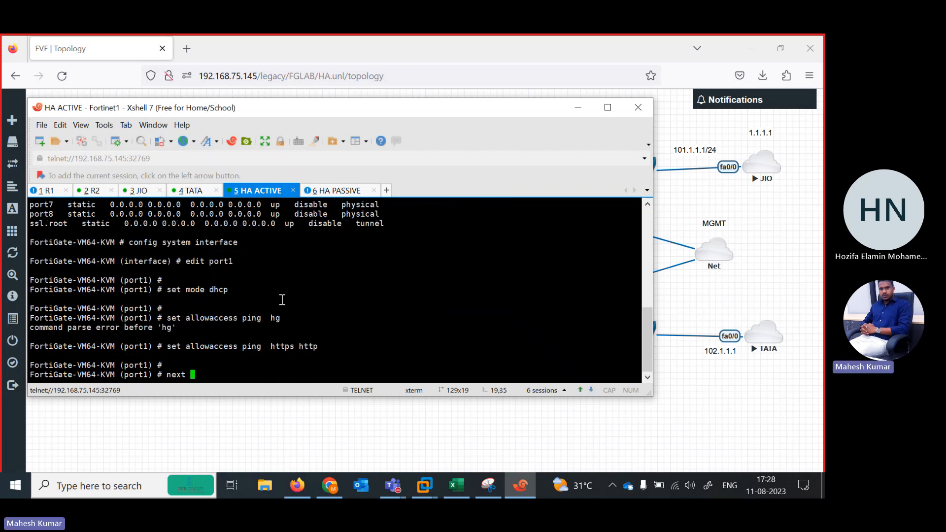
key(BackSpace)
key(Return)
text(edit port2)
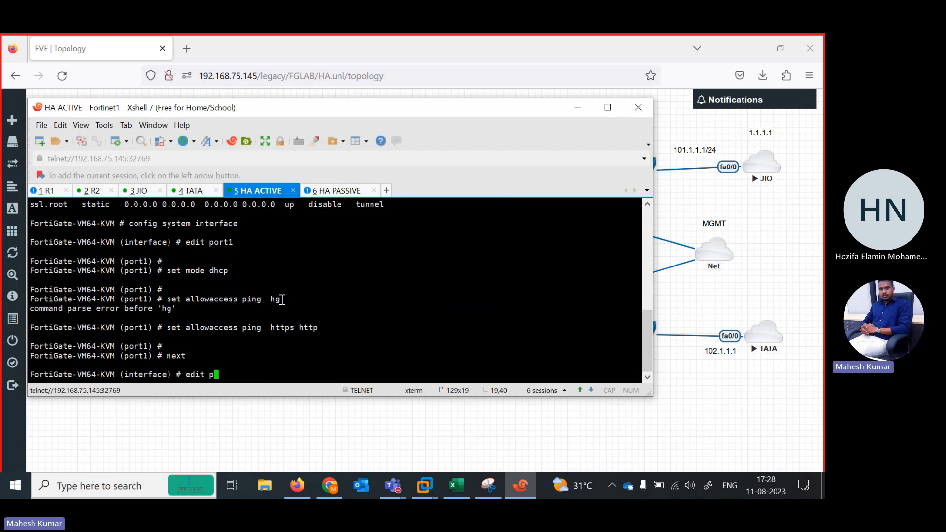
key(BackSpace)
text(7)
key(Return)
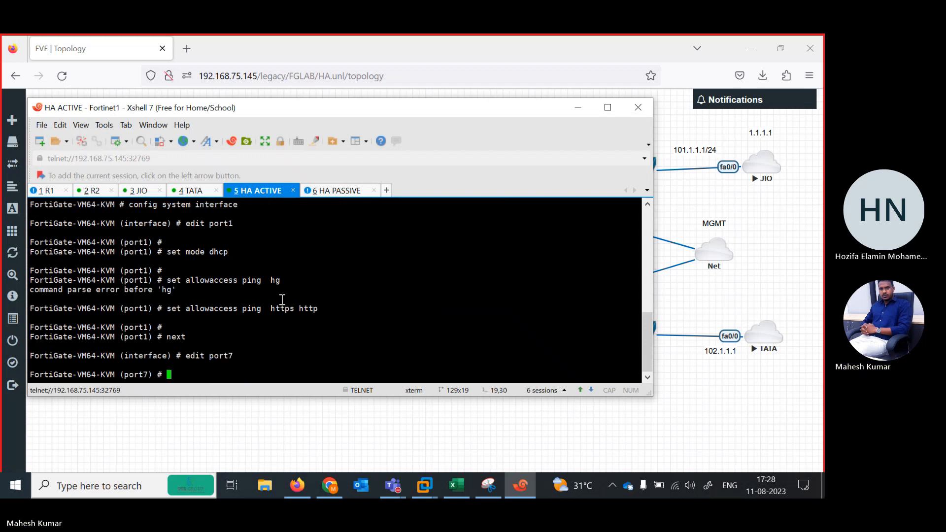
key(Return)
Allow ping, https and http access on HA ACTIVE's port7.
text(set allowaccess ping  https sshh)
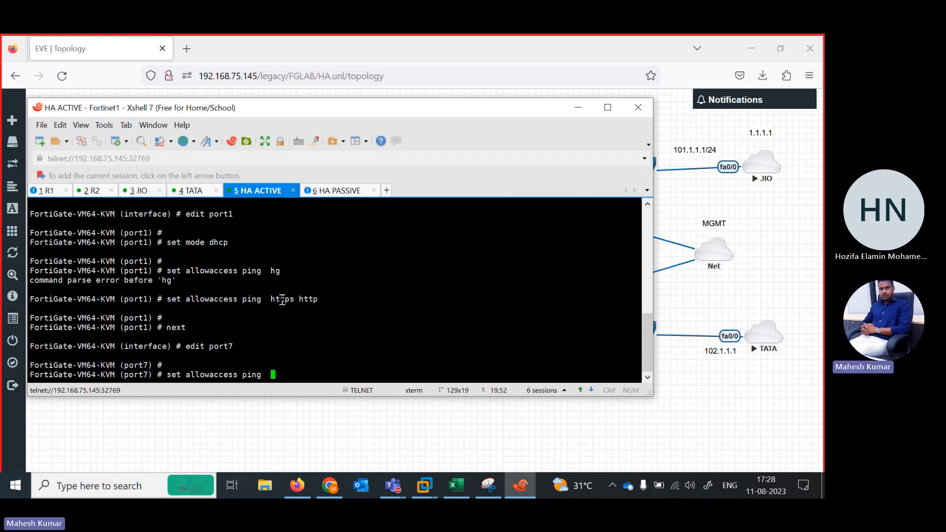
key(Return)
key(Up)
key(BackSpace)
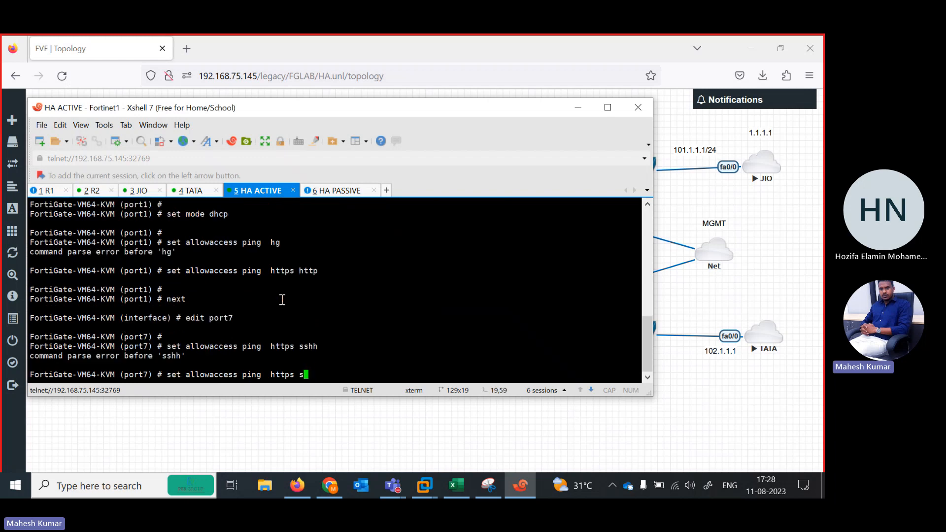
key(BackSpace)
text(http)
key(Return)
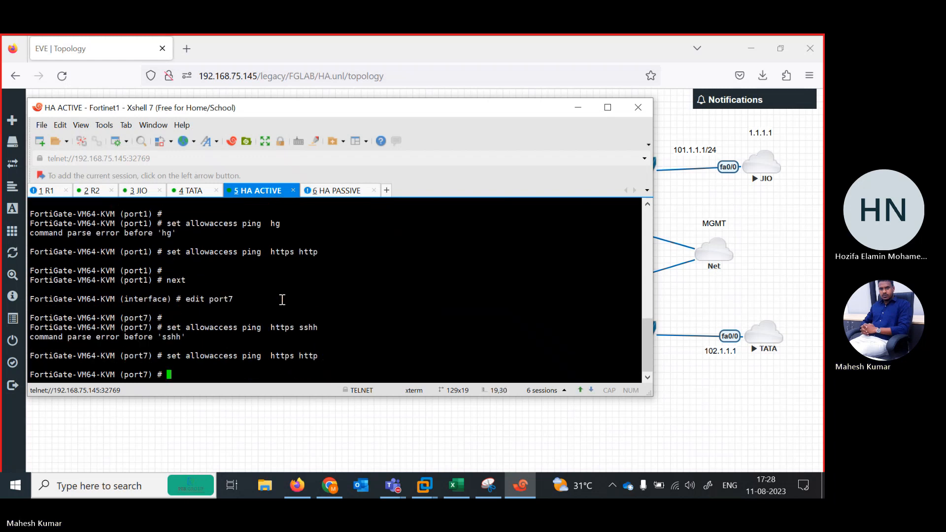
Set HA ACTIVE's port7 to dhcp mode and leave the interface configuration with end.
text(set)
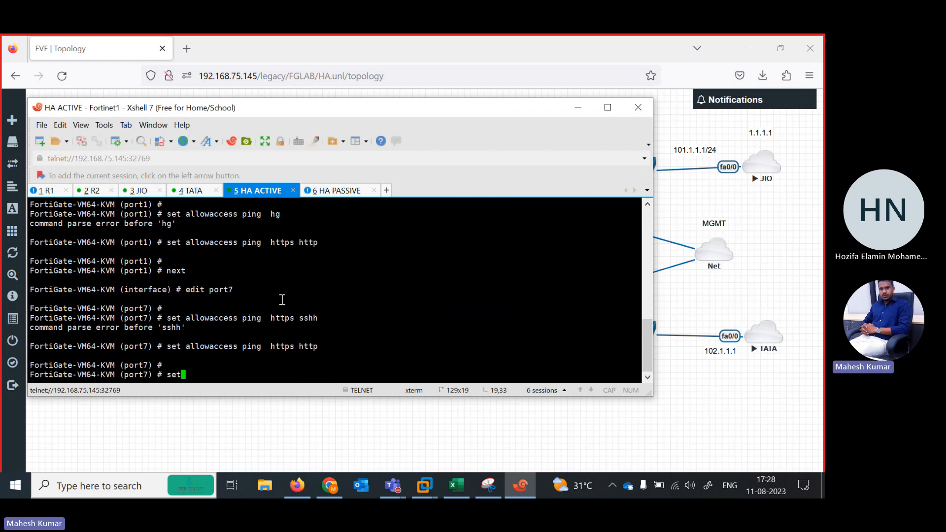
text( mode dhcp)
key(Return)
key(Return)
text(end)
key(Return)
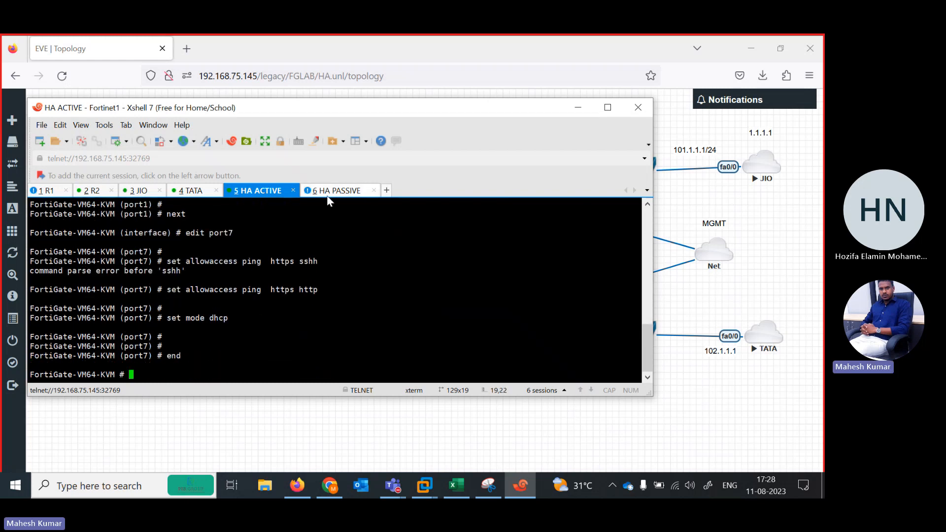
Switch to the HA PASSIVE session and log in as admin, entering and confirming the new password.
click(339, 190)
key(Return)
key(Return)
key(Return)
text(adm)
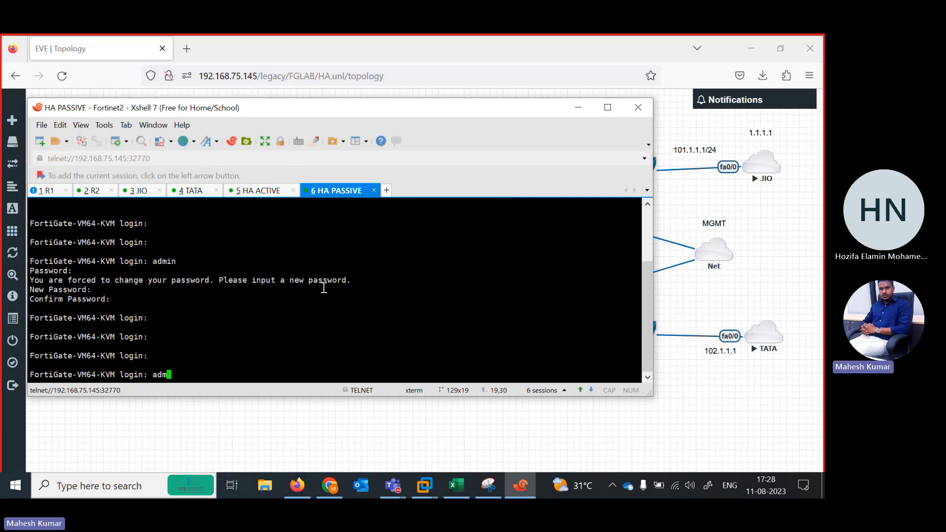
text(in)
key(Return)
key(Return)
key(Return)
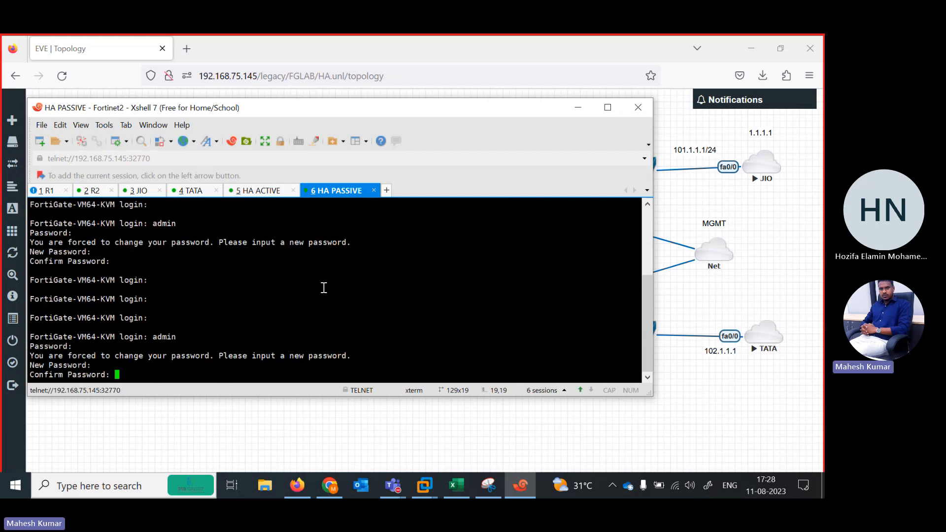
key(Return)
Enter the system interface configuration on HA PASSIVE and open port1 for editing.
text(config system )
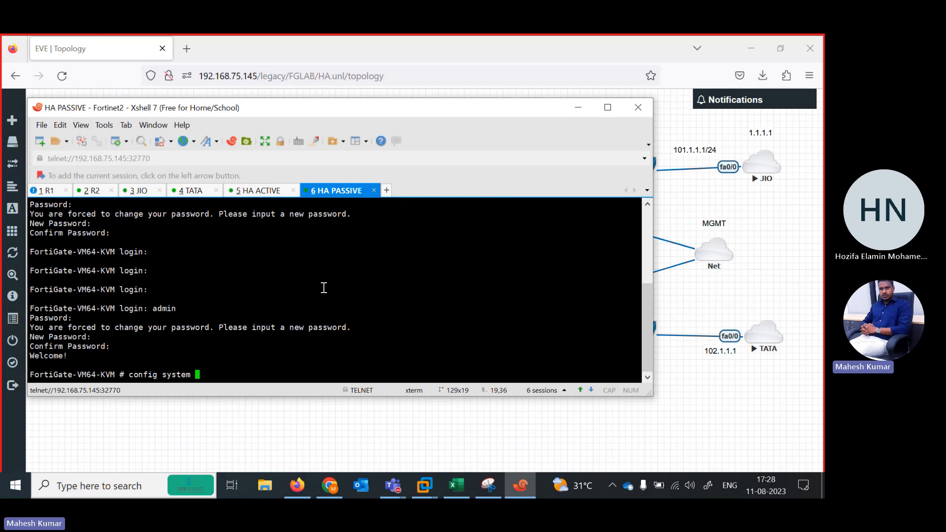
text(interface)
key(Return)
text(edit port1)
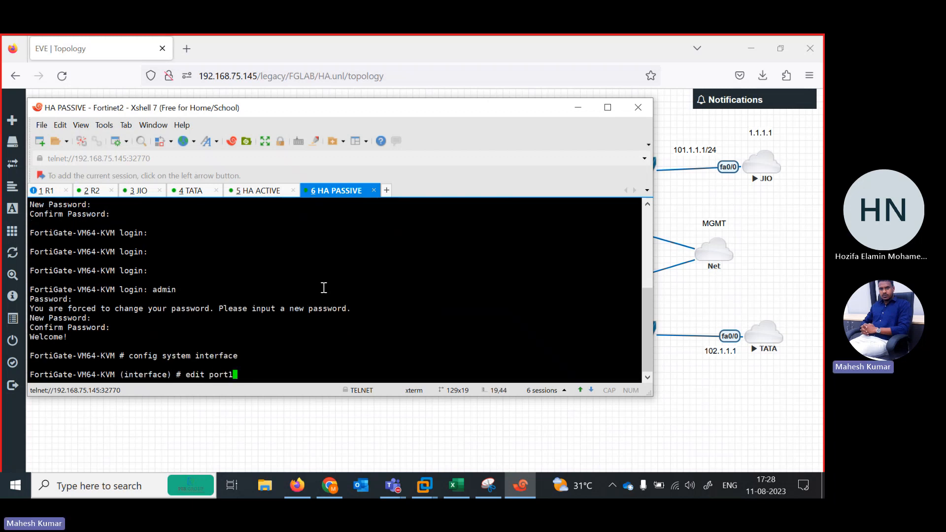
key(BackSpace)
text(1)
key(Return)
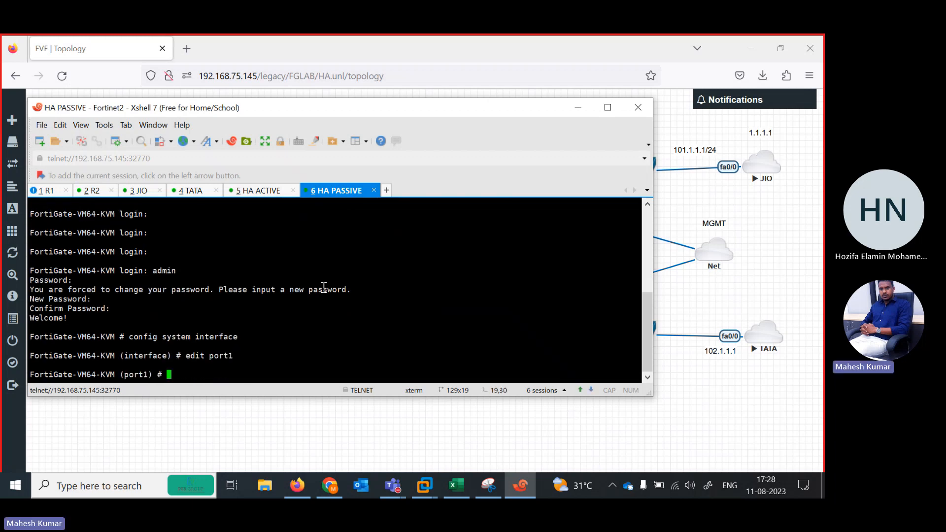
Set the addressing mode of HA PASSIVE's port1 to static.
text(se)
key(BackSpace)
text(t mode static)
key(Return)
key(Return)
Allow ping, https and http access on HA PASSIVE's port1.
text(se)
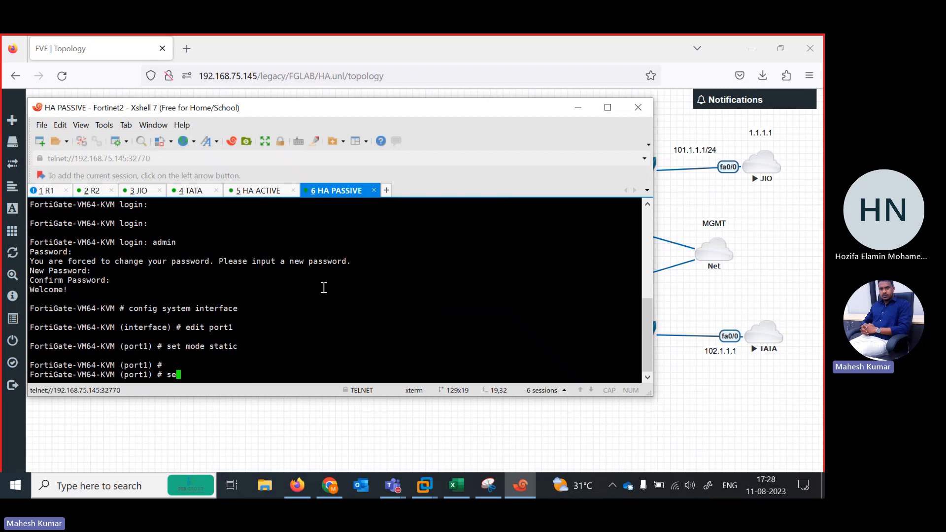
text(t allowaccess ping  https sshh)
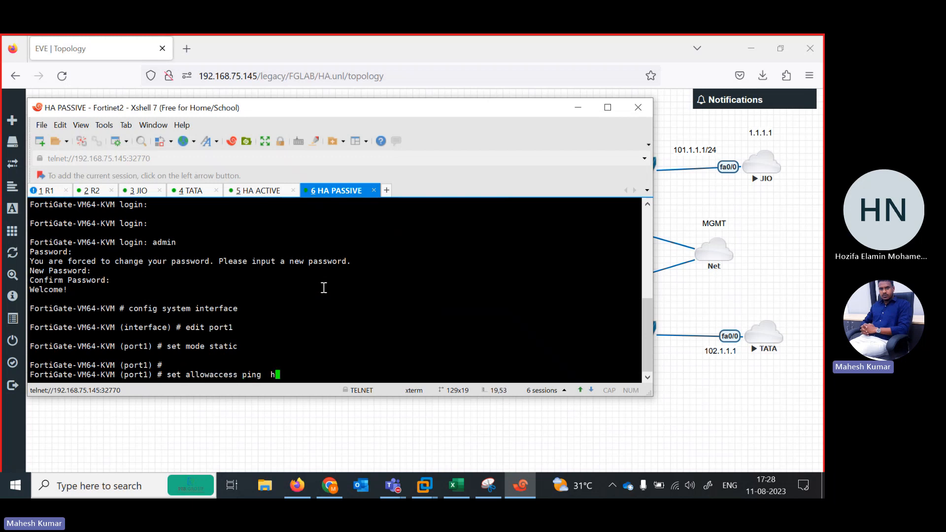
key(BackSpace)
key(BackSpace)
key(BackSpace)
key(BackSpace)
text(http)
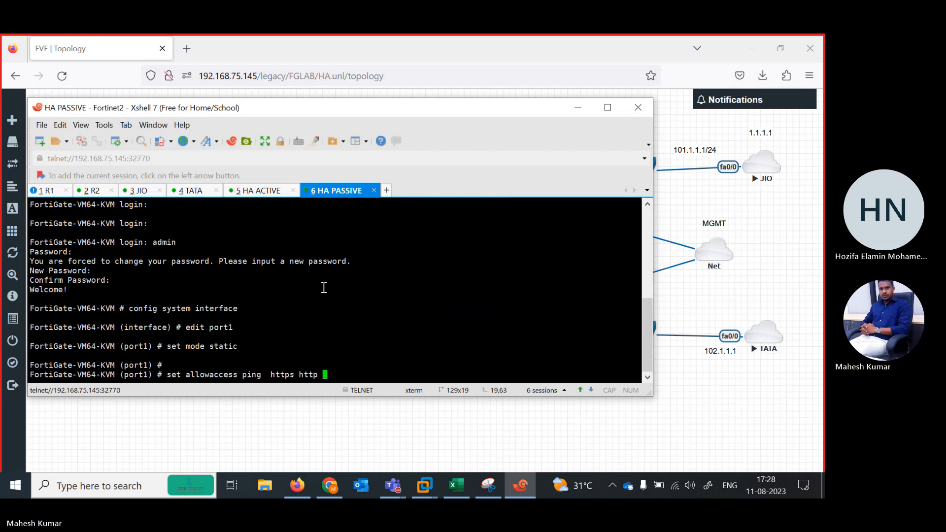
key(Return)
key(Return)
key(Return)
Leave the port1 settings on HA PASSIVE and open port7 for editing.
text(ne)
key(Return)
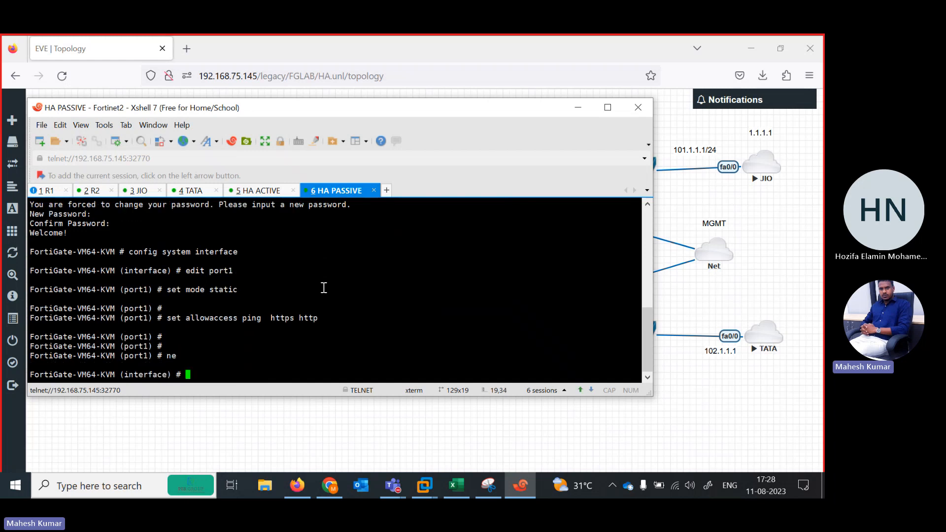
text(edit port1)
key(BackSpace)
text(7)
key(Return)
key(Return)
Allow ping, https and http access on HA PASSIVE's port7.
text(se)
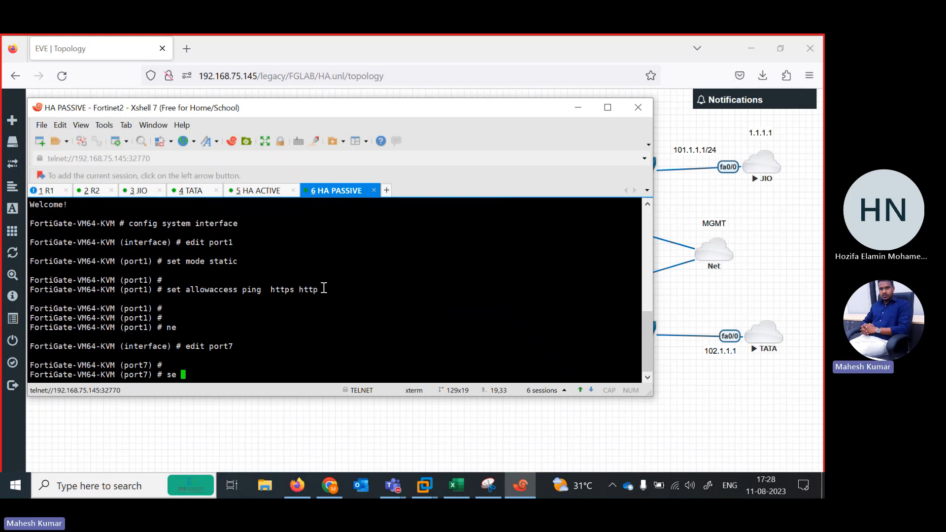
text(t al)
key(BackSpace)
key(BackSpace)
key(BackSpace)
text(t allowaccess ping  https ssh)
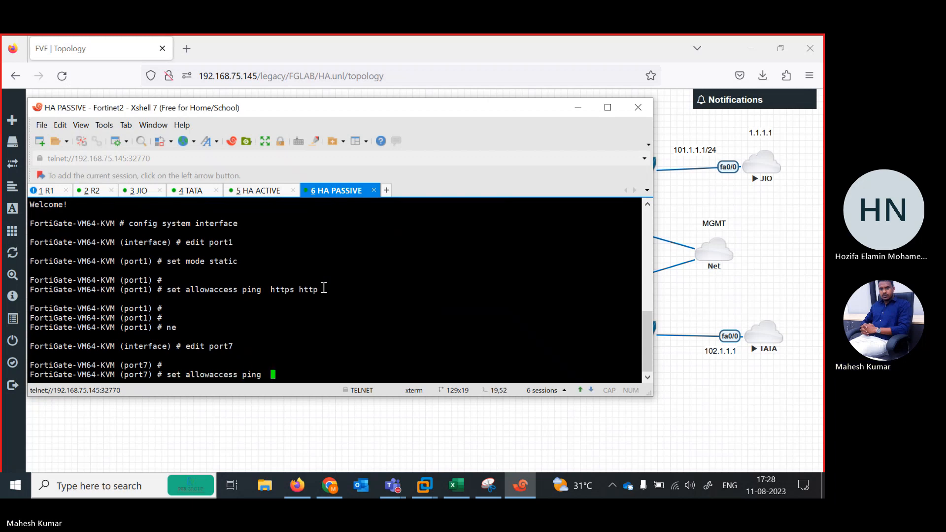
key(BackSpace)
key(BackSpace)
key(BackSpace)
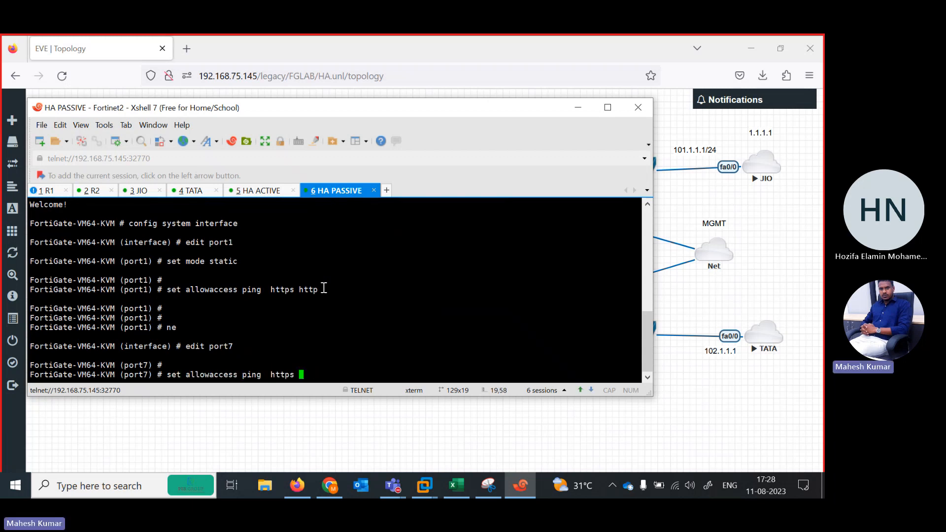
text(http)
key(Return)
key(Return)
Set HA PASSIVE's port7 addressing mode to dhcp and end the interface configuration.
text(se)
key(BackSpace)
text(t ip)
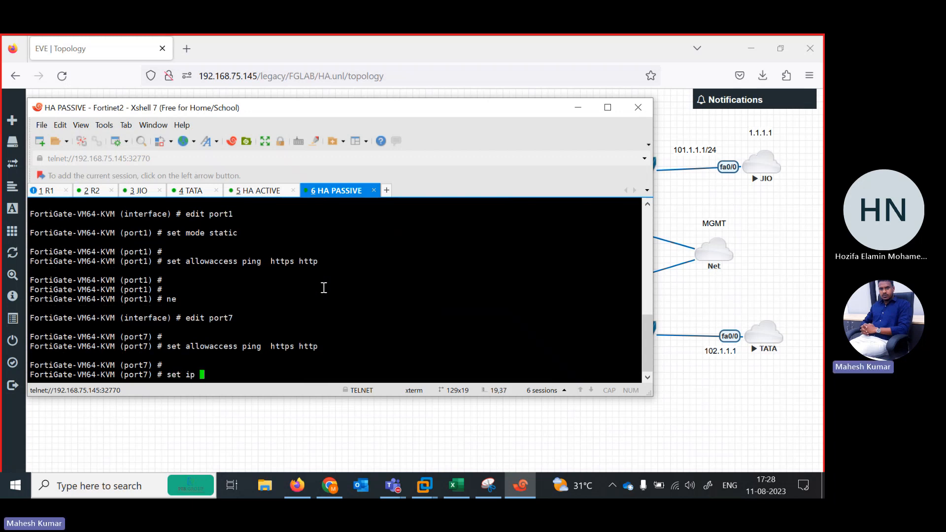
key(BackSpace)
key(BackSpace)
key(BackSpace)
key(BackSpace)
text(t mode dhcp)
key(Return)
key(Return)
text(end)
key(Return)
key(Return)
key(Return)
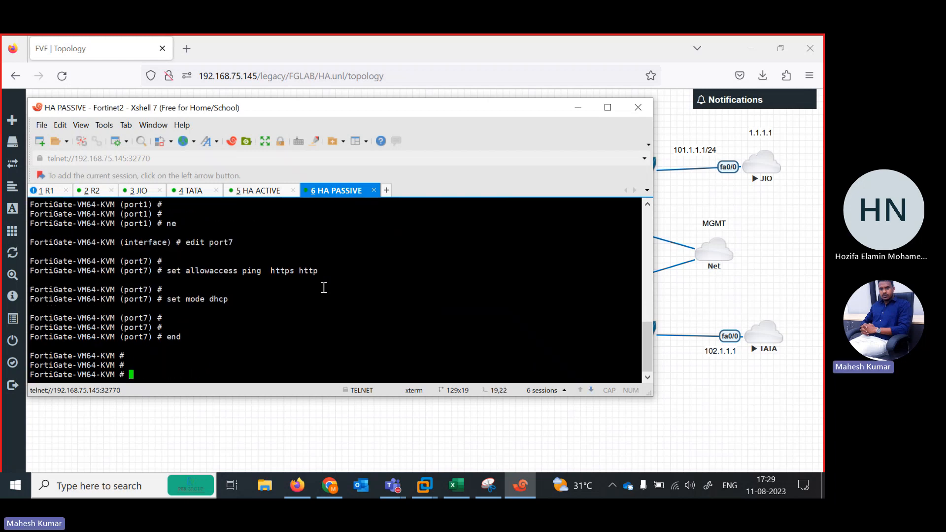
Switch to the HA ACTIVE session and list its system interfaces to read port7's address.
click(257, 192)
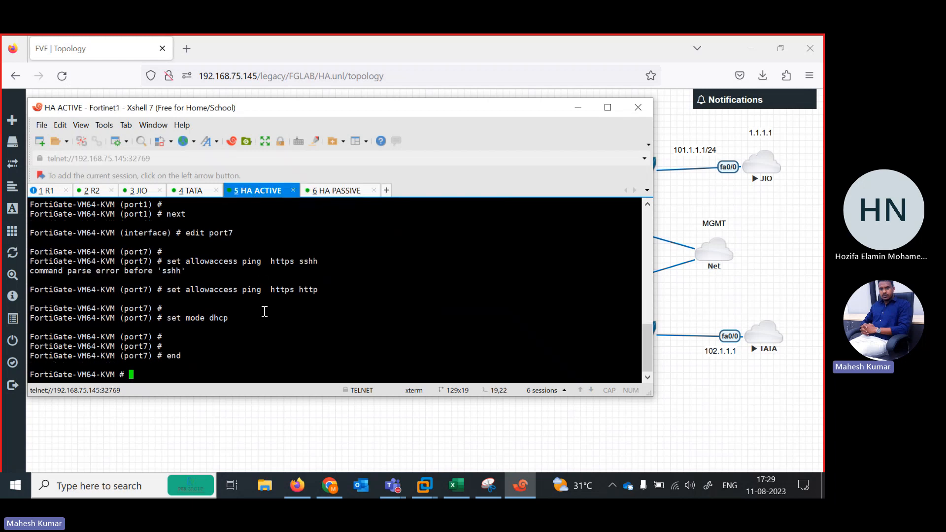
text(show system interface)
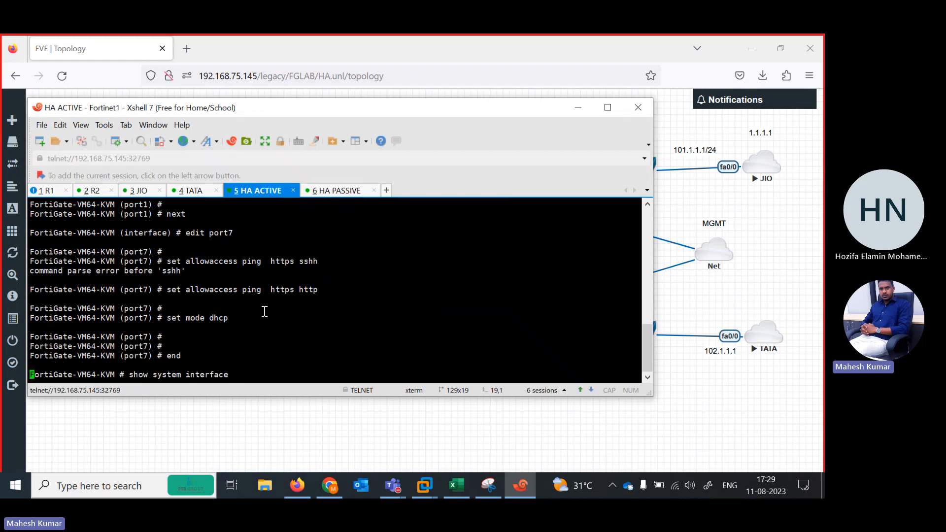
key(Up)
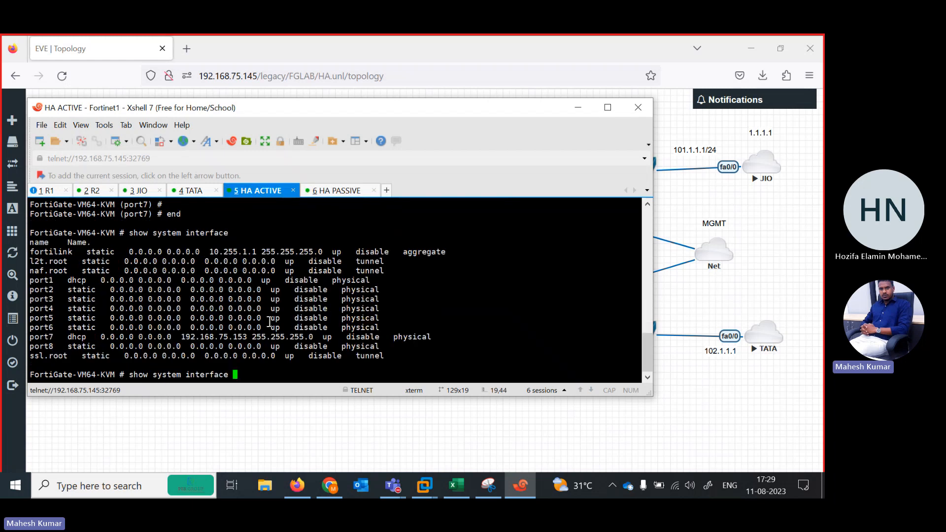
Open the FortiGate web interface at 192.168.75.153 in a new Firefox tab.
click(187, 49)
text(192.168.75.1)
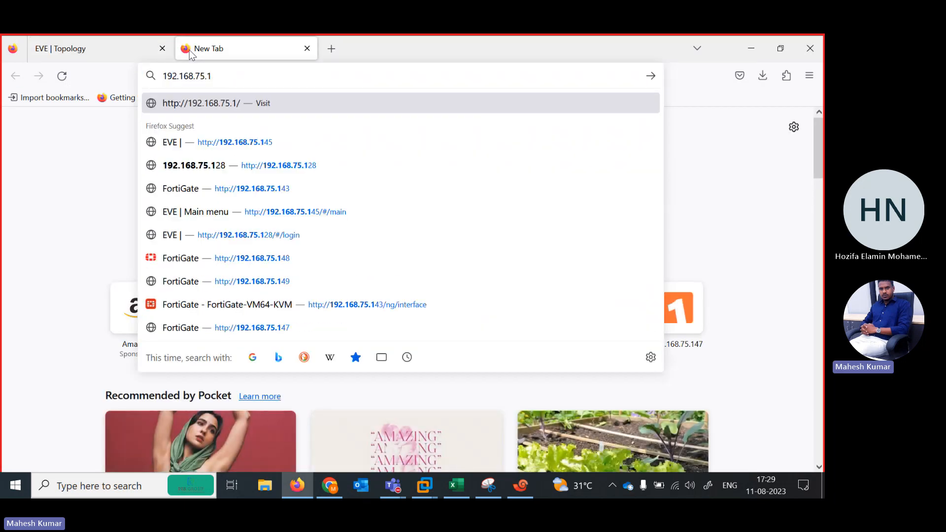
text(53)
key(Return)
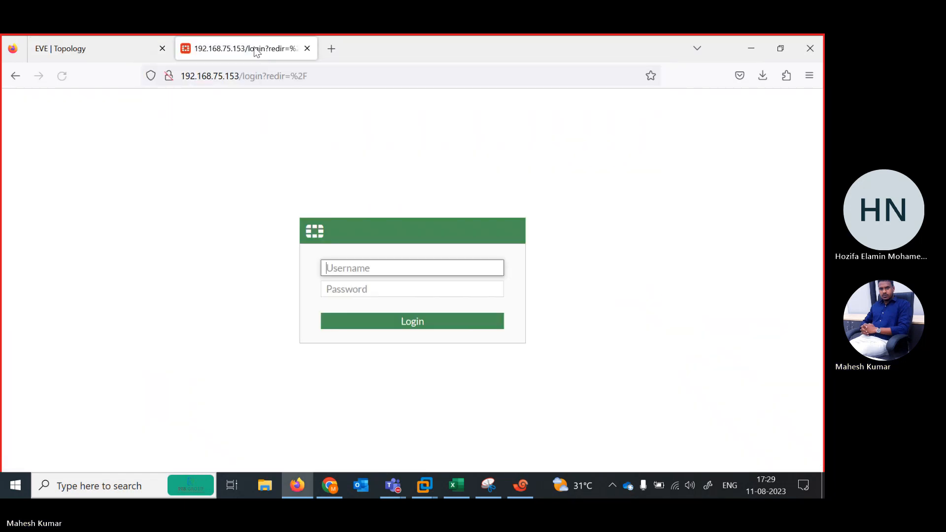
Log in to the FortiGate as admin with the account password, decline saving the login, and dismiss the startup prompts.
text(admi)
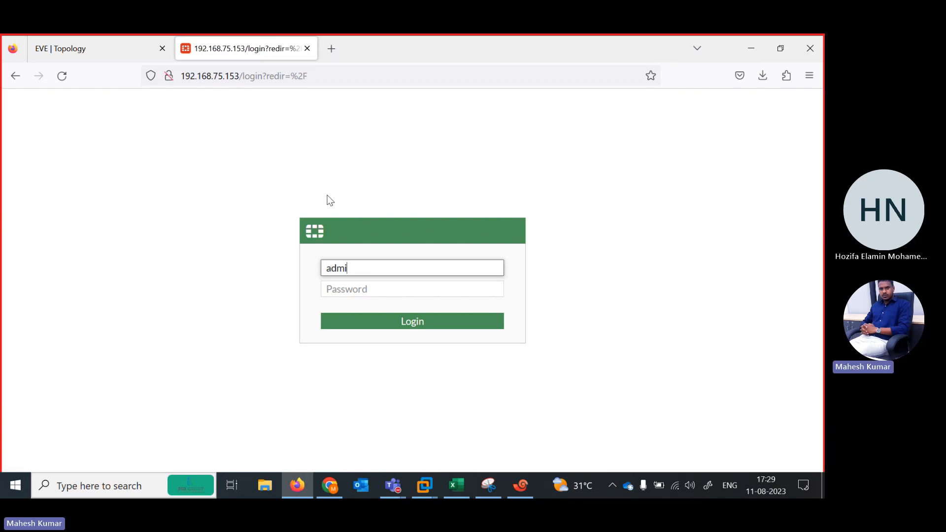
text(n)
key(Tab)
text(admin)
key(Return)
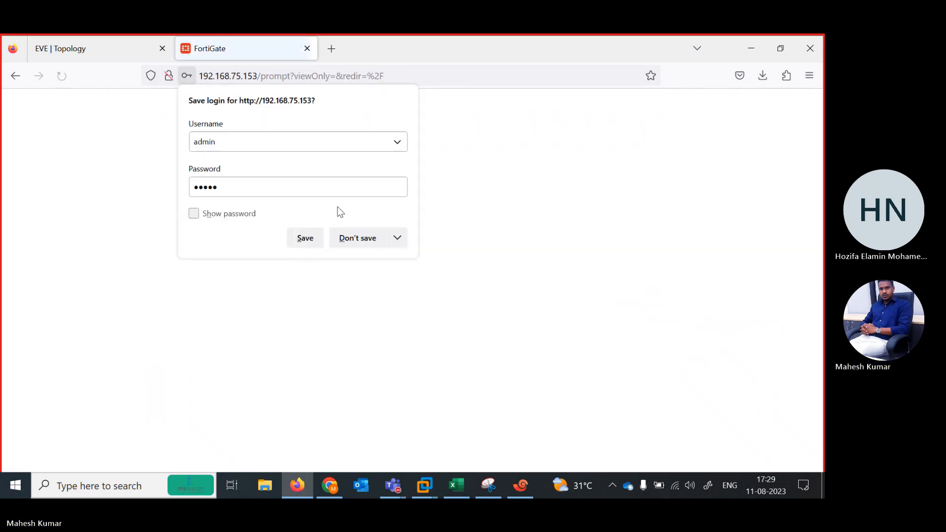
click(354, 241)
click(446, 347)
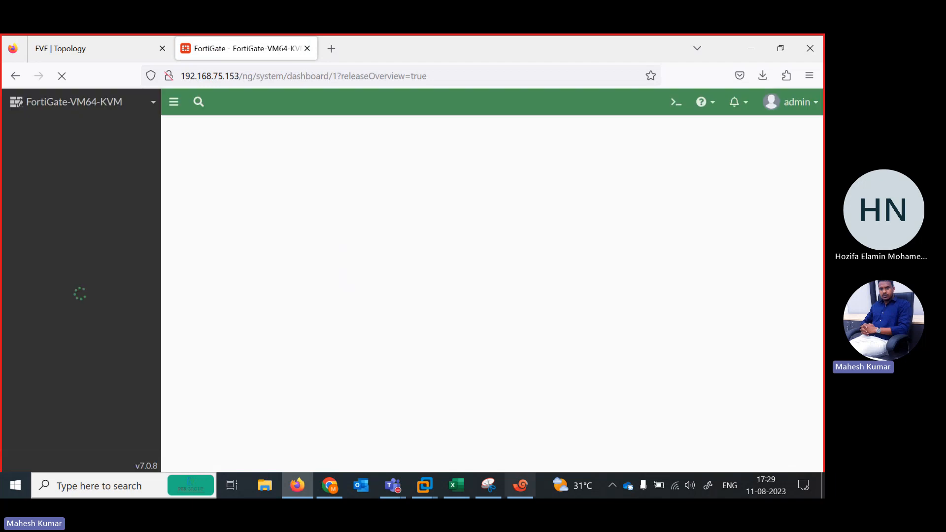
click(457, 448)
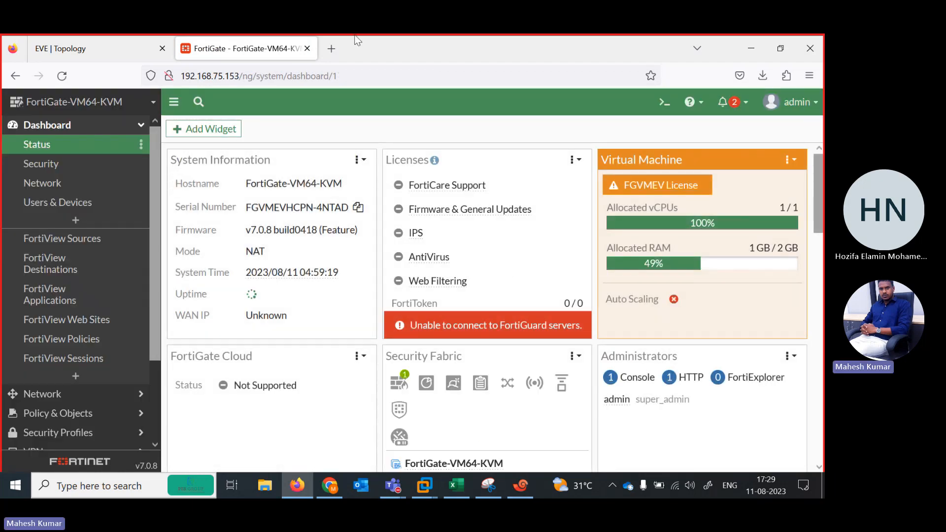
Return to the EVE-NG topology, place the HA ACTIVE console beside the inside network, and display the full system interface configuration.
click(124, 40)
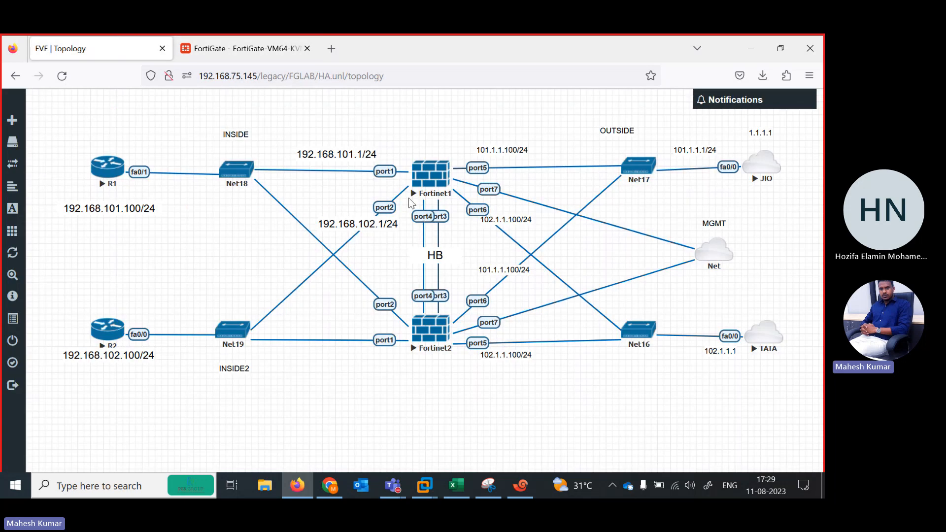
click(520, 486)
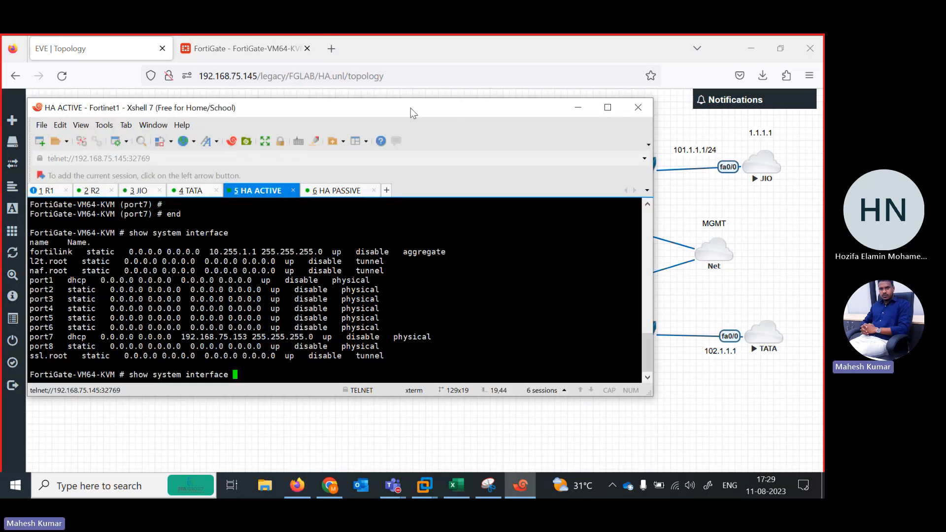
drag(410, 108, 527, 228)
key(Return)
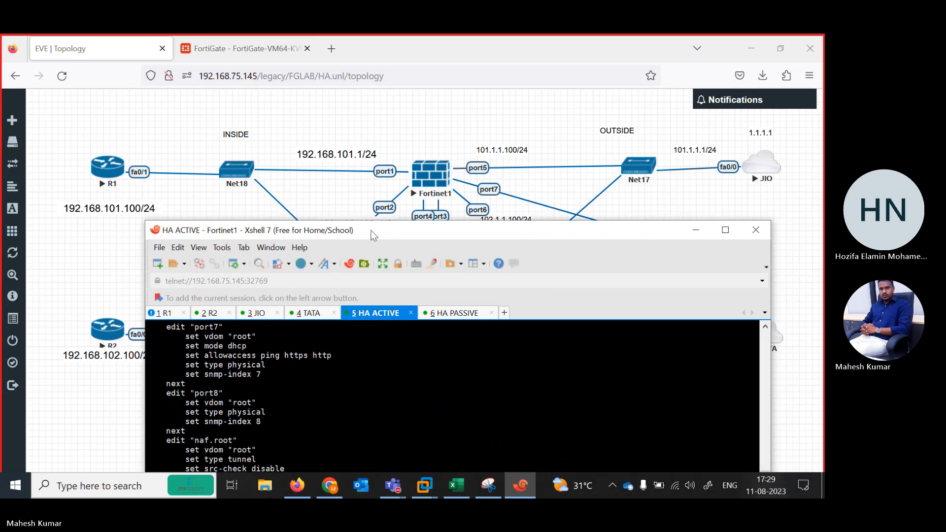
drag(372, 234, 592, 111)
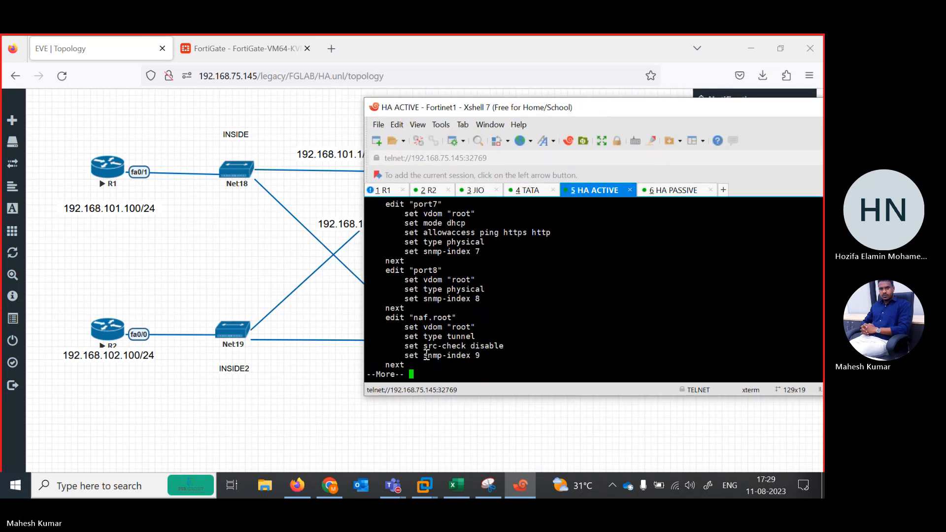
key(space)
Enter the system interface configuration on HA ACTIVE and open port1 for editing, keeping the topology's port labels in view.
text(c)
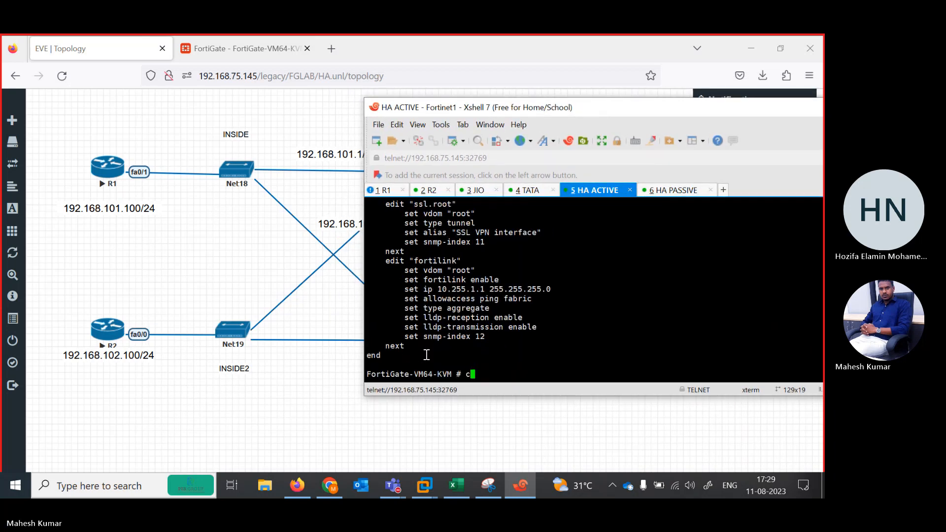
text(onfig system interface)
key(Return)
text(edit p)
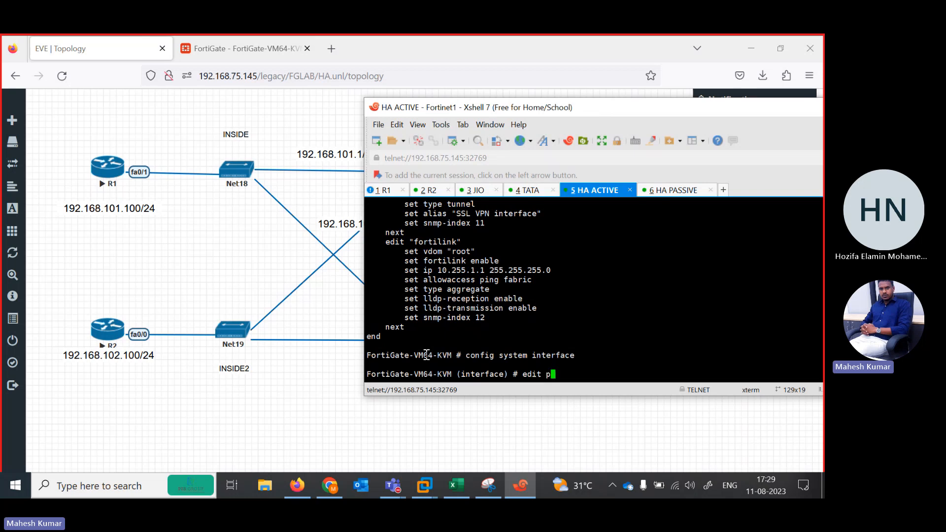
text(o)
drag(483, 109, 517, 107)
text(rt1)
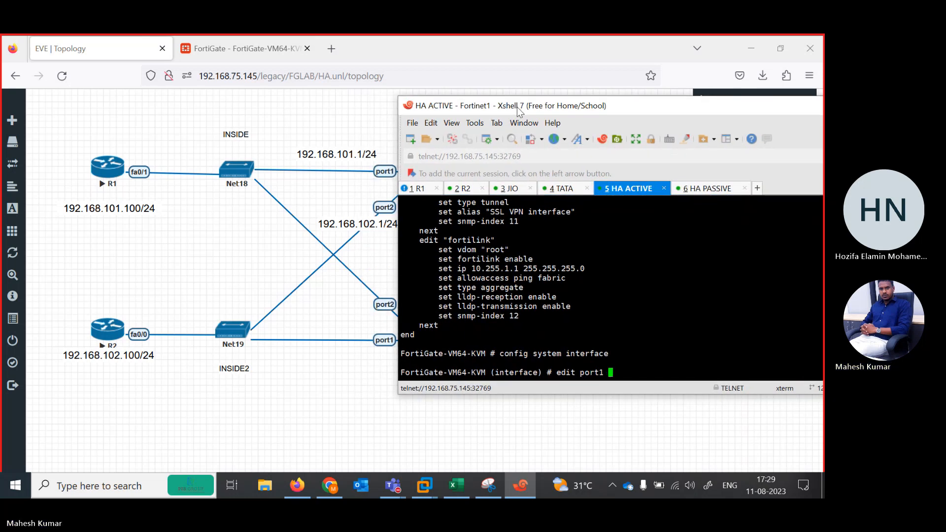
key(Return)
key(Return)
Try to assign 192.168.101.1/24 to HA ACTIVE's port1 without changing its addressing mode.
text(se ?t allowaccess pi)
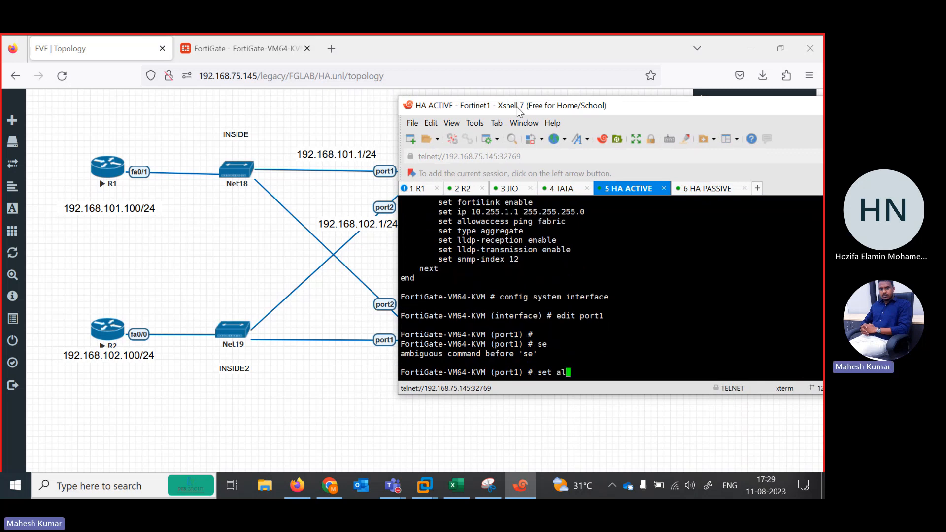
key(BackSpace)
key(BackSpace)
key(BackSpace)
key(BackSpace)
key(BackSpace)
key(BackSpace)
key(BackSpace)
key(BackSpace)
key(BackSpace)
key(BackSpace)
key(BackSpace)
key(BackSpace)
text(ip 192.168.101.1/24)
key(Return)
Set the addressing mode of HA ACTIVE's port1 to static.
text(se)
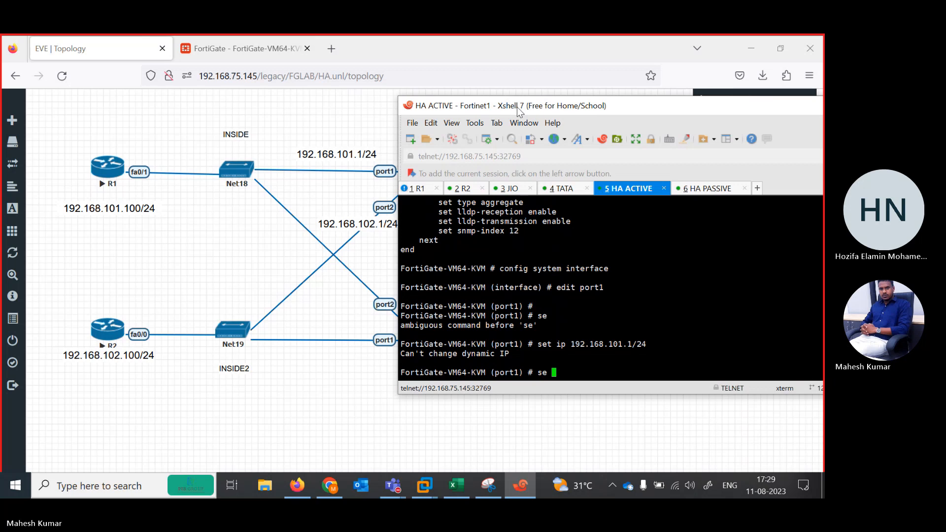
key(Up)
key(BackSpace)
key(BackSpace)
key(BackSpace)
key(BackSpace)
key(BackSpace)
key(BackSpace)
key(BackSpace)
key(BackSpace)
key(BackSpace)
key(BackSpace)
key(BackSpace)
key(BackSpace)
key(BackSpace)
key(BackSpace)
key(BackSpace)
key(BackSpace)
key(BackSpace)
key(BackSpace)
key(BackSpace)
key(BackSpace)
text(mo)
key(Return)
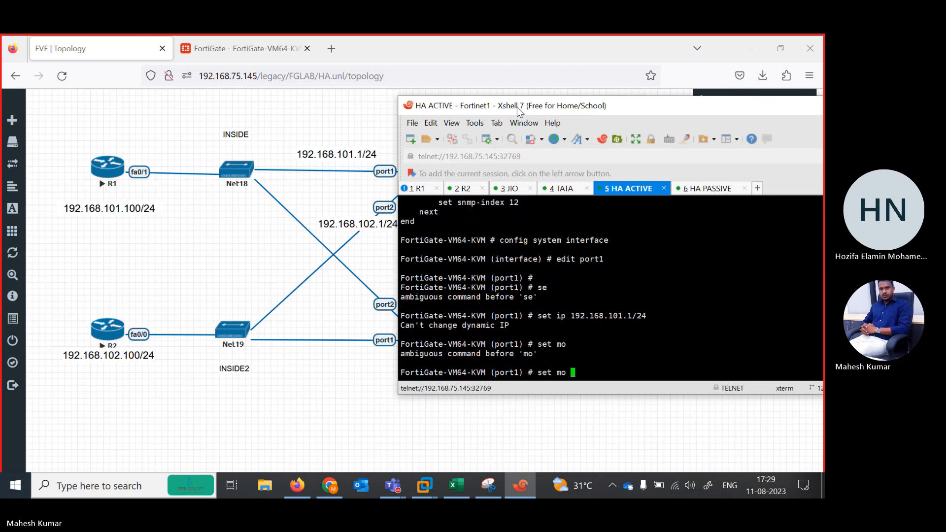
text(de static)
key(Return)
key(Return)
key(Return)
Assign the IP address 192.168.101.1/24 to HA ACTIVE's port1.
text(se)
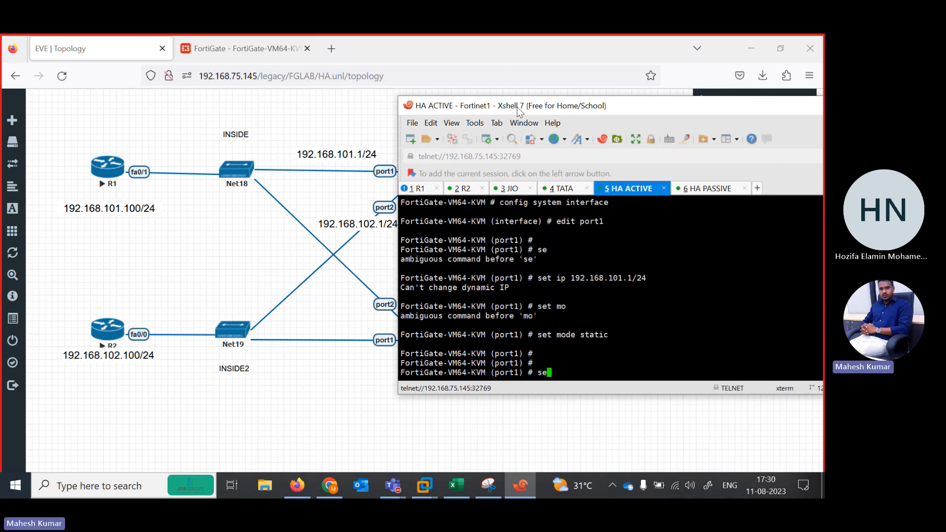
text(t ip 192.168.101.1/24)
key(Return)
key(Return)
key(Return)
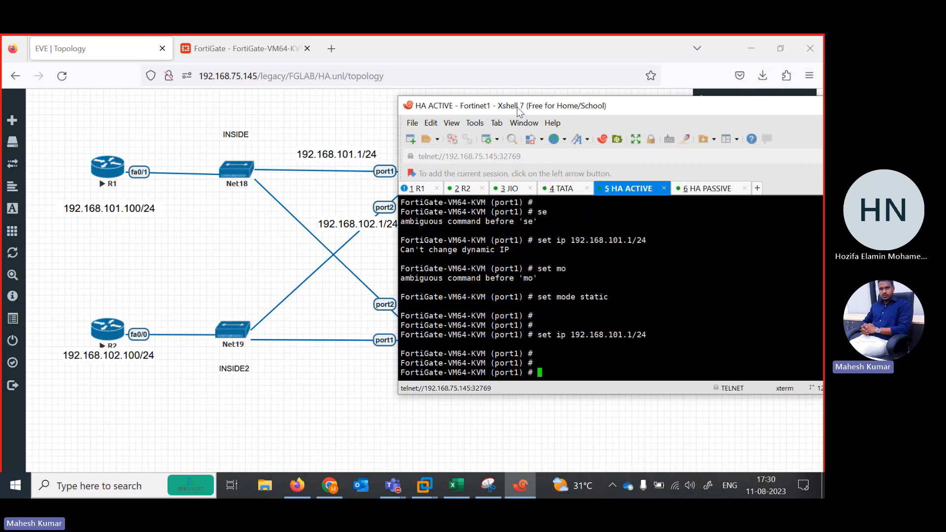
Allow ping and https access on HA ACTIVE's port1.
text(set allowaccess ping  h)
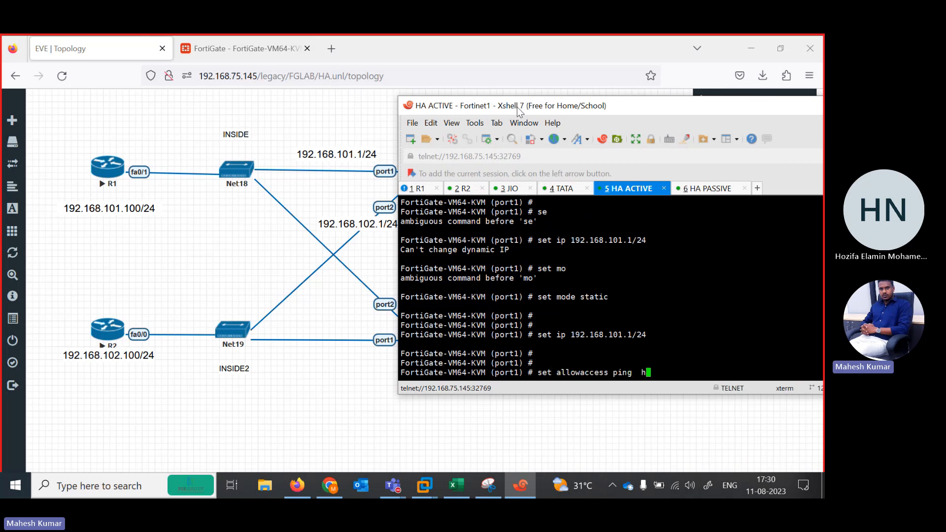
text(ttps sshh)
key(BackSpace)
key(BackSpace)
key(BackSpace)
key(BackSpace)
key(Return)
key(Return)
key(Return)
key(Return)
Leave the port1 settings on HA ACTIVE and open port2 for editing.
text(next)
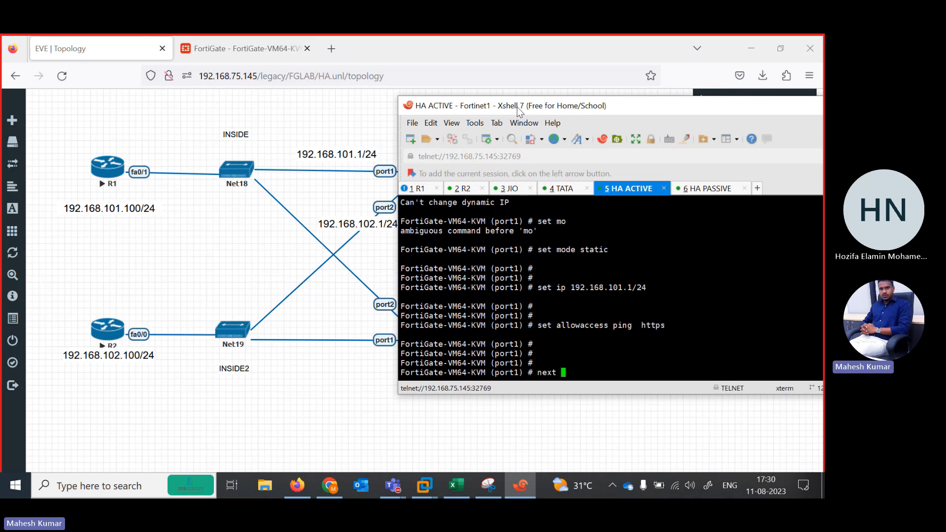
key(Return)
text(edit port1)
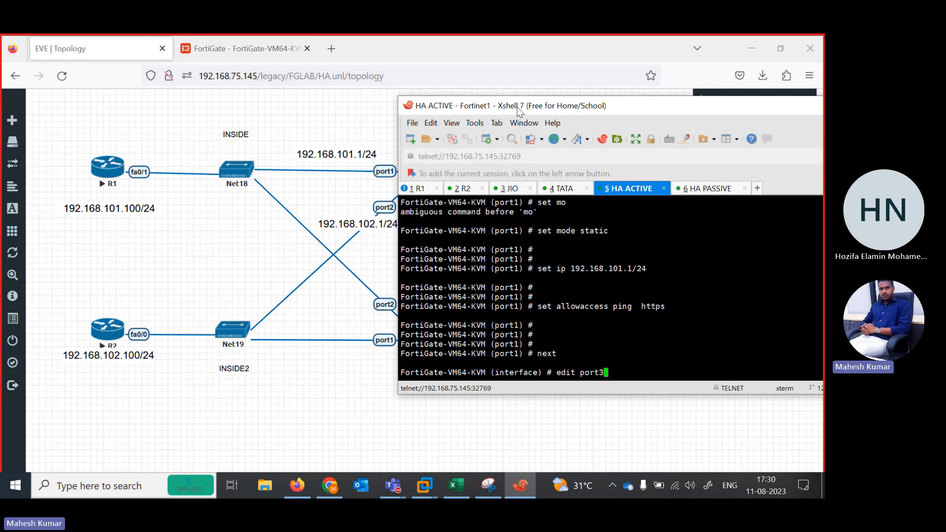
key(BackSpace)
key(BackSpace)
key(BackSpace)
text(rt2)
key(Return)
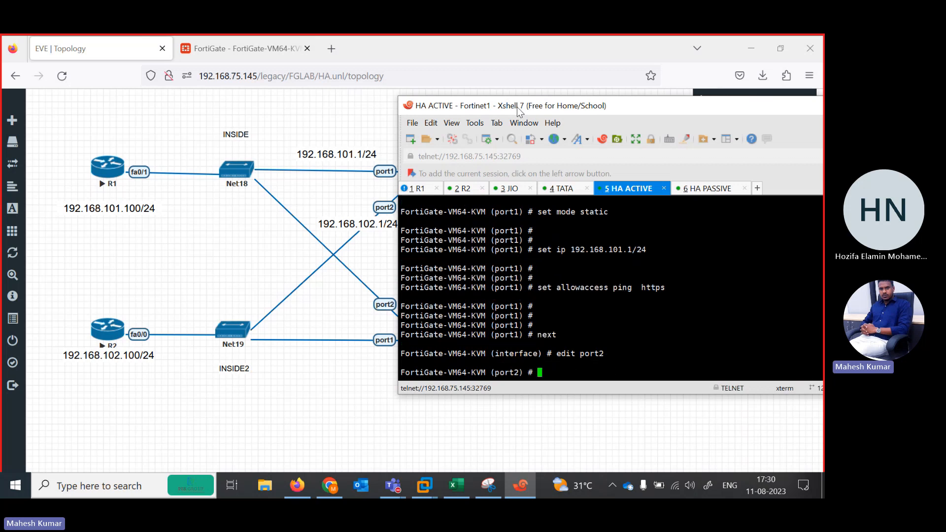
key(Return)
Assign the IP address 192.168.102.1/24 to HA ACTIVE's port2.
text(se)
key(Return)
text(set)
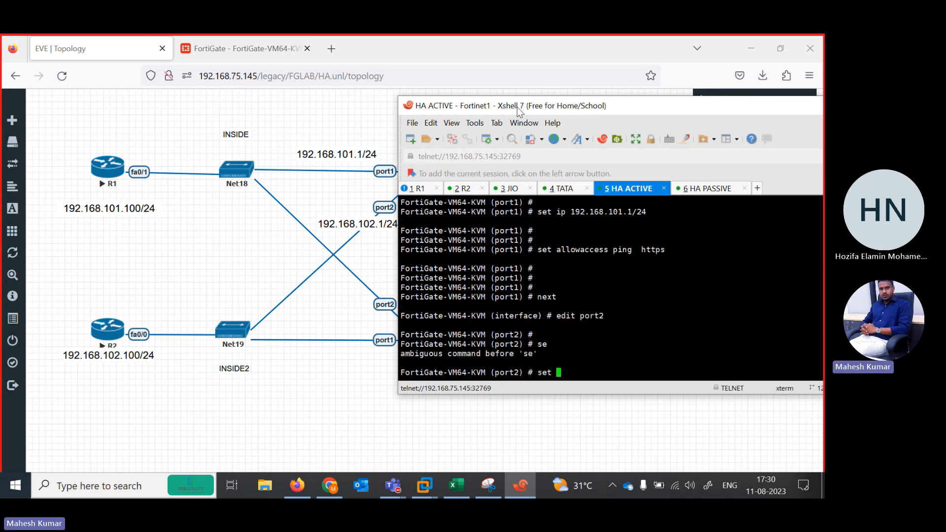
text( ip 192.168.102.1 255.255.2)
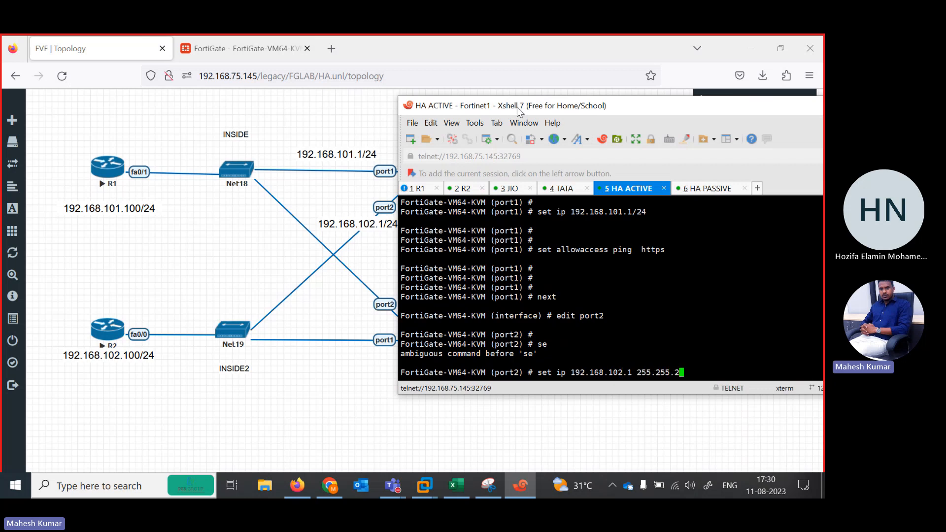
key(BackSpace)
key(BackSpace)
key(BackSpace)
key(BackSpace)
key(BackSpace)
key(BackSpace)
key(BackSpace)
key(BackSpace)
key(BackSpace)
key(BackSpace)
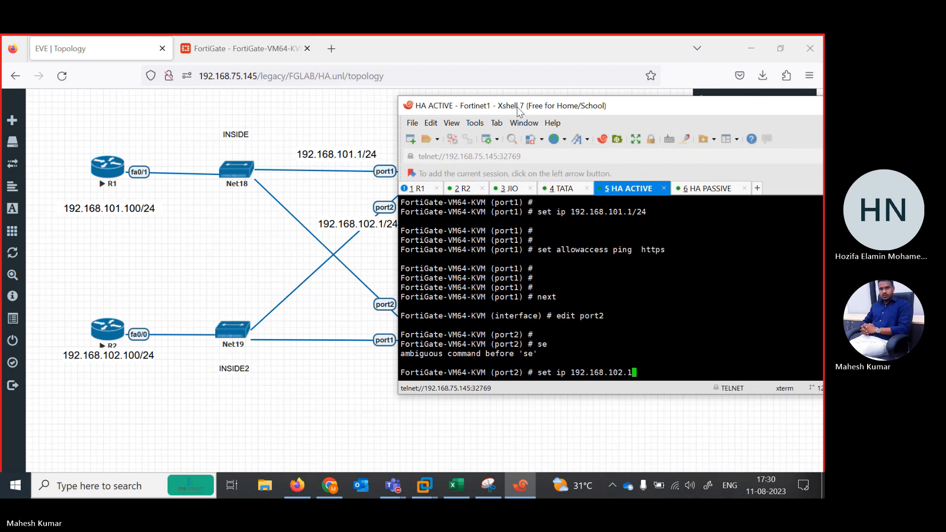
text(/24)
key(Return)
key(Return)
key(Return)
key(Return)
Allow ping, https and http access on HA ACTIVE's port2.
text(se)
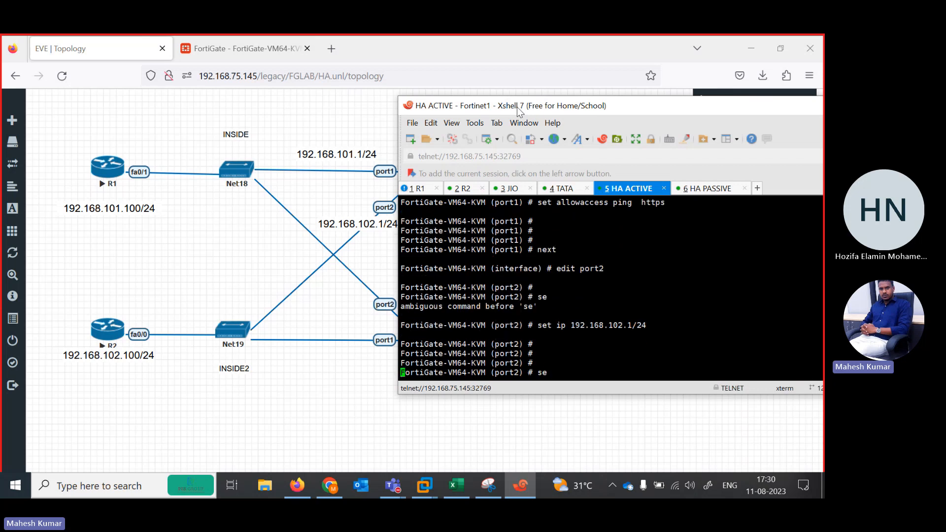
text(t al)
key(Return)
text(pi)
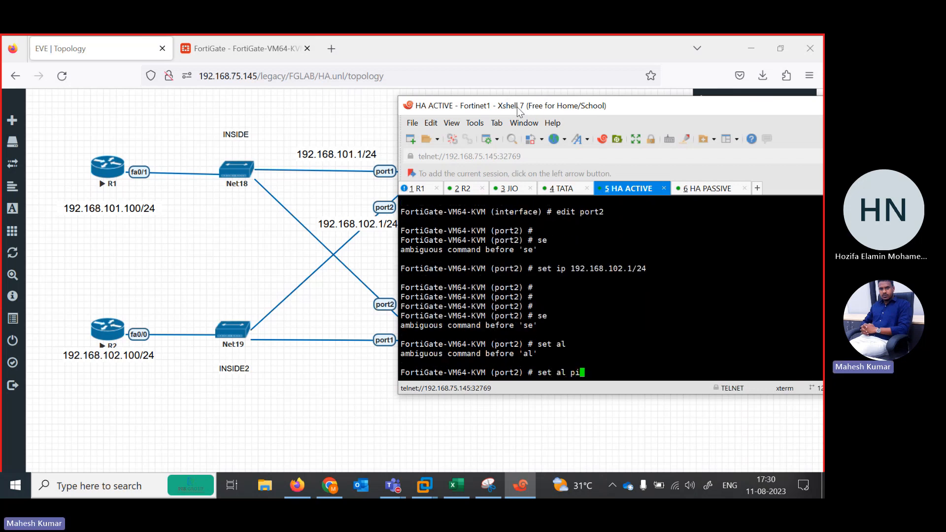
key(BackSpace)
key(BackSpace)
key(BackSpace)
text(lowaccess  ping  https http)
key(Return)
key(Return)
key(Return)
key(Return)
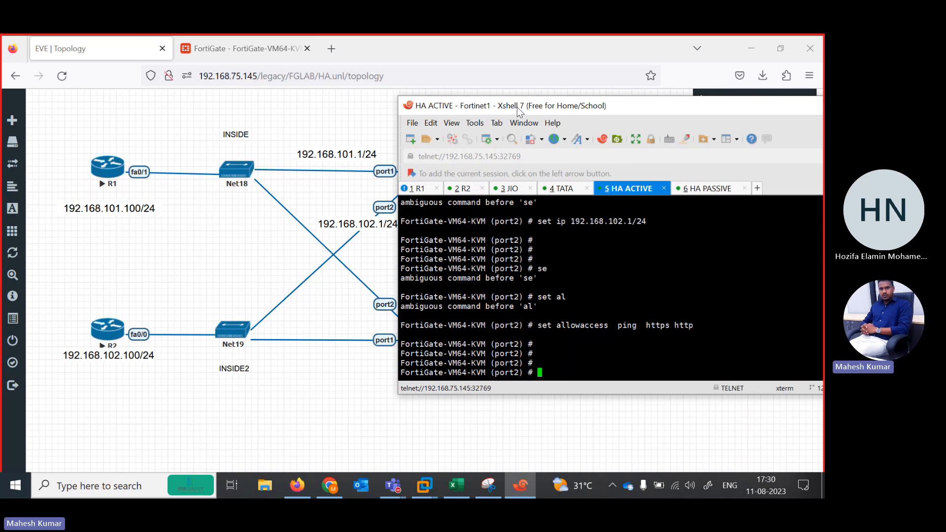
Leave the port2 settings on HA ACTIVE and open port5 for editing.
text(end)
drag(580, 111, 329, 187)
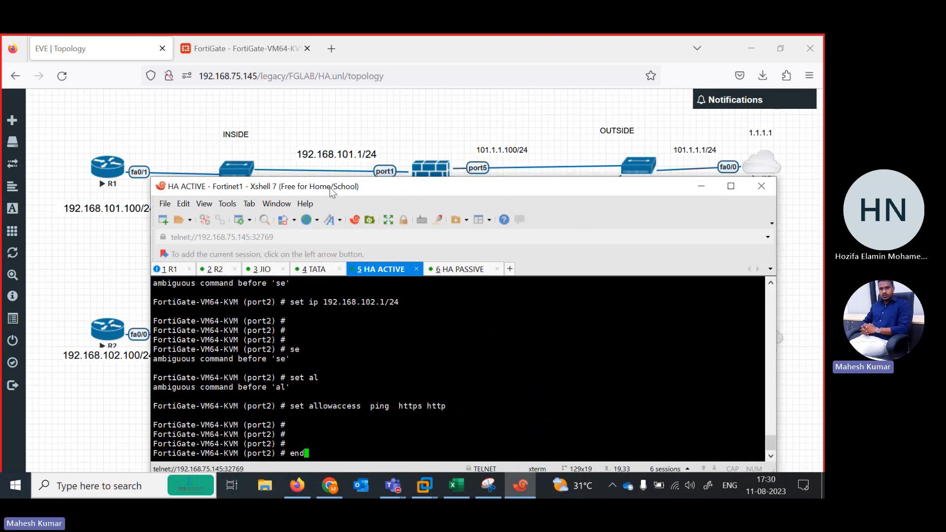
key(BackSpace)
key(BackSpace)
key(BackSpace)
text(ne)
key(Return)
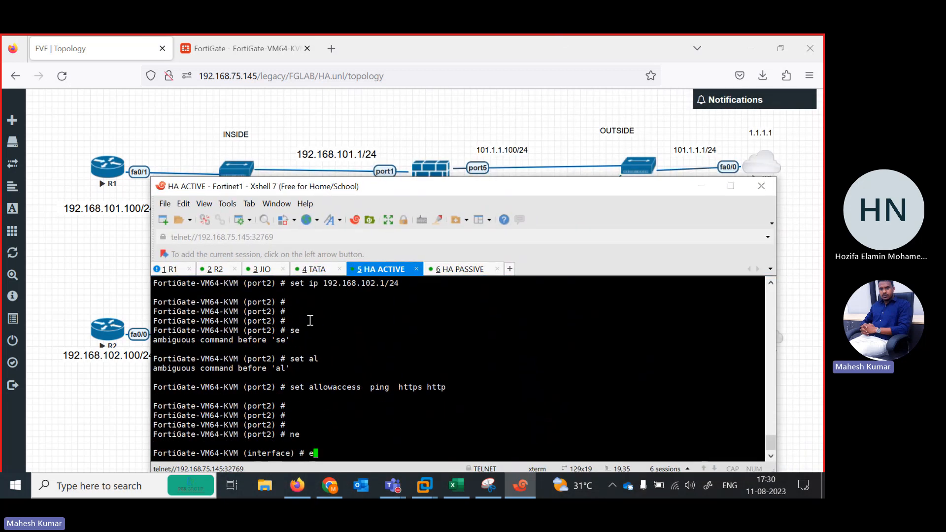
text(edit port1)
key(Return)
key(Return)
Allow ping, https and http access on HA ACTIVE's port5.
text(se)
key(Return)
text(se)
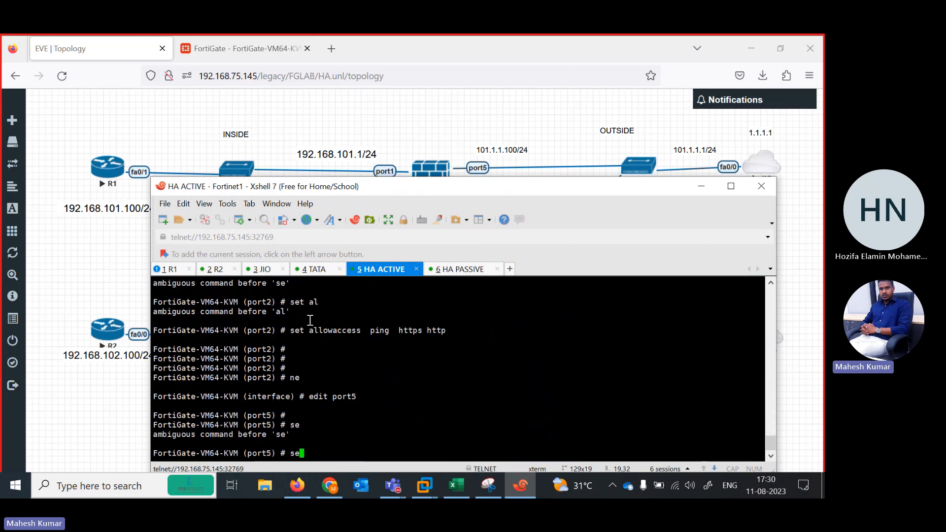
text(t allowaccess ping  https sshh)
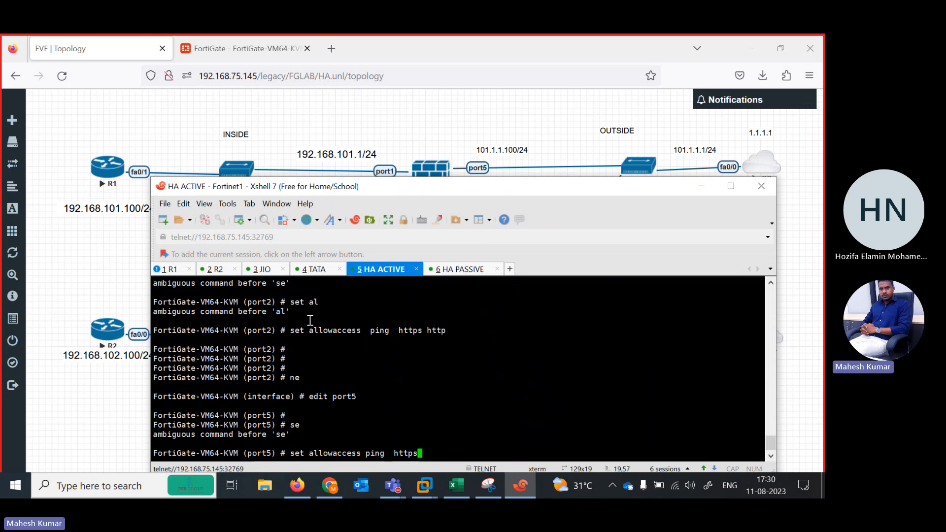
key(BackSpace)
key(BackSpace)
key(BackSpace)
text(http)
key(Return)
key(Return)
key(Return)
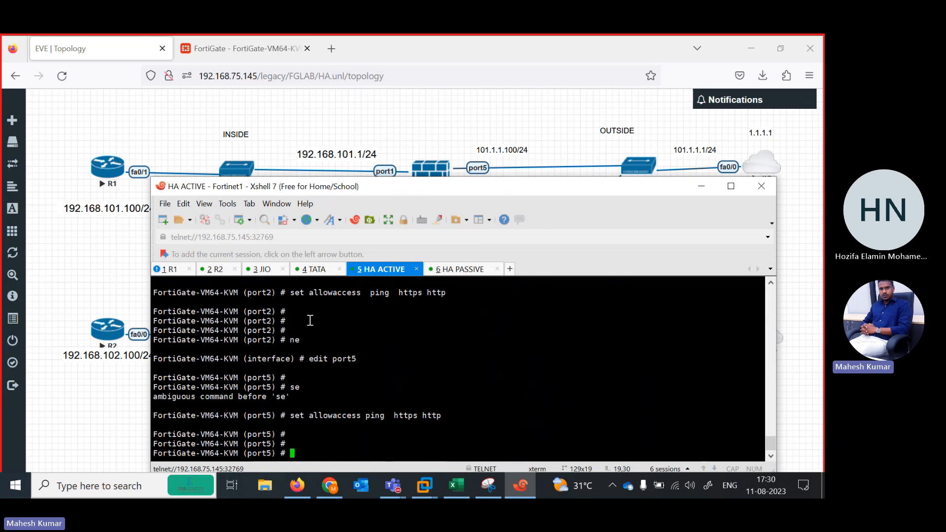
Assign the IP address 101.1.1.100/24 to HA ACTIVE's port5.
text(seti)
key(BackSpace)
key(BackSpace)
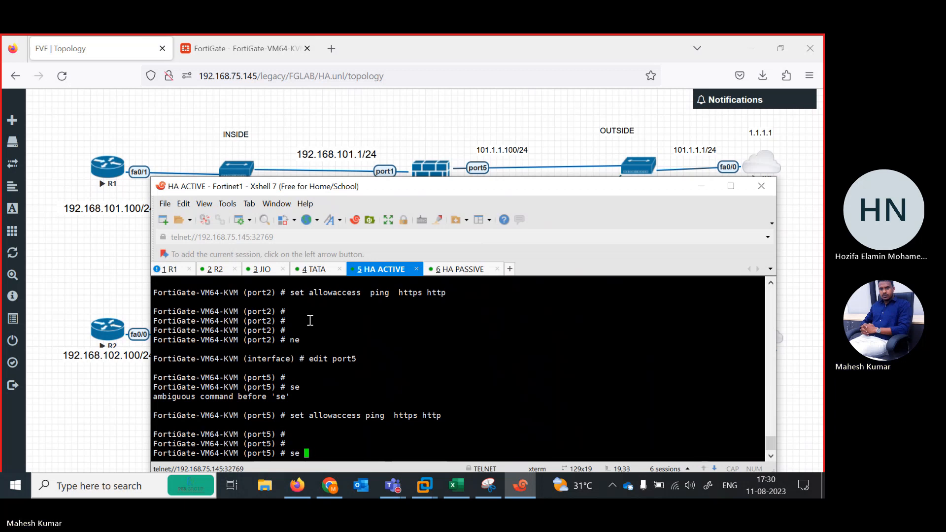
key(BackSpace)
text(t ip  19)
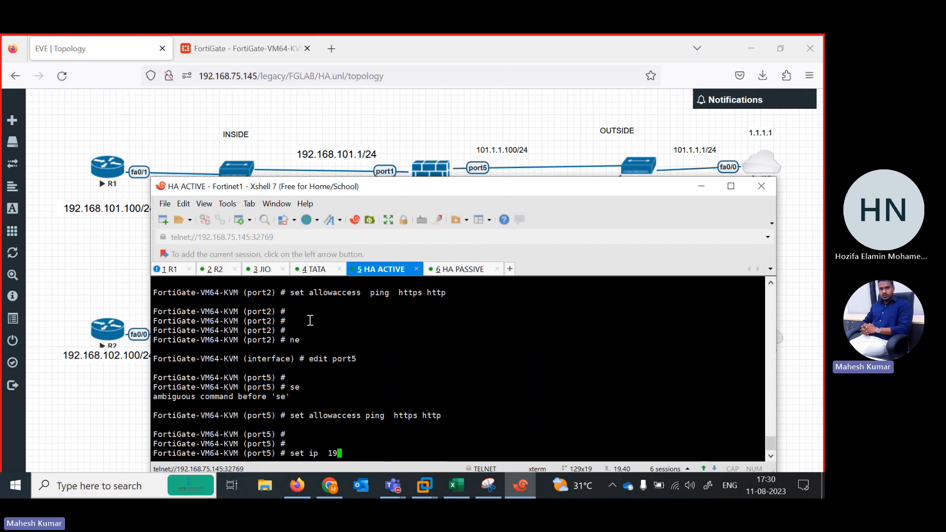
text(01.1.1.)
key(BackSpace)
key(BackSpace)
text(19)
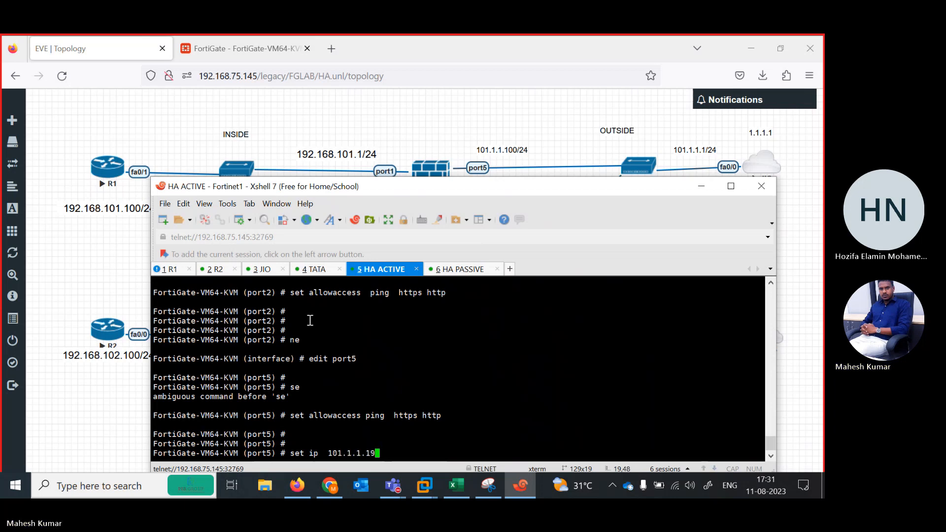
text(0/24)
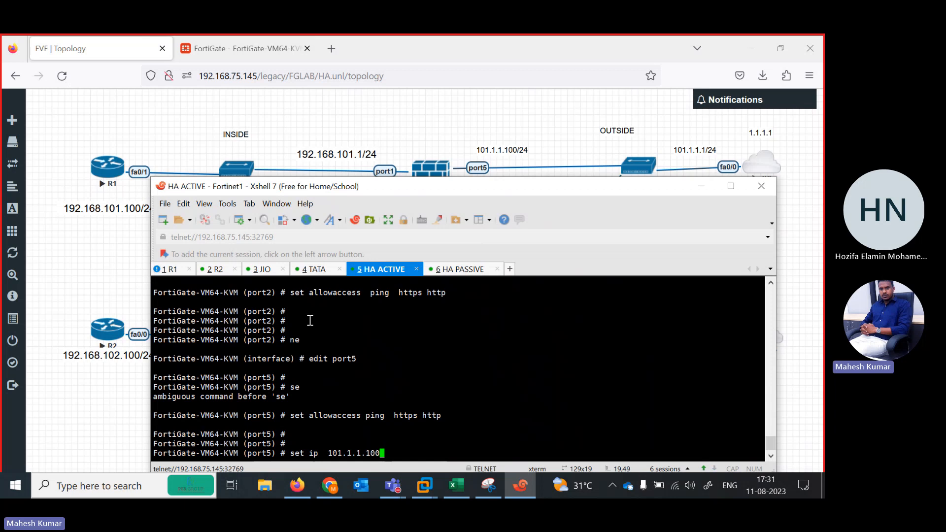
key(Return)
key(Return)
Restrict the allowed access on HA ACTIVE's port5 to ping only.
text(set)
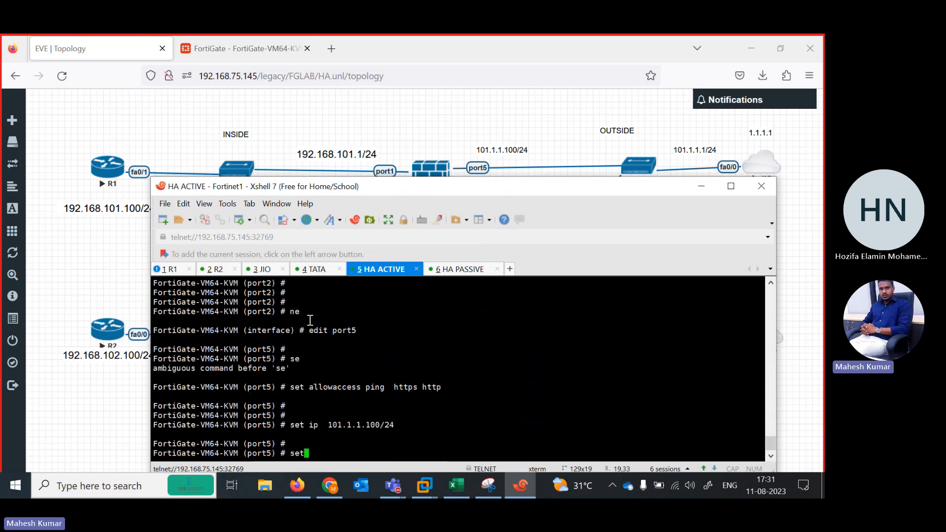
text( al pi)
key(Return)
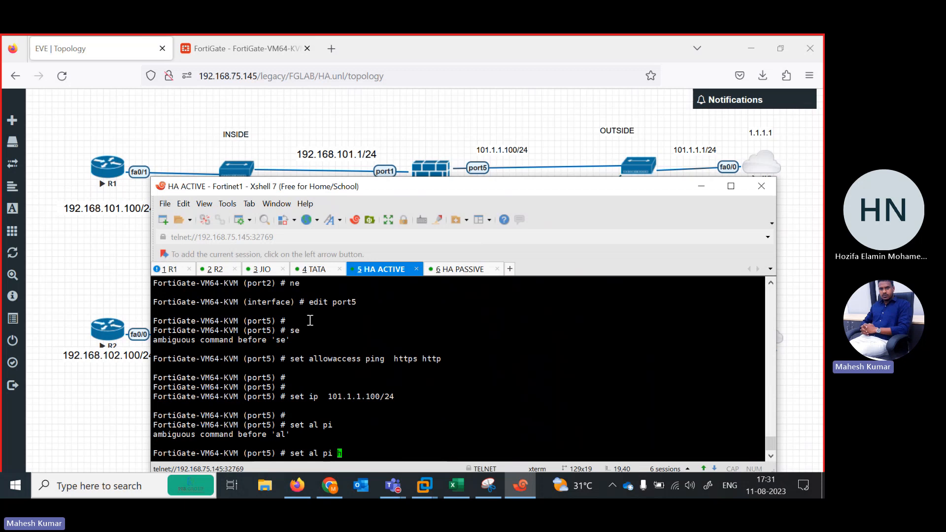
text(n)
key(Return)
key(BackSpace)
key(BackSpace)
key(BackSpace)
key(BackSpace)
text(lowaccess )
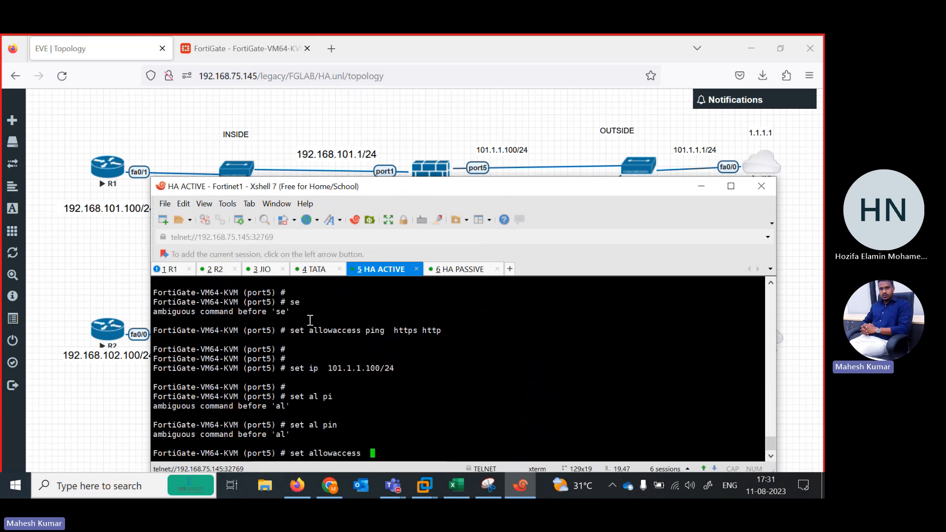
text( ping)
key(Return)
key(Return)
key(Return)
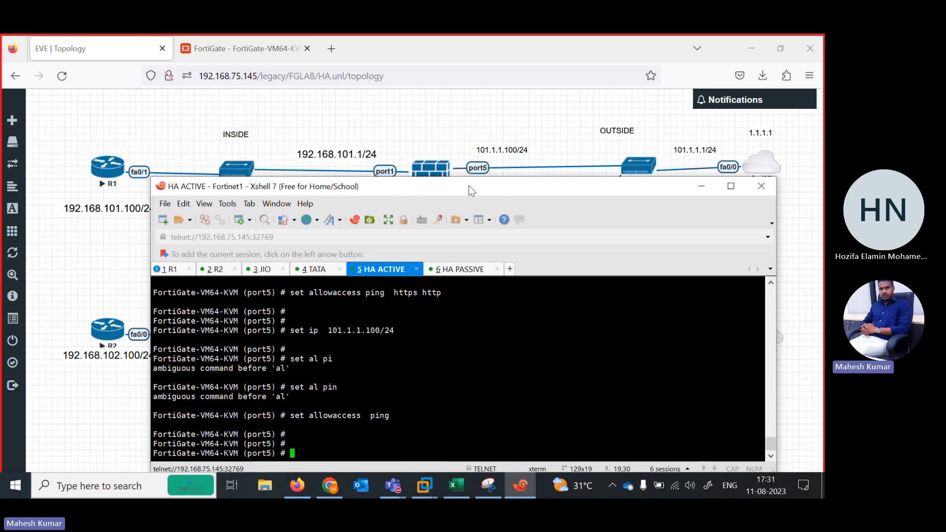
Switch to the EVE-NG topology in the browser and move the TATA node slightly upward.
drag(468, 185, 343, 267)
click(416, 143)
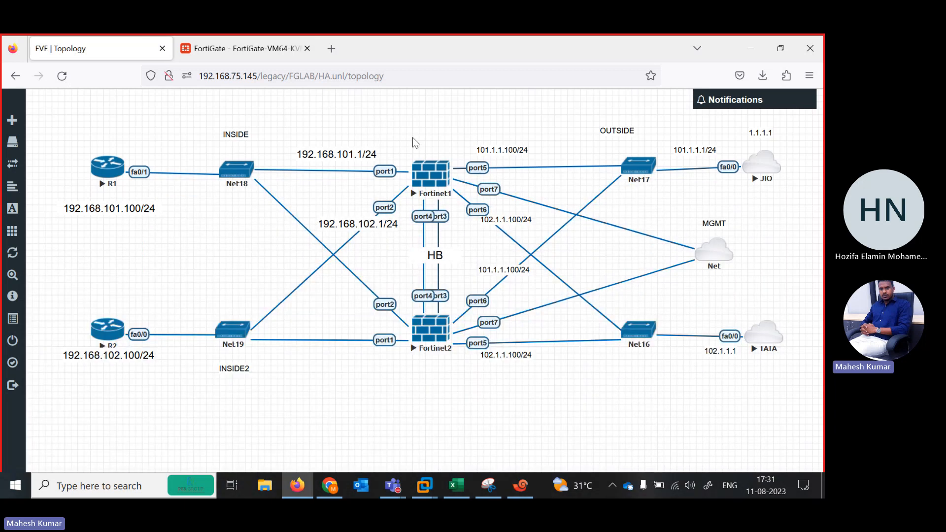
drag(761, 336, 762, 331)
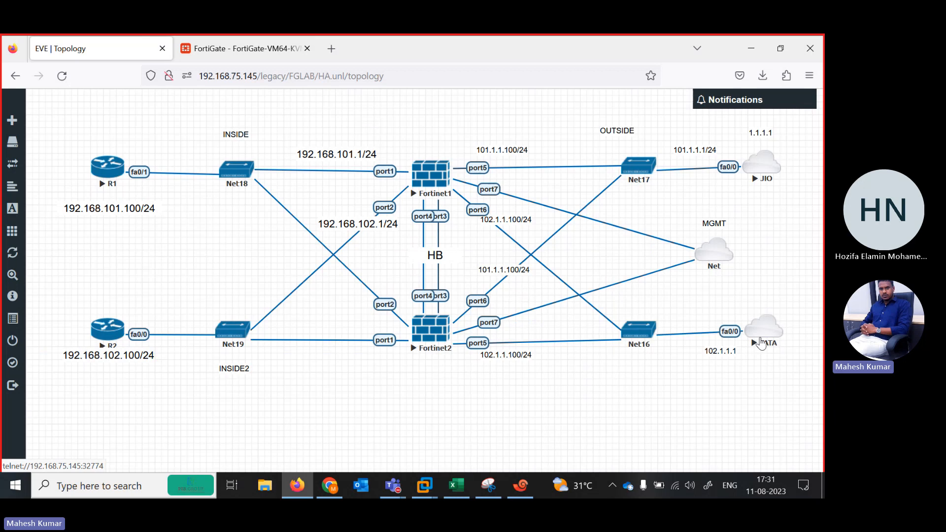
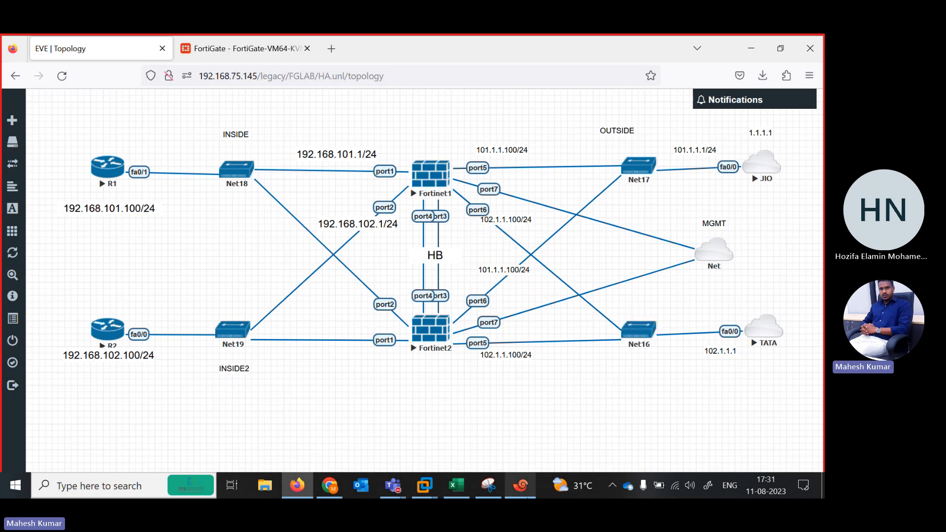
Switch to the HA ACTIVE console in Xshell, leave port5 and open port6 for editing.
click(521, 485)
drag(347, 264, 384, 141)
text(ne)
key(Return)
text(ed)
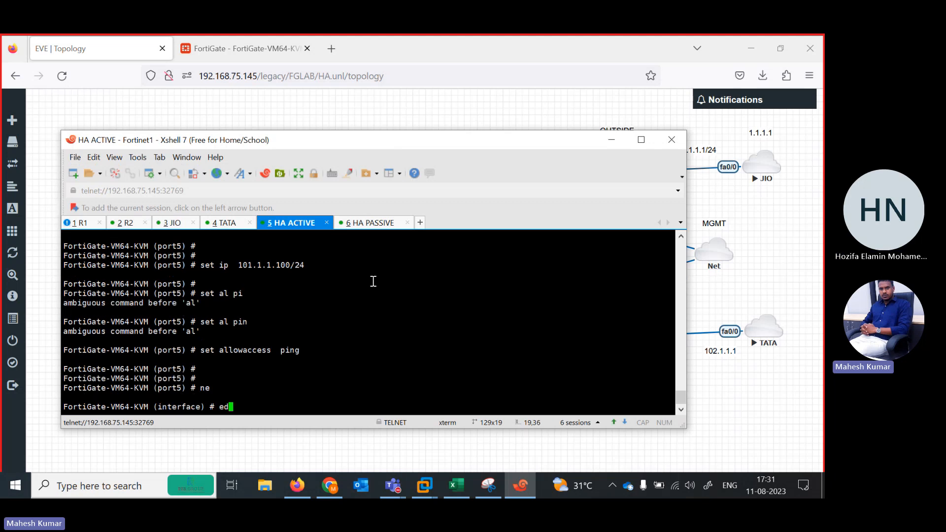
text(it port2)
key(BackSpace)
text(6)
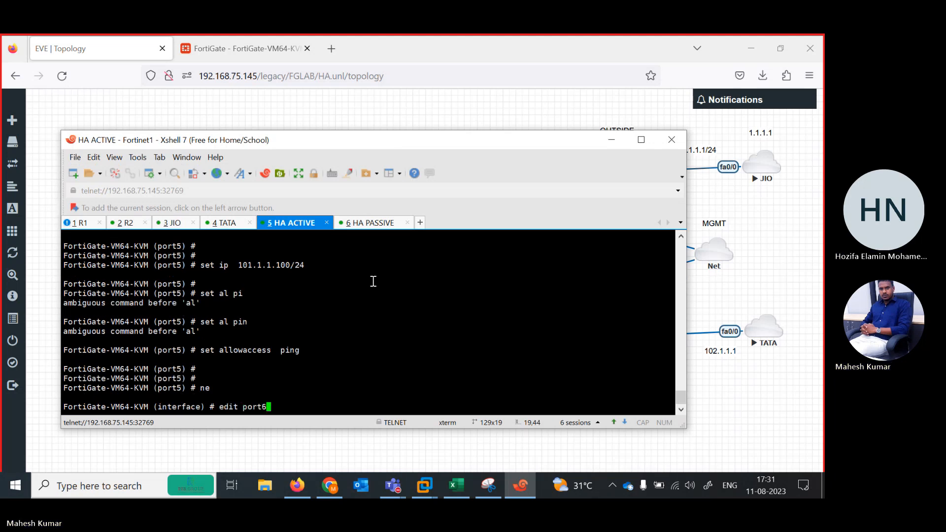
key(Return)
key(Return)
key(Return)
Allow ping, https and http access on HA ACTIVE's port6.
text(set al)
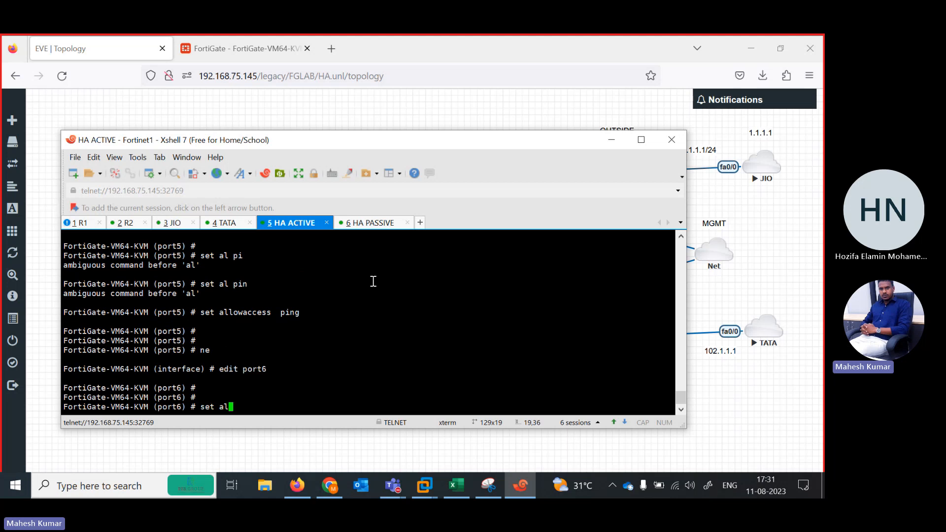
text(lowaccess ping  https sshh)
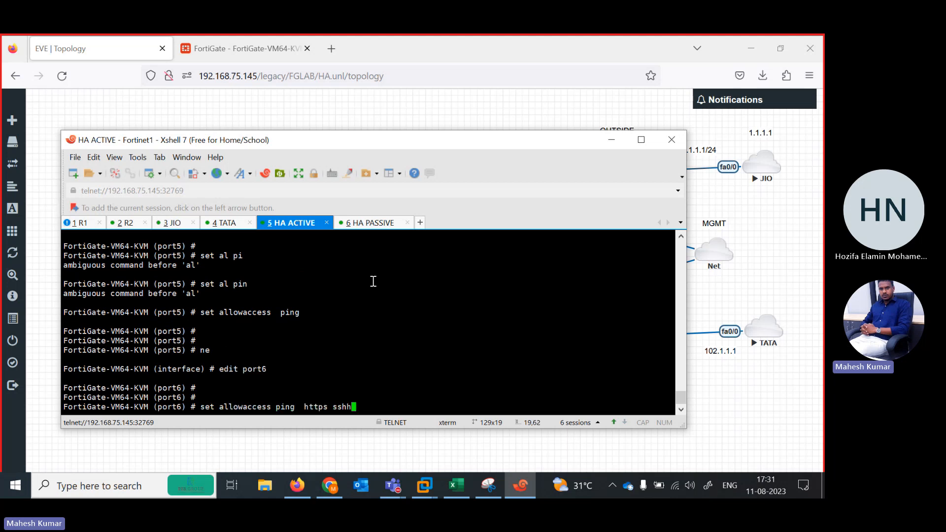
key(BackSpace)
key(BackSpace)
key(BackSpace)
key(BackSpace)
text(http)
key(Return)
key(Return)
Assign the IP address 102.1.1.100/24 to HA ACTIVE's port6.
text(se)
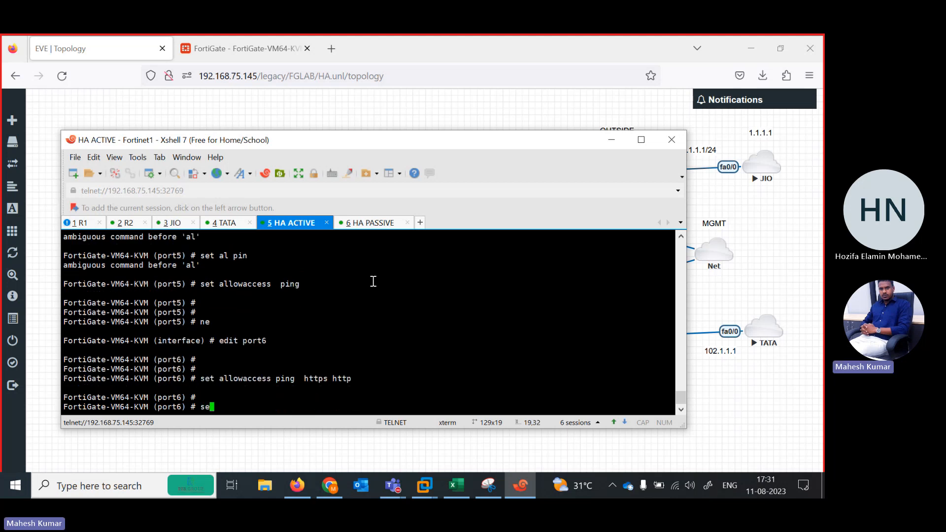
text(t mip 102.1.1.10)
key(BackSpace)
key(BackSpace)
text(/24)
key(Return)
key(Return)
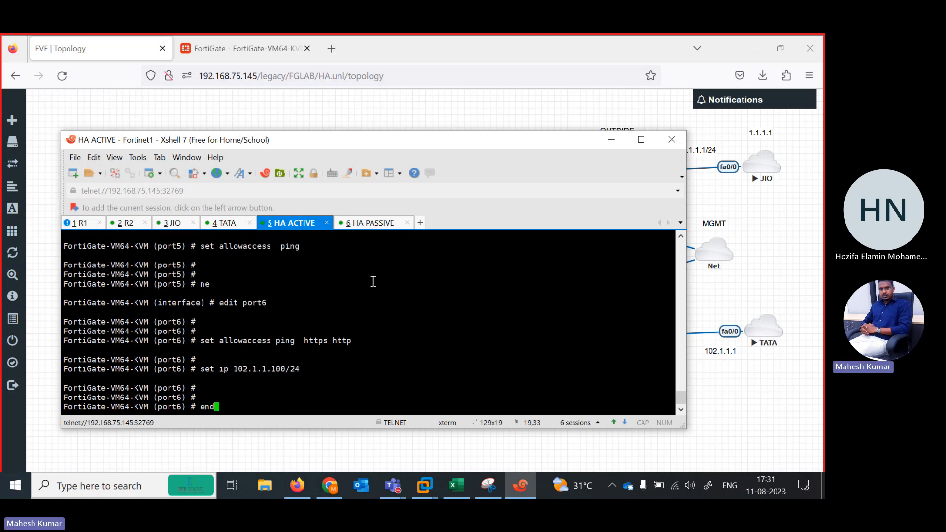
Save HA ACTIVE's interface configuration and list its system interfaces.
text(end)
key(Return)
text(show system interface ?)
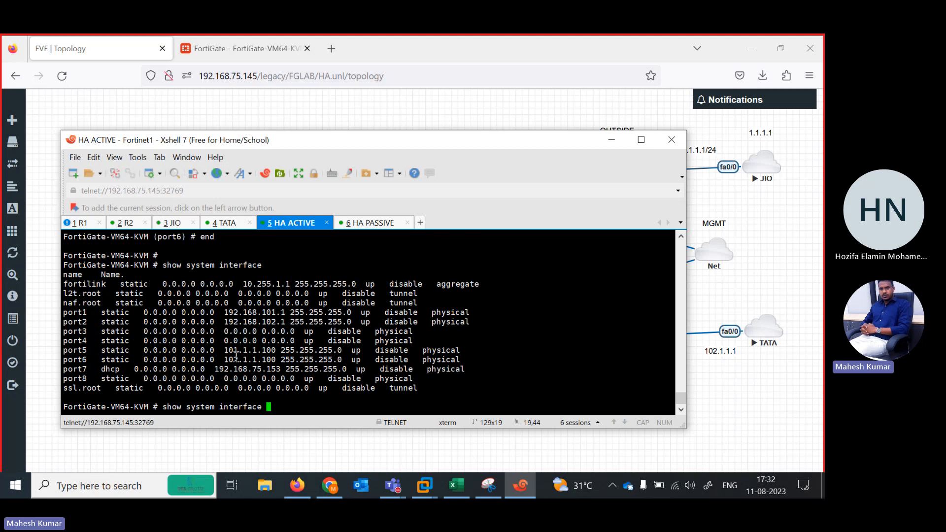
Switch to the HA PASSIVE session, move the Xshell window up and enter the system interface configuration.
click(363, 225)
drag(381, 136, 466, 46)
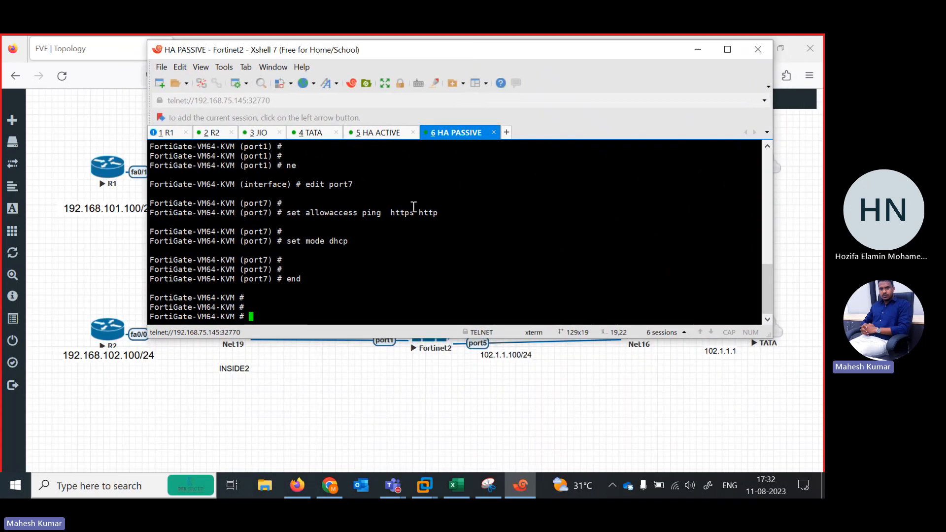
key(Return)
key(Return)
key(Return)
text(conf te)
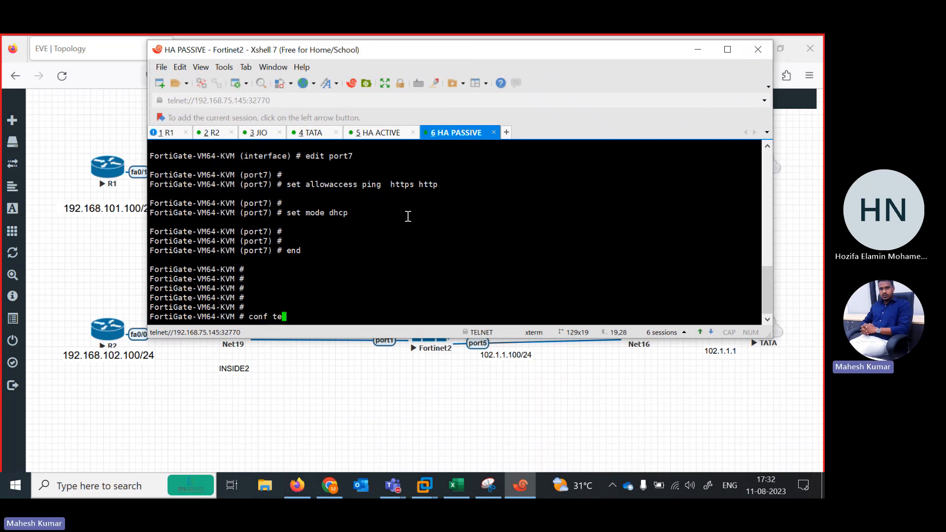
text(r)
key(Return)
text(config)
key(BackSpace)
key(BackSpace)
key(BackSpace)
key(BackSpace)
key(BackSpace)
key(BackSpace)
text(con)
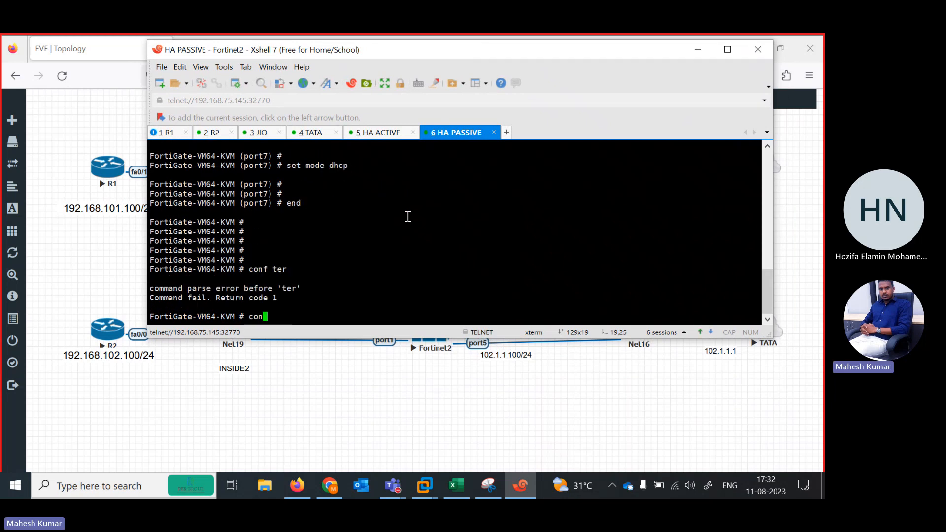
text(fig system interface)
key(Return)
Set HA PASSIVE's port1 to static addressing mode.
text(edit  por)
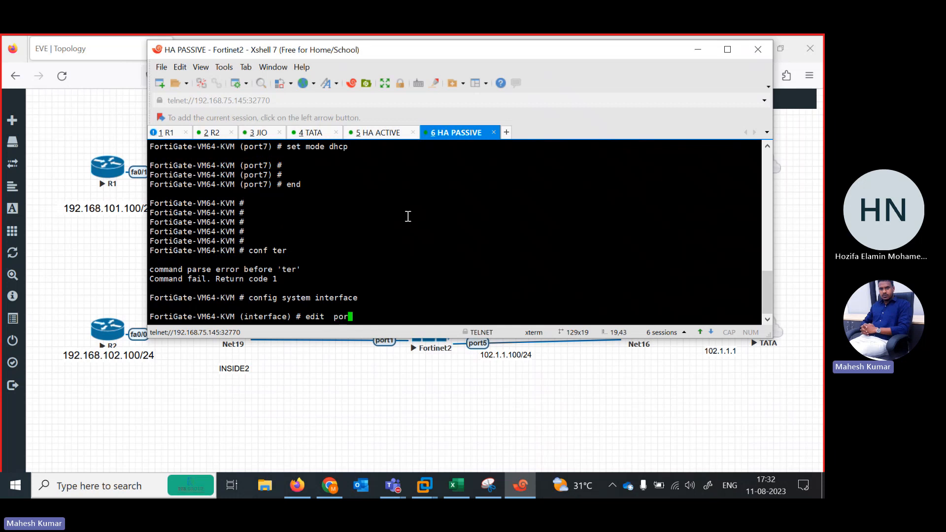
text(t1)
key(Return)
key(Return)
text(se)
key(Return)
text(se )
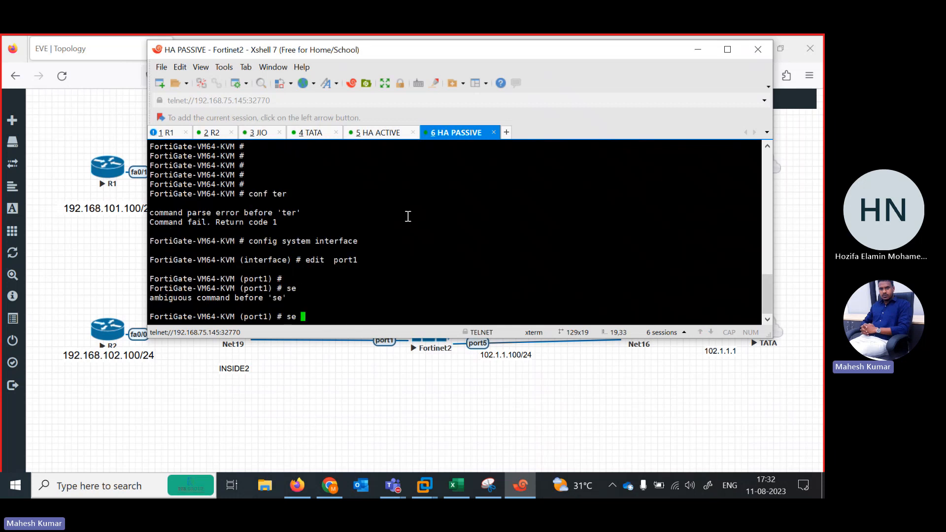
text( mo)
key(BackSpace)
text(de dh)
key(BackSpace)
key(BackSpace)
text(static)
key(Return)
key(Return)
key(Return)
key(Return)
key(Return)
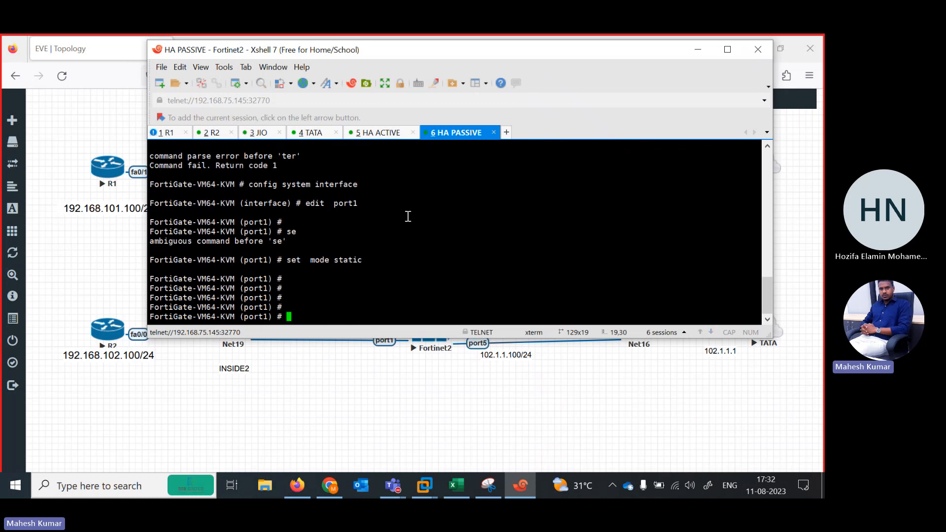
Leave port1 and allow ping, https and http access on HA PASSIVE's port5.
text(ne)
key(Return)
text(edit o)
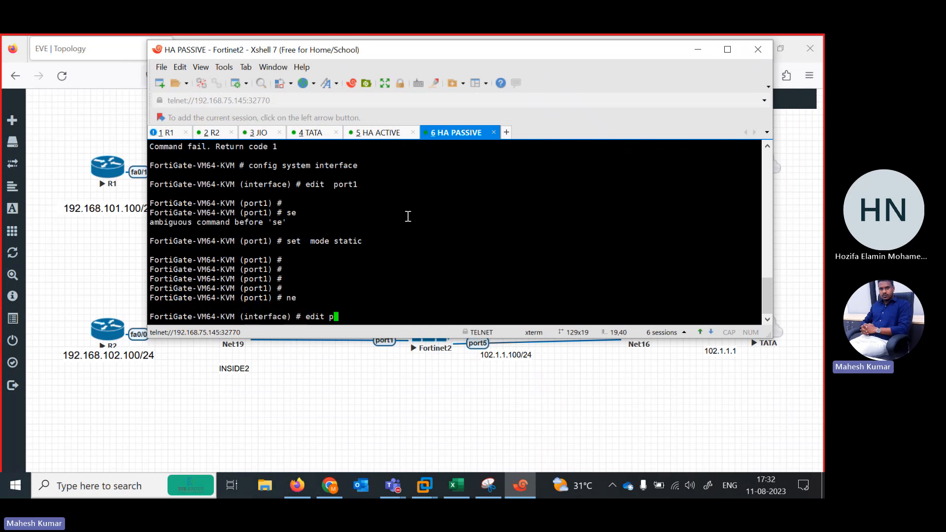
text(port1)
key(Return)
key(Return)
text(set )
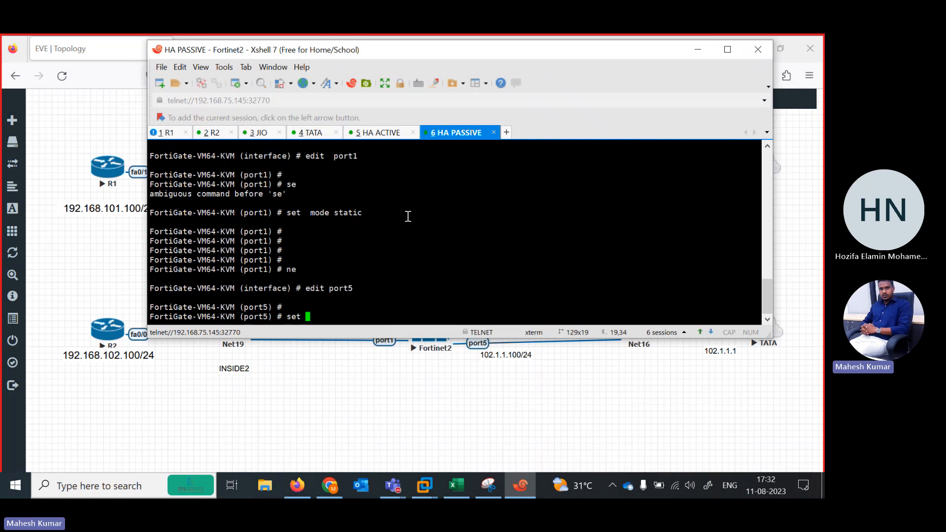
text(allowaccess ping  https http)
key(Return)
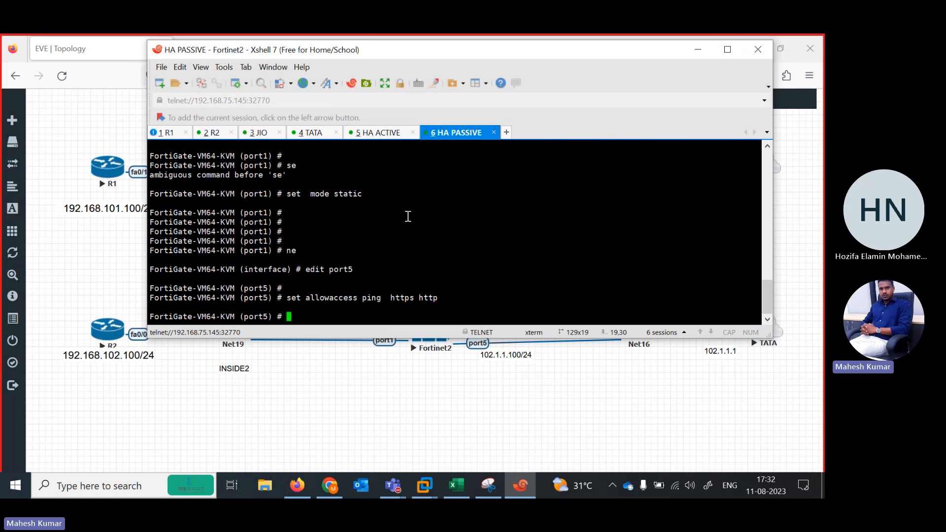
Assign the IP address 102.1.1.100/24 to HA PASSIVE's port5 and save the interface configuration.
text(set ip 109)
text(.1.1.100 )
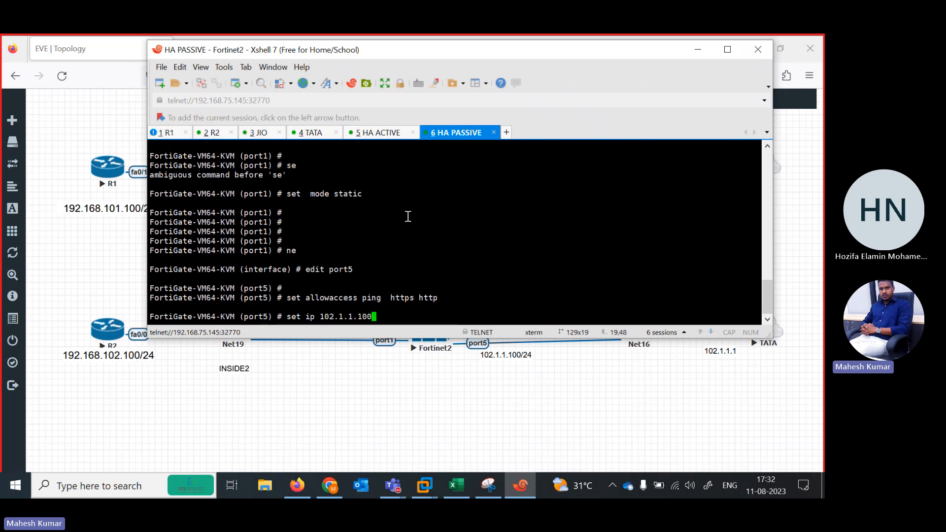
text(24)
key(Return)
key(Return)
key(Return)
key(Return)
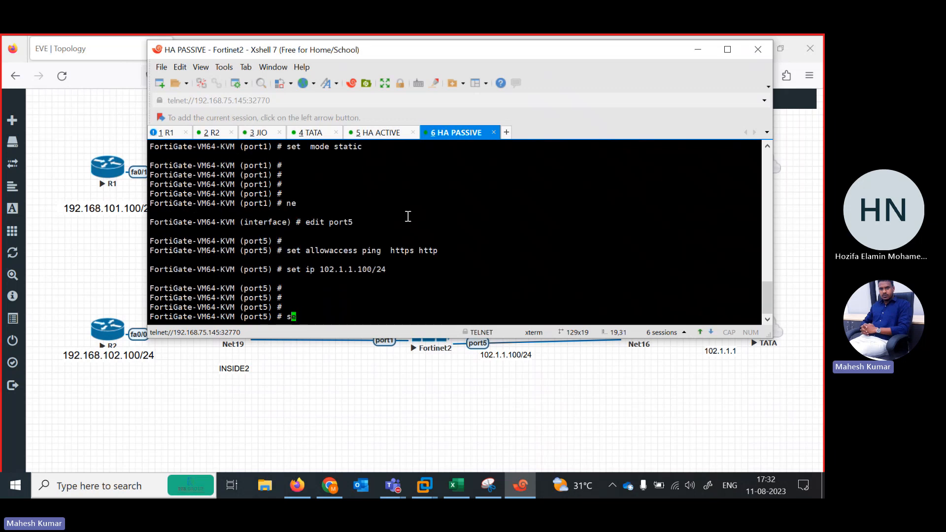
text(end)
key(Return)
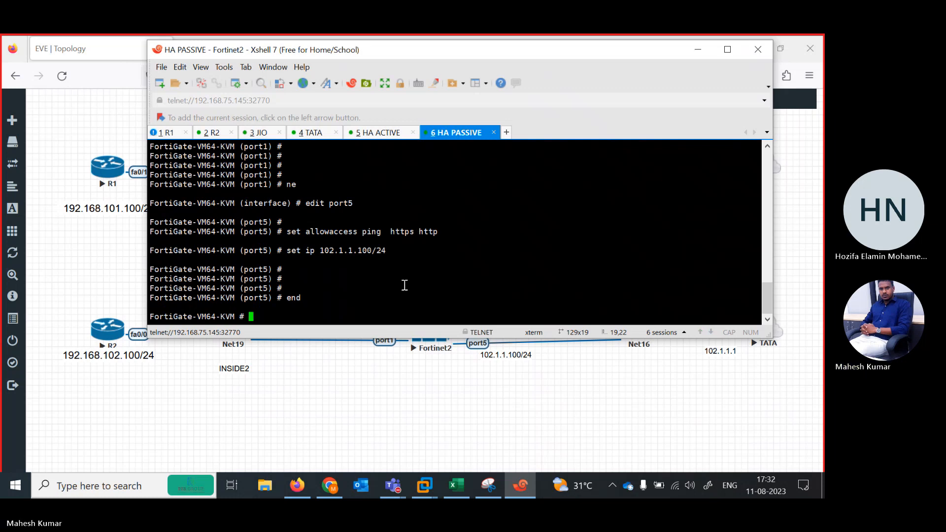
Check HA PASSIVE's ports in the EVE-NG topology and open port6 for editing in its console.
click(404, 424)
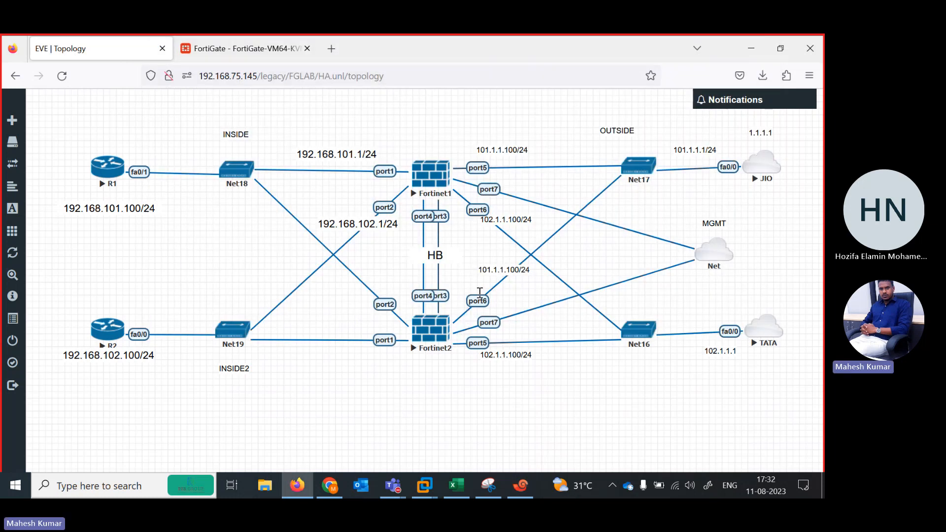
click(521, 485)
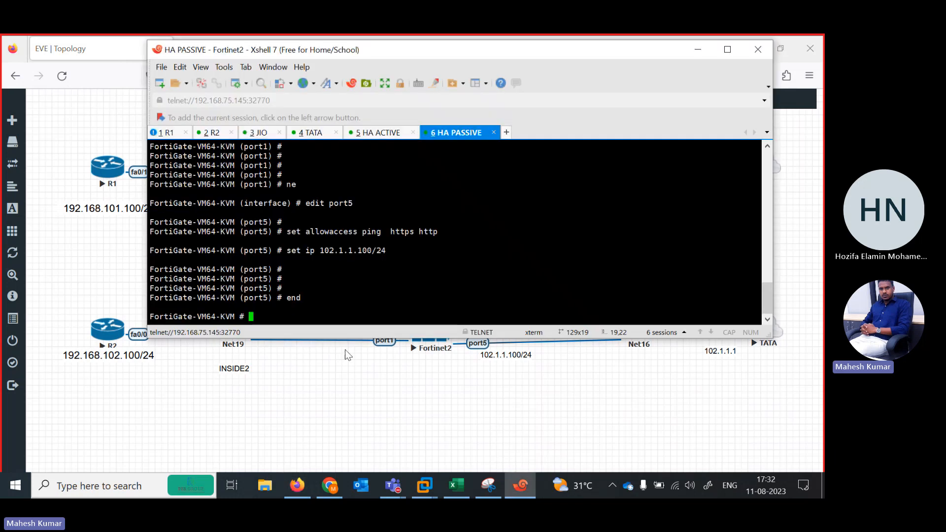
text(conf tersystem interface)
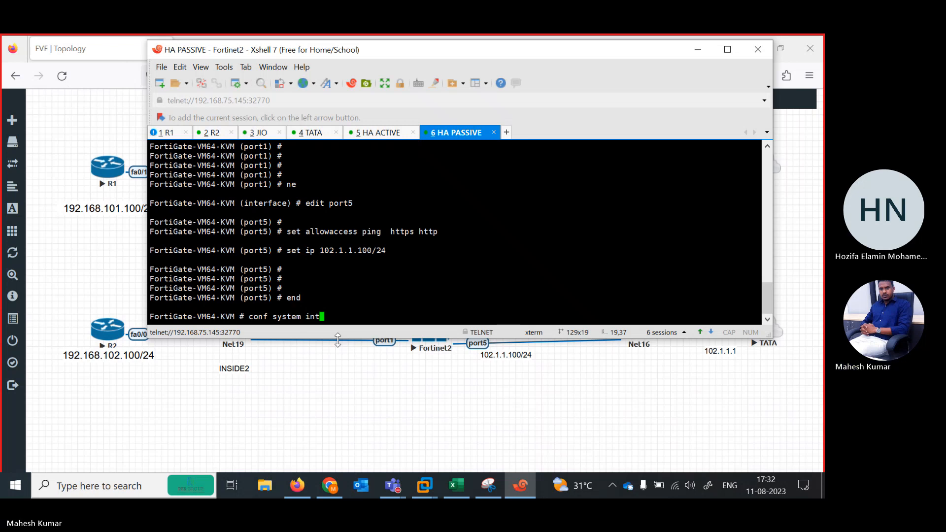
key(Return)
text(edit p)
text(ort2)
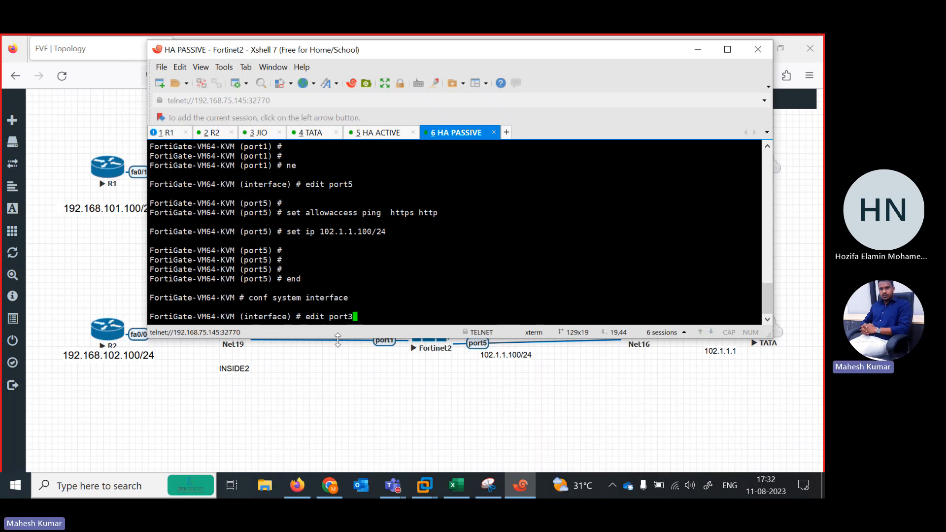
key(BackSpace)
text(5)
key(Return)
key(Return)
Allow ping, https and http access on HA PASSIVE's port6.
text(se)
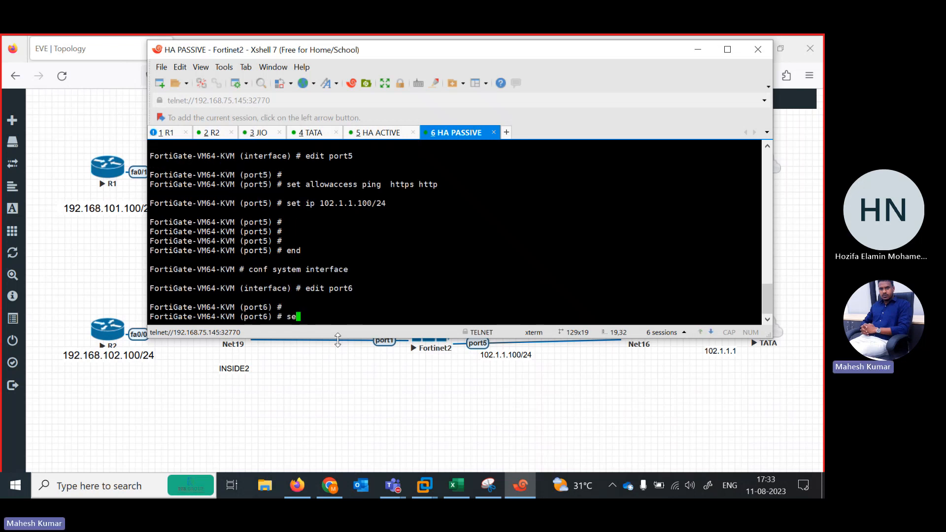
text(t al pi)
key(Tab)
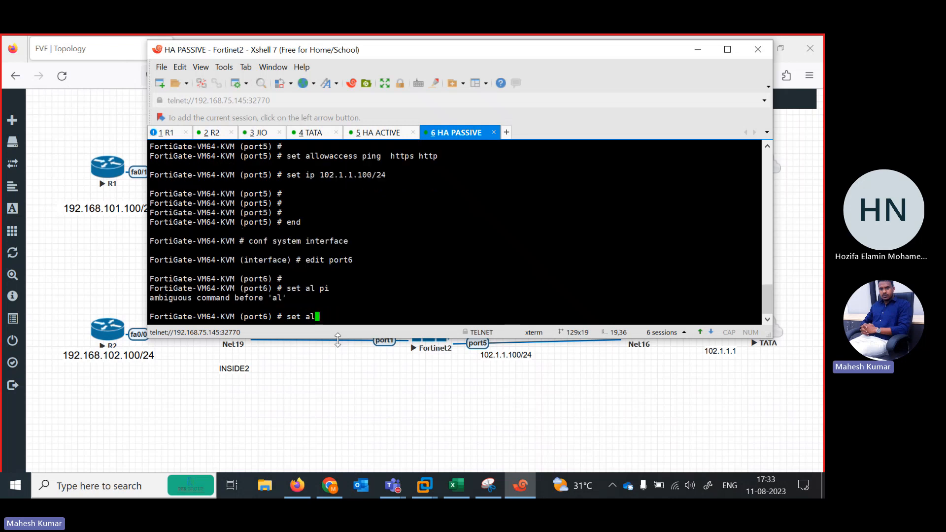
text(lo)
key(Tab)
text(pi https)
key(BackSpace)
key(BackSpace)
key(BackSpace)
text(ng https http)
key(Return)
key(Return)
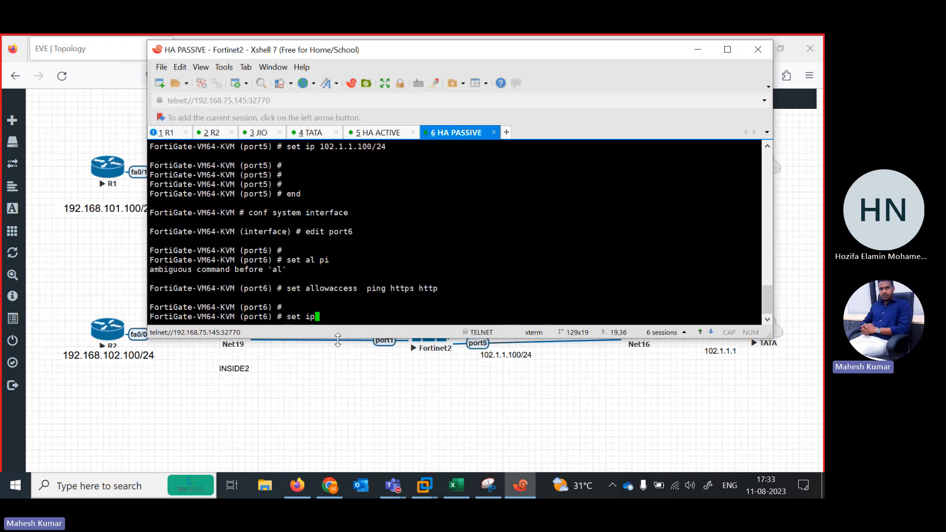
Assign the IP address 101.1.1.100/24 to HA PASSIVE's port6 and save the interface configuration.
text(set ip 101.1.1.100/24)
key(Return)
key(Return)
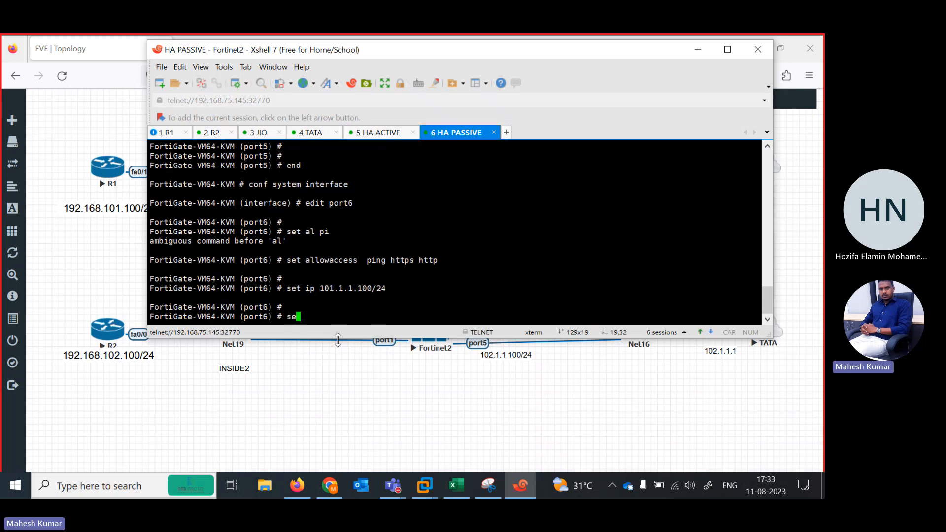
text(end)
key(Return)
List HA PASSIVE's system interfaces and compare the port5 and port6 addresses with the topology.
text(show system interface)
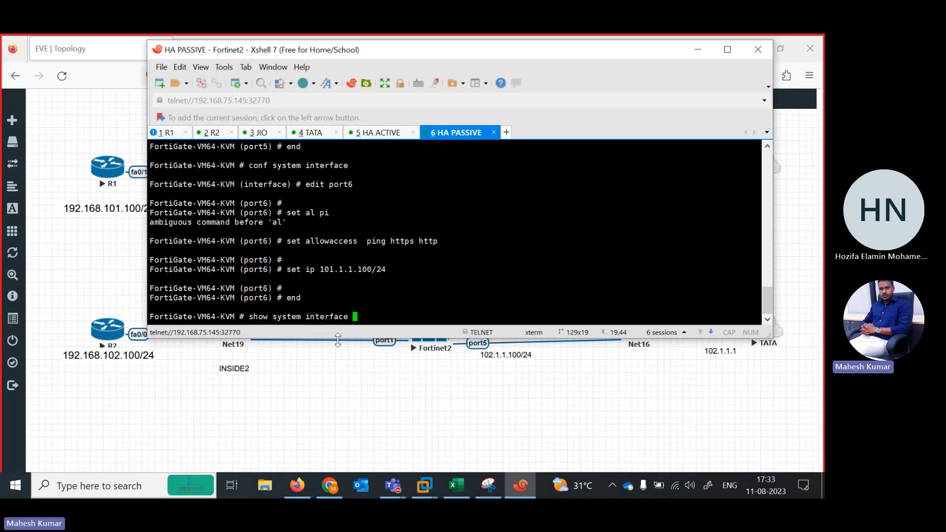
key(Return)
key(Up)
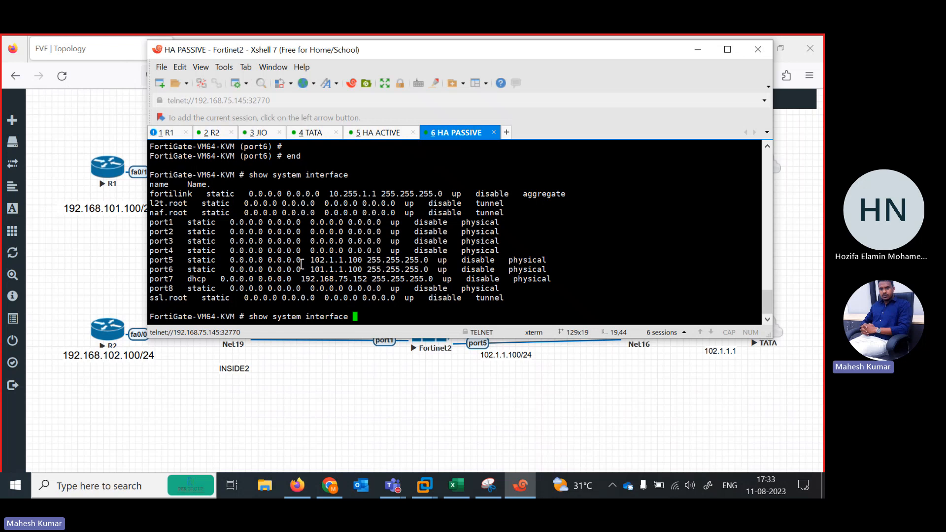
drag(302, 262, 376, 261)
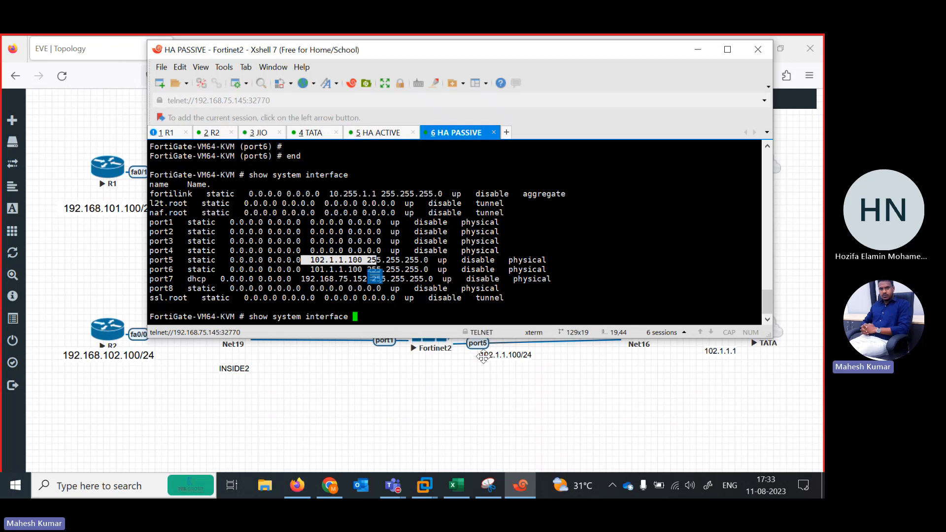
drag(306, 271, 378, 271)
click(352, 377)
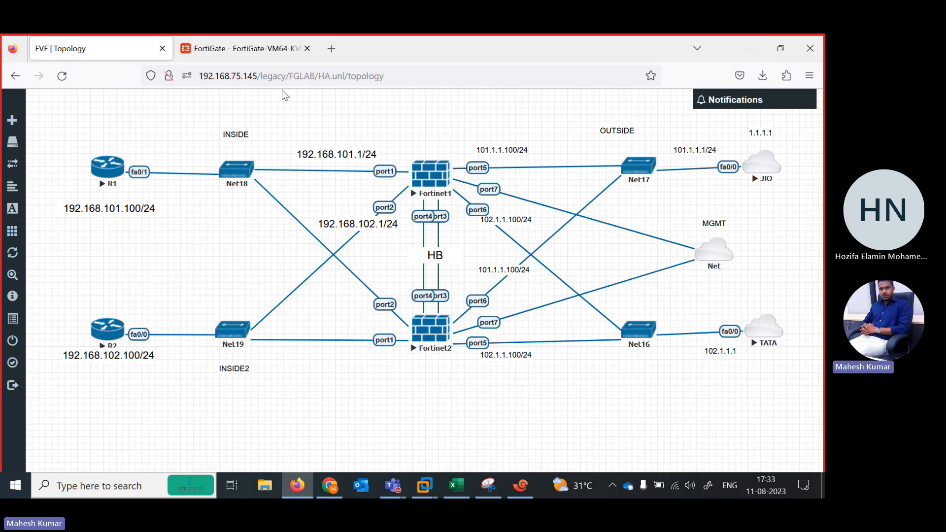
click(526, 487)
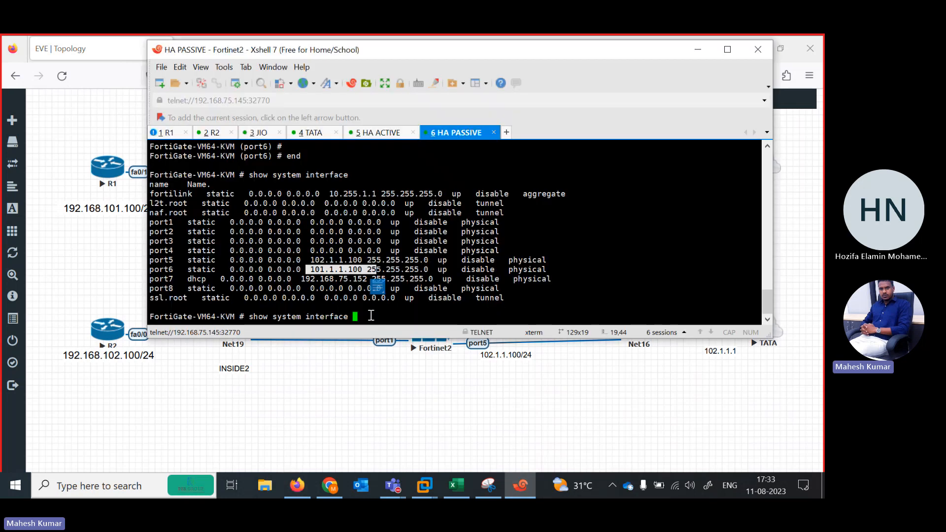
click(420, 306)
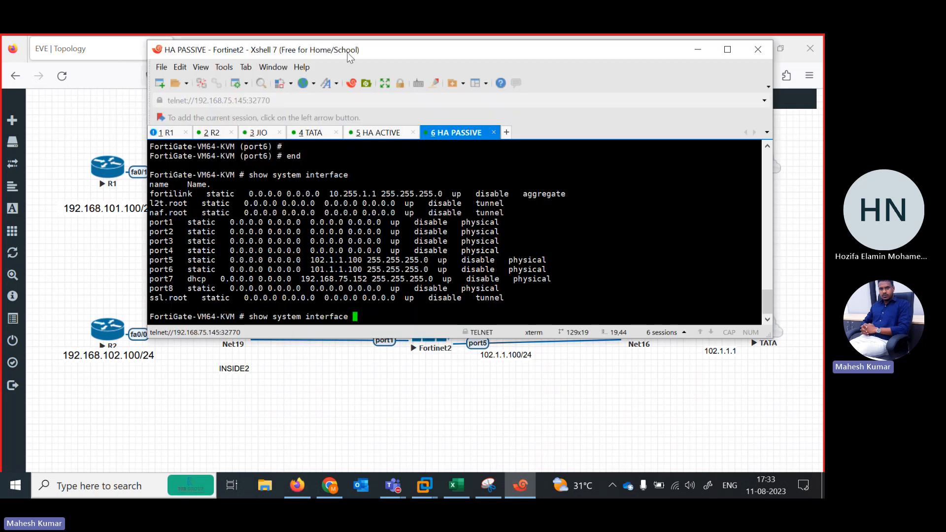
Switch to Firefox and open HA PASSIVE's web interface at 192.168.75.152 in a new tab.
click(131, 246)
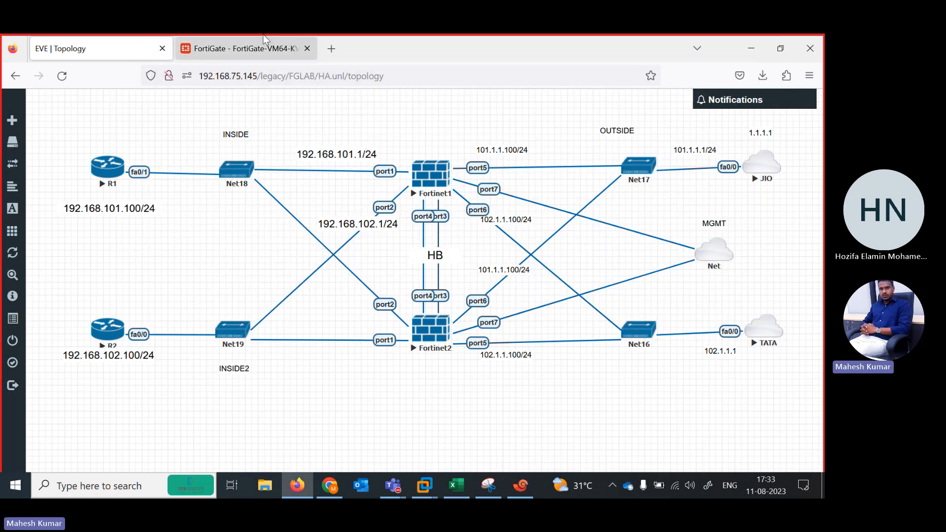
click(333, 48)
text(192.168.75.14)
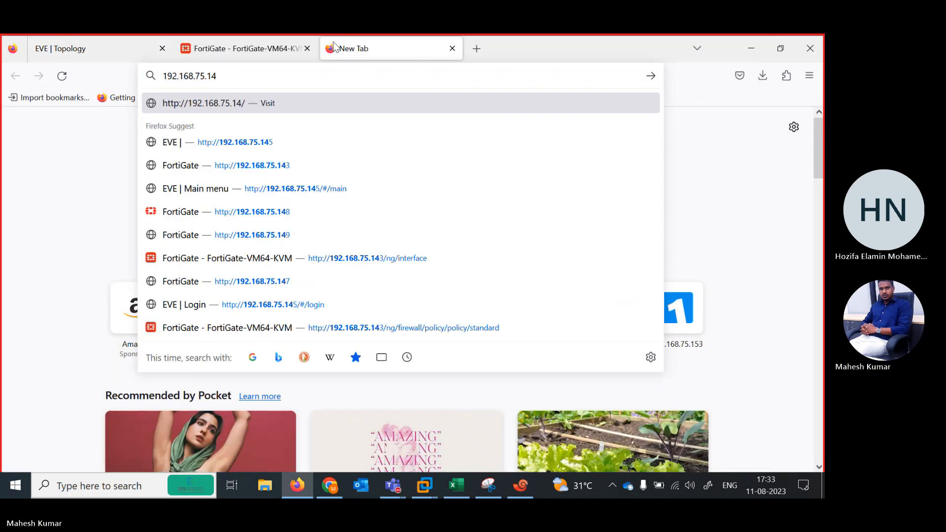
key(BackSpace)
text(52)
key(Return)
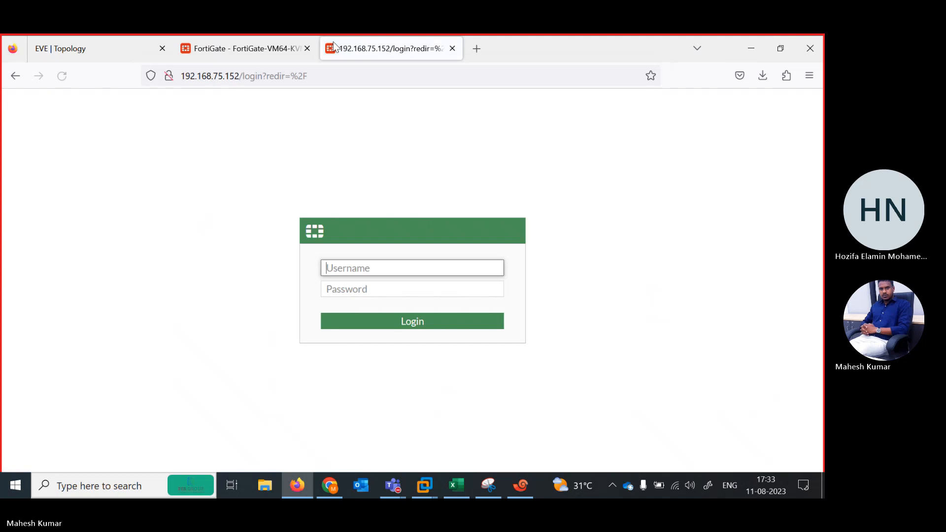
Log in as admin with the account password, postpone the FortiGate setup and dismiss the FortiOS 7.0.0 overview.
text(admin)
key(Tab)
text(a)
key(Return)
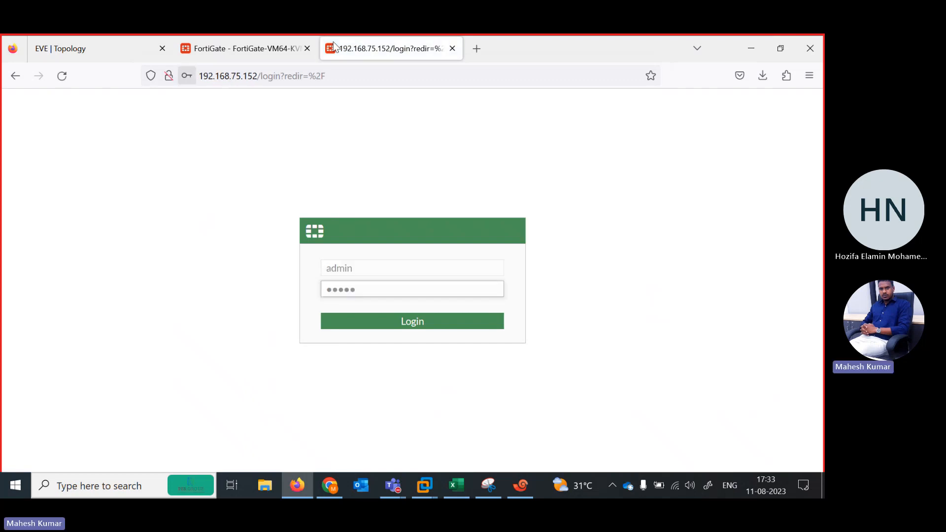
click(360, 241)
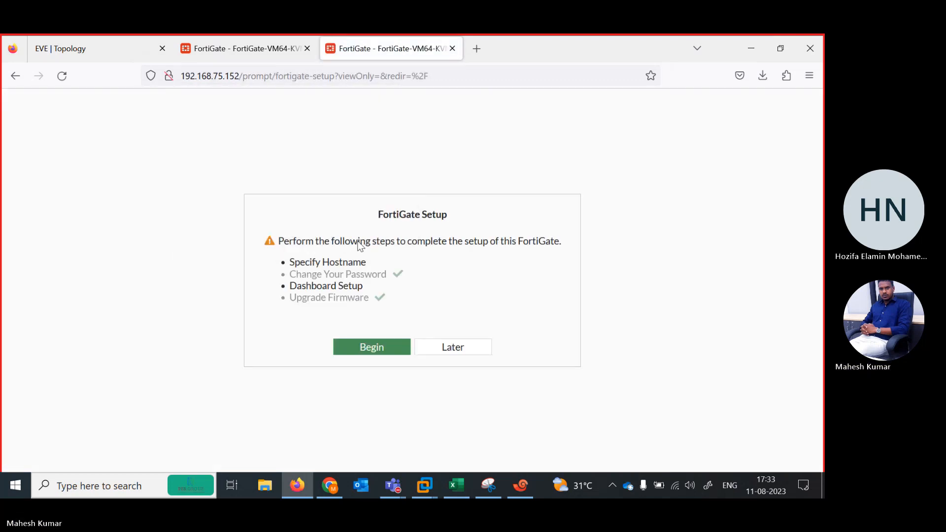
click(439, 349)
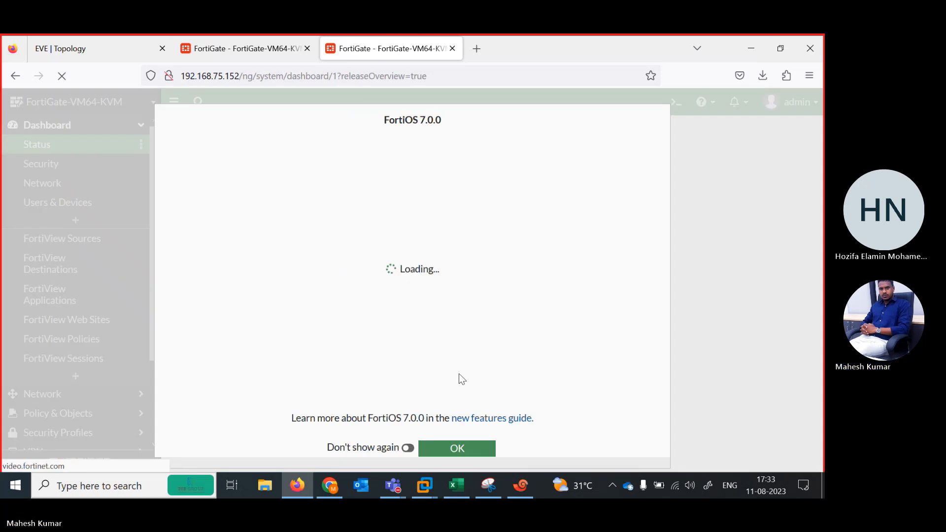
click(467, 451)
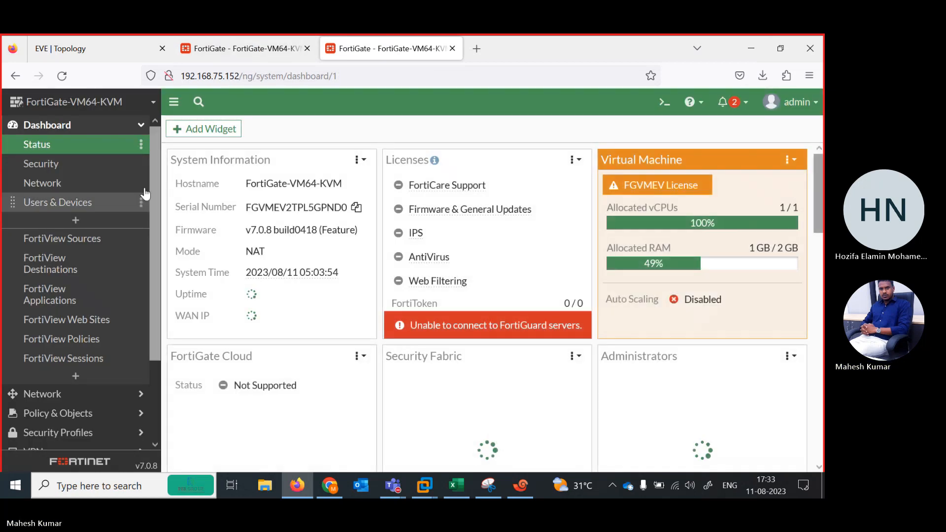
Set port7's addressing mode to Manual on HA PASSIVE and save the interface despite being connected through it.
click(74, 400)
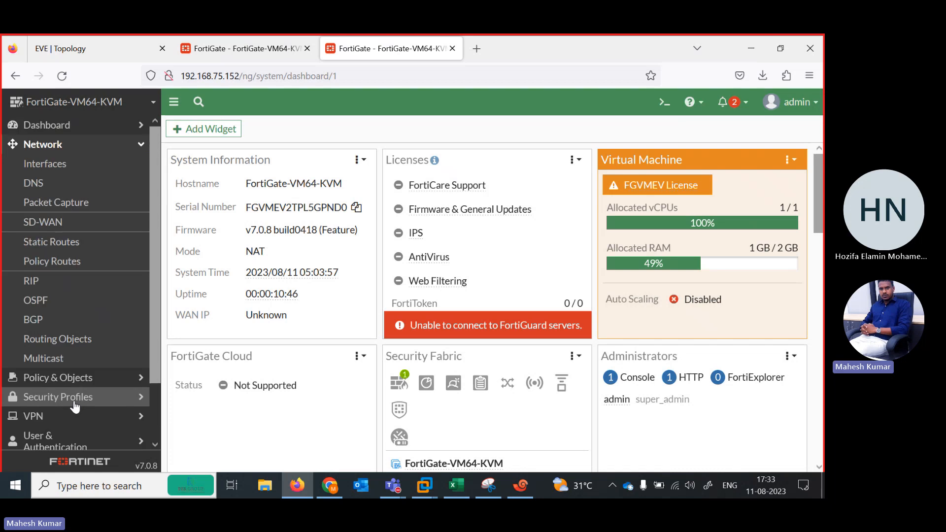
click(123, 164)
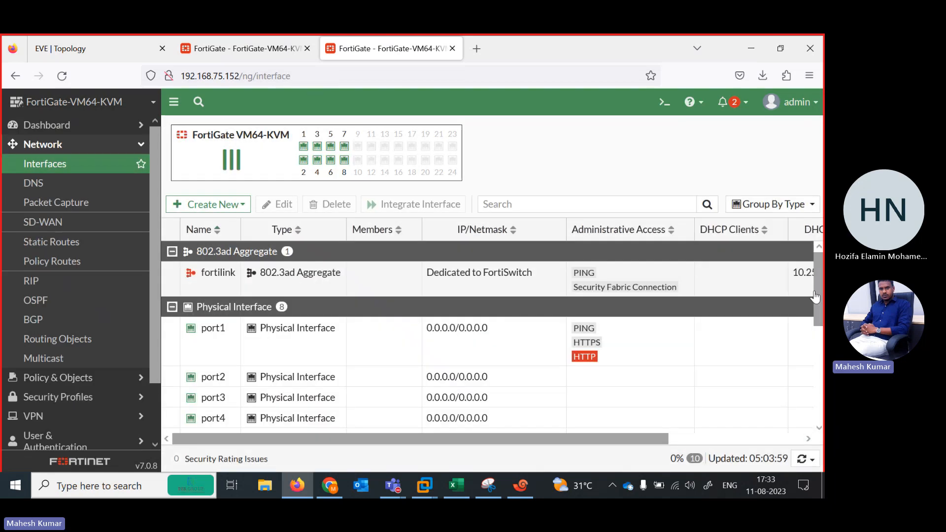
scroll(542, 316, down, 5)
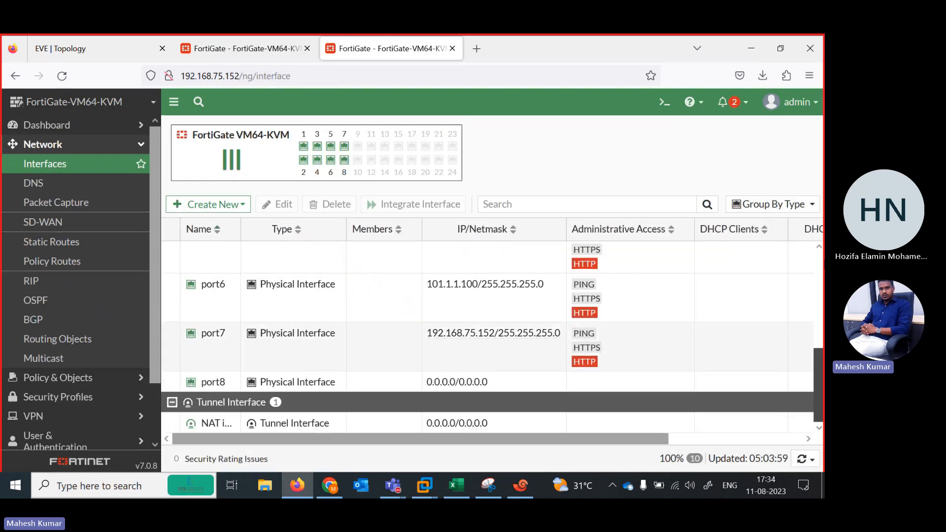
mouse_move(819, 387)
mouse_down()
mouse_move(819, 291)
mouse_move(819, 387)
mouse_up()
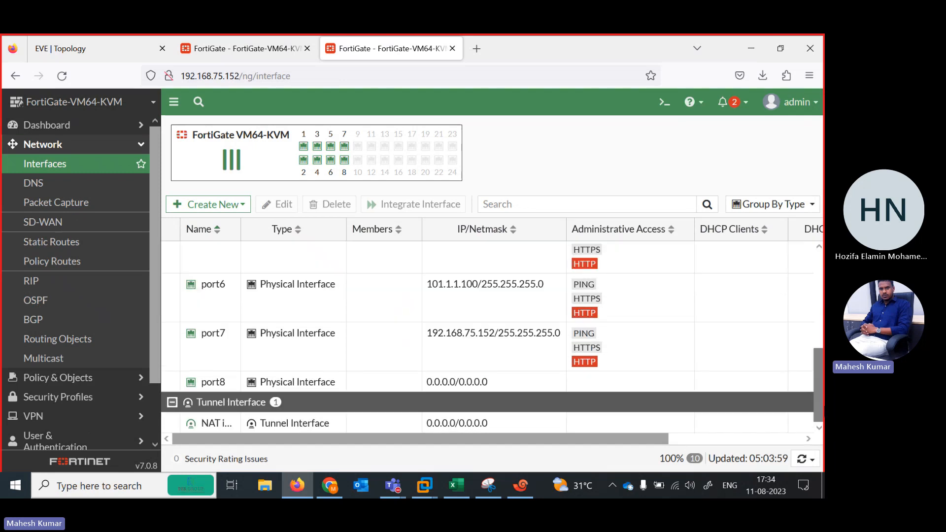
double_click(324, 335)
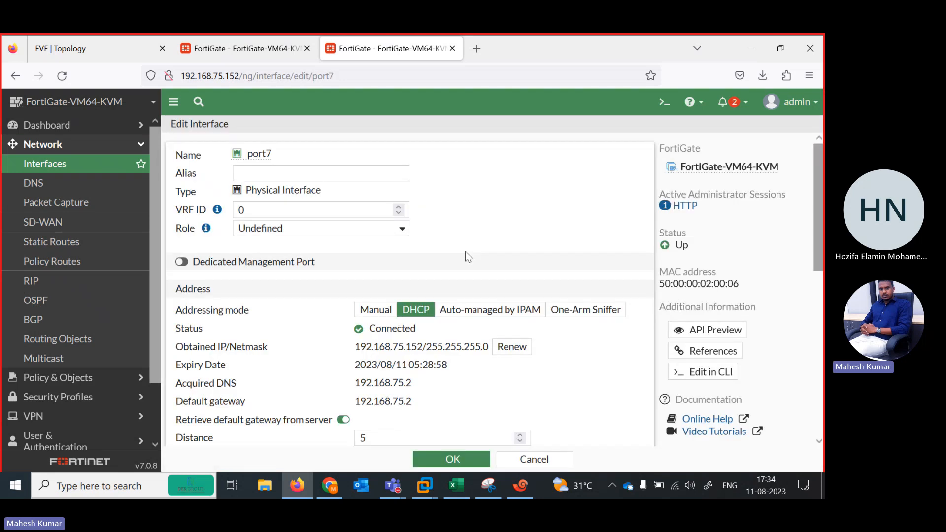
click(376, 310)
click(454, 458)
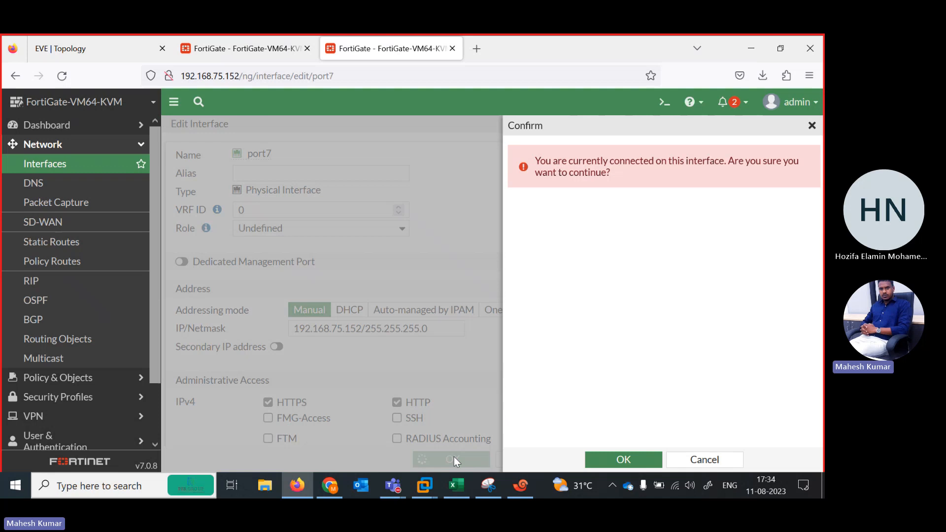
click(624, 460)
Extend the session of the FortiGate at 192.168.75.153, set its port7 addressing mode to Manual and save the interface.
click(237, 46)
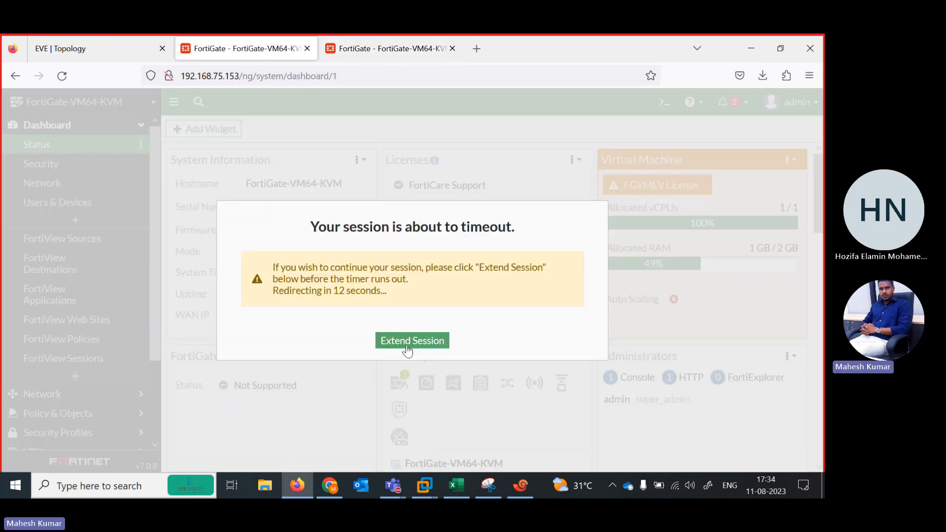
click(392, 344)
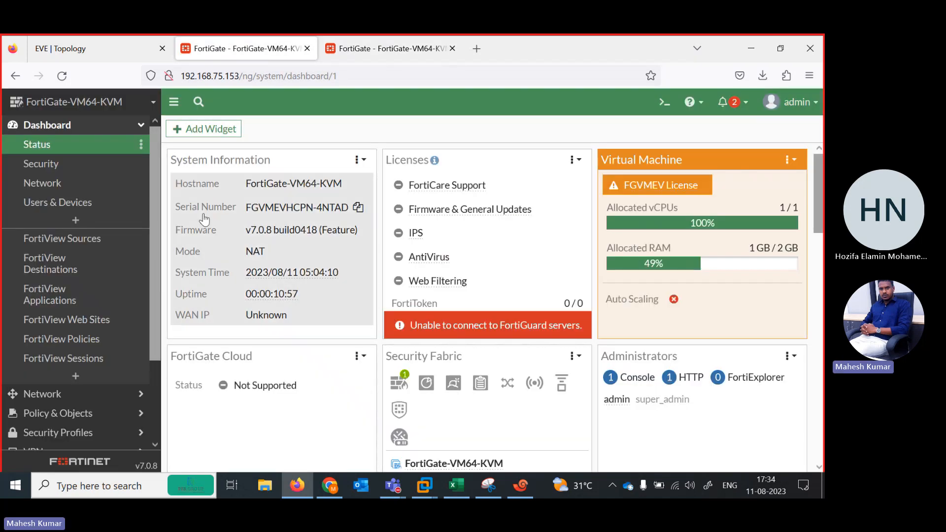
click(74, 398)
click(45, 168)
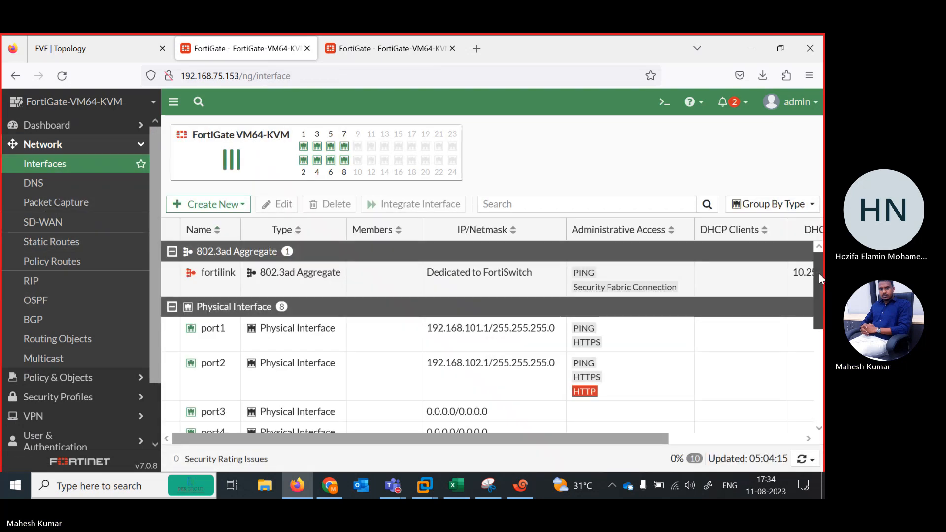
scroll(819, 276, down, 3)
double_click(280, 360)
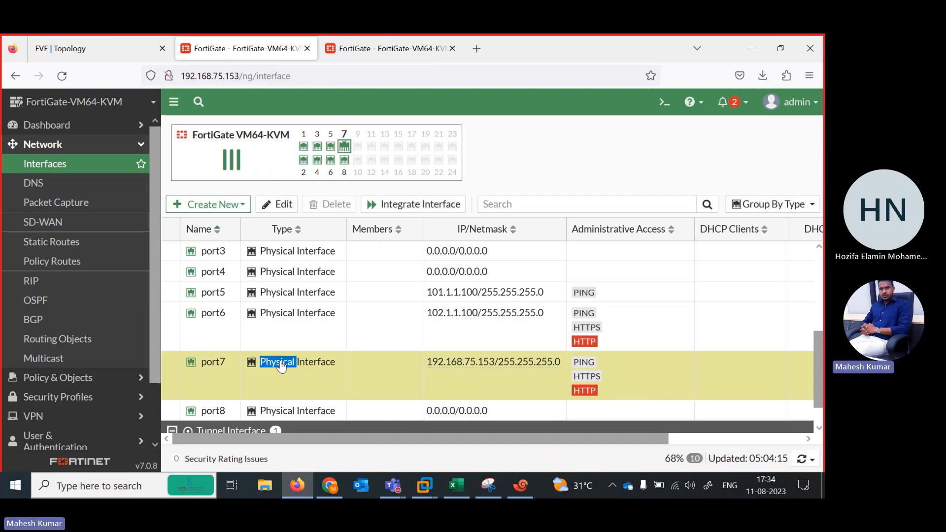
click(370, 310)
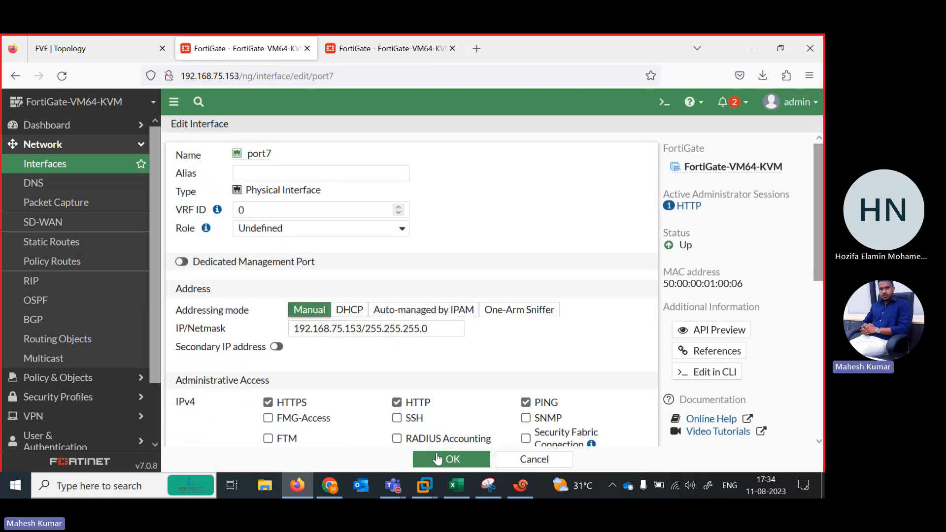
click(439, 459)
click(626, 453)
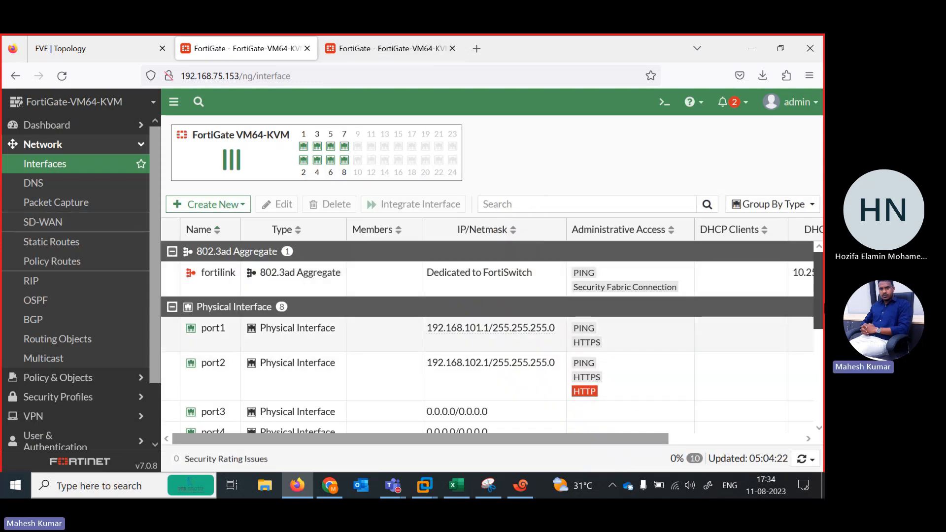
Compare the interfaces of the FortiGate at 192.168.75.153 with the EVE-NG topology and look through its network options.
drag(819, 297, 819, 261)
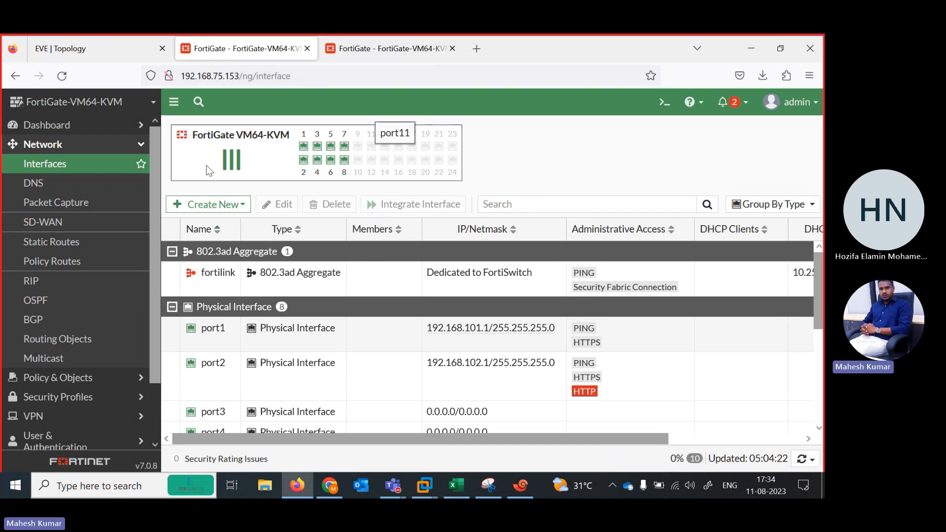
click(100, 45)
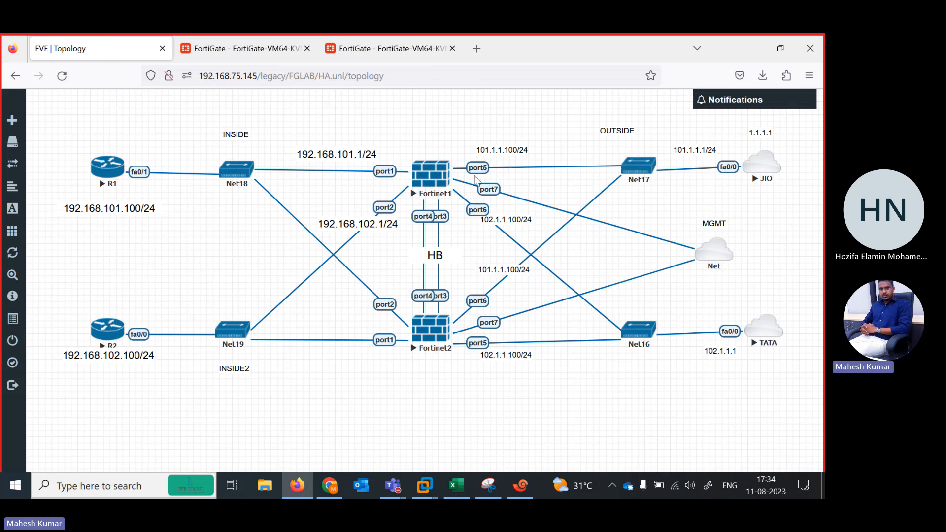
click(254, 50)
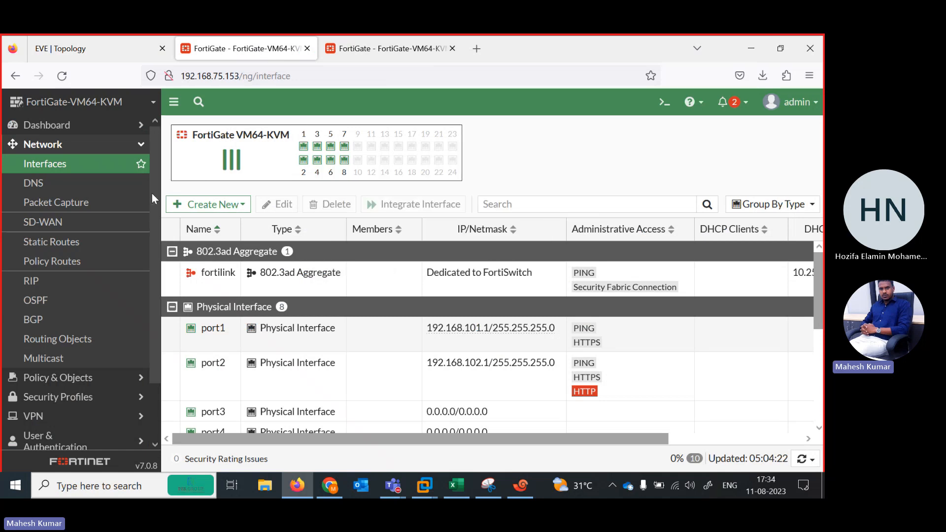
drag(152, 193, 152, 294)
scroll(152, 294, up, 2)
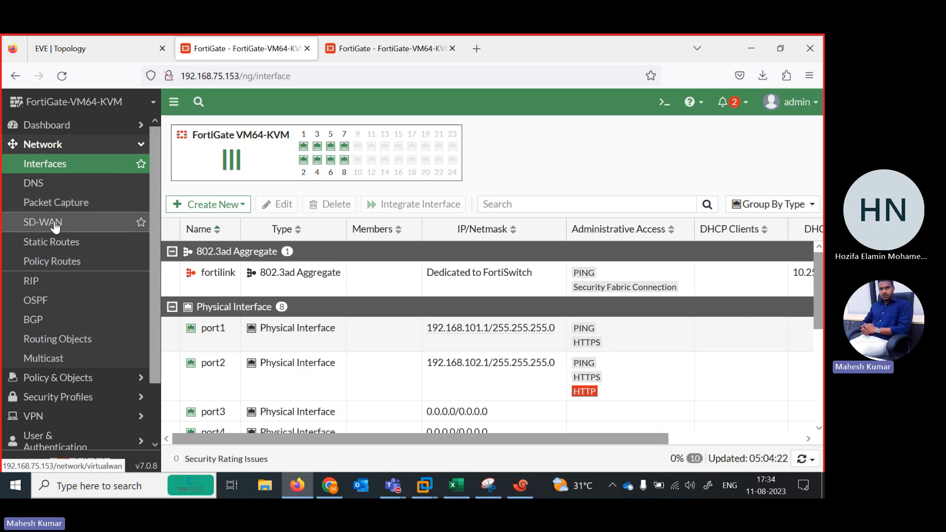
click(109, 46)
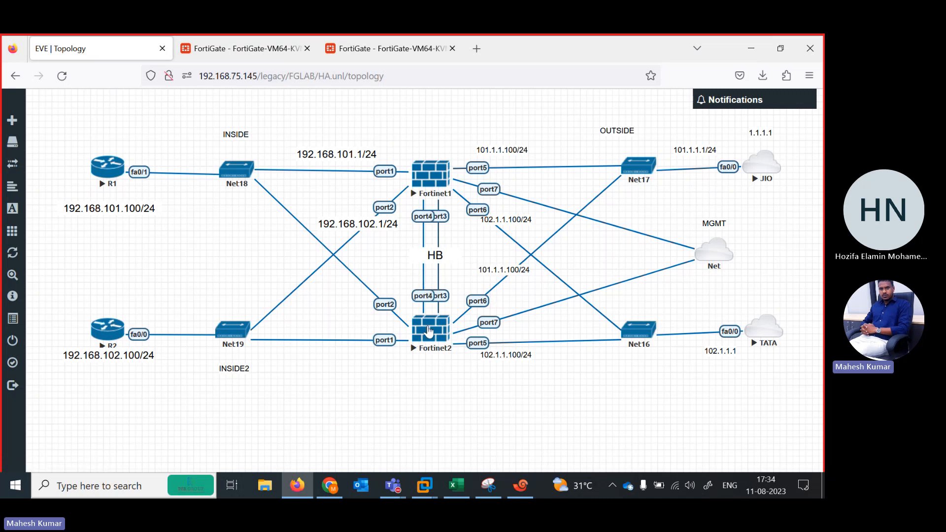
click(241, 49)
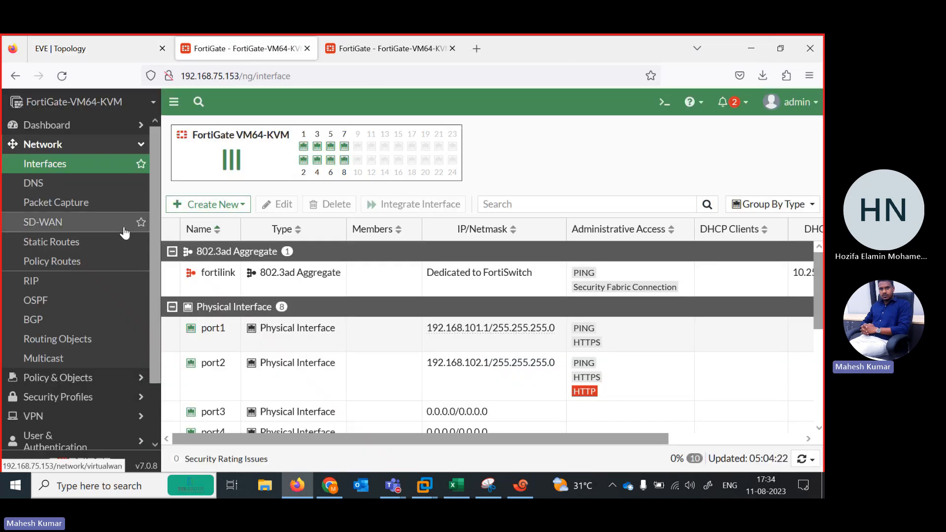
Open the virtual-wan-link SD-WAN zone for editing and check Fortinet1's outside ports in the EVE-NG topology.
click(53, 230)
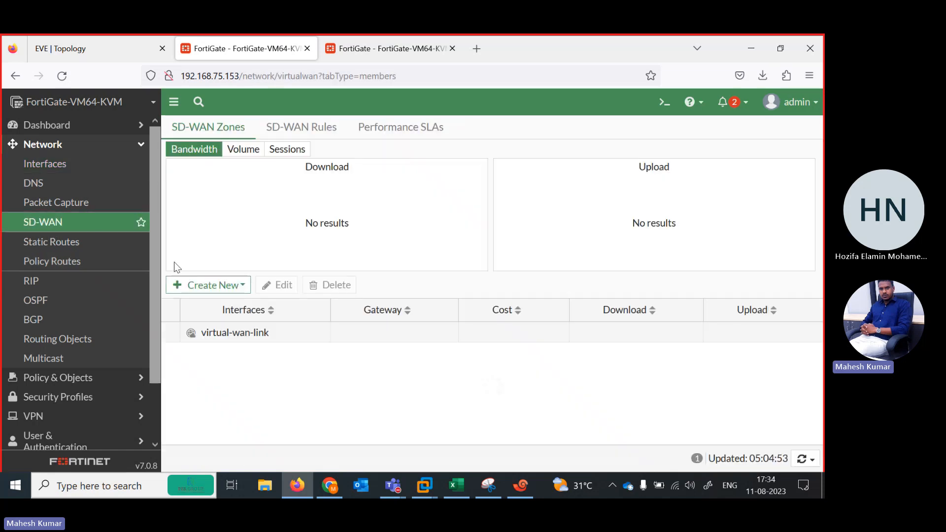
double_click(210, 333)
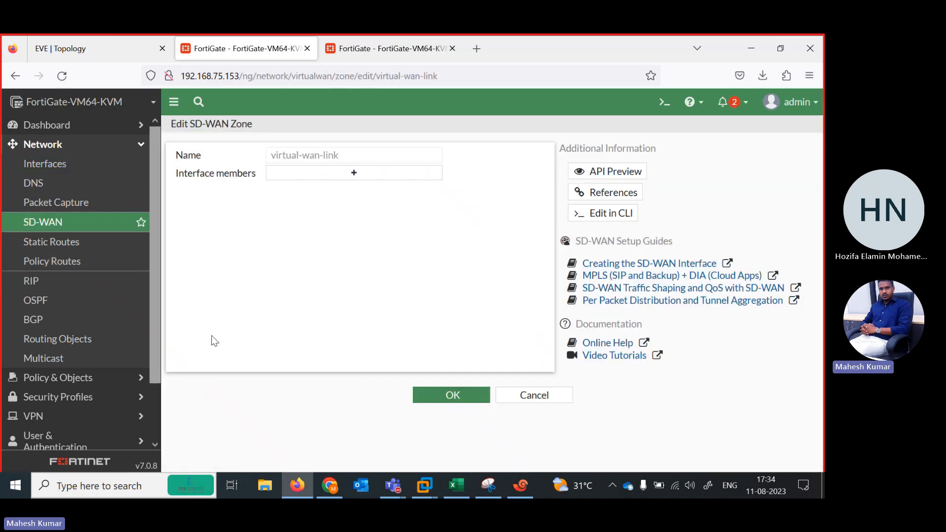
click(64, 48)
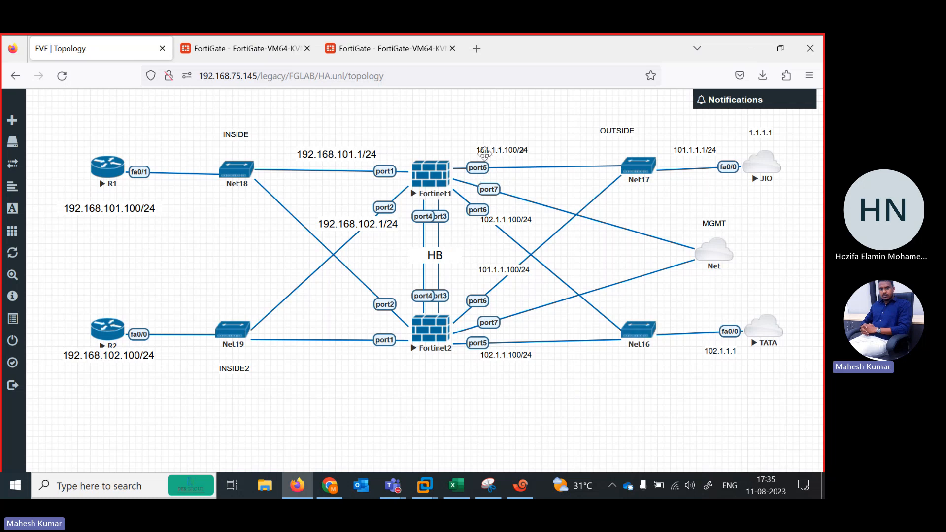
click(263, 49)
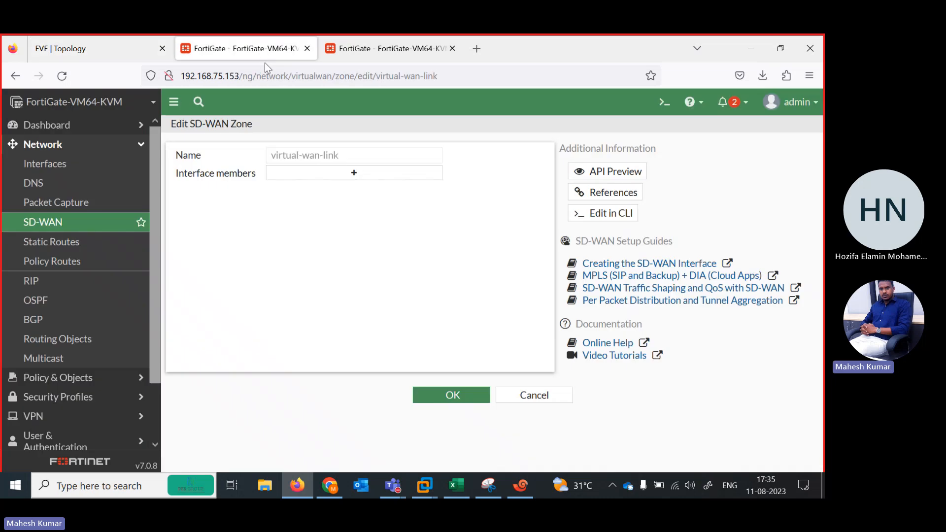
Create an SD-WAN member for port5 in virtual-wan-link with gateway 101.1.1.1, checking the address against the EVE-NG topology.
click(342, 175)
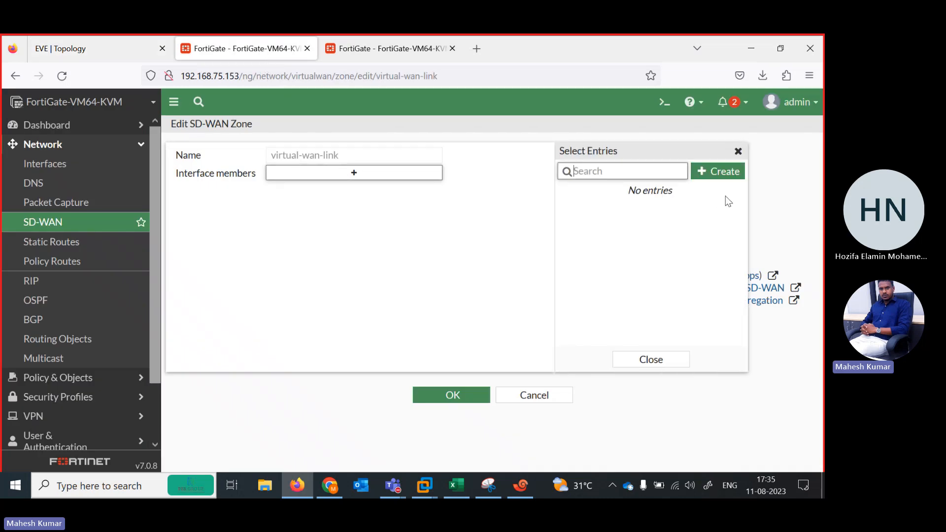
click(719, 173)
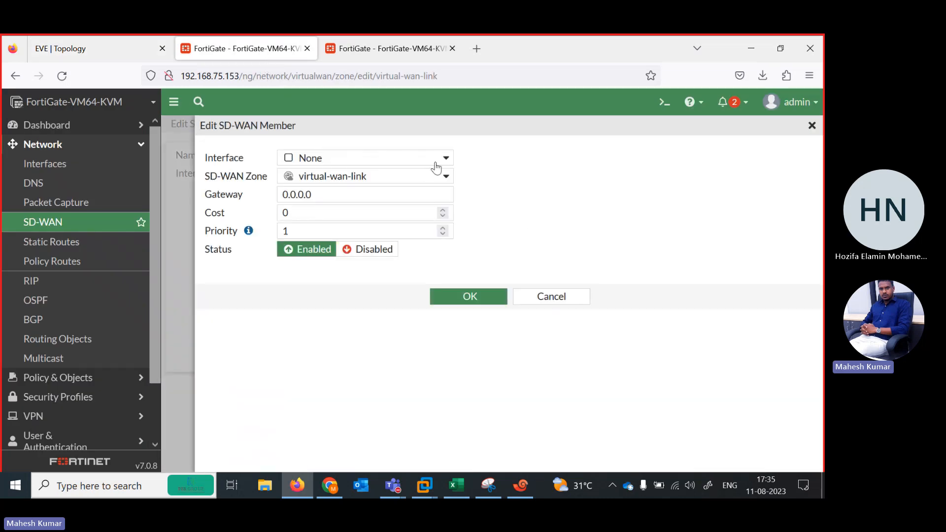
click(436, 159)
click(358, 276)
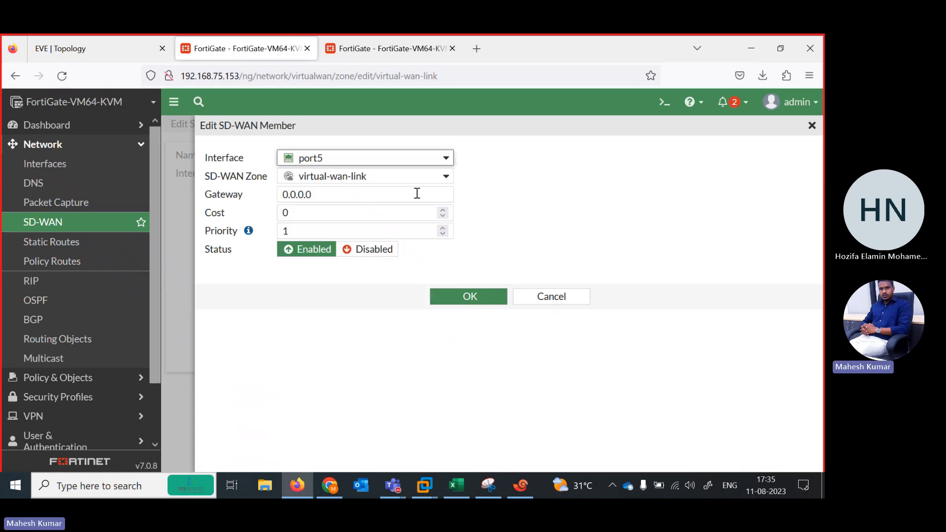
double_click(327, 196)
text(101.1.)
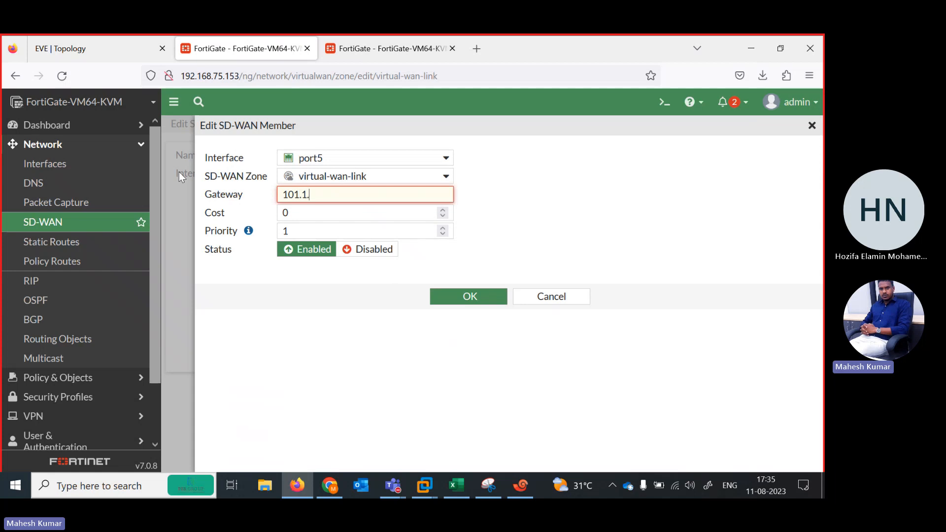
text(1.1)
key(Tab)
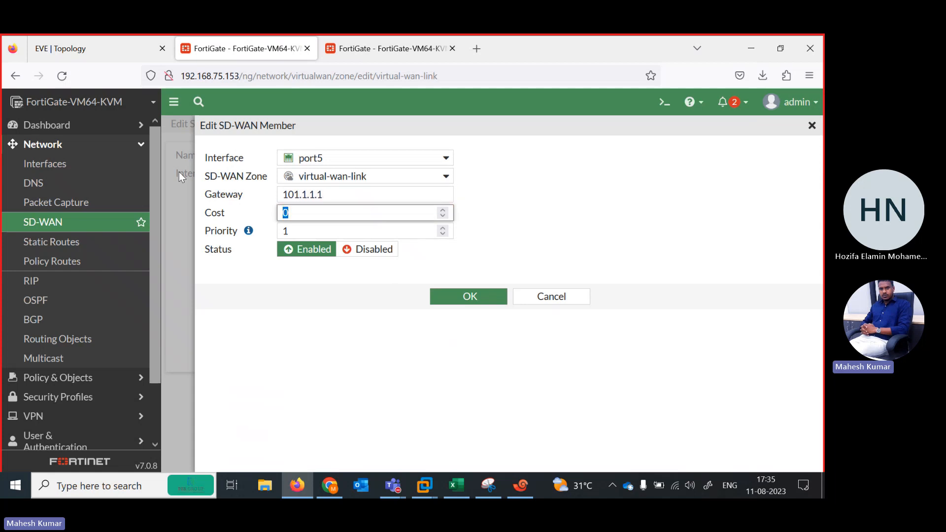
click(88, 59)
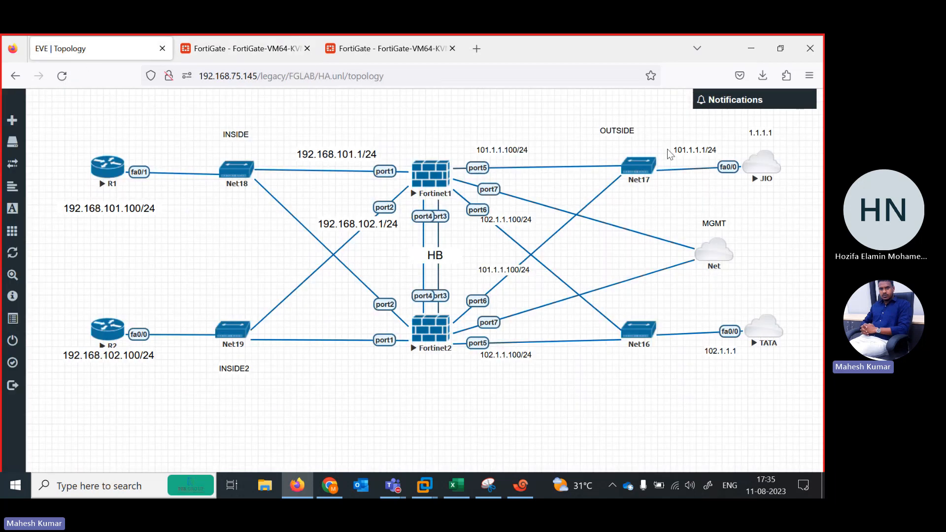
click(296, 54)
click(471, 296)
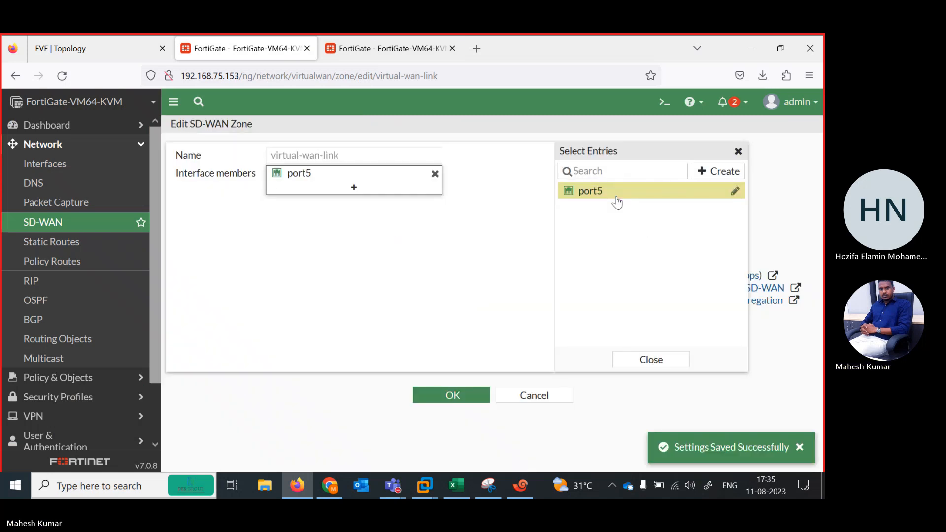
Add port6 as a second virtual-wan-link member with gateway 102.1.1.1, checking the EVE-NG topology for the address.
click(718, 171)
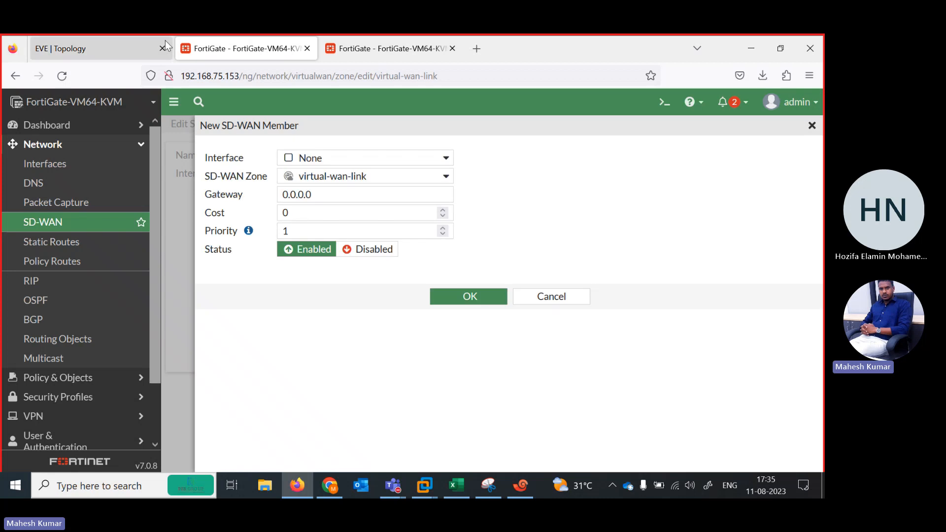
click(125, 42)
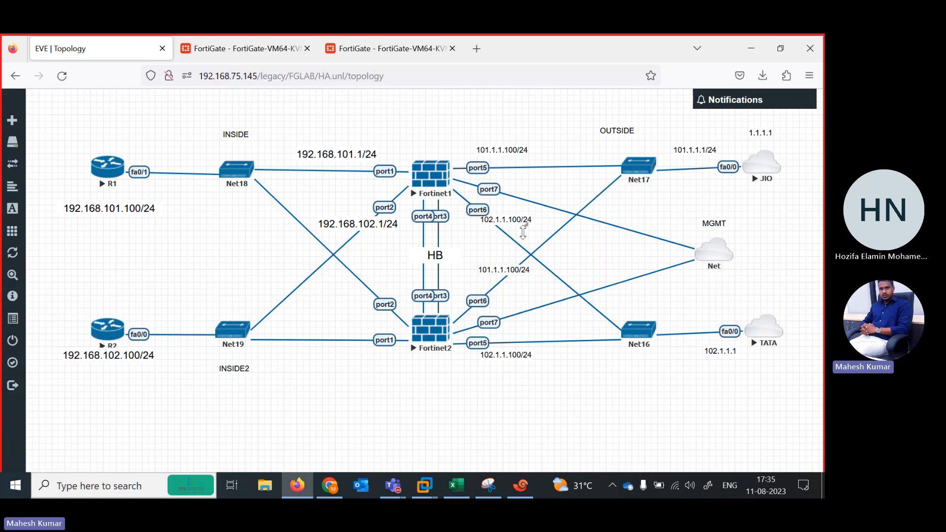
click(260, 52)
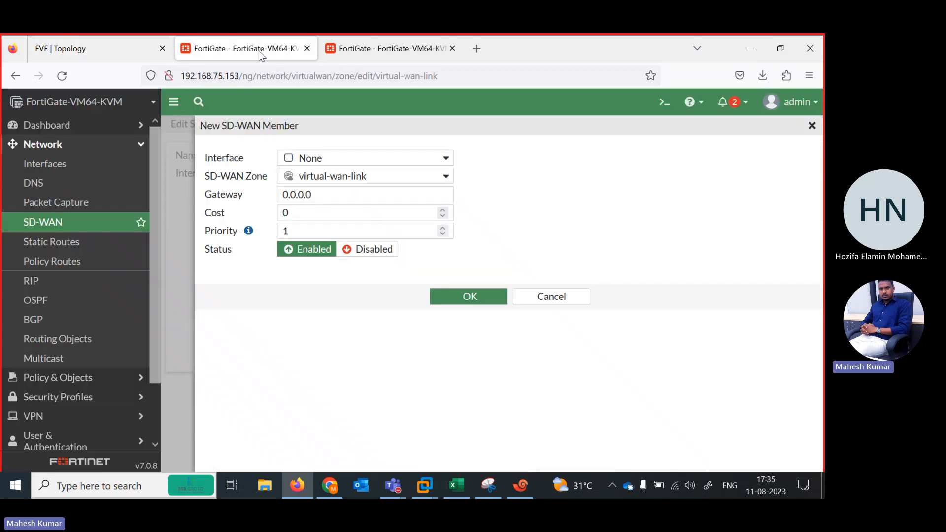
drag(322, 198, 211, 197)
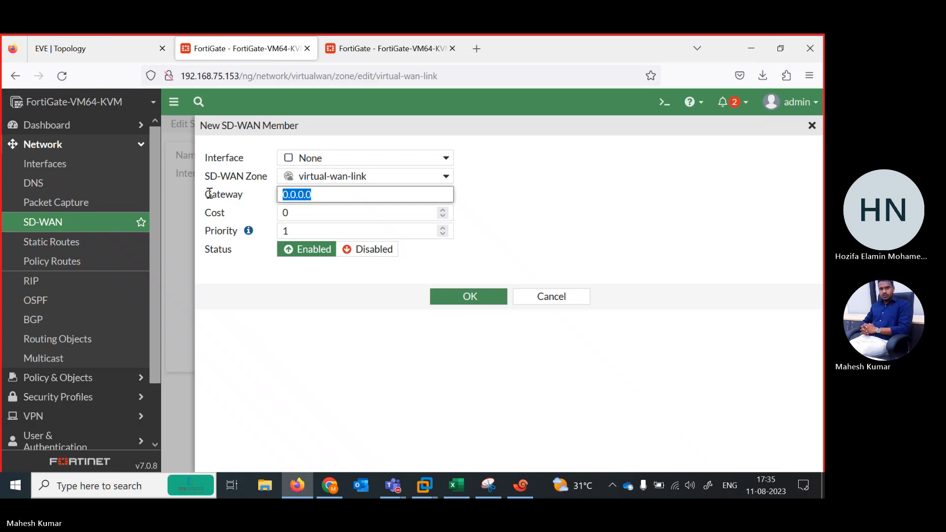
text(102.1.1.1)
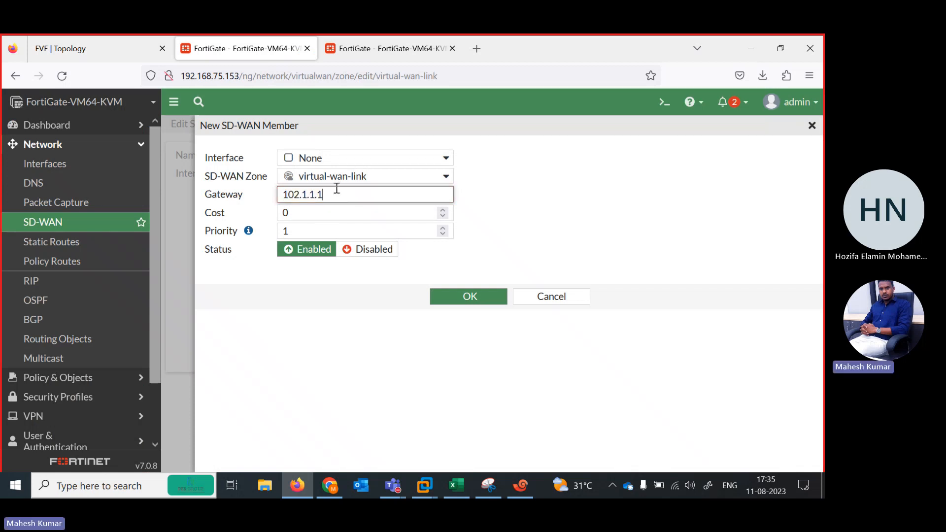
click(442, 159)
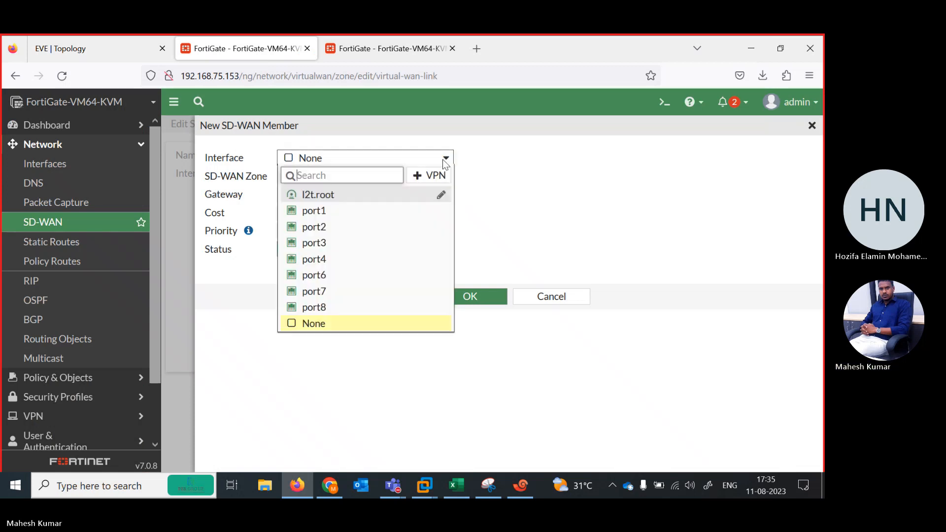
click(323, 276)
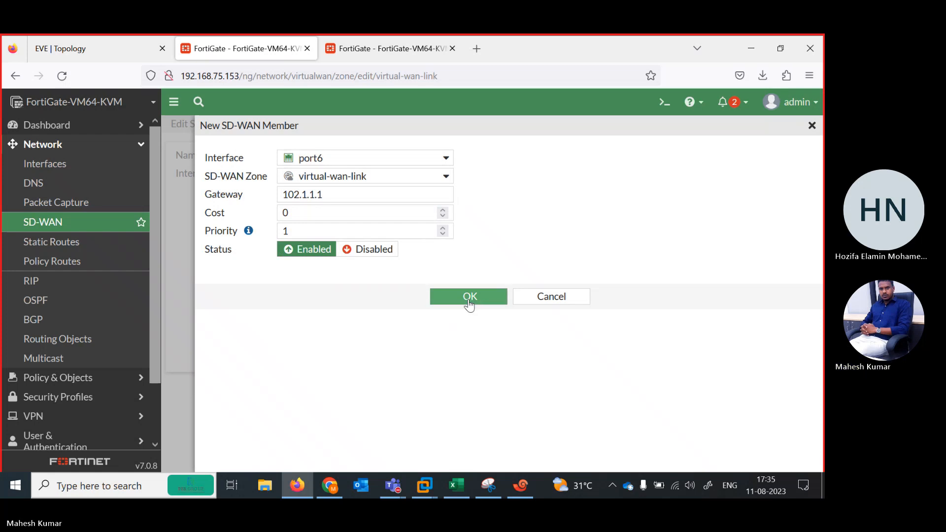
click(468, 298)
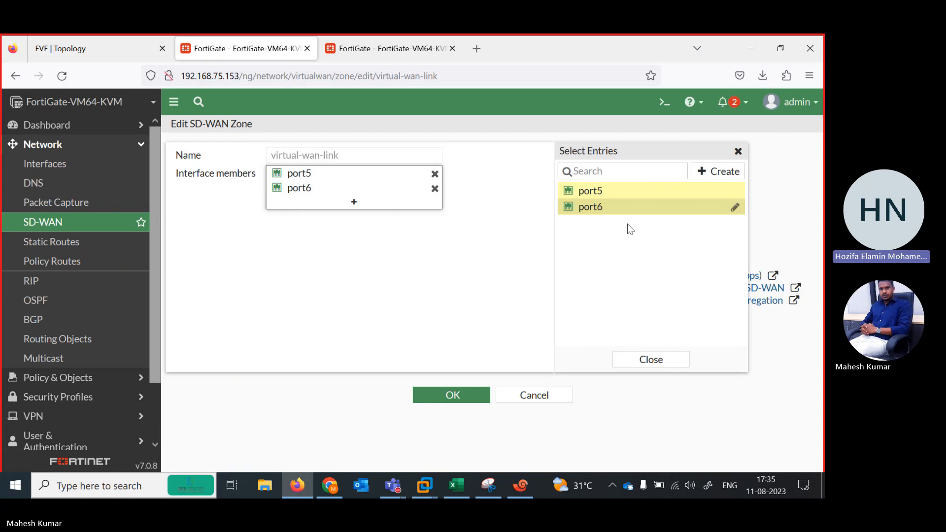
Recheck the EVE-NG topology, save the virtual-wan-link zone and expand it to show its members.
click(738, 152)
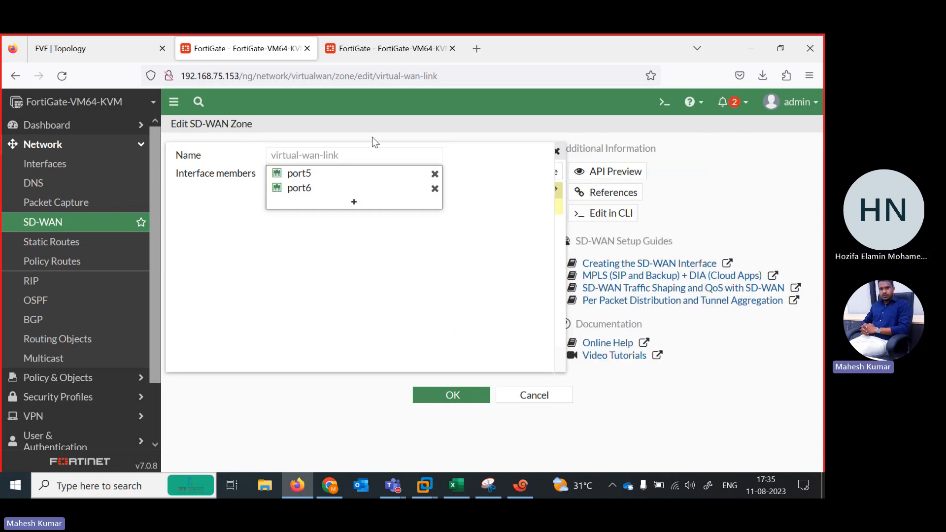
click(105, 39)
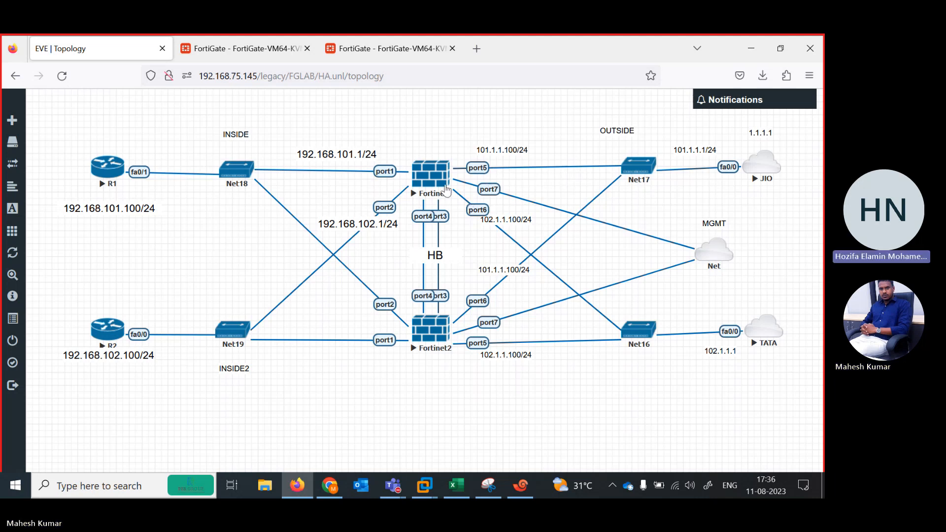
click(280, 49)
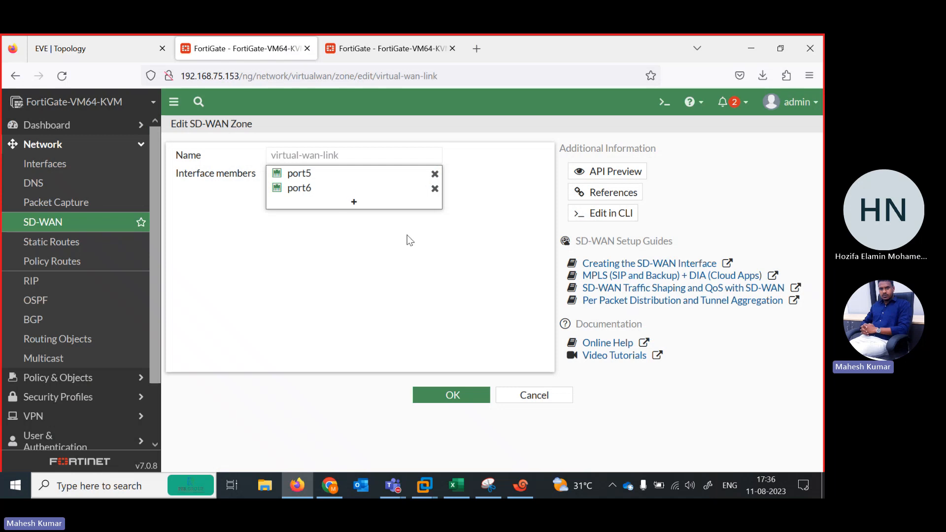
click(453, 392)
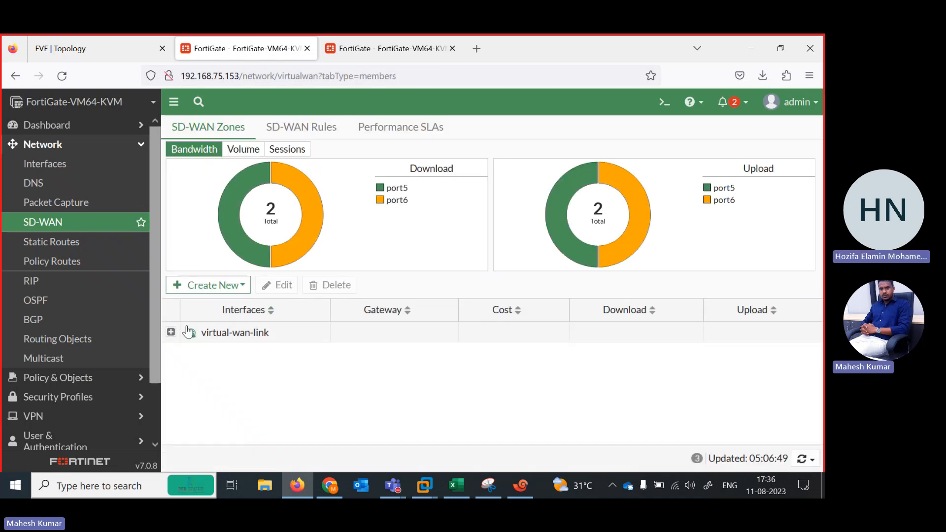
click(171, 332)
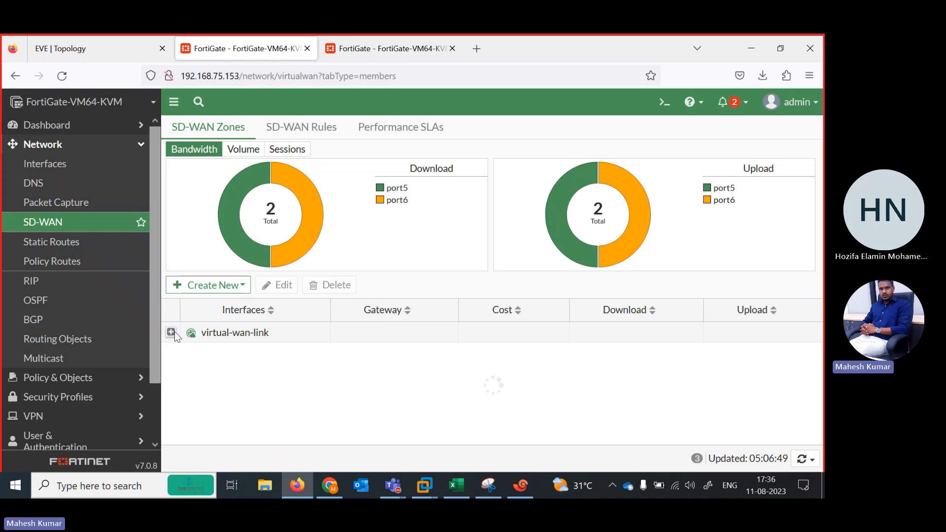
Switch to the FortiGate at 192.168.75.152 and open its virtual-wan-link SD-WAN zone for editing.
click(389, 52)
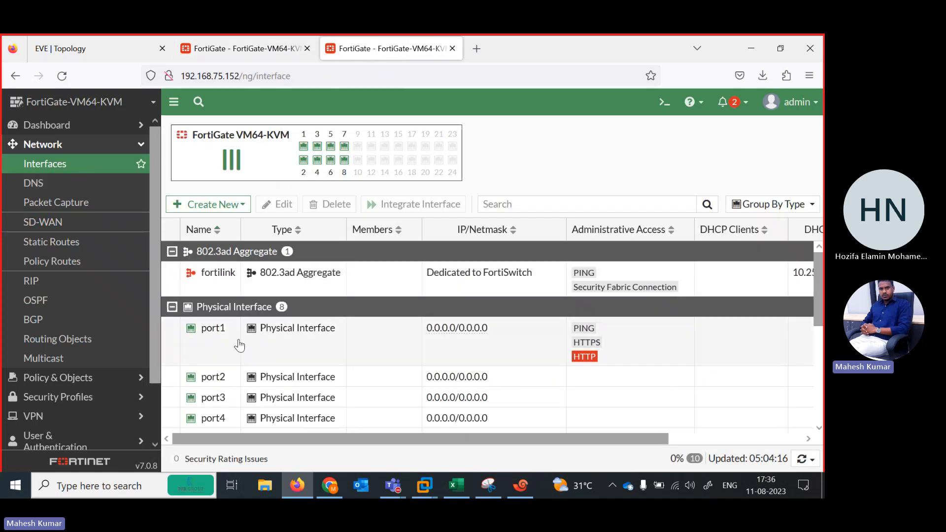
click(67, 222)
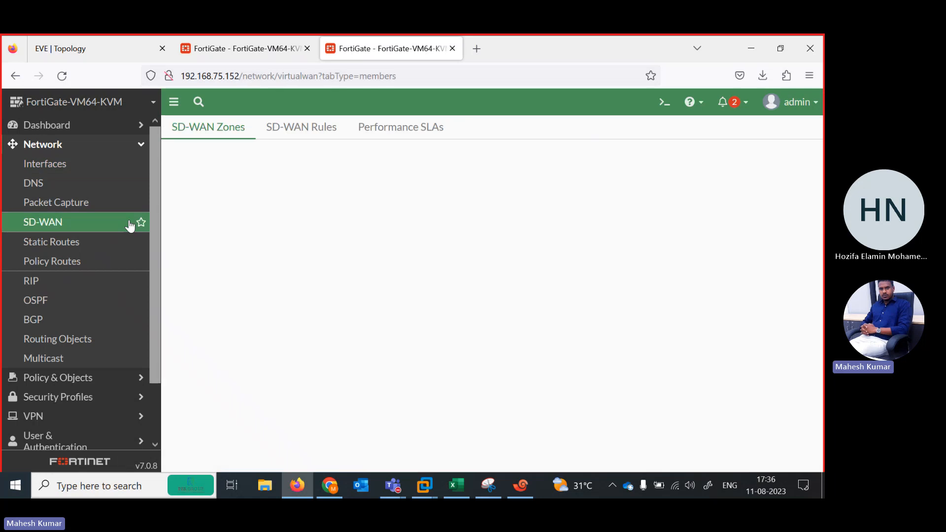
double_click(209, 334)
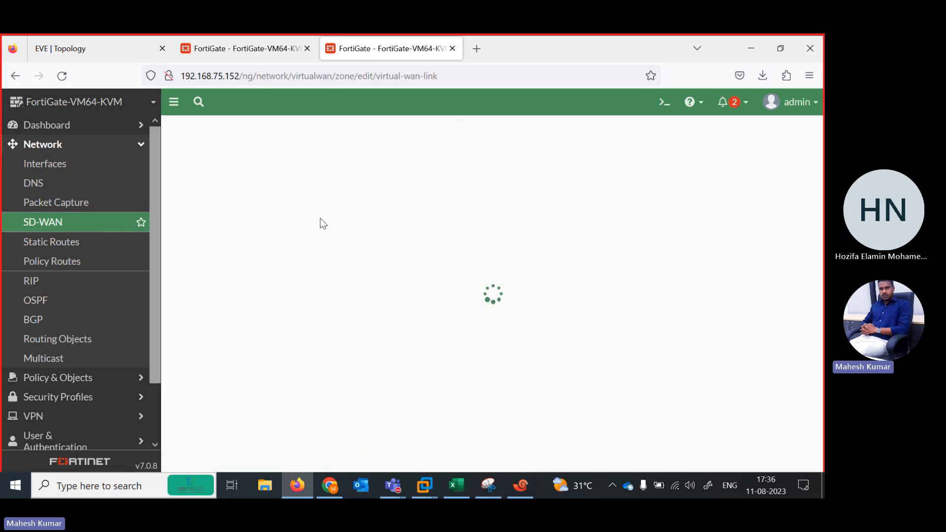
Create an SD-WAN member for port5 with gateway 102.1.1.1, verifying the outside links in the EVE-NG topology before saving.
click(345, 179)
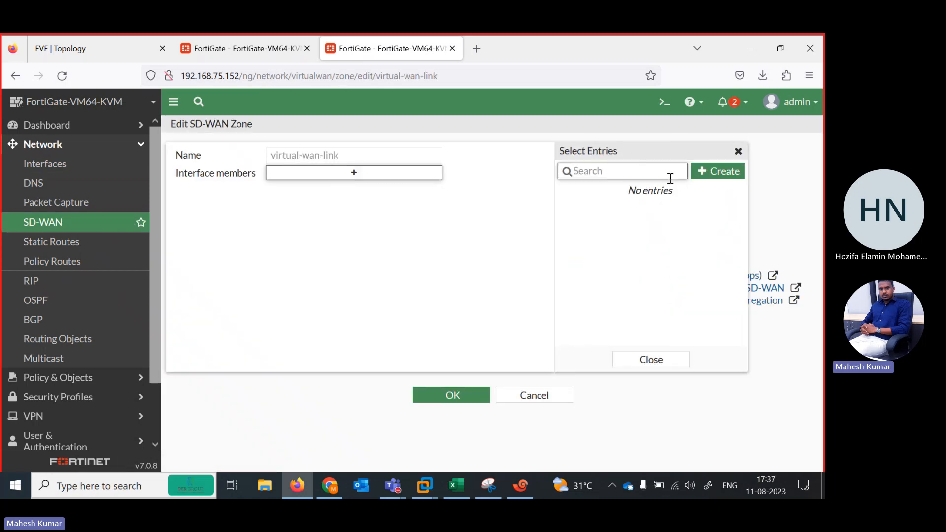
click(715, 172)
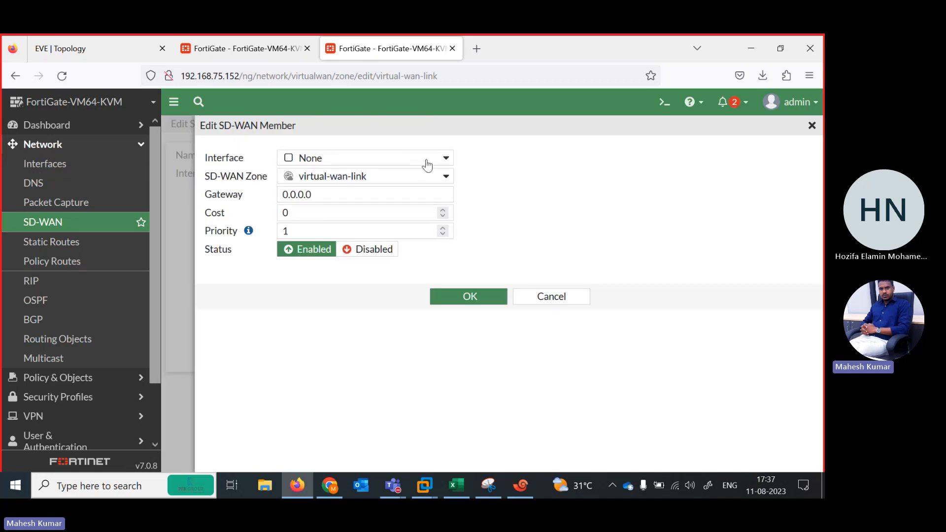
click(446, 159)
click(347, 275)
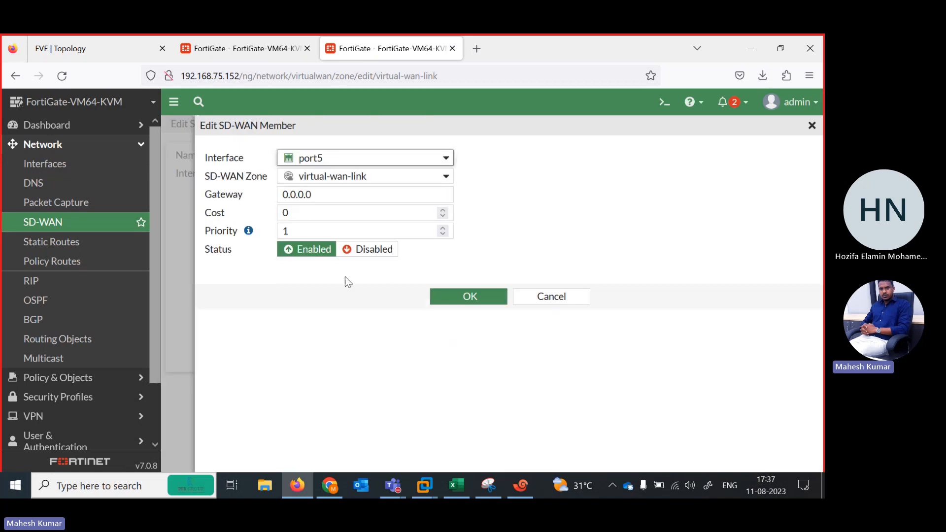
double_click(322, 199)
text(102.1.1.1)
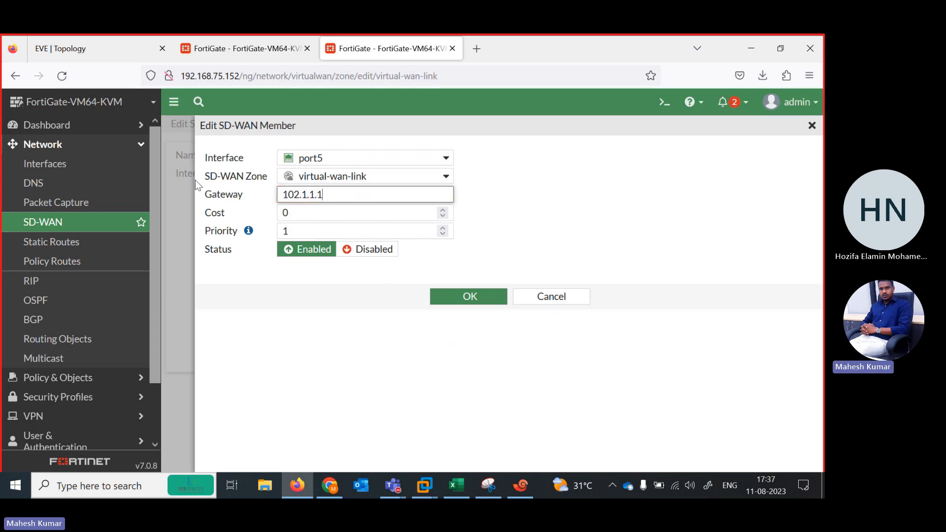
key(Tab)
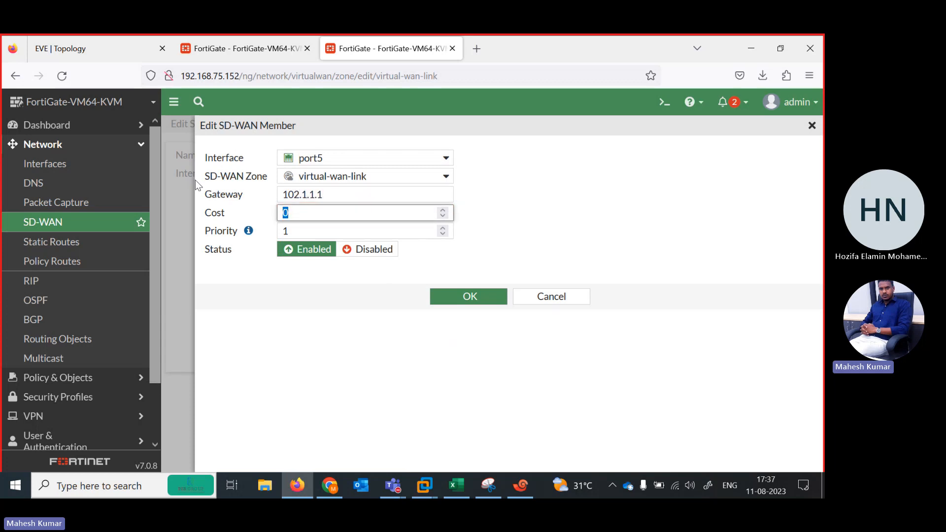
click(93, 49)
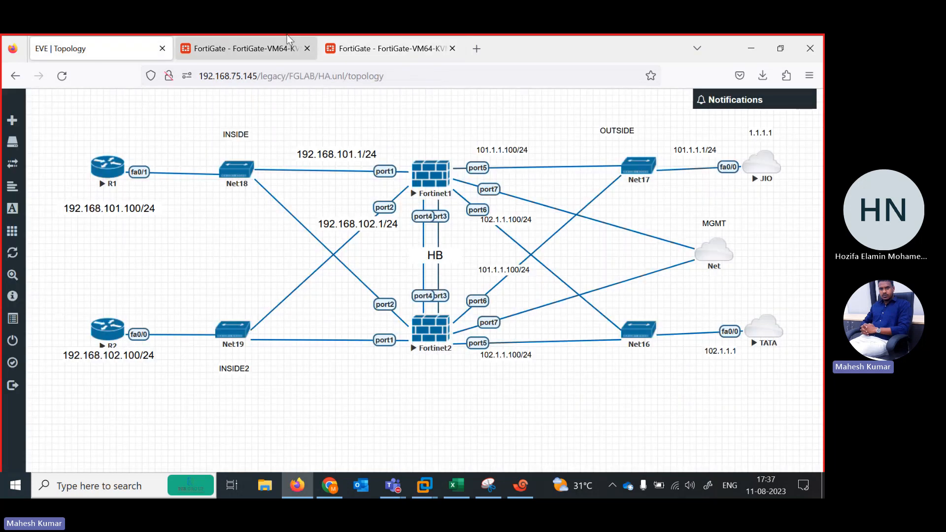
click(375, 49)
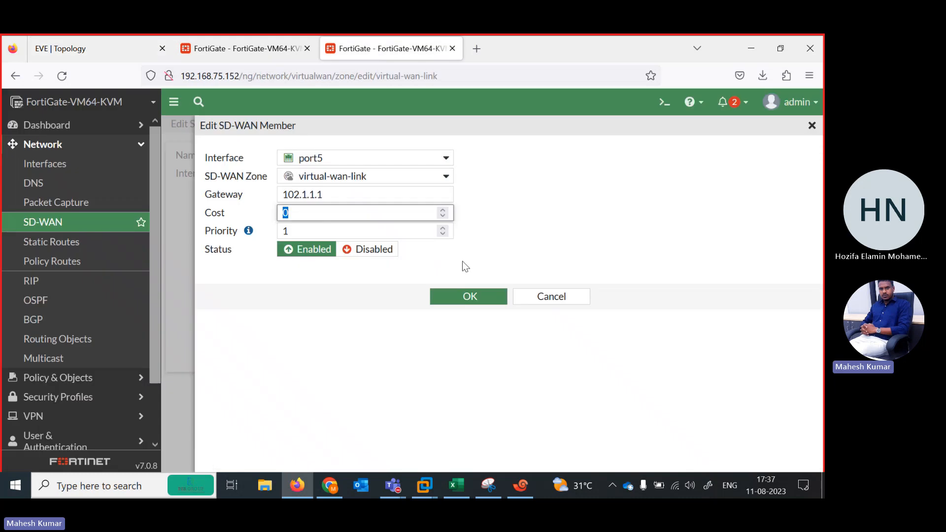
click(470, 297)
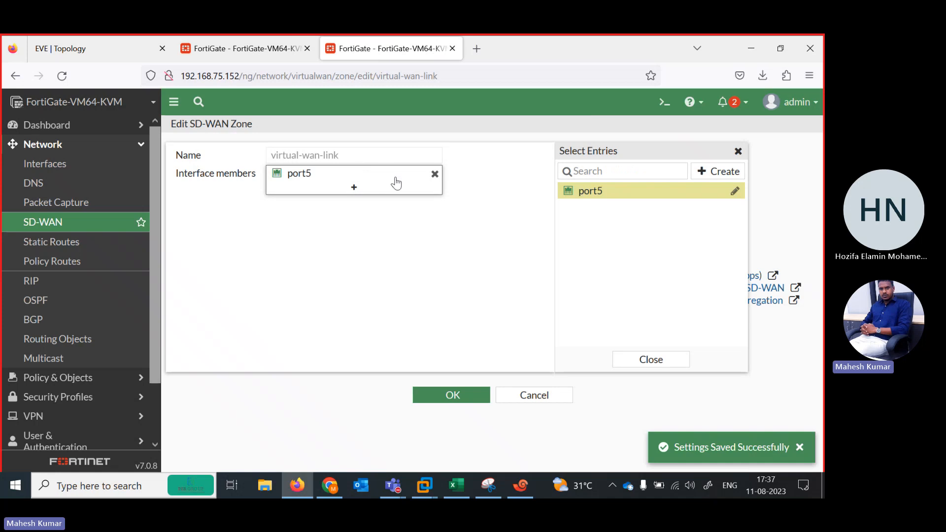
Create a second SD-WAN member for port6 in the virtual-wan-link zone with gateway 102.1.1.1.
click(720, 172)
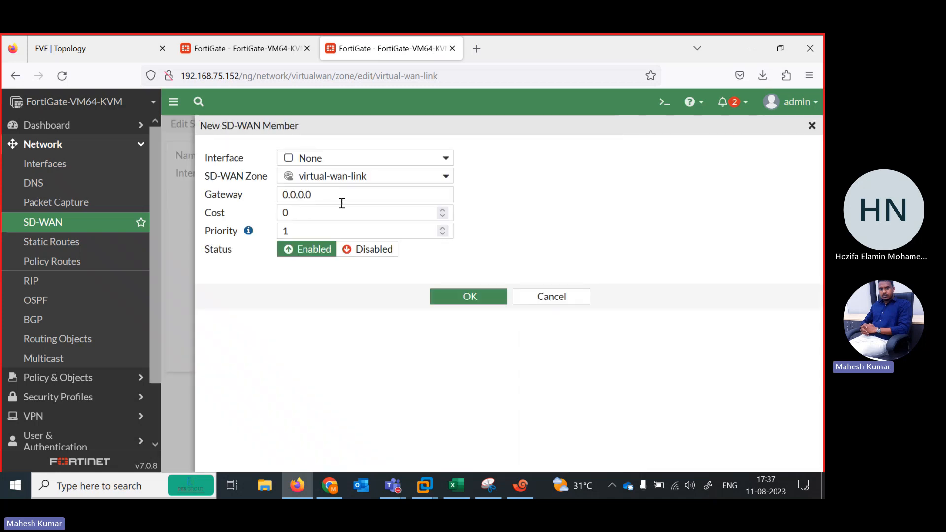
click(431, 158)
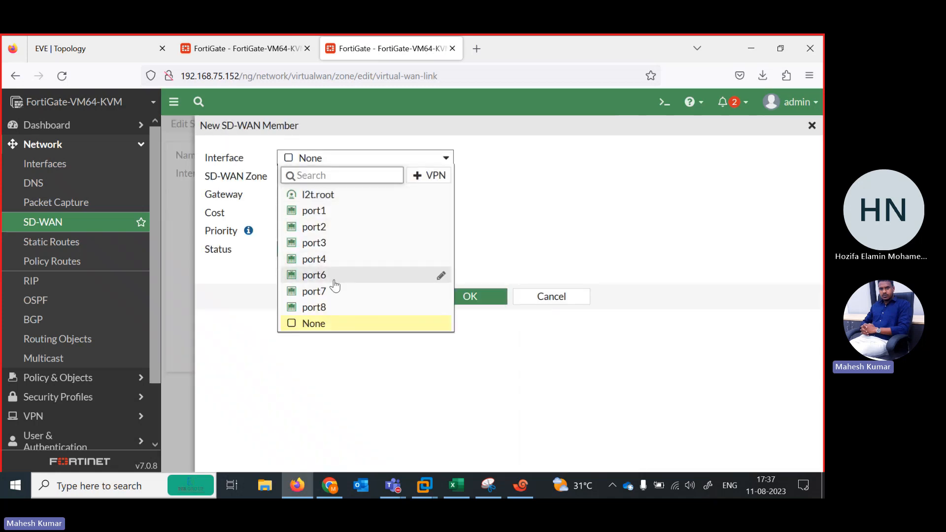
click(318, 275)
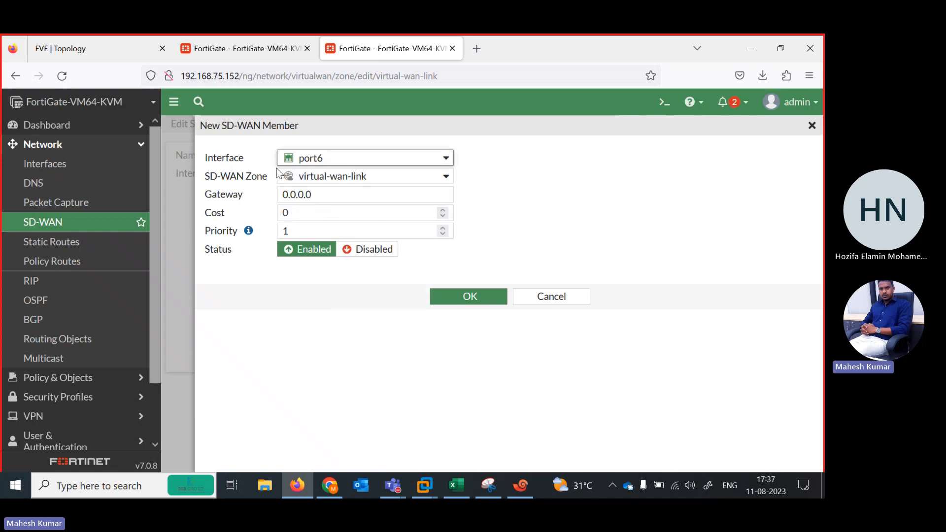
click(323, 194)
key(ctrl+a)
text(102.1.)
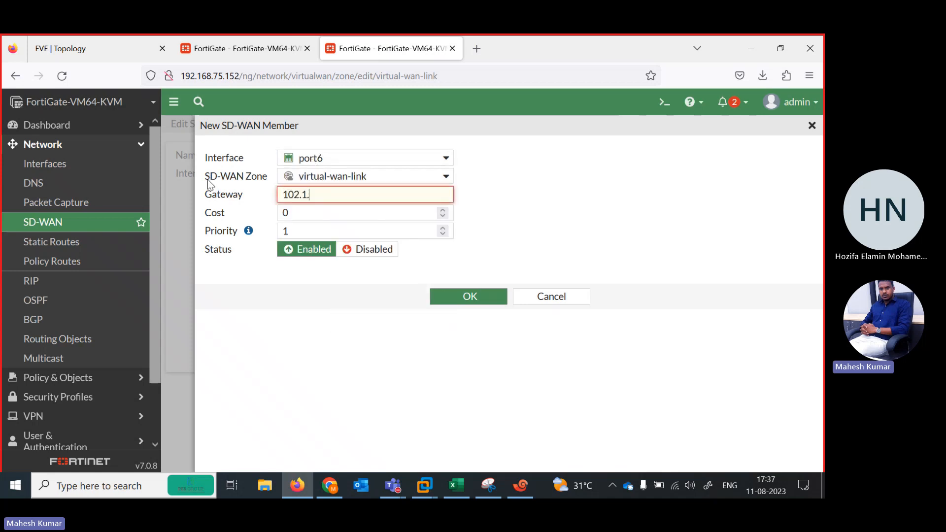
text(1.1)
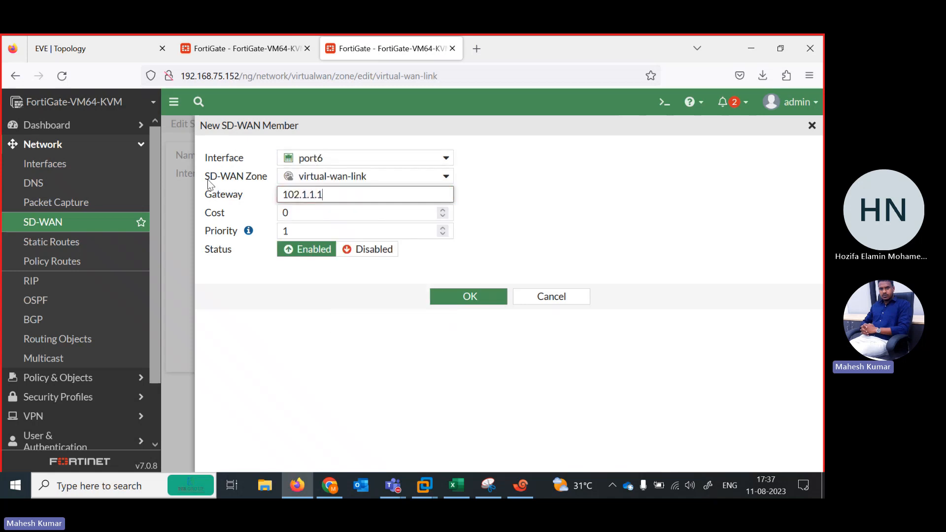
click(471, 305)
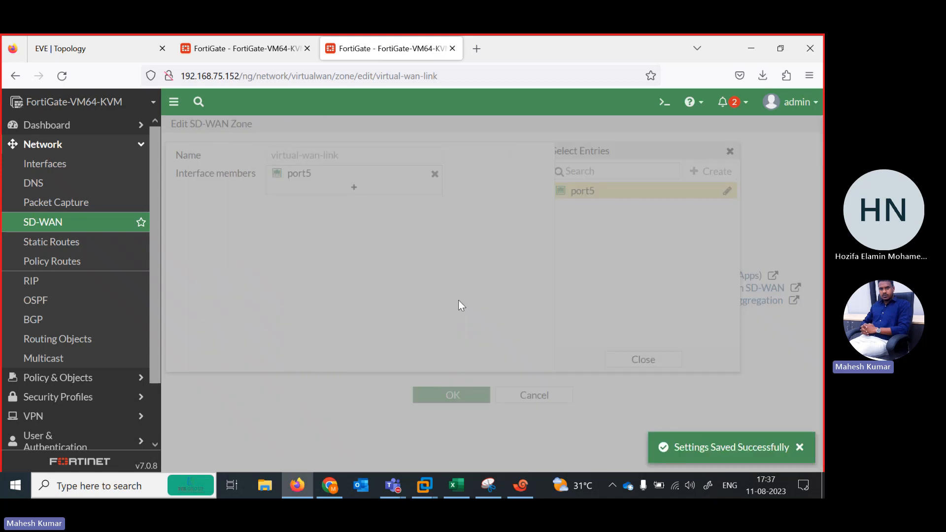
click(352, 188)
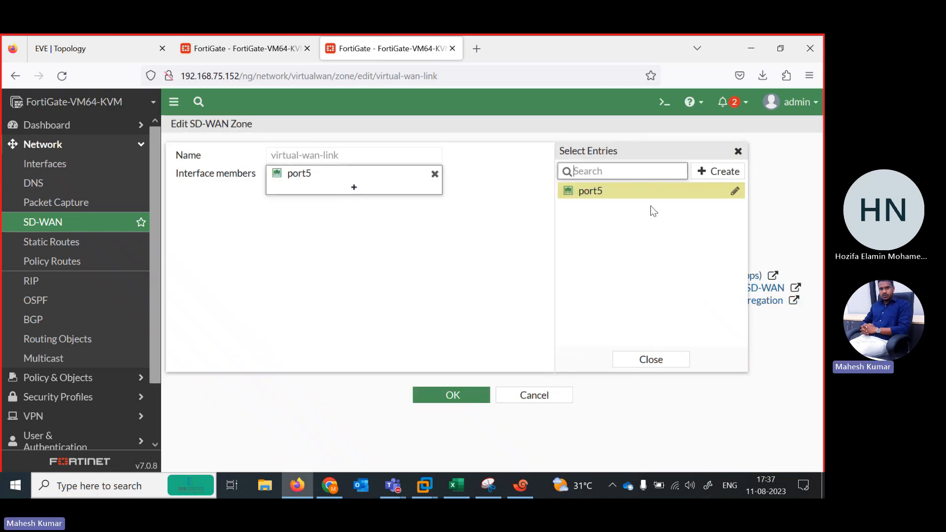
click(720, 171)
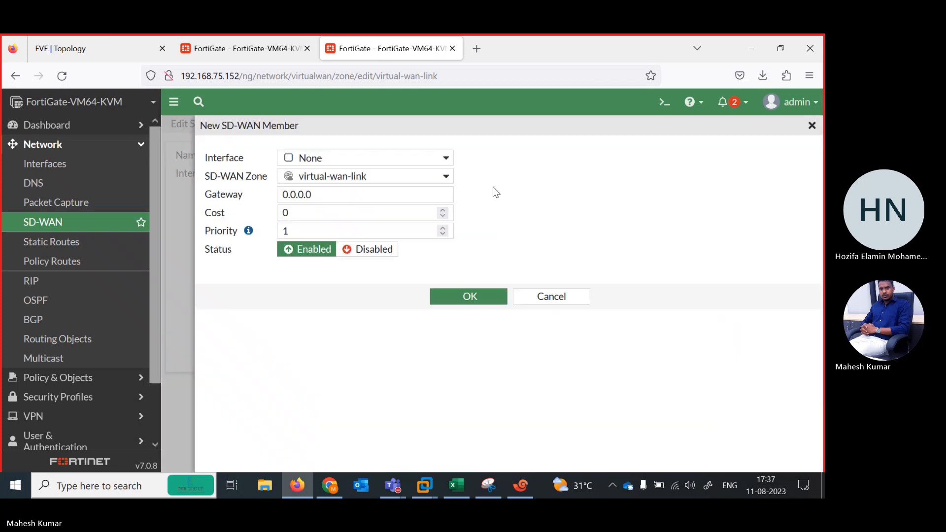
click(82, 49)
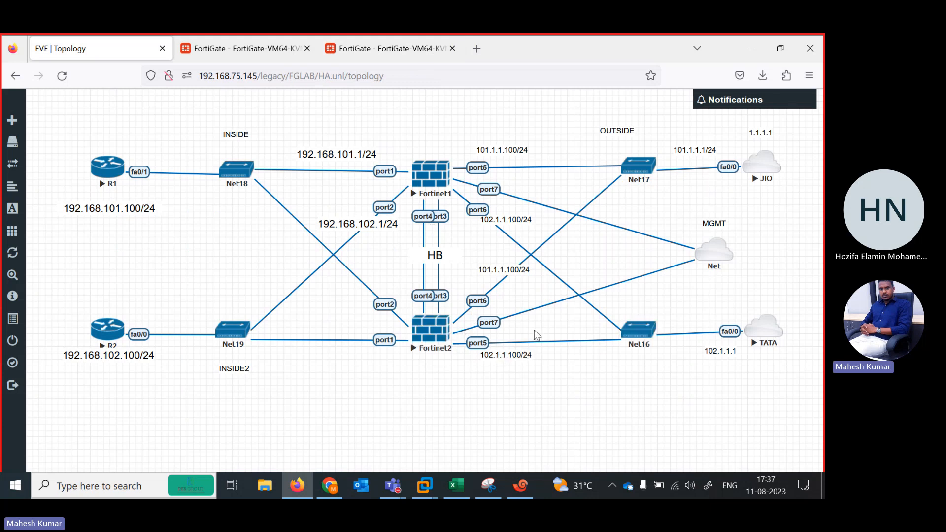
click(374, 49)
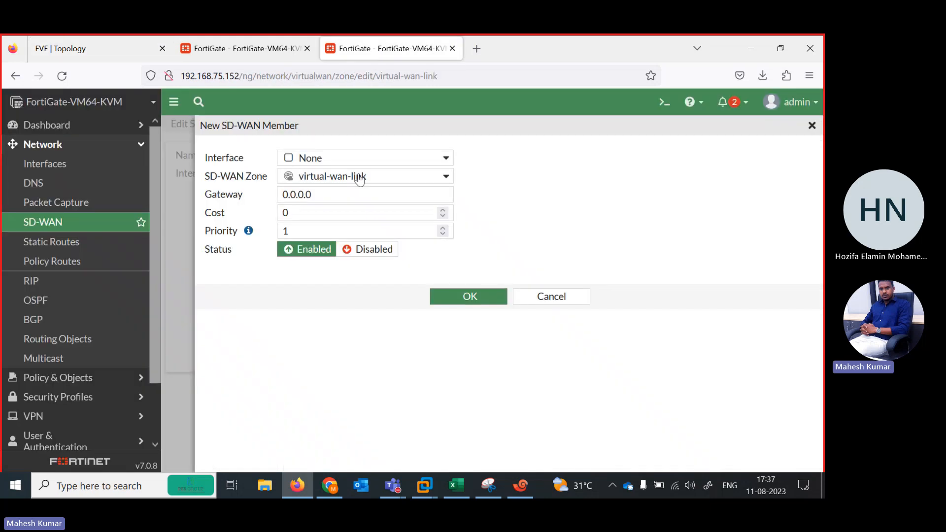
triple_click(321, 192)
text(101.1.1.1)
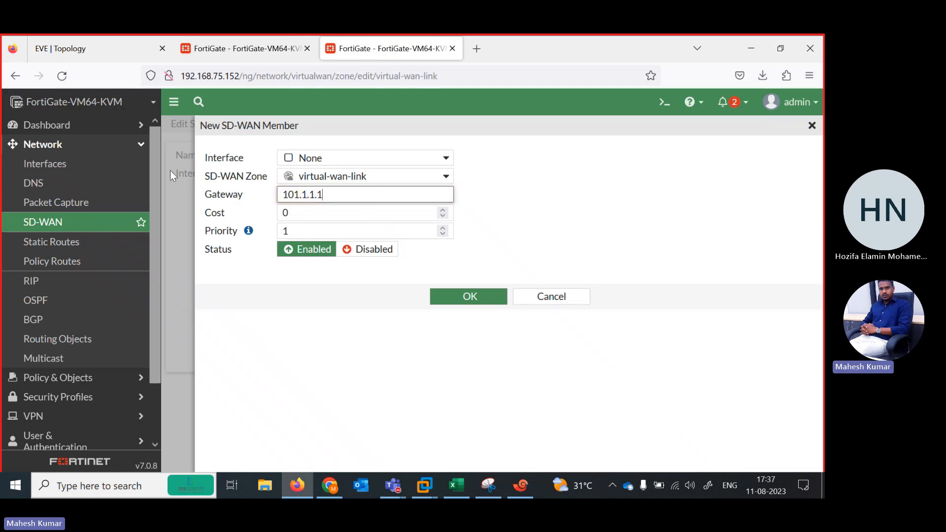
key(Tab)
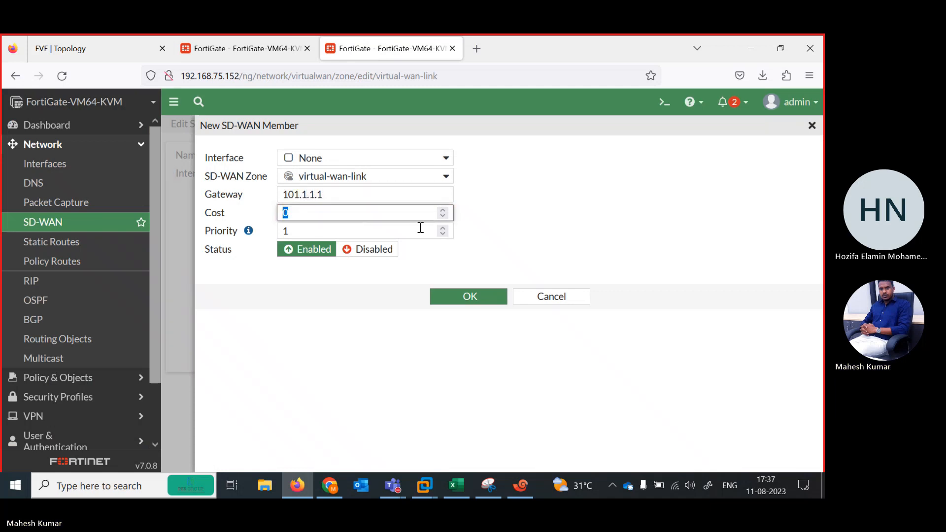
click(415, 158)
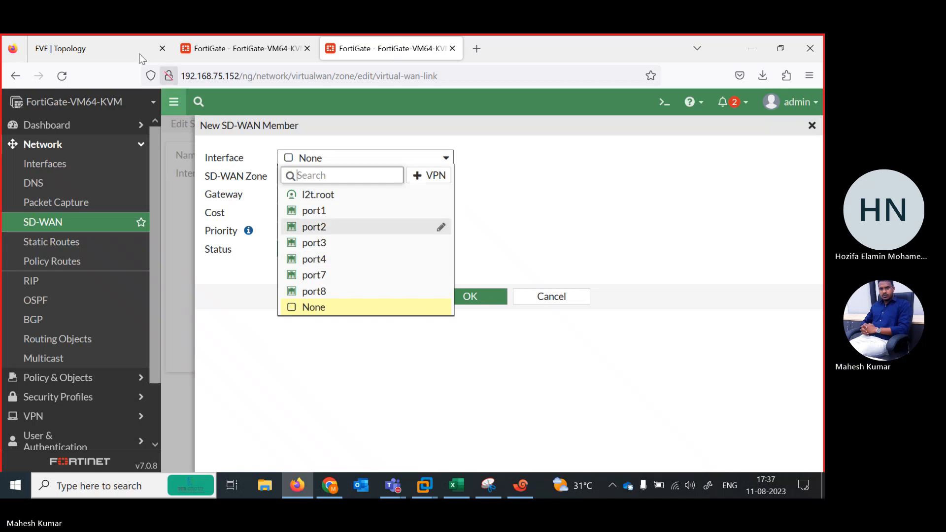
click(96, 49)
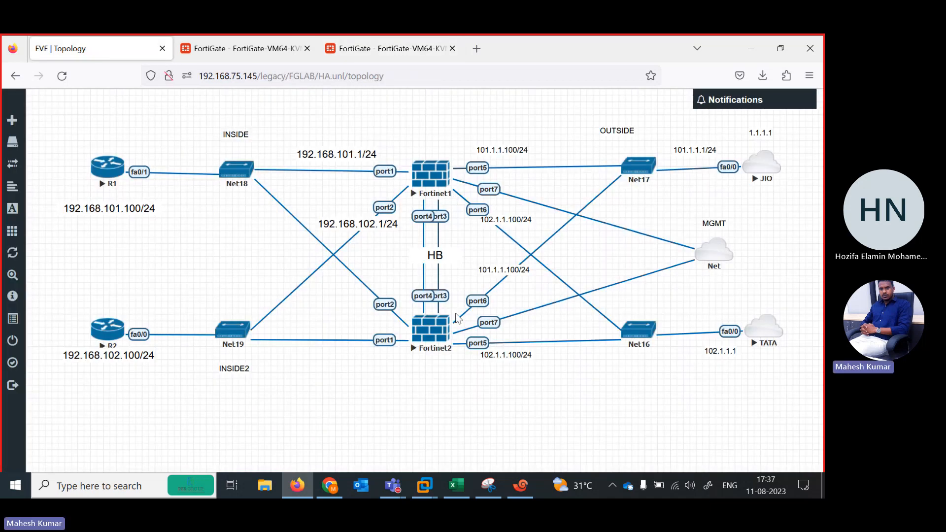
click(387, 48)
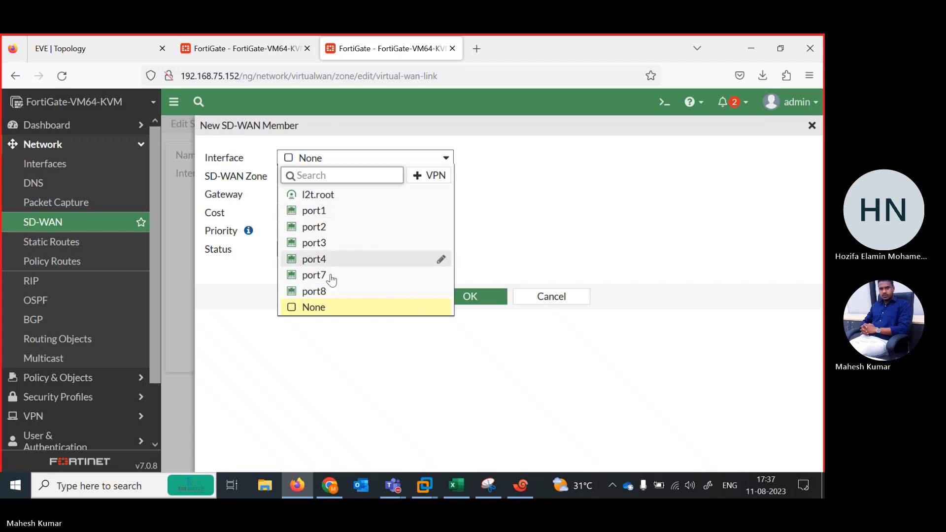
click(515, 262)
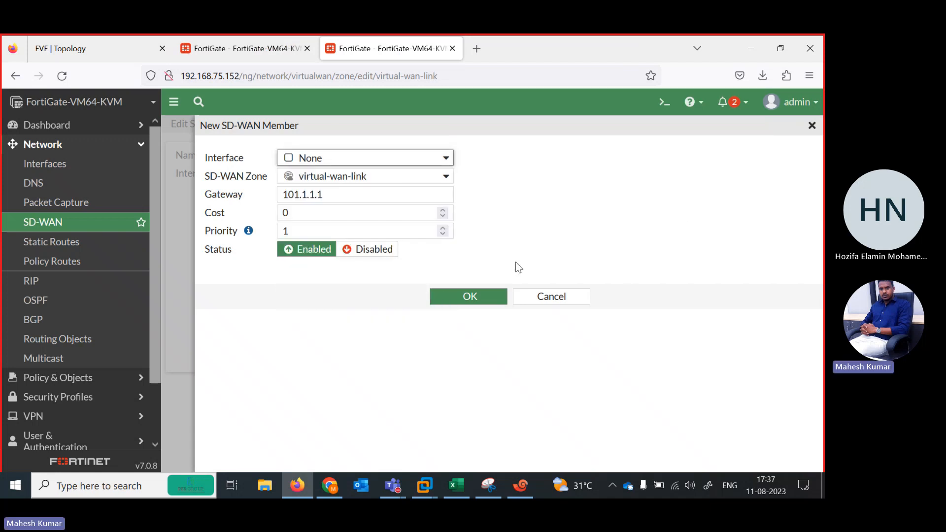
click(549, 296)
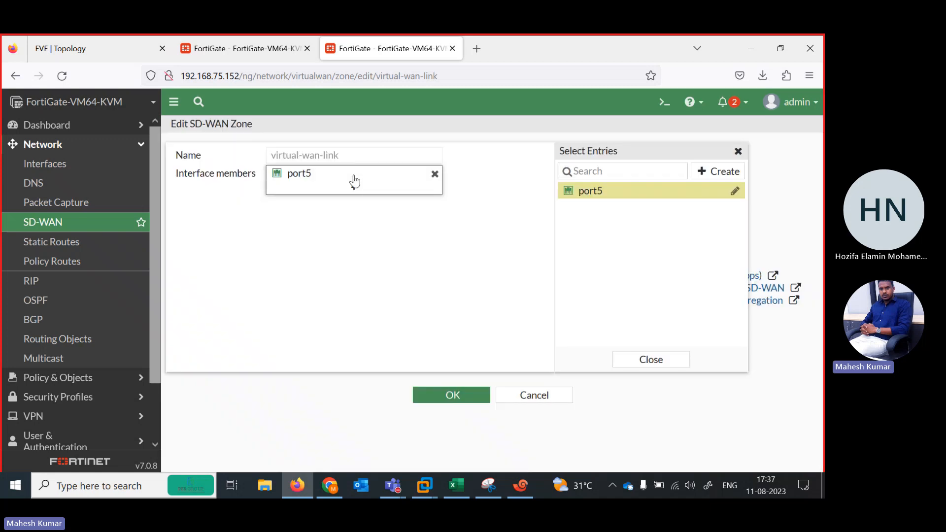
click(436, 175)
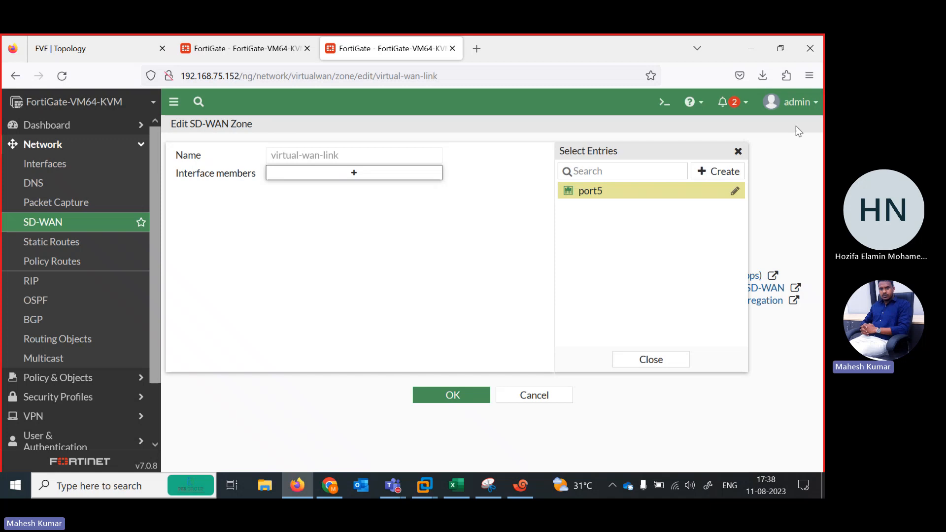
click(739, 154)
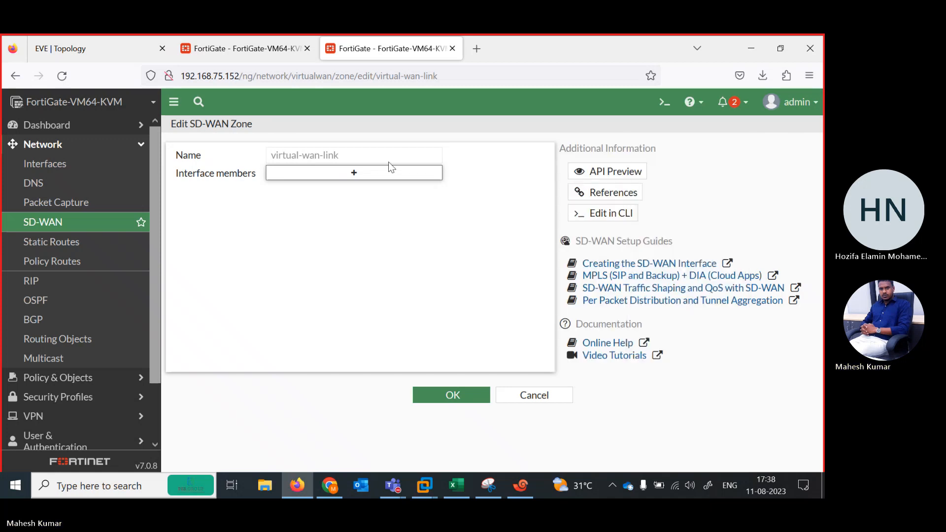
click(321, 172)
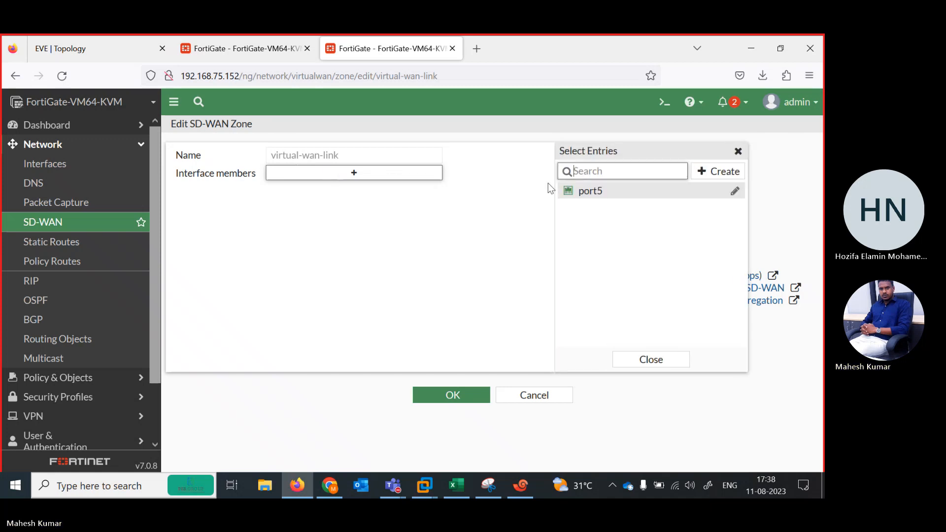
click(717, 172)
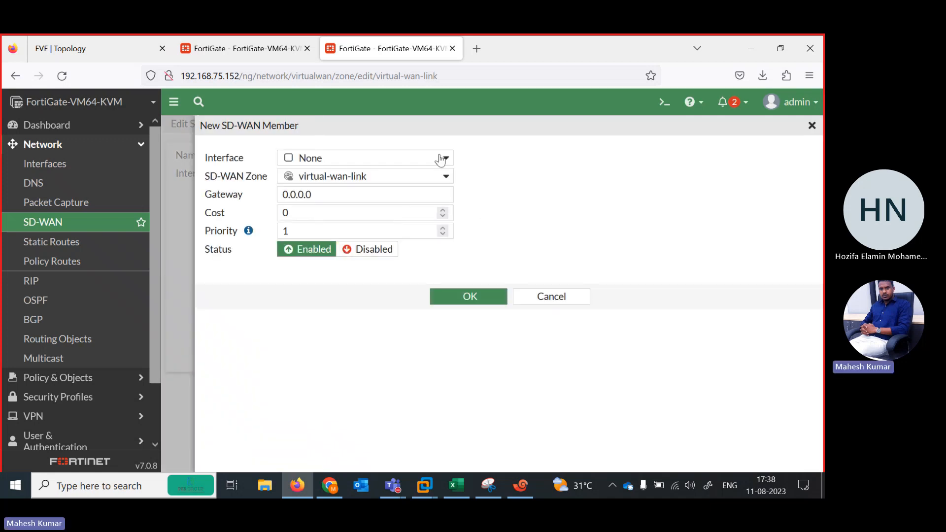
click(440, 158)
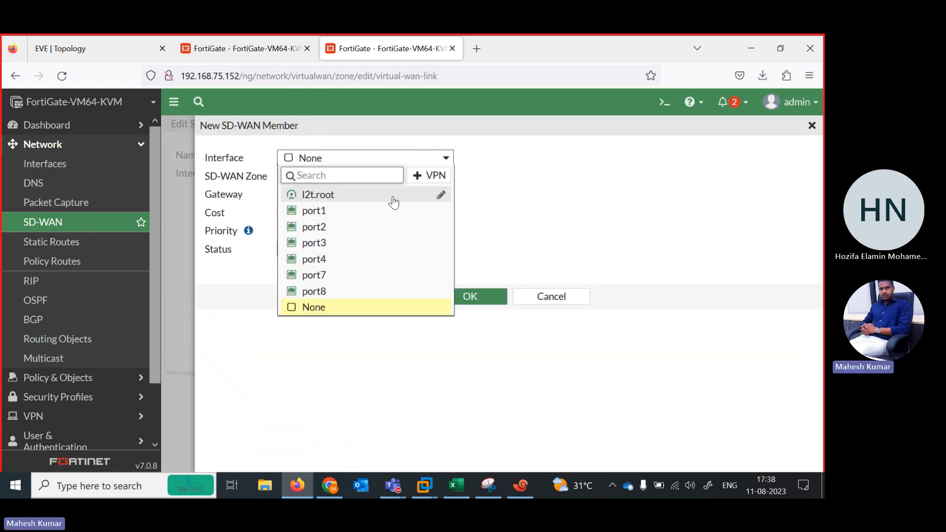
click(552, 295)
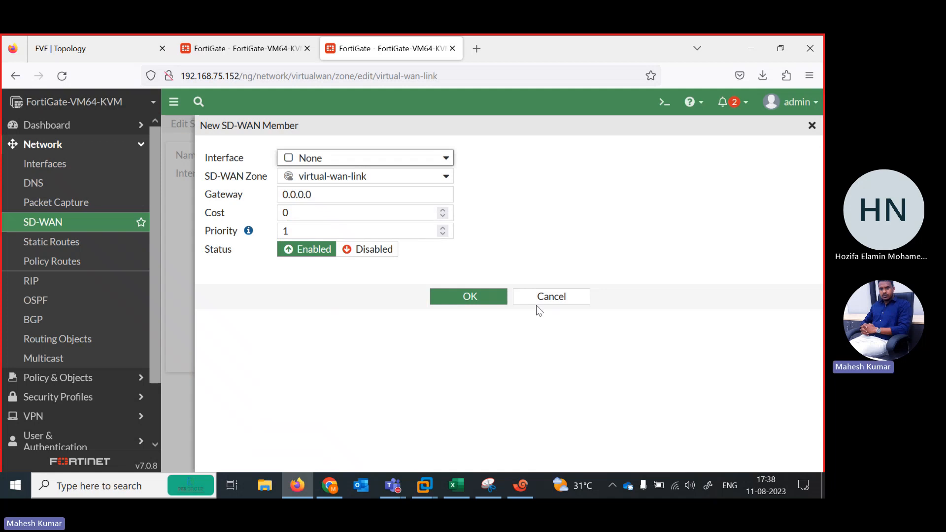
click(540, 301)
click(521, 397)
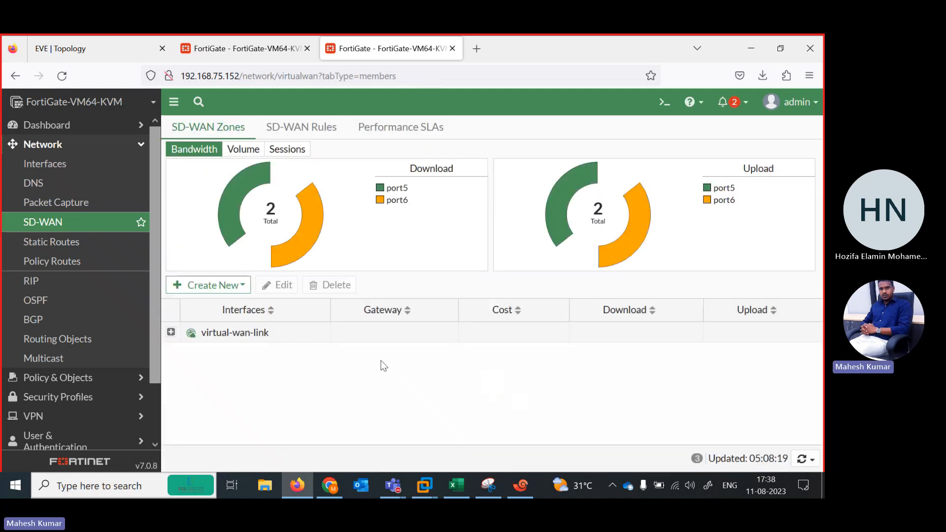
Check the outside links in the EVE-NG topology and set the port6 member's gateway to 101.1.1.1 on the FortiGate at 192.168.75.152.
click(171, 333)
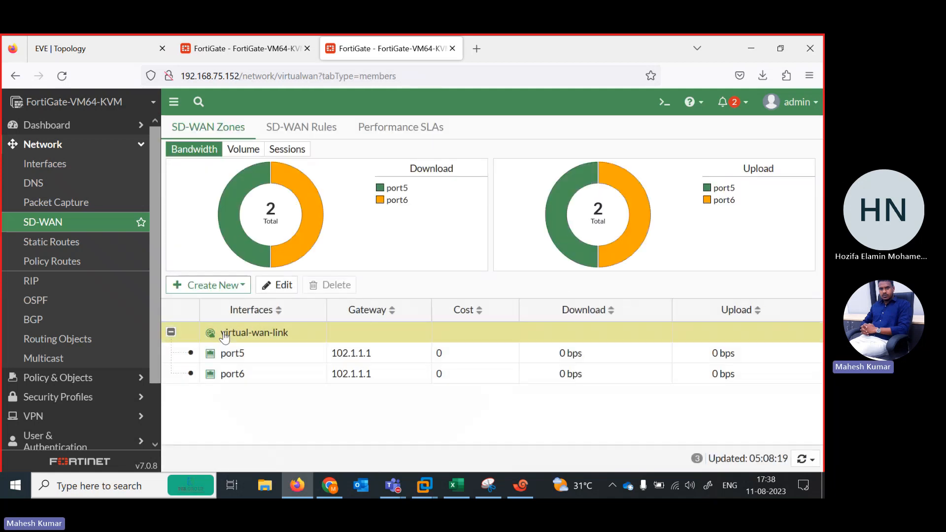
click(243, 357)
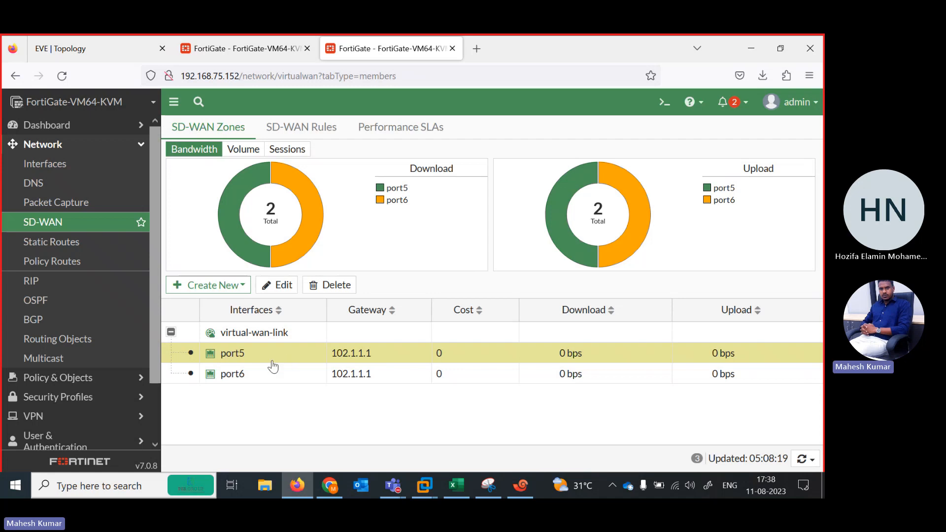
click(86, 47)
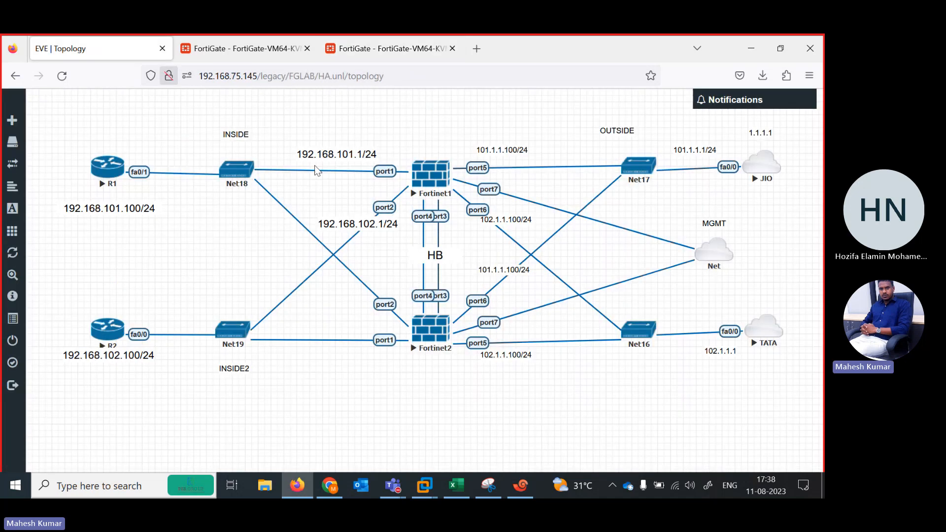
click(372, 44)
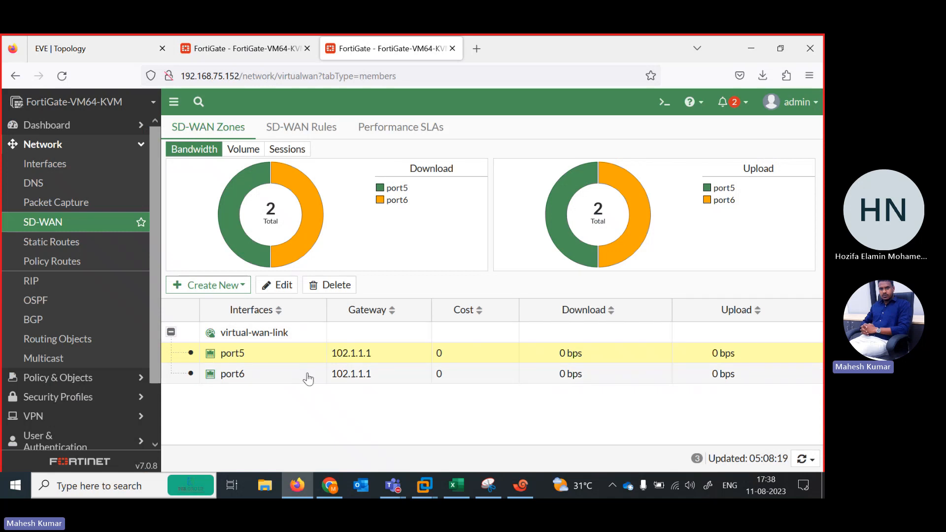
double_click(285, 377)
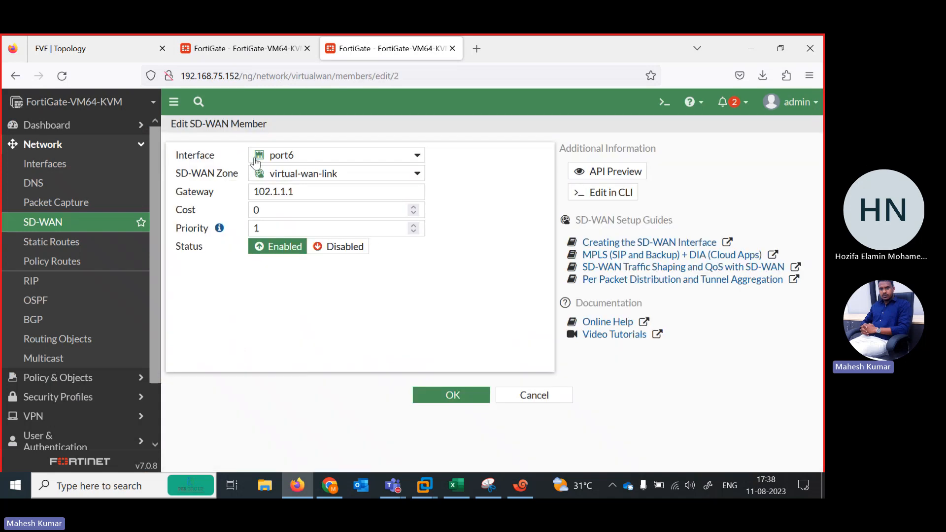
click(272, 192)
key(BackSpace)
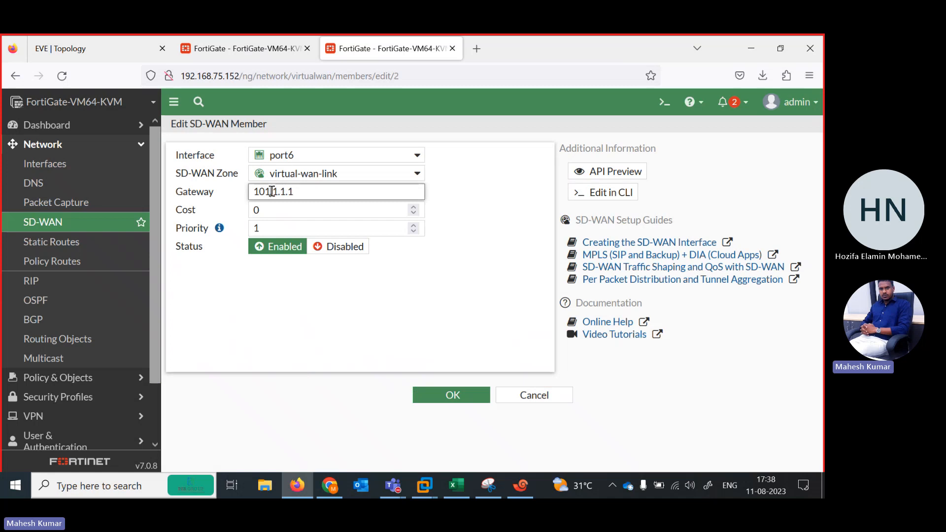
click(454, 395)
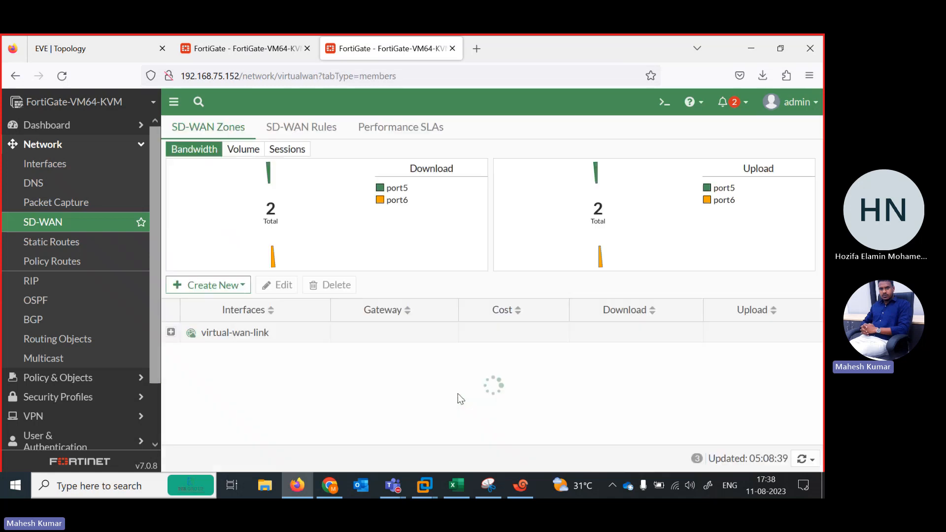
On the FortiGate at 192.168.75.153, create a static route for 0.0.0.0/0.0.0.0 through the virtual-wan-link interface.
click(242, 48)
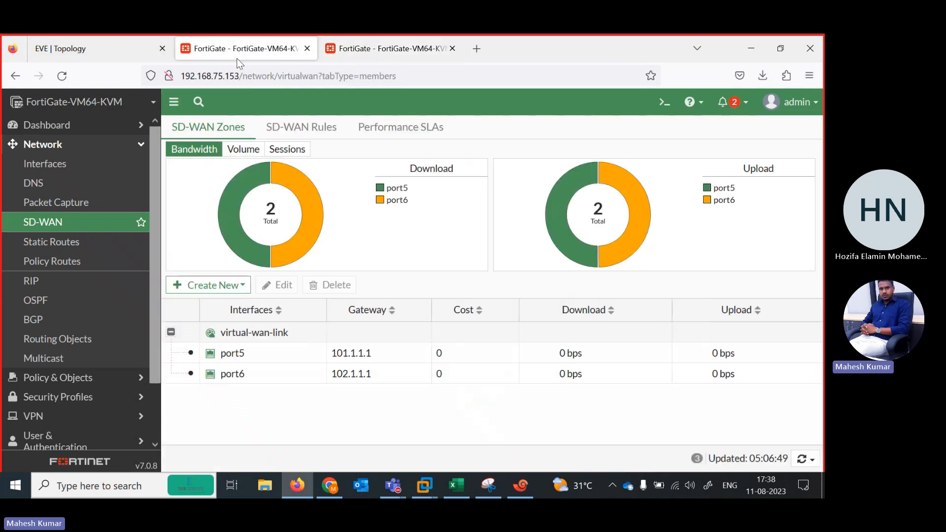
click(120, 49)
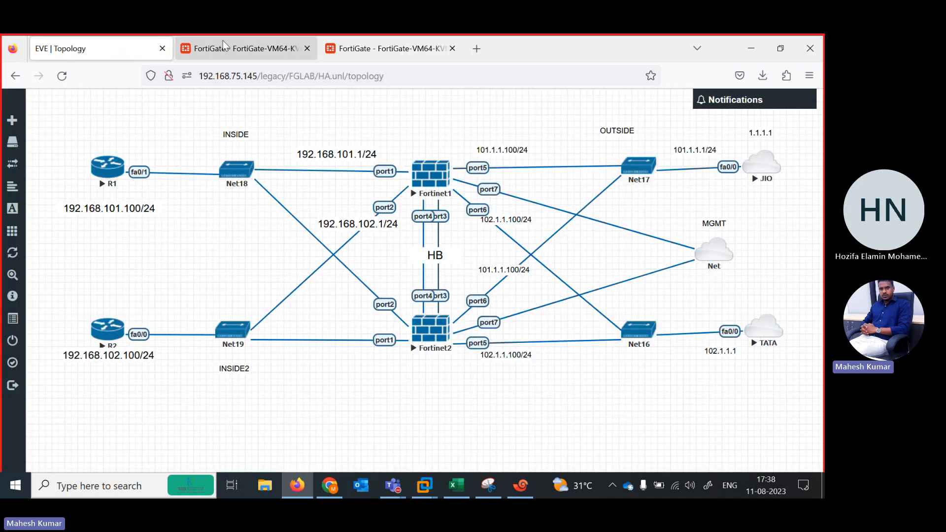
click(241, 49)
click(52, 242)
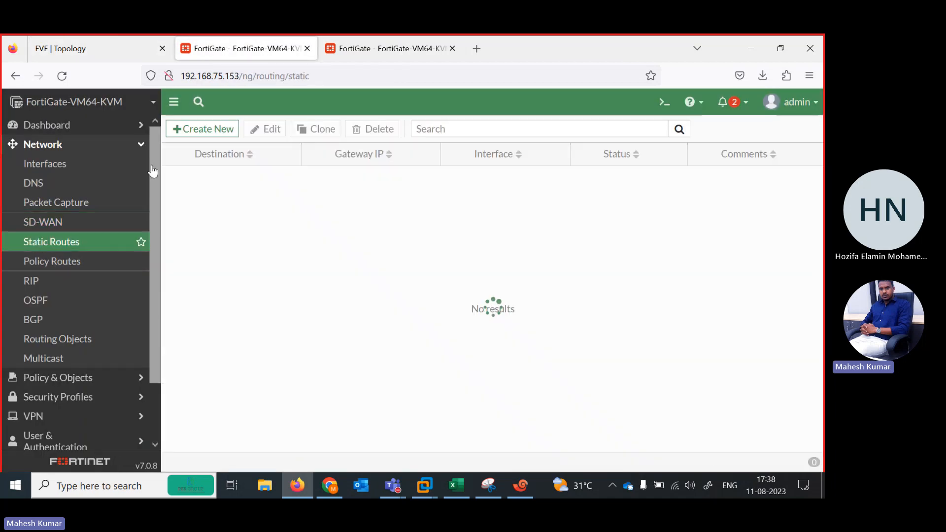
click(205, 128)
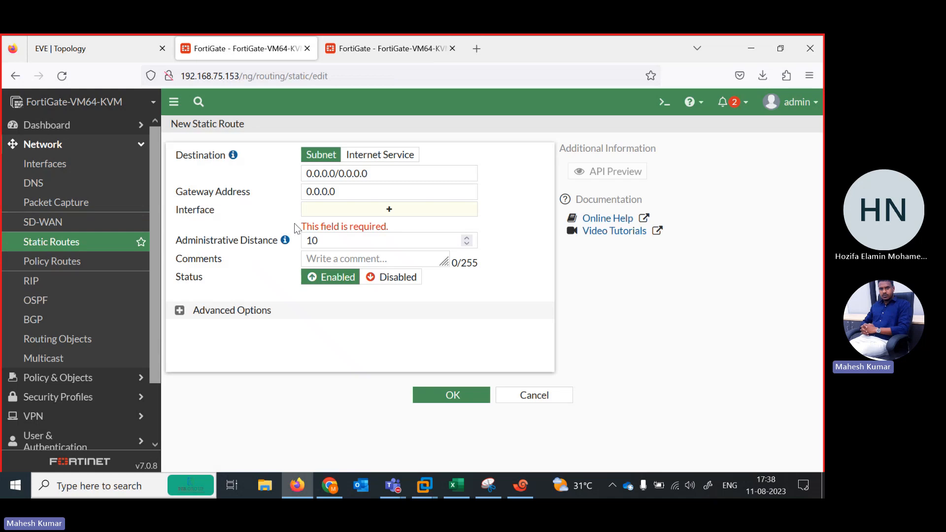
click(397, 212)
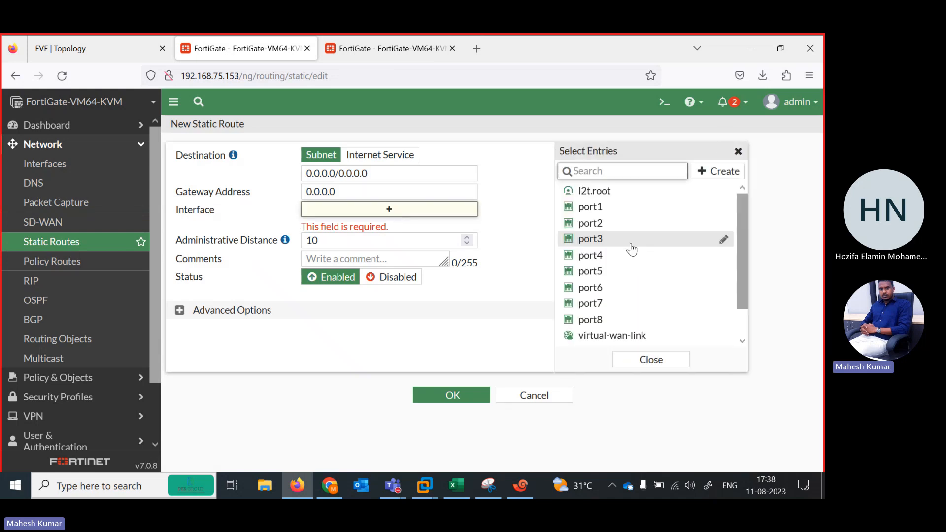
click(598, 337)
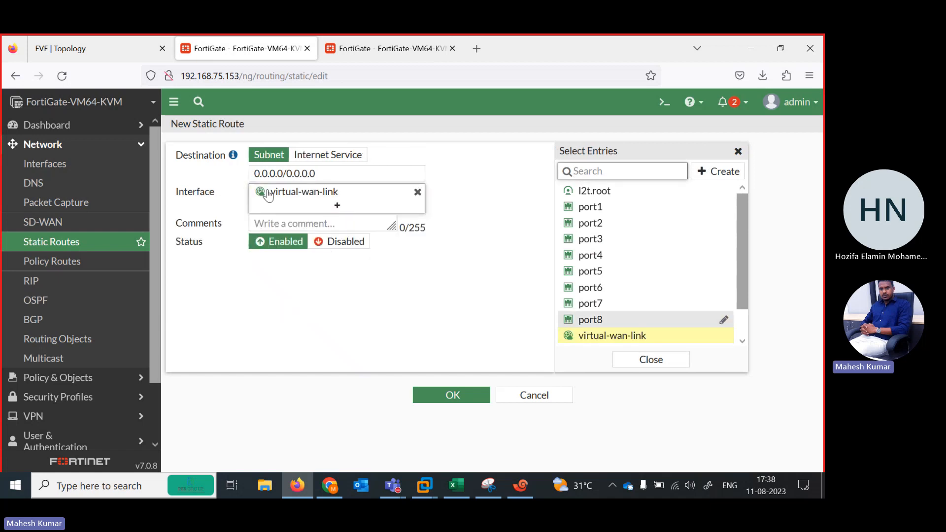
mouse_move(279, 193)
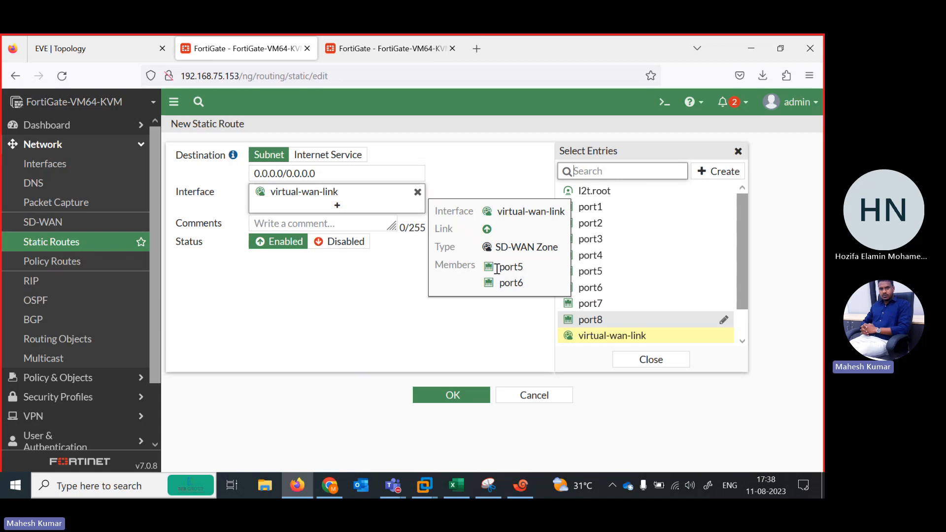
click(444, 399)
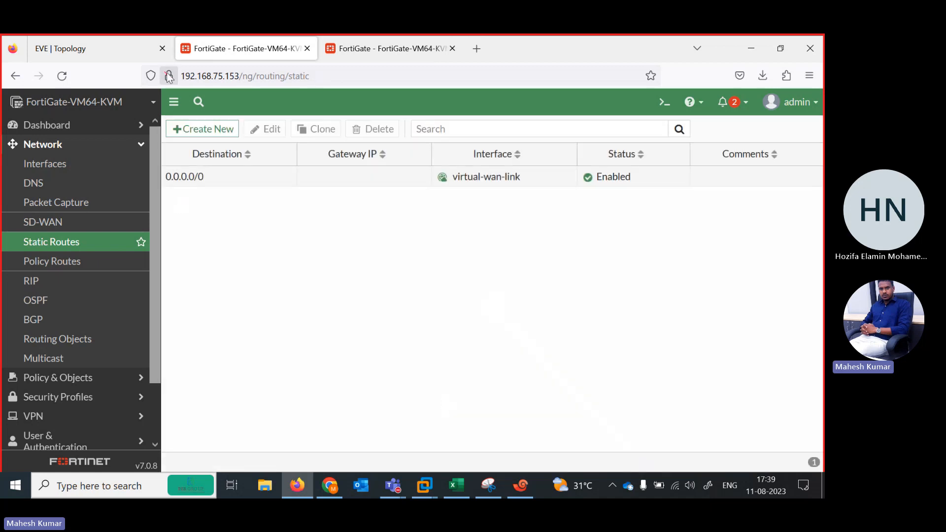
drag(152, 177, 154, 232)
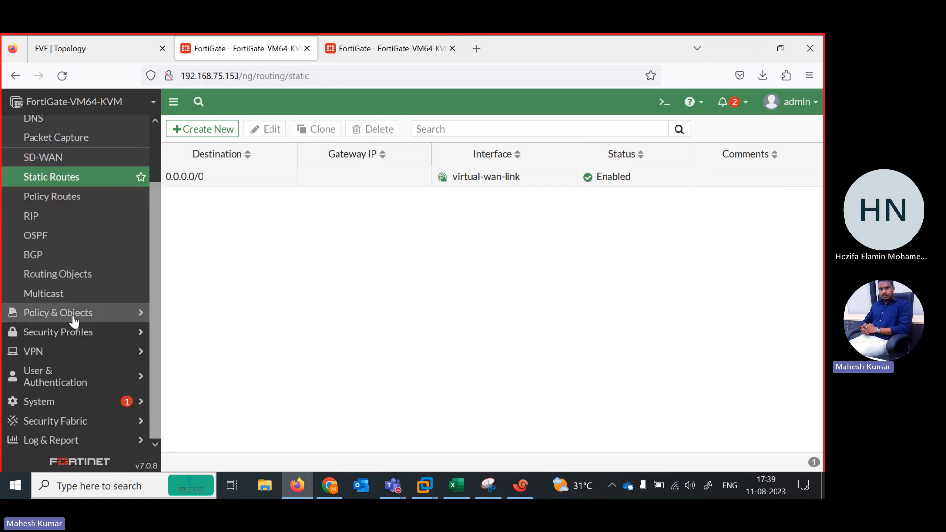
click(74, 318)
click(85, 143)
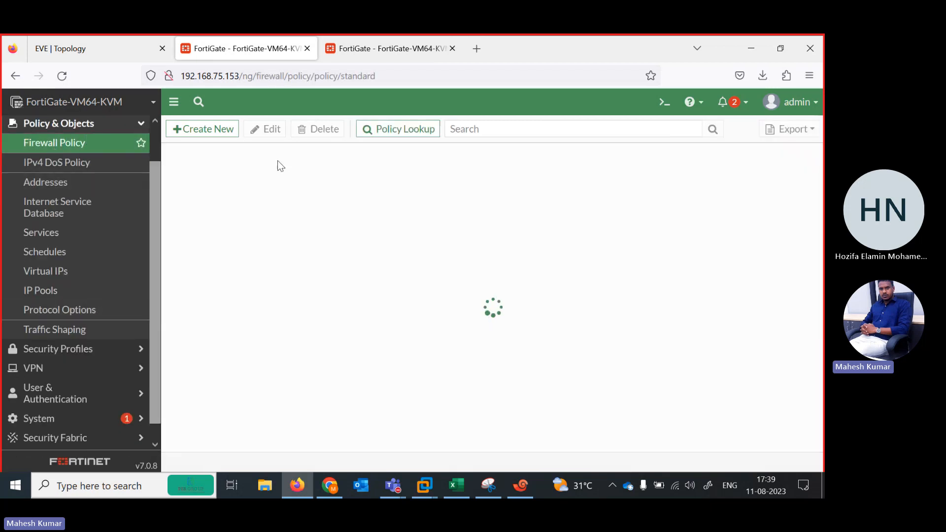
click(108, 49)
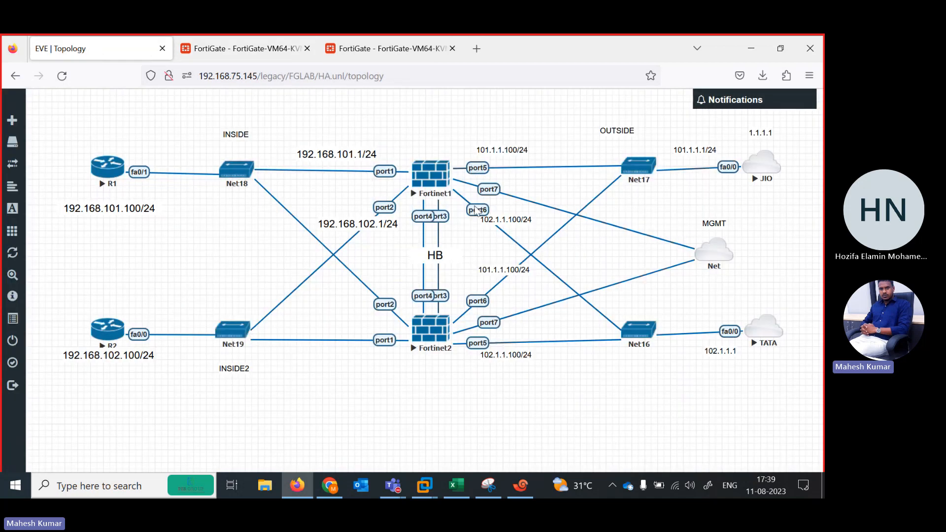
click(257, 55)
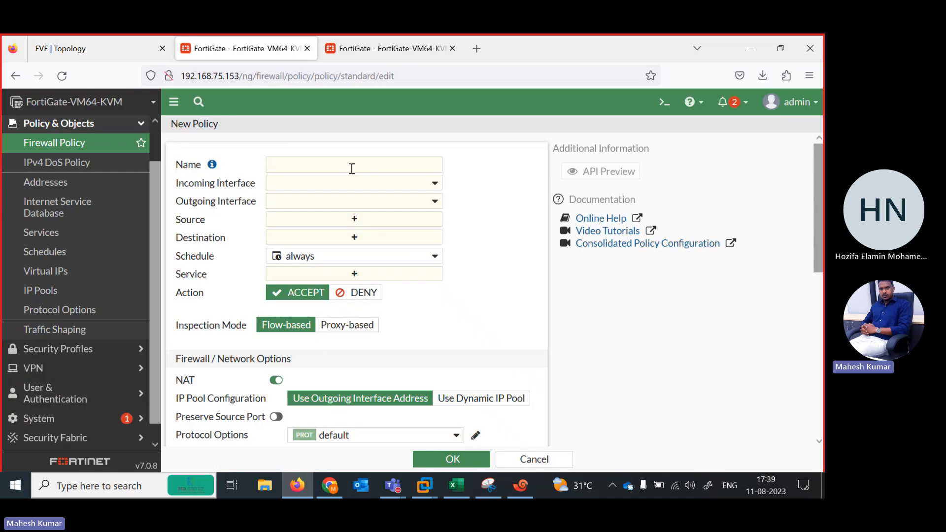
click(352, 169)
text(HA)
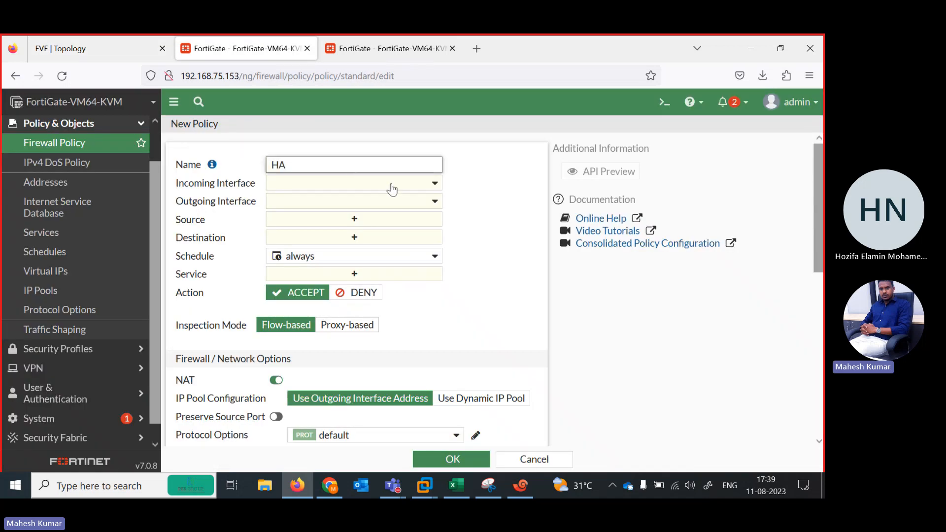
click(390, 185)
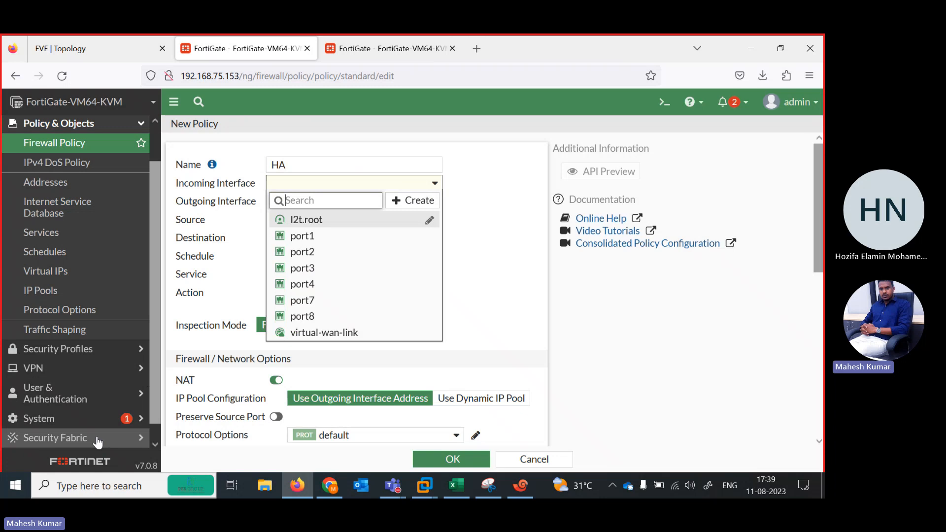
Enable Multiple Interface Policies in the FortiGate's feature visibility settings and apply the change.
click(64, 419)
click(64, 422)
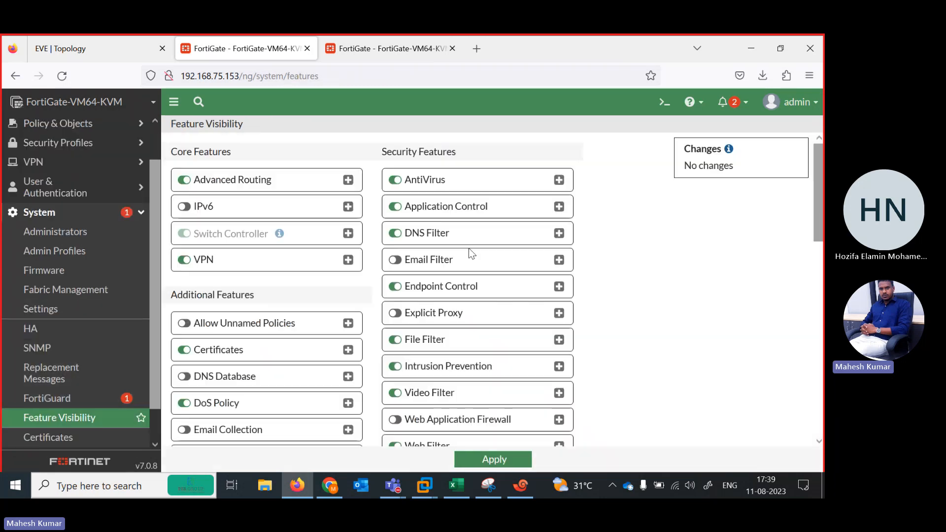
scroll(493, 290, down, 5)
click(313, 381)
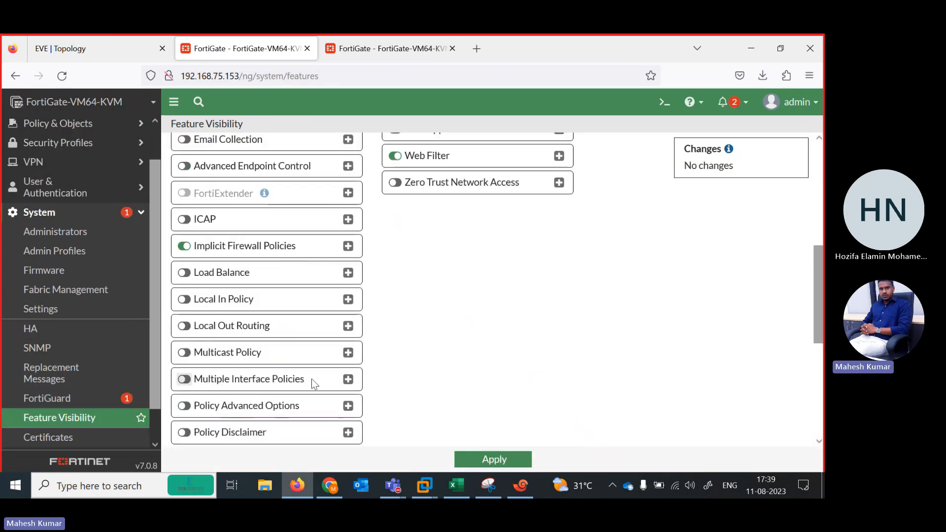
click(491, 459)
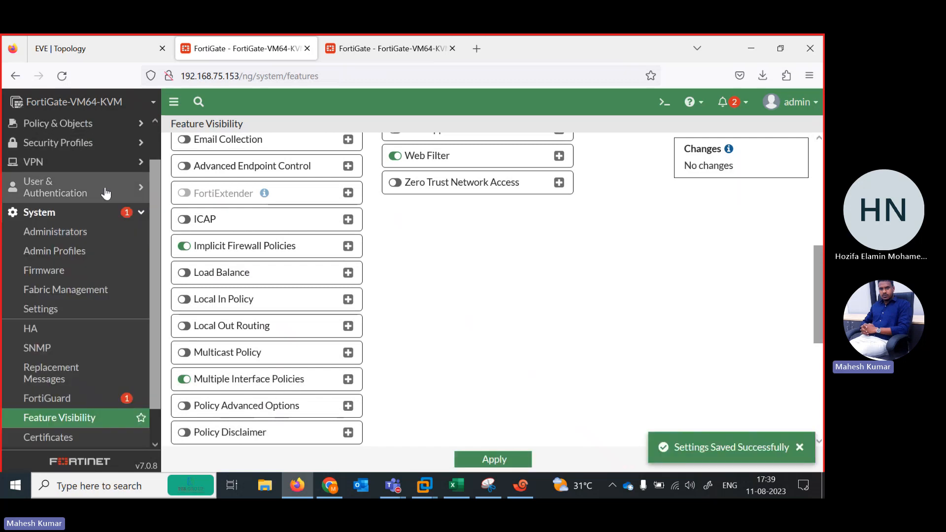
Start a new firewall policy named HA with port1 and port2 as incoming interfaces, checking the inside links in the EVE-NG topology.
click(62, 126)
click(55, 143)
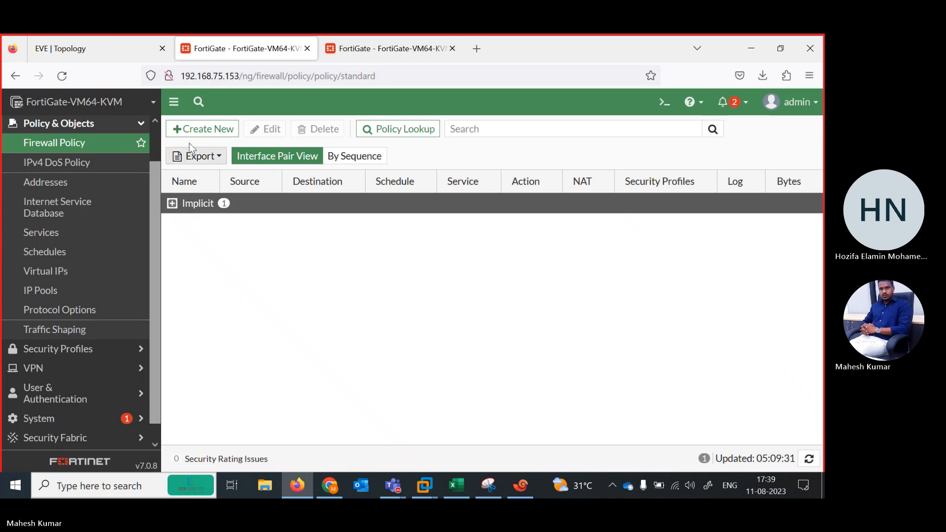
click(195, 129)
click(316, 164)
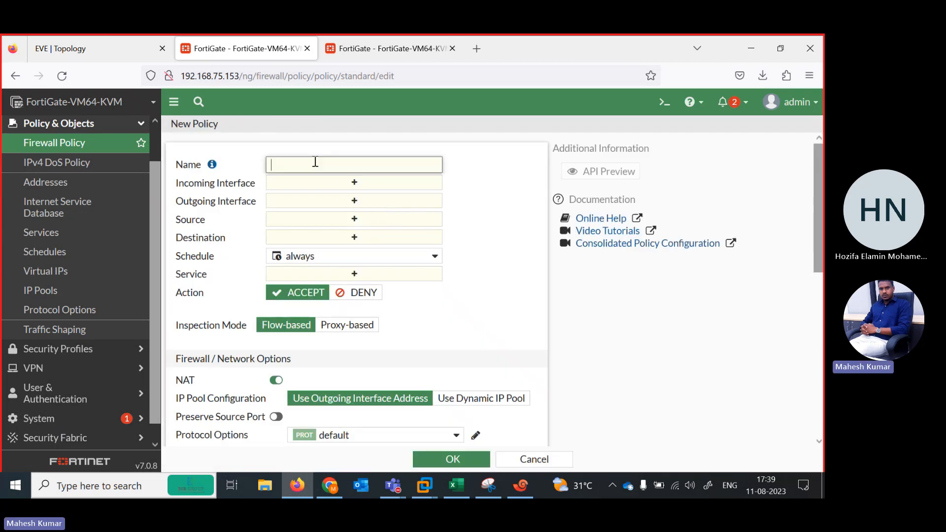
click(355, 183)
click(129, 48)
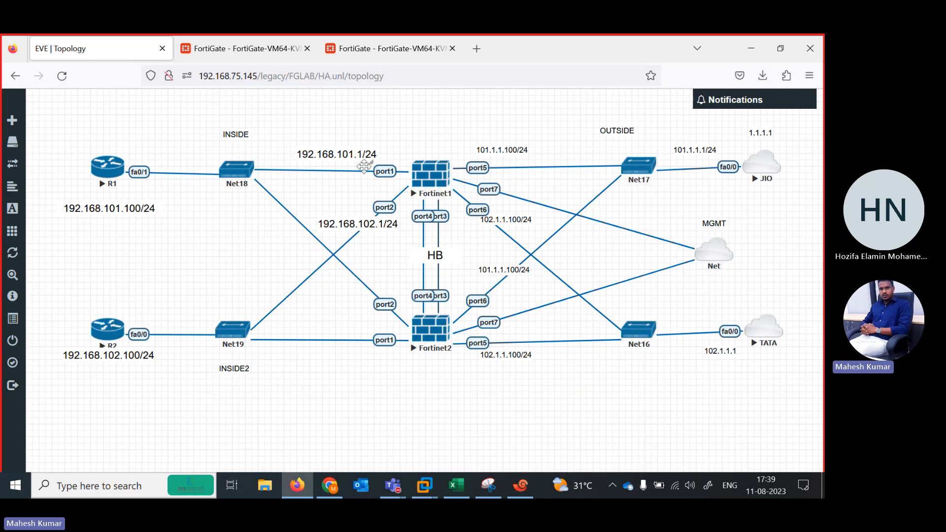
click(276, 49)
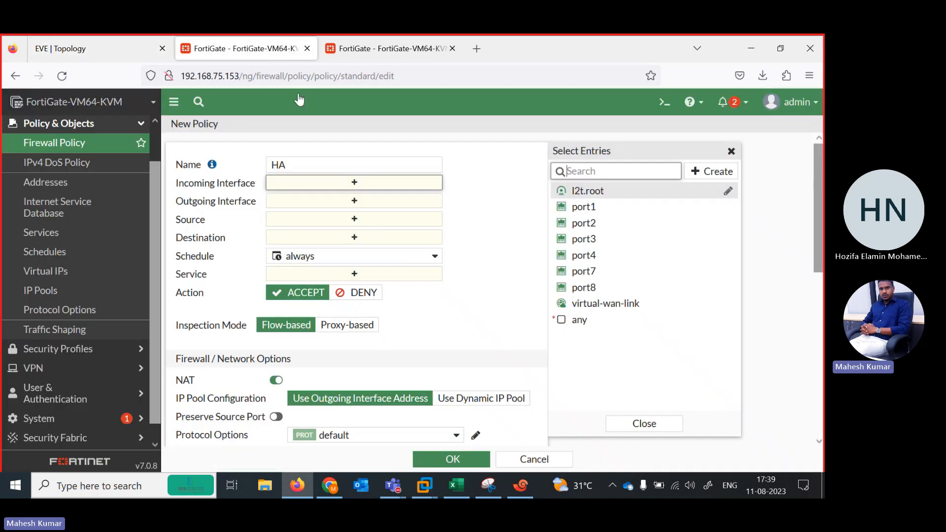
click(594, 207)
click(601, 225)
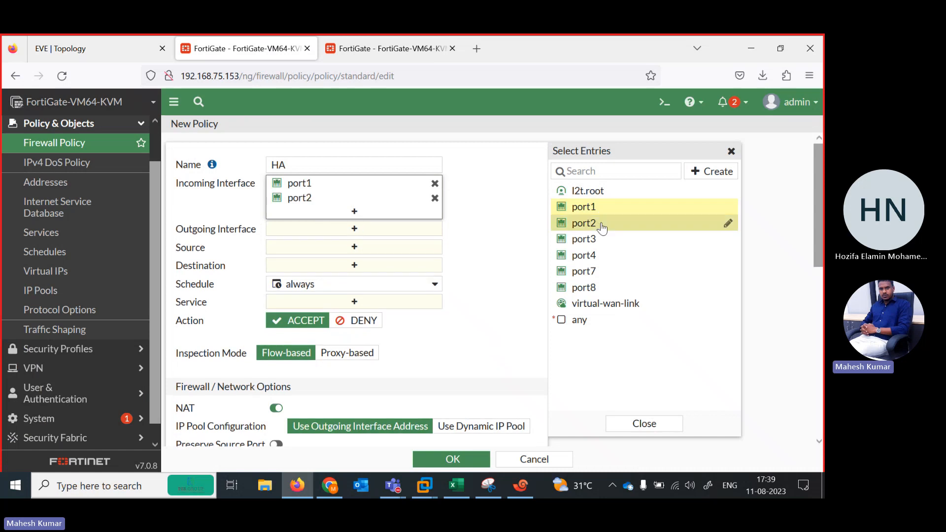
Set the HA policy's outgoing interface to virtual-wan-link and inspect the zone's members.
click(402, 231)
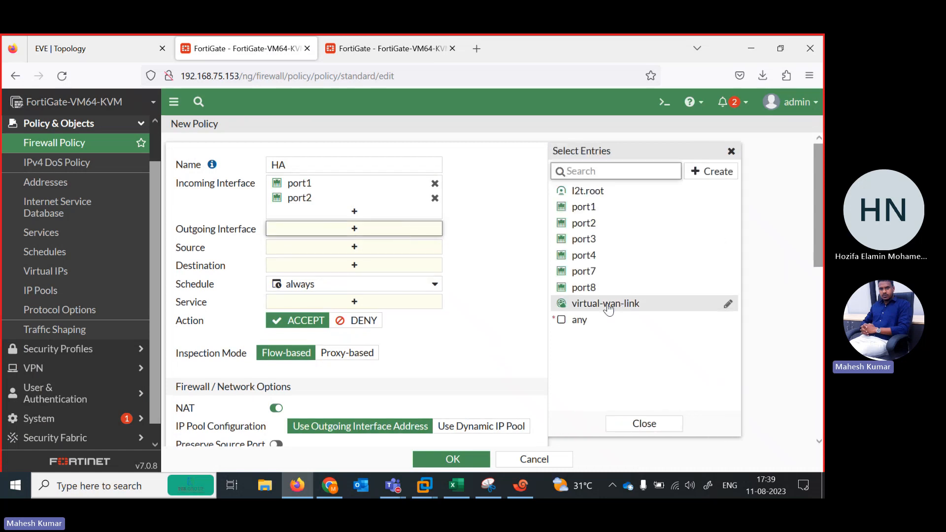
click(601, 304)
mouse_move(318, 237)
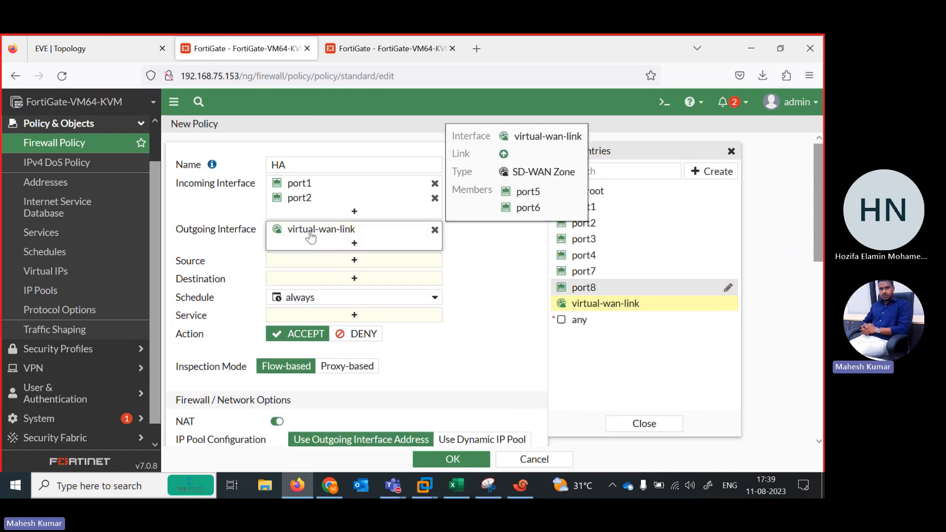
click(412, 254)
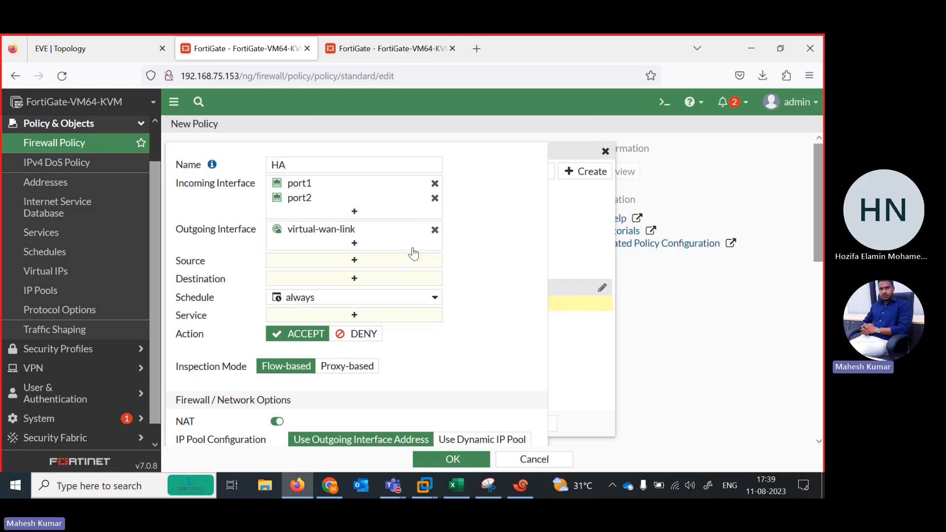
Set the HA policy's source and destination to all and its service to ALL, and save the policy.
click(355, 261)
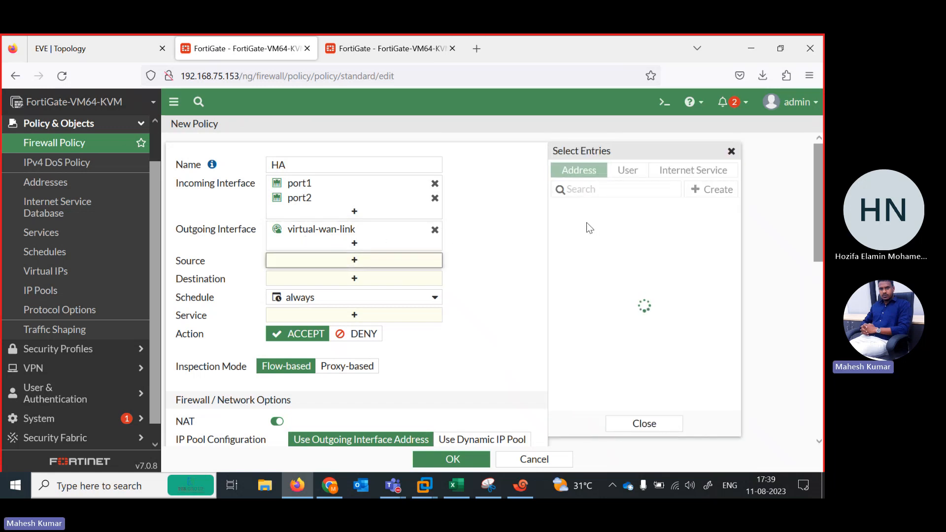
click(572, 222)
click(394, 292)
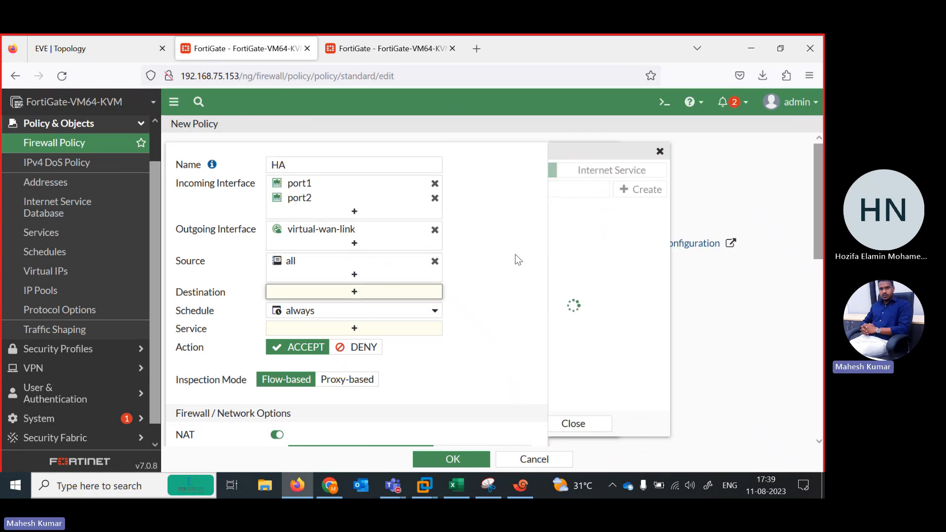
click(599, 228)
click(364, 343)
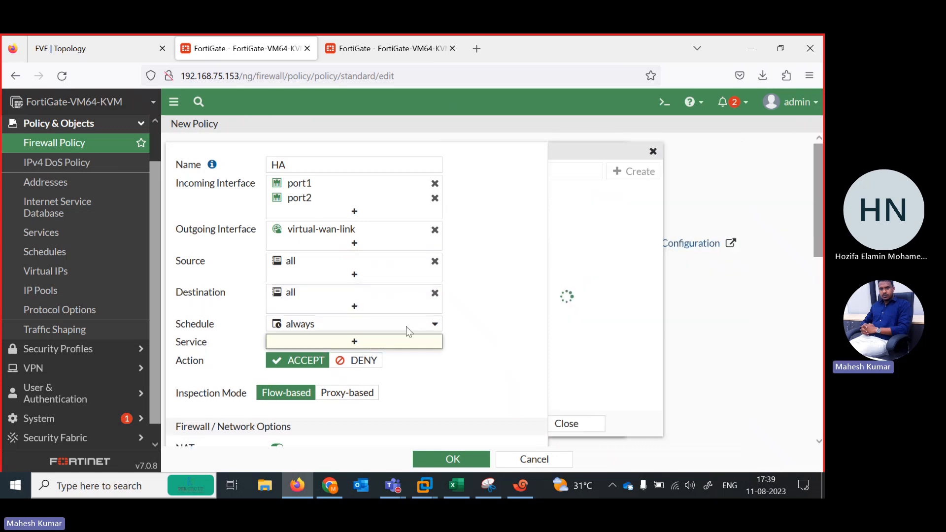
click(613, 222)
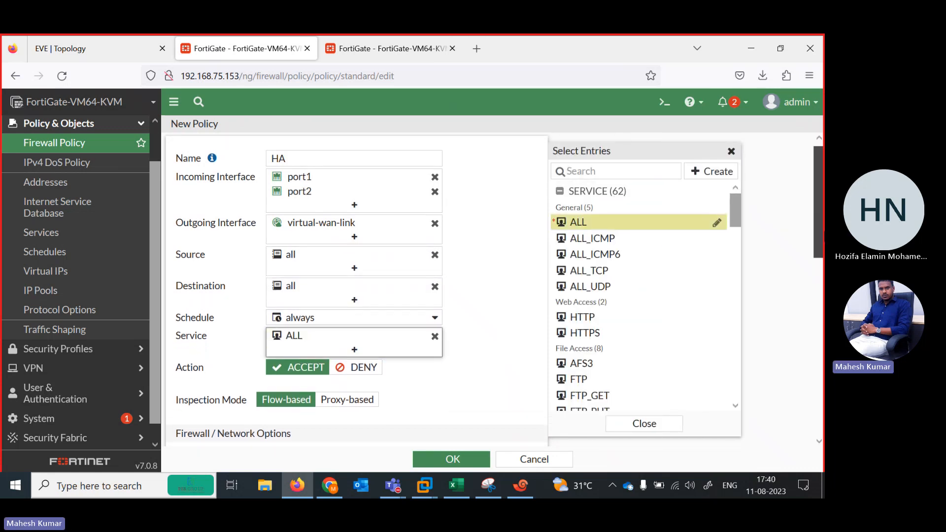
scroll(541, 403, down, 8)
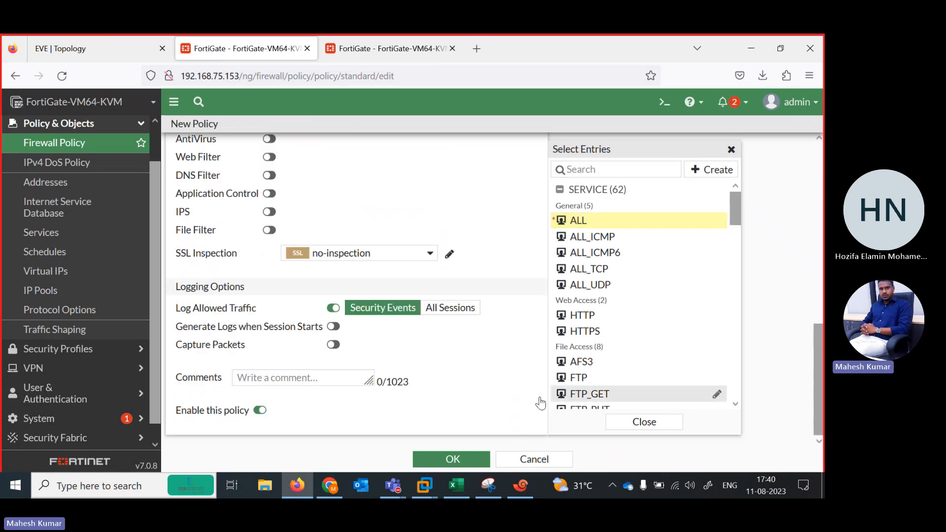
click(472, 453)
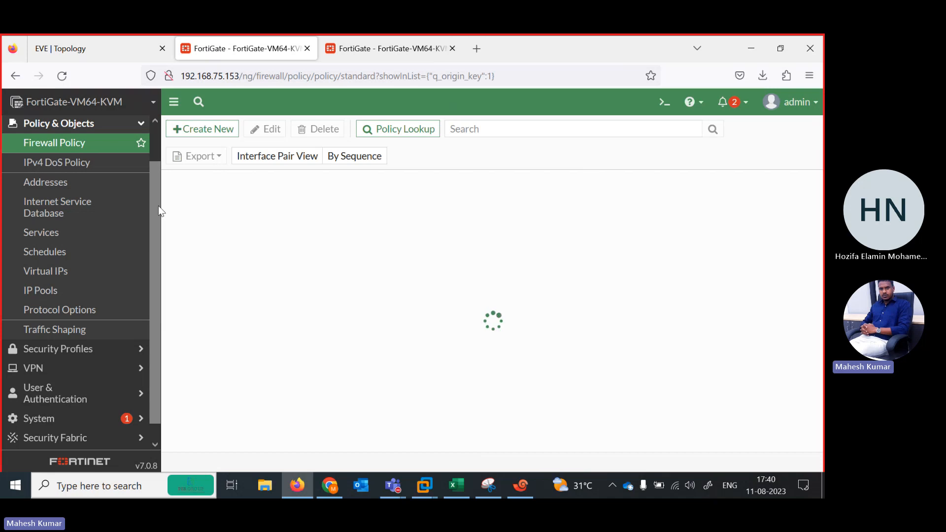
Review the two Fortinet firewalls in the EVE-NG topology and return to the FortiGate at 192.168.75.153.
drag(158, 206, 158, 136)
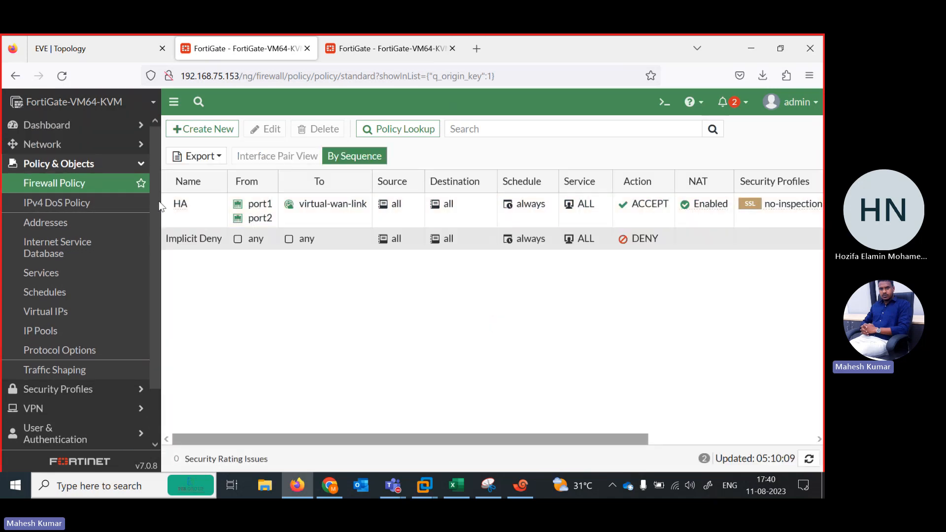
scroll(97, 345, down, 3)
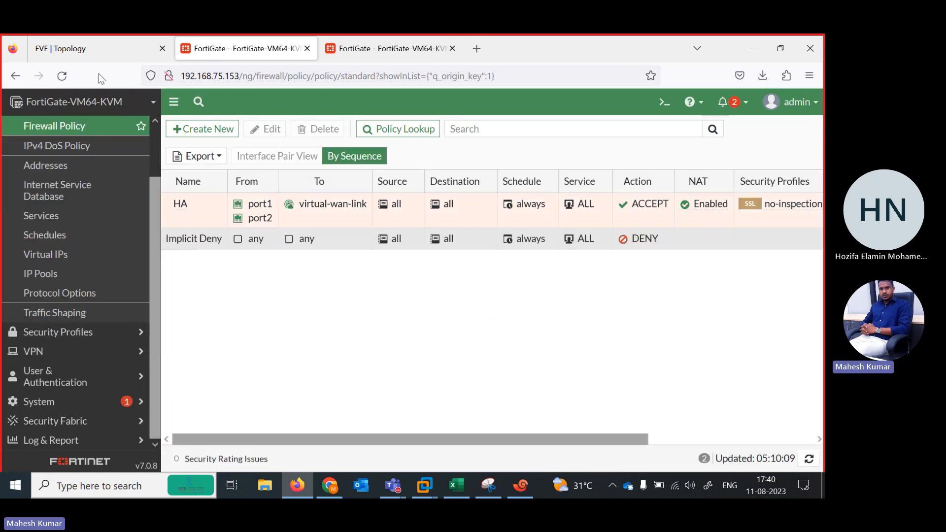
click(85, 53)
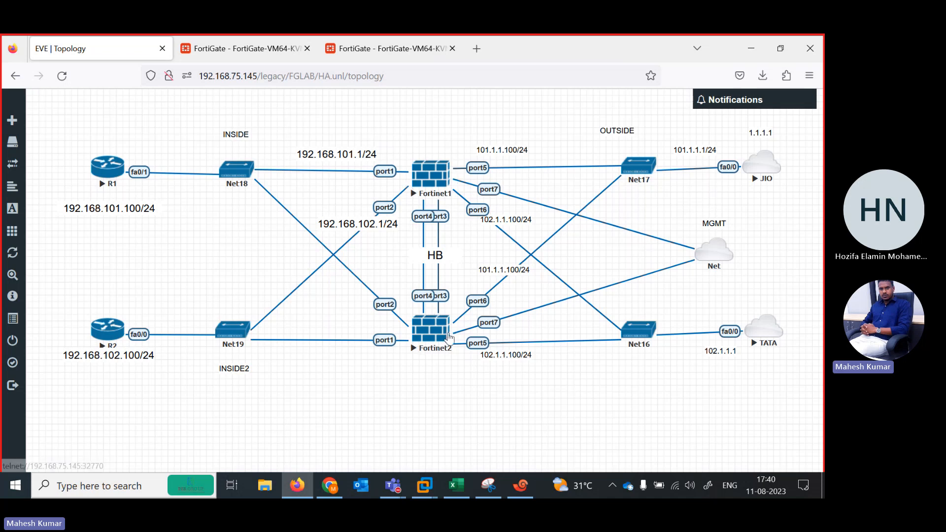
click(221, 49)
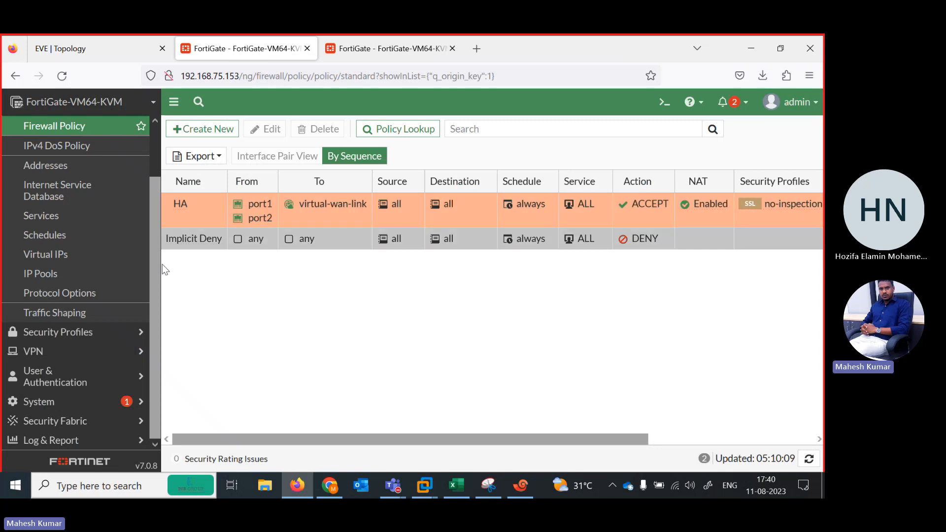
Open the HA system settings, set the mode to Active-Passive and the device priority to 200.
click(63, 409)
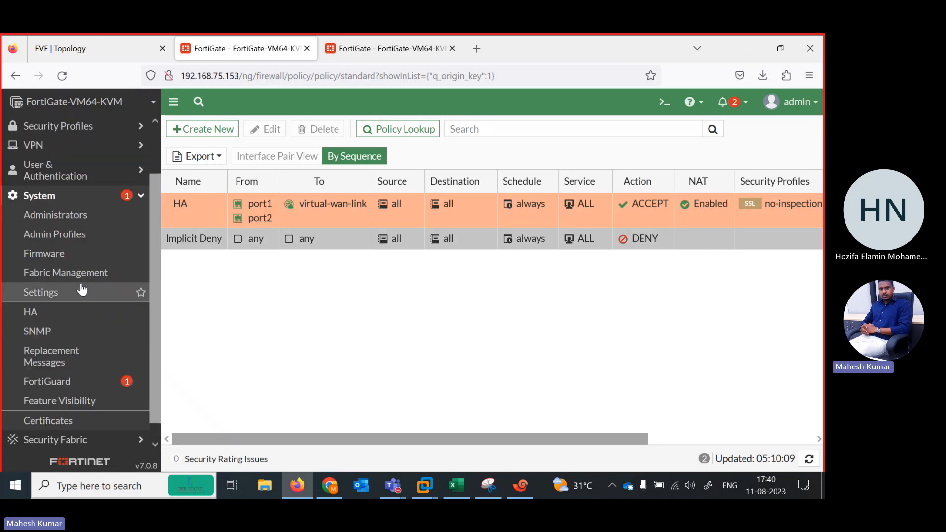
click(59, 312)
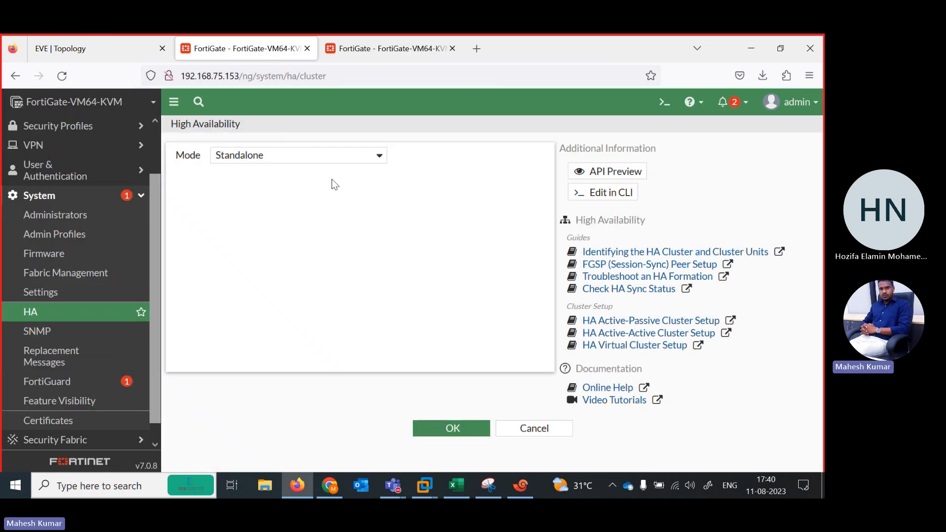
click(347, 159)
click(284, 215)
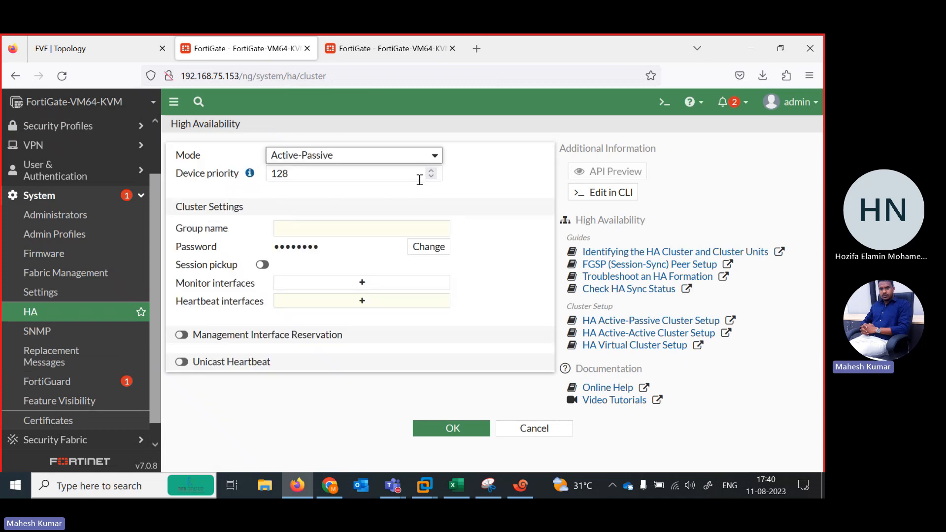
double_click(303, 175)
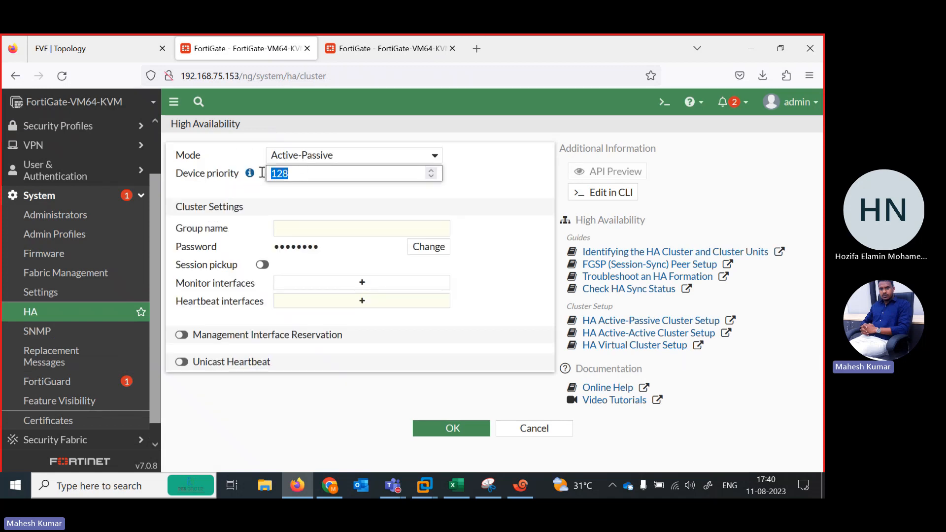
key(BackSpace)
text(200)
Fill in the cluster settings with group name LAB and the cluster password shown in plain text, and enable session pickup.
click(326, 232)
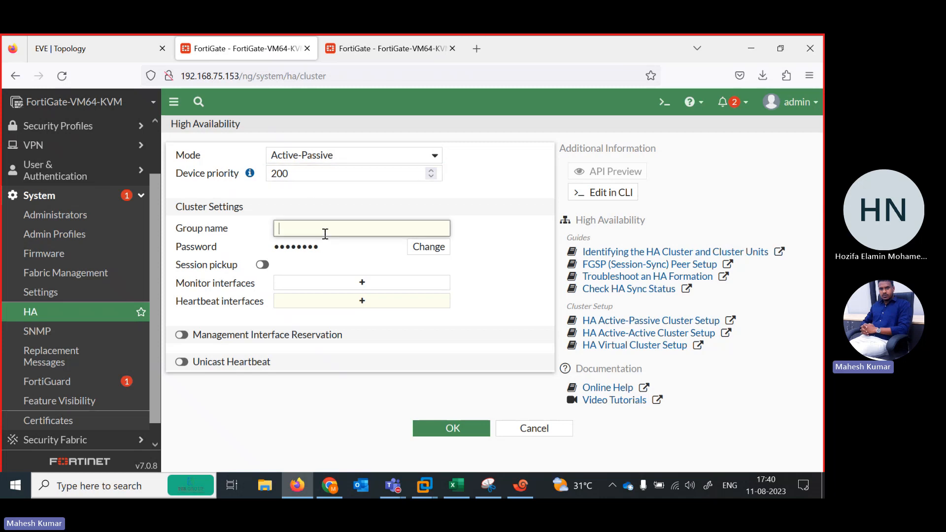
text(a)
key(BackSpace)
text(LAB)
click(426, 247)
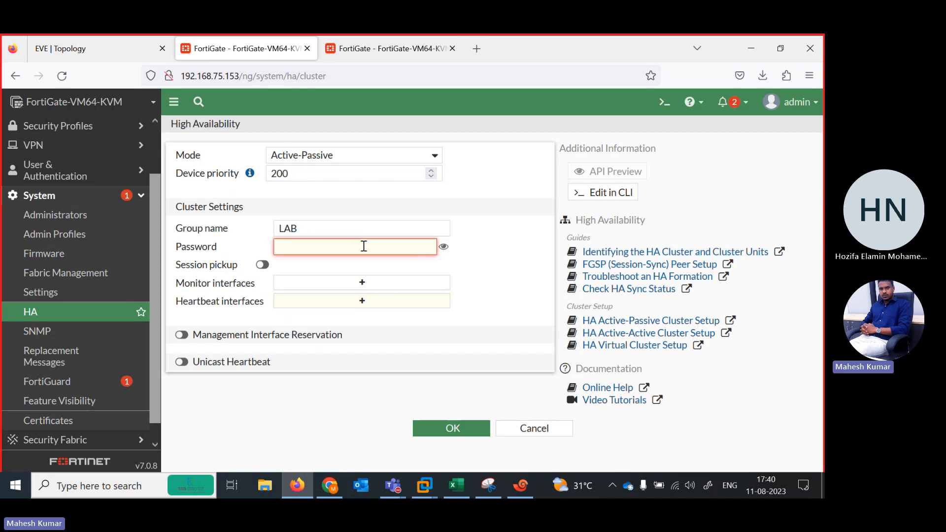
text(•)
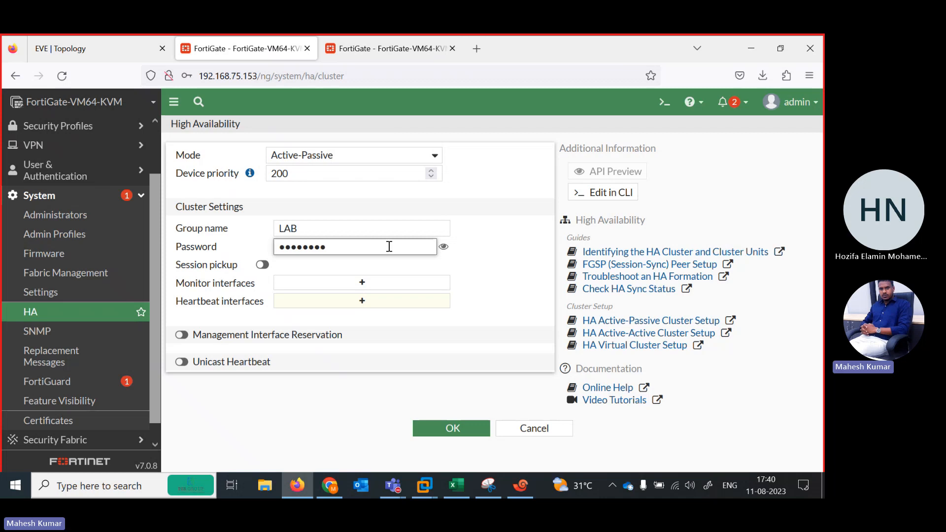
text(ortinet)
click(443, 246)
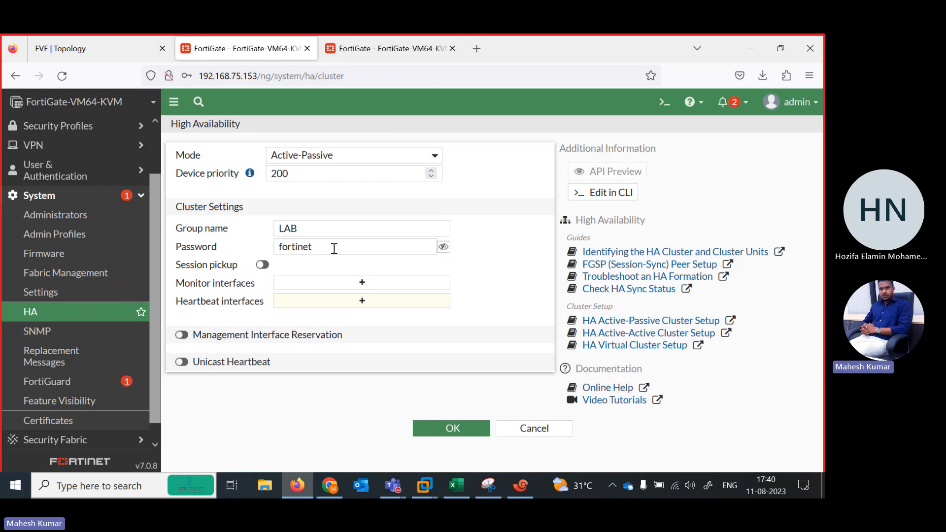
click(262, 265)
Add port1, port2, port5 and port6 as monitor interfaces, checking the firewall links in the EVE-NG topology.
click(334, 285)
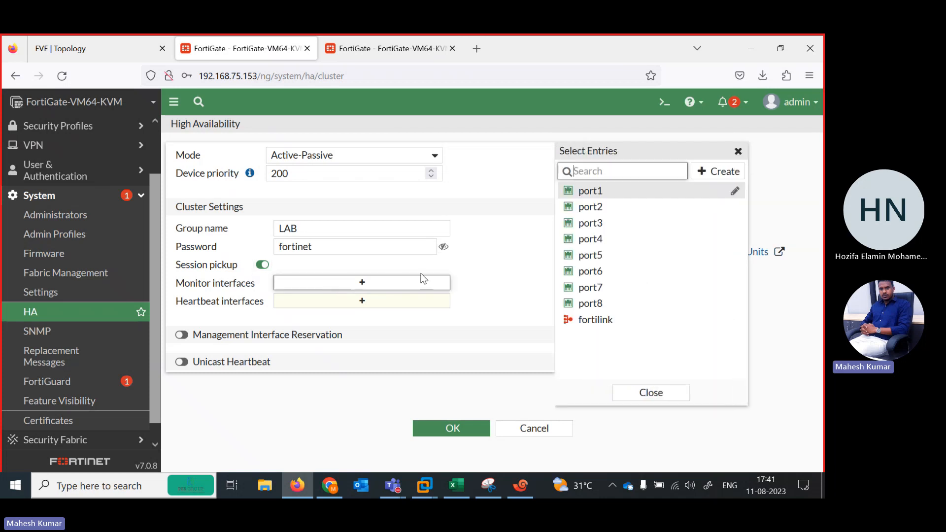
click(110, 46)
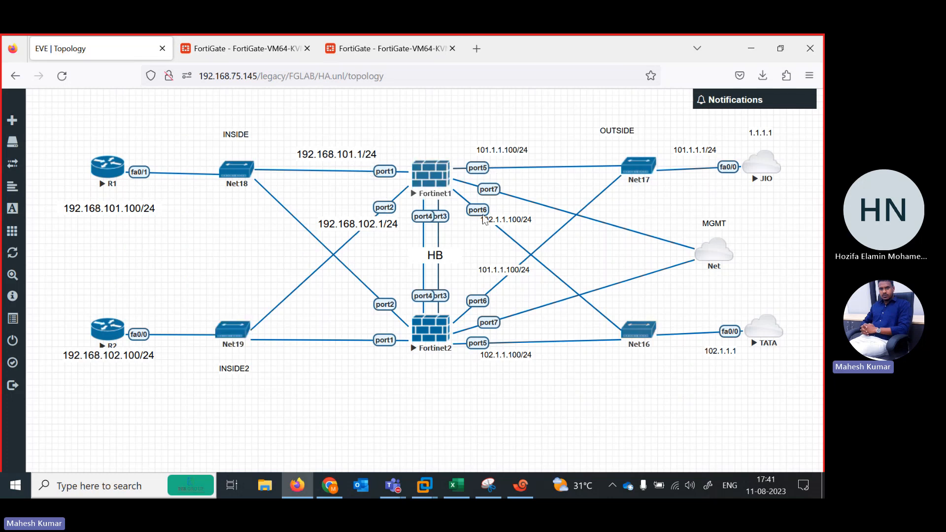
click(247, 48)
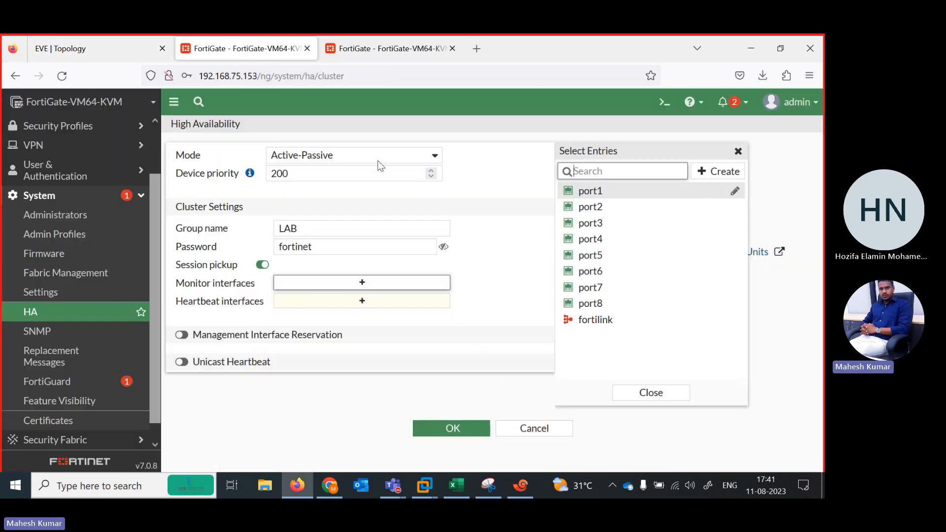
click(603, 197)
click(602, 206)
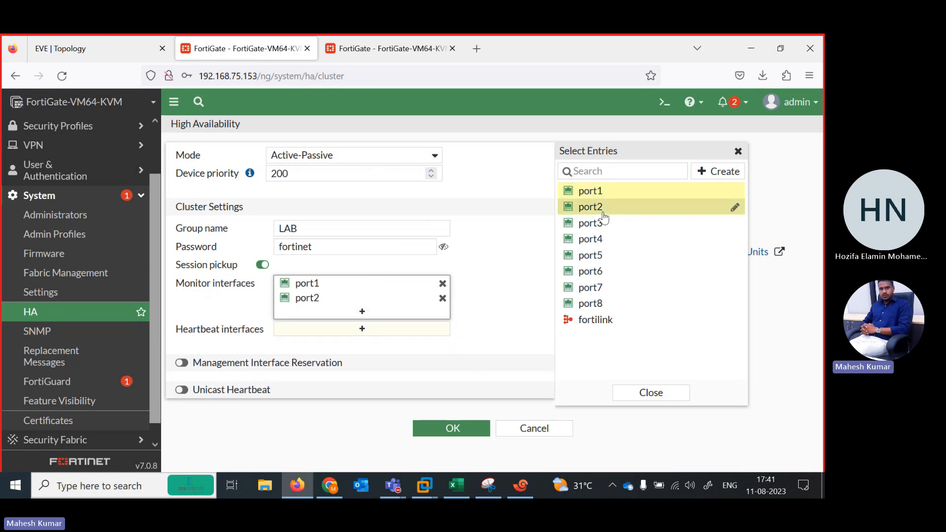
click(602, 255)
click(602, 272)
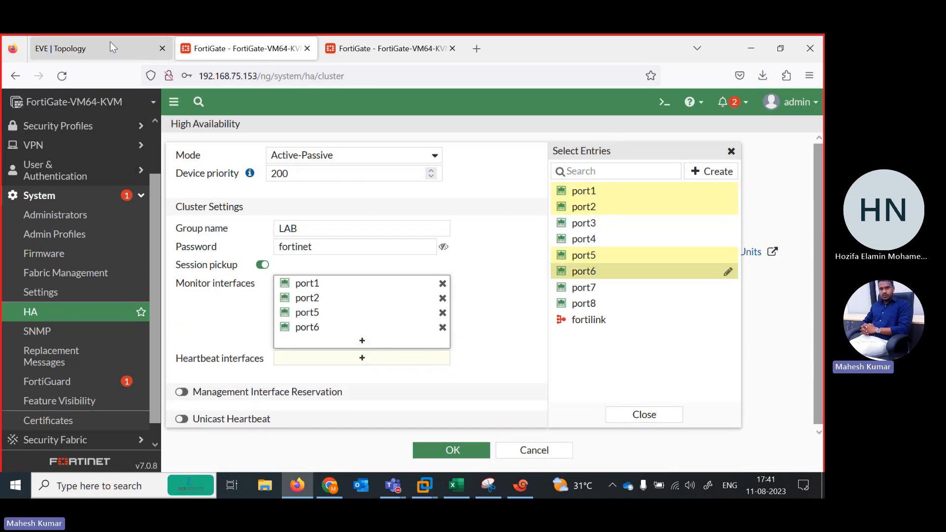
Add port3 and port4 as heartbeat interfaces, checking the HB links in the EVE-NG topology.
click(111, 44)
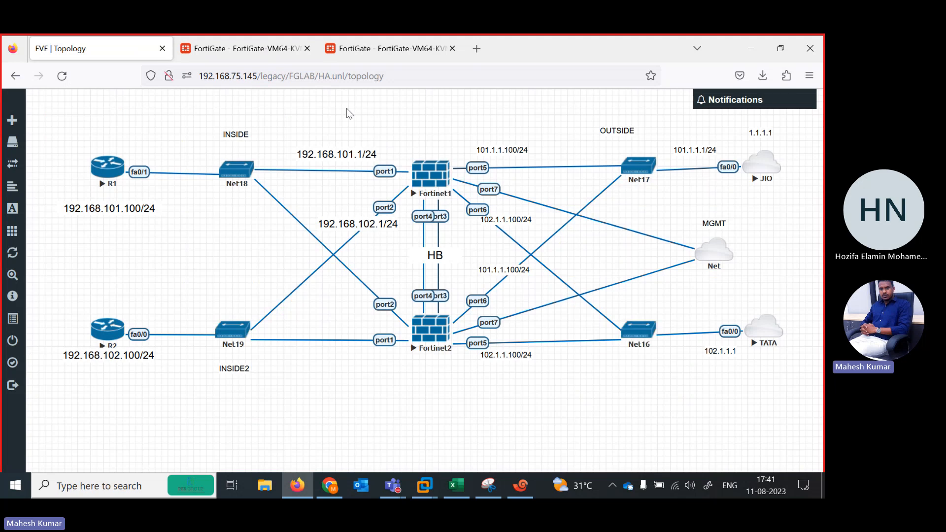
click(259, 49)
click(316, 359)
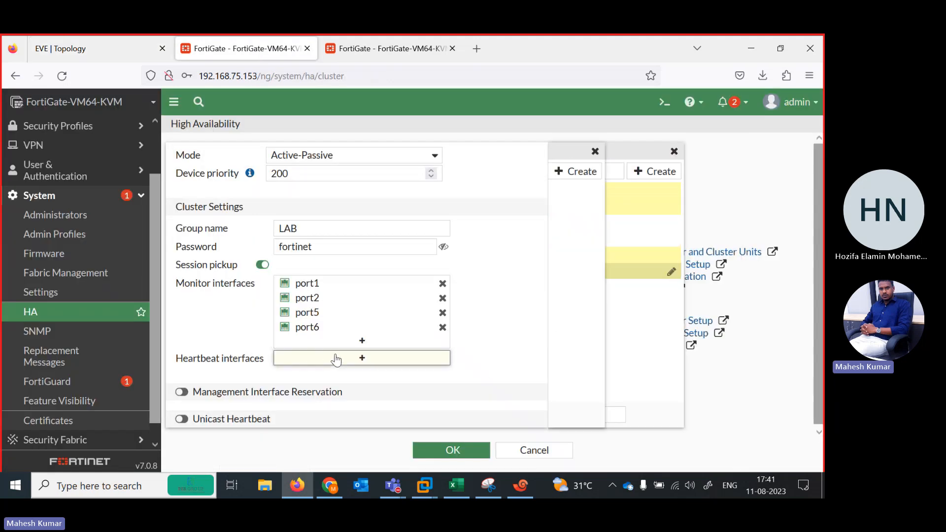
click(90, 56)
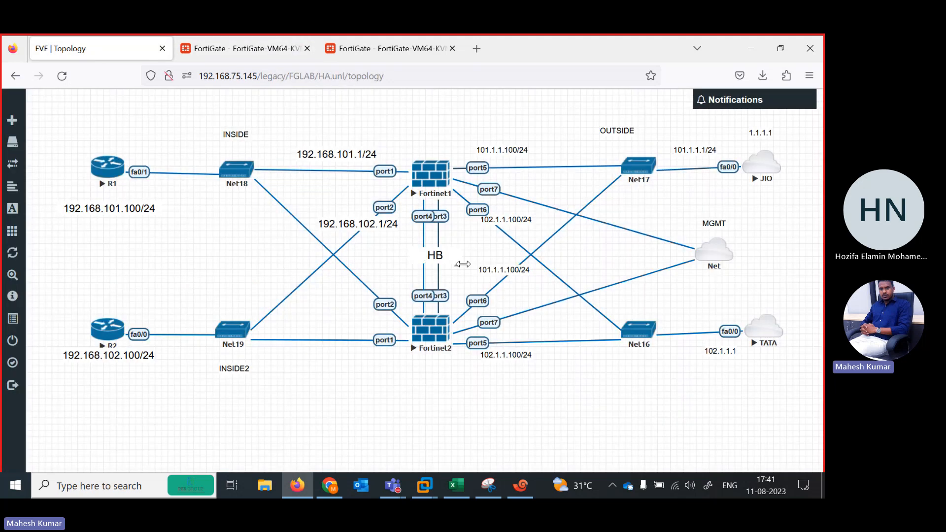
click(257, 56)
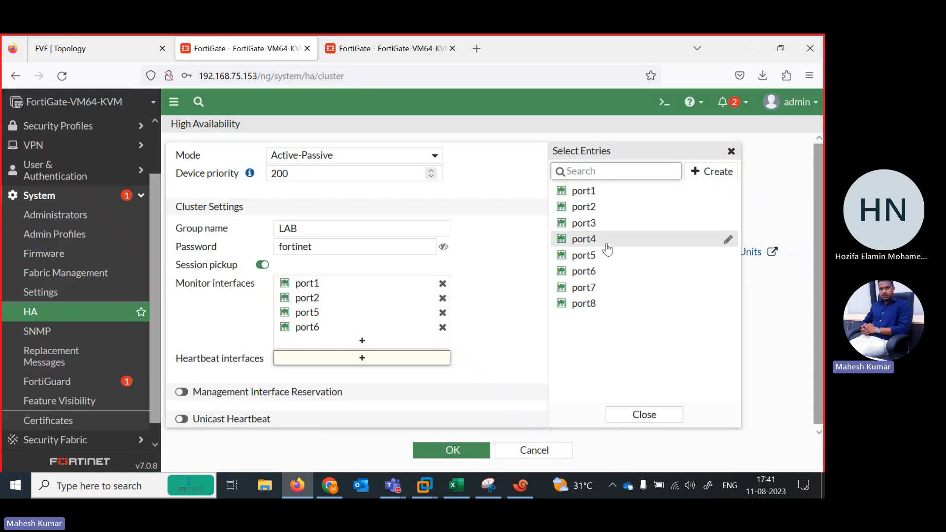
click(584, 239)
click(585, 223)
click(507, 301)
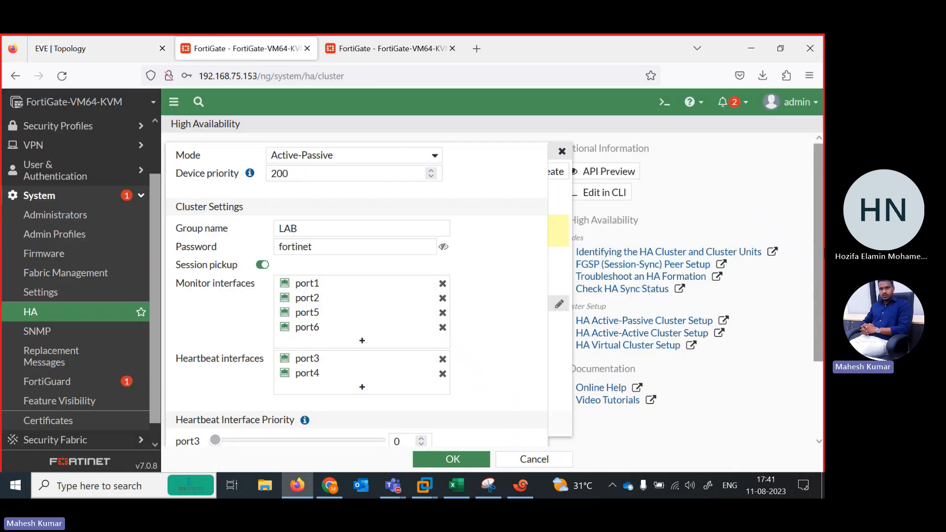
Set the heartbeat interface priority to 100 for both port3 and port4.
scroll(444, 413, down, 2)
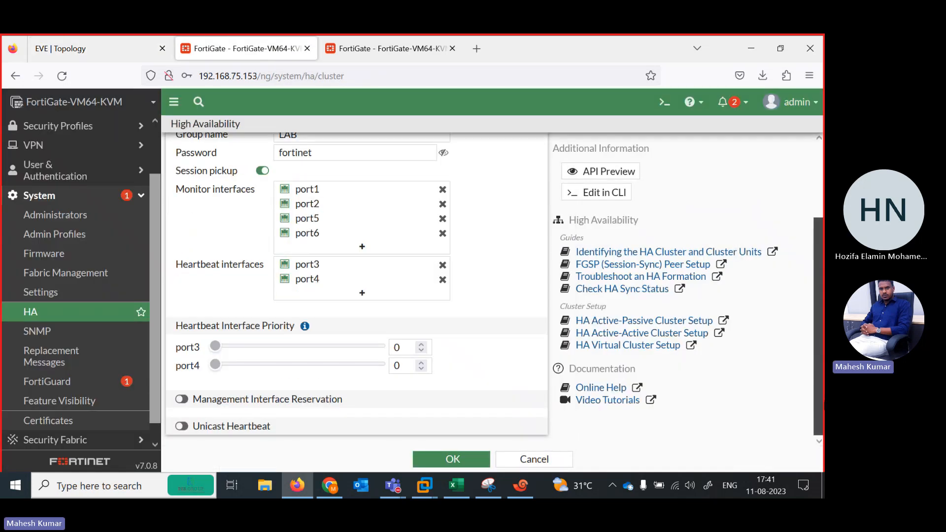
click(402, 348)
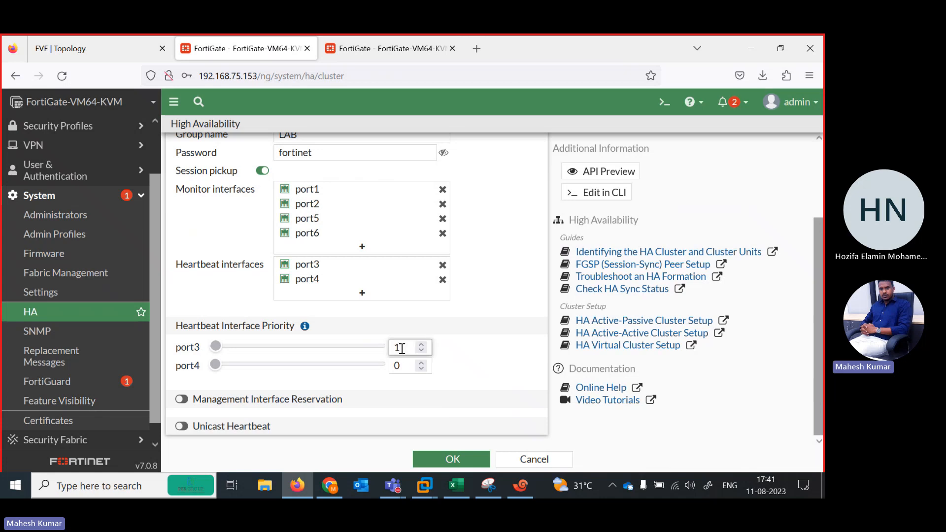
text(00)
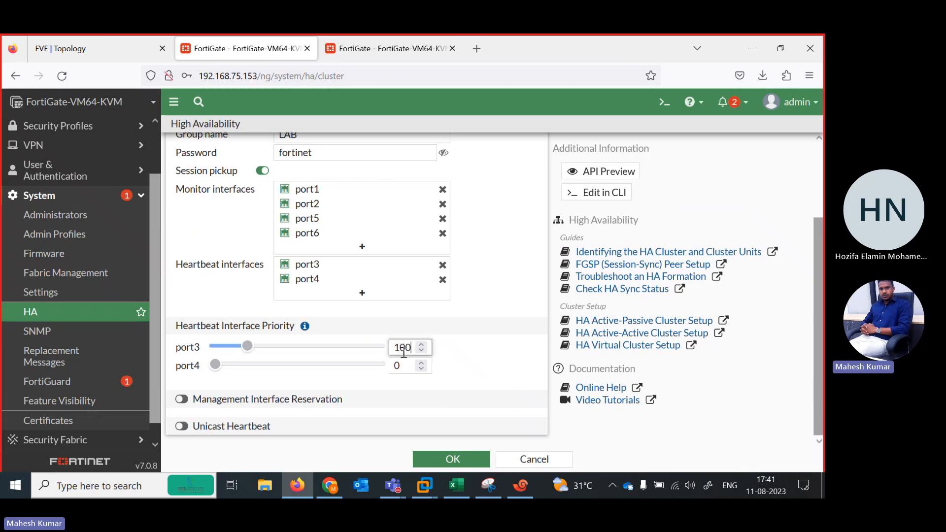
click(408, 366)
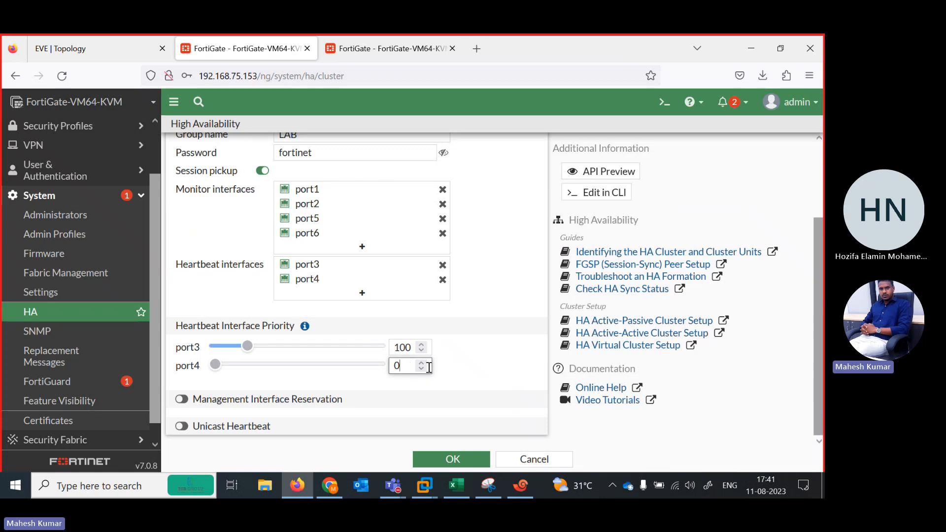
click(422, 364)
text(00)
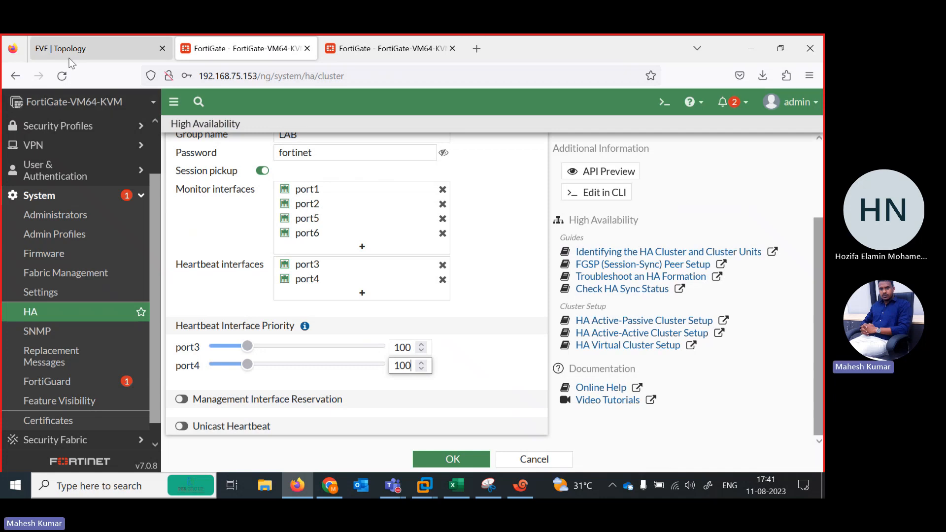
Review the two firewalls in the EVE-NG topology, save the HA configuration and decline storing the login in the browser.
click(111, 48)
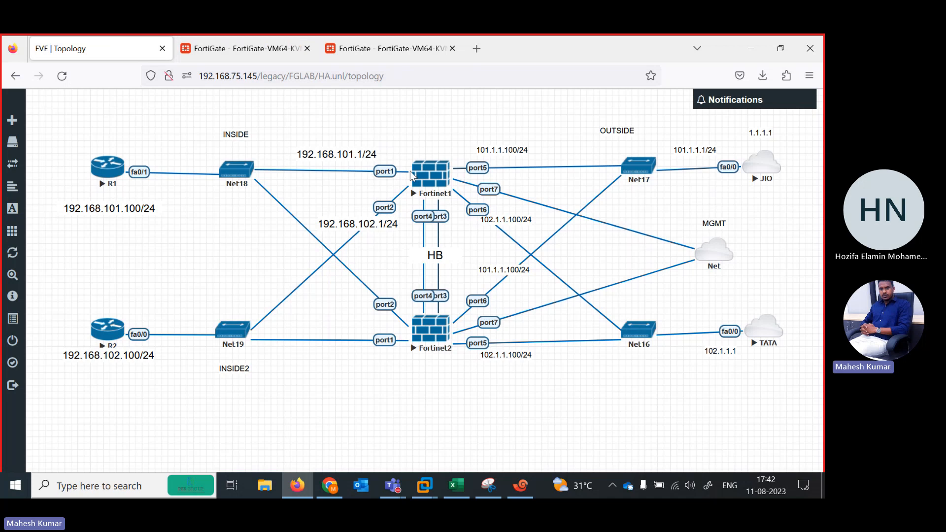
click(252, 49)
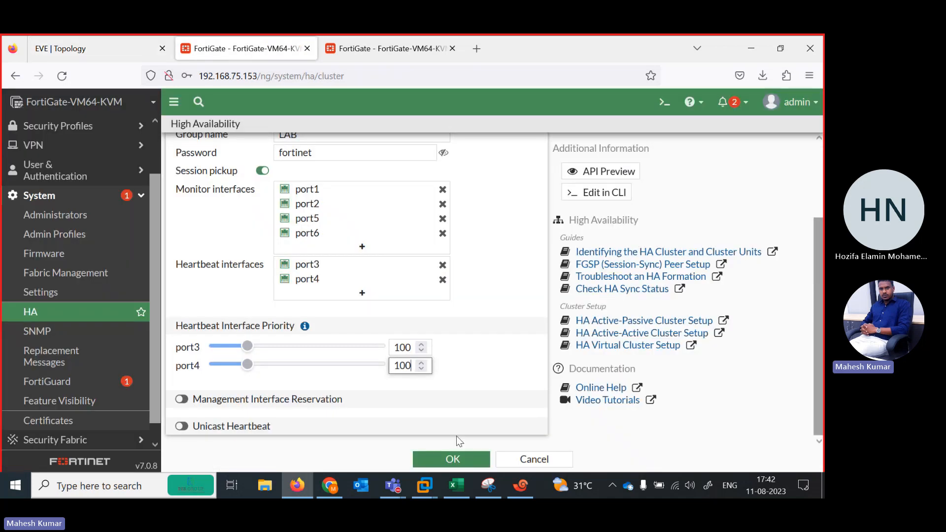
click(455, 459)
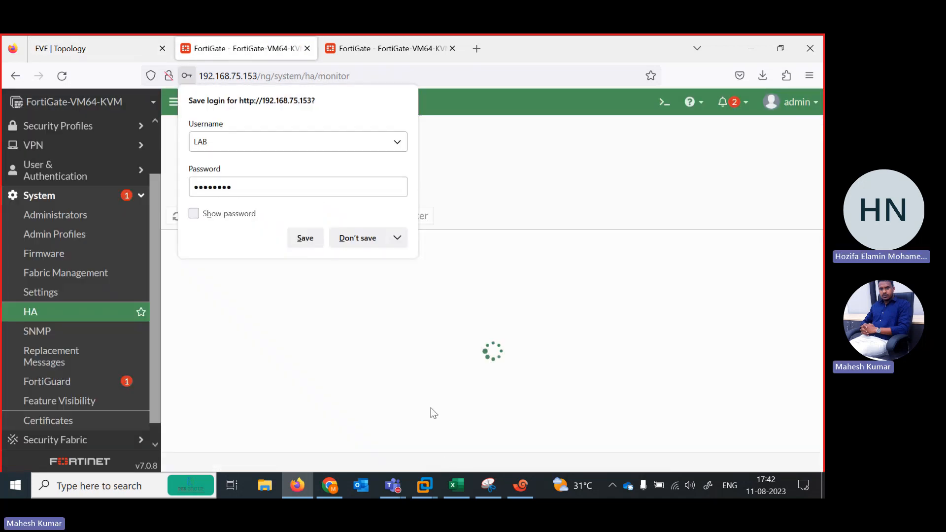
click(356, 237)
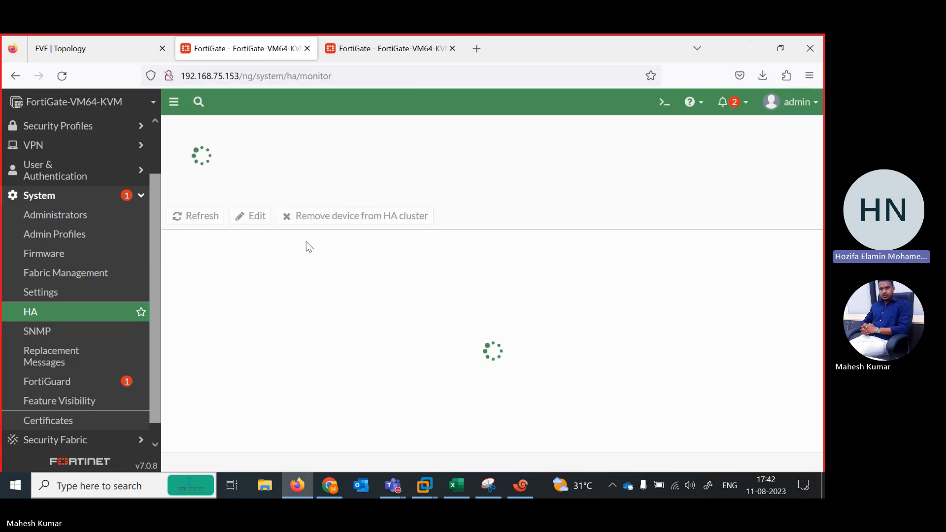
Check the HA monitor page of the FortiGate at 192.168.75.153 and the heartbeat links in the EVE-NG topology.
click(363, 49)
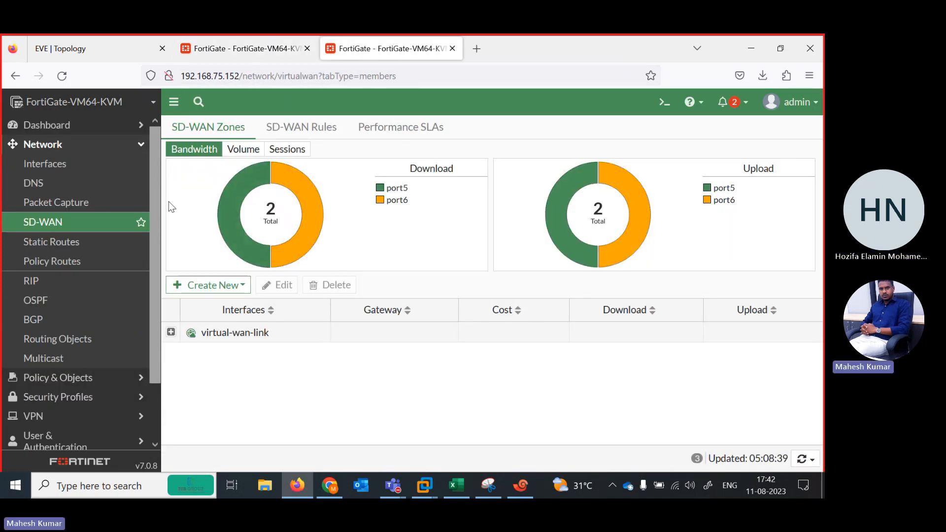
scroll(152, 244, down, 3)
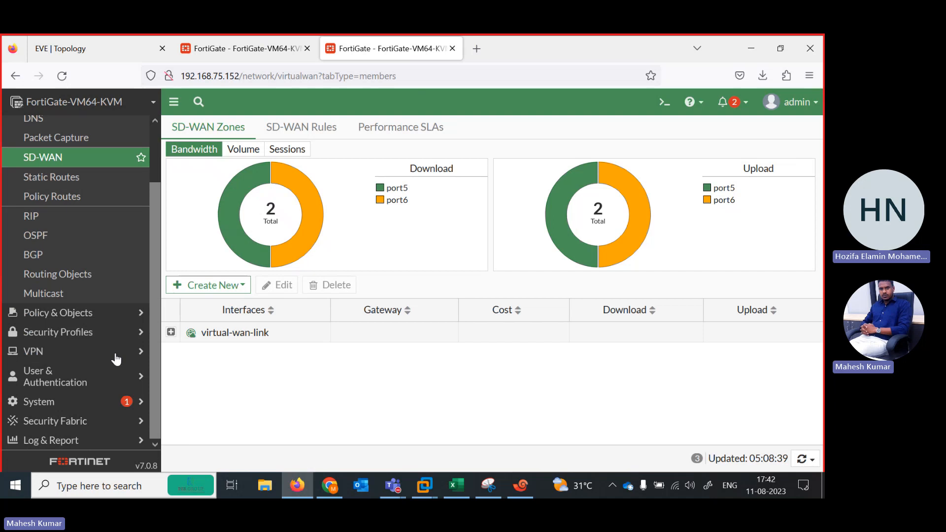
click(215, 48)
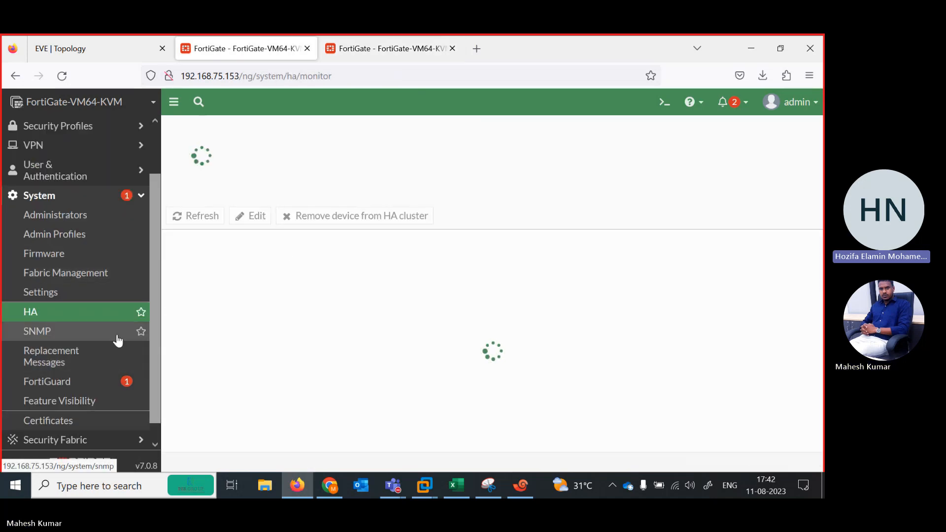
scroll(155, 367, up, 3)
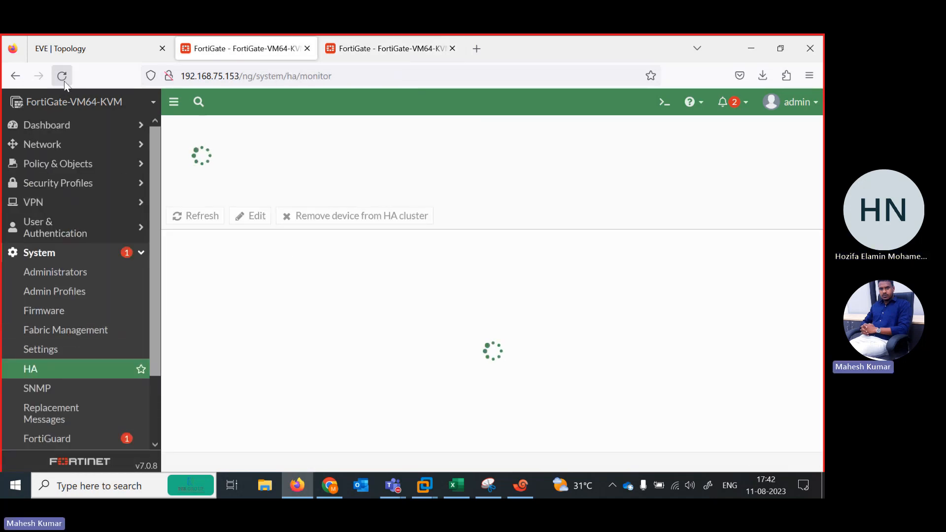
click(102, 44)
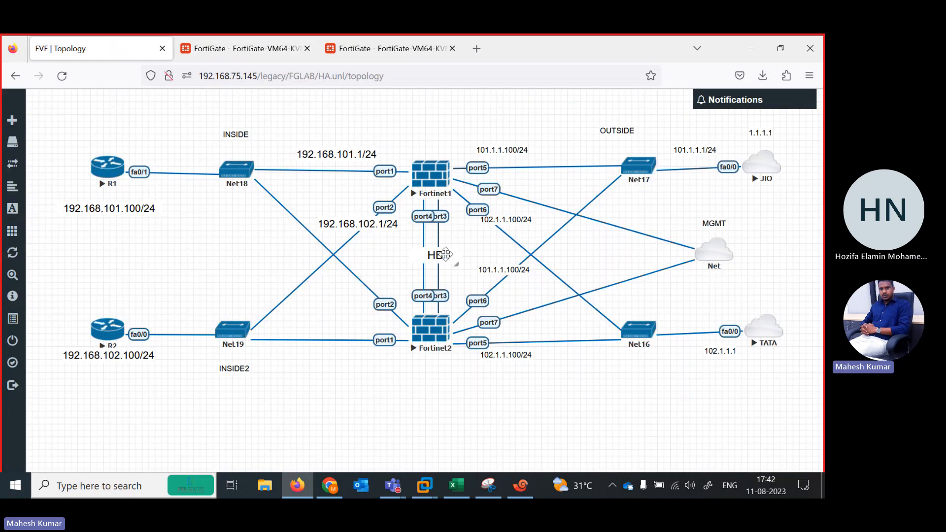
On the FortiGate at 192.168.75.152, open the high availability settings and set the mode to Active-Passive.
click(379, 48)
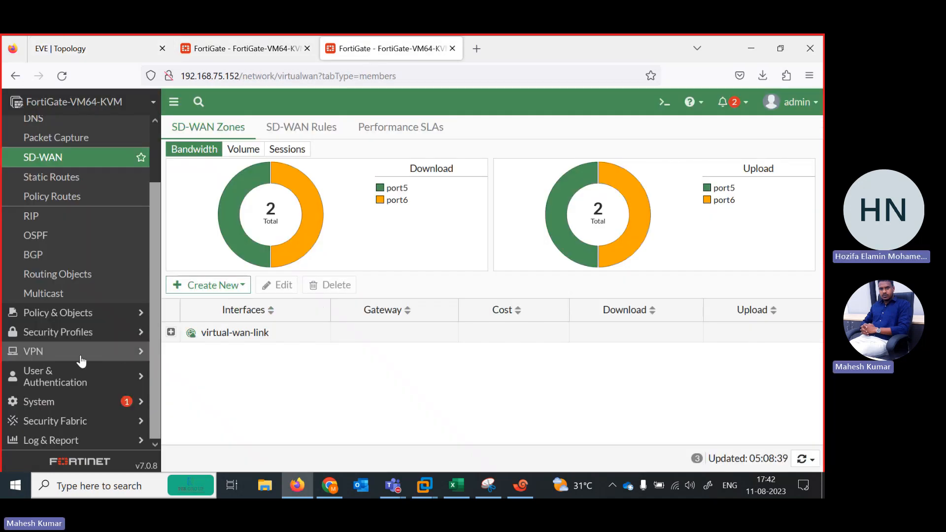
click(75, 403)
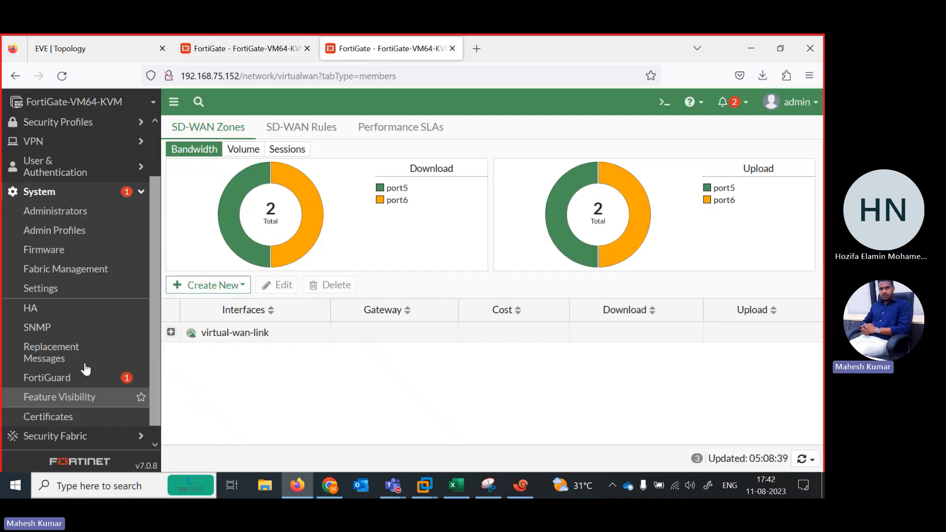
click(49, 307)
click(287, 155)
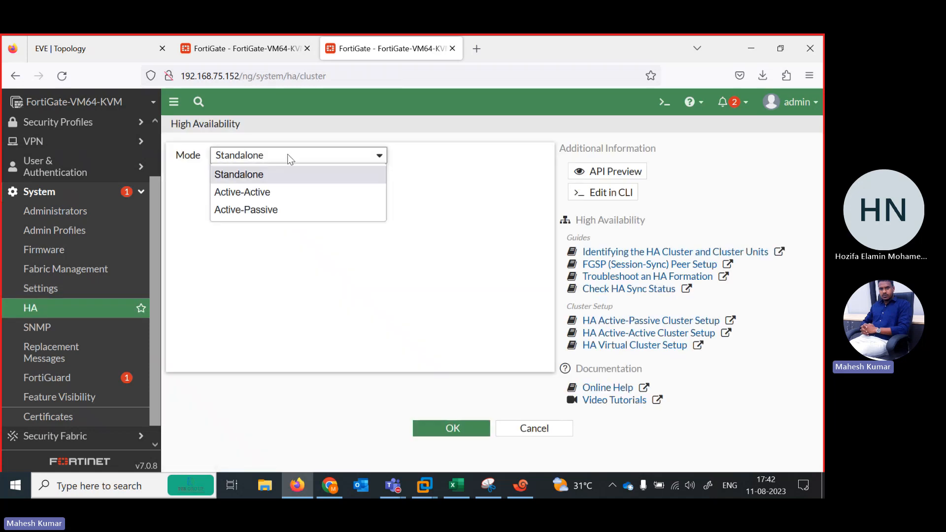
click(272, 209)
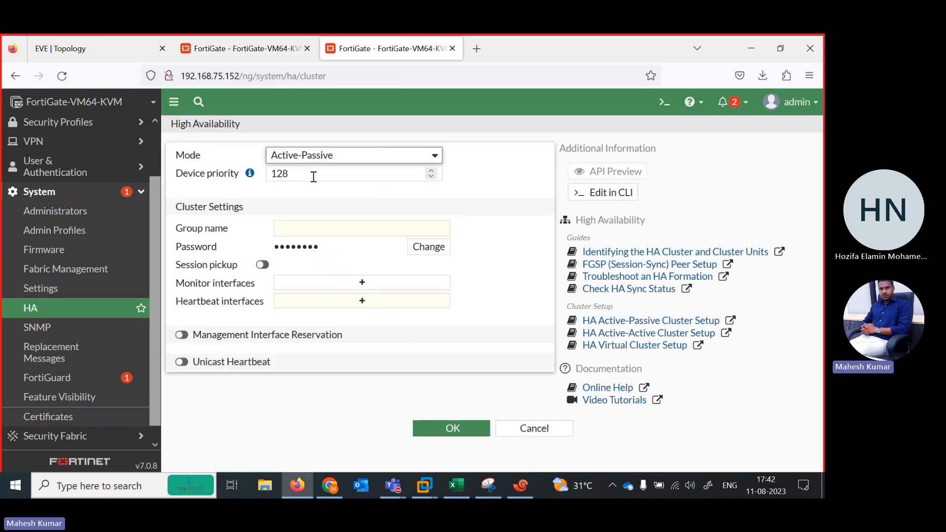
Keep the device priority at 128, set the cluster group name to LAB and enter the cluster password.
double_click(294, 173)
click(358, 226)
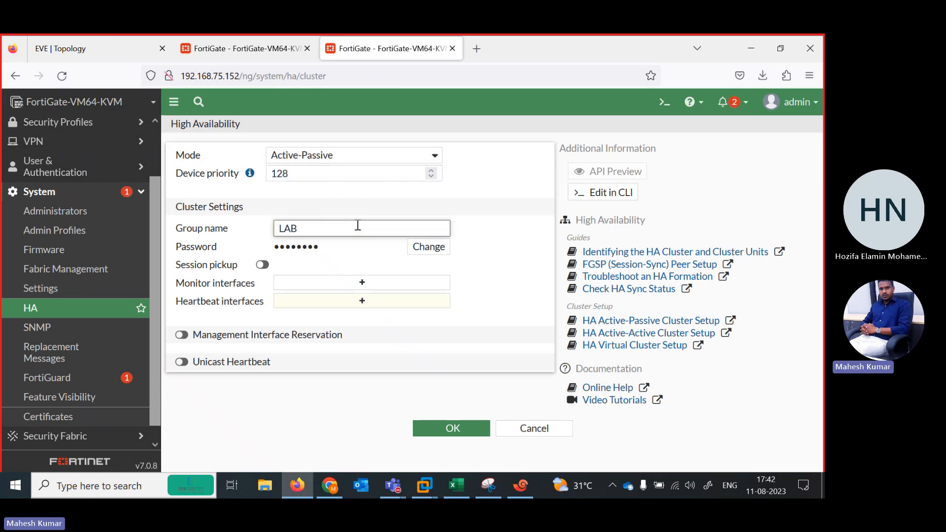
click(428, 246)
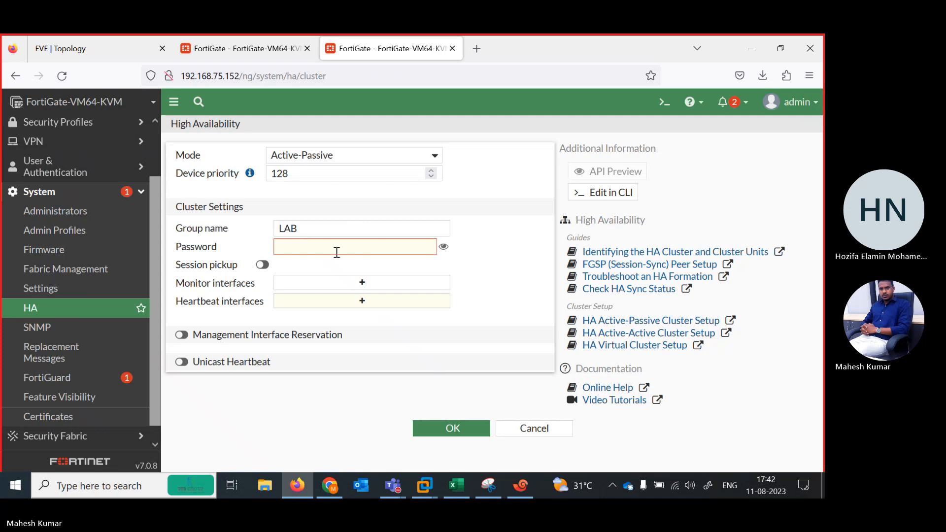
text(f)
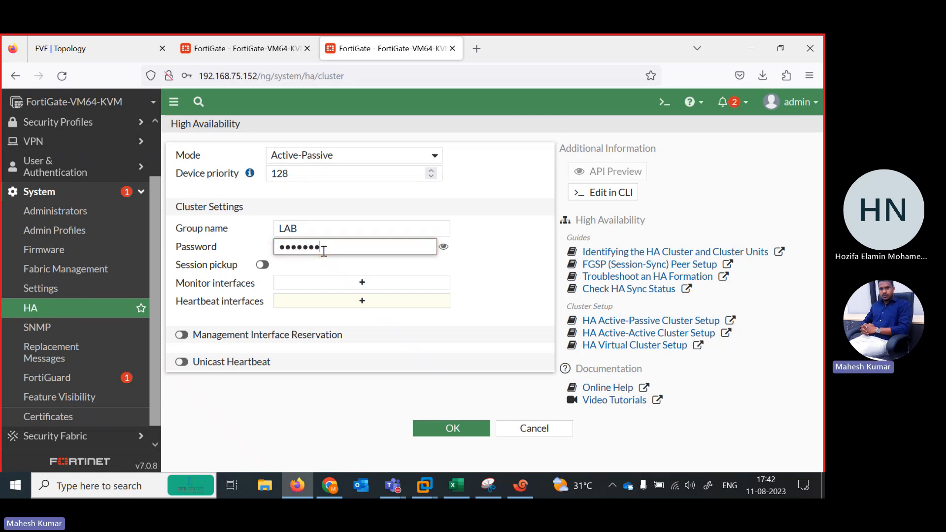
Add port1, port2, port4 and port5 as monitor interfaces, checking the port links in the EVE-NG topology.
click(358, 282)
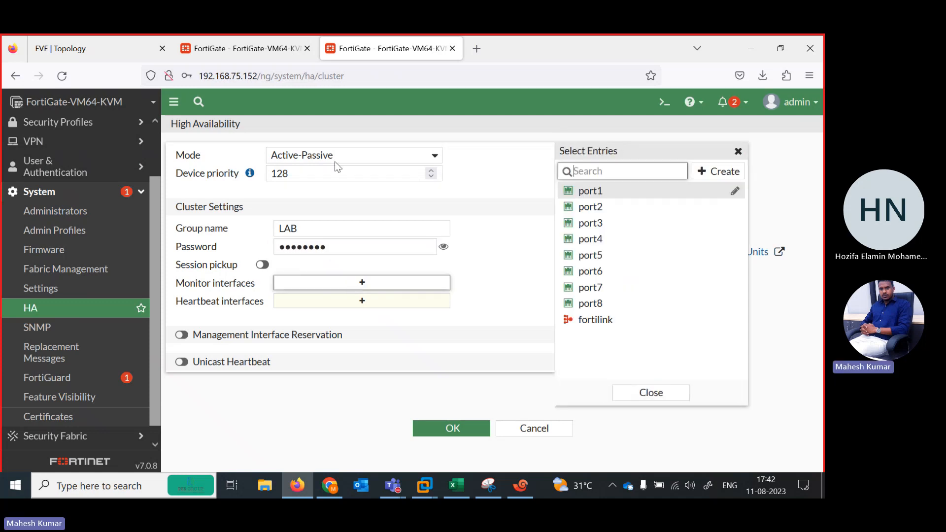
click(114, 53)
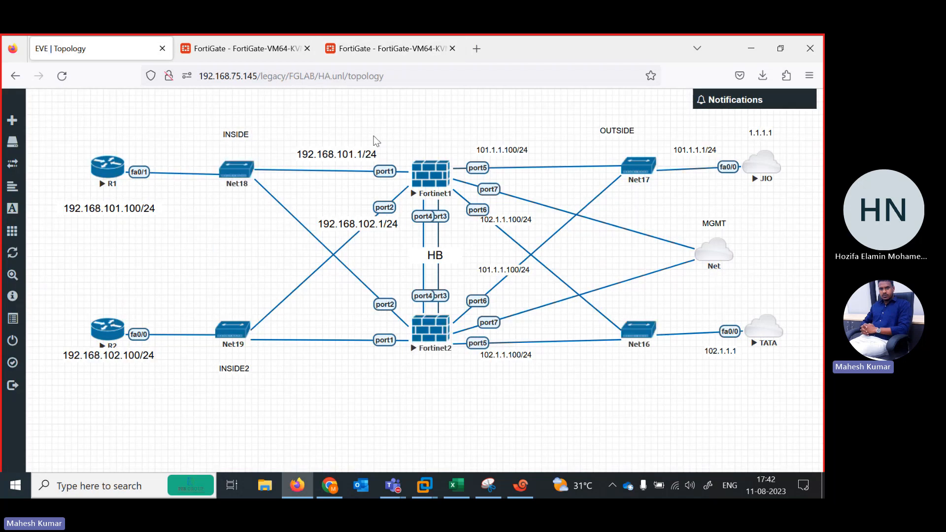
click(354, 57)
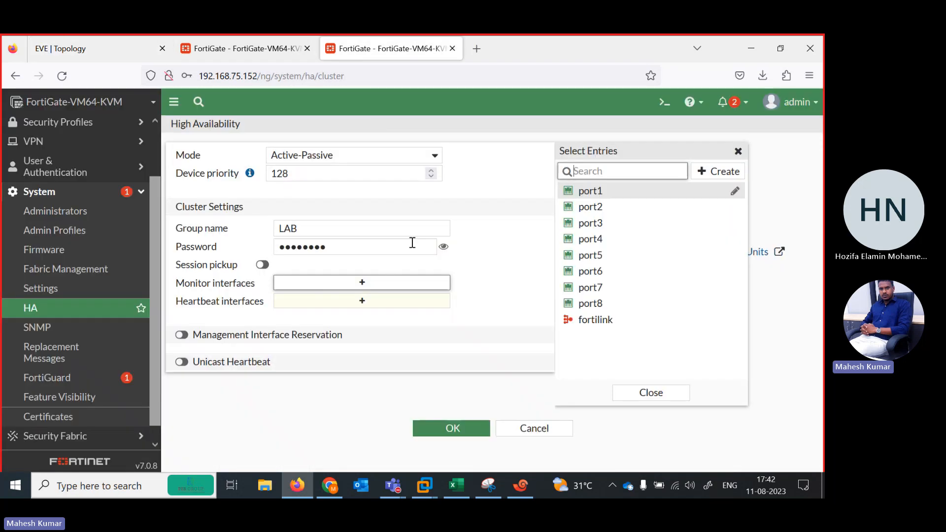
click(591, 191)
click(593, 207)
click(597, 239)
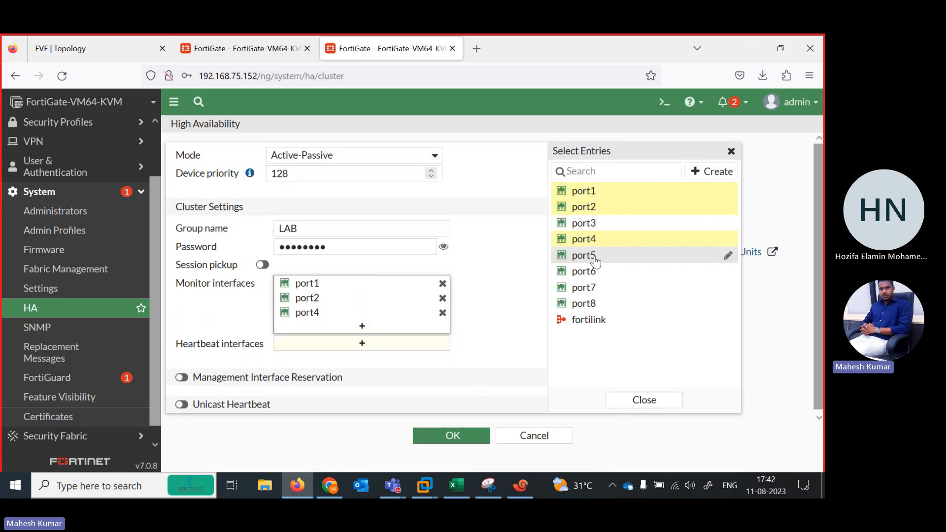
click(589, 256)
Check the HB links in the EVE-NG topology and select port4 and port3 as heartbeat interfaces.
click(353, 365)
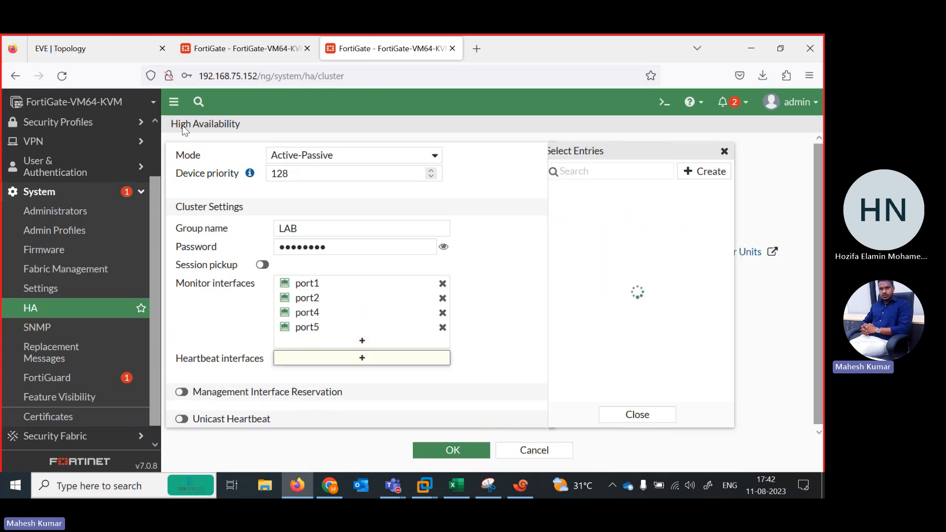
click(110, 57)
click(375, 48)
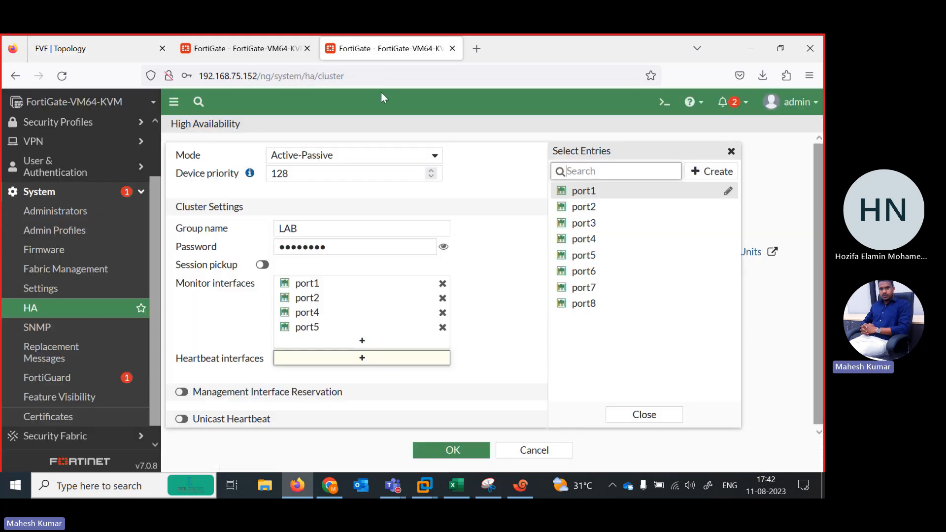
click(594, 239)
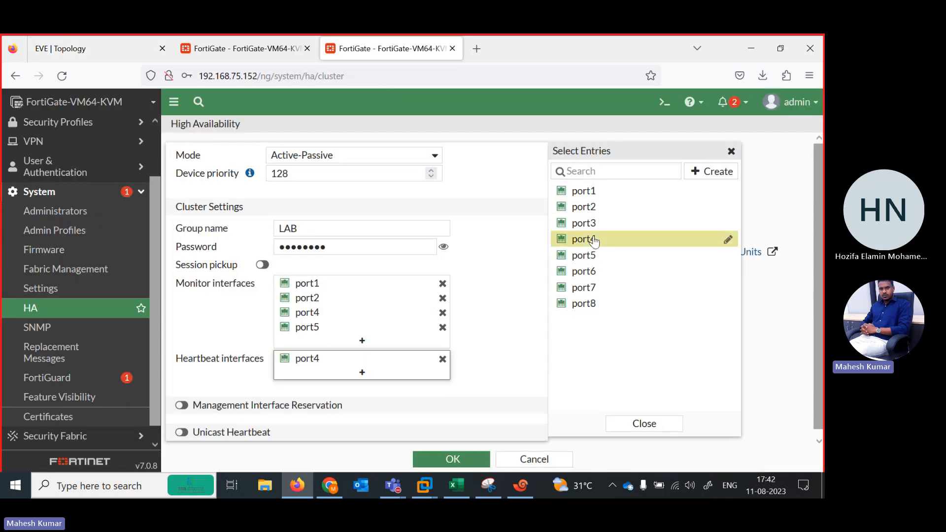
click(590, 222)
Set the heartbeat interface priority of port3 and port4 to 100 on this second FortiGate.
scroll(204, 345, down, 2)
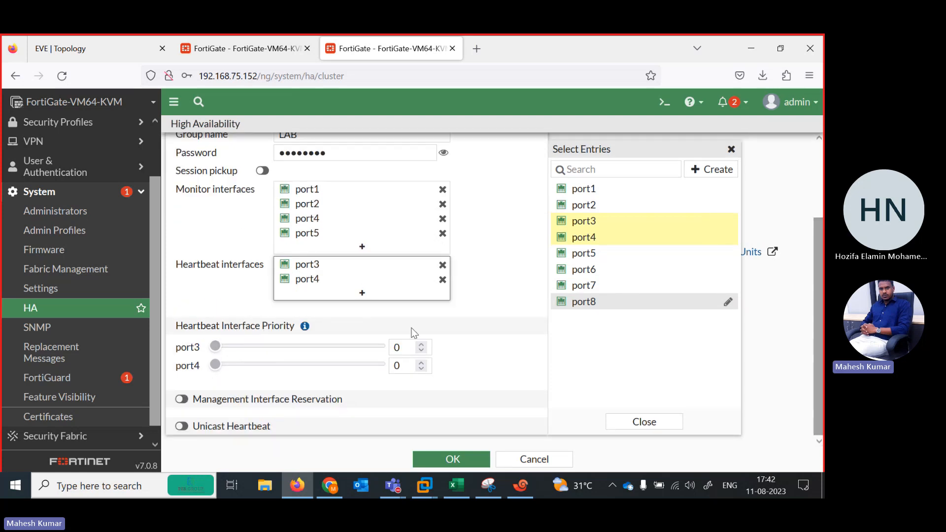
click(422, 344)
click(411, 347)
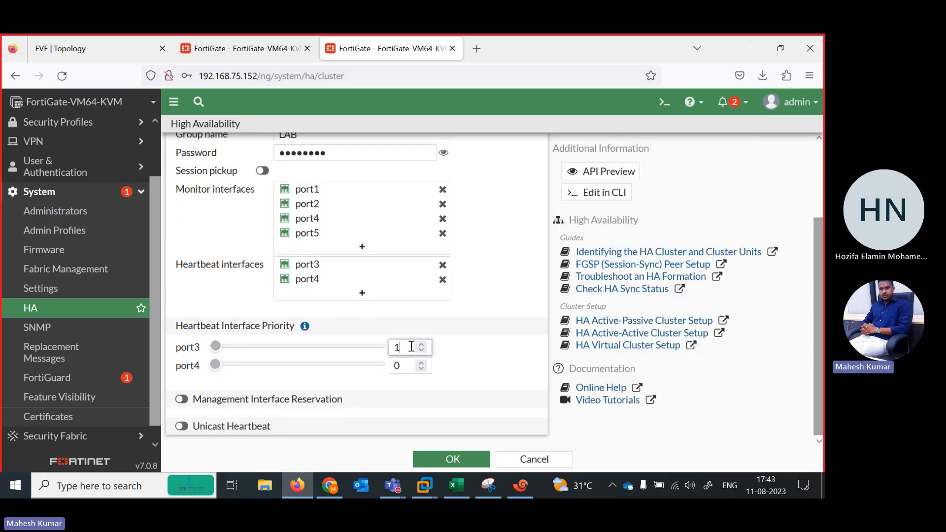
text(00)
click(422, 362)
click(402, 365)
text(00)
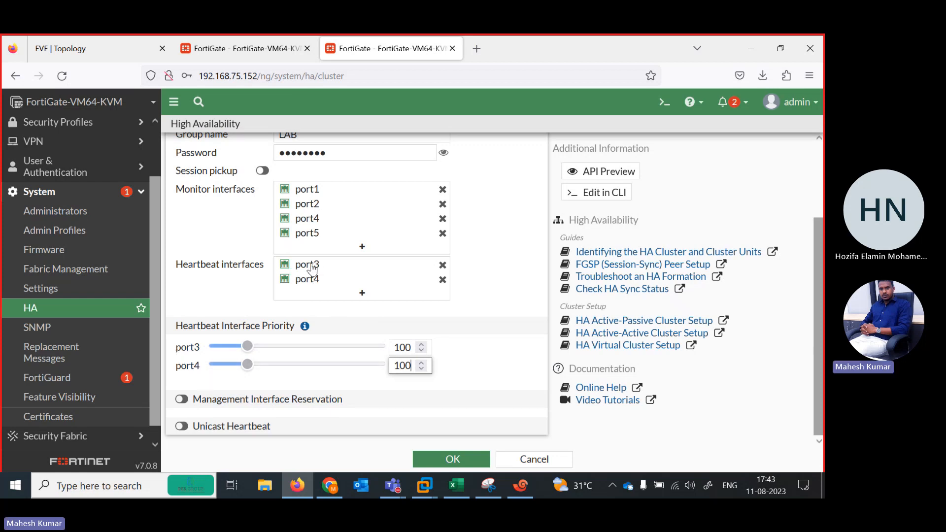
Enable session pickup, save the HA configuration and decline storing the login in the browser.
click(259, 174)
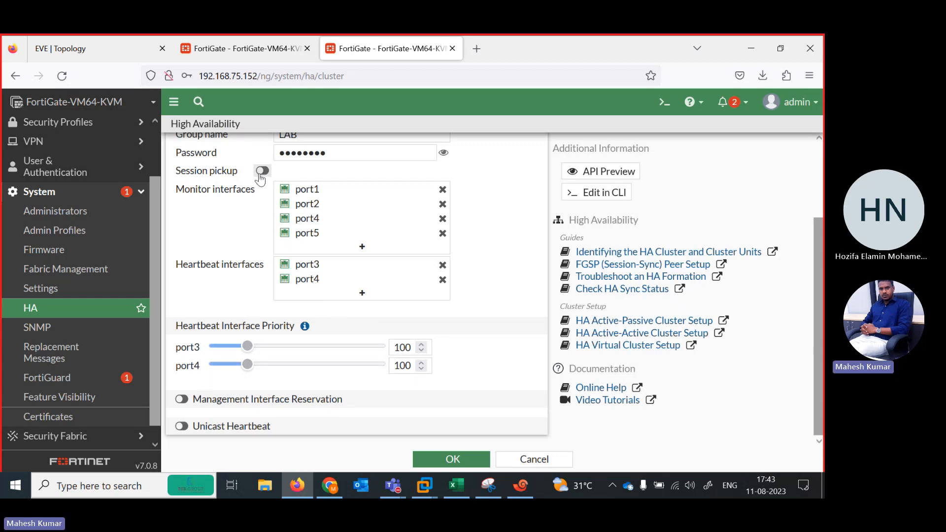
drag(819, 293, 823, 402)
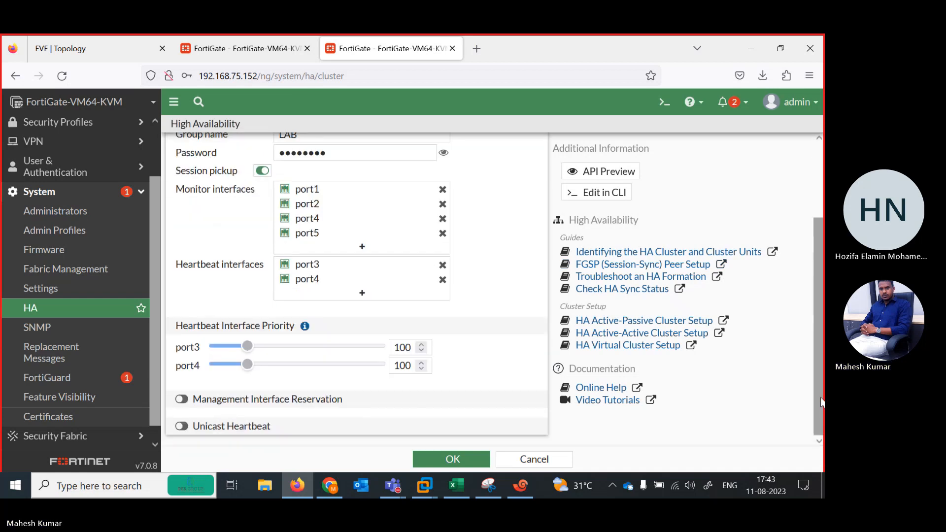
click(450, 460)
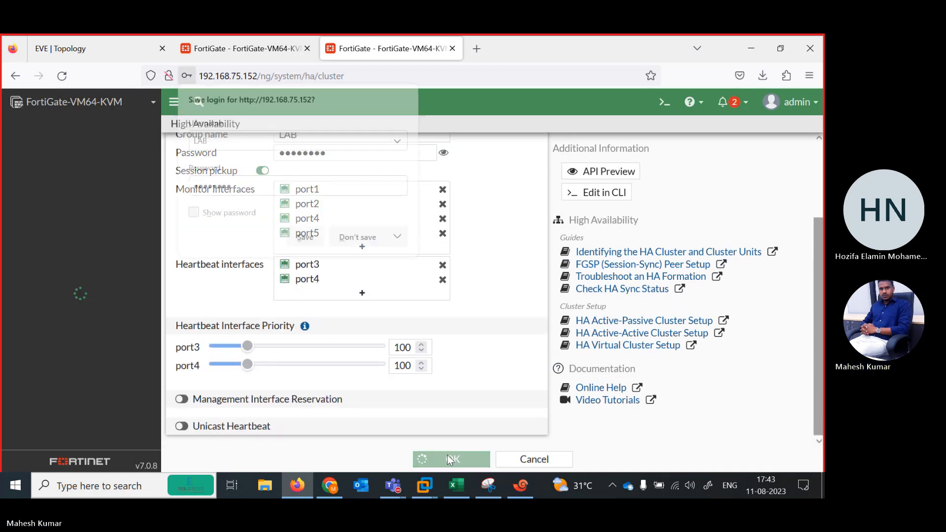
click(357, 237)
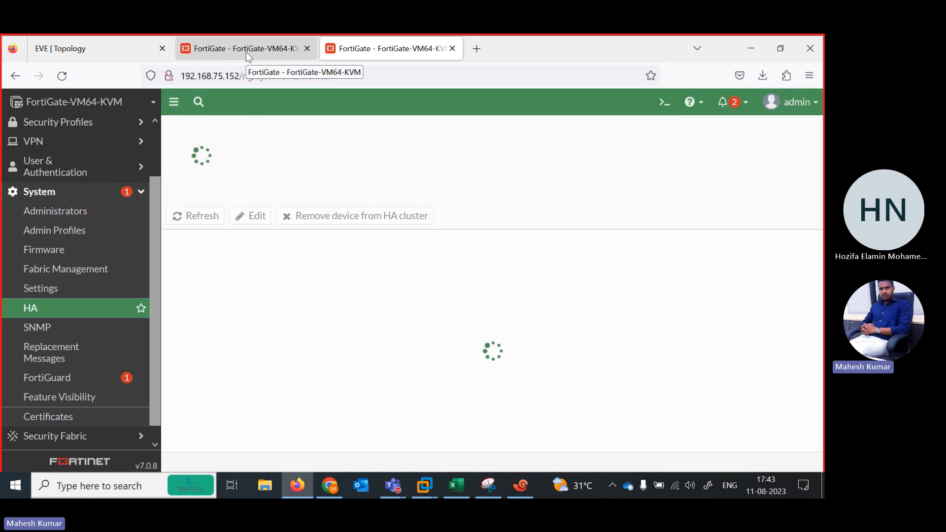
Compare the HA monitor pages of the FortiGates at 192.168.75.153 and 192.168.75.152 with the firewalls in the EVE-NG topology.
click(229, 54)
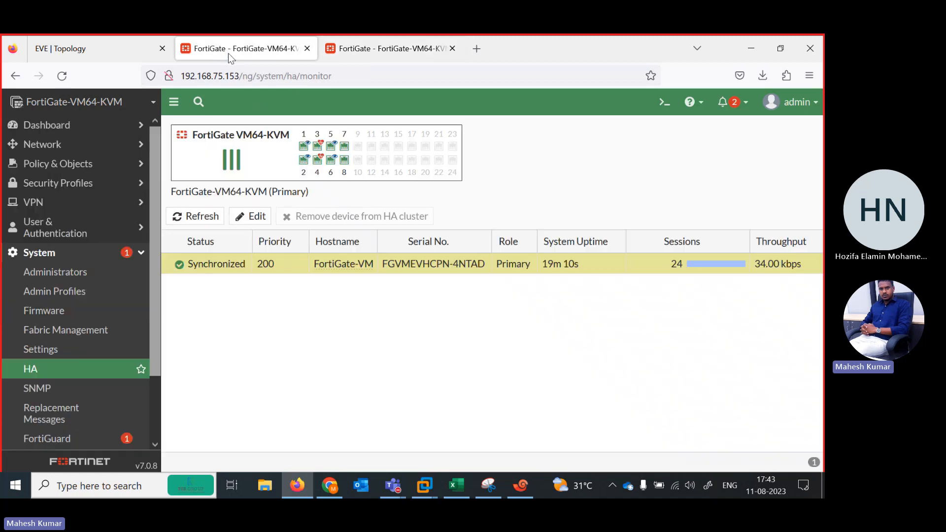
click(395, 43)
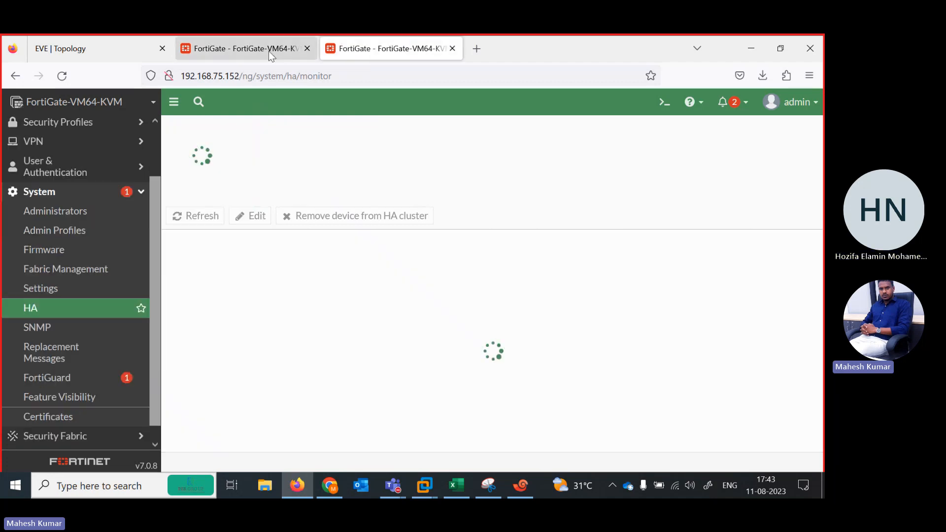
click(96, 52)
click(198, 40)
click(362, 40)
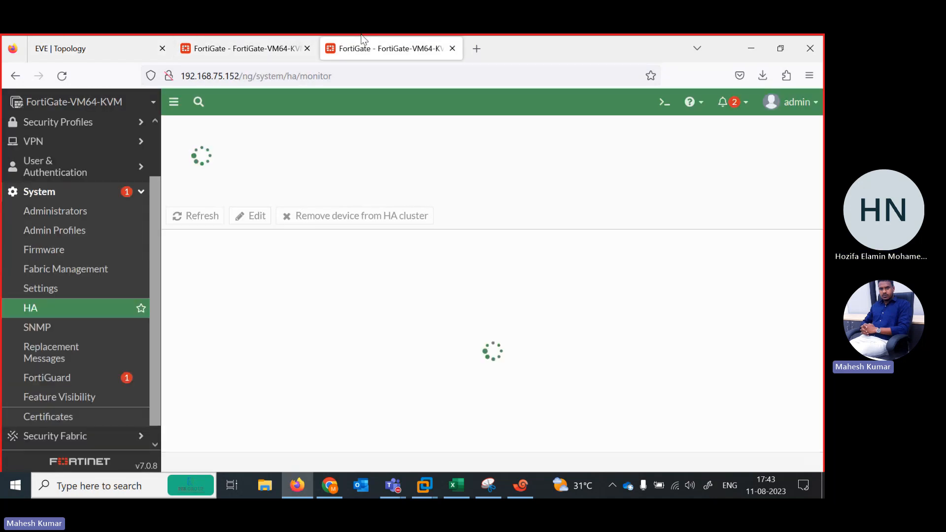
click(136, 55)
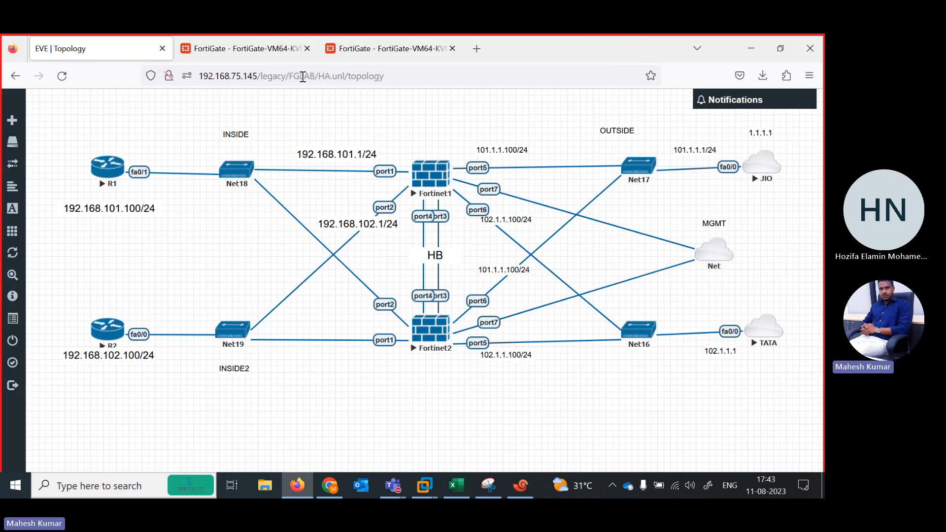
click(358, 49)
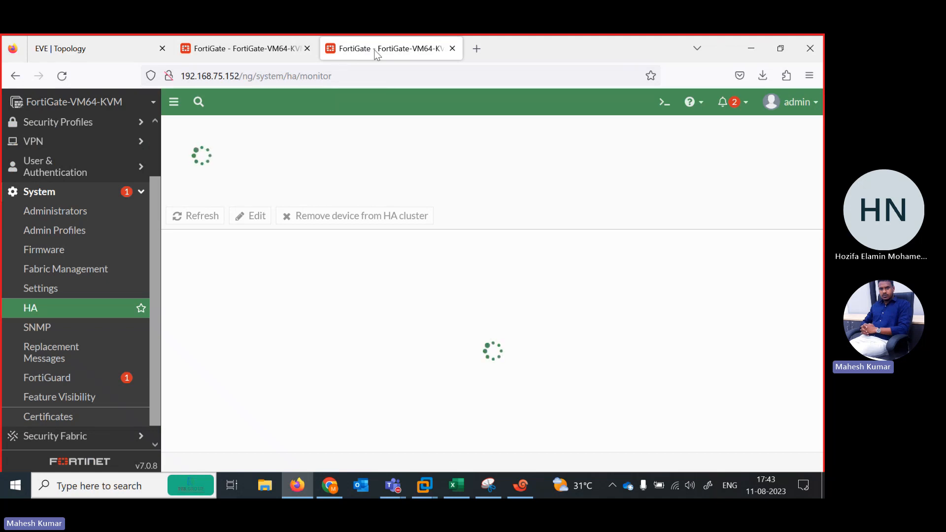
click(276, 49)
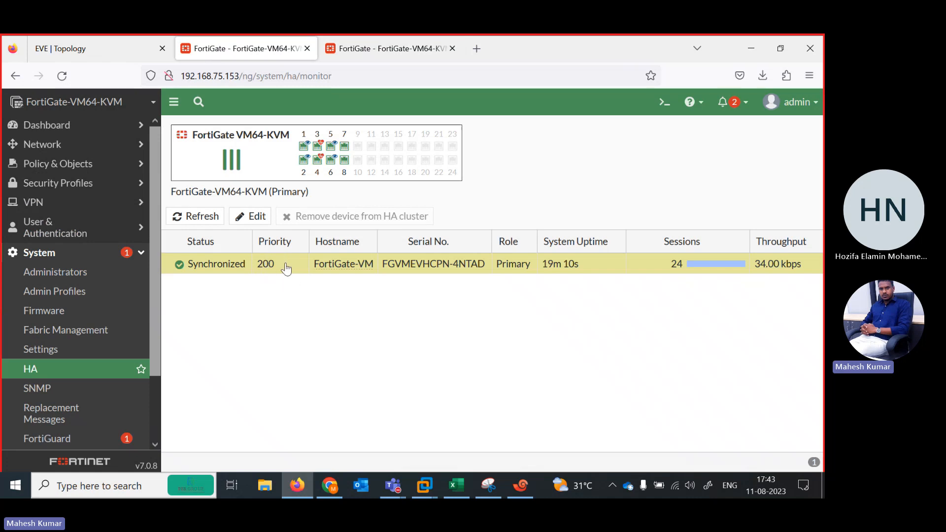
click(371, 52)
click(296, 50)
drag(151, 348, 171, 242)
click(345, 57)
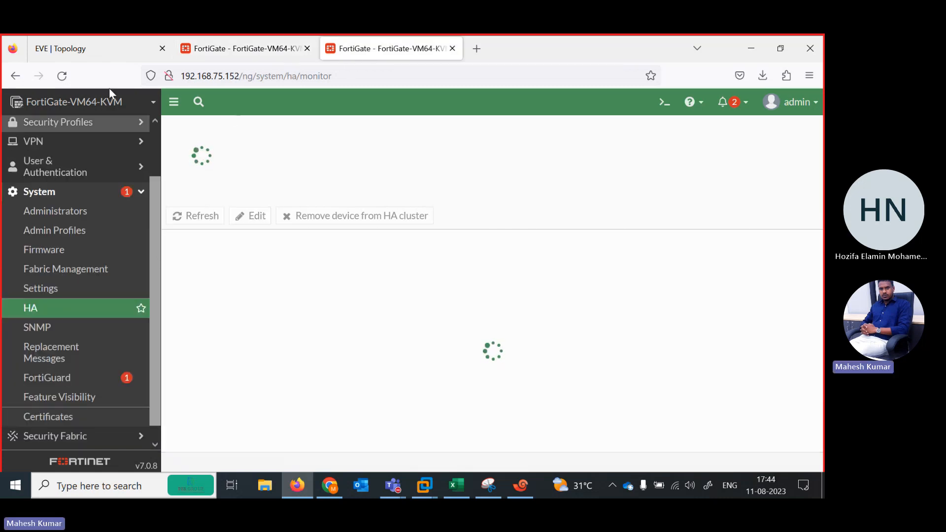
click(90, 50)
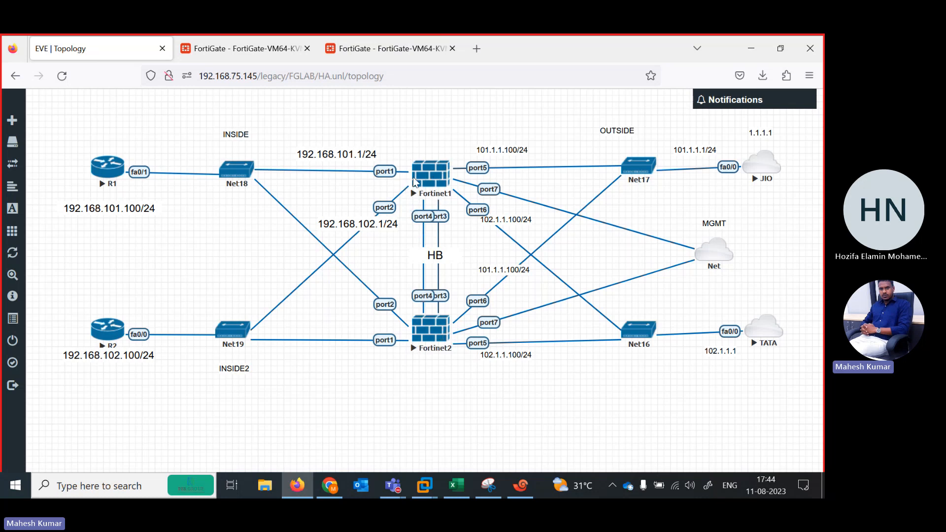
Refresh the HA monitor of the FortiGate at 192.168.75.153 and inspect the secondary member's entry and ports.
click(249, 49)
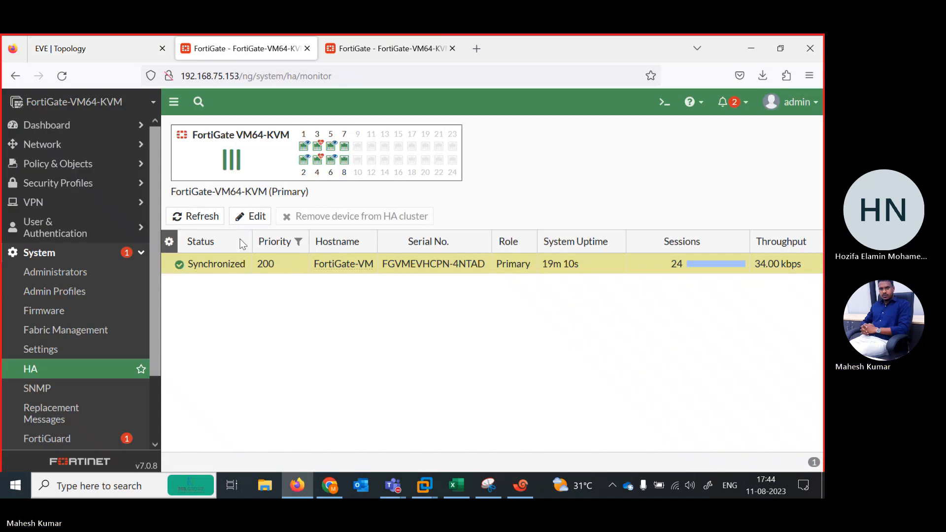
click(188, 220)
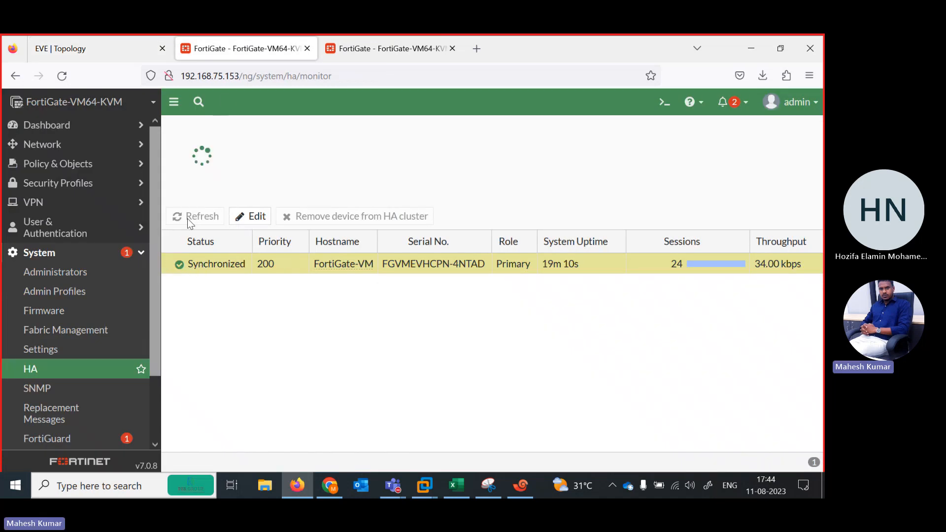
click(194, 285)
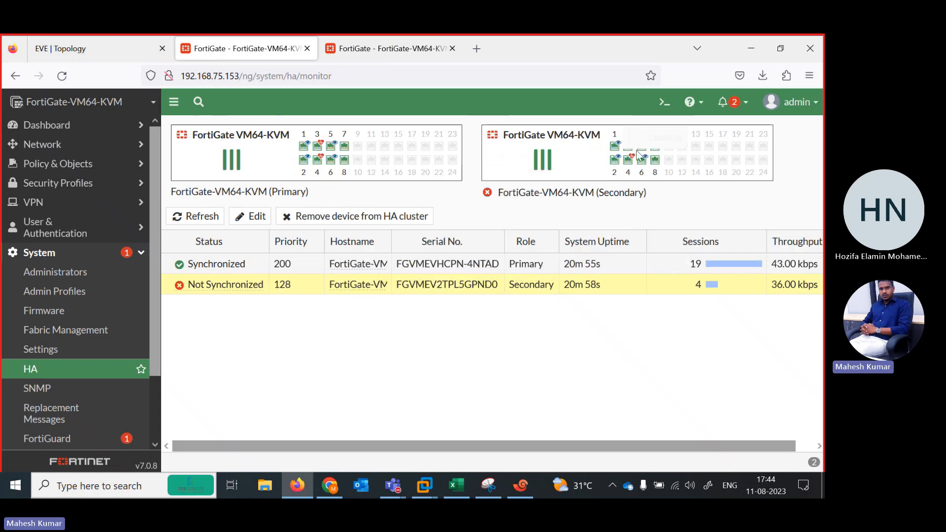
mouse_move(656, 152)
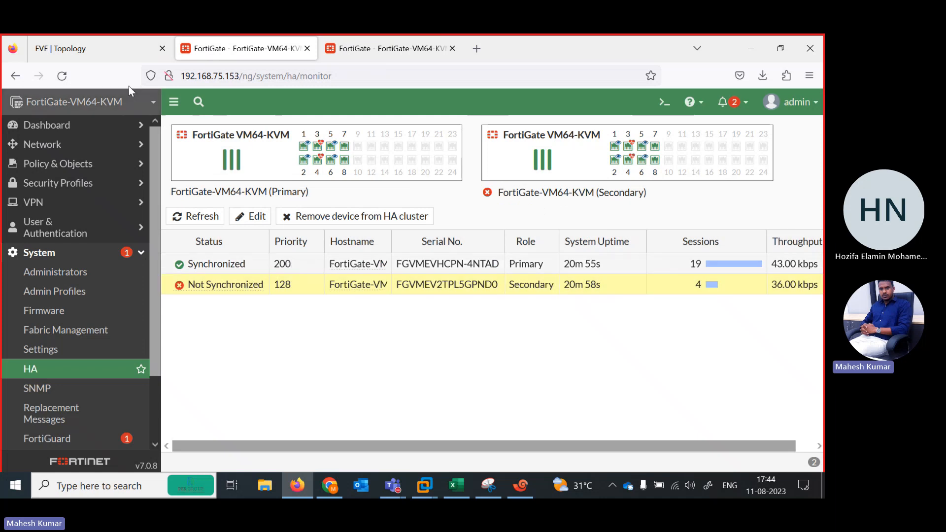
Glance at the EVE-NG topology and refresh the cluster's HA monitor again to recheck the synchronization status.
click(100, 58)
click(245, 46)
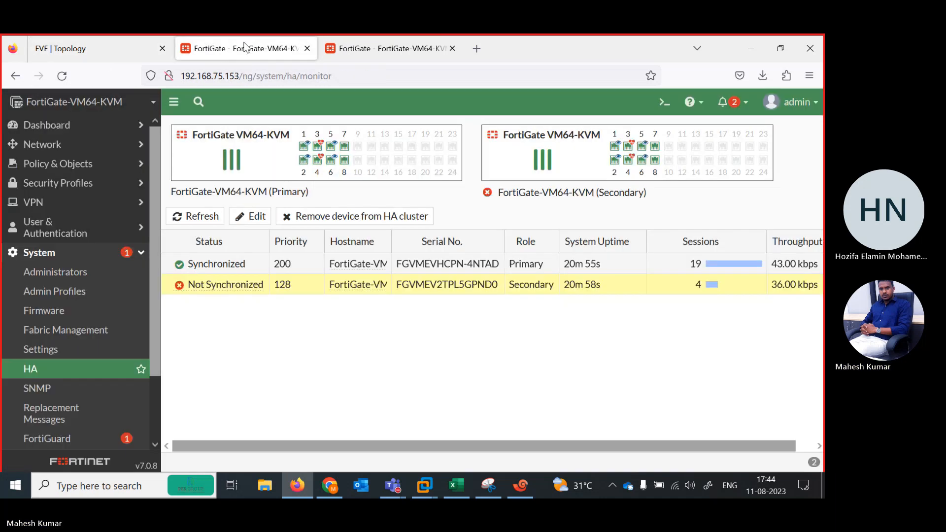
click(201, 216)
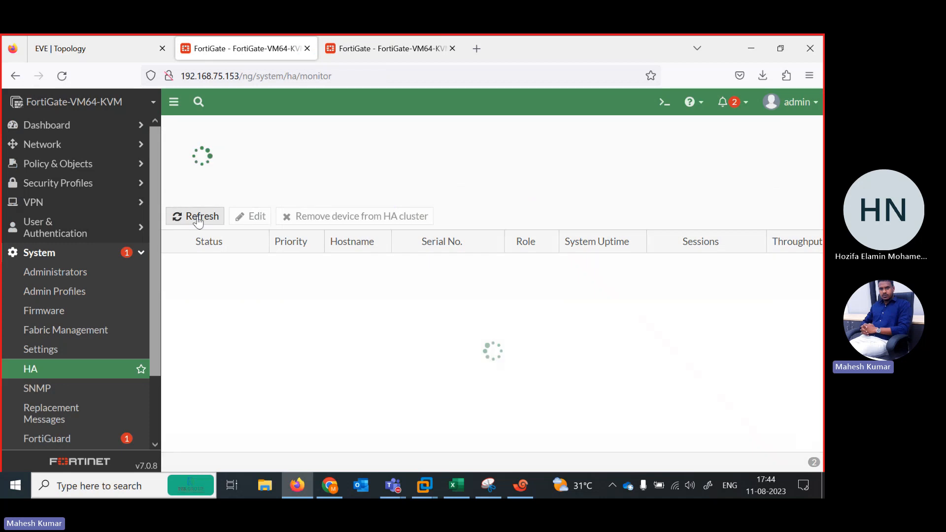
Refresh the HA monitor of the FortiGate at 192.168.75.153 several times to recheck the members' synchronization status.
click(201, 217)
click(200, 219)
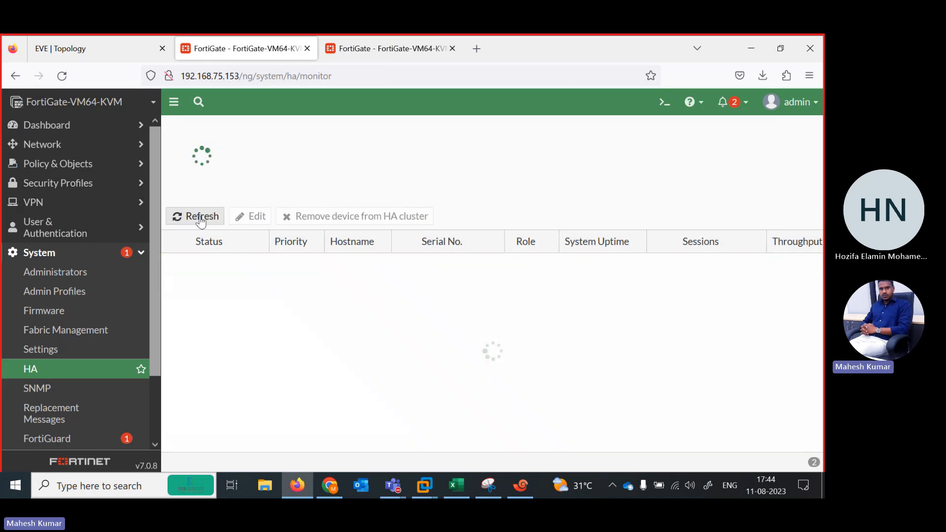
click(201, 219)
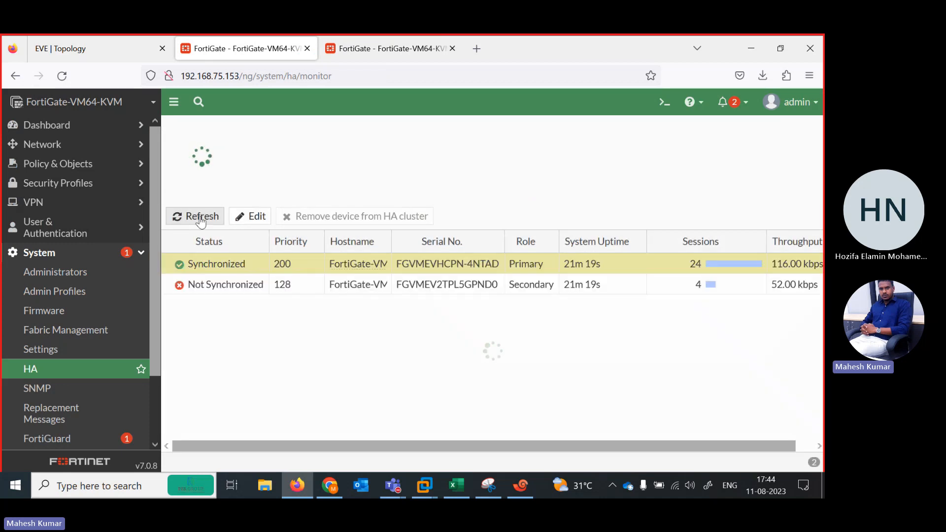
click(201, 218)
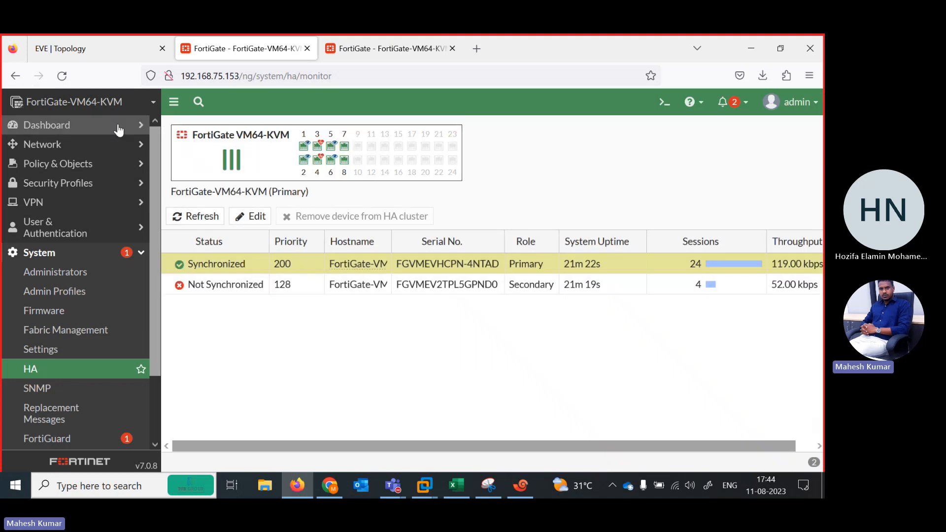
Switch from the EVE-NG topology to router R1's console in Xshell and enter privileged EXEC mode.
click(86, 45)
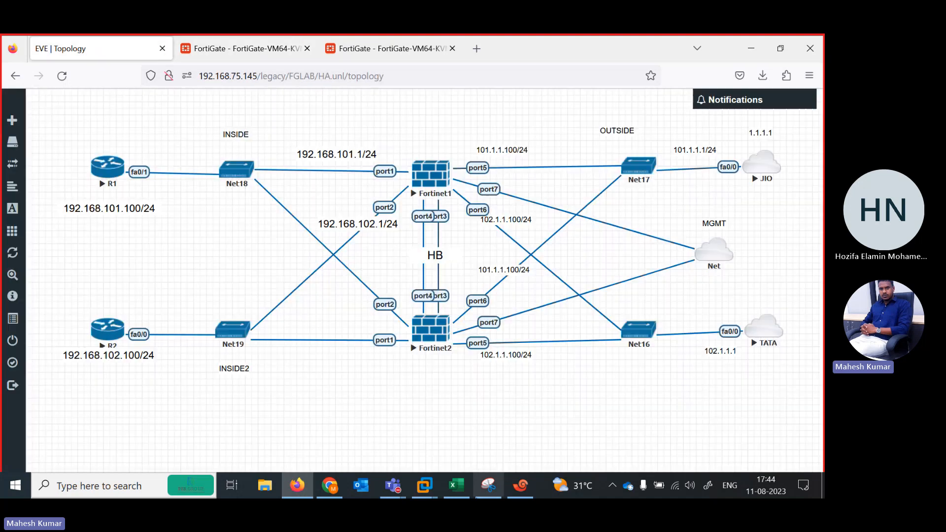
click(514, 484)
click(168, 133)
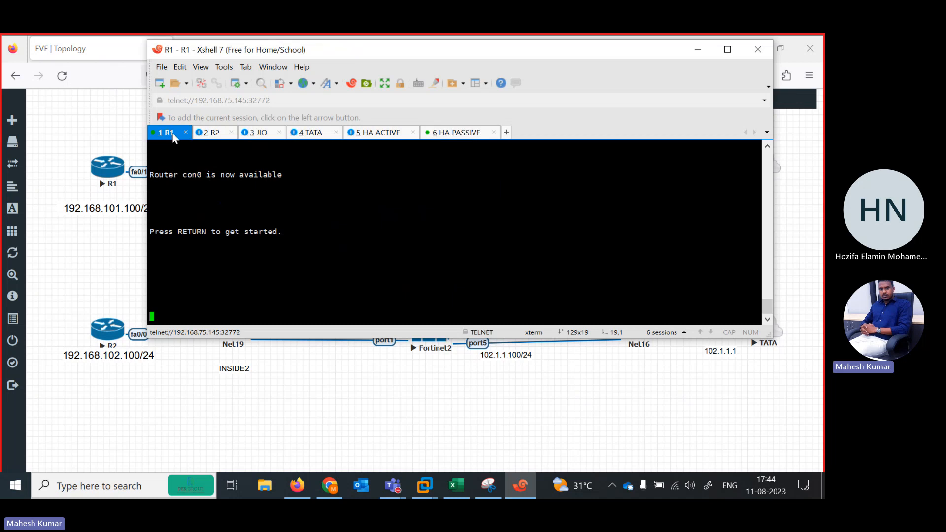
key(Return)
key(Return)
key(Return)
key(Return)
key(Return)
key(Return)
key(Return)
key(Return)
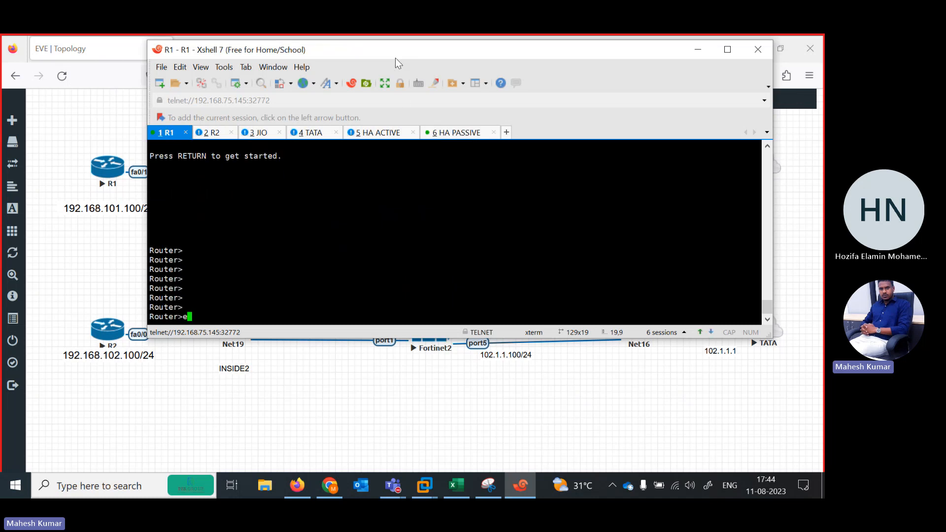
text(en)
key(Tab)
key(Return)
text(pi)
key(Tab)
text(1.1.)
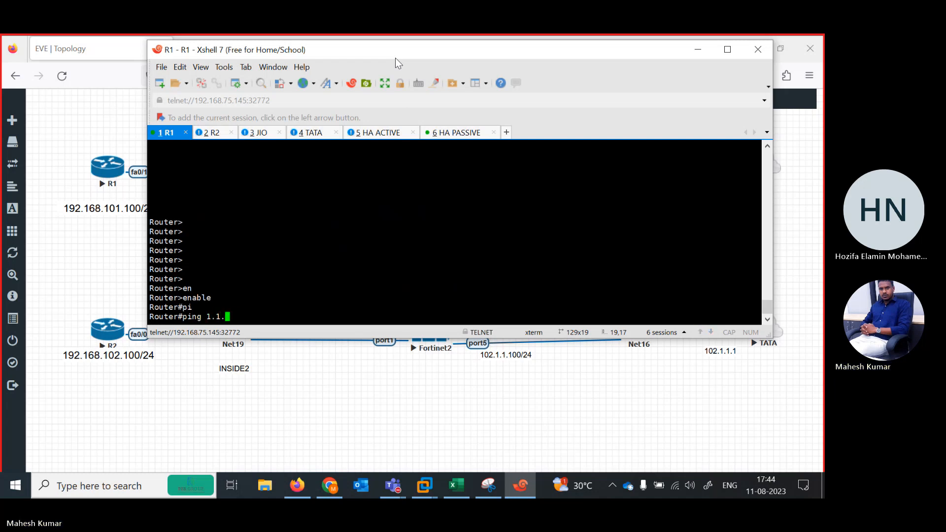
text(..1)
key(Return)
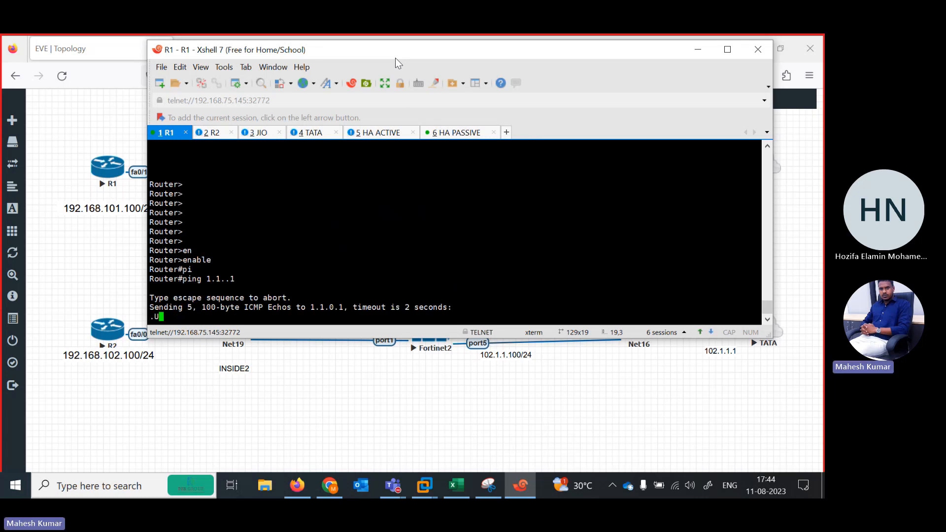
key(ctrl+shift+6)
Ping the JIO address 1.1.1.1 from router R1 to test outside connectivity.
text(pi)
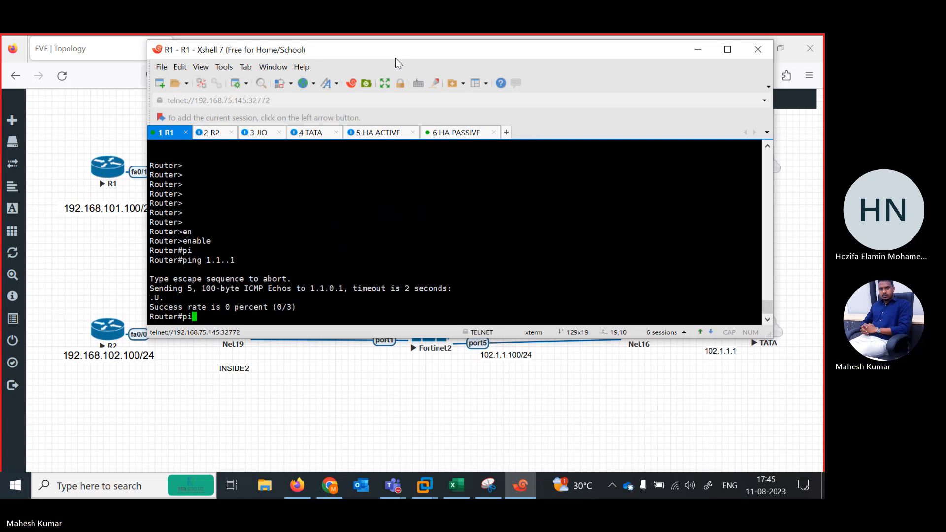
text(ng 1.1.1.1)
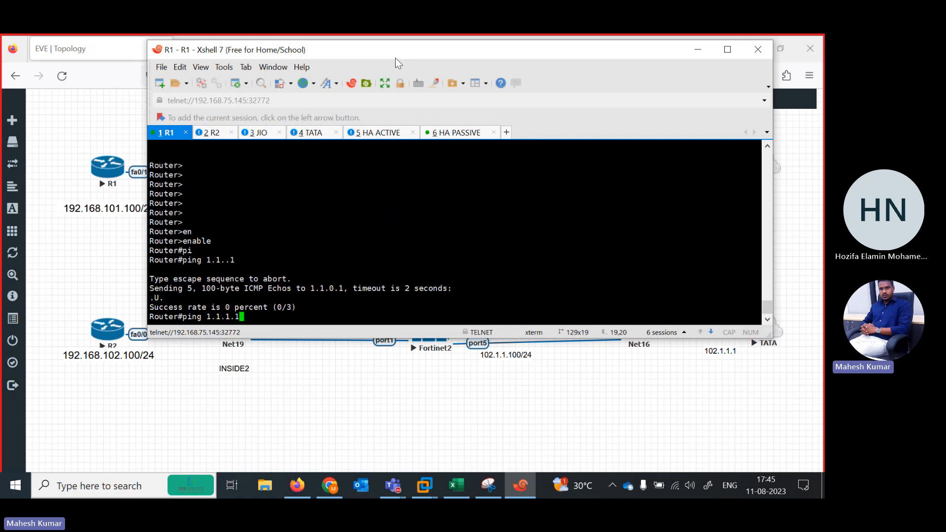
key(Return)
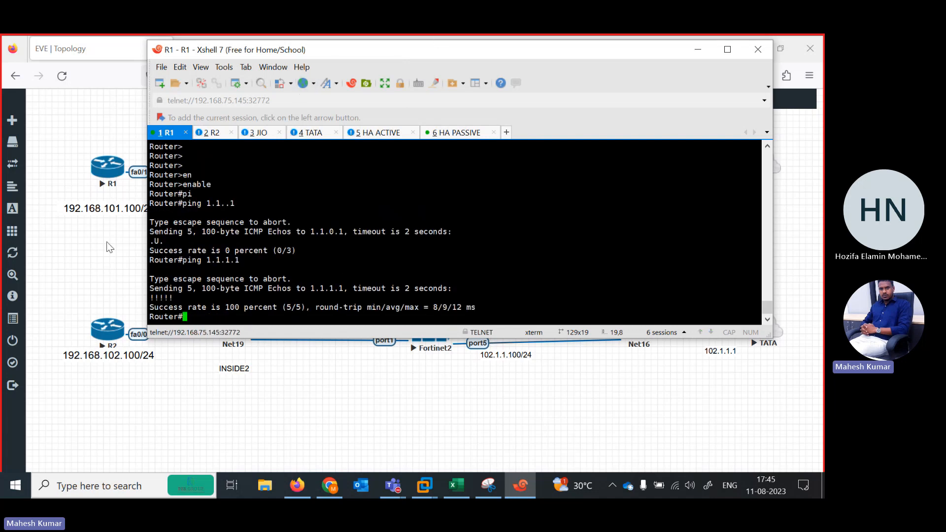
Check the TATA router's address in the EVE-NG topology and ping 102.1.1.1 from R1's Xshell console.
click(107, 241)
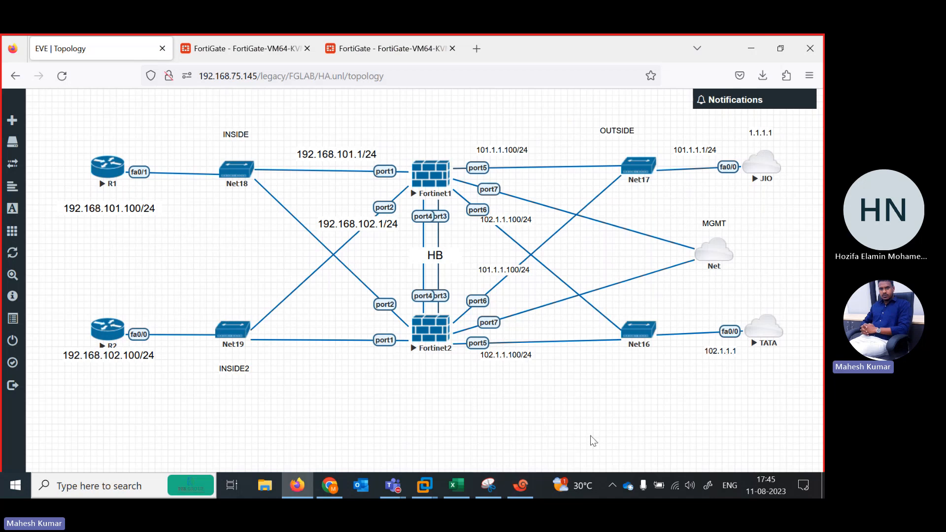
click(524, 484)
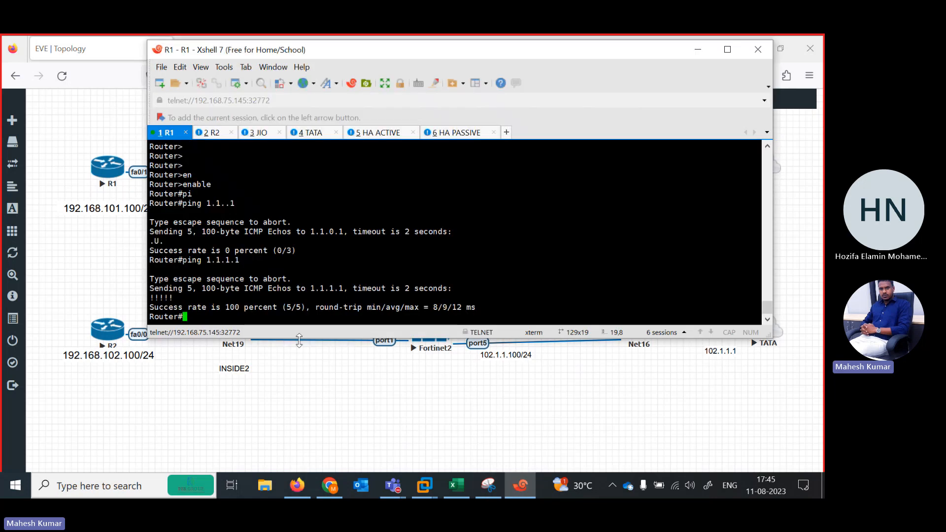
text(ping 102.1.1.1)
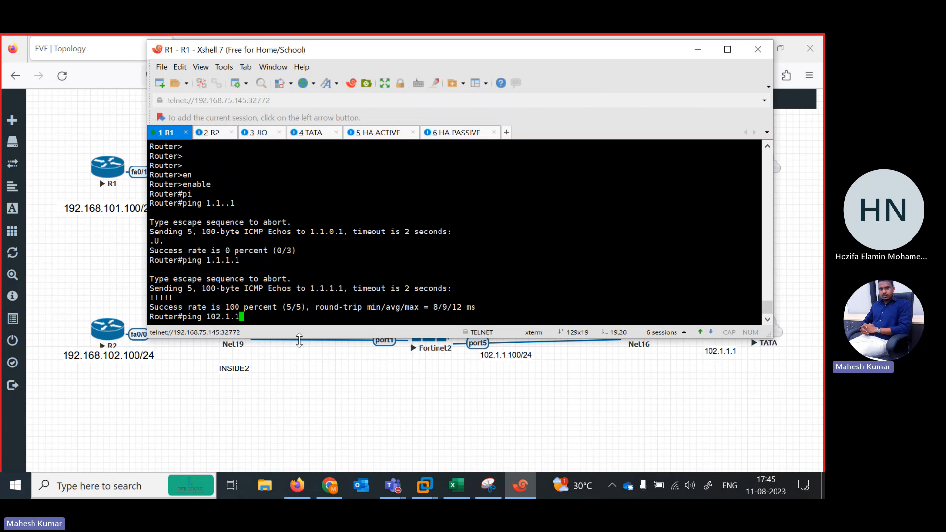
key(Return)
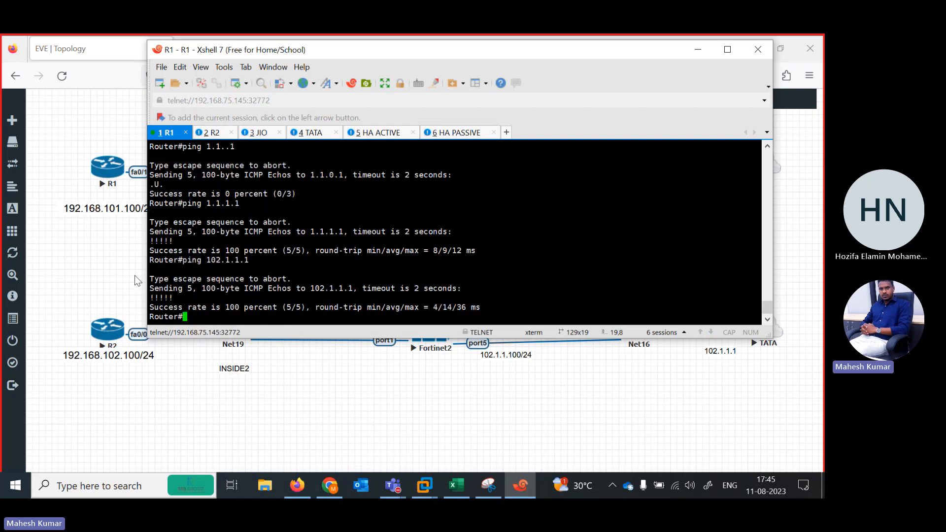
Return to Firefox and refresh the HA monitor at 192.168.75.153 to compare the primary and secondary members' status.
click(136, 277)
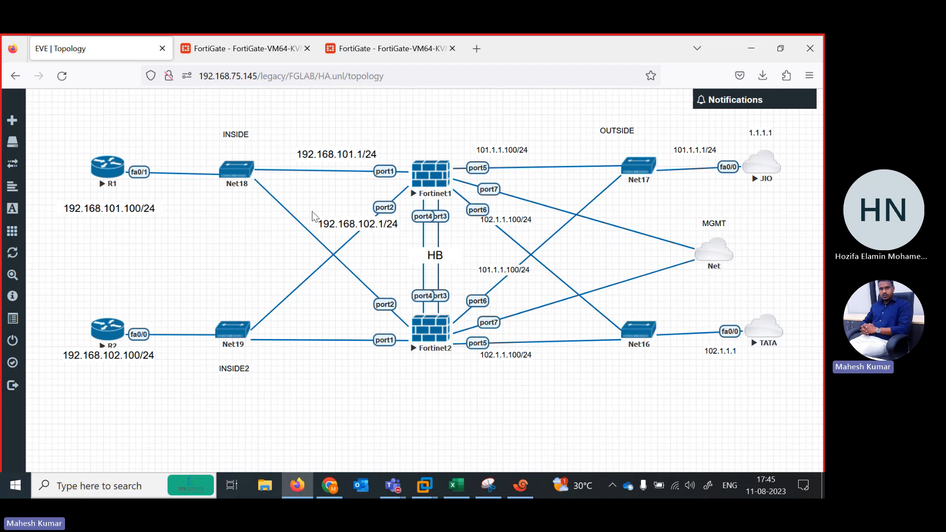
click(217, 48)
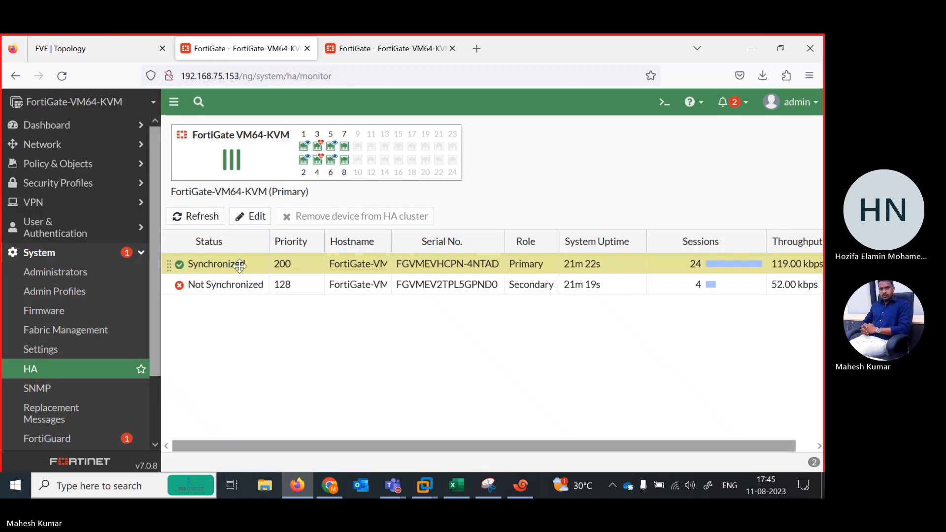
click(187, 218)
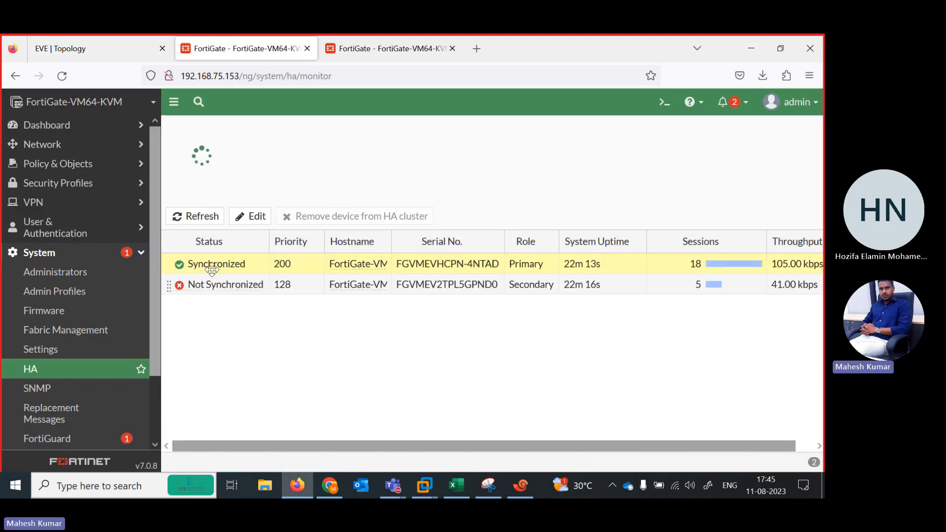
click(187, 217)
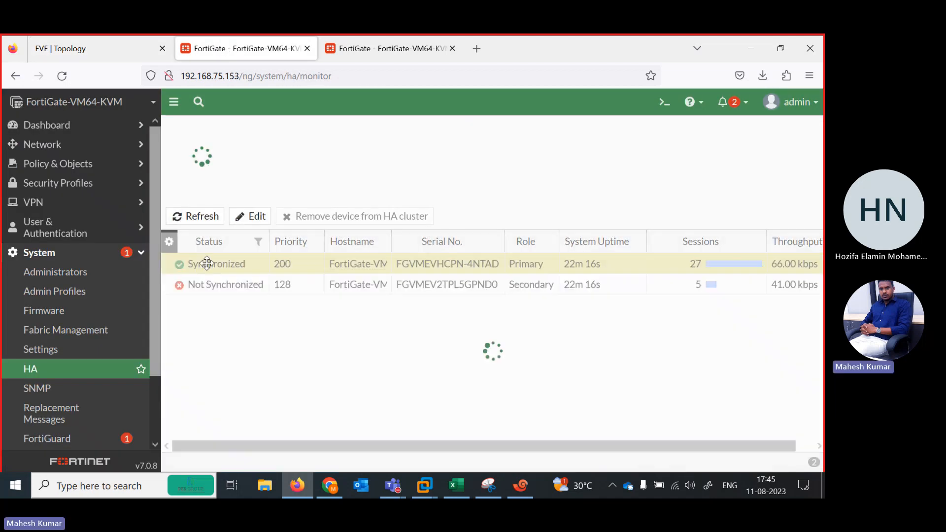
click(193, 217)
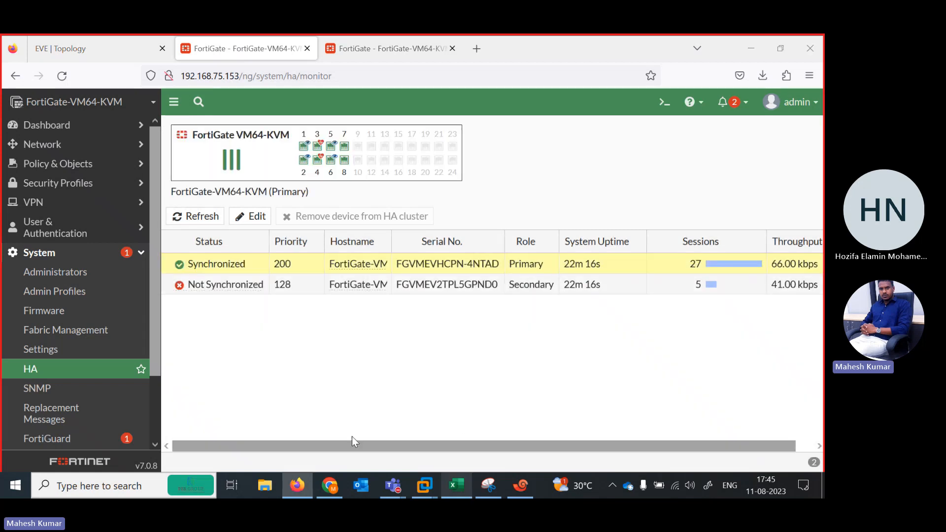
Switch to the Excel course content workbook and review the topics listed on Sheet1 ENGLISH, including VRRP, SSL VPN and SD-WAN.
key(alt+Tab)
click(170, 372)
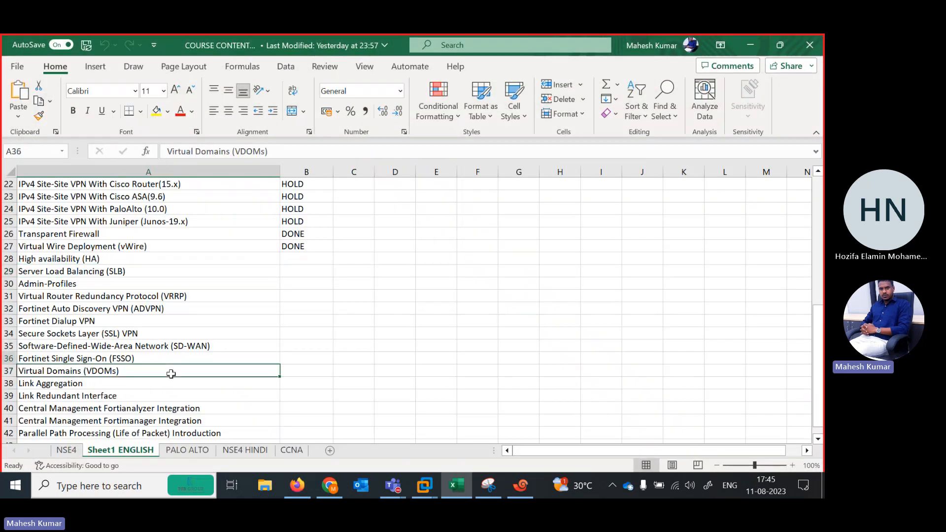
key(Up)
key(Up)
key(Up)
key(Down)
key(Down)
key(Down)
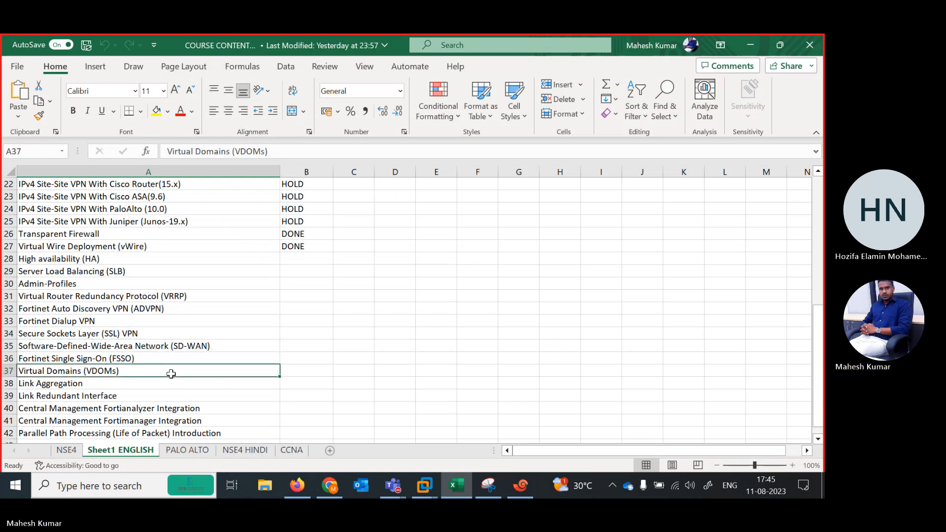
key(Down)
key(Down)
key(Down)
key(Down)
key(Down)
key(Down)
key(Down)
key(Down)
key(Up)
key(Up)
key(Up)
key(Up)
key(Up)
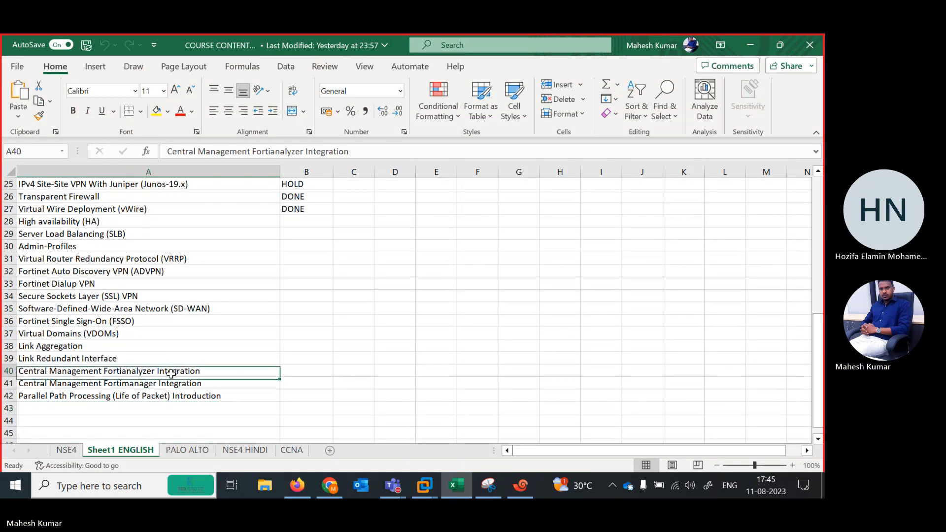
key(Up)
key(Up)
key(Up)
key(Up)
key(Up)
key(Up)
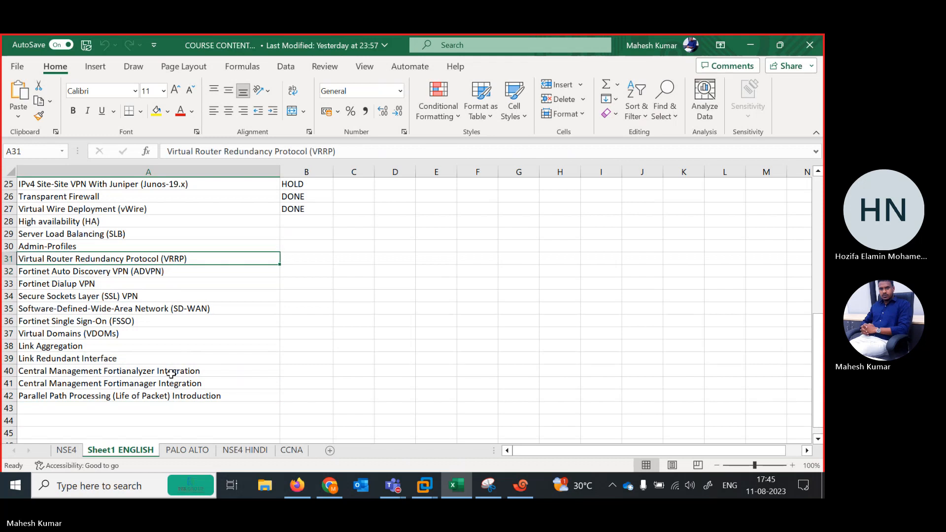
key(Down)
key(Down)
key(Down)
key(Down)
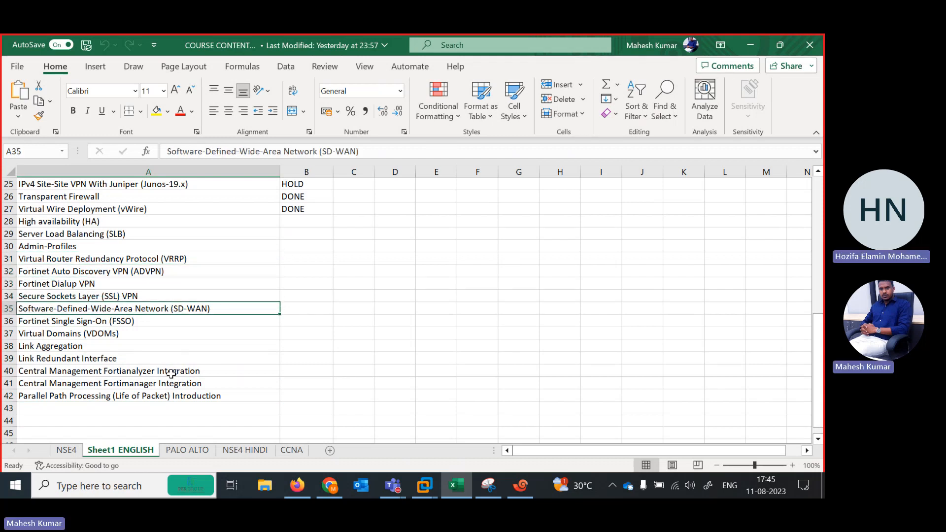
key(Up)
key(Down)
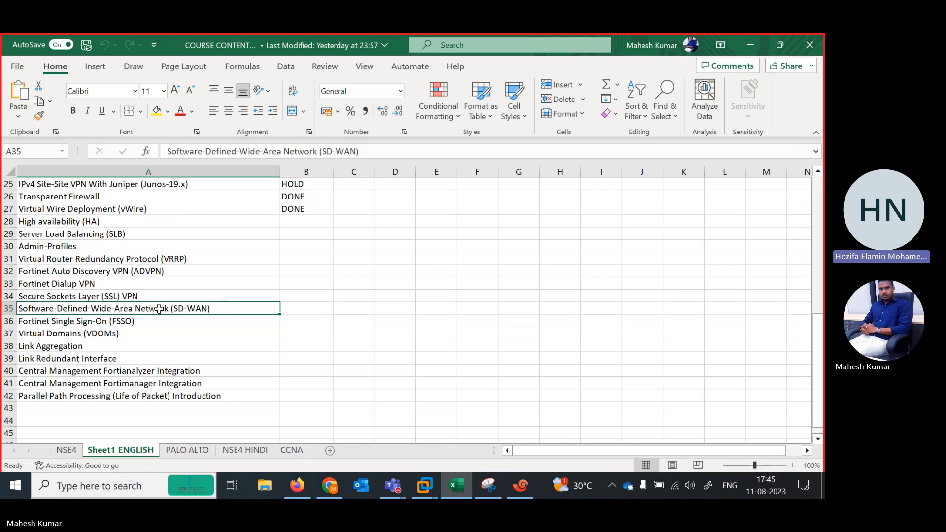
click(72, 298)
click(109, 309)
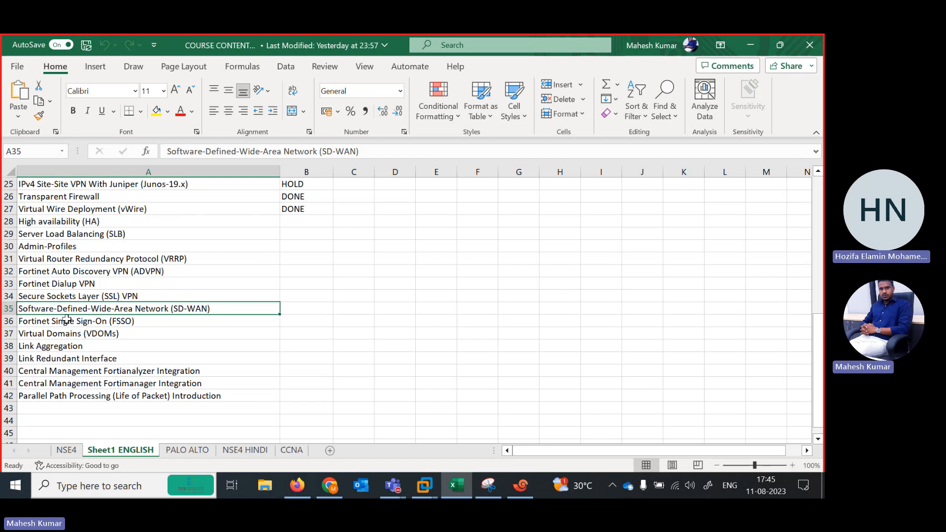
Leave the course workbook, refresh the FortiGate HA monitor once more and bring the EVE-NG topology back up.
click(751, 45)
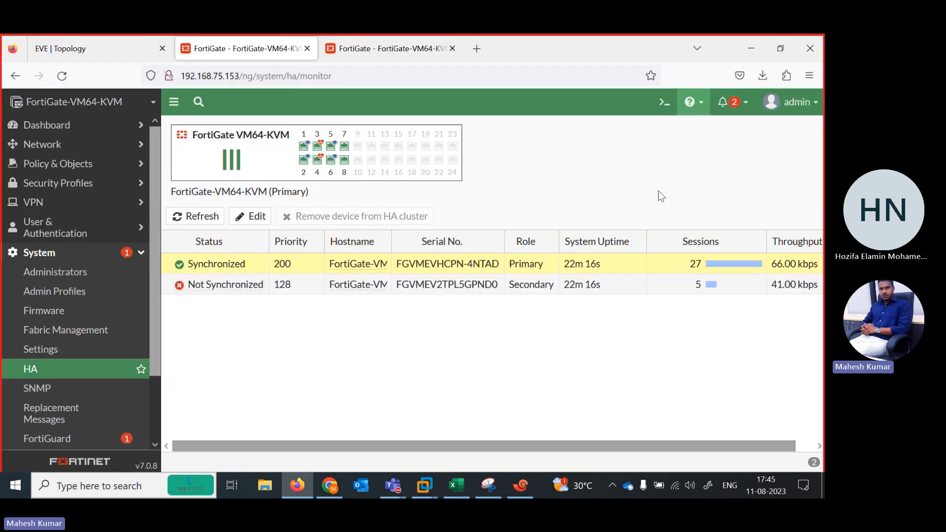
click(196, 217)
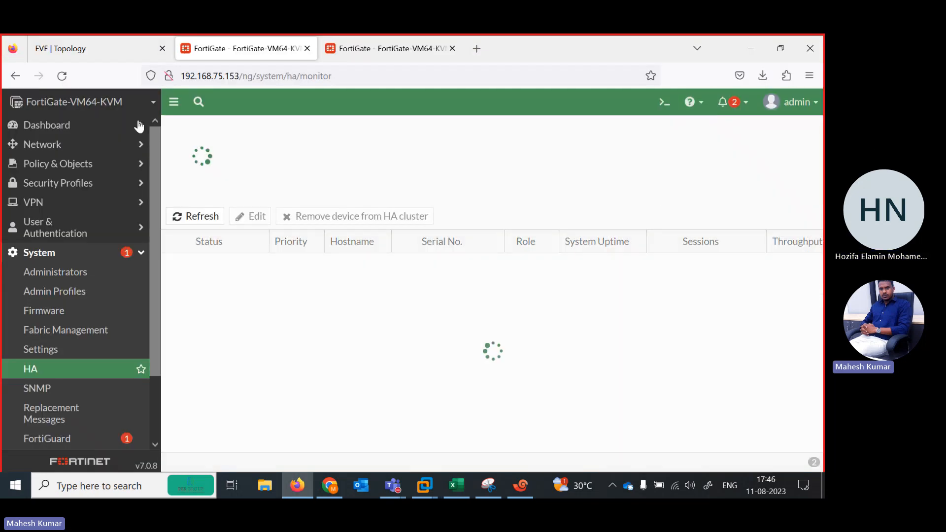
click(101, 48)
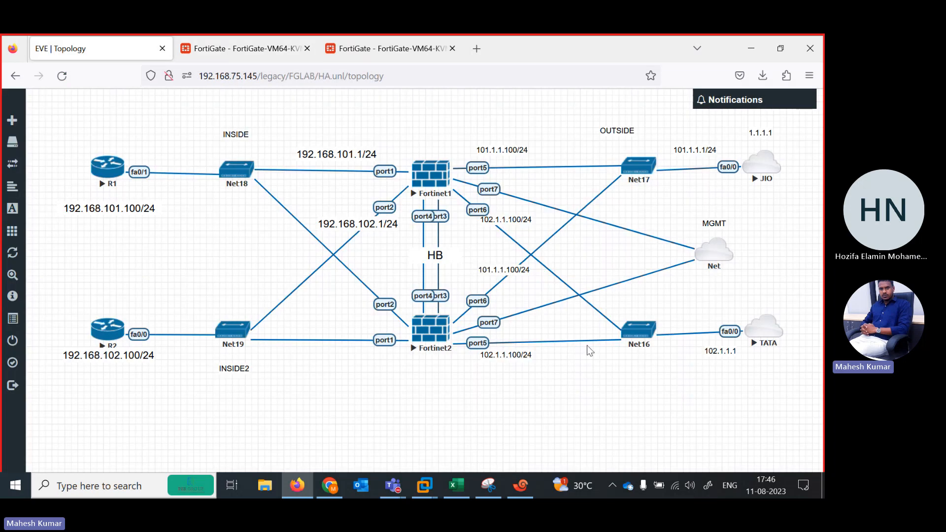
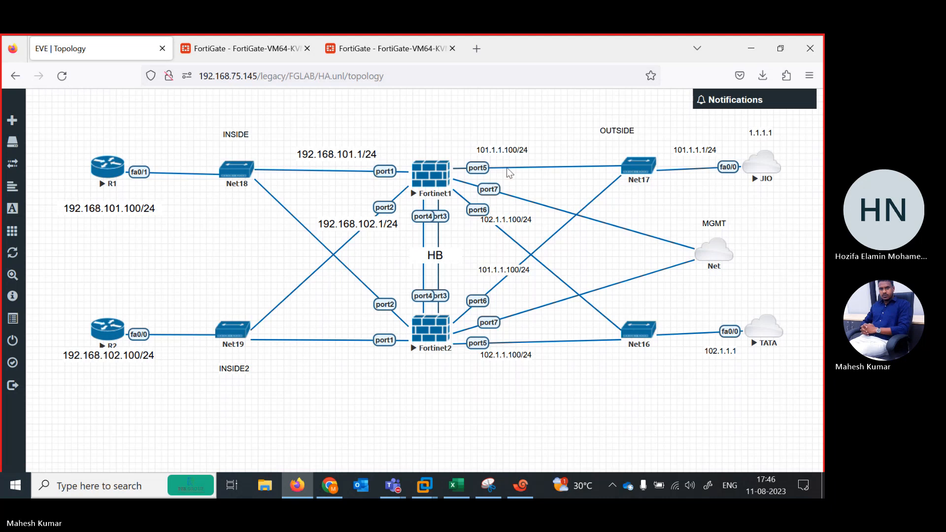
Reposition the 101.1.1.100/24 and 102.1.1.100/24 labels beside Fortinet1's port5 and port6 links in the EVE-NG topology.
drag(489, 150, 492, 149)
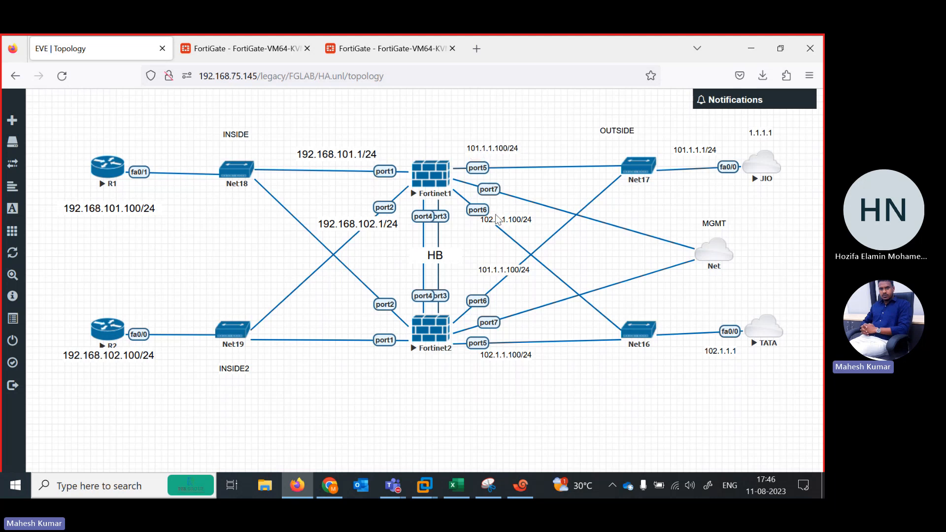
drag(497, 216, 495, 222)
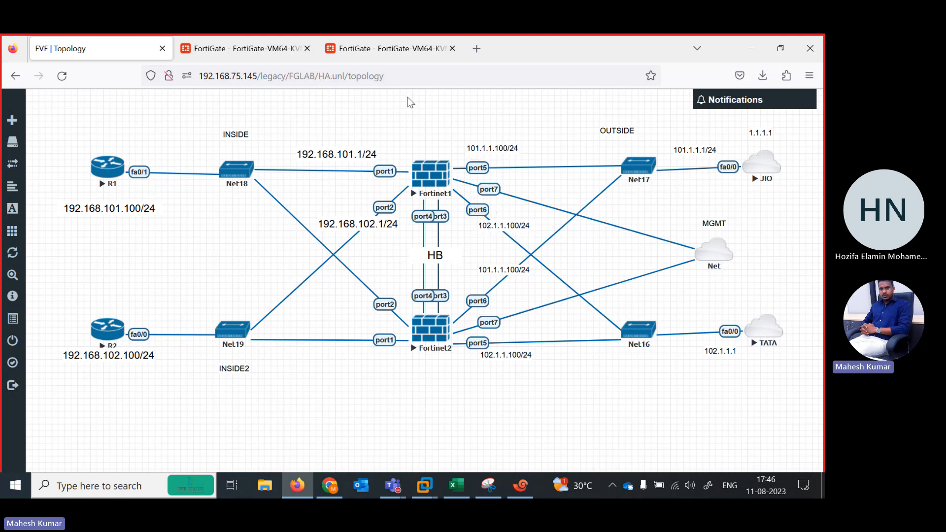
Switch to the HA monitor at 192.168.75.153 and refresh it repeatedly to check both cluster members' synchronization status.
click(298, 55)
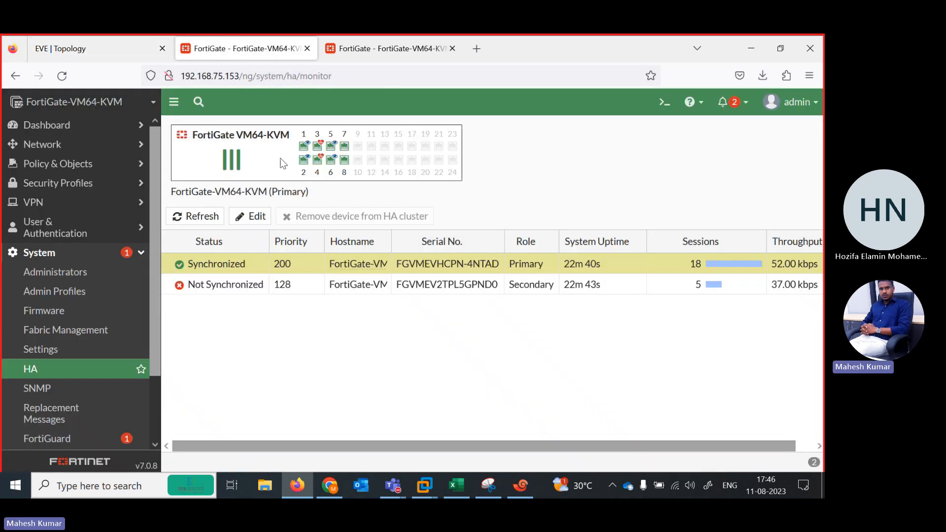
click(204, 221)
click(206, 222)
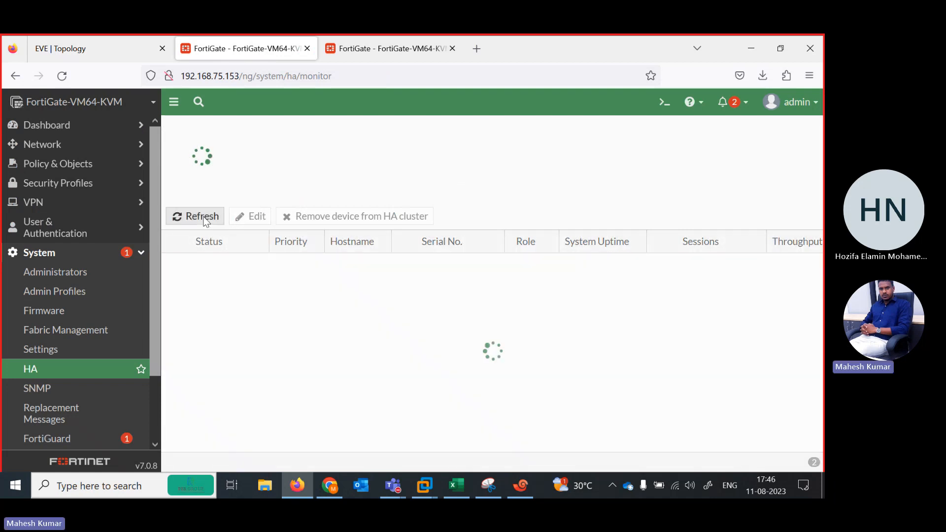
click(206, 221)
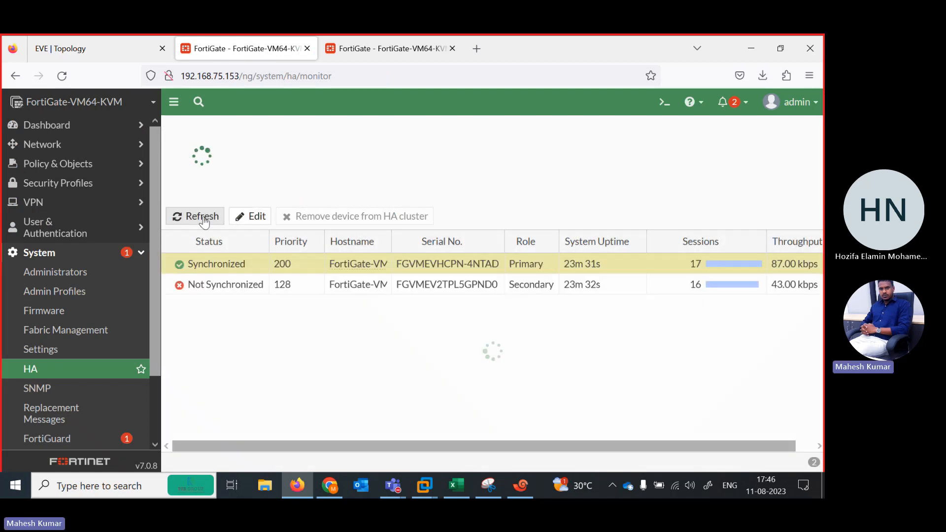
click(206, 222)
click(204, 220)
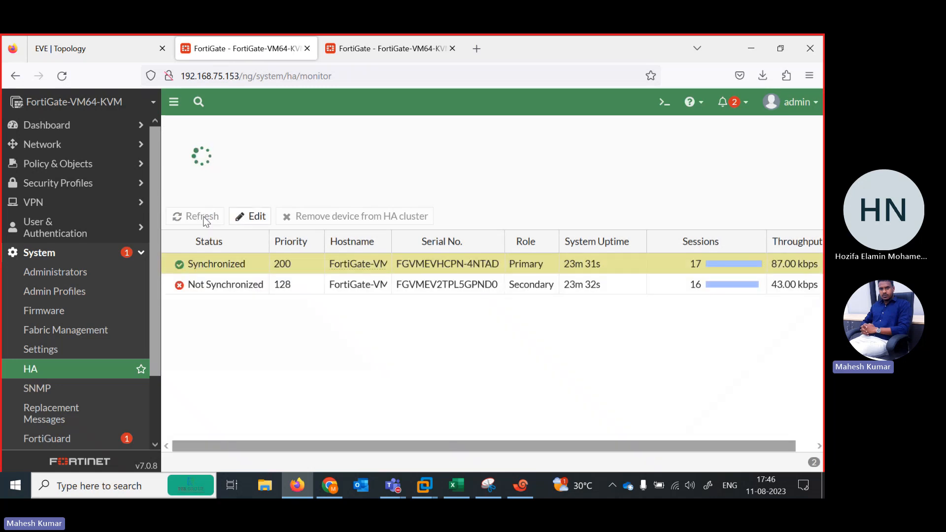
click(205, 222)
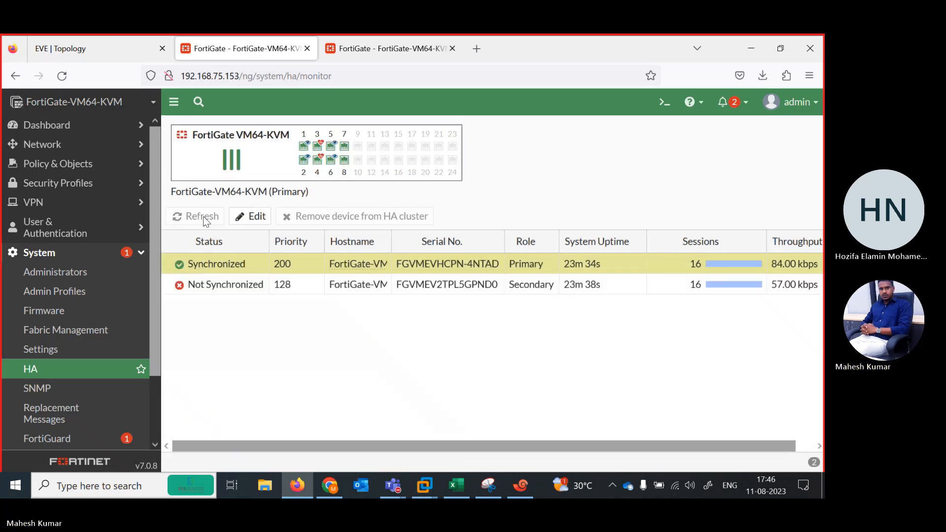
click(205, 222)
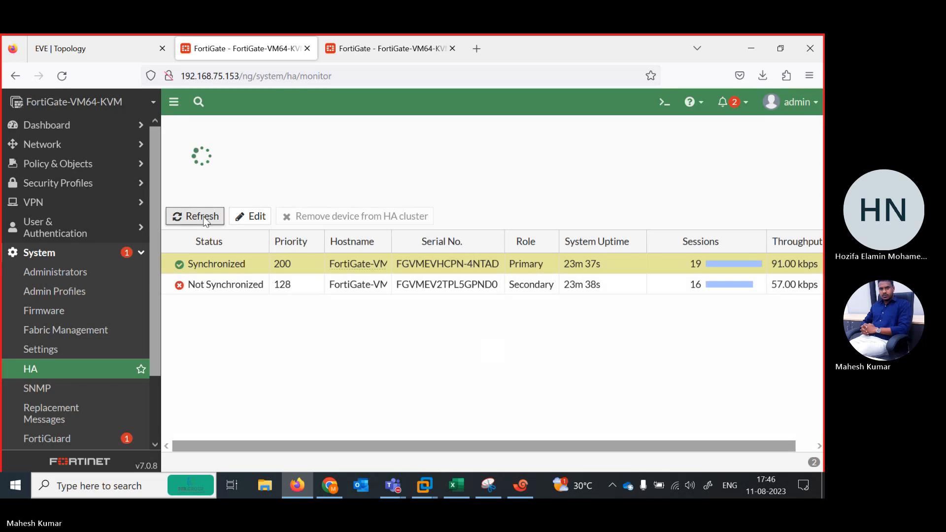
click(205, 222)
click(206, 222)
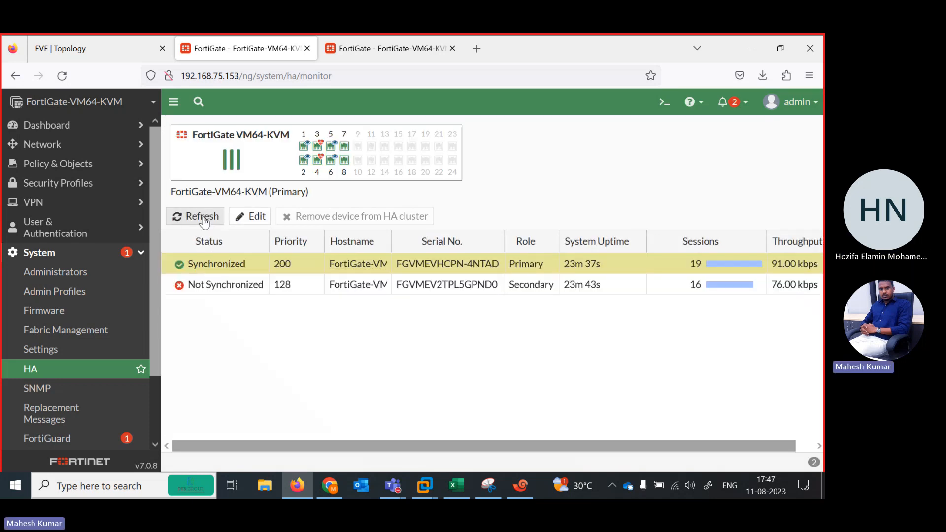
click(205, 222)
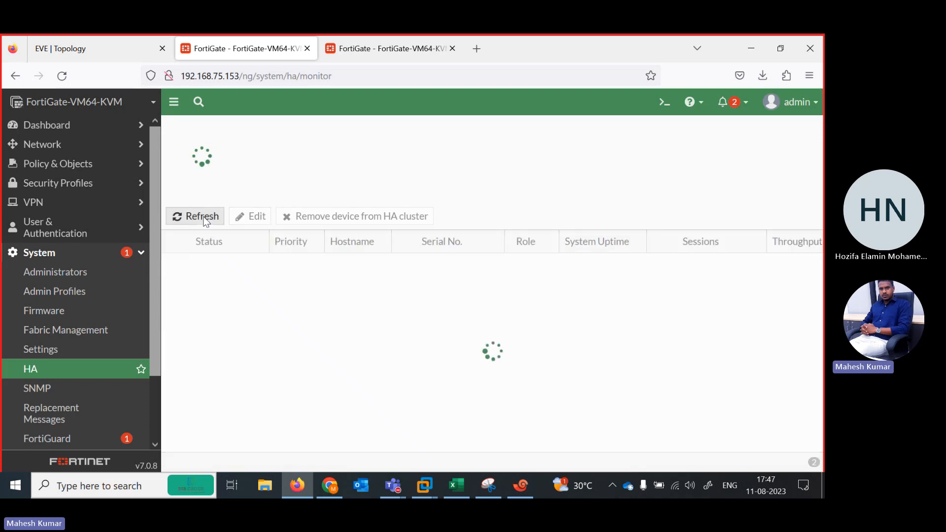
click(205, 221)
click(205, 222)
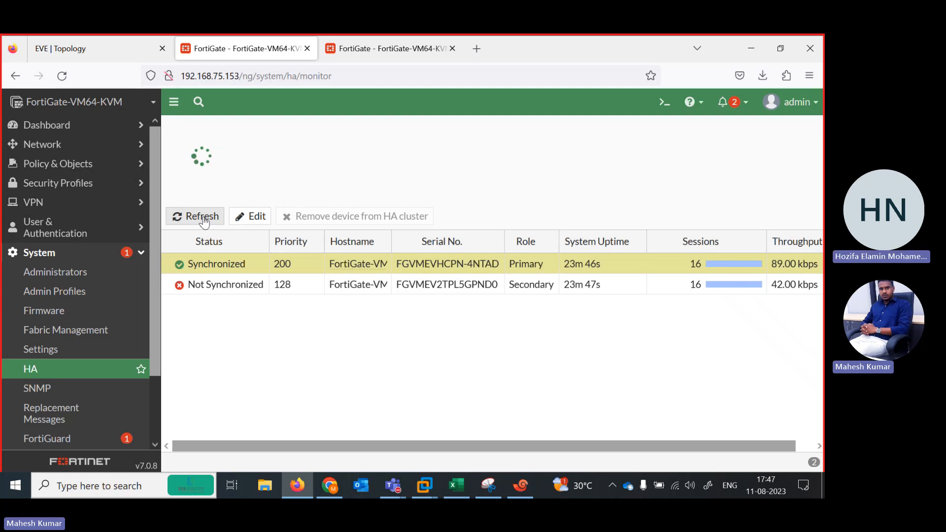
click(206, 221)
click(205, 221)
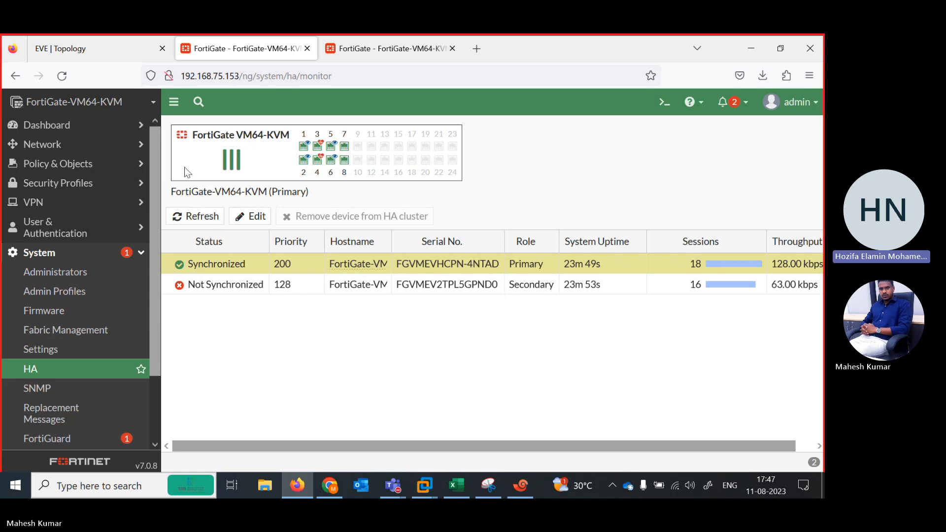
click(199, 219)
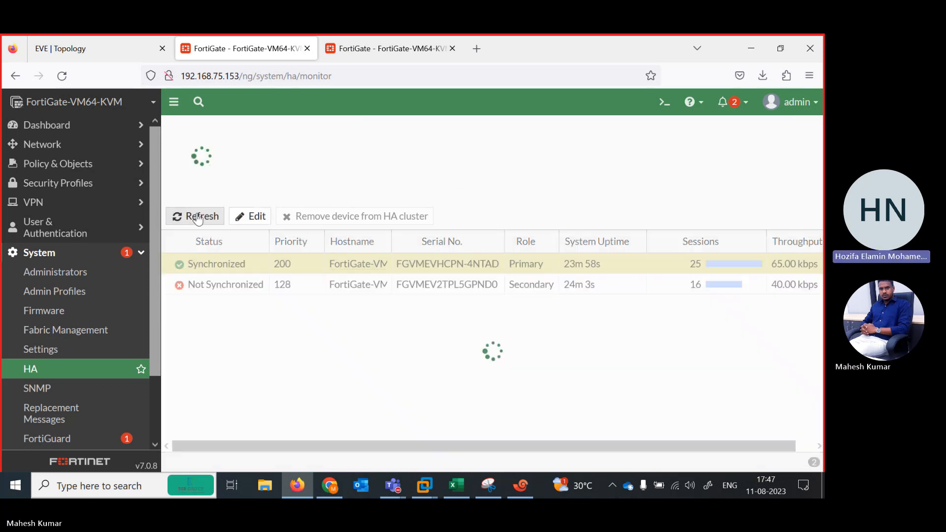
click(198, 219)
click(198, 219)
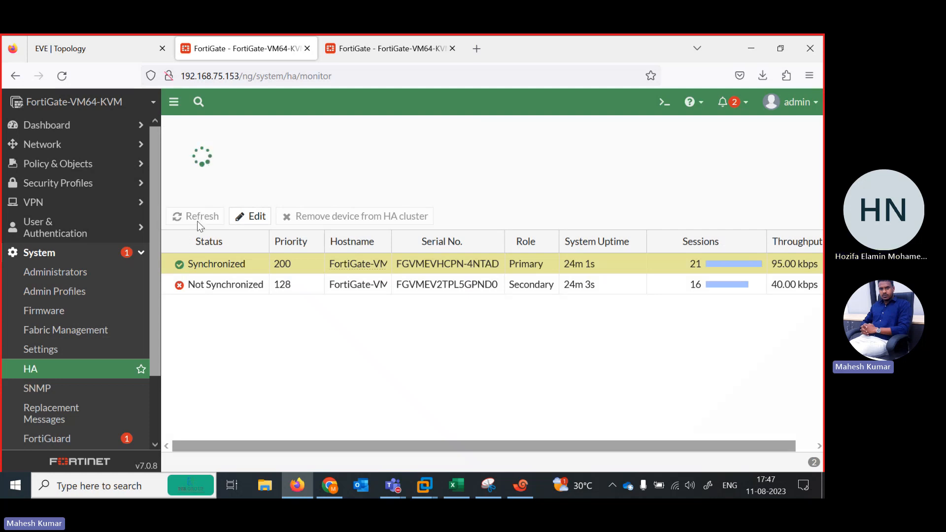
click(194, 221)
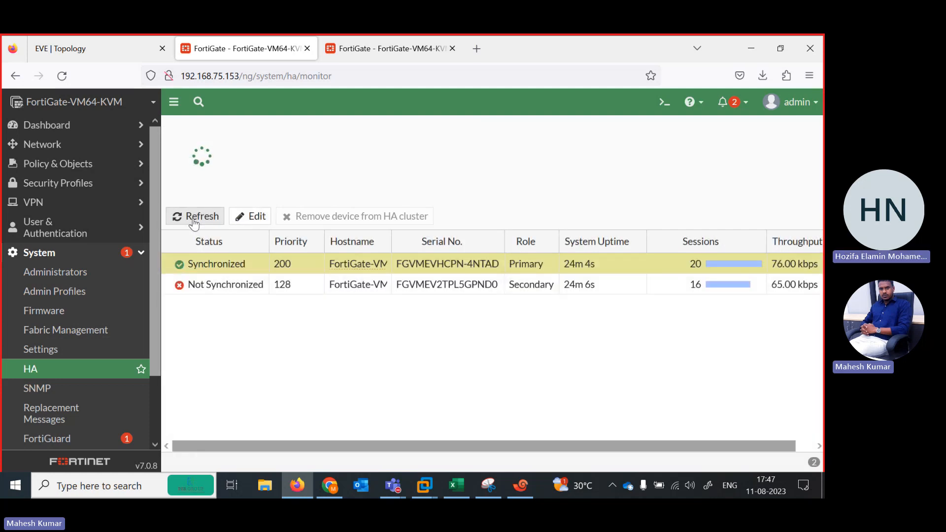
click(195, 220)
click(195, 221)
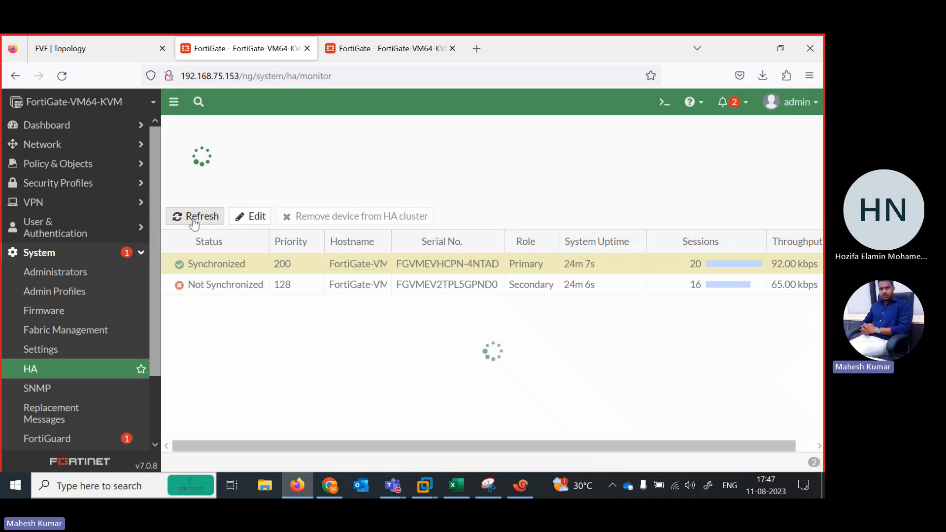
click(194, 221)
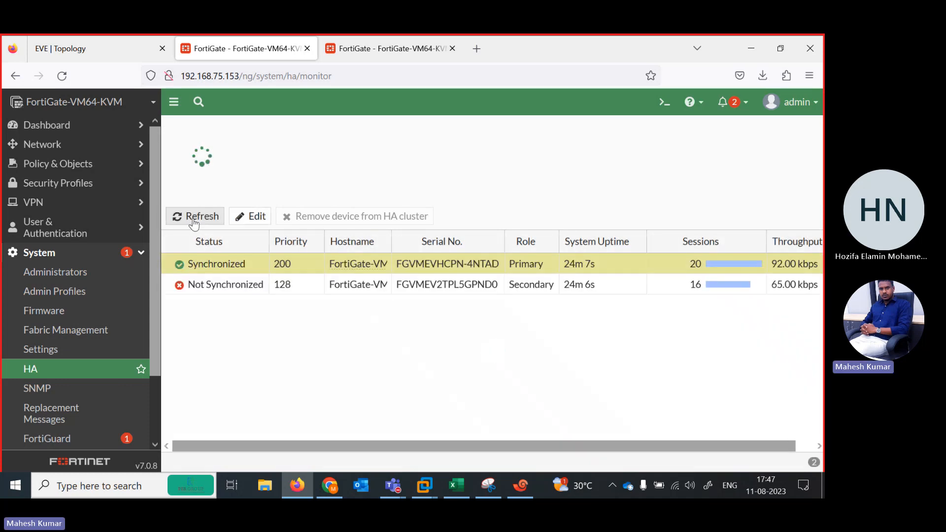
click(195, 221)
click(195, 221)
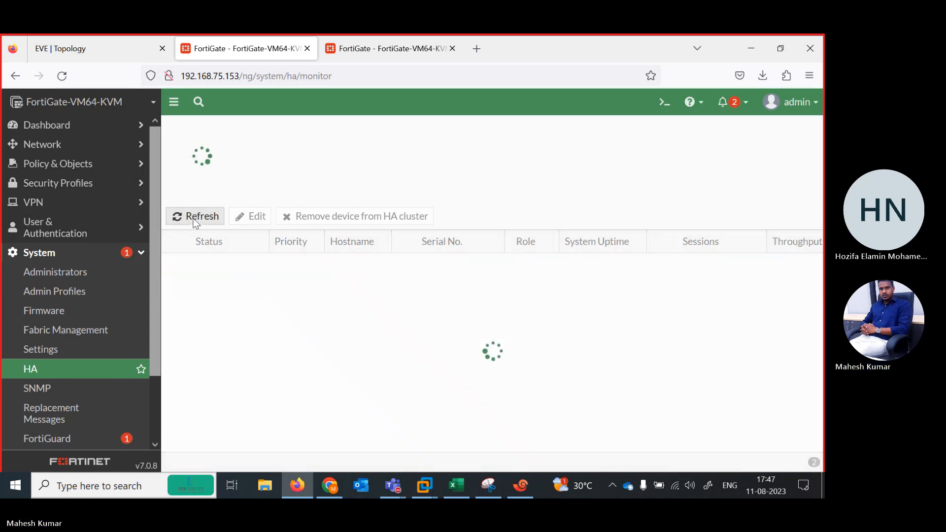
click(194, 221)
click(194, 221)
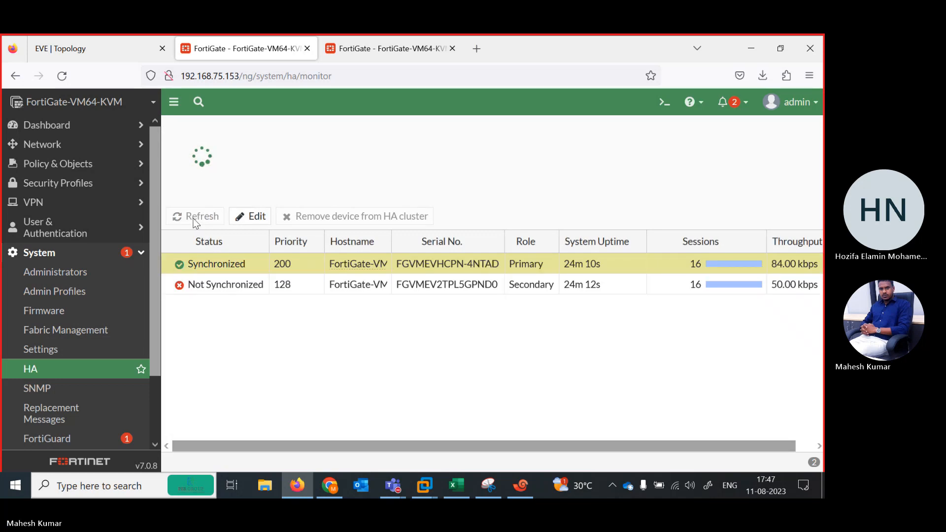
Open TELNET SSH HTTP HTTPS from the CONFIGURATION TEXT folder on drive D: and copy its entire contents, leaving Notepad and File Explorer minimized.
click(265, 485)
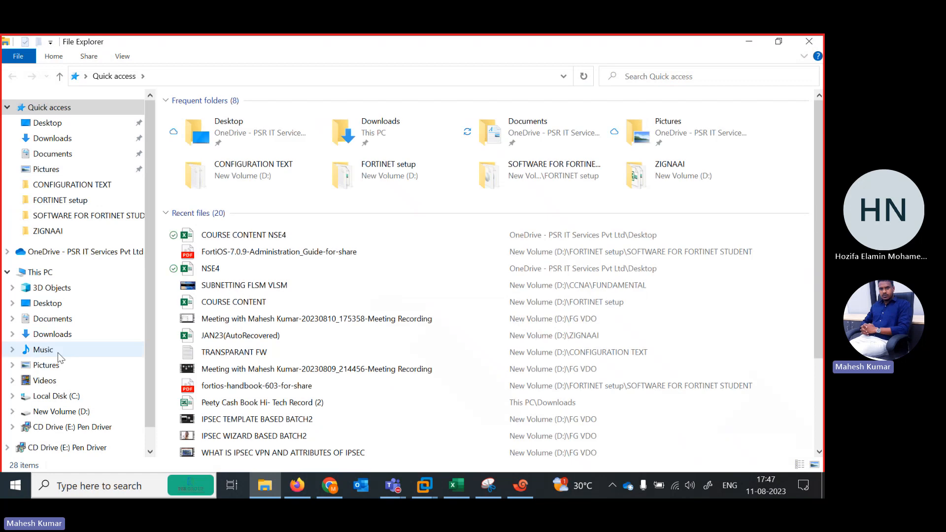
click(64, 412)
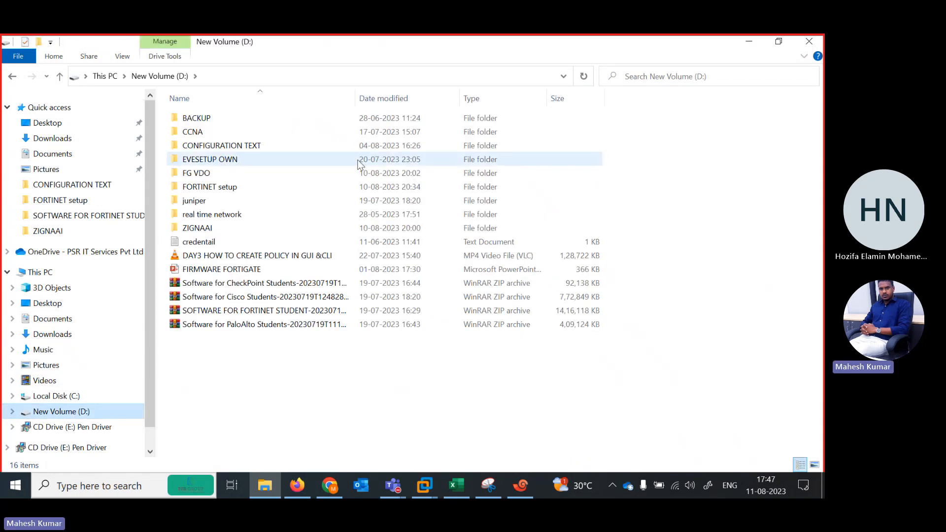
click(207, 147)
double_click(206, 147)
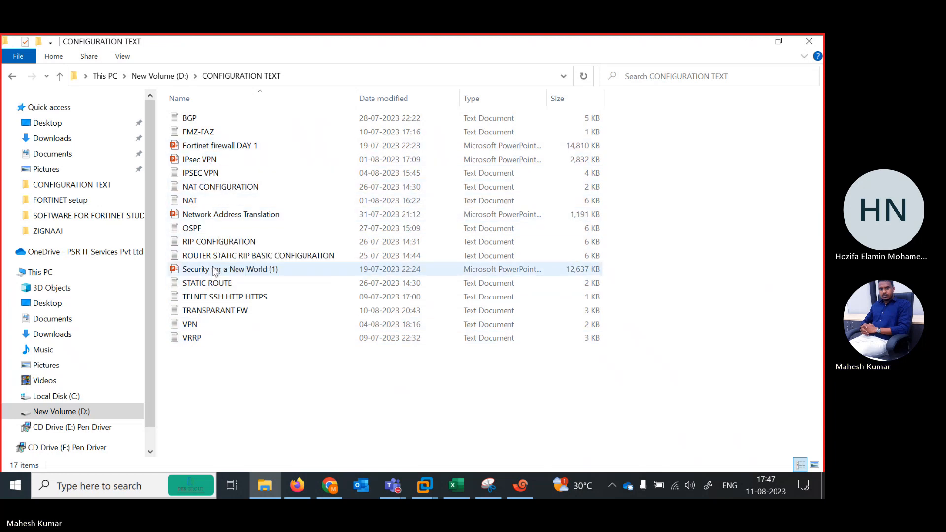
click(194, 301)
double_click(195, 301)
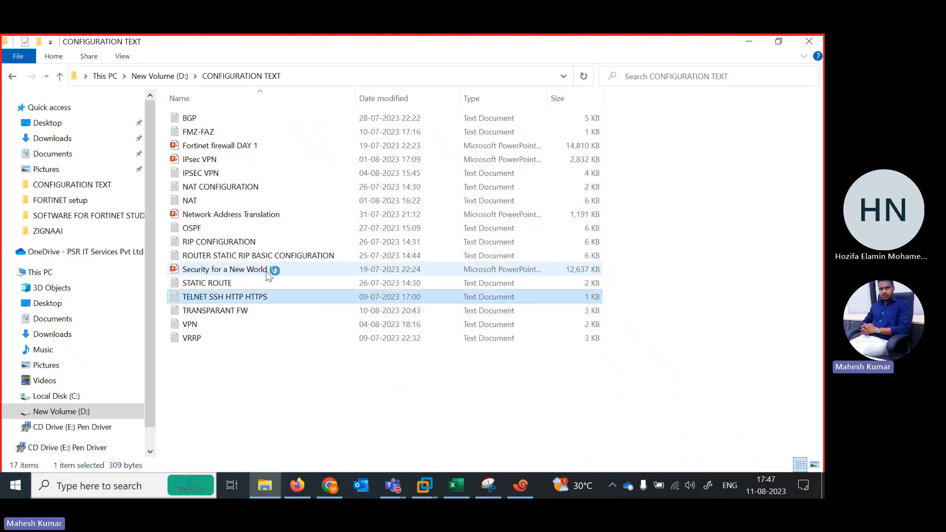
key(ctrl+a)
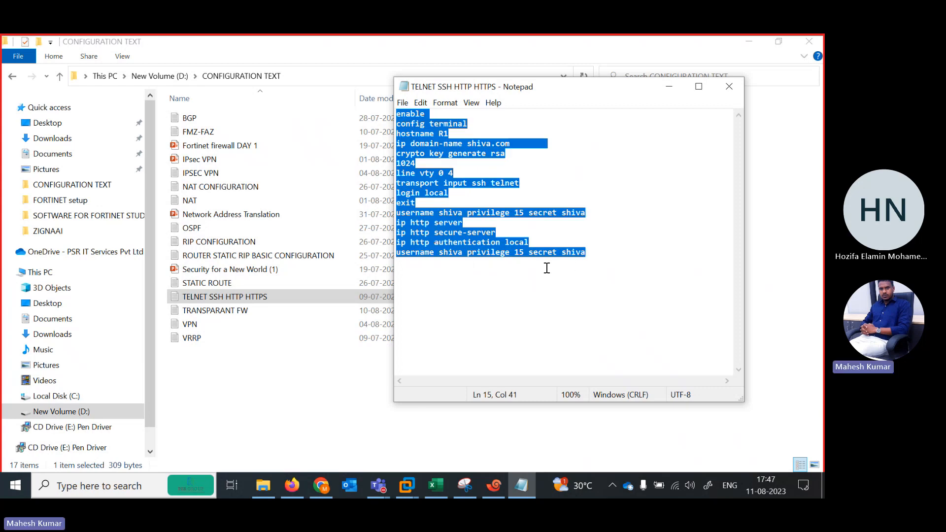
click(516, 484)
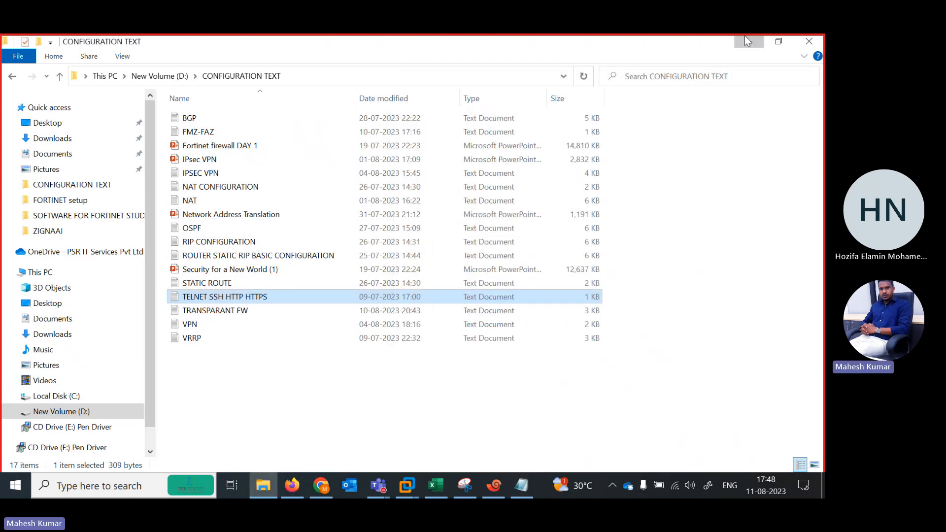
click(747, 41)
Switch to Xshell and paste the copied Telnet, SSH and HTTP configuration, including the local user's secret, into the JIO router's console.
click(493, 486)
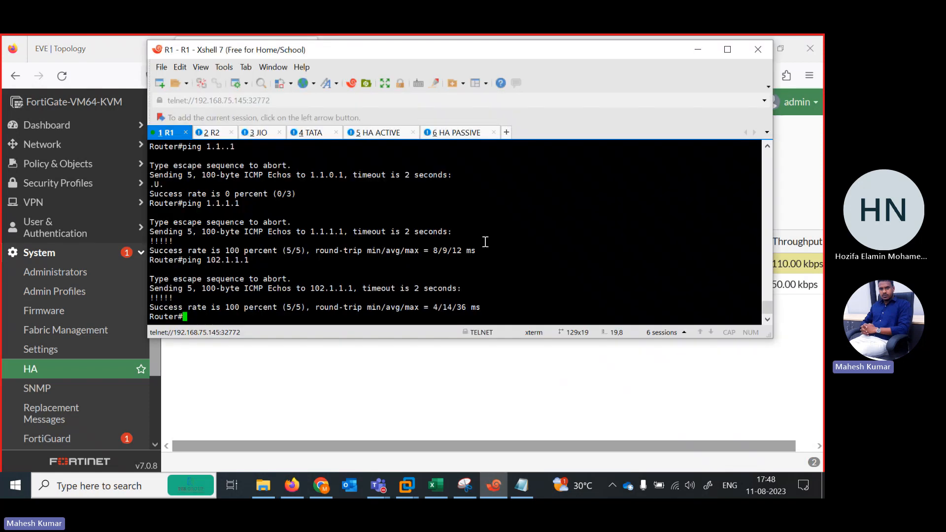
click(259, 133)
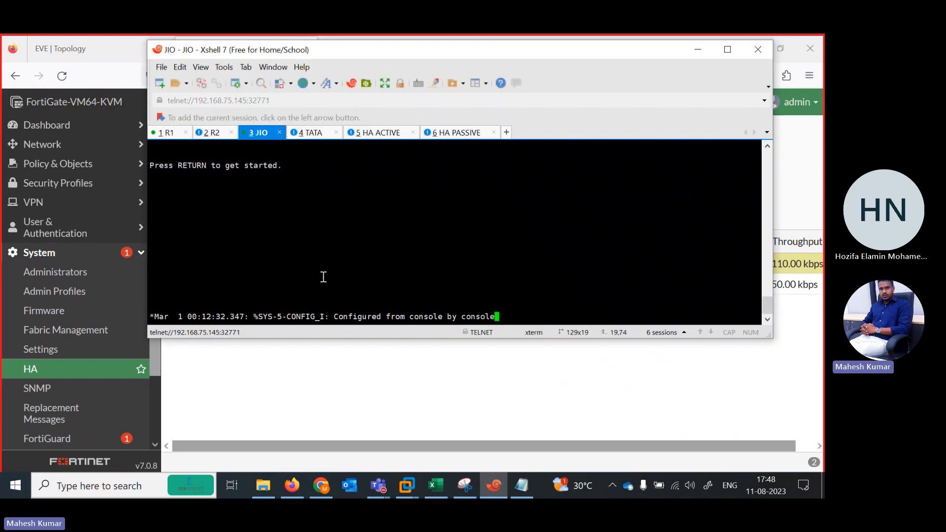
key(Return)
key(Return)
key(Return)
key(Return)
key(Return)
key(Return)
key(Return)
key(Return)
key(Return)
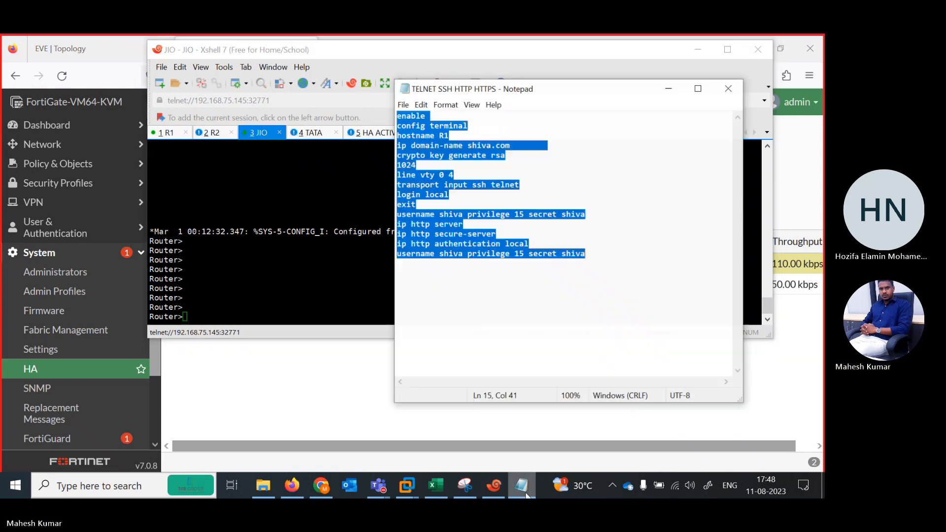
right_click(262, 283)
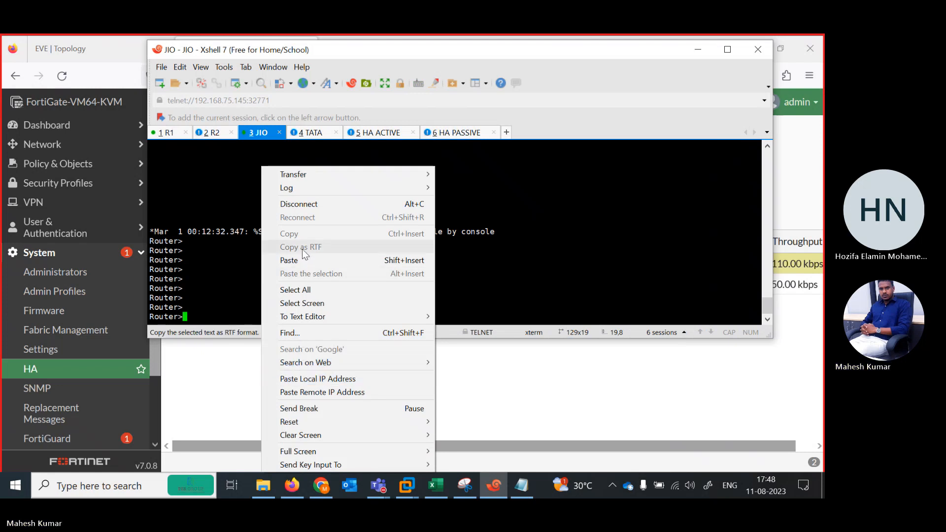
click(290, 260)
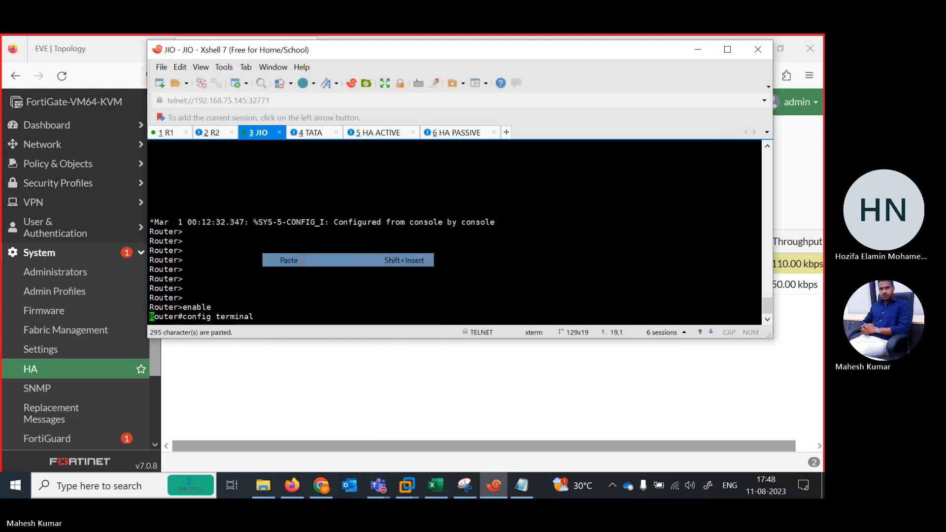
Paste the same remote-access configuration, including the local user's secret, into the TATA router's console.
click(307, 134)
key(Return)
key(Return)
key(Return)
key(Return)
key(Return)
key(Return)
key(Return)
key(Return)
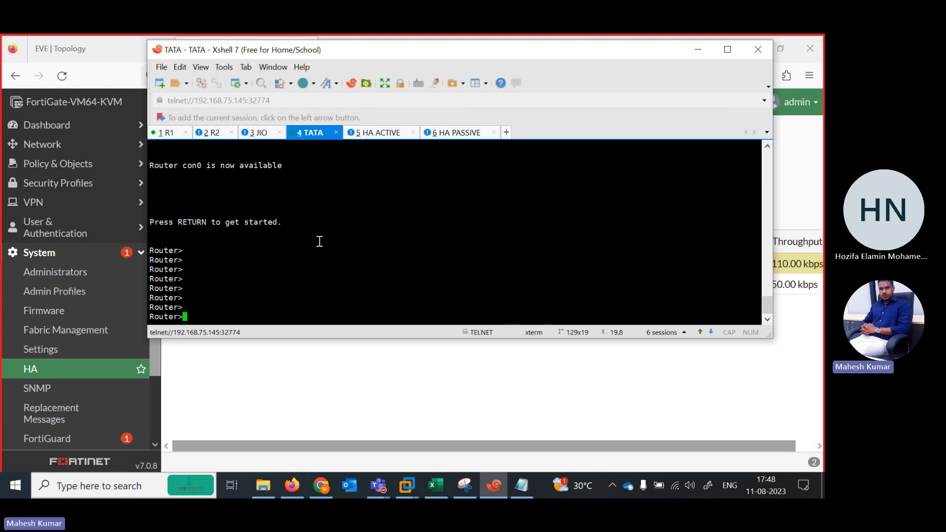
right_click(319, 241)
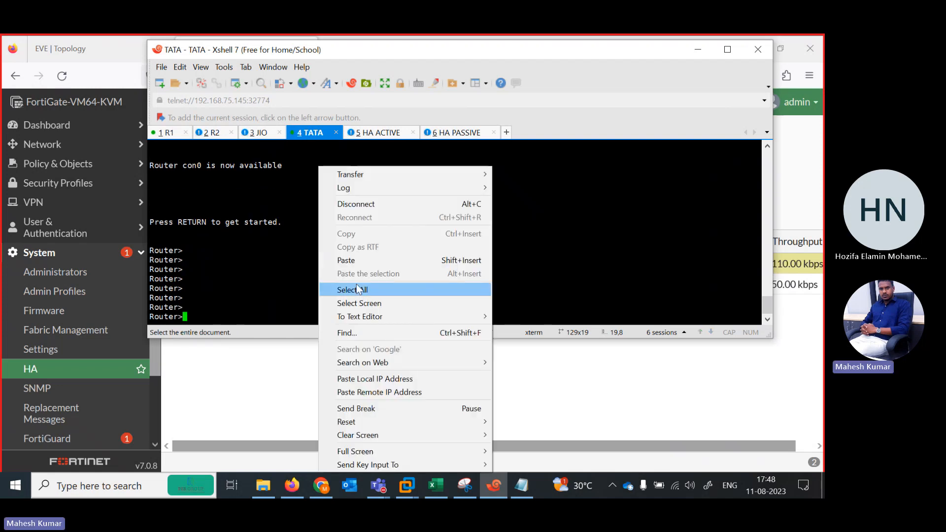
click(346, 261)
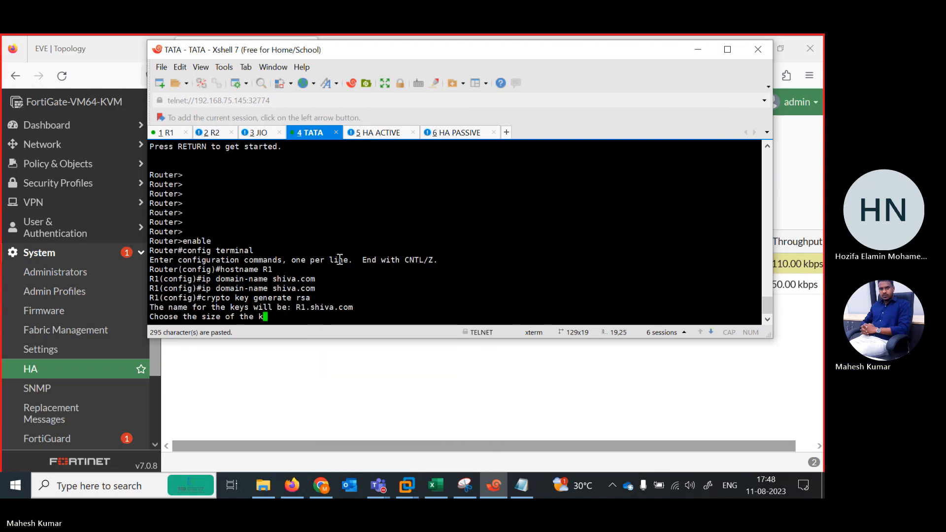
Switch to the R1 router's console and bring up a fresh command prompt.
click(168, 133)
key(Return)
key(Return)
key(Return)
text(ter#te)
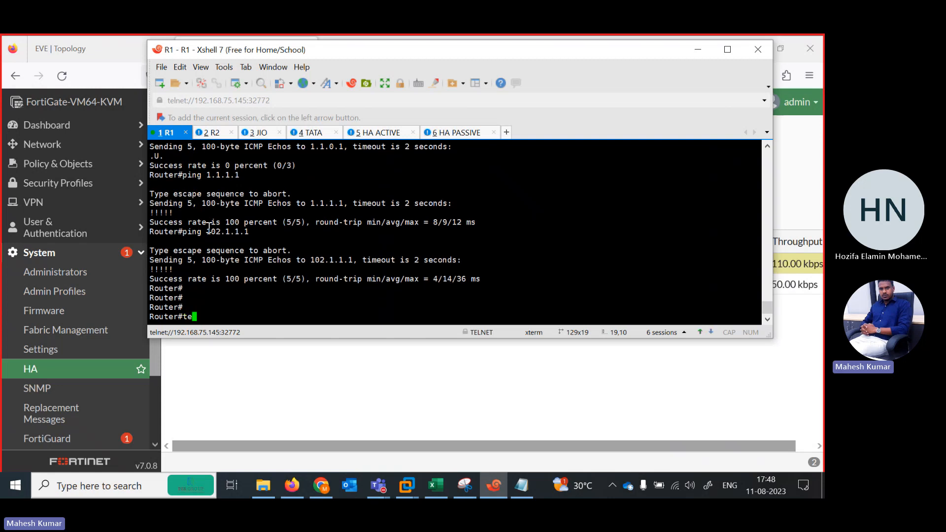
key(Tab)
key(Tab)
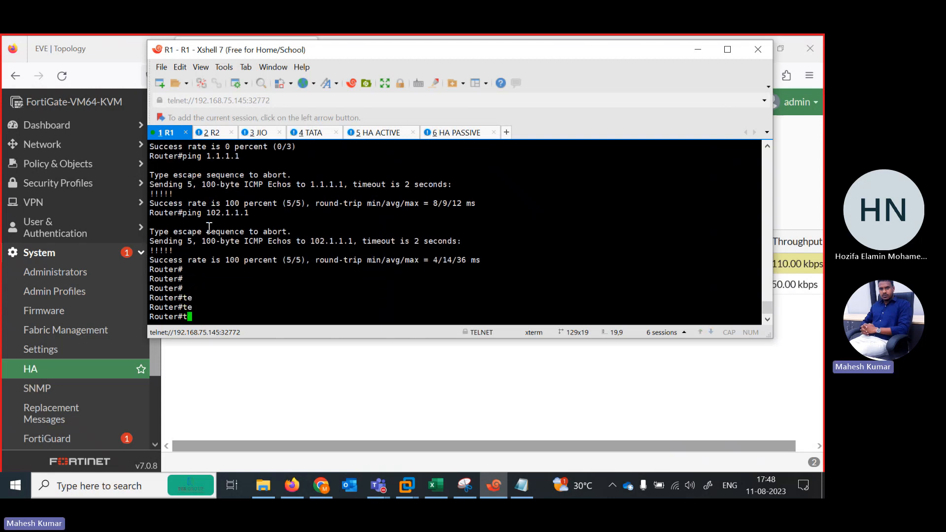
text(;)
key(Tab)
key(BackSpace)
text(te;)
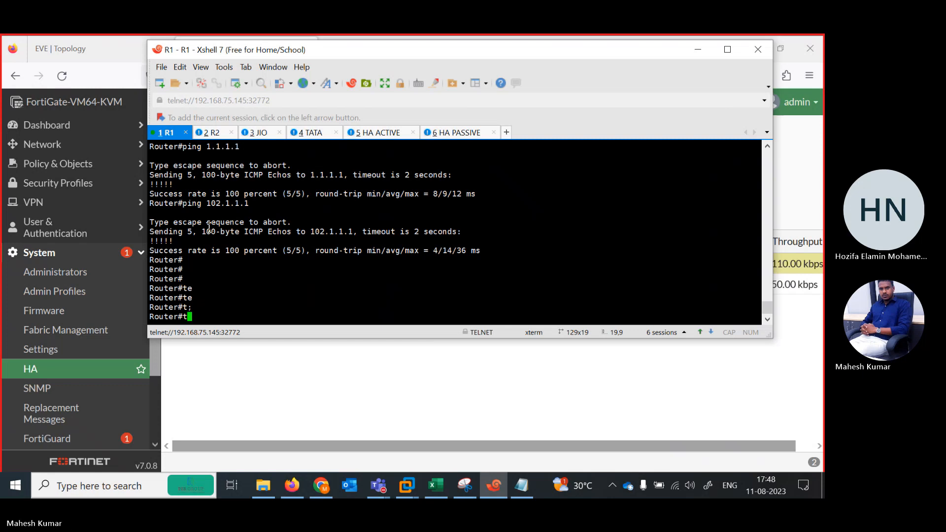
key(Tab)
key(BackSpace)
key(BackSpace)
text(emd)
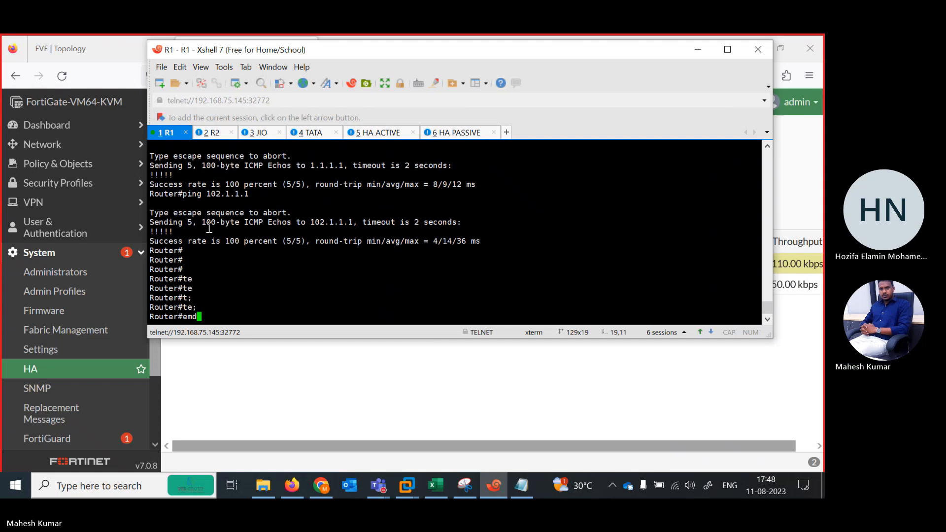
key(Return)
text(exot)
key(Return)
key(Return)
key(Return)
key(Return)
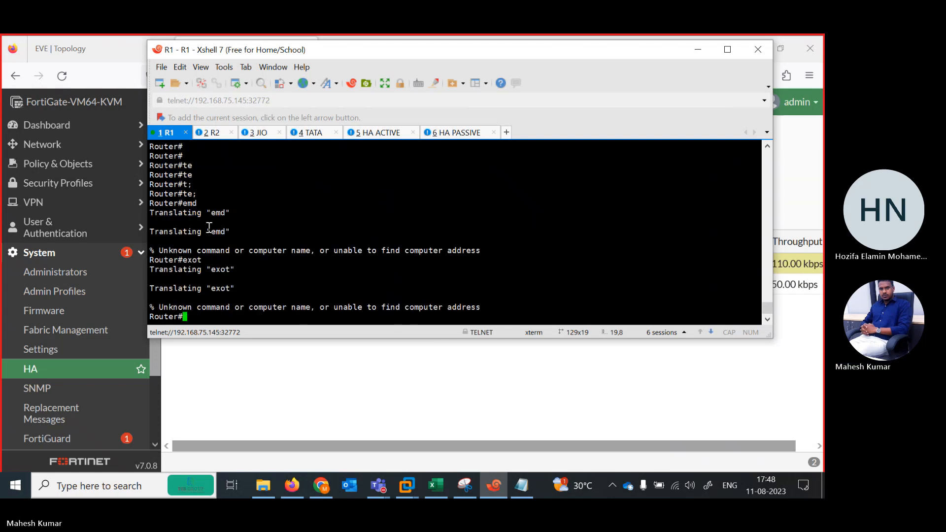
Start a Telnet session from R1 to the JIO router at 1.1.1.1.
text(te)
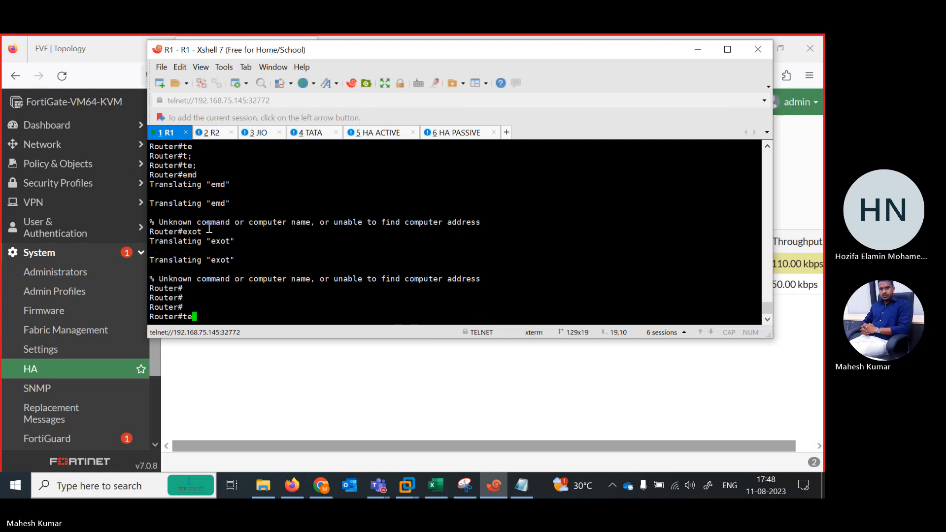
text(l)
key(Tab)
text(1.)
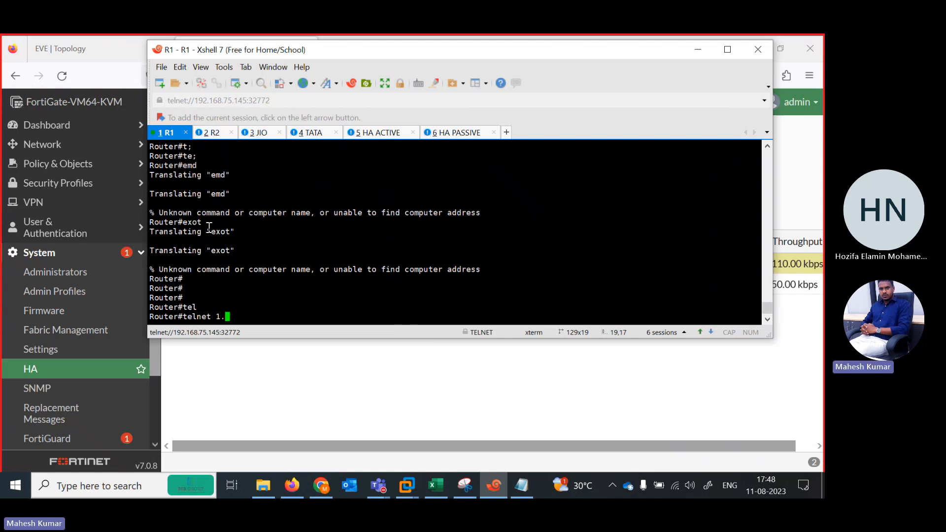
text(1.1.1.)
key(Return)
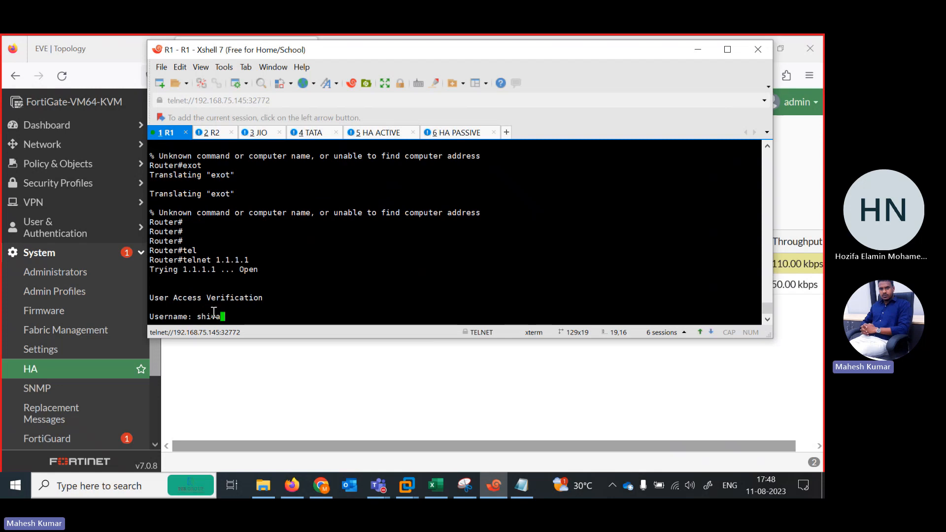
Log in to the 1.1.1.1 Telnet session on R1 with the local username and account password, and check the remote prompt.
key(Return)
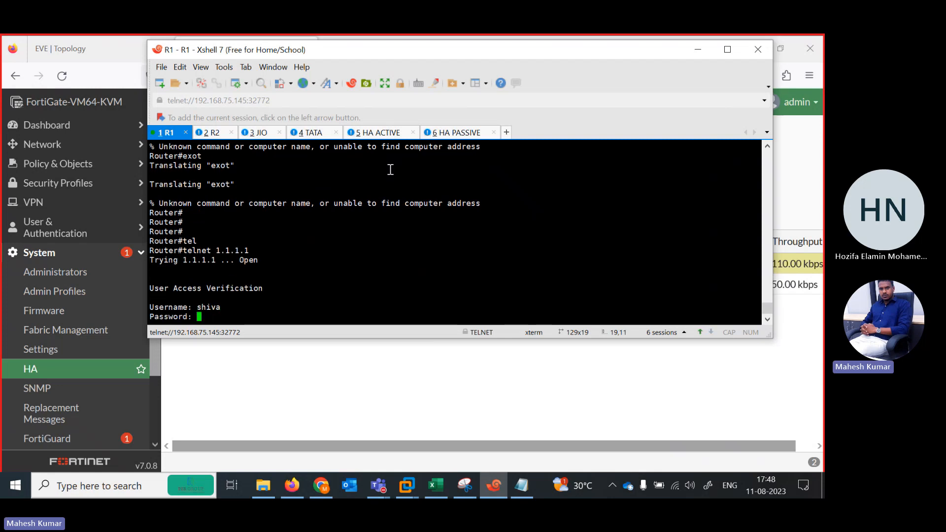
key(Return)
key(Return)
key(Return)
key(Return)
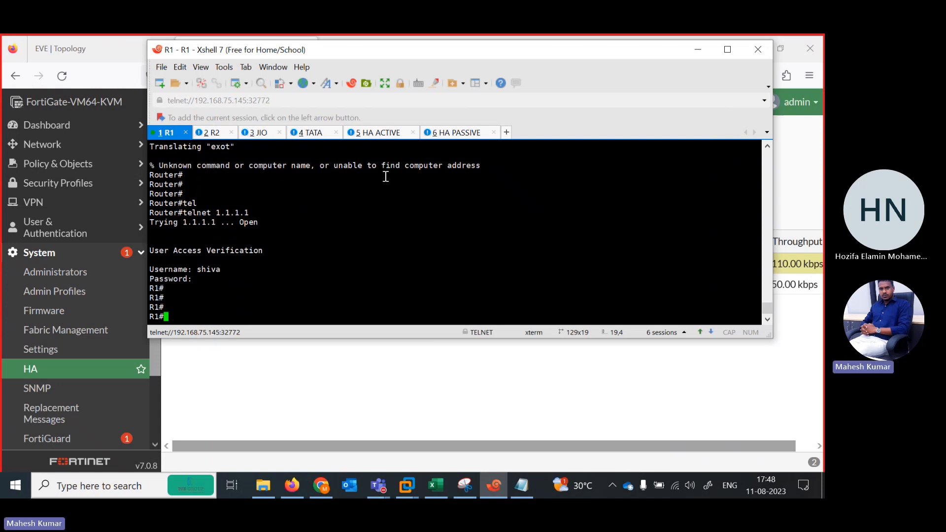
key(Return)
key(Return)
key(Return)
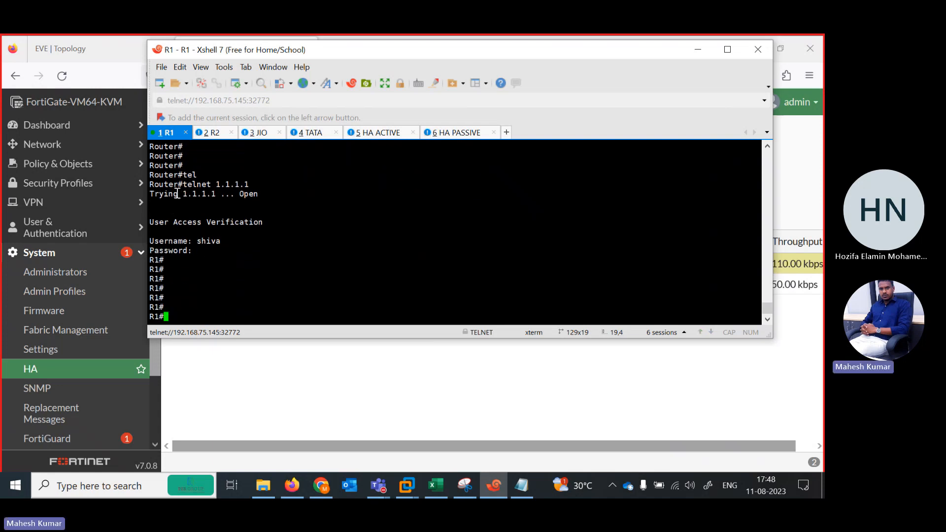
drag(175, 171, 155, 169)
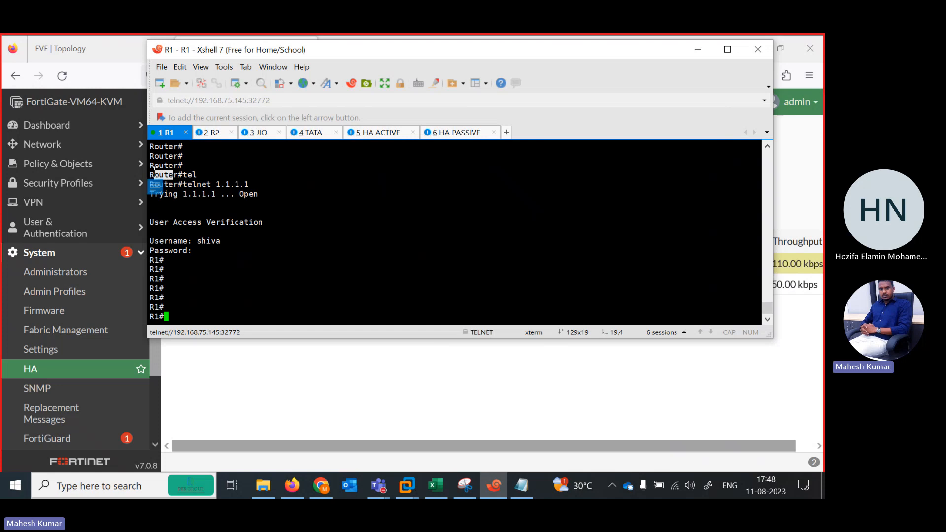
Open the JIO router's console and set its hostname to JIO.
click(270, 136)
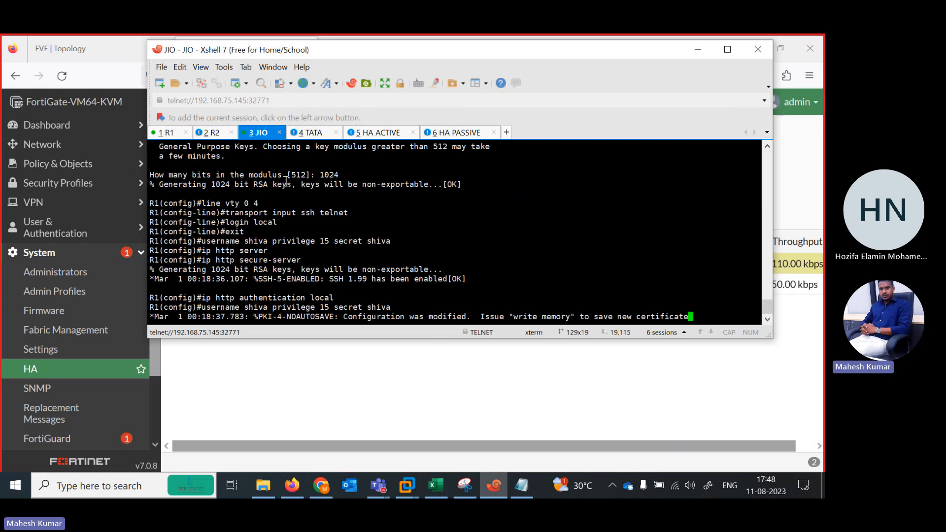
key(Return)
key(Return)
key(Return)
key(Return)
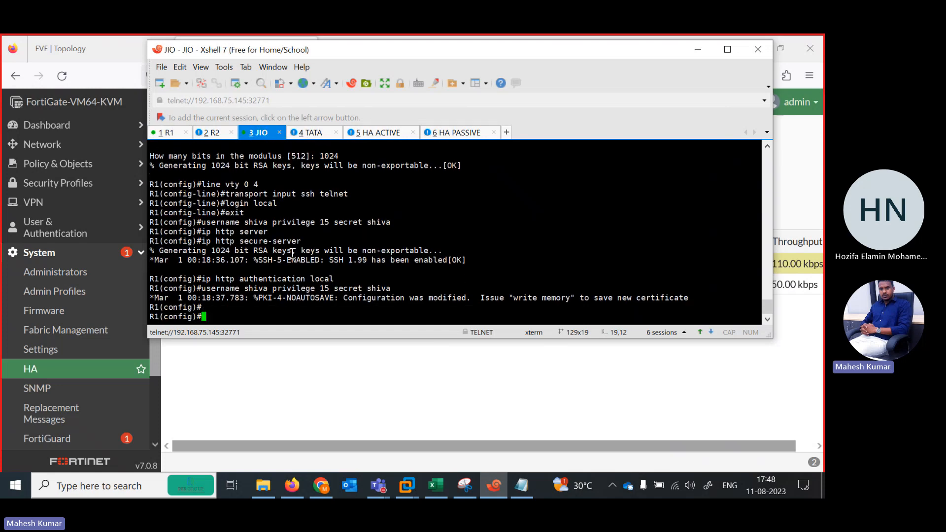
text(hos)
key(Tab)
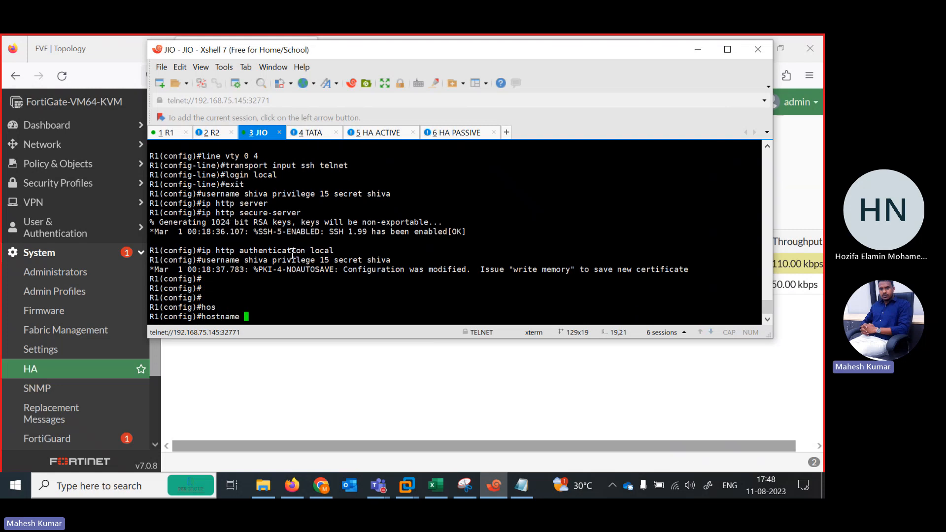
text(JIO)
key(BackSpace)
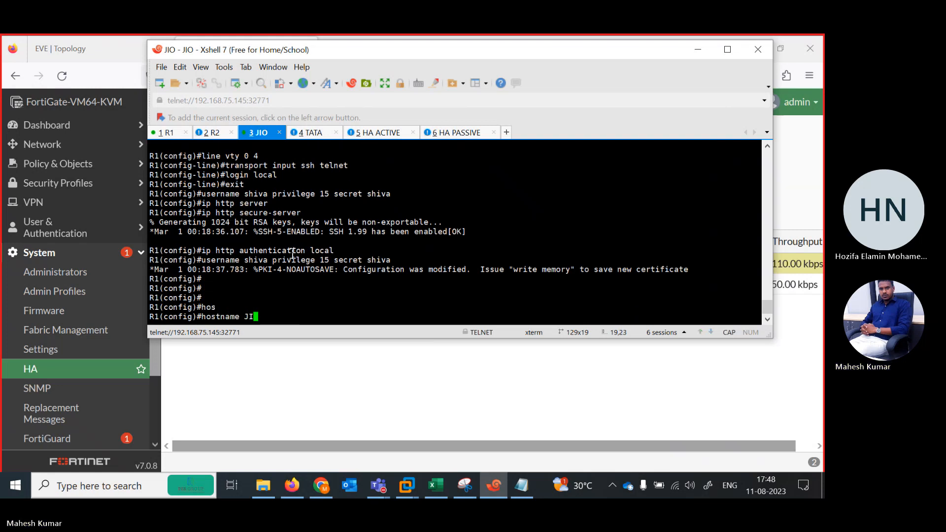
text(O)
key(Return)
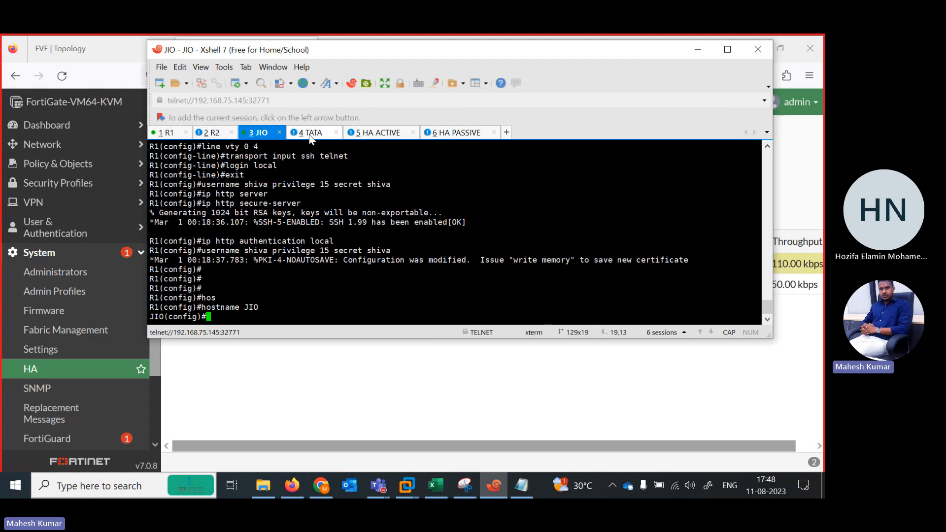
Open the TATA router's console and set its hostname to TATA.
click(310, 134)
text(HO)
key(Tab)
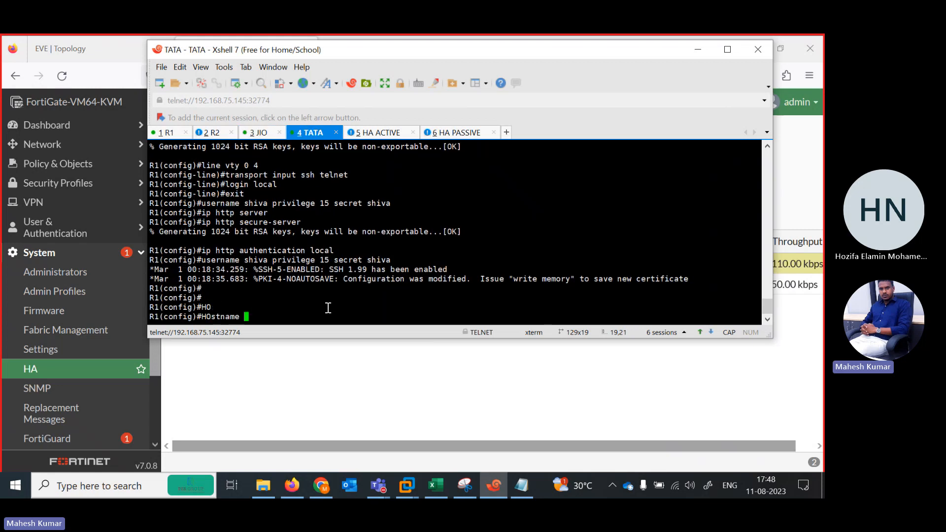
text(TATA)
key(Return)
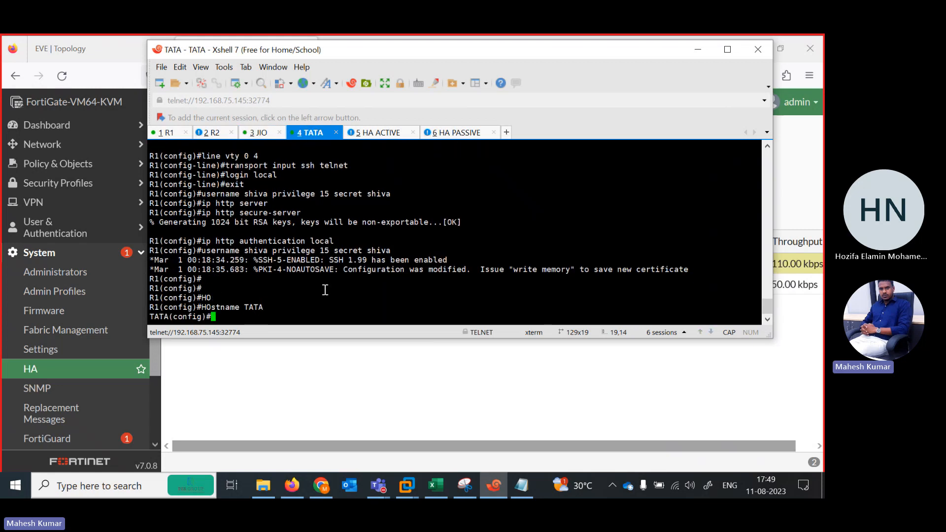
Return to R1's console and exit its Telnet session to 1.1.1.1.
click(177, 134)
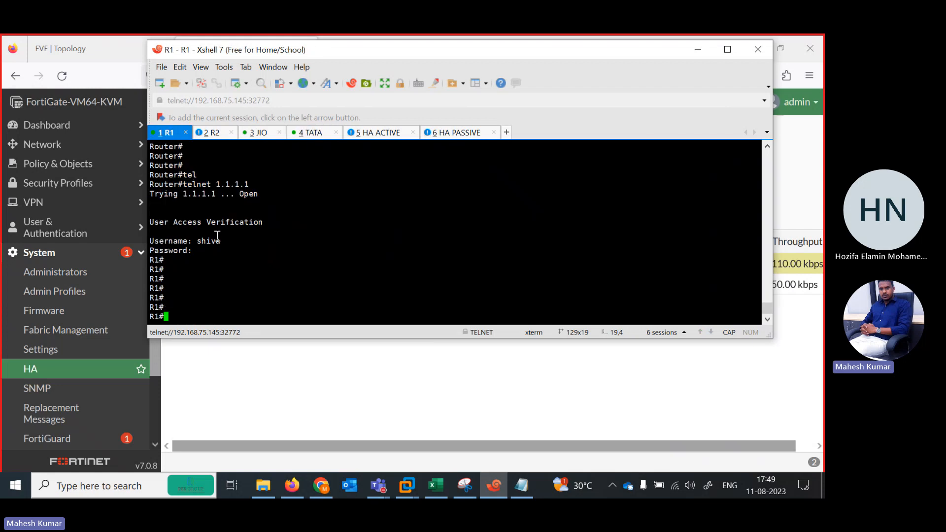
text(EXIT)
key(Return)
key(Return)
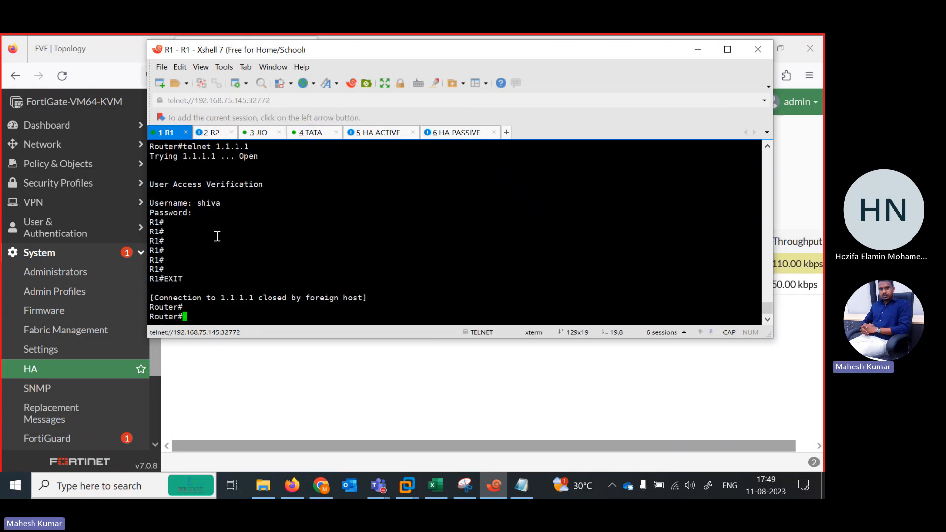
text(END)
key(Return)
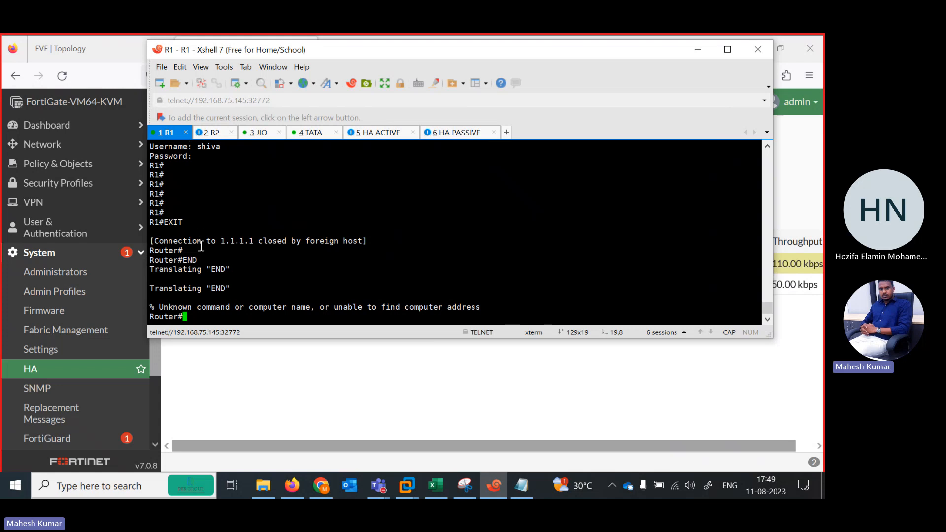
Open the R2 router's console and start a Telnet session to the JIO router at 1.1.1.1.
click(213, 134)
key(Return)
key(Return)
key(Return)
key(Return)
key(Return)
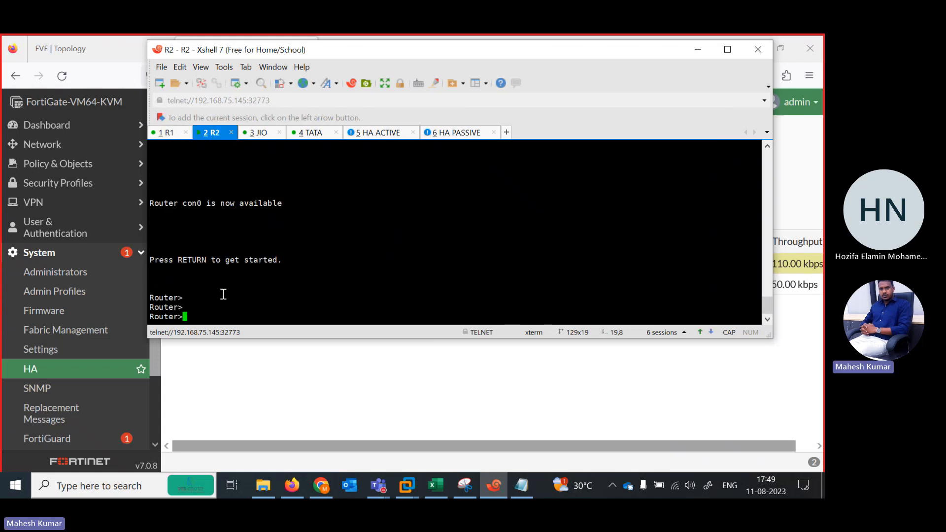
text(EN)
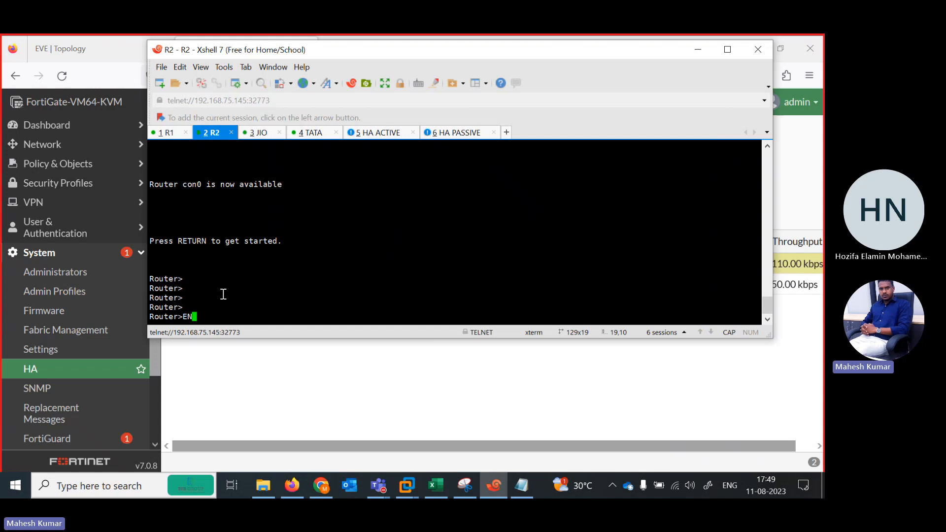
key(BackSpace)
key(BackSpace)
text(TE)
key(Tab)
text(L)
key(Tab)
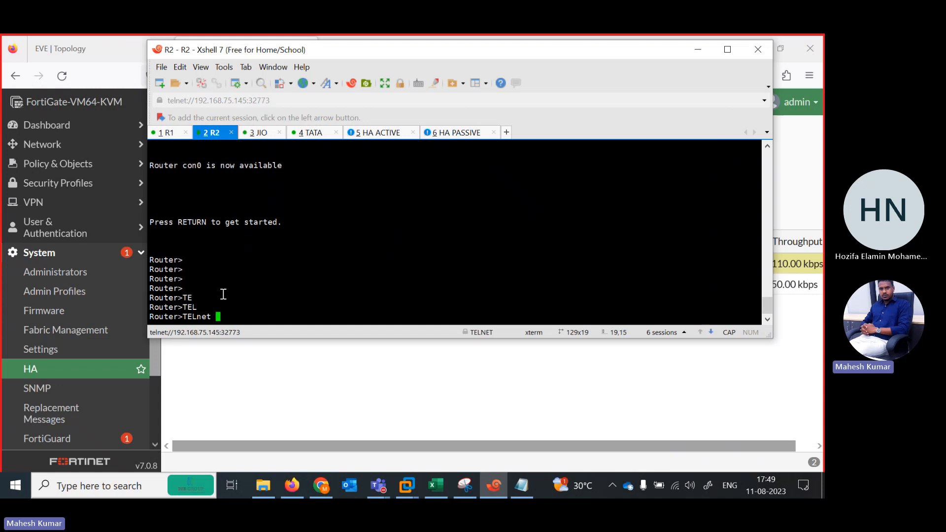
text(1.1.1.1)
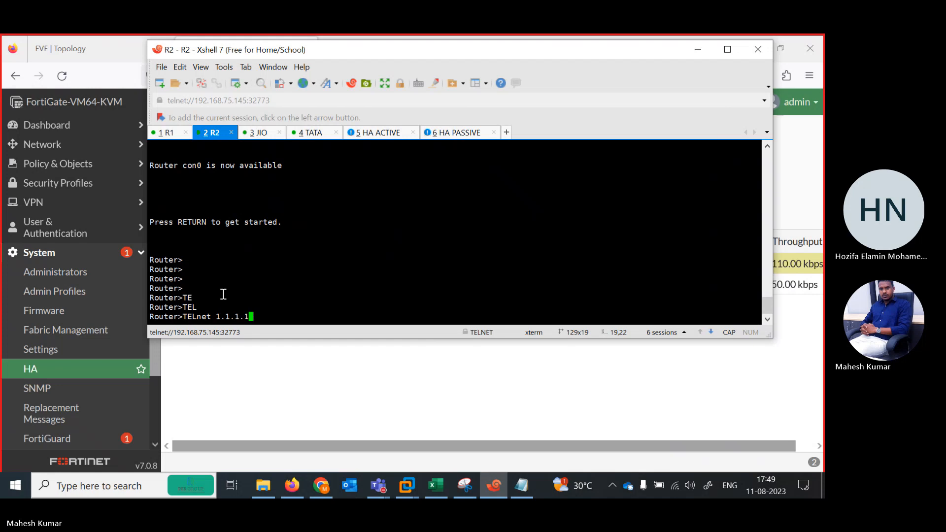
key(Return)
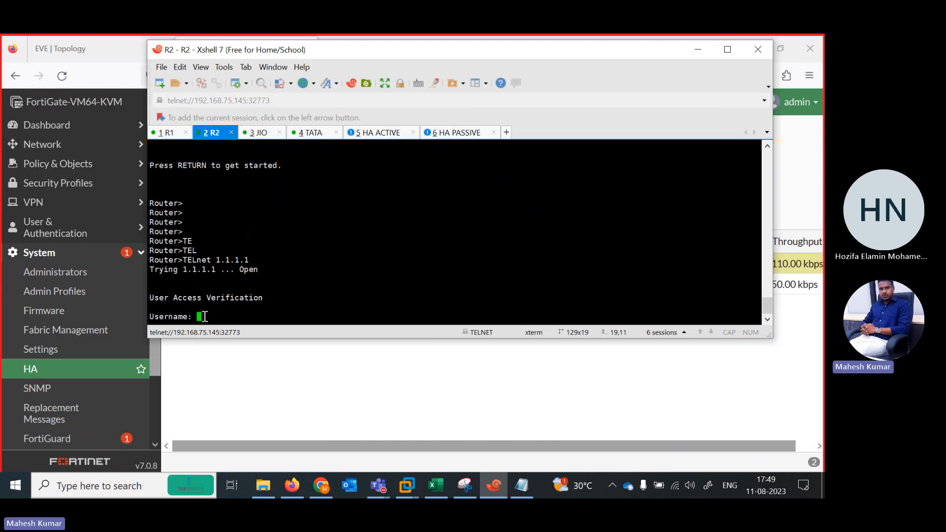
text(ariva)
key(Return)
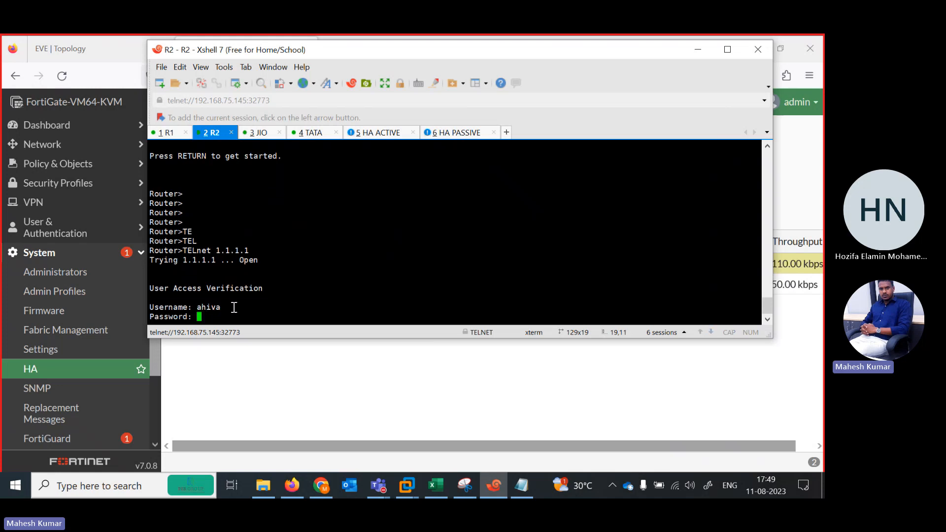
key(Return)
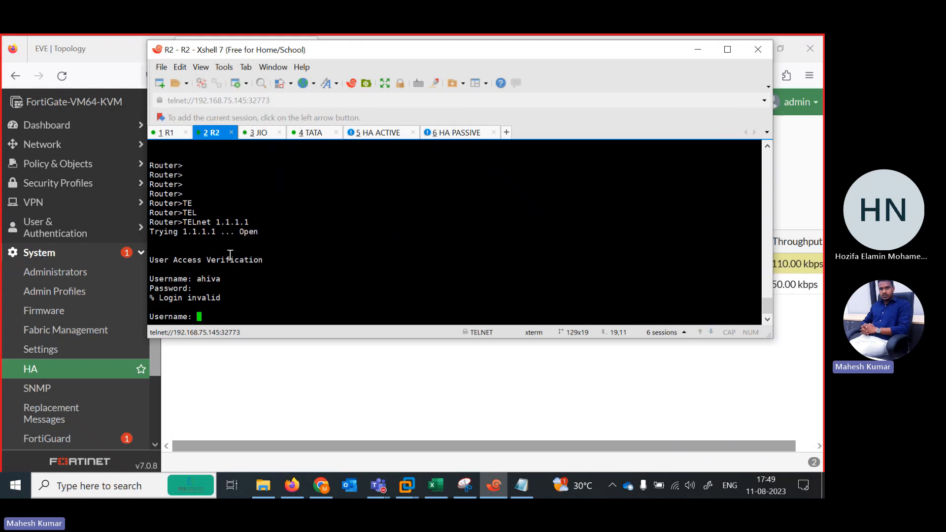
Log in to the JIO router's Telnet session from R2 with the local username and account password.
text(shiva)
key(Return)
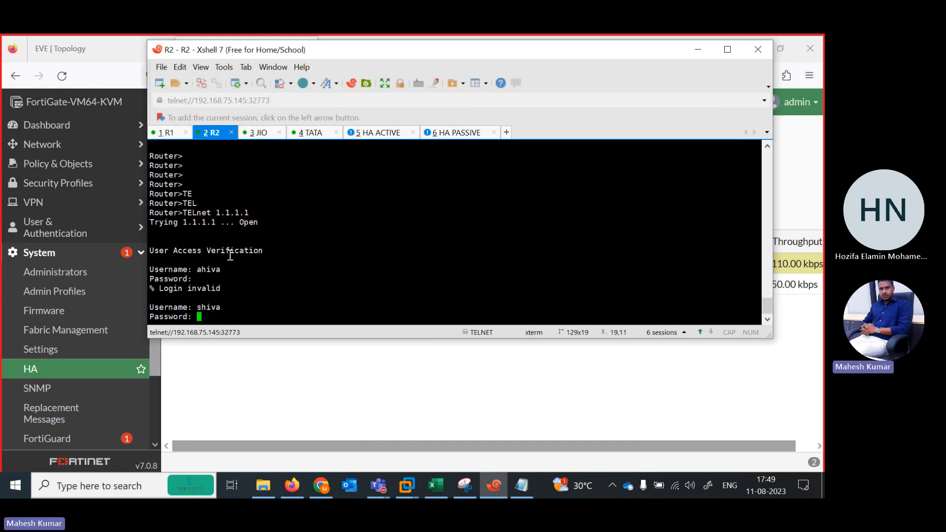
key(Return)
key(Return)
key(Return)
key(Return)
key(Return)
key(Return)
key(Return)
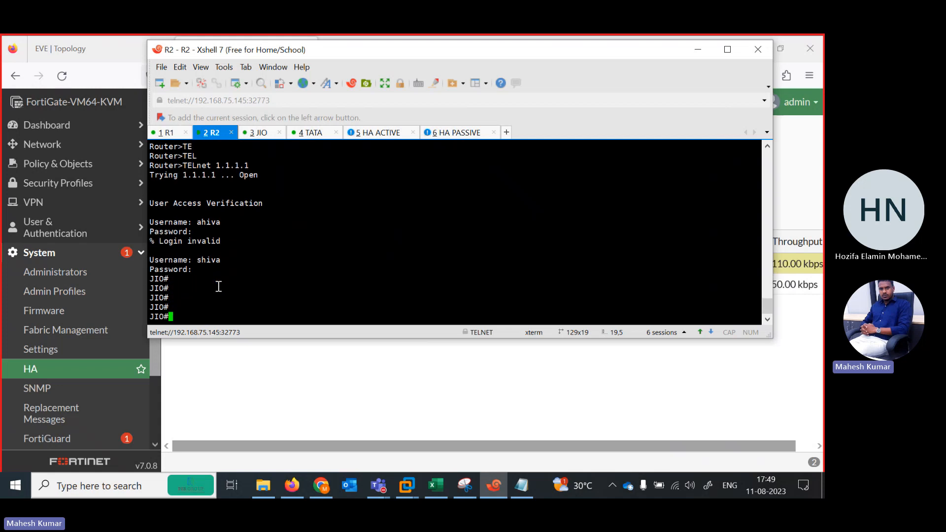
View the JIO console, and switch to Firefox to examine the JIO router's place in the EVE-NG topology.
click(269, 133)
click(76, 43)
click(76, 42)
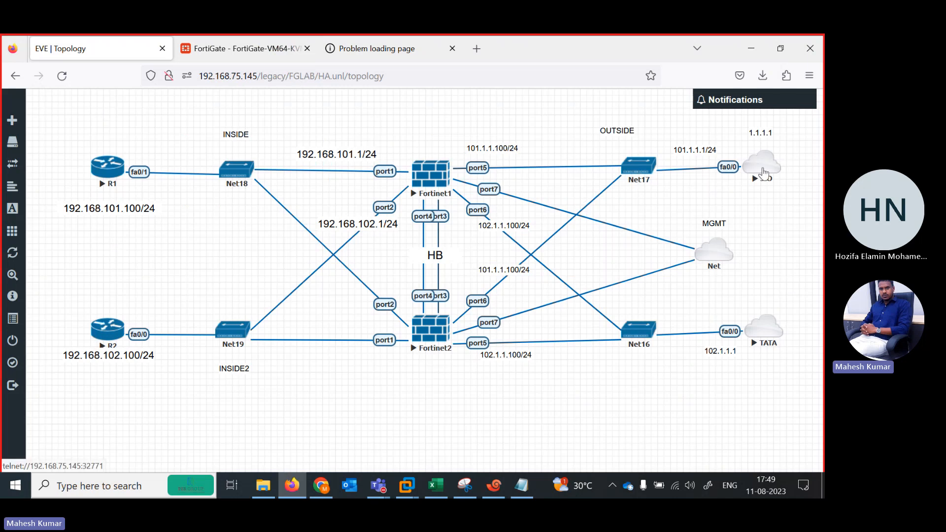
Refresh the HA monitor at 192.168.75.153 to check both members' synchronization status, and return to Xshell.
click(245, 50)
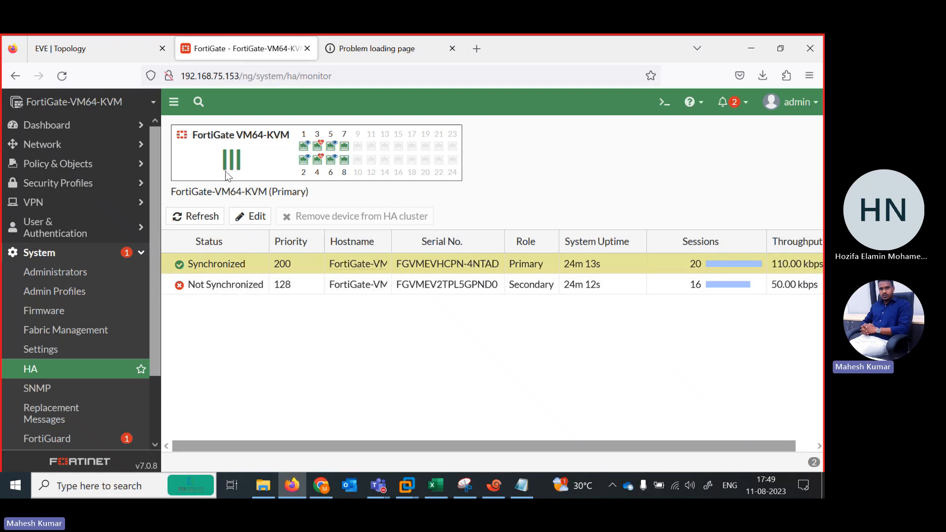
click(201, 217)
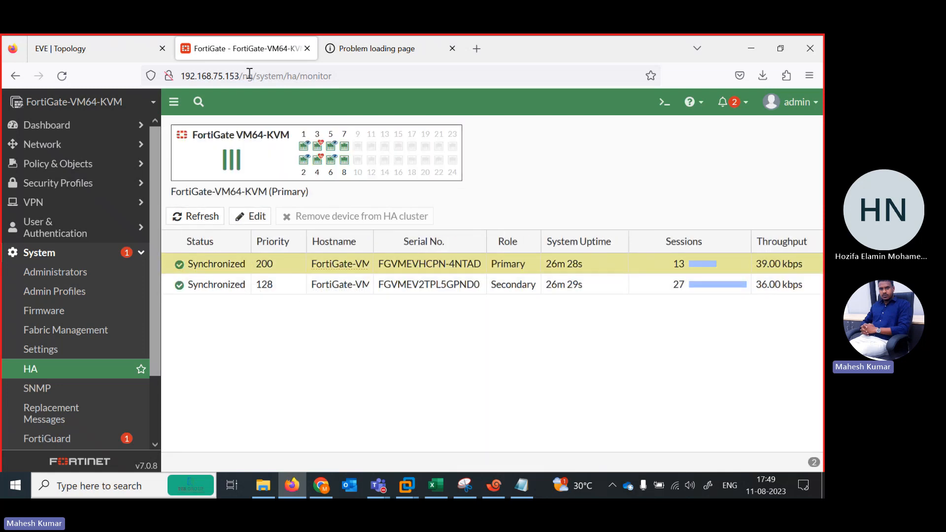
click(494, 486)
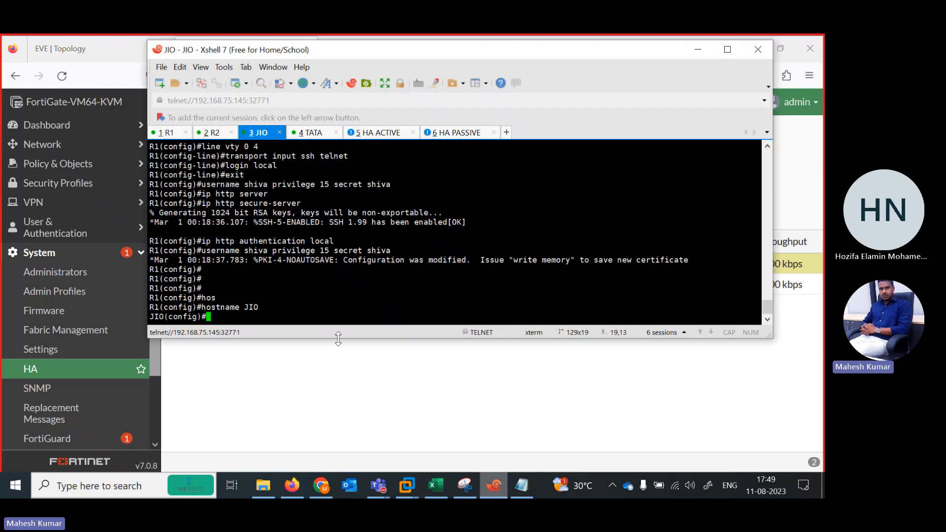
Open the R2 console and check that its Telnet session to the JIO router still responds.
click(213, 133)
key(Return)
key(Return)
key(Return)
key(Return)
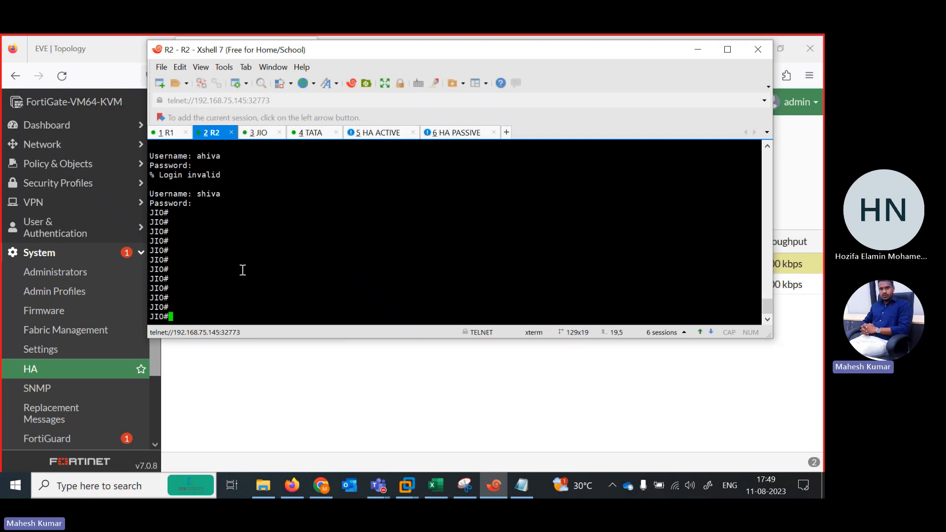
key(Return)
key(Return)
key(Return)
key(Return)
key(Return)
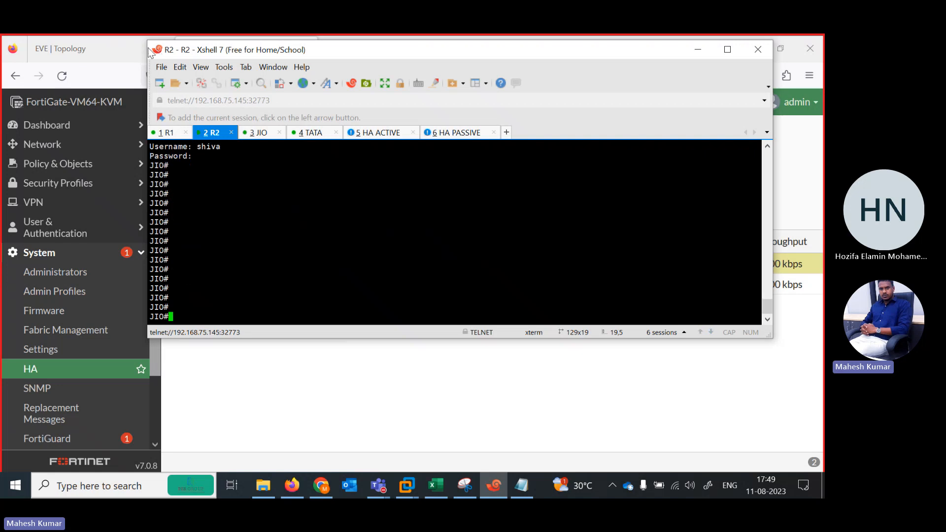
Switch to the EVE-NG topology in Firefox, stop the Fortinet1 node, and return to Xshell to check the HA ACTIVE console.
click(295, 384)
click(138, 49)
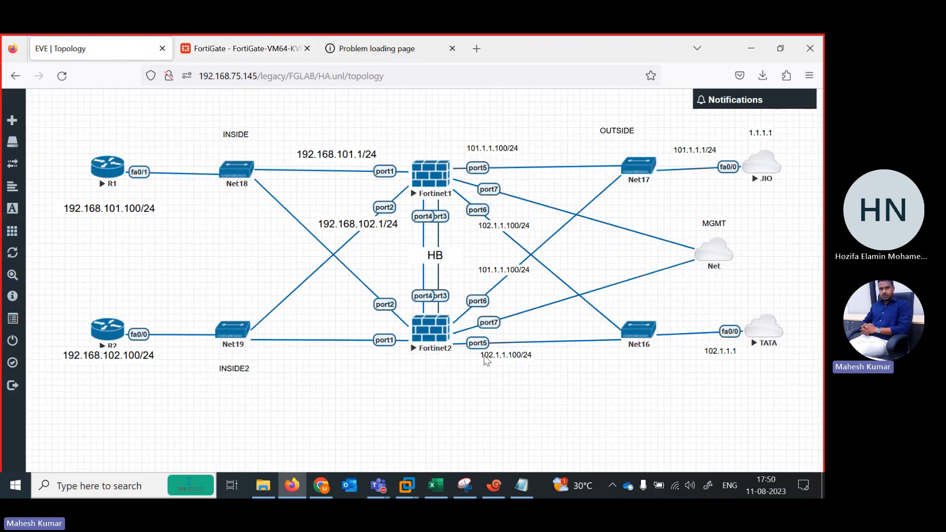
right_click(425, 183)
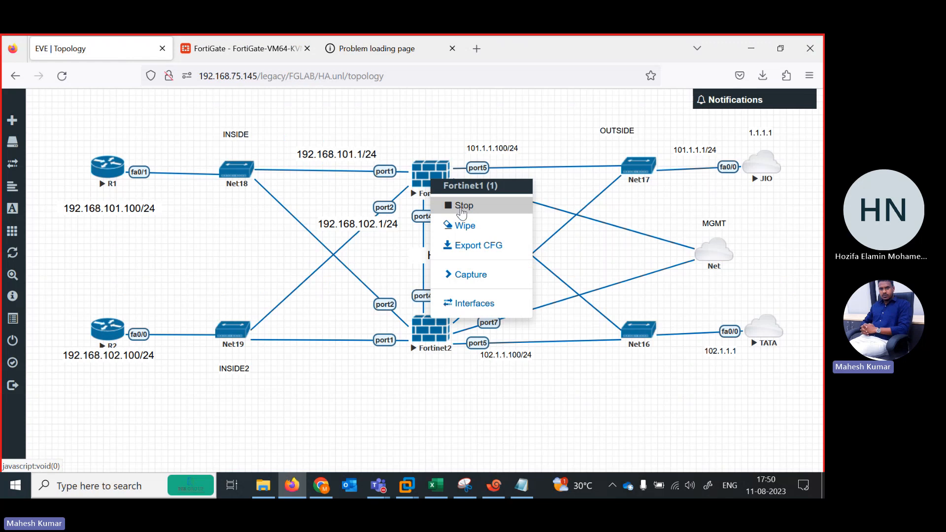
click(459, 205)
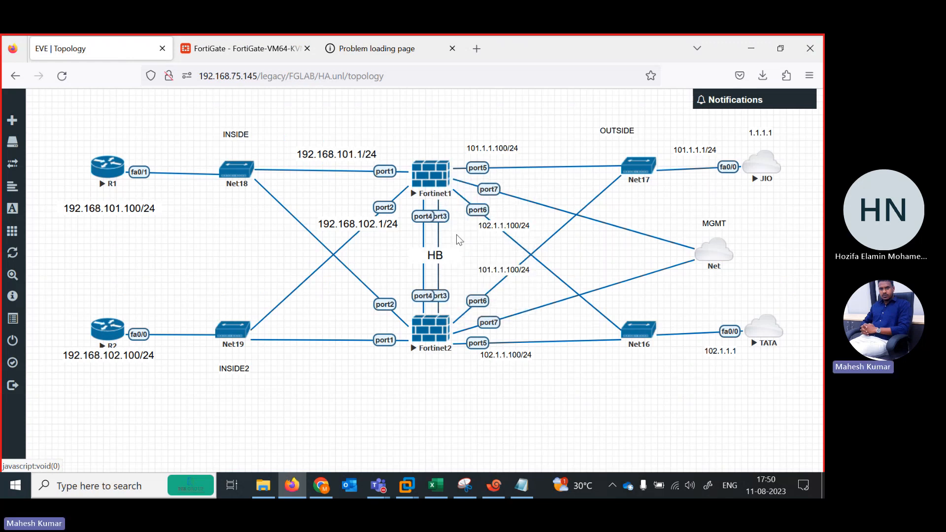
click(494, 485)
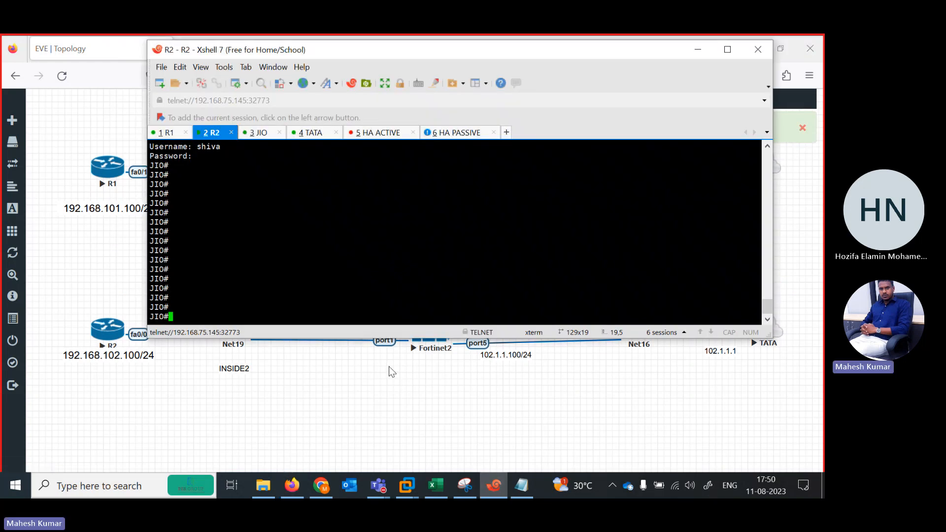
click(376, 136)
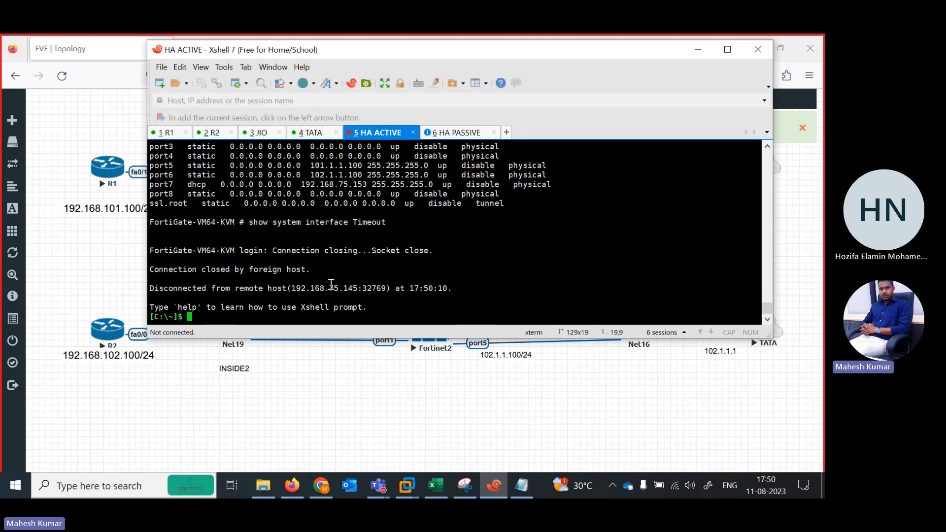
Ping the JIO router at 1.1.1.1 from the R1 console to test connectivity with Fortinet1 stopped.
click(211, 134)
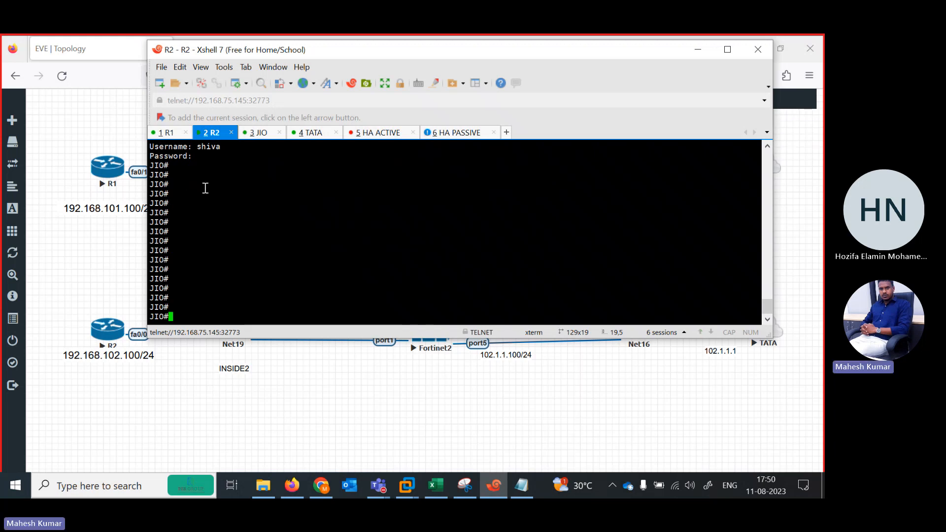
click(169, 133)
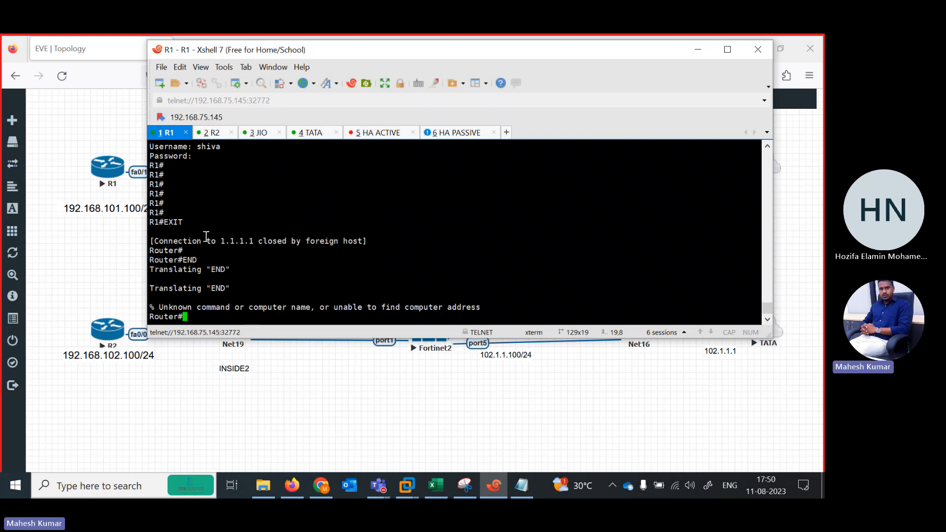
key(Return)
key(Return)
key(Return)
key(Return)
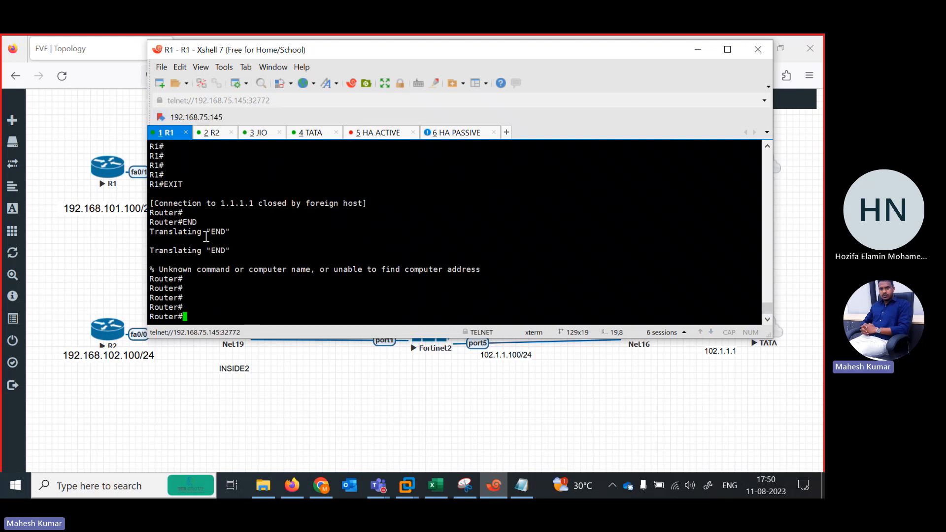
text(ping 1.1.1.1)
key(Return)
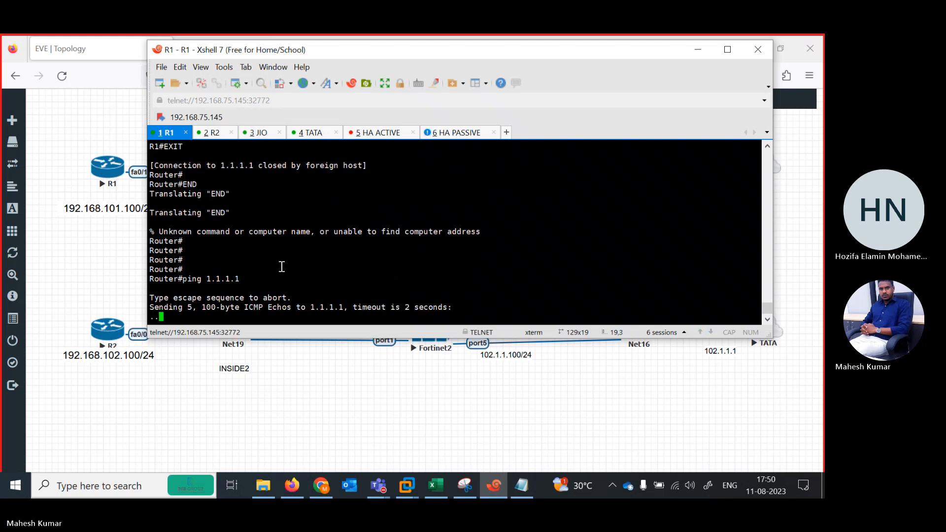
Review the R2 and HA ACTIVE consoles, and log in to the HA PASSIVE console as admin with the account password.
click(217, 133)
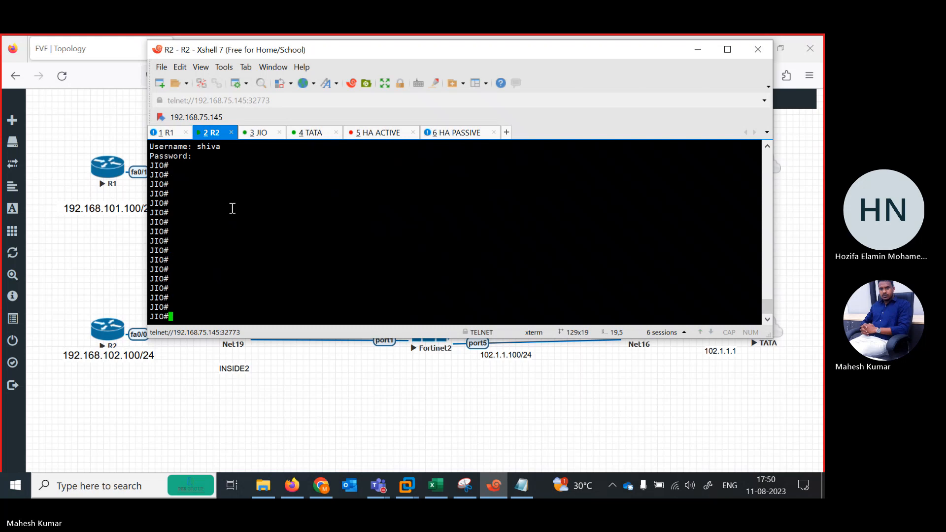
click(371, 138)
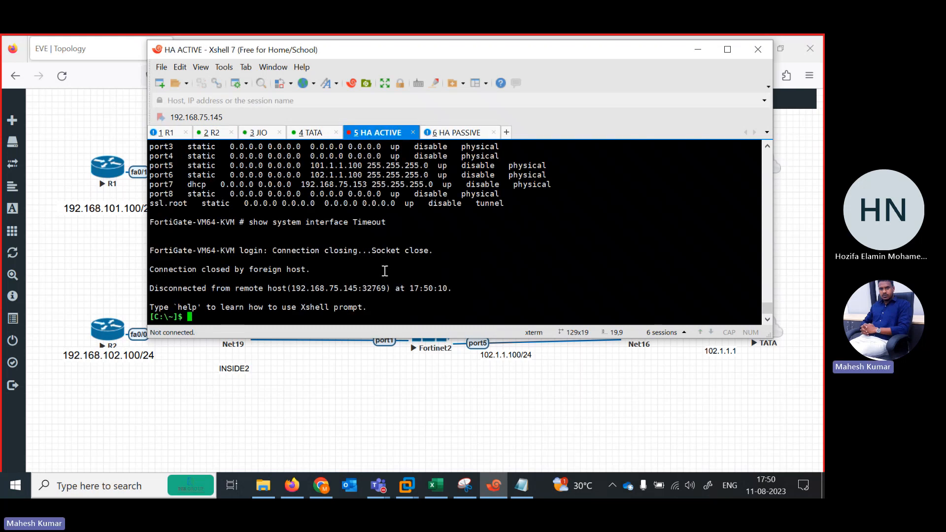
click(456, 133)
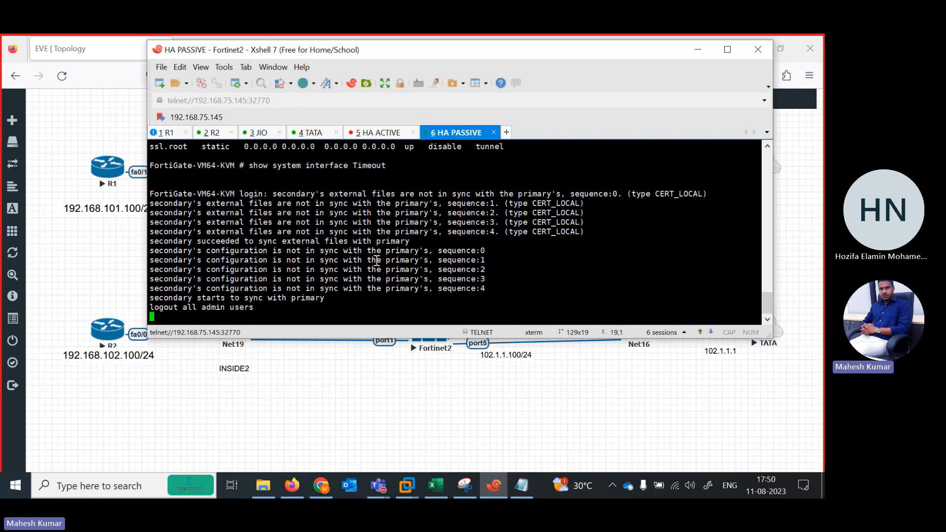
key(Return)
key(Return)
key(Return)
key(Return)
key(Return)
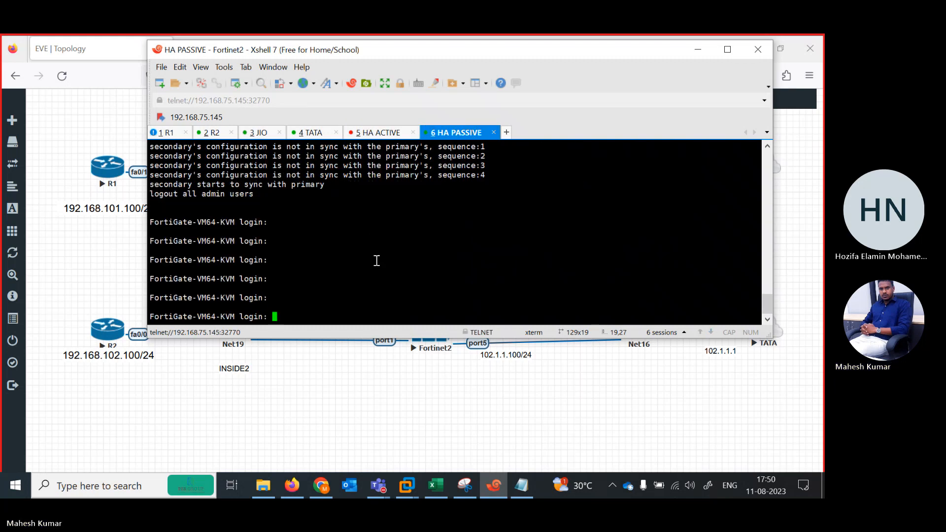
text(admin)
key(Return)
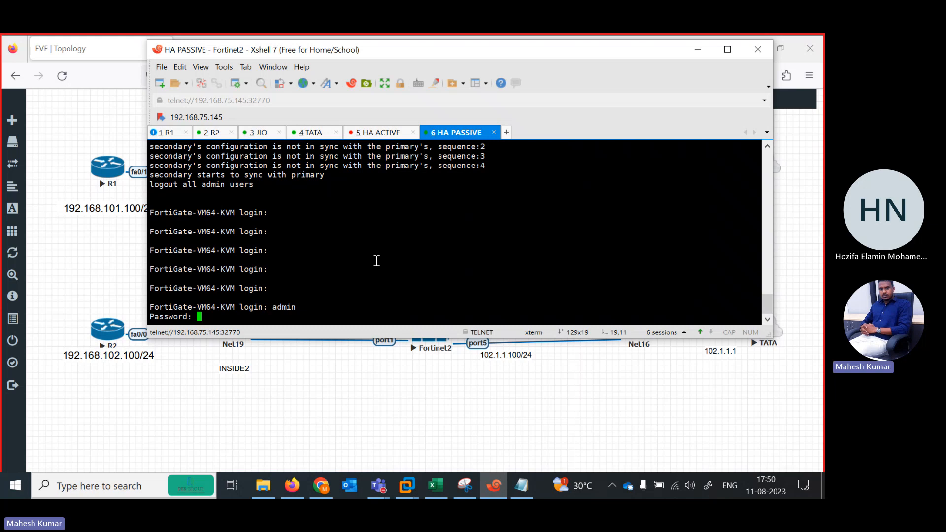
key(Return)
Try to display the HA configuration on Fortinet2 with the command "show firewall ha".
text(show file-filter)
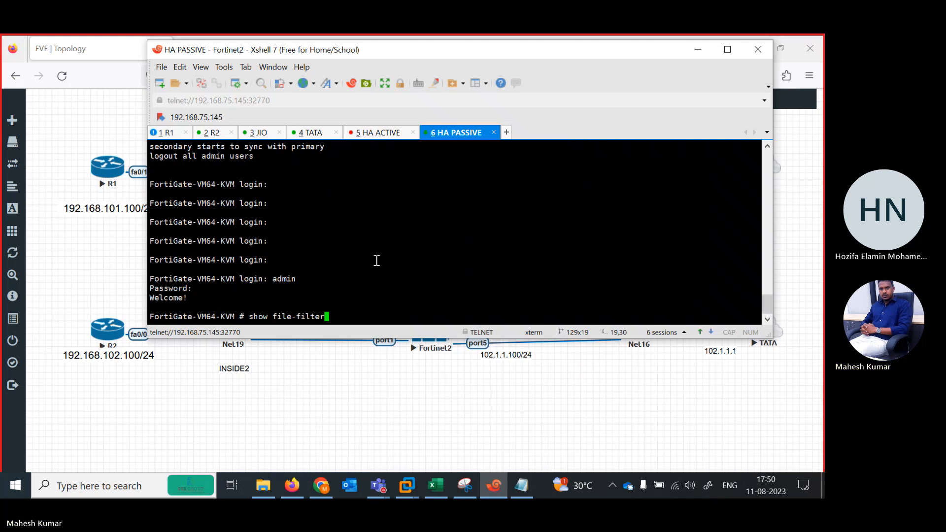
key(BackSpace)
key(BackSpace)
key(BackSpace)
key(BackSpace)
key(BackSpace)
key(BackSpace)
key(BackSpace)
key(BackSpace)
key(BackSpace)
key(BackSpace)
key(BackSpace)
key(BackSpace)
text(f)
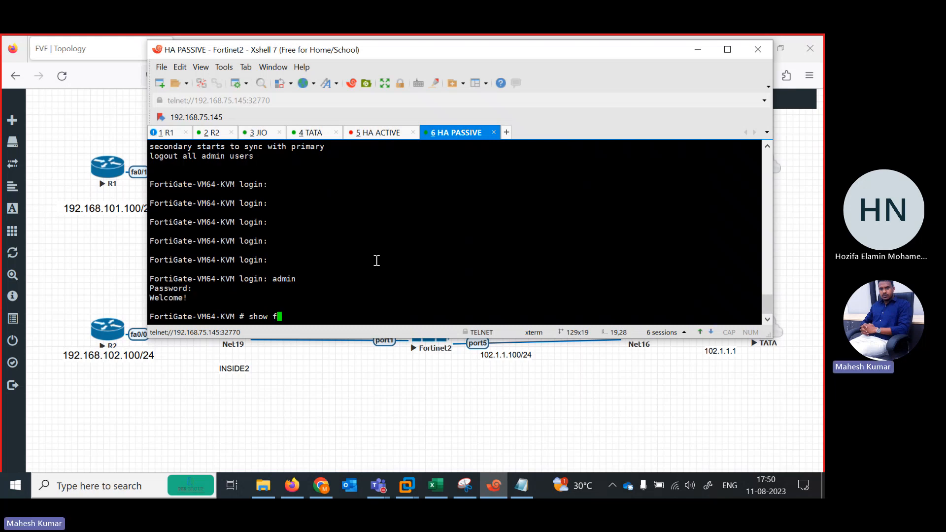
text(irewall aall h)
key(Return)
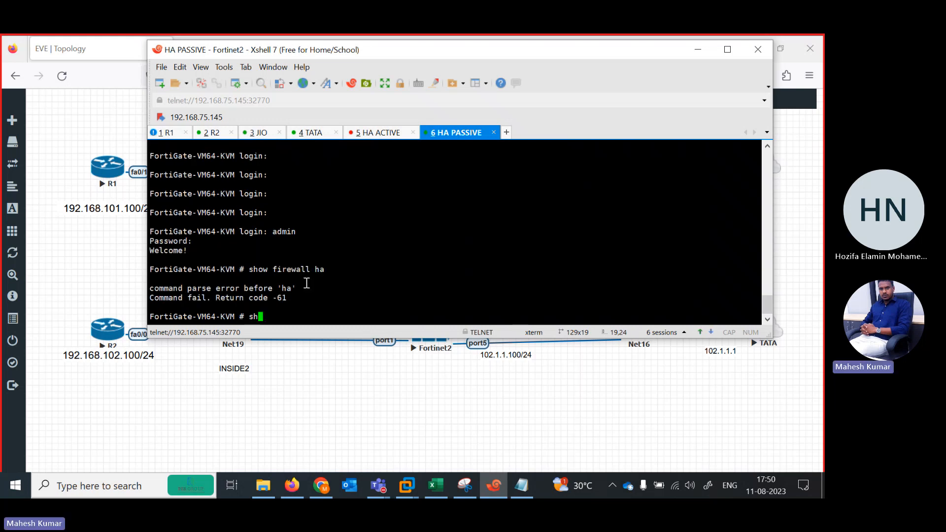
List all available options of "show firewall" on Fortinet2, and run the command without an option.
text(show firewall)
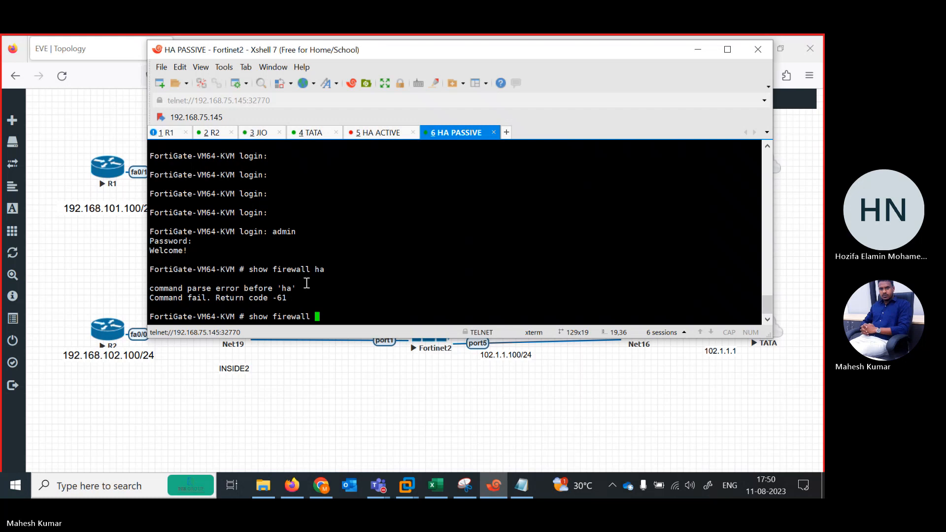
key(question)
key(space)
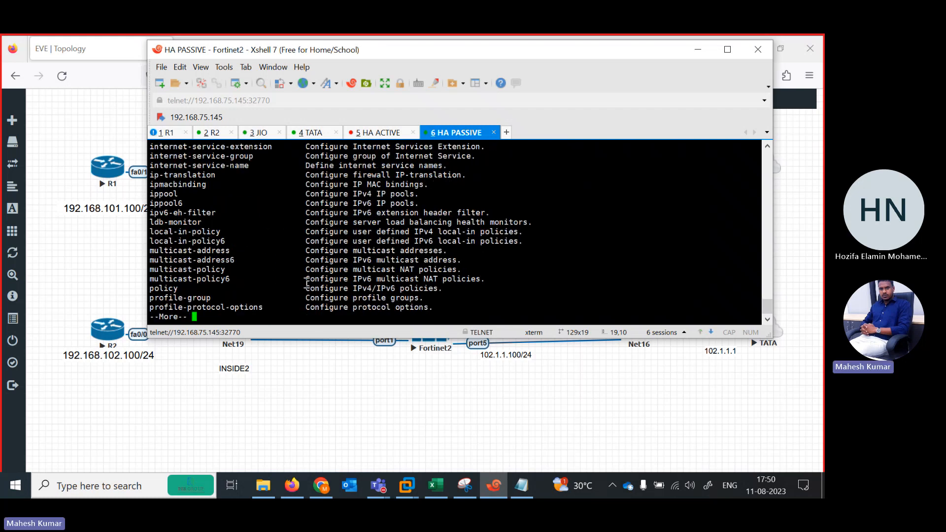
key(space)
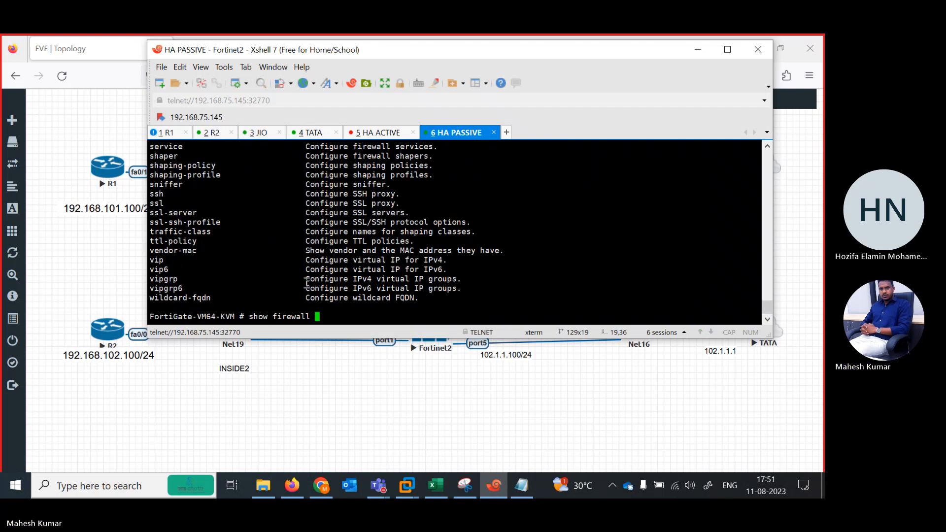
text(hi)
key(BackSpace)
key(BackSpace)
key(Return)
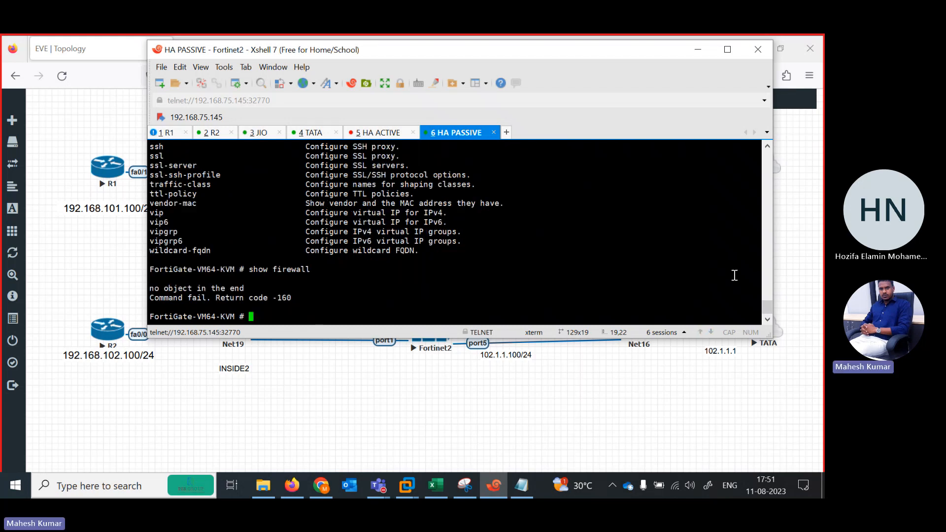
Run "show firewall" once more on the Fortinet2 console.
text(show file-filter)
key(BackSpace)
key(BackSpace)
key(BackSpace)
key(BackSpace)
key(BackSpace)
key(BackSpace)
key(BackSpace)
key(BackSpace)
key(BackSpace)
key(BackSpace)
key(BackSpace)
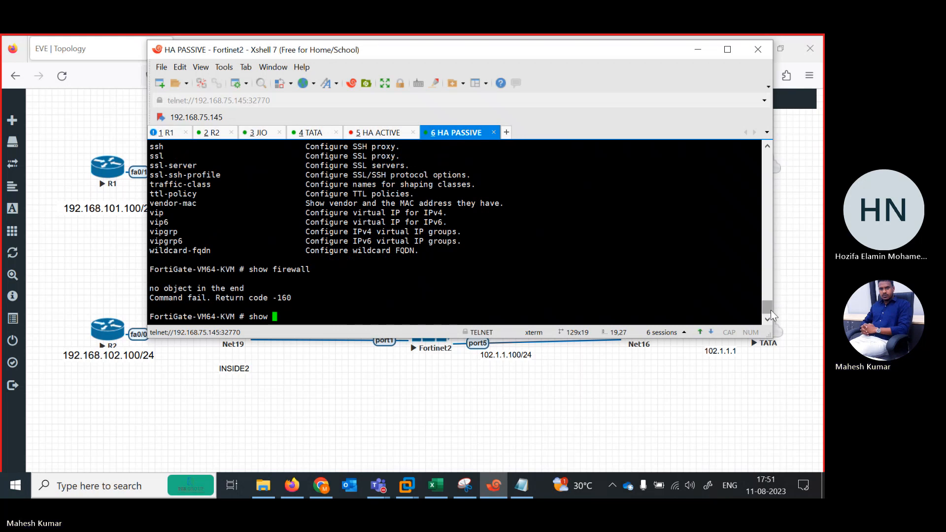
text(firewall)
mouse_move(767, 313)
mouse_down()
mouse_move(765, 271)
mouse_move(768, 313)
mouse_up()
text(show firewall)
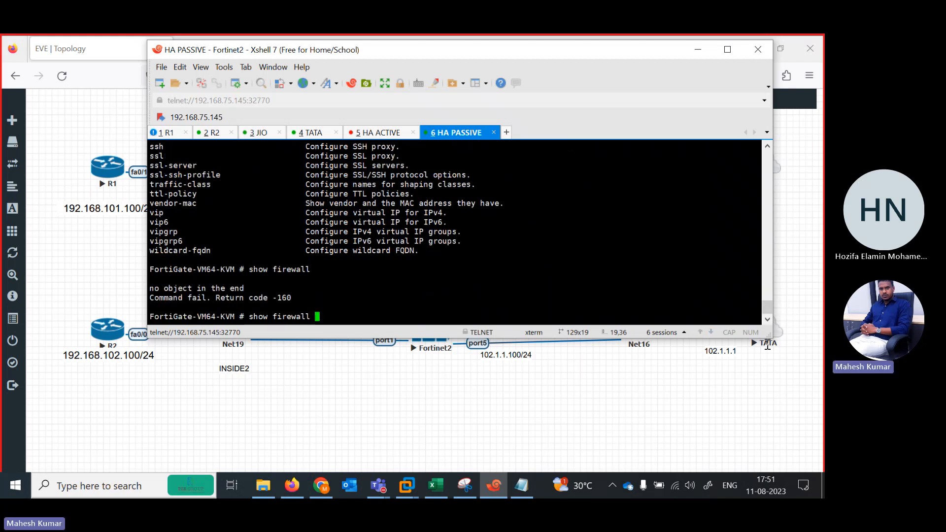
key(Return)
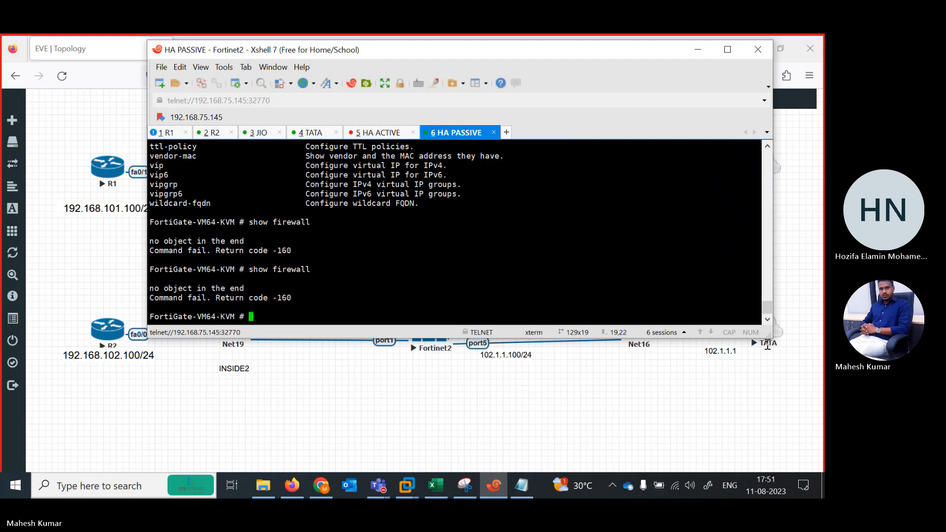
Try to retrieve the firewall information on Fortinet2 with the command "get firewall".
text(get )
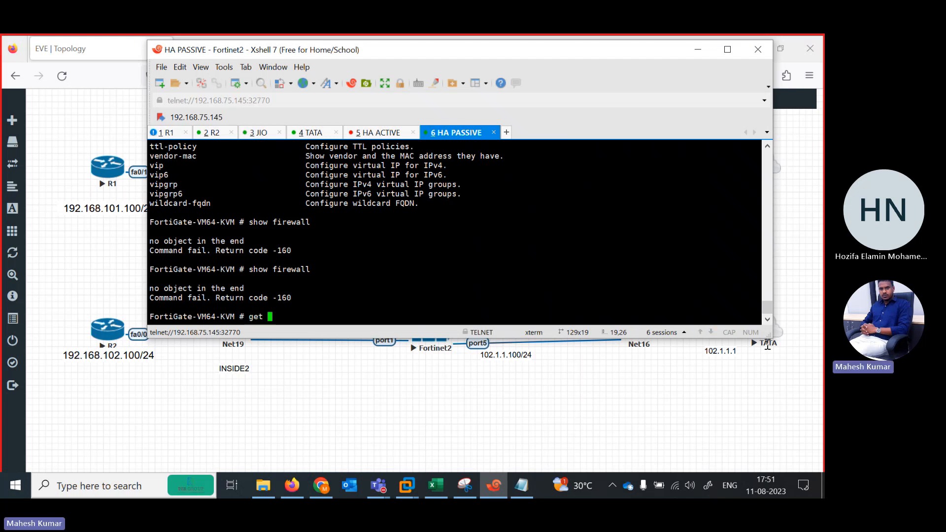
text(file-filter)
key(Tab)
key(BackSpace)
key(BackSpace)
key(BackSpace)
key(BackSpace)
key(BackSpace)
key(BackSpace)
key(BackSpace)
key(BackSpace)
key(BackSpace)
key(BackSpace)
key(BackSpace)
text(fil)
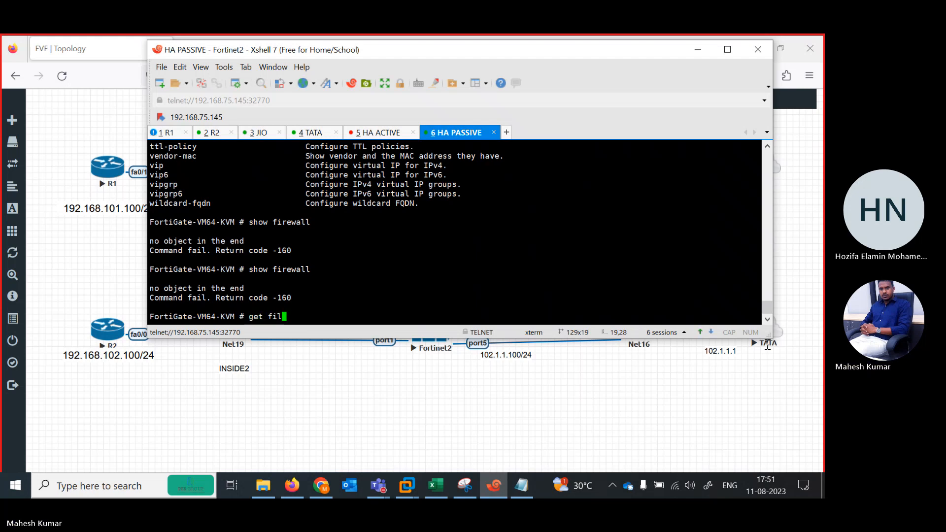
key(Tab)
key(BackSpace)
key(BackSpace)
key(BackSpace)
key(BackSpace)
key(BackSpace)
key(BackSpace)
key(BackSpace)
key(BackSpace)
key(BackSpace)
key(BackSpace)
key(BackSpace)
key(BackSpace)
text(fire)
key(Tab)
text(h)
key(BackSpace)
key(Return)
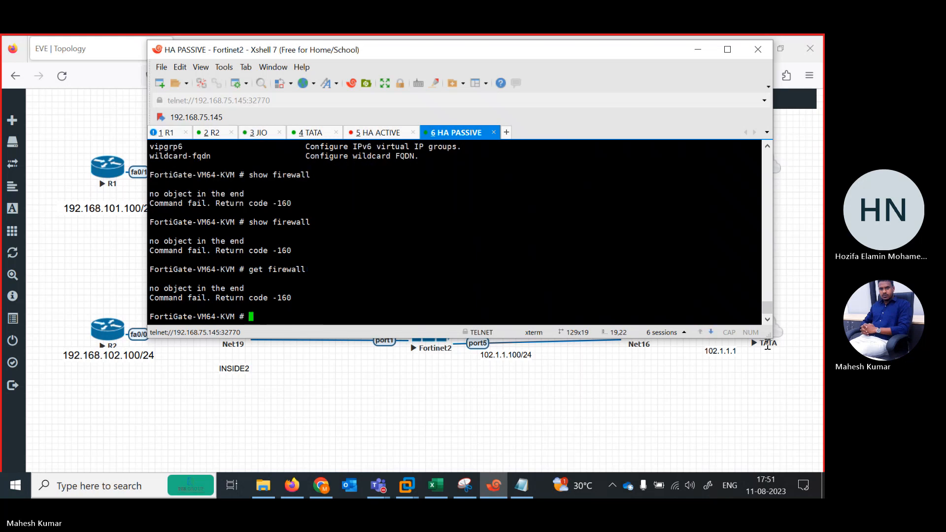
Check the node states in the EVE-NG topology, and return to the R1 console in Xshell to review the ping result.
click(330, 416)
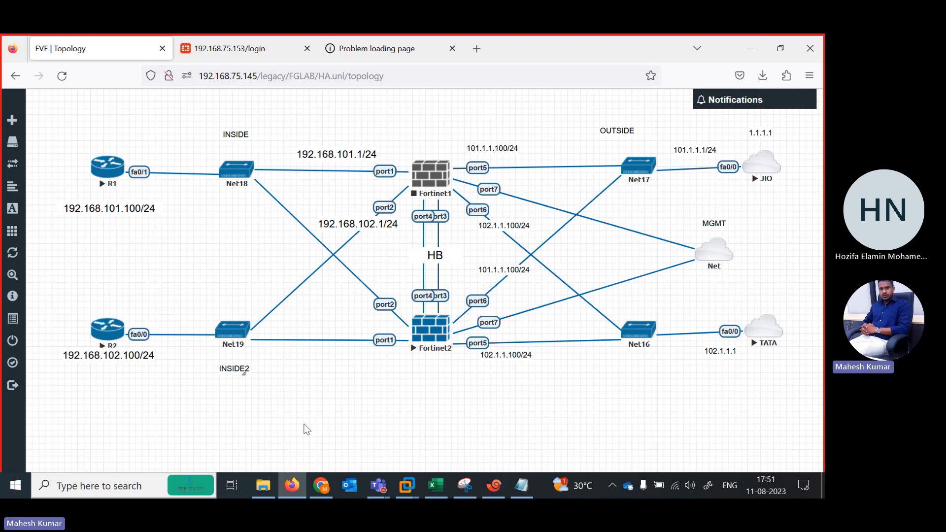
click(494, 485)
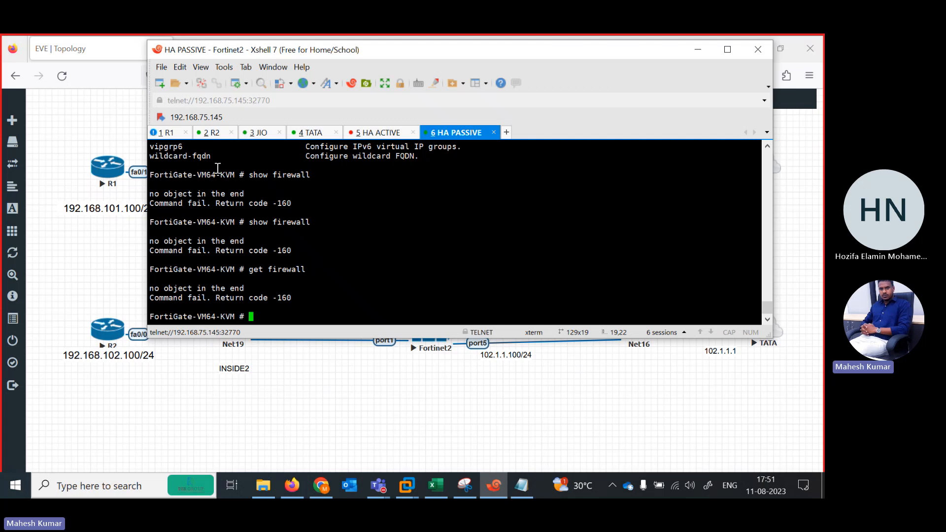
click(166, 133)
key(Return)
key(Return)
key(Return)
key(Return)
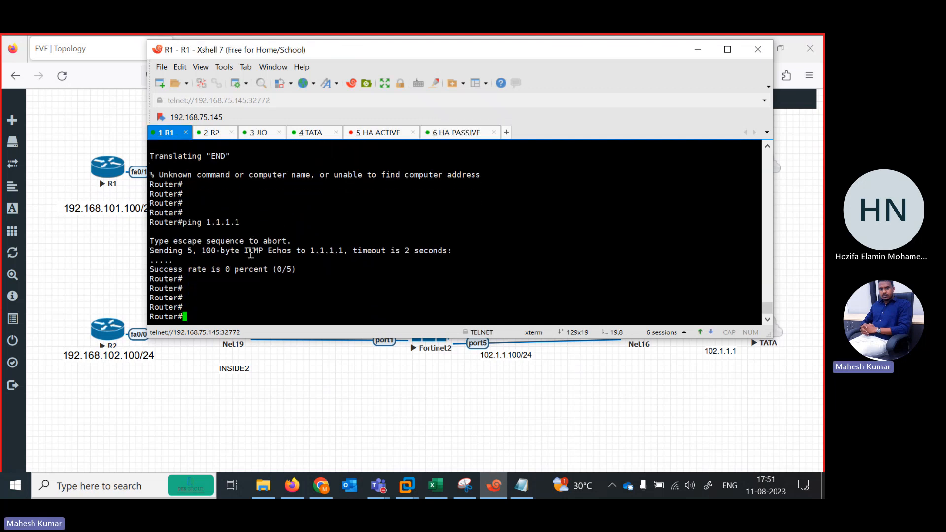
Exit the R1 router's console session, and switch to the R2 console.
text(end)
key(Return)
key(Return)
key(Return)
key(Return)
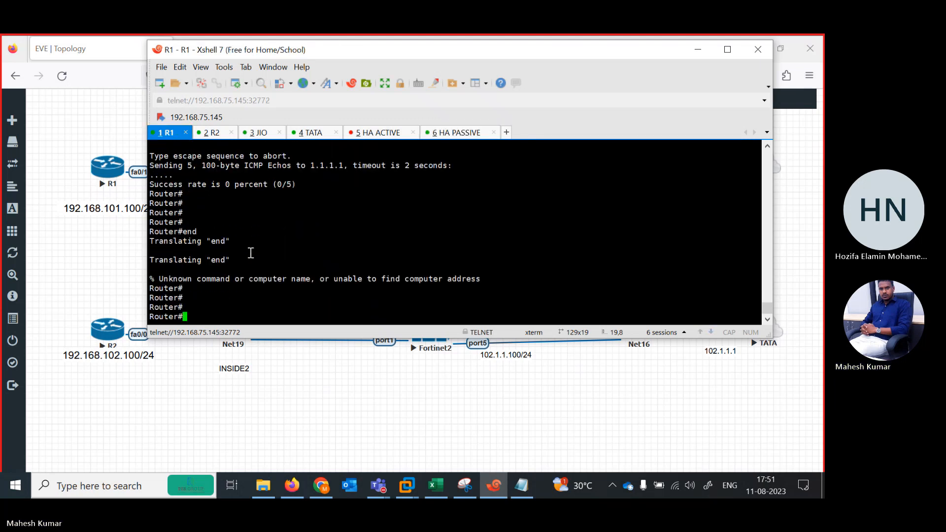
text(exit)
key(Return)
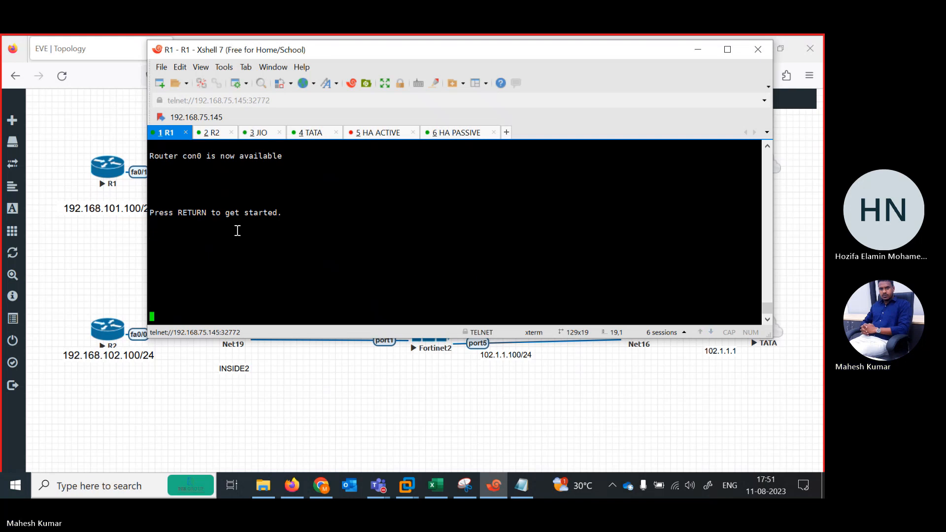
click(214, 135)
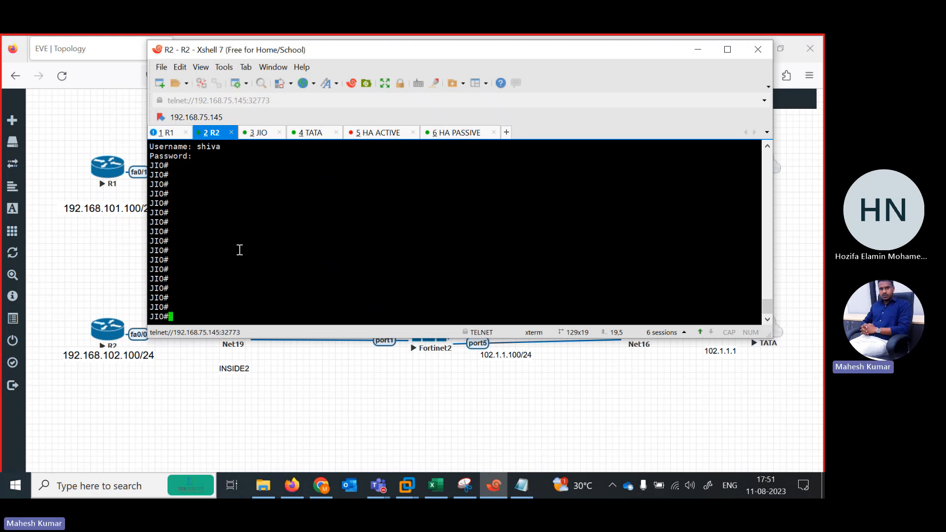
Switch to the R1 router's console and enter privileged mode with "en".
click(172, 135)
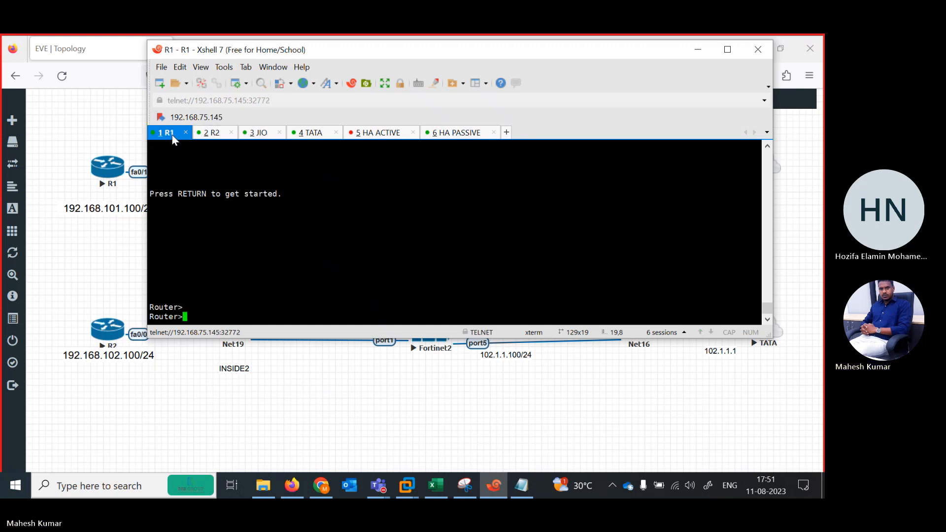
key(Return)
key(Return)
key(Return)
key(Return)
key(Return)
key(Return)
key(Return)
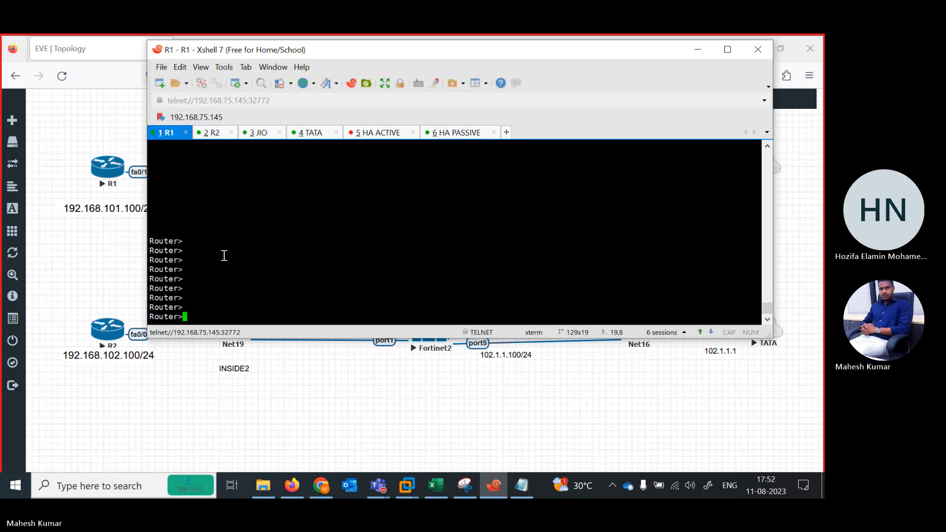
text(en)
key(Return)
List the interface addresses and states on R1 with "show ip int br".
text(sh)
key(Tab)
text(ipi)
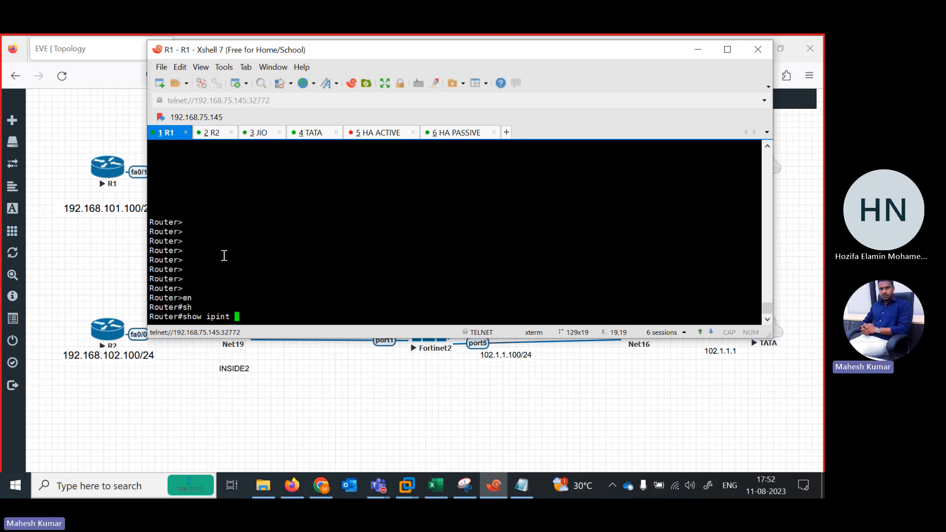
key(BackSpace)
text(in)
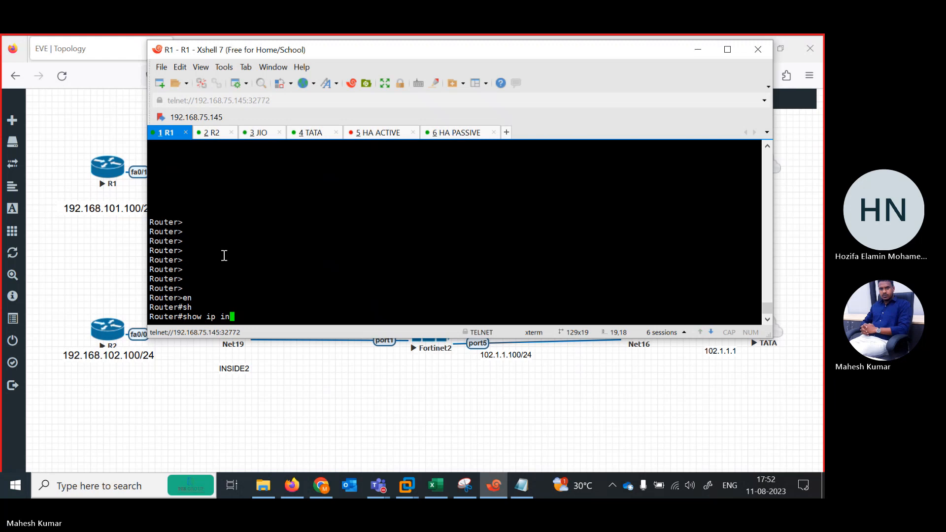
text(t br)
key(Return)
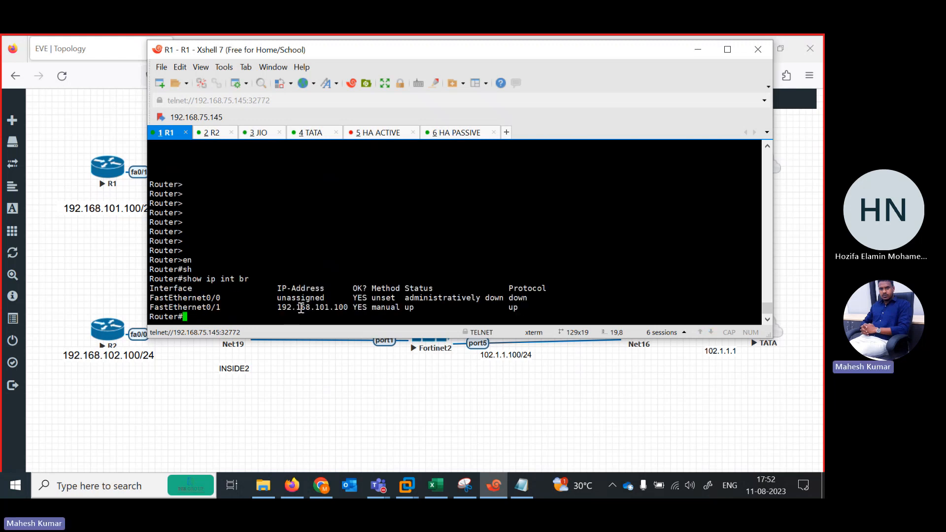
Ping JIO's address 1.1.1.1 from the R1 router.
key(Return)
key(Return)
key(Return)
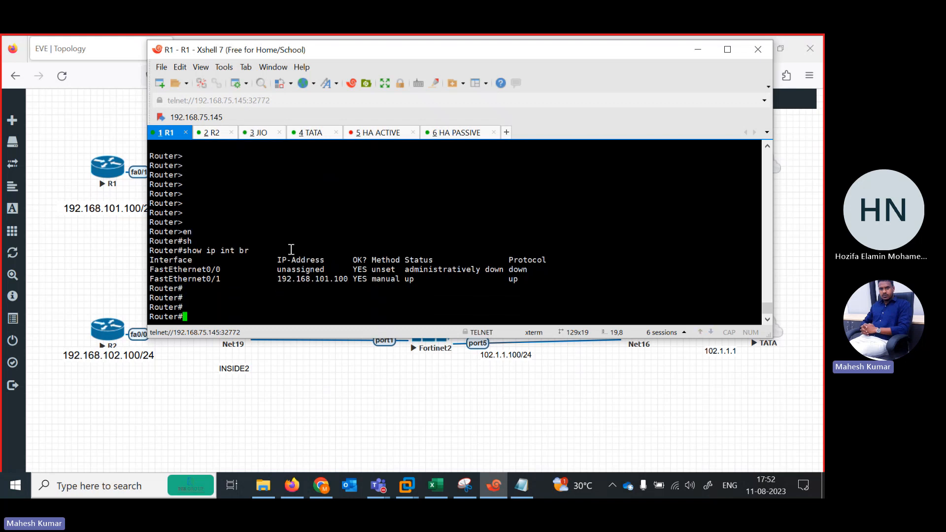
text(pi)
key(Tab)
text(1.1.)
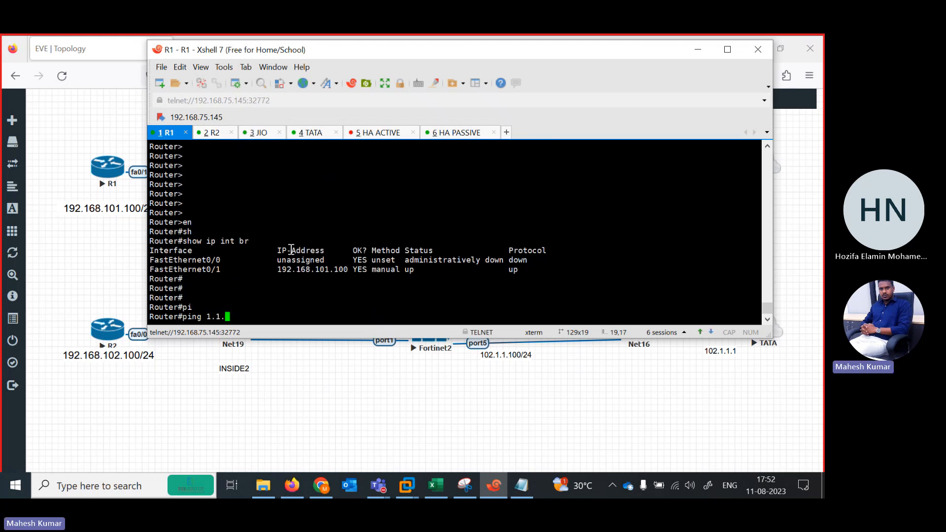
text(1.1.)
key(Return)
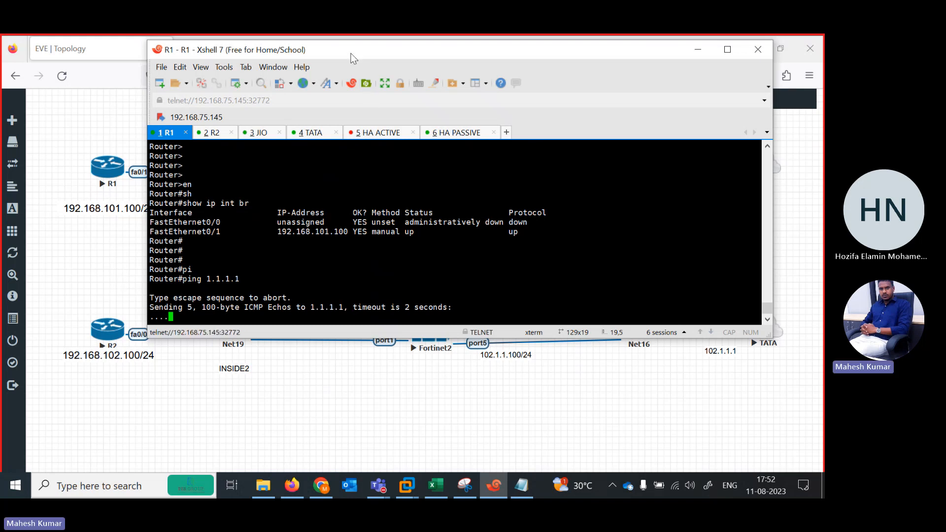
Move the Xshell window clear of the browser tabs and ping 101.1.1.100 from the R1 router.
drag(353, 57, 327, 102)
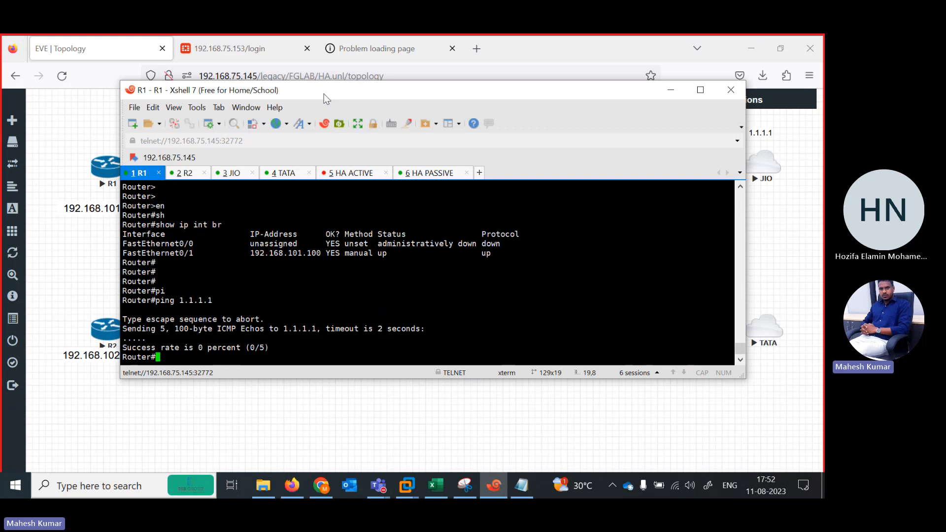
text(iong )
text(n)
text(ng )
text(101.1.1.100)
key(Return)
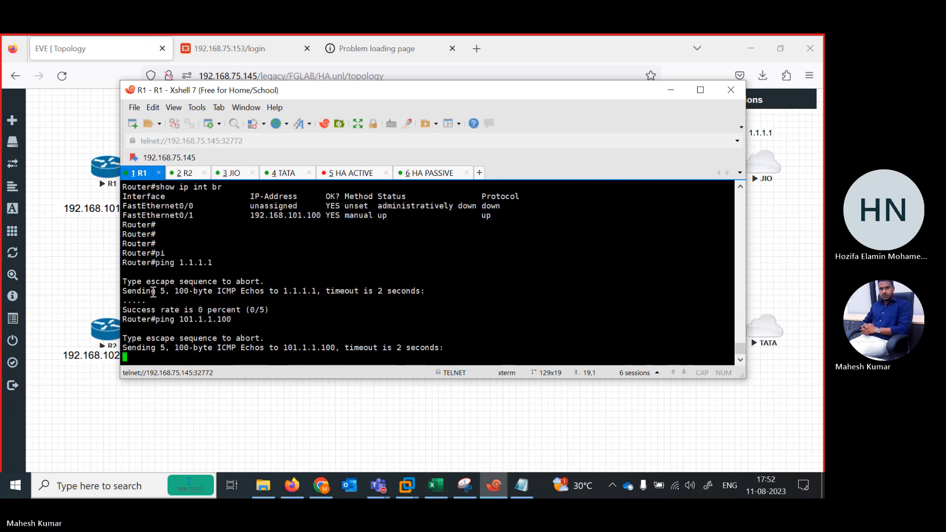
Switch to the EVE-NG topology in Firefox and start the stopped Fortinet1 node.
click(95, 300)
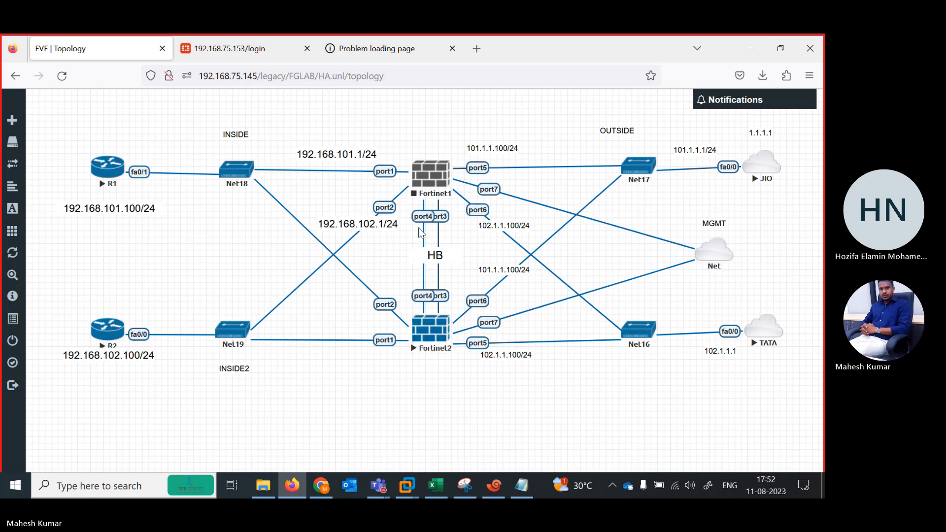
right_click(436, 170)
click(463, 190)
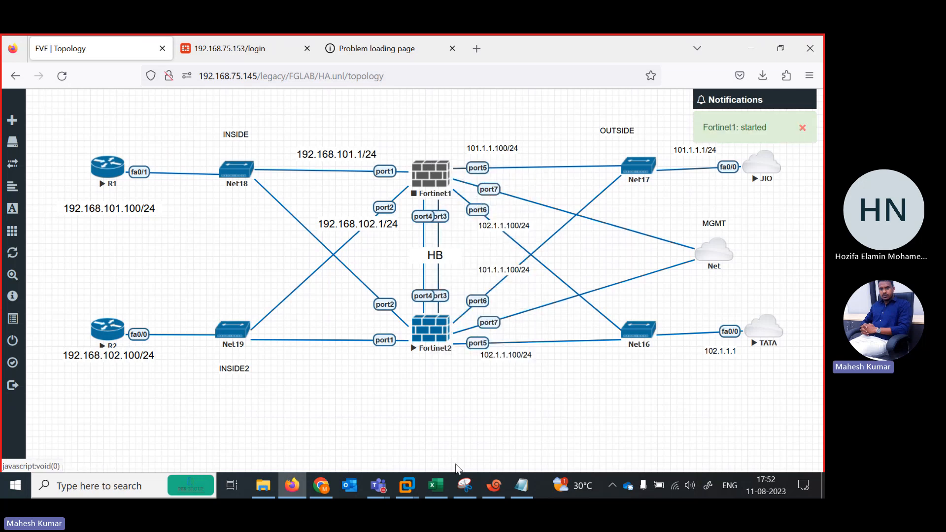
Close the disconnected HA ACTIVE session in Xshell and return to the EVE-NG topology.
click(494, 486)
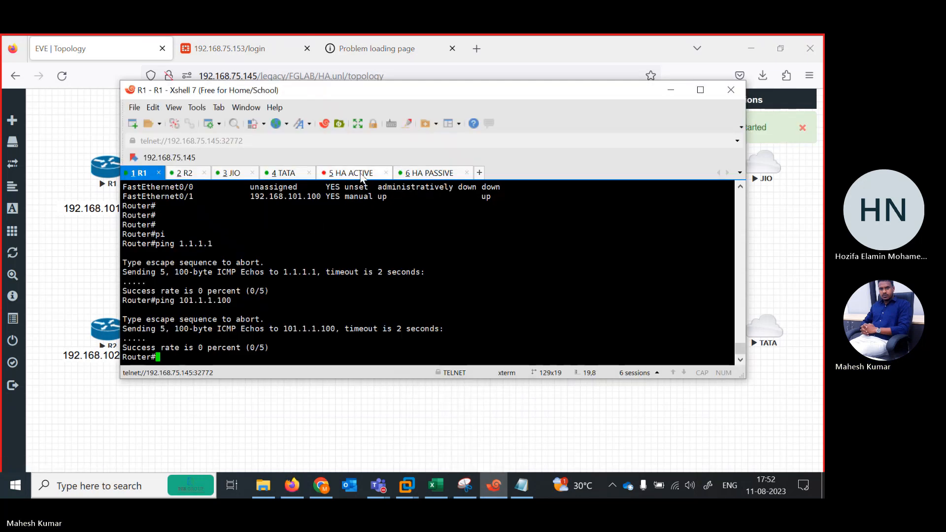
click(378, 175)
click(387, 172)
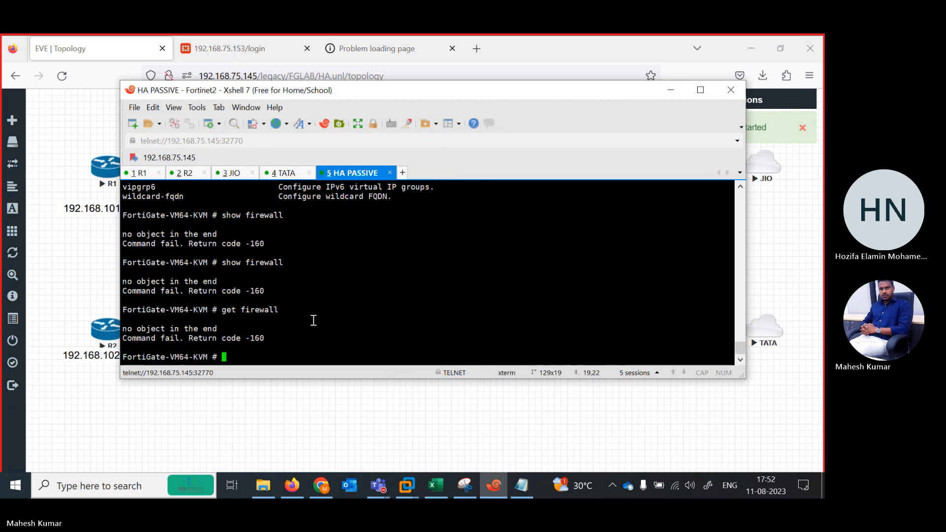
click(290, 419)
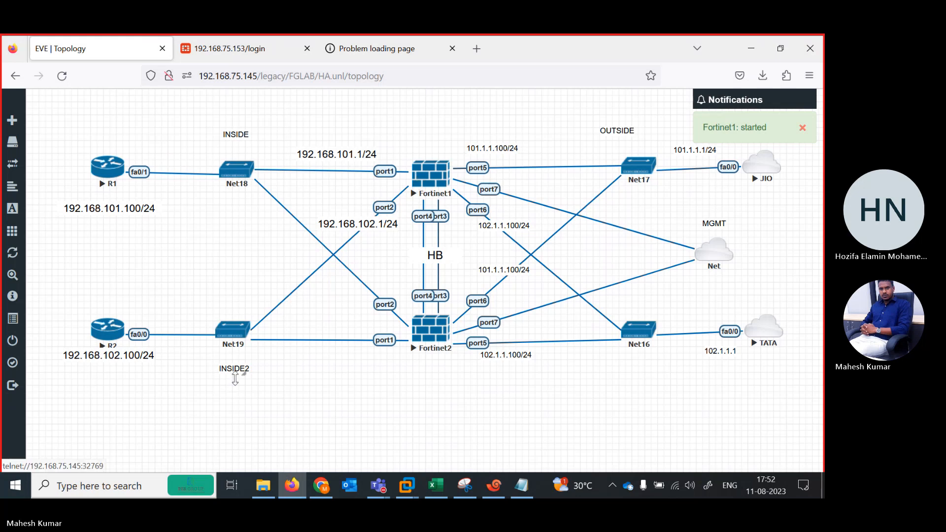
Log in to the FortiGate at 192.168.75.153 with the account's username and password, without saving the login, and dismiss the FortiOS overview.
click(238, 52)
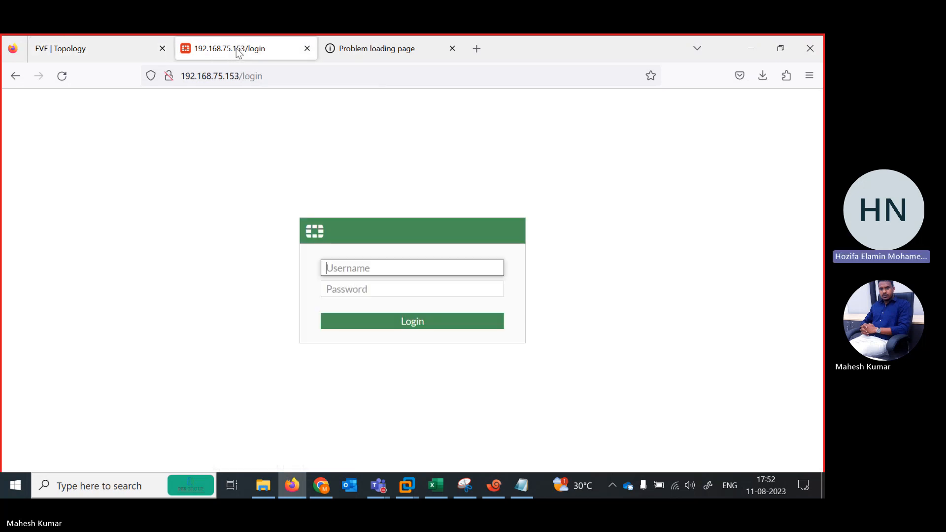
text(admin)
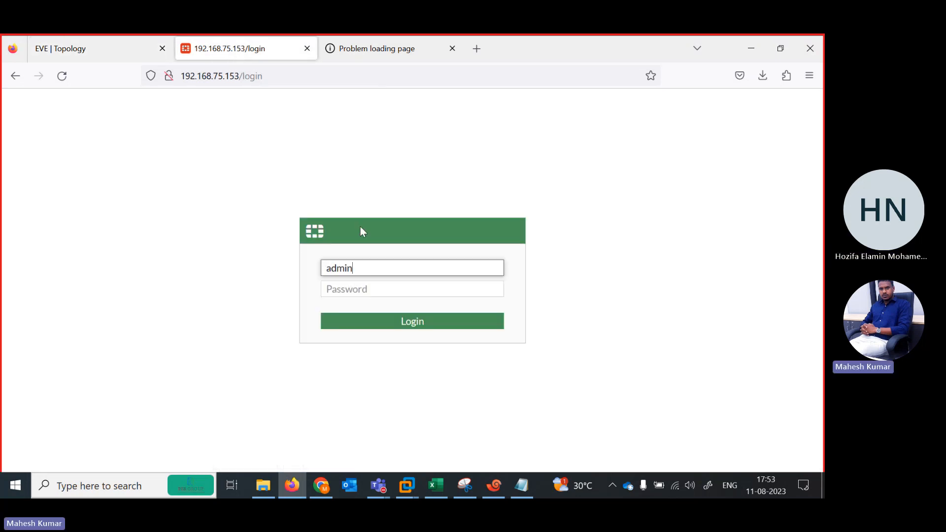
key(Tab)
text(admin)
key(Return)
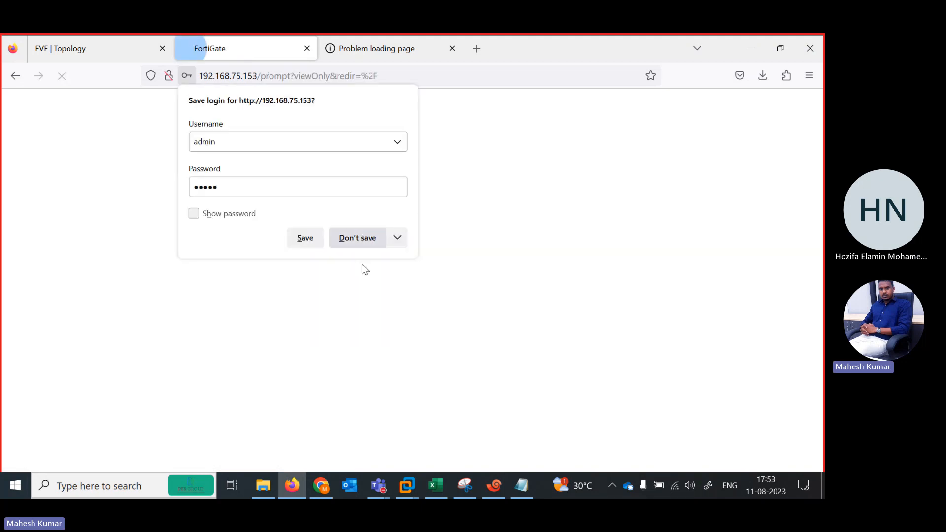
click(349, 244)
click(439, 347)
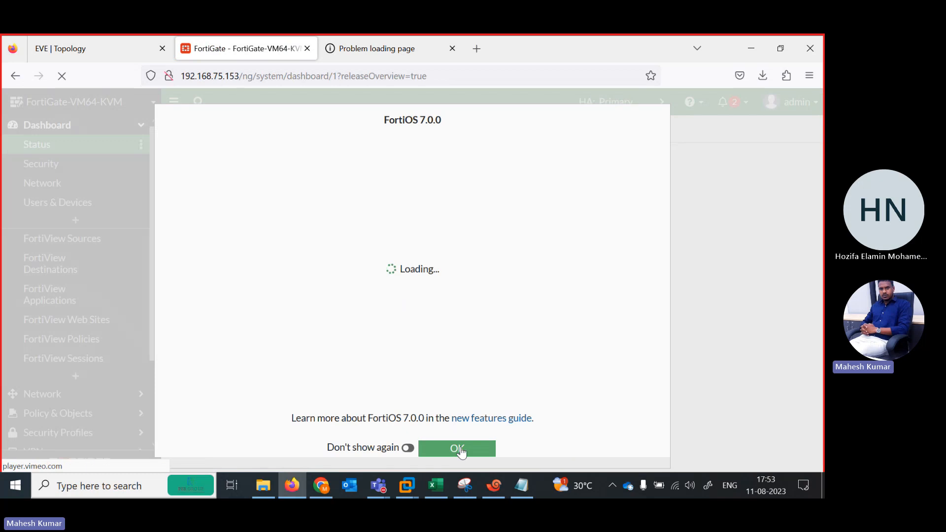
click(459, 449)
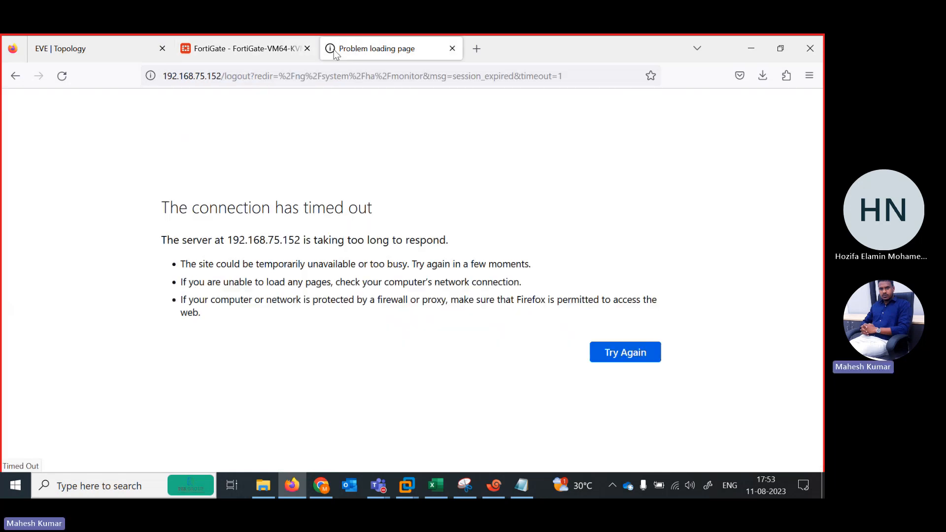
Reload the timed-out FortiGate web page at 192.168.75.152.
click(384, 48)
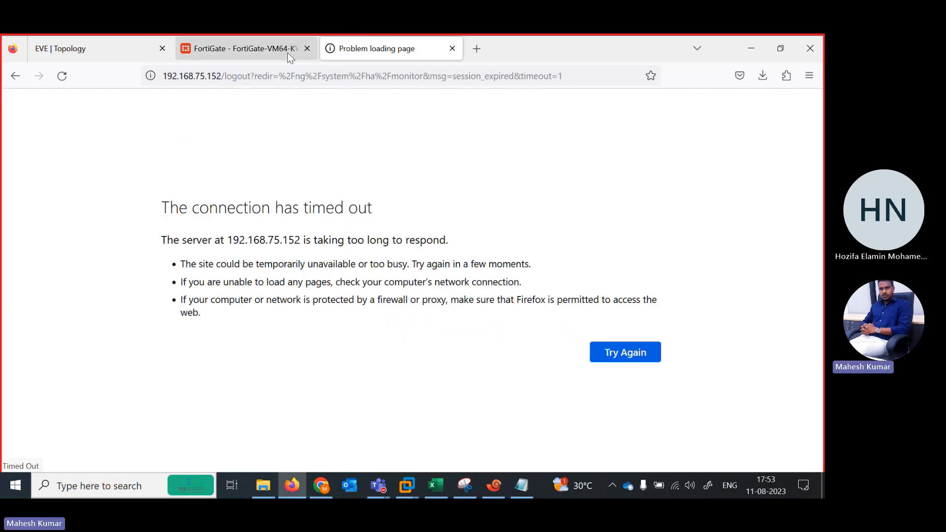
click(354, 68)
key(Return)
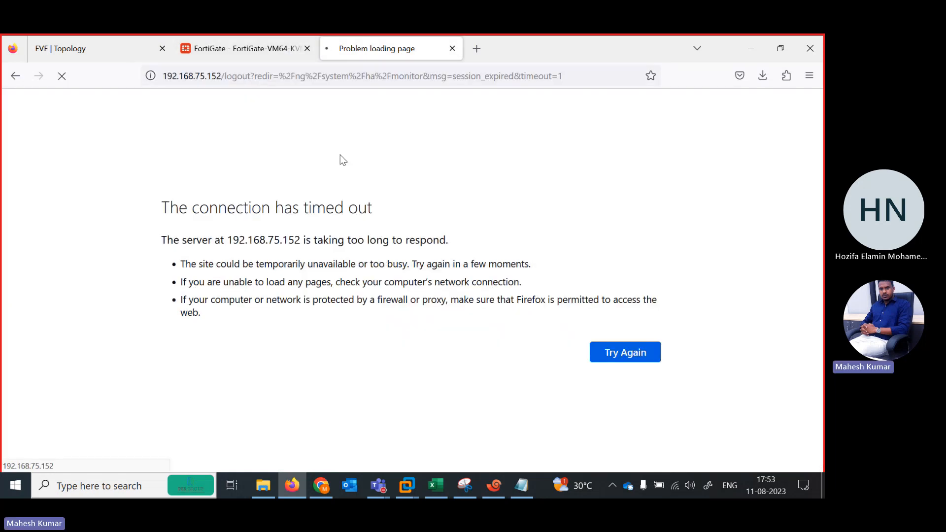
Open the system HA monitor on the FortiGate at 192.168.75.153 and refresh the cluster member list several times.
click(271, 48)
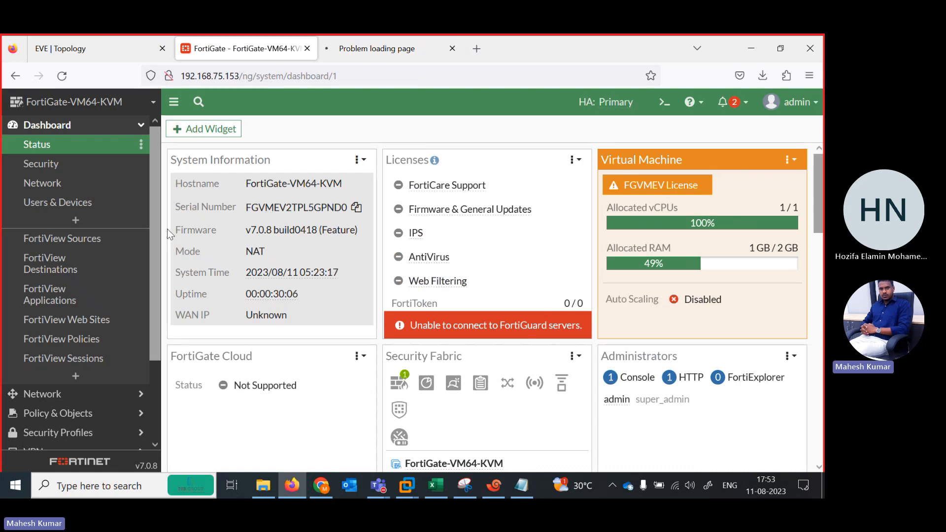
scroll(148, 295, down, 3)
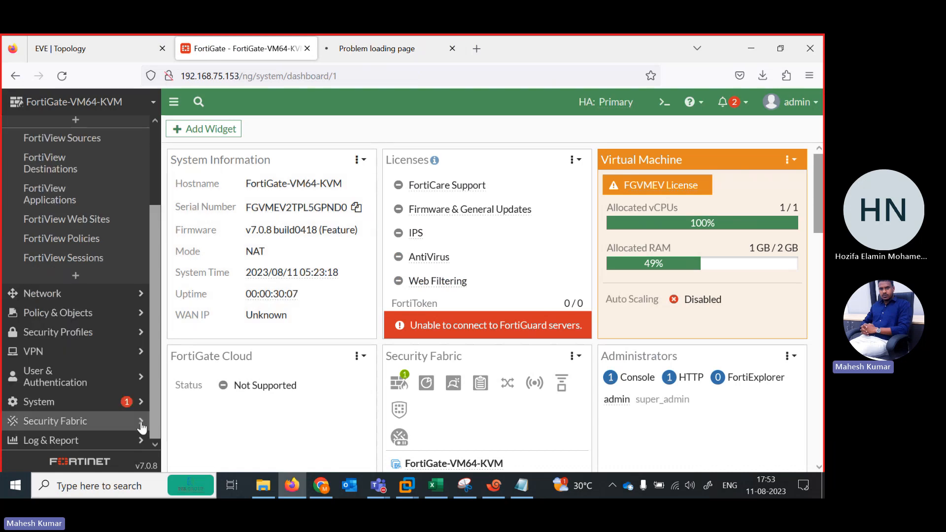
click(74, 402)
click(59, 346)
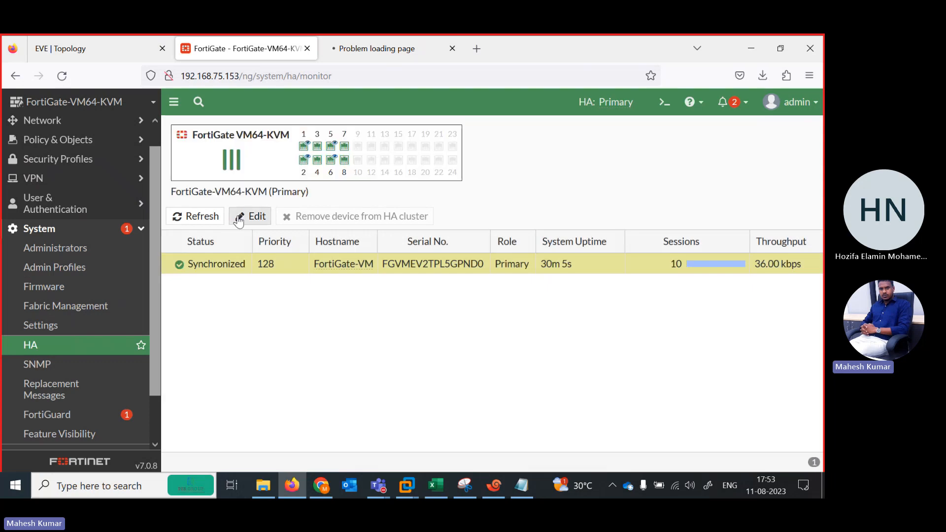
click(199, 219)
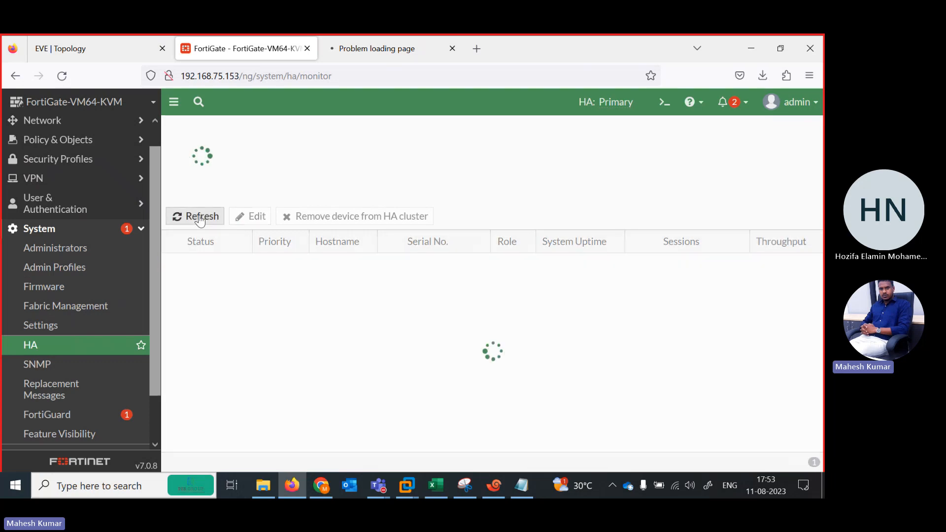
click(199, 219)
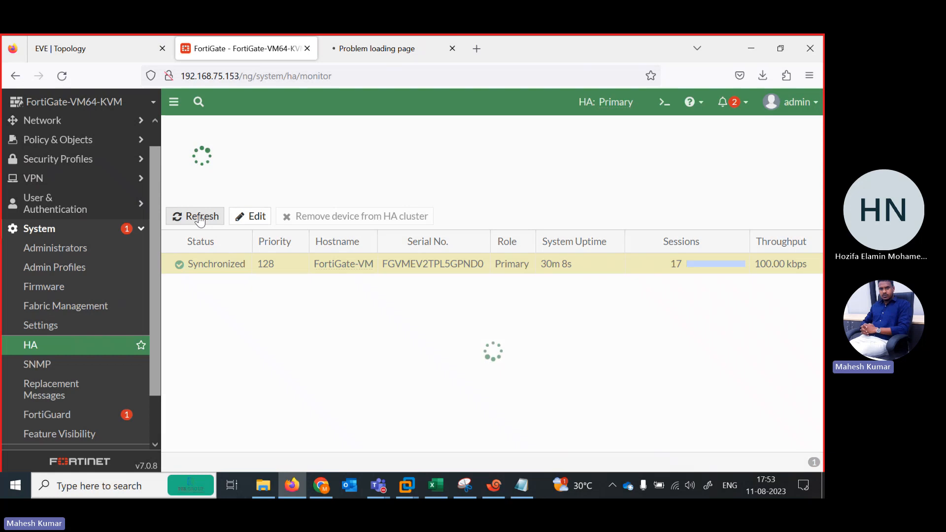
click(200, 220)
click(200, 220)
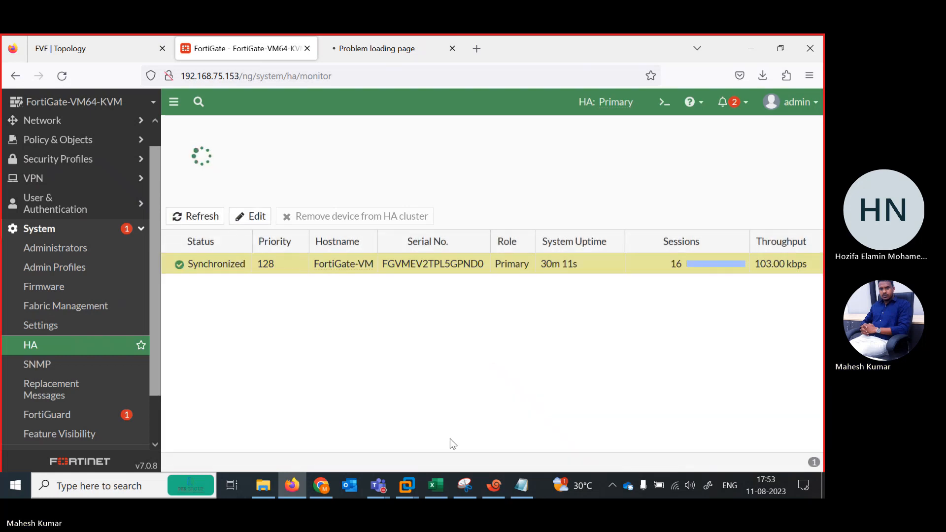
Open Fortinet1's console from the EVE-NG topology and rename its Xshell session tab as HA ACTIVE.
click(494, 485)
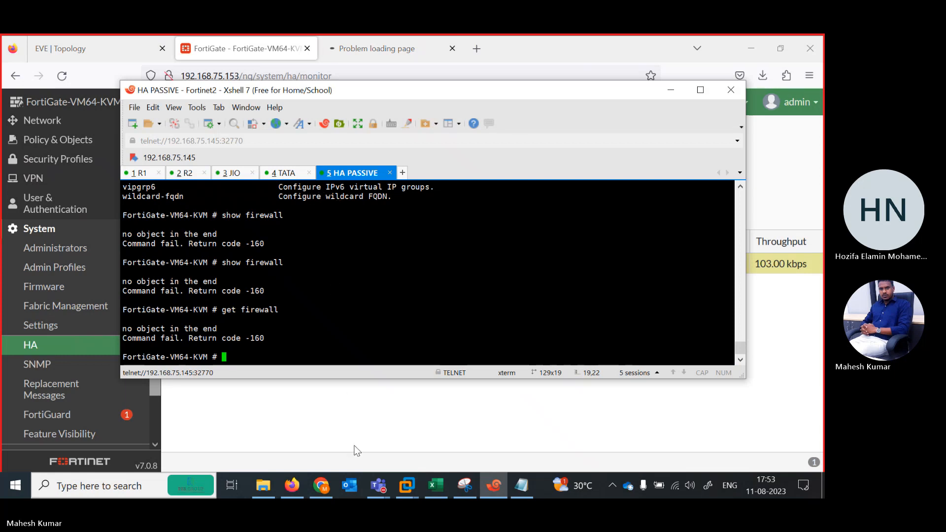
click(345, 423)
click(129, 43)
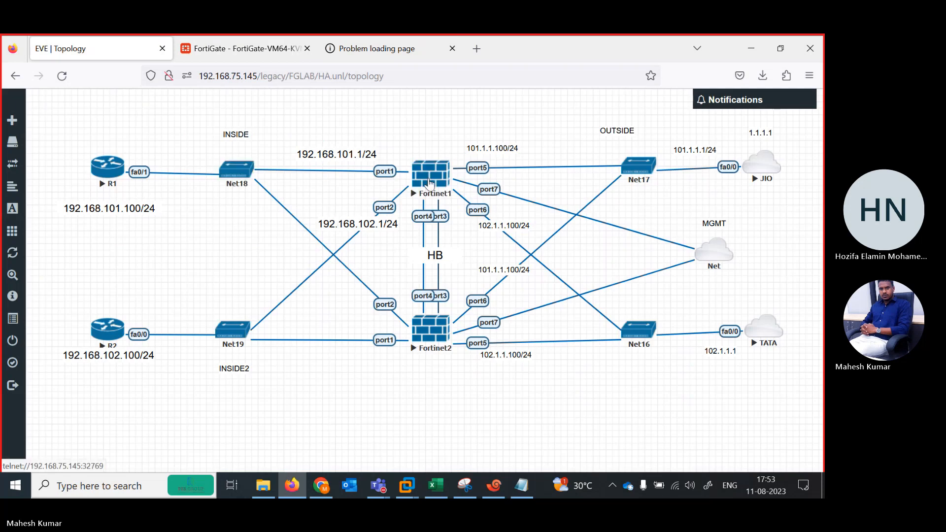
click(430, 184)
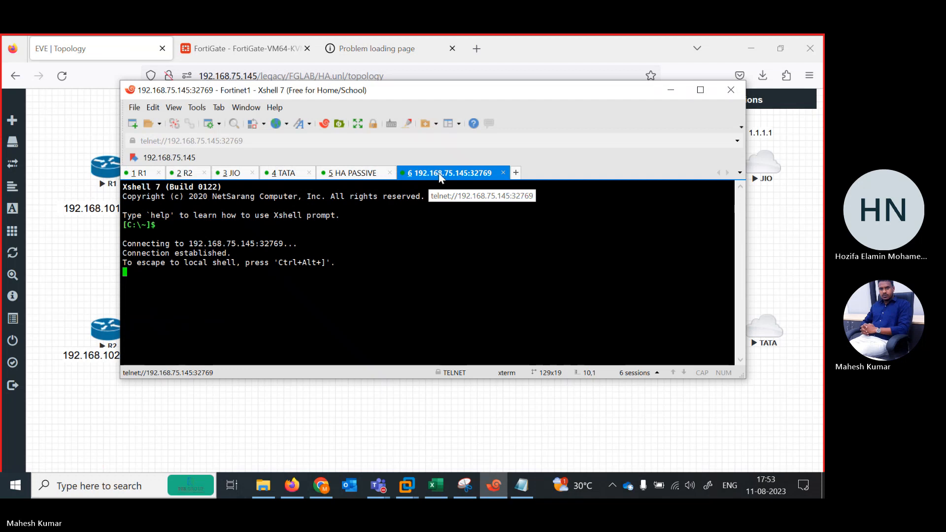
right_click(439, 173)
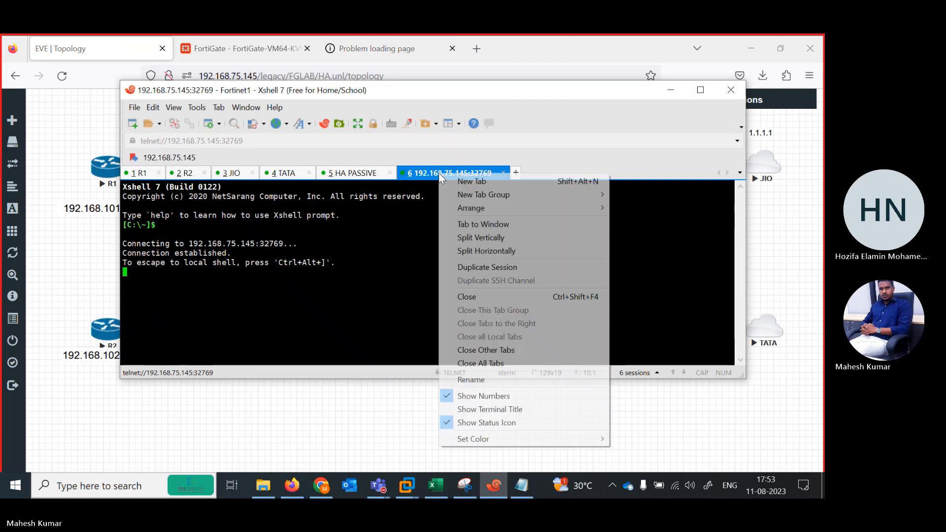
click(453, 379)
text(HA)
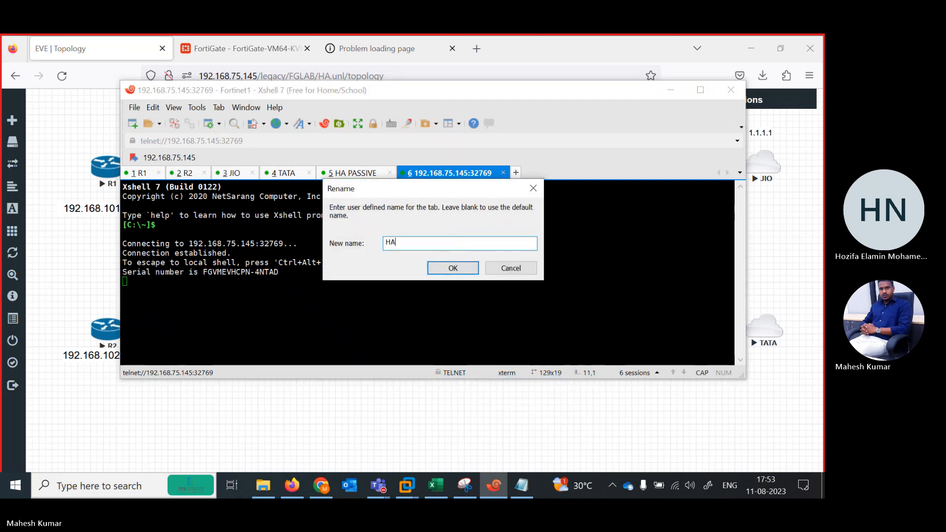
text( ACTIVE)
key(Return)
Place the HA ACTIVE session tab ahead of HA PASSIVE and wake the Fortinet1 console.
click(347, 172)
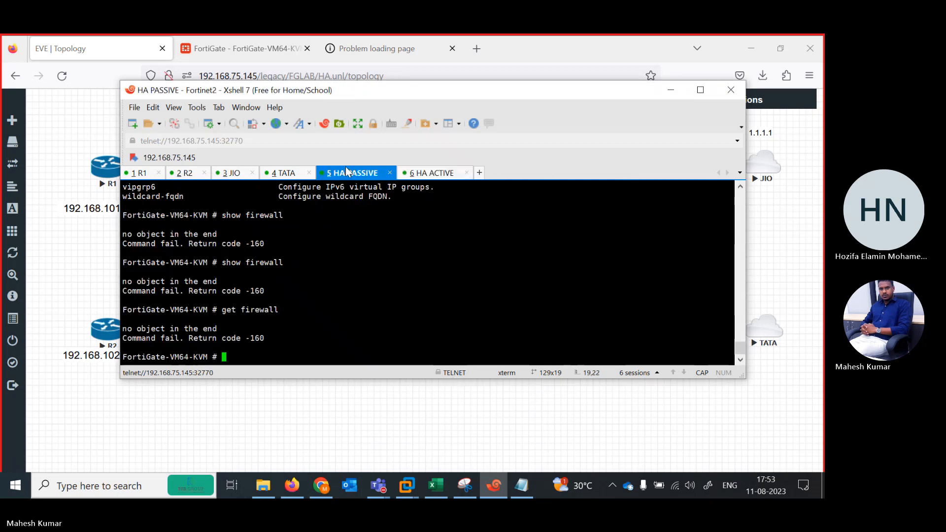
click(433, 173)
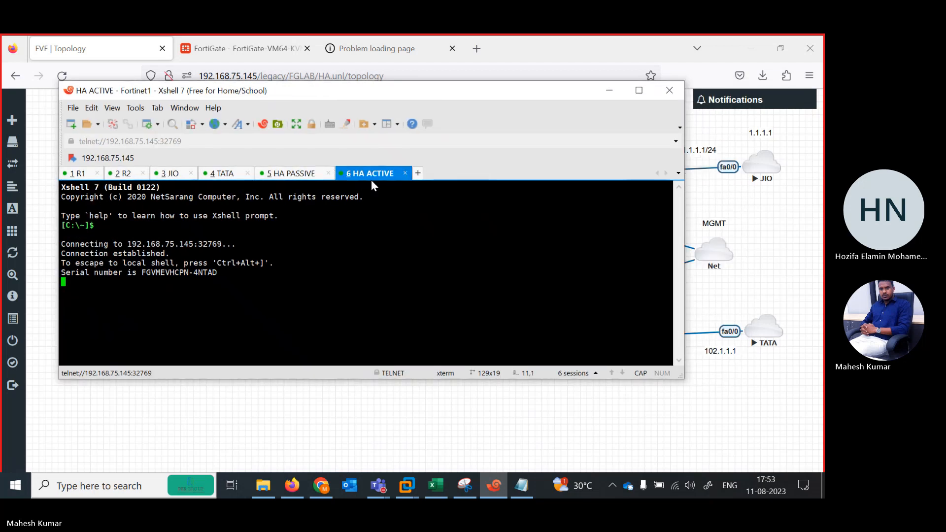
drag(433, 180, 439, 154)
key(Return)
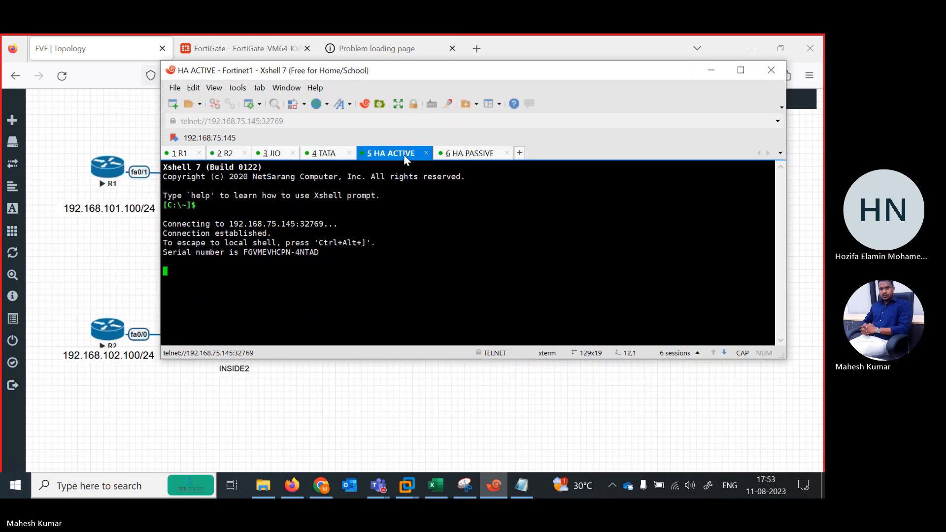
Log in to the Fortinet1 console as admin, entering the account password.
text(admin)
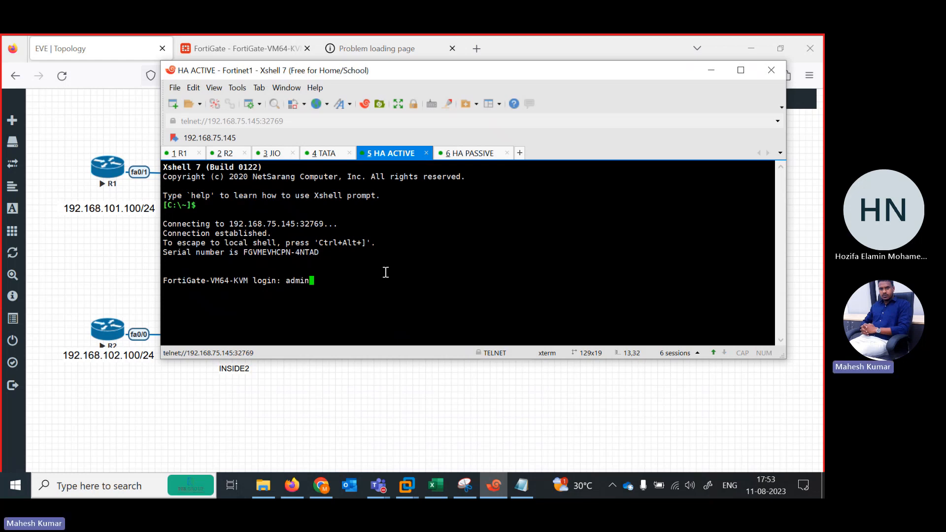
key(Return)
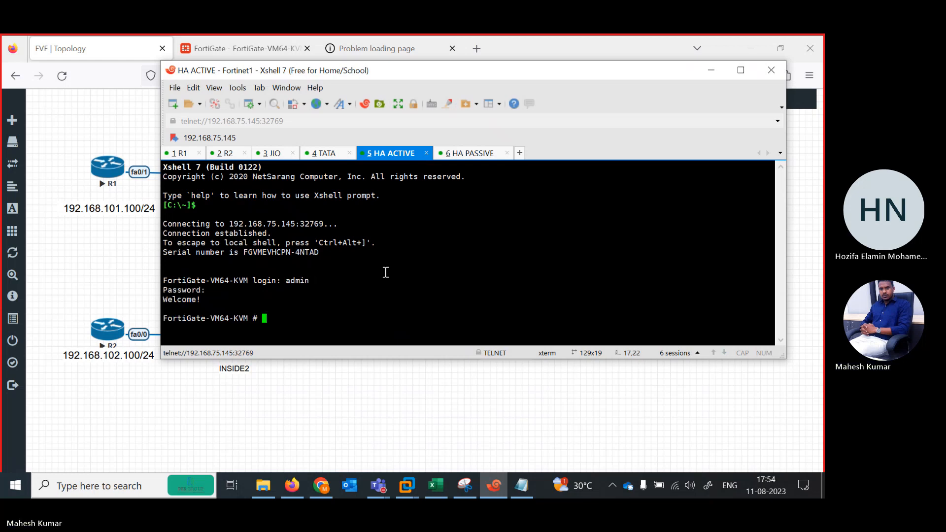
text(system)
key(BackSpace)
key(BackSpace)
key(BackSpace)
key(BackSpace)
key(BackSpace)
key(BackSpace)
key(BackSpace)
key(BackSpace)
click(267, 493)
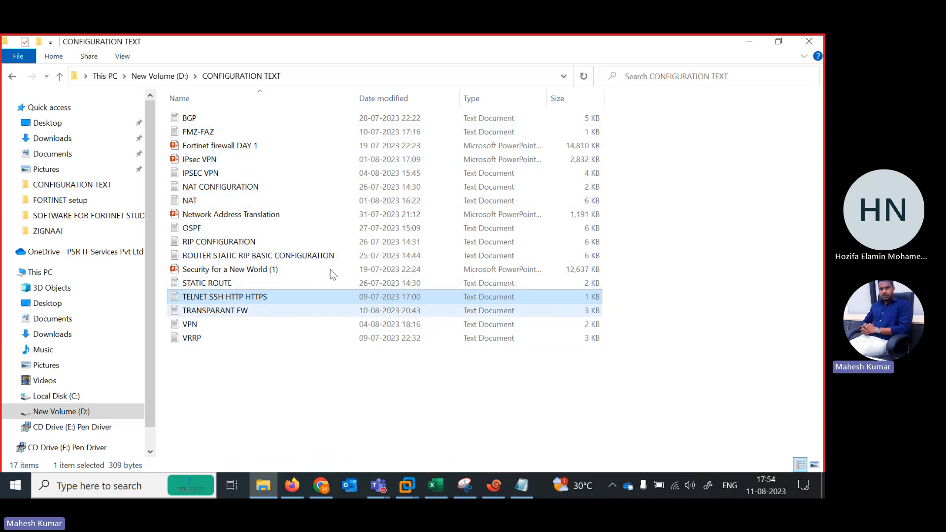
click(747, 43)
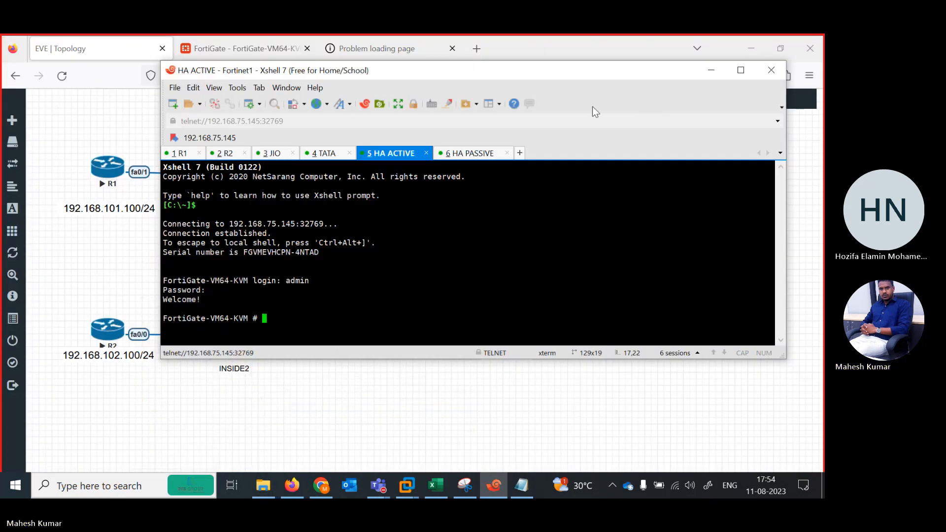
Return to the HA monitor on the FortiGate at 192.168.75.153 and refresh the cluster member list.
click(710, 71)
click(242, 49)
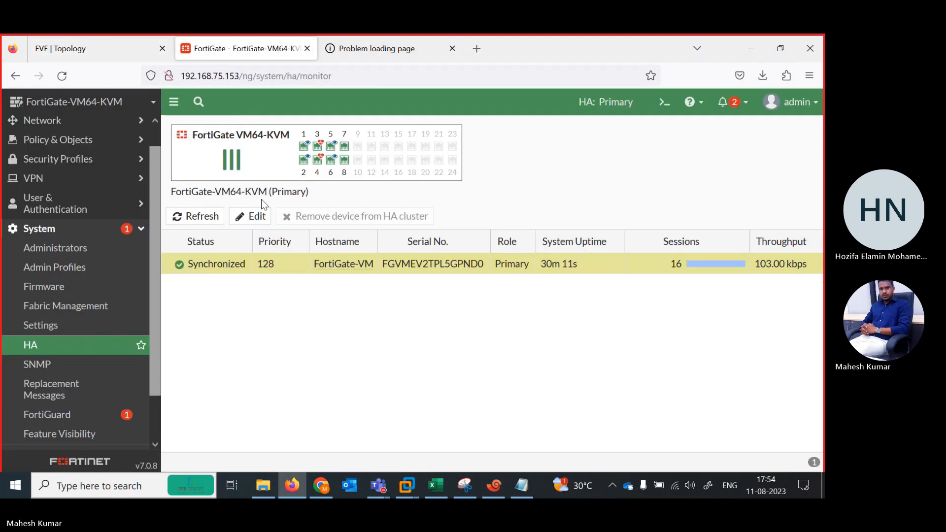
click(196, 218)
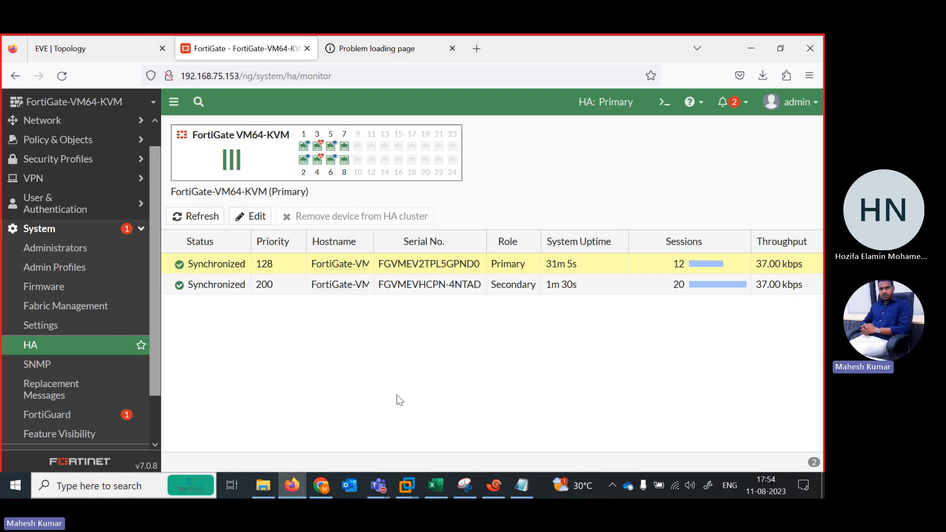
List Fortinet2's interfaces with show system interface in the HA PASSIVE console and compare port1's IP address with the EVE-NG topology.
click(61, 49)
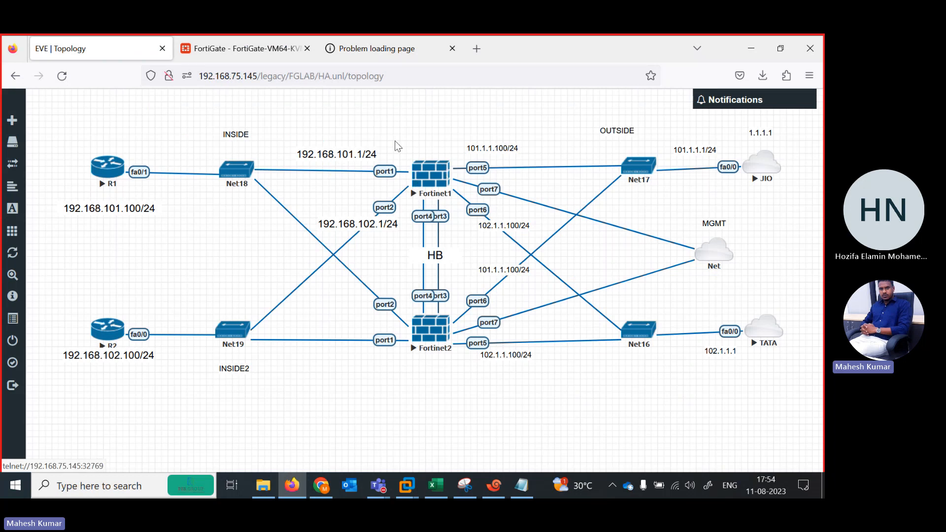
click(494, 486)
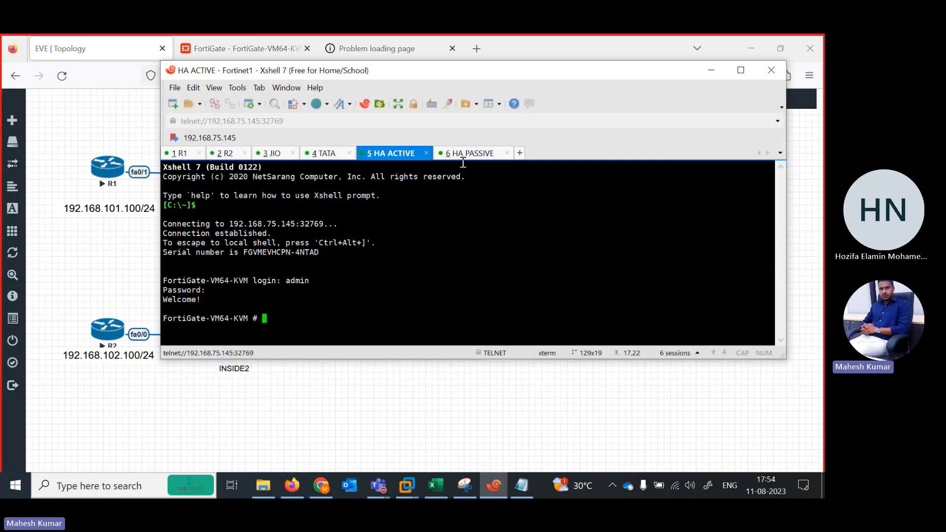
click(456, 154)
key(Return)
key(Return)
key(Return)
key(Return)
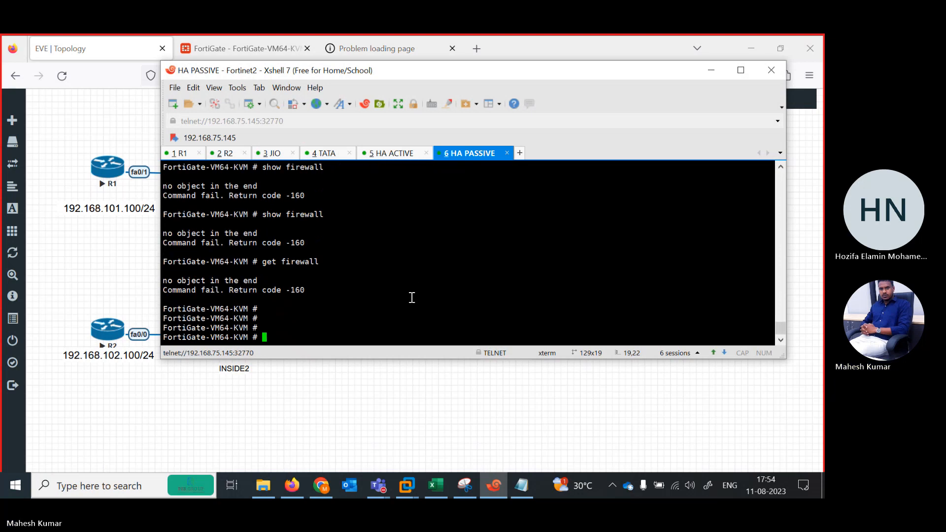
text(show system interface)
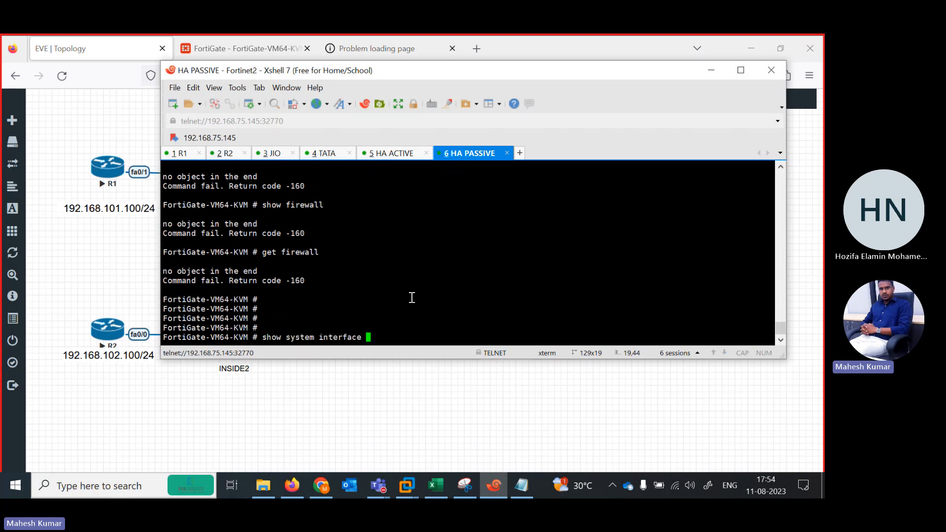
key(question)
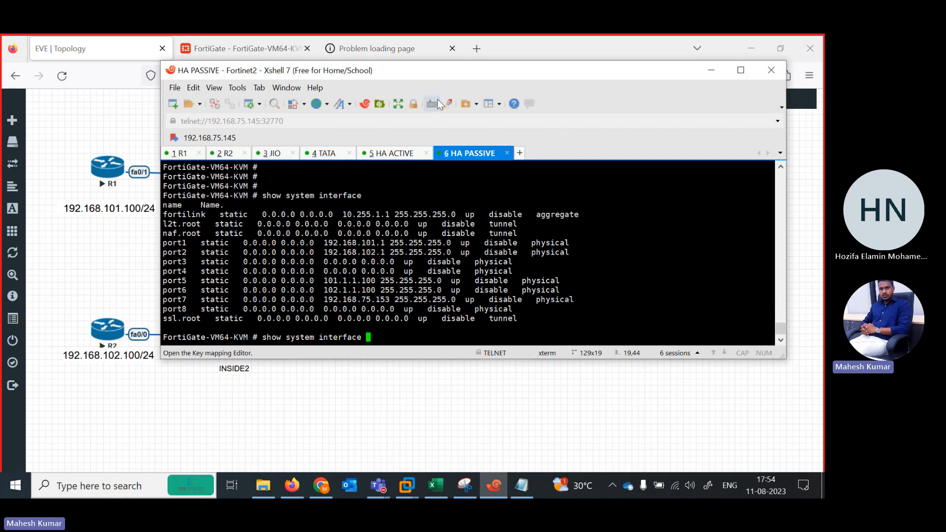
drag(407, 70, 456, 189)
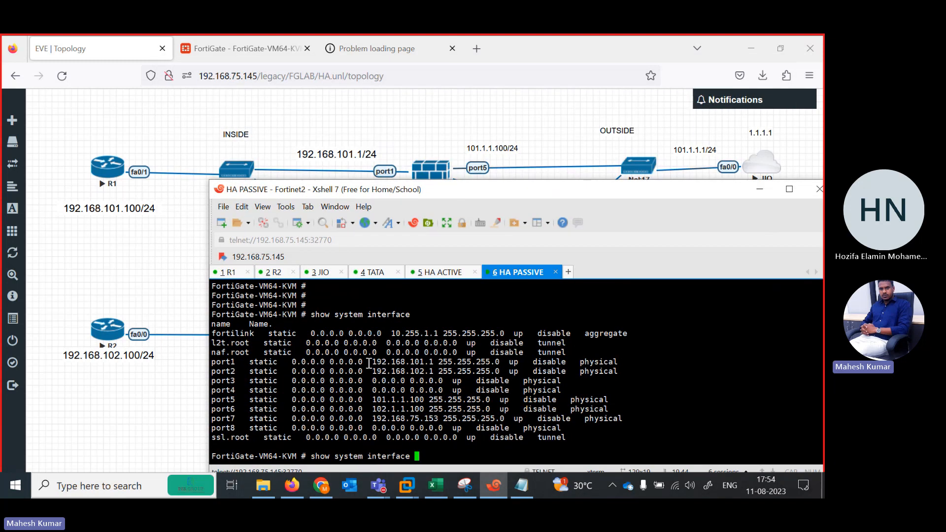
drag(369, 363, 442, 364)
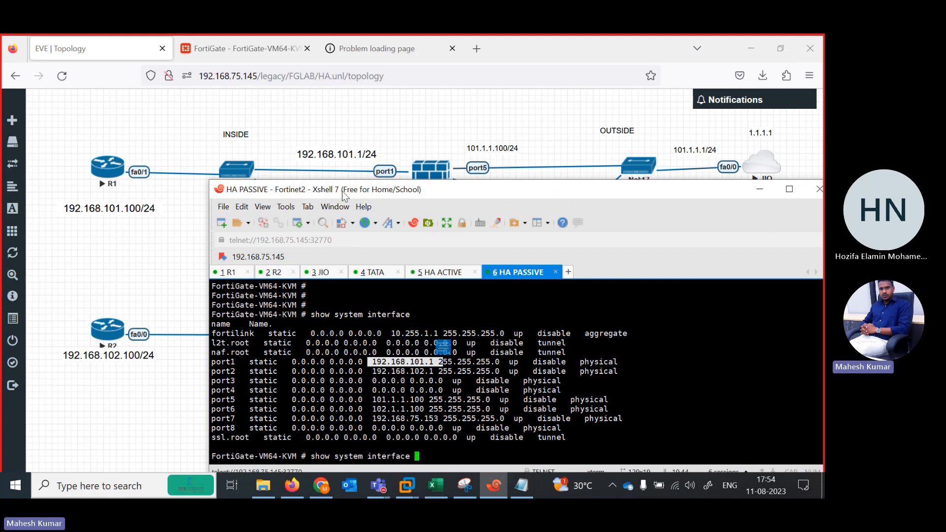
drag(344, 195, 315, 245)
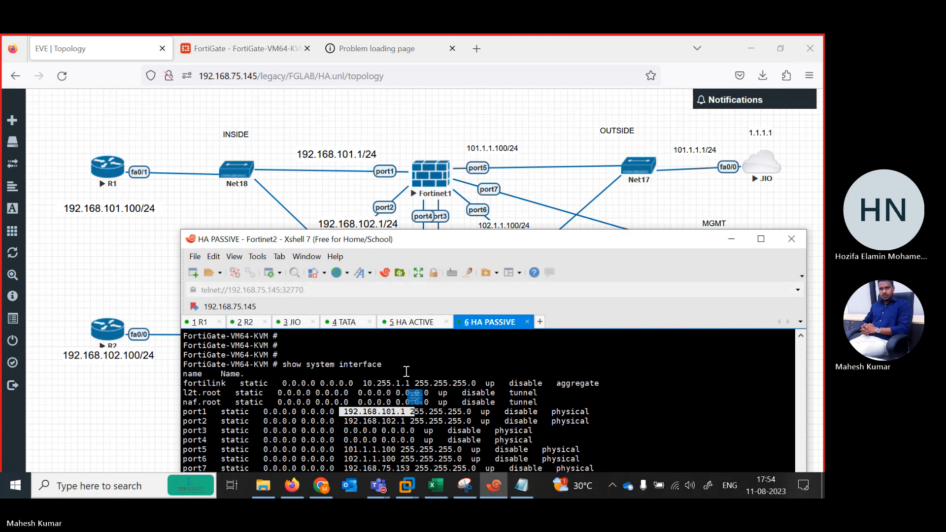
Enter config system ha in Fortinet1's HA ACTIVE console and show the HA settings.
click(238, 50)
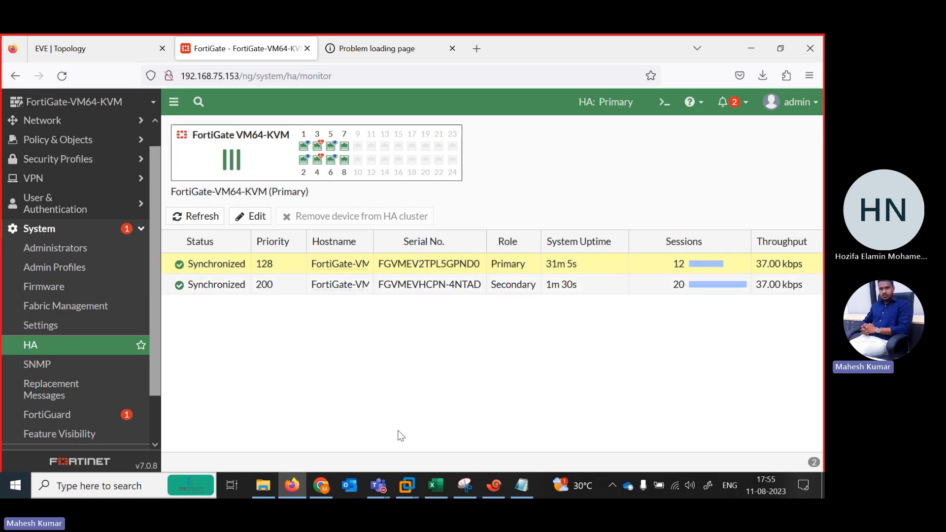
mouse_move(496, 493)
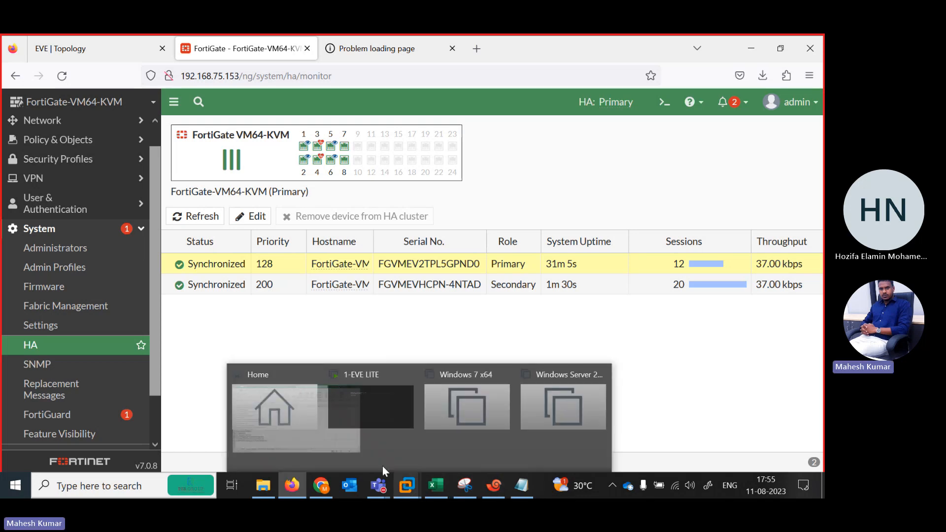
click(495, 485)
click(416, 325)
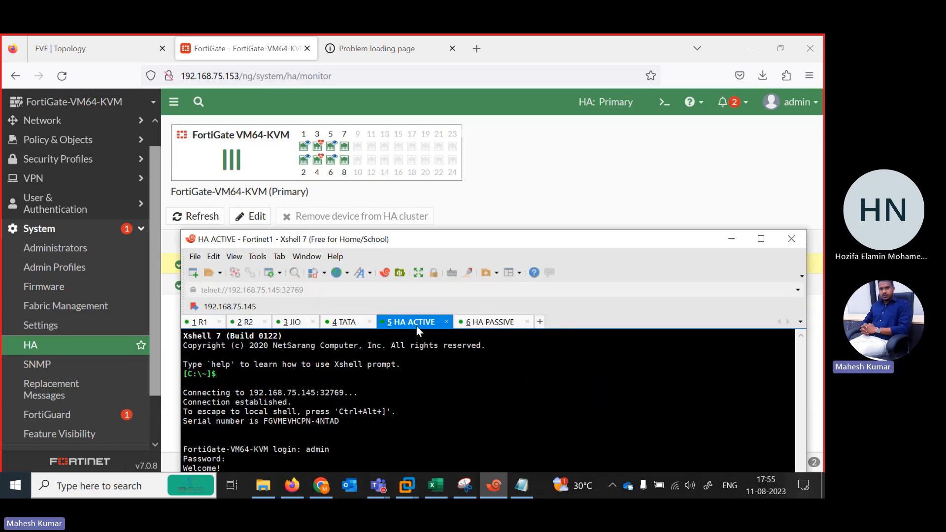
drag(476, 246, 491, 108)
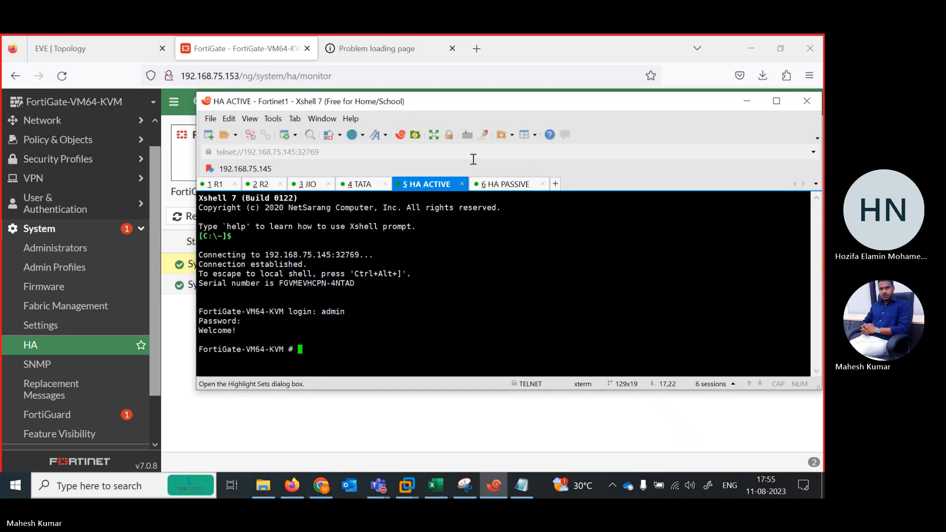
text(config system )
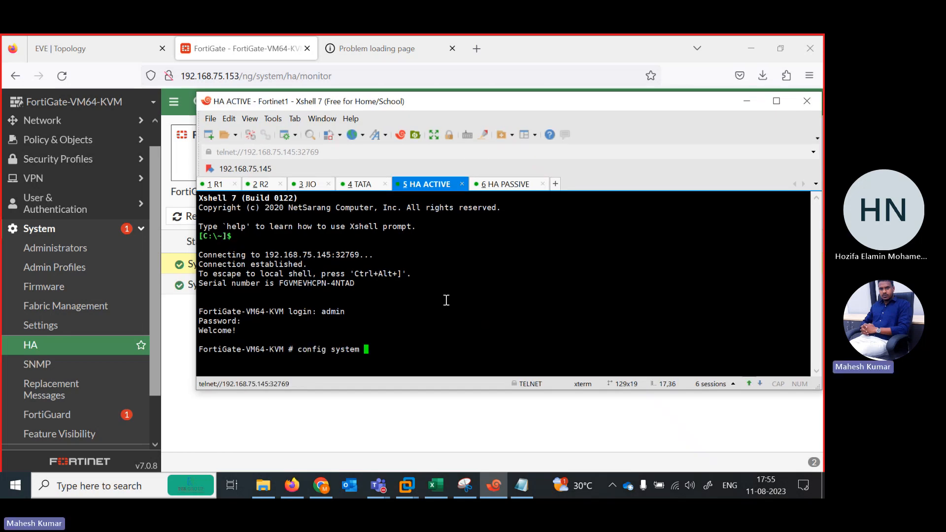
text(ha)
key(Return)
key(Return)
key(Return)
key(Return)
key(Return)
key(Return)
key(Return)
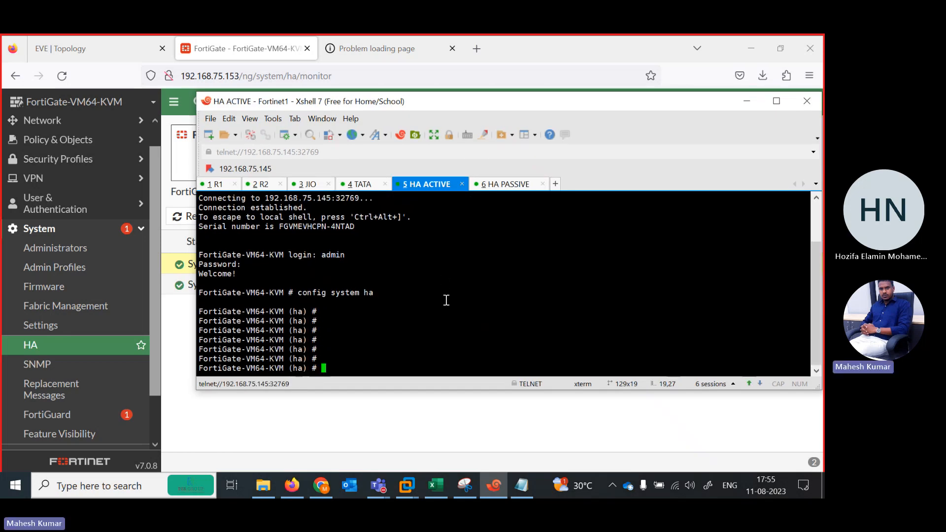
text(show)
key(Return)
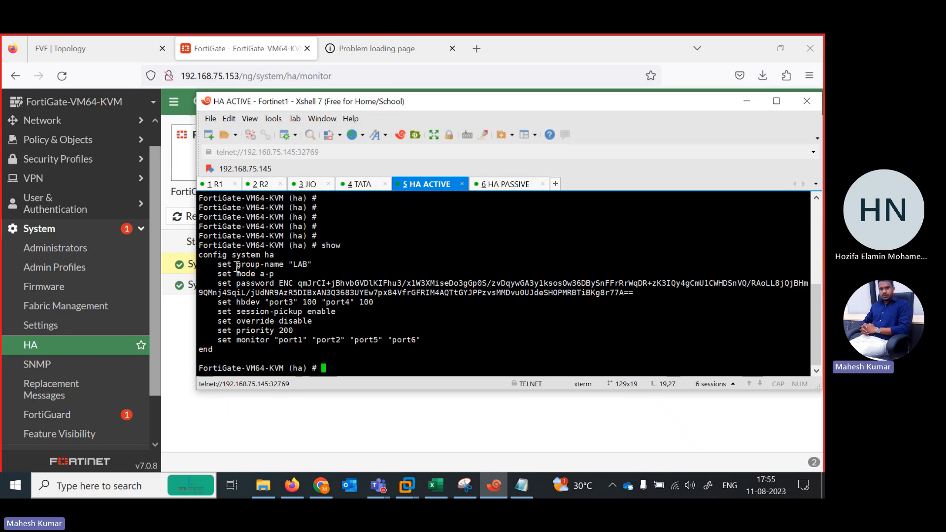
Examine Fortinet1's HA group name, mode, password, heartbeat ports, session pickup, override, priority and monitored interface settings.
triple_click(217, 265)
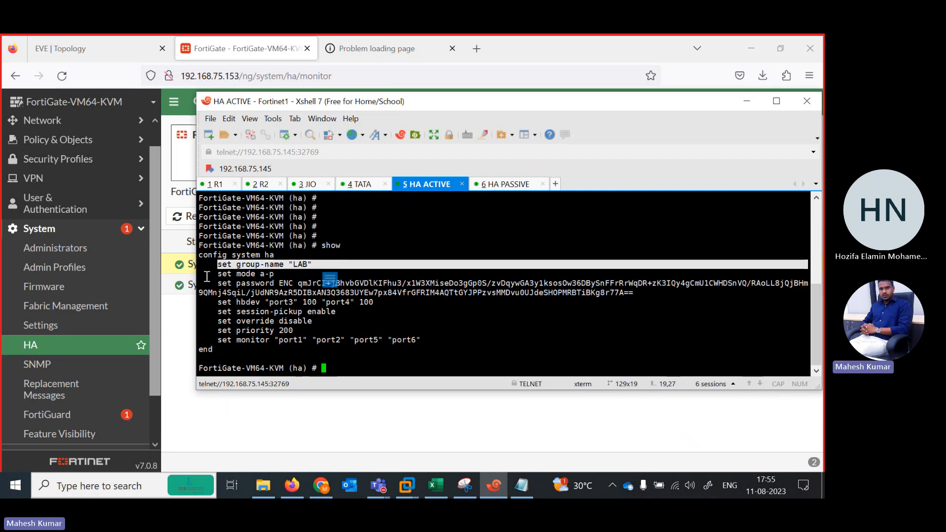
drag(207, 276, 302, 276)
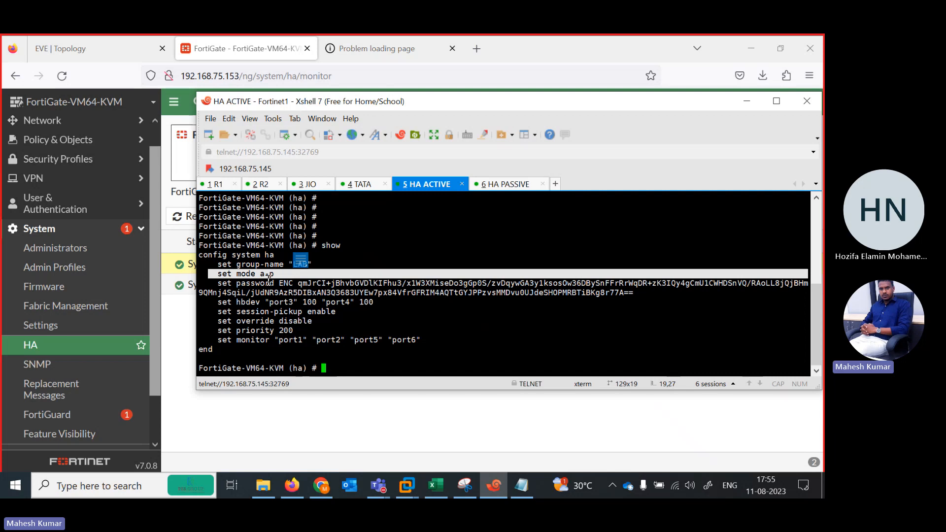
drag(210, 285, 380, 303)
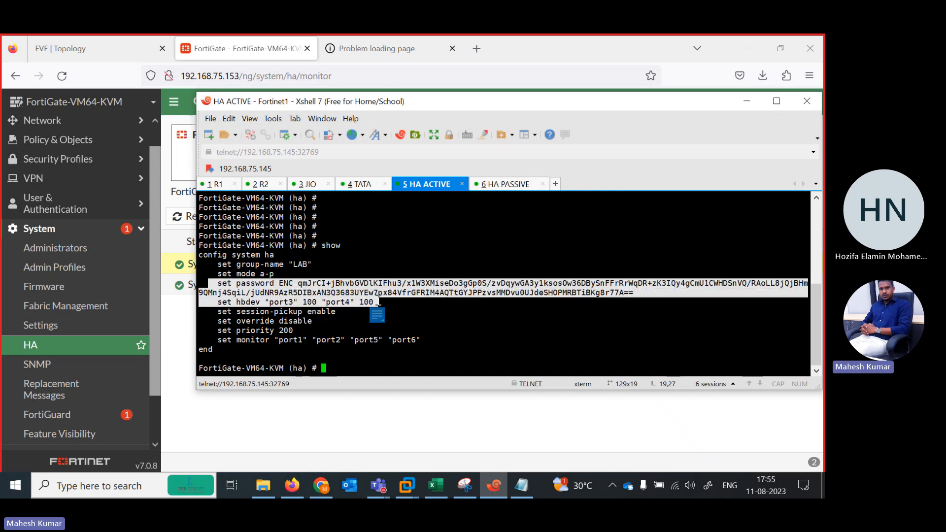
drag(213, 302, 380, 302)
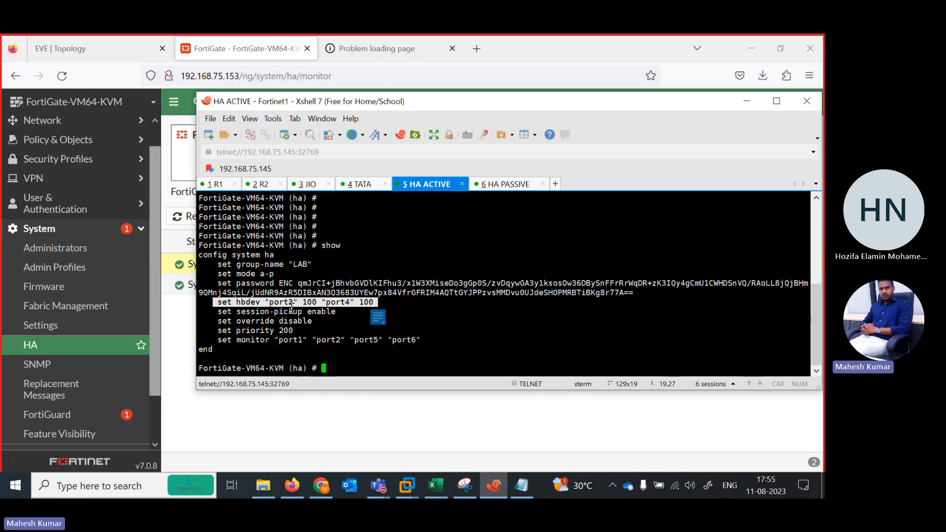
drag(210, 318, 346, 311)
triple_click(208, 322)
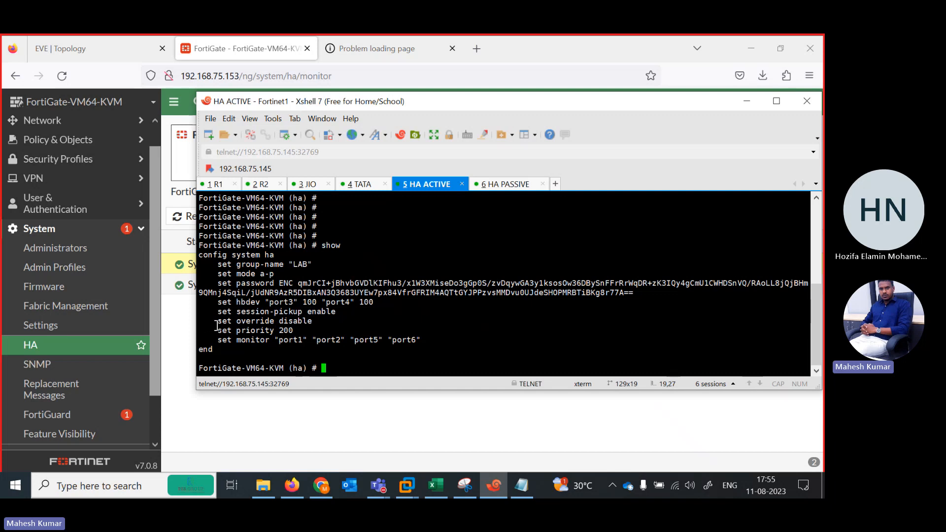
drag(212, 332, 294, 332)
drag(219, 340, 427, 344)
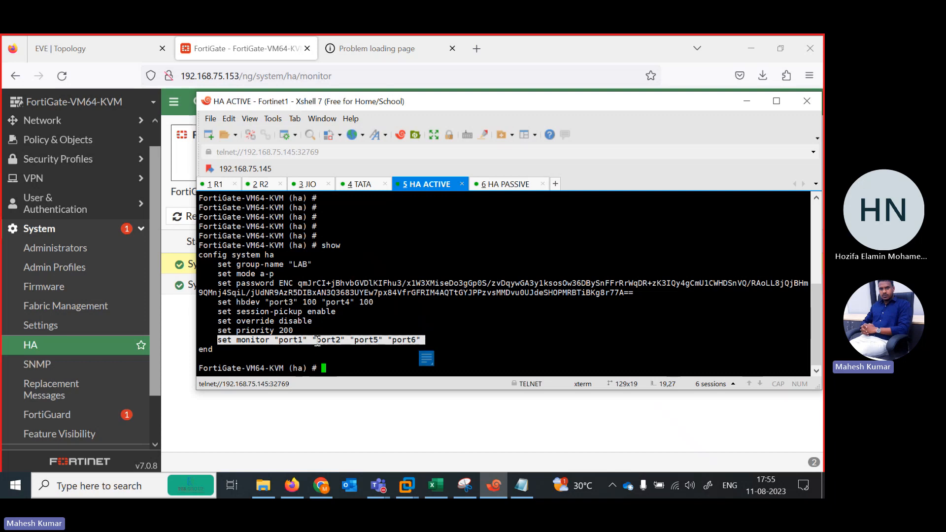
triple_click(322, 322)
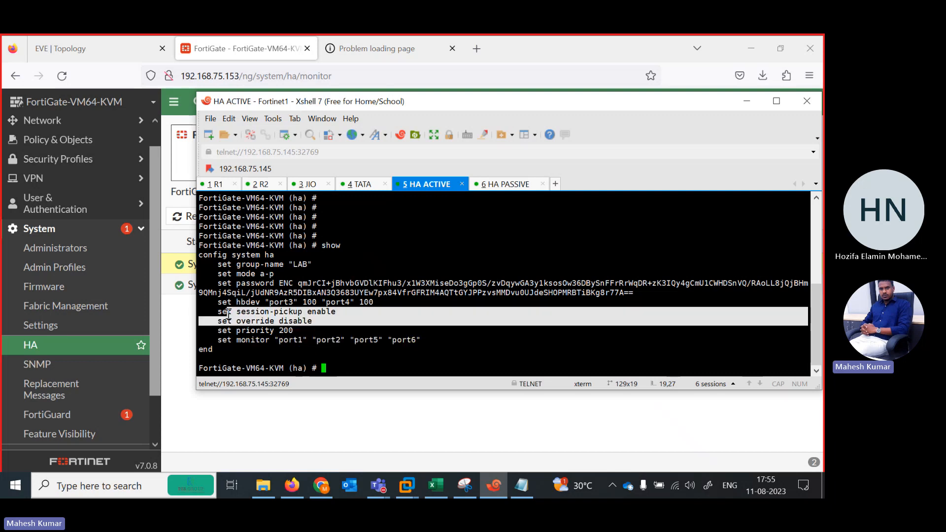
Enable HA override on Fortinet1 with set override enable.
click(344, 365)
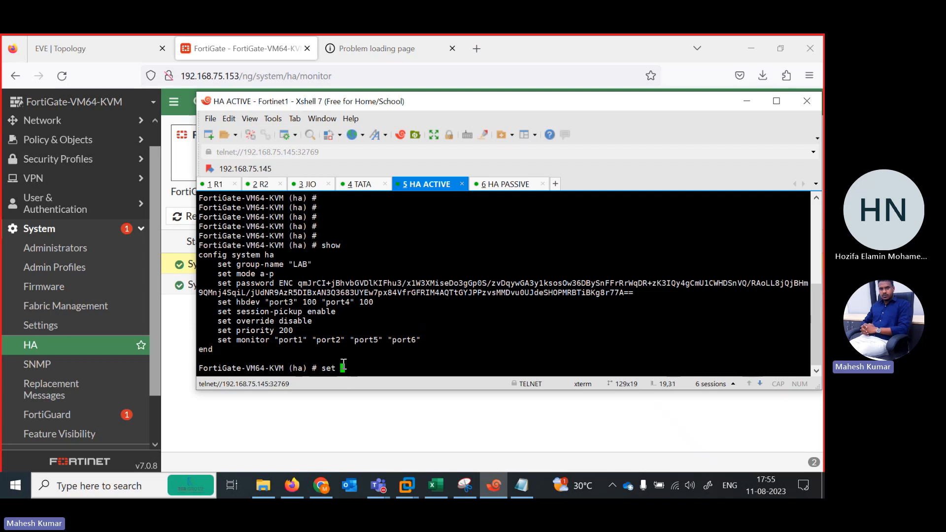
text(set override enable)
key(Return)
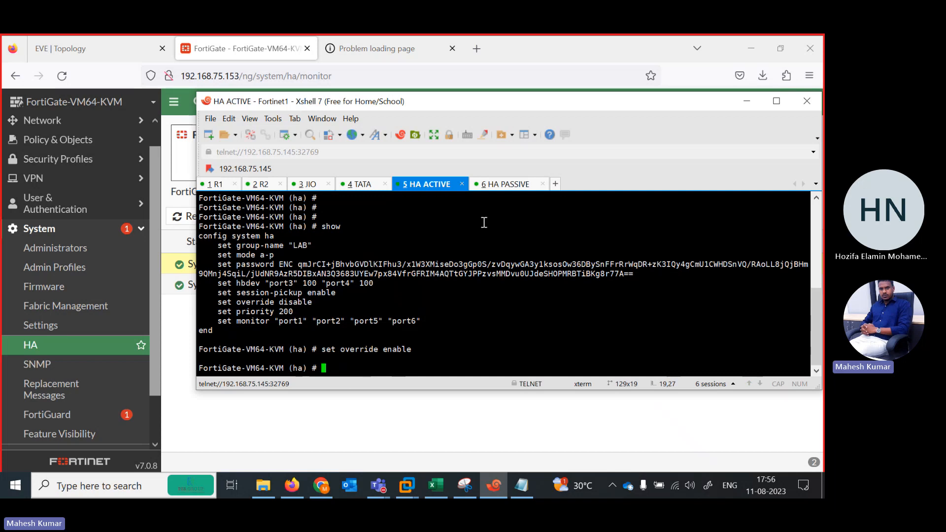
Enable override under config system ha in Fortinet2's HA PASSIVE console and commit the configuration with end.
click(501, 186)
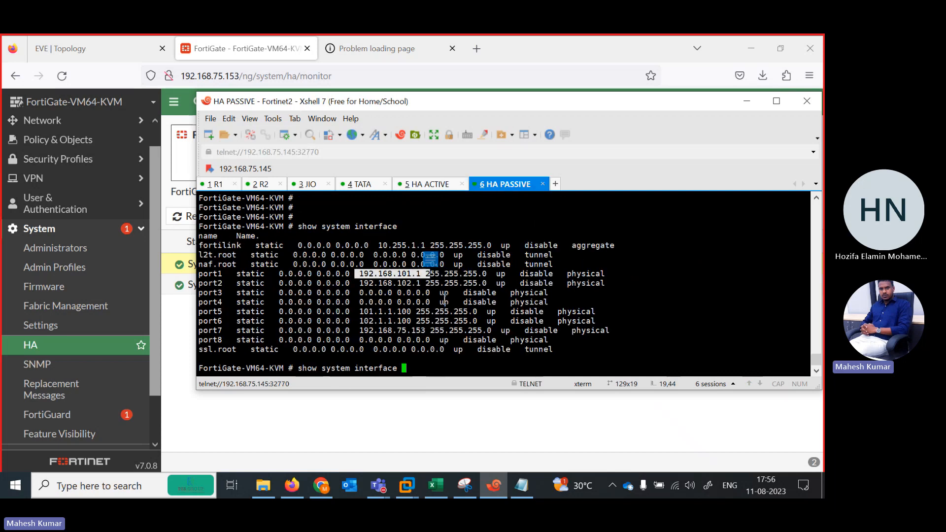
key(BackSpace)
key(BackSpace)
key(BackSpace)
key(BackSpace)
key(BackSpace)
key(BackSpace)
key(BackSpace)
key(BackSpace)
key(BackSpace)
key(BackSpace)
key(BackSpace)
key(BackSpace)
key(BackSpace)
key(BackSpace)
key(BackSpace)
key(BackSpace)
key(BackSpace)
key(BackSpace)
key(BackSpace)
key(BackSpace)
text(co)
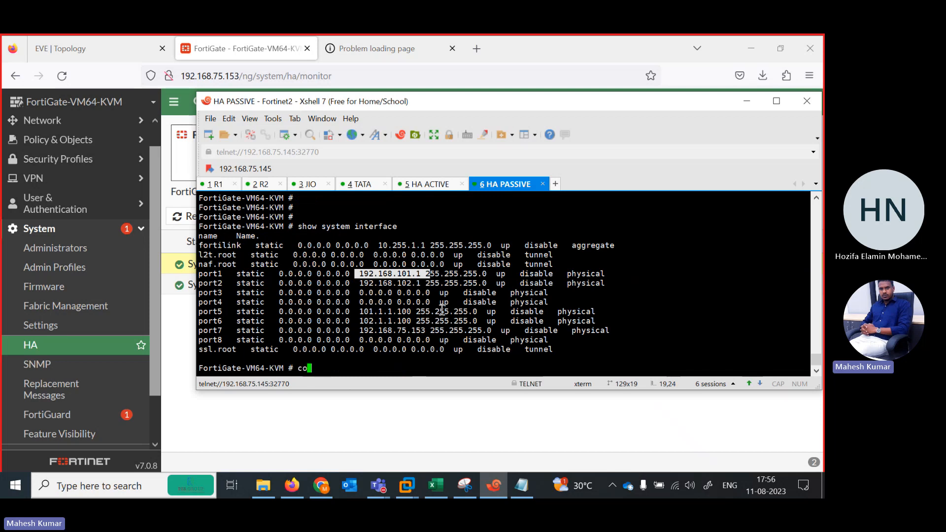
text(nfig syustem ha)
key(Return)
text(set ov)
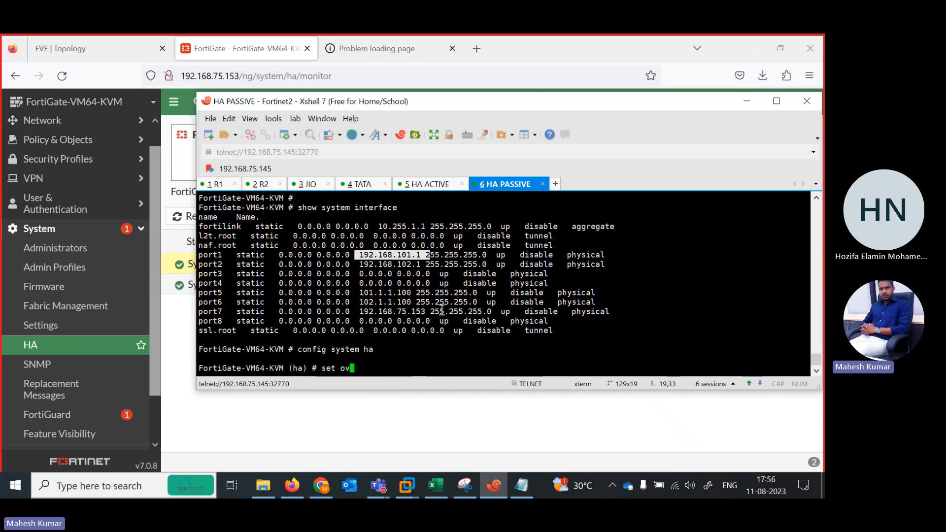
text(erride enable)
key(Return)
key(Return)
key(Return)
key(Return)
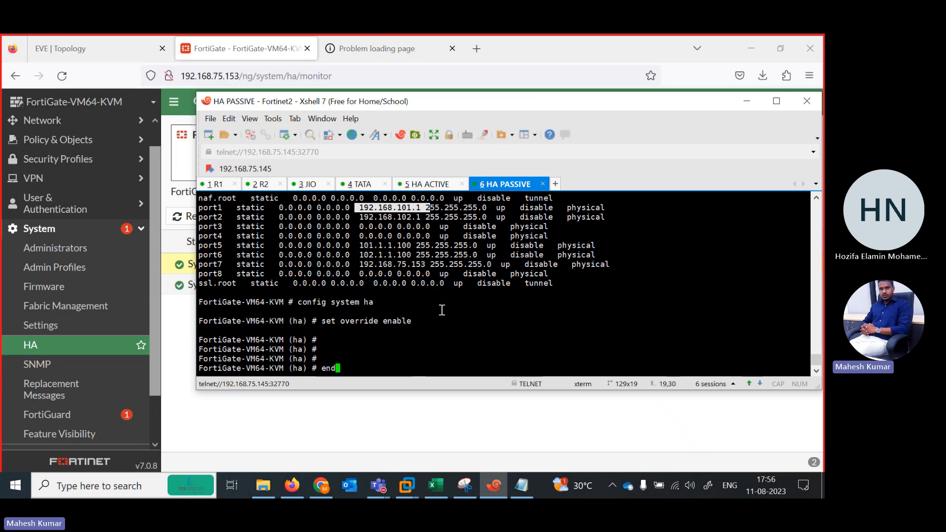
text(end)
key(Return)
key(Return)
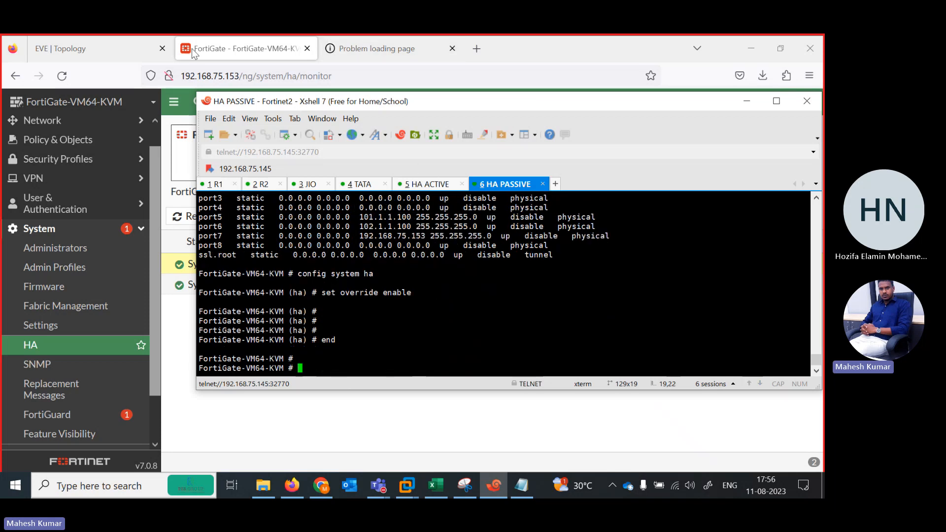
Review the HA peer configuration of the secondary FortiGate from the HA monitor page and cancel out of it.
click(747, 101)
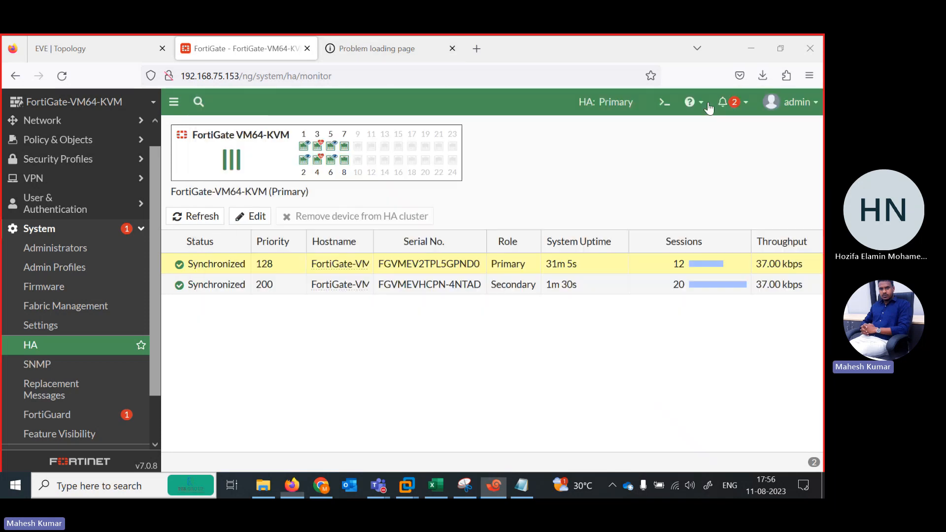
click(146, 48)
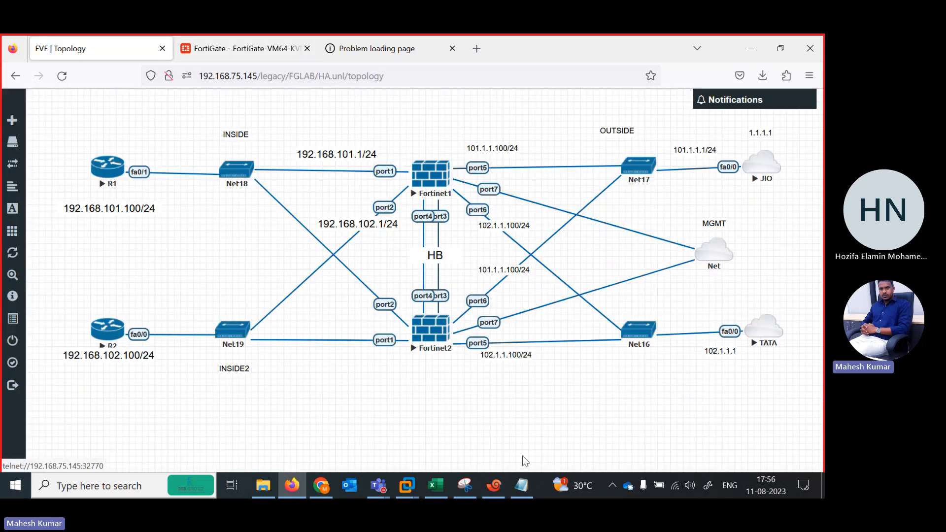
click(241, 48)
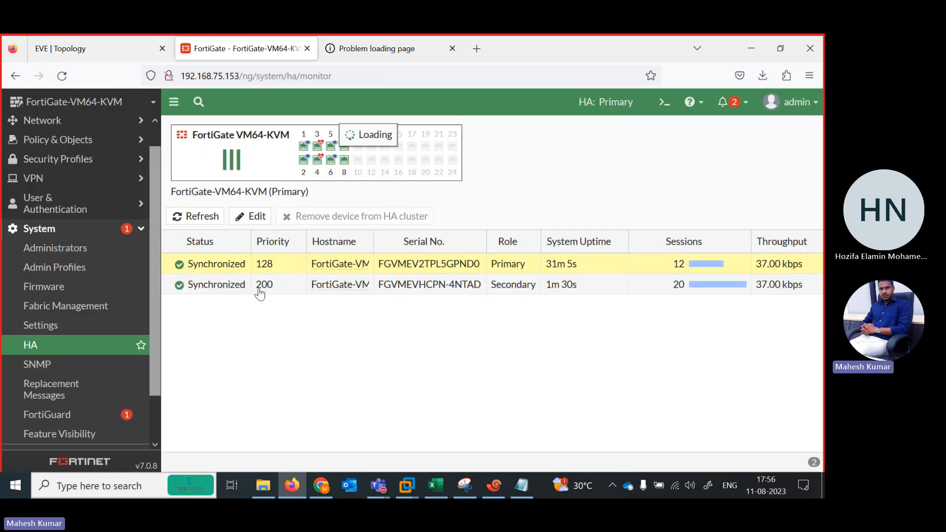
drag(197, 282, 229, 274)
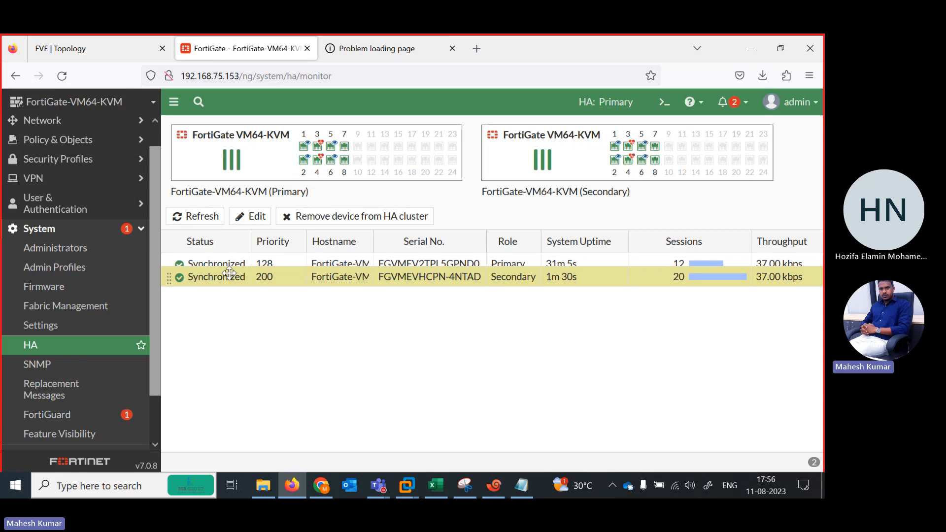
double_click(228, 274)
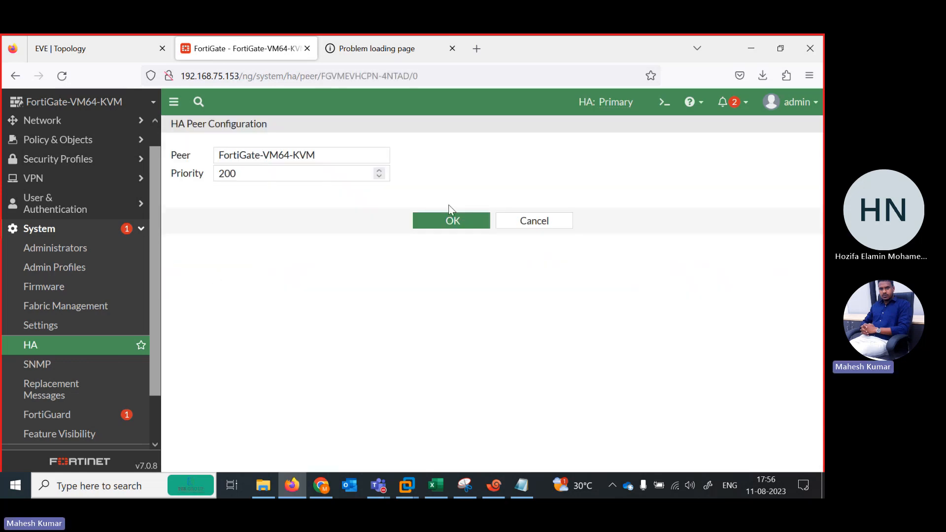
click(538, 226)
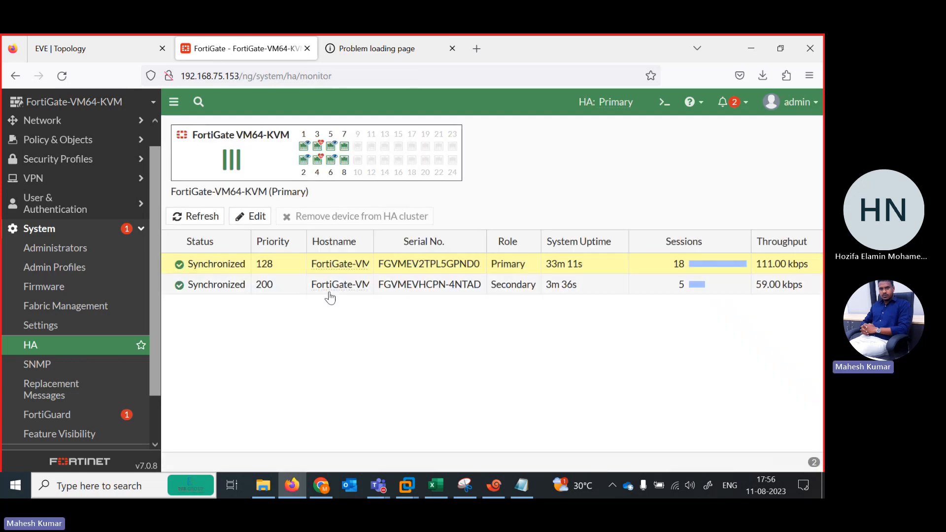
Select the secondary cluster member and inspect the interface details and HA roles on the members' port diagrams.
click(290, 286)
mouse_move(629, 163)
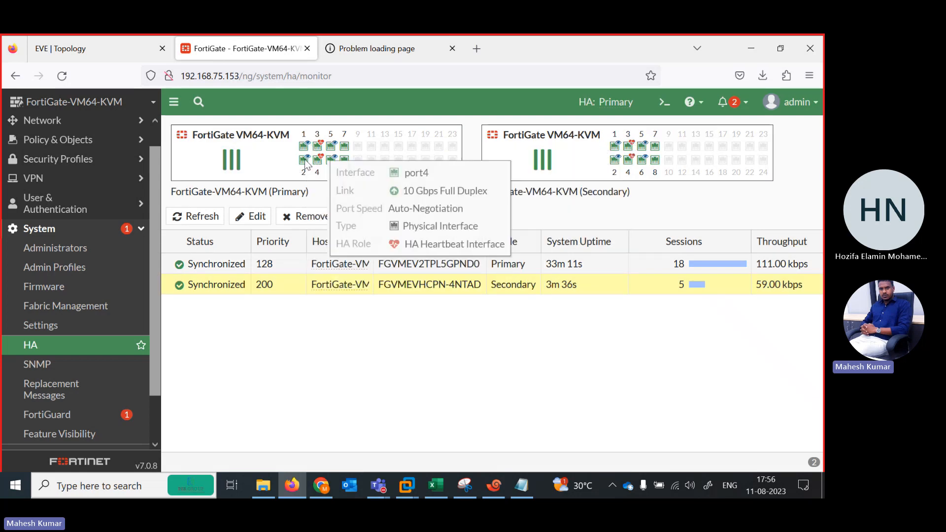
mouse_move(328, 176)
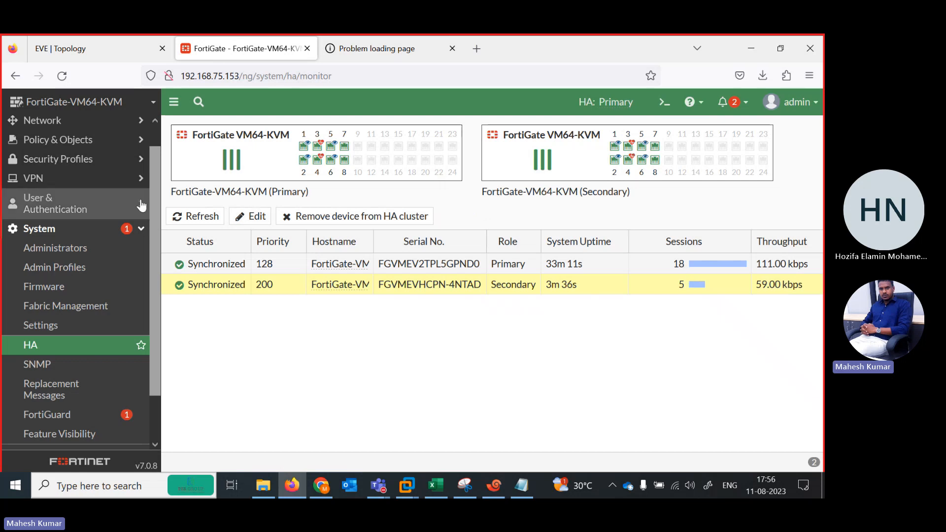
Examine the FortiView Sources, Destinations, Applications, Web Sites, Policies and Sessions dashboards for traffic through the primary FortiGate.
scroll(152, 211, up, 1)
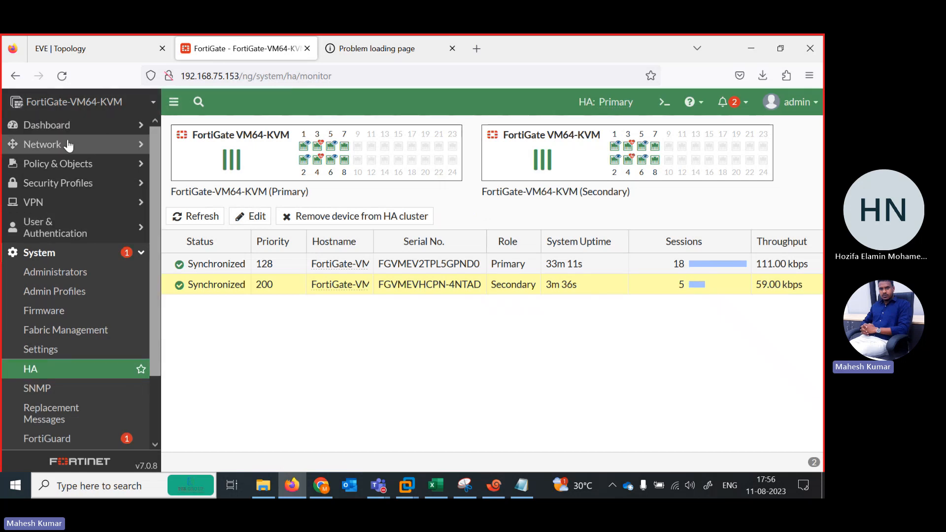
click(60, 125)
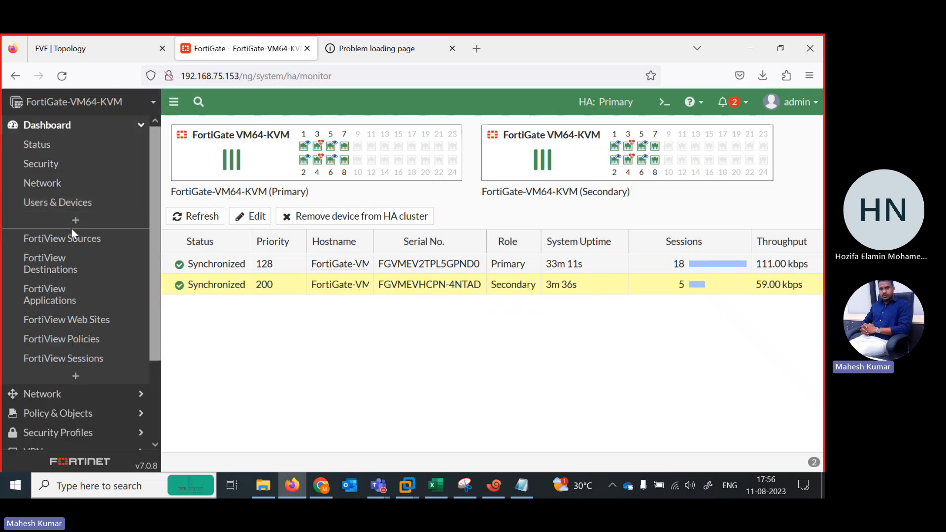
click(43, 242)
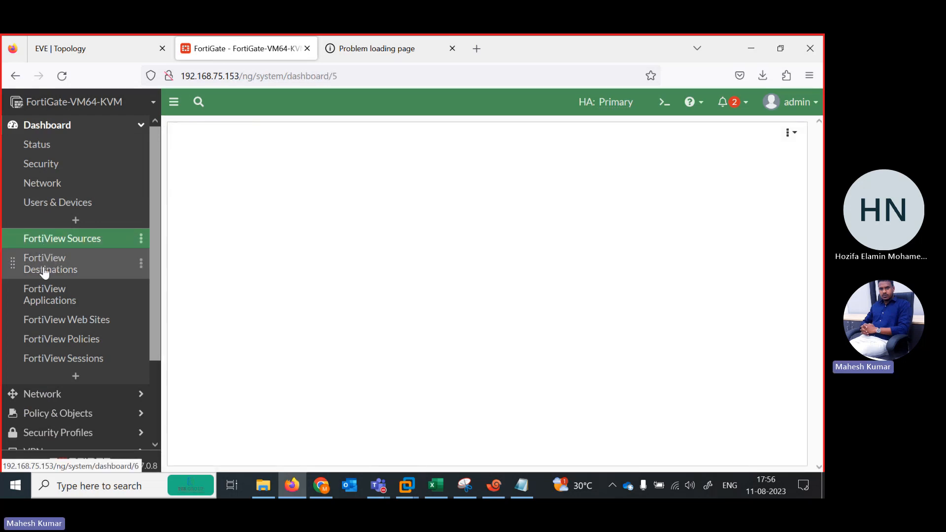
click(45, 271)
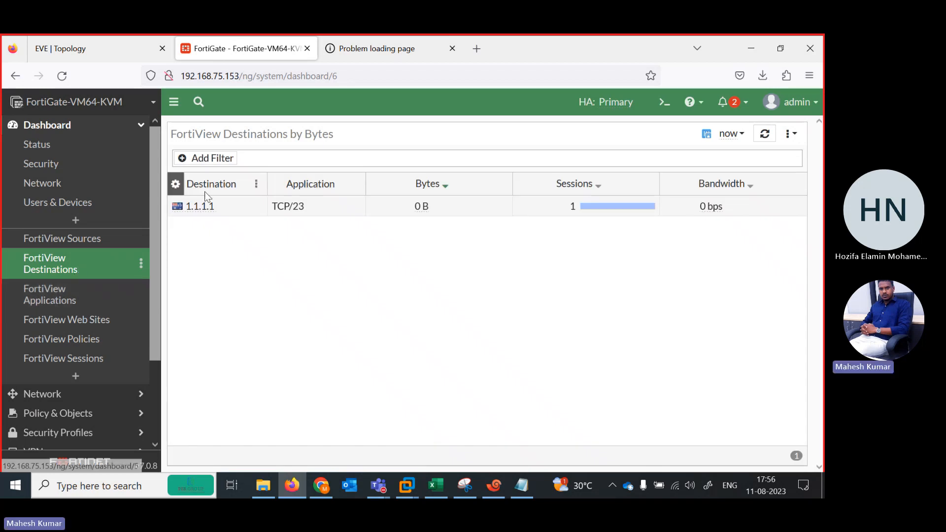
click(63, 298)
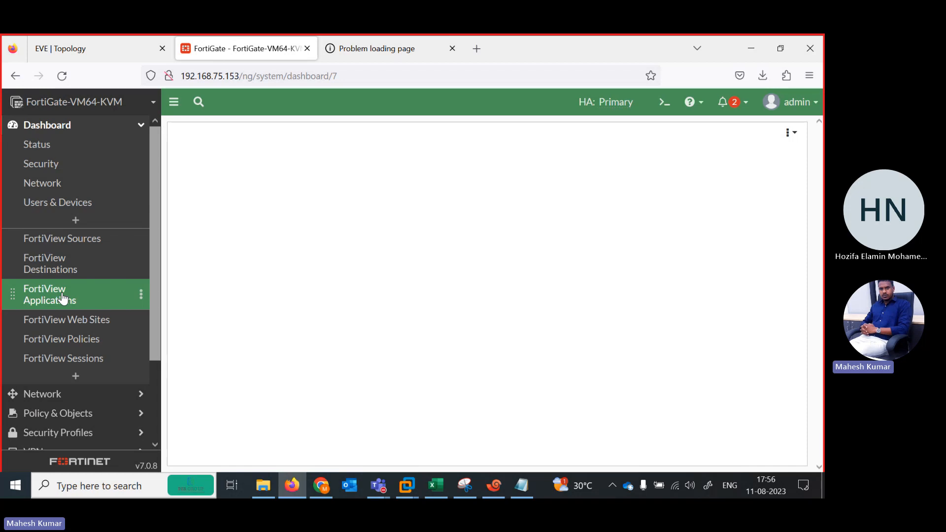
click(57, 322)
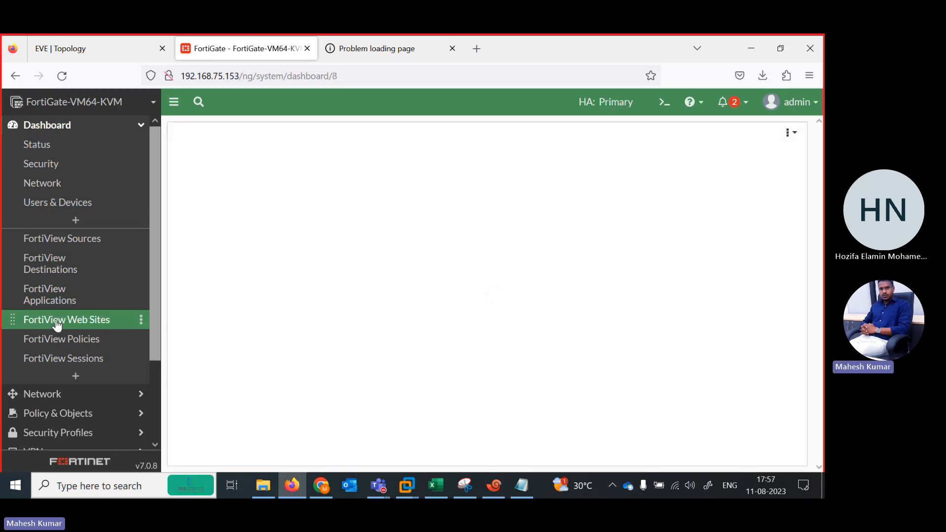
click(113, 39)
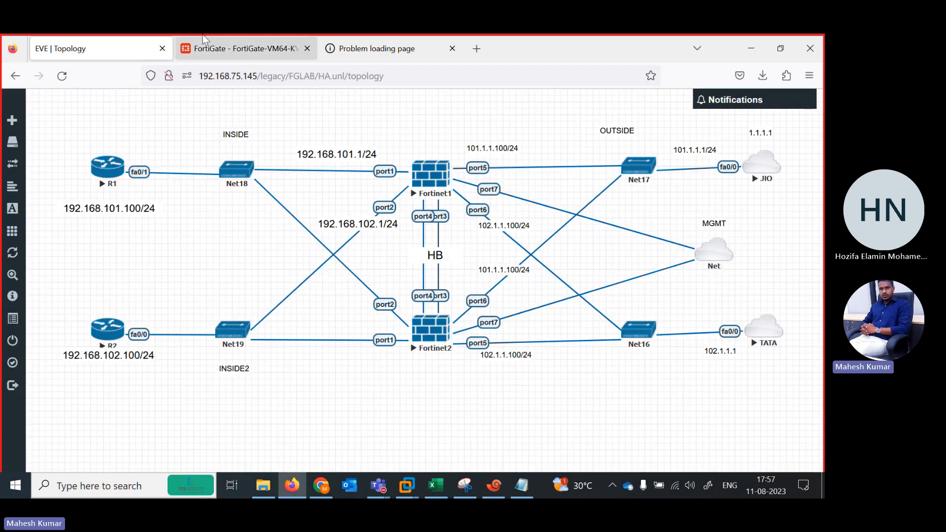
click(212, 39)
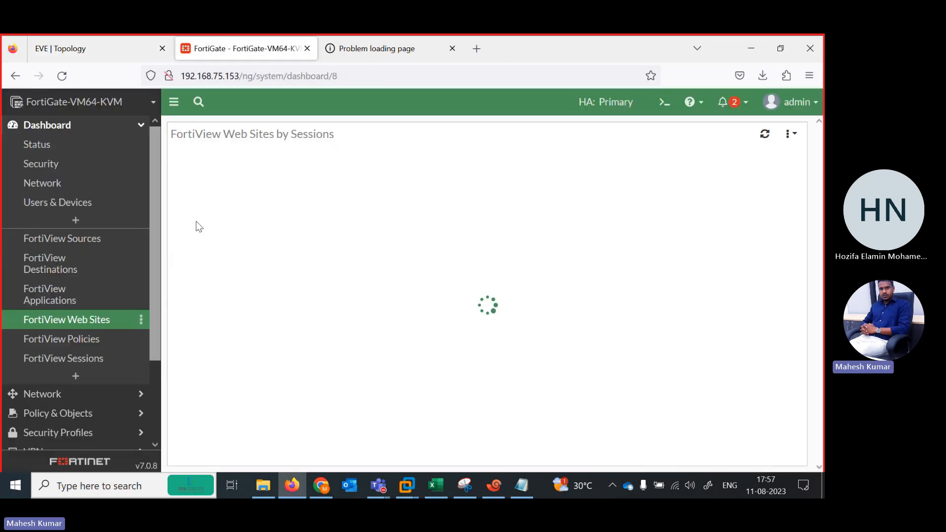
click(93, 343)
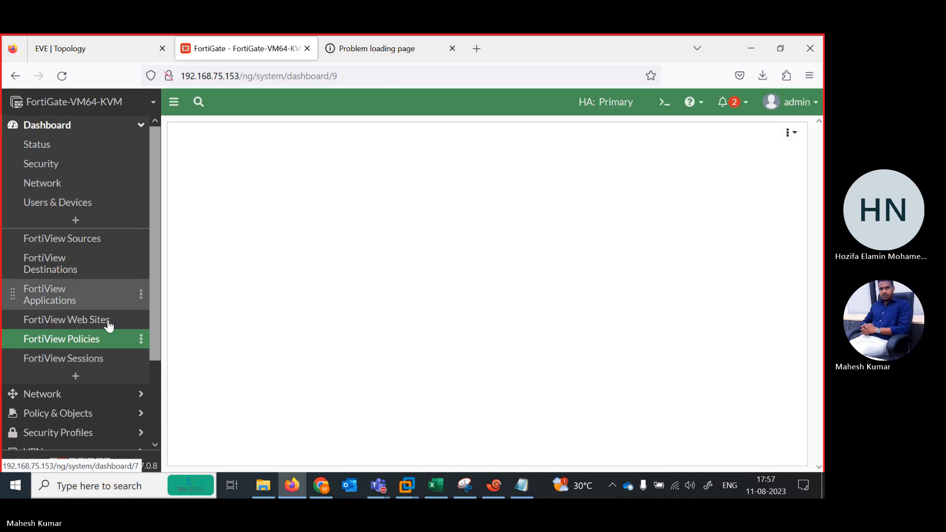
click(76, 364)
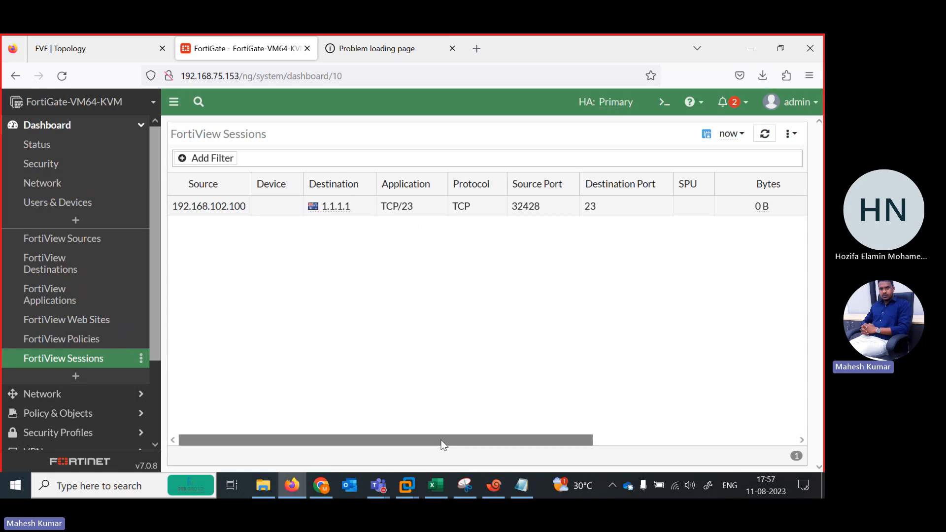
mouse_move(549, 436)
mouse_down()
mouse_move(670, 439)
mouse_move(547, 438)
mouse_up()
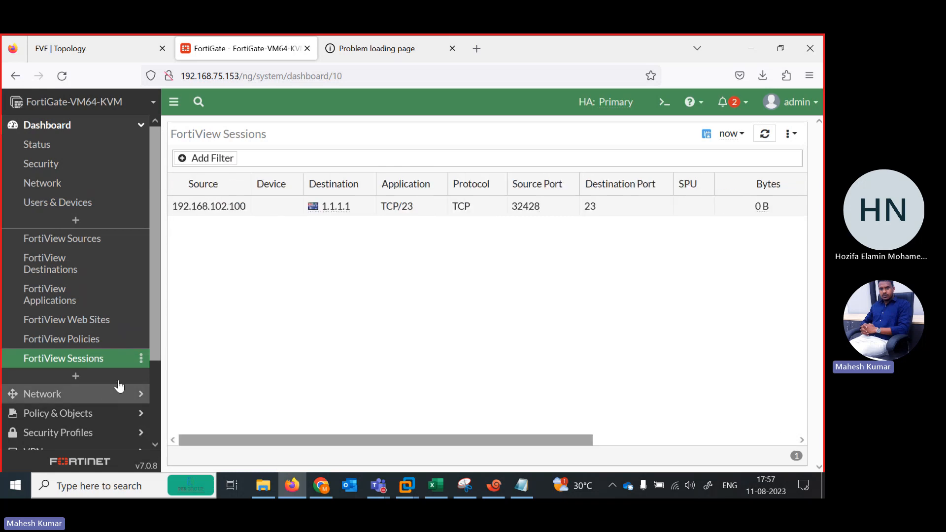
drag(160, 341, 151, 449)
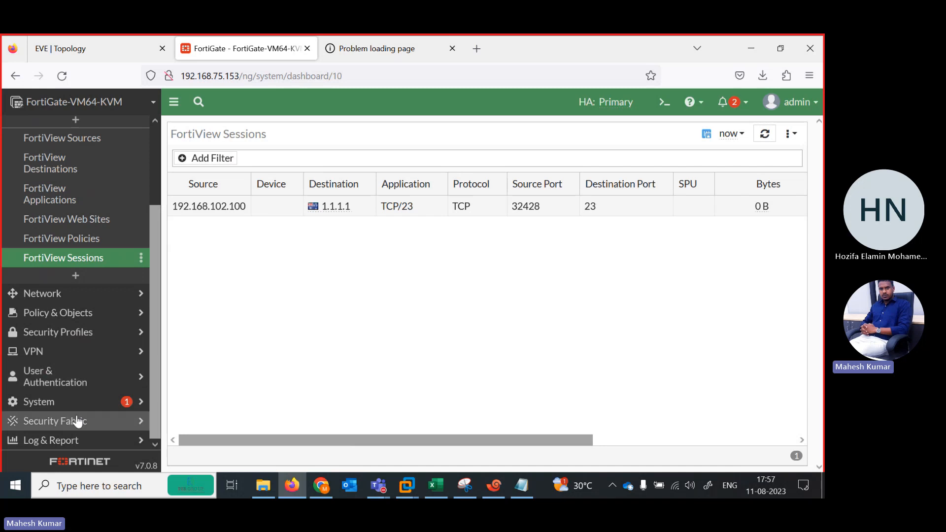
Commit the HA override configuration with end in Fortinet1's HA ACTIVE console in Xshell.
click(123, 55)
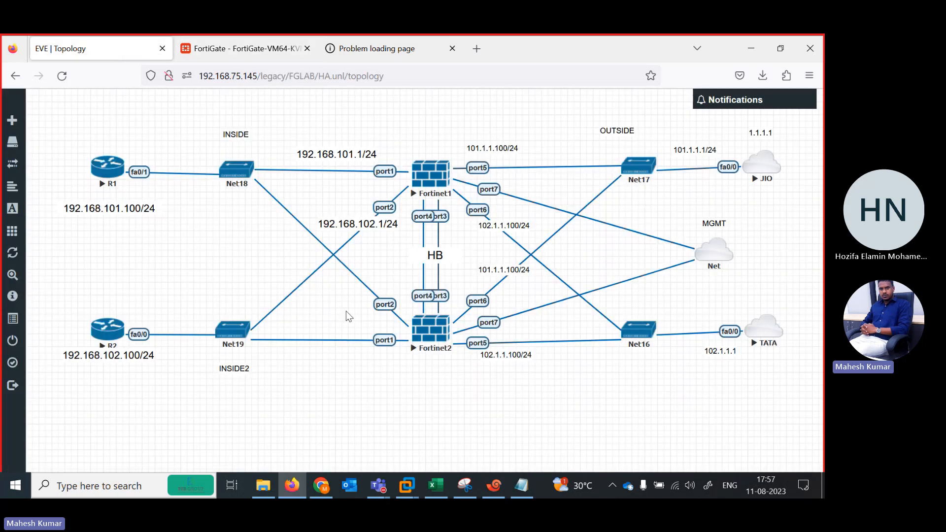
click(499, 484)
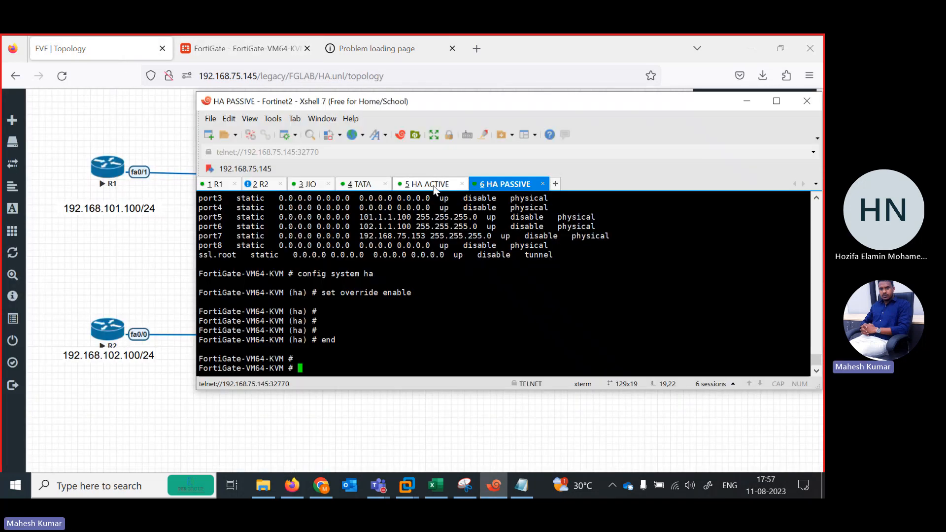
click(434, 187)
scroll(436, 332, down, 1)
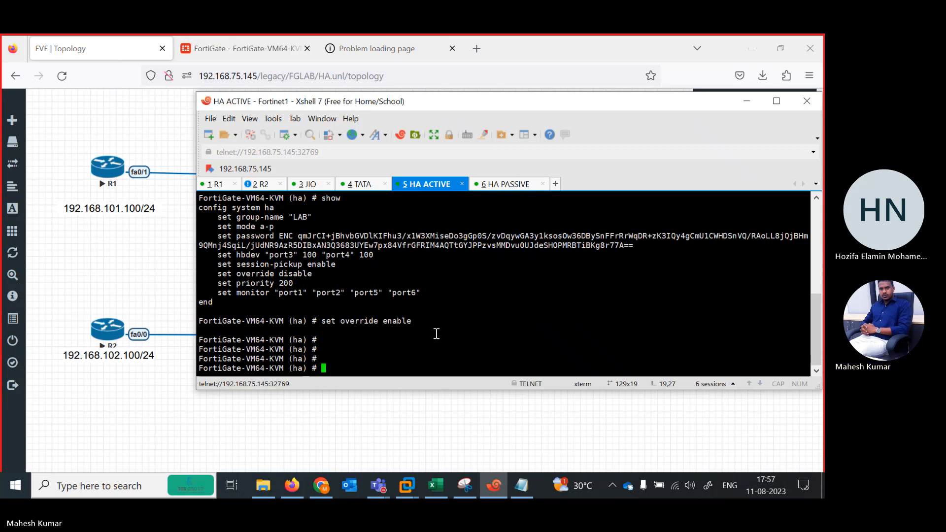
text(end)
key(Return)
key(Return)
key(Return)
key(Return)
Discard the partly entered show system command and enter execute reboot at Fortinet1's prompt without running it.
text(sh)
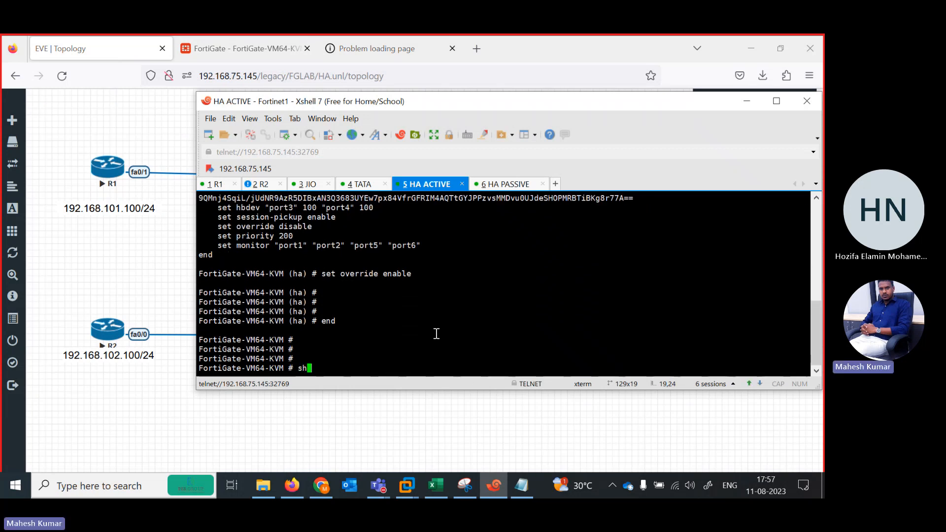
text(ow system i)
key(BackSpace)
key(BackSpace)
key(BackSpace)
key(BackSpace)
key(BackSpace)
key(BackSpace)
key(BackSpace)
key(BackSpace)
key(BackSpace)
key(BackSpace)
key(BackSpace)
key(BackSpace)
key(BackSpace)
text(e)
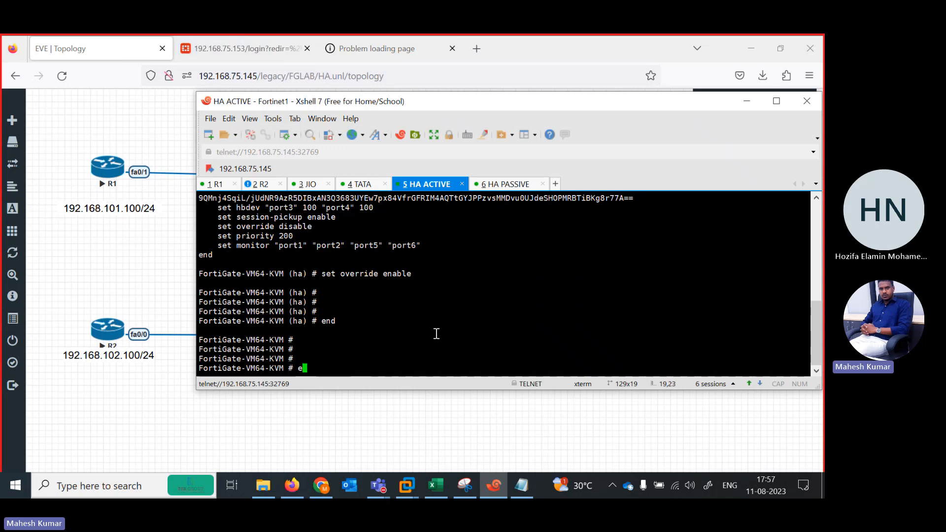
text(xecute reboot)
Ping 101.1.1.100 from R1's console to test connectivity.
click(216, 185)
key(Up)
key(Return)
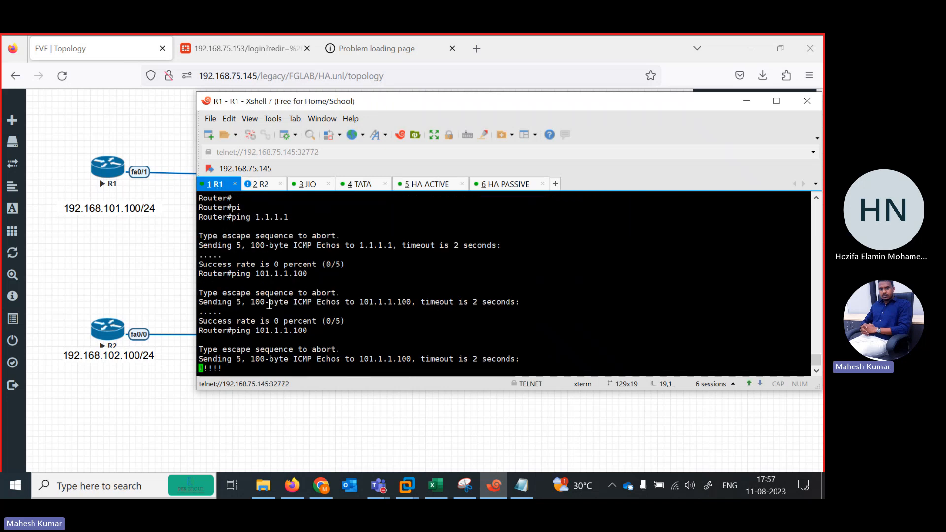
Start a long ping from R1 to 101.1.1.100 with repeat 100000.
key(Up)
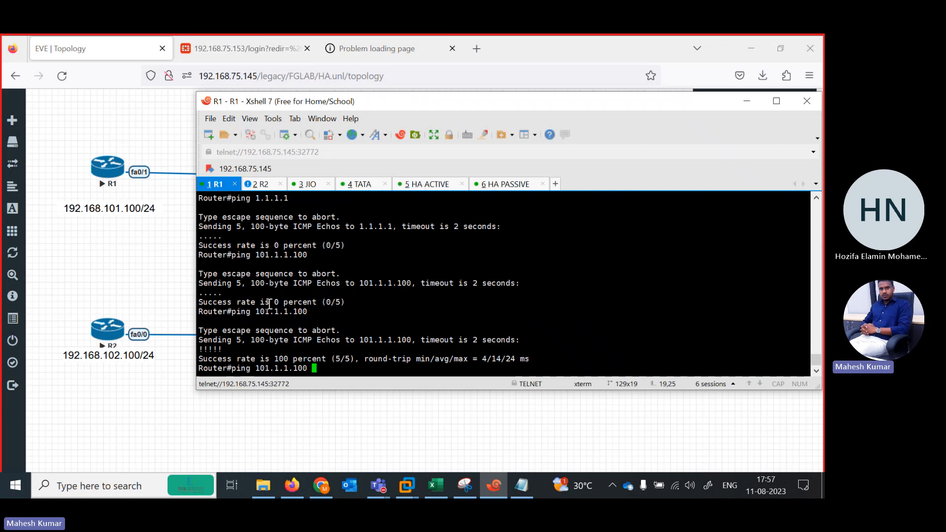
text(re)
key(Tab)
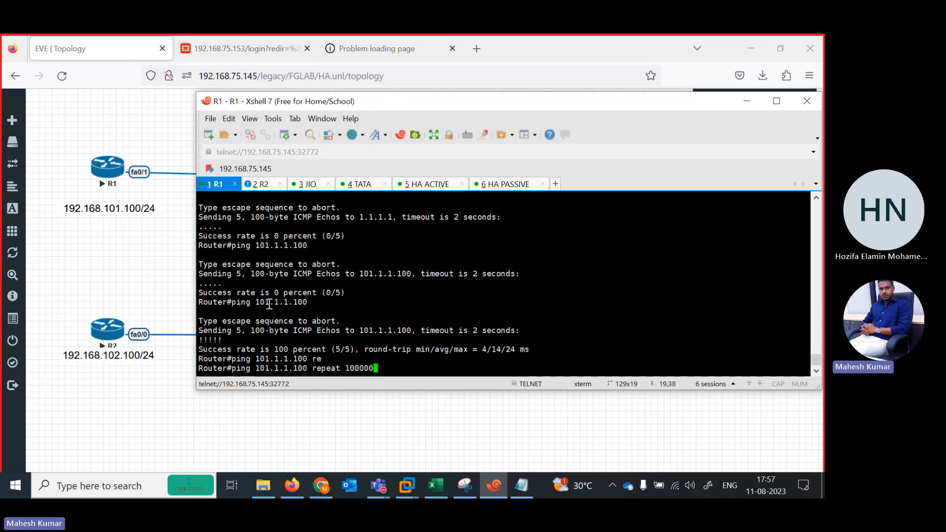
text(100000)
key(Return)
Run execute reboot on Fortinet1, confirm it with y, and watch R1's running ping.
click(427, 184)
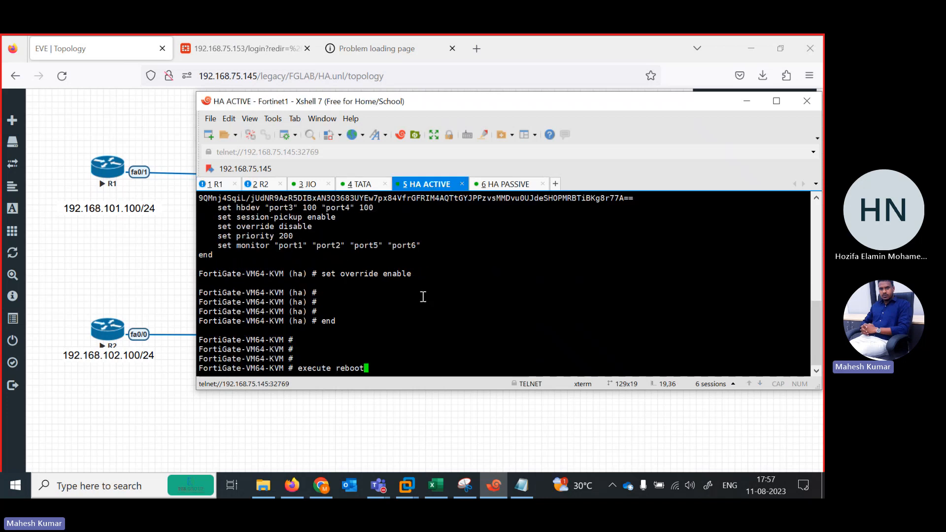
key(Return)
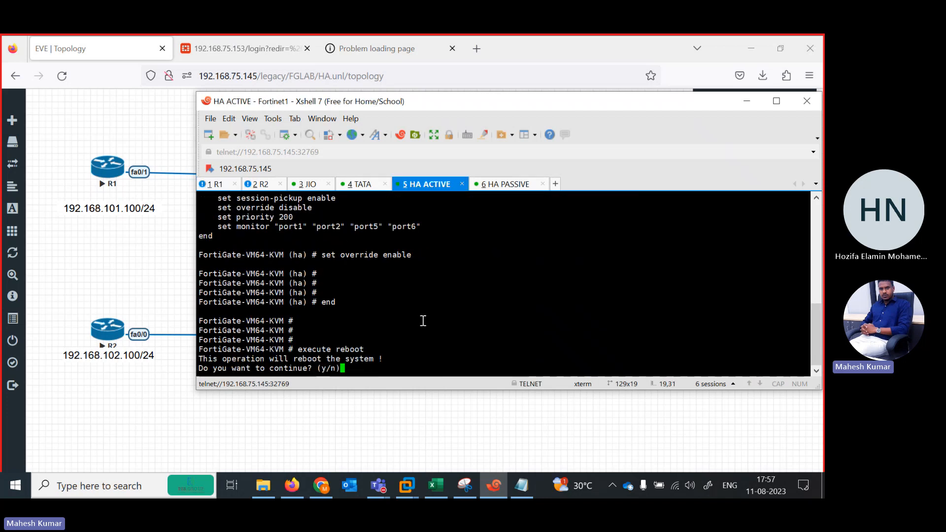
text(y)
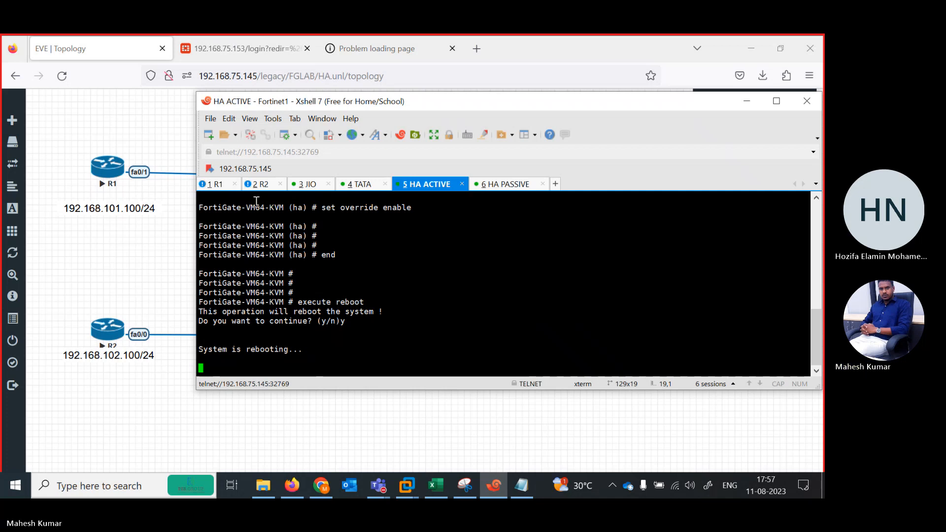
click(230, 188)
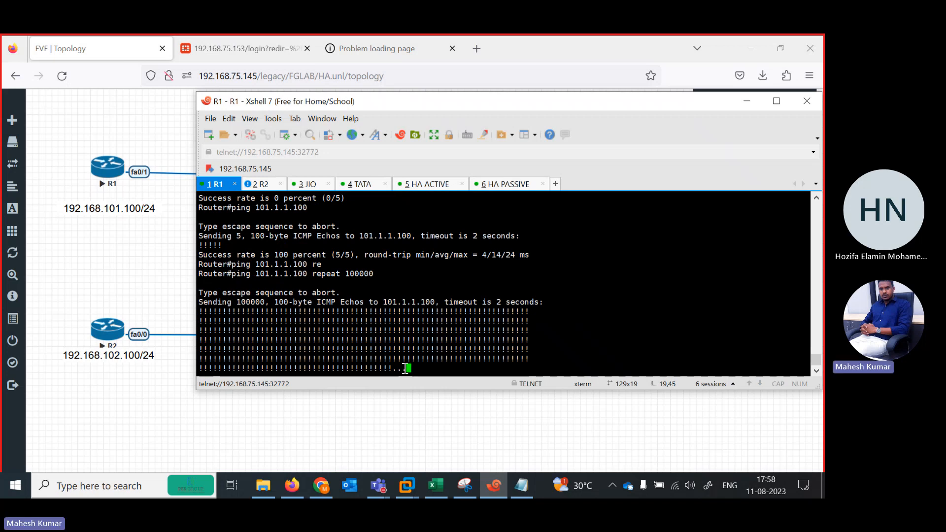
Log in to the FortiGate at 192.168.75.153 with the administrator username and password, declining to save the login and postponing the setup.
click(747, 100)
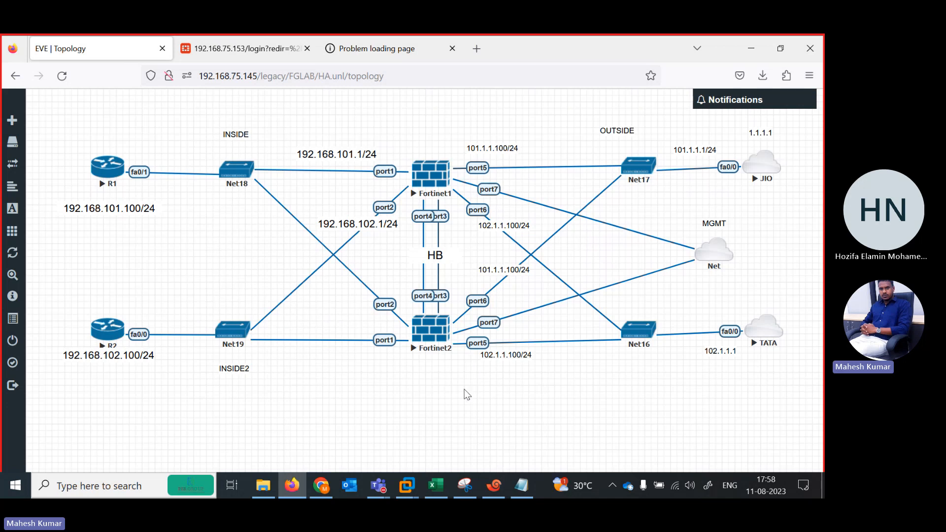
click(259, 55)
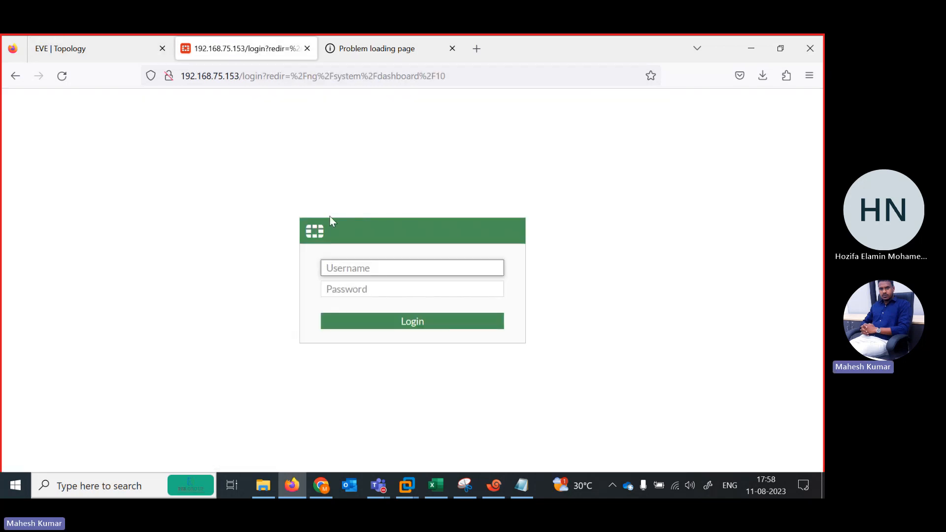
text(admin)
key(Tab)
text(admin)
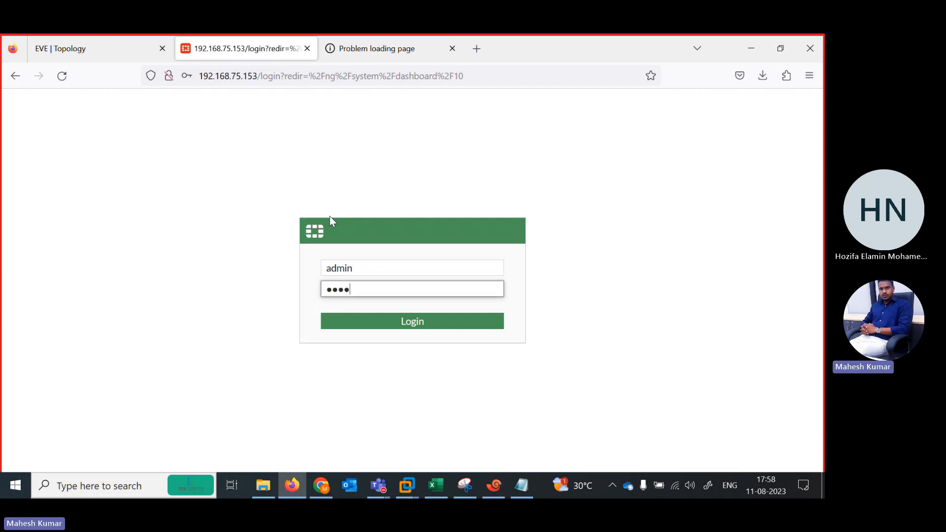
key(Return)
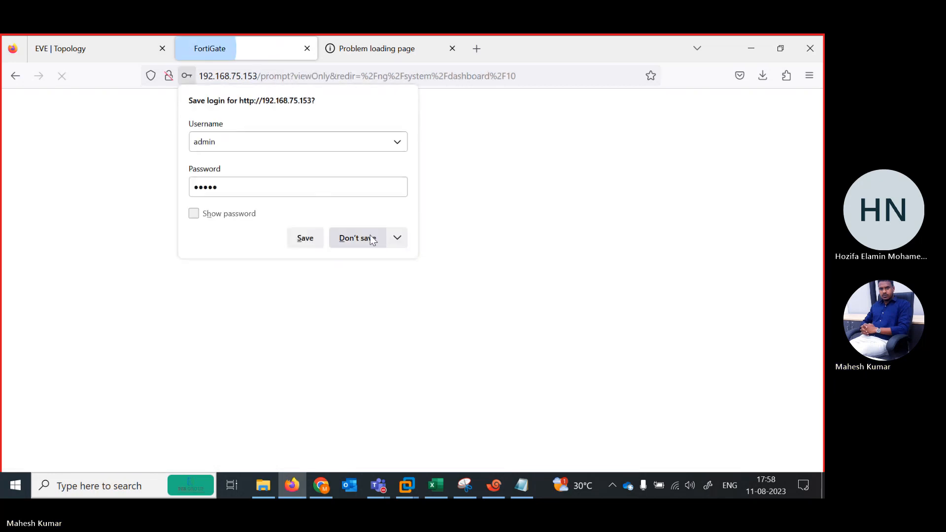
click(364, 238)
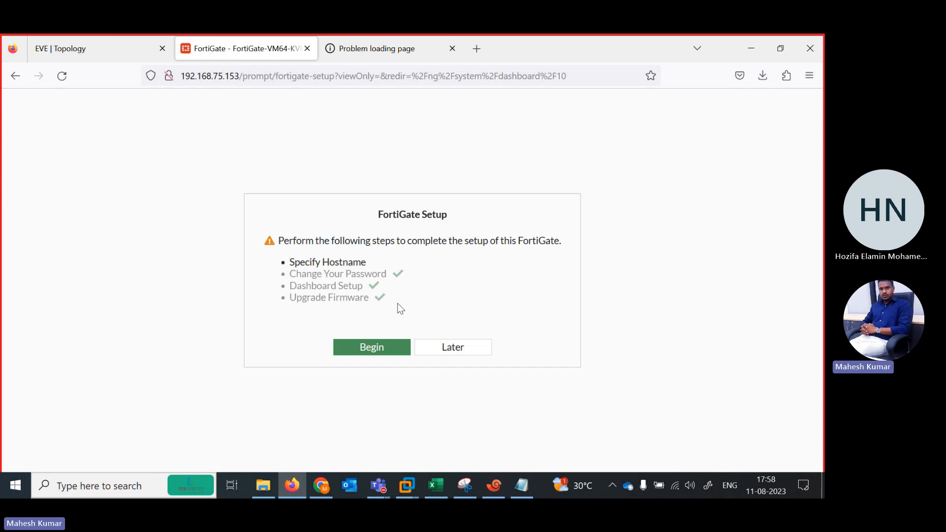
click(448, 351)
Check R1's running ping and the HA ACTIVE console in Xshell, and return to the FortiGate page.
click(493, 485)
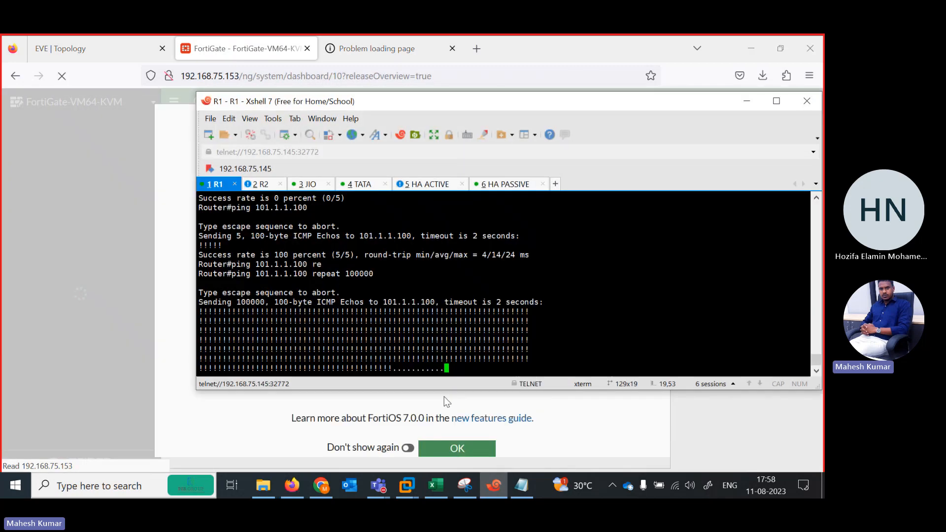
click(444, 189)
click(218, 53)
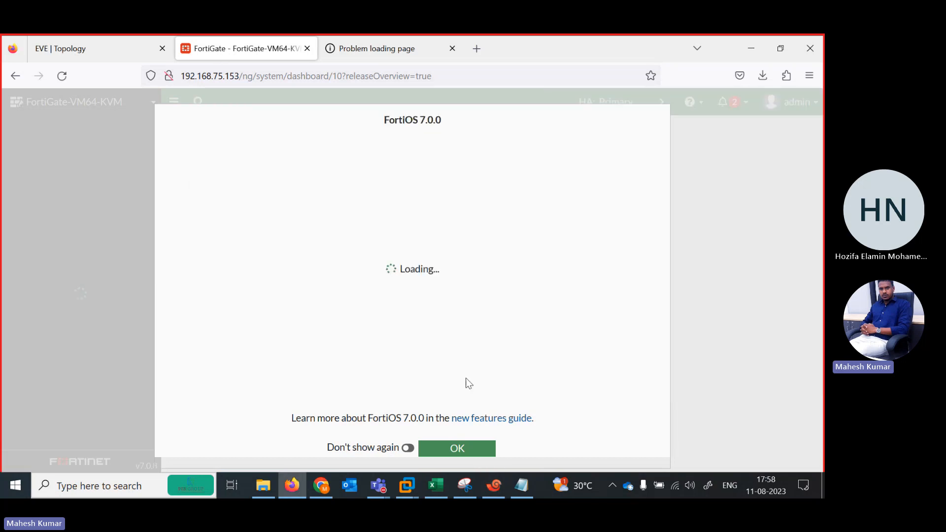
Dismiss the FortiOS 7.0.0 overview and examine the cluster members on the System HA page against the lab topology.
click(453, 451)
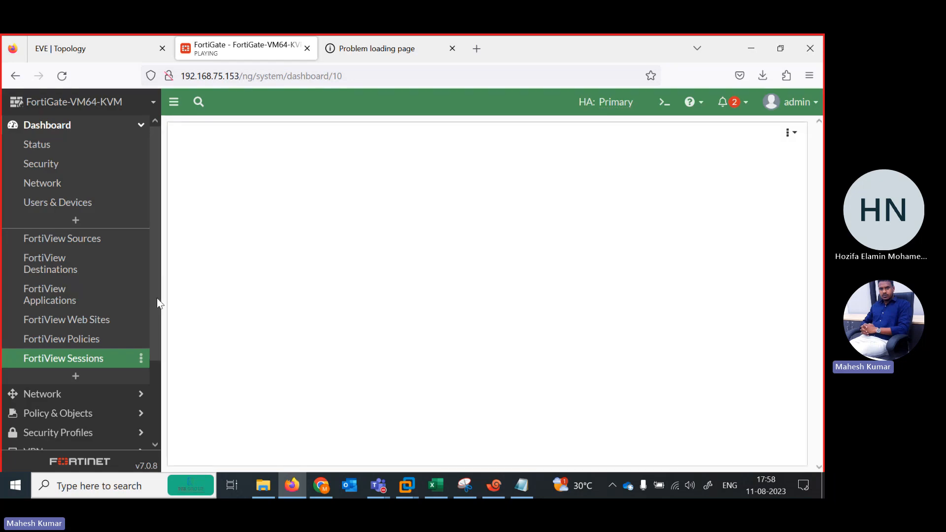
drag(158, 302, 158, 384)
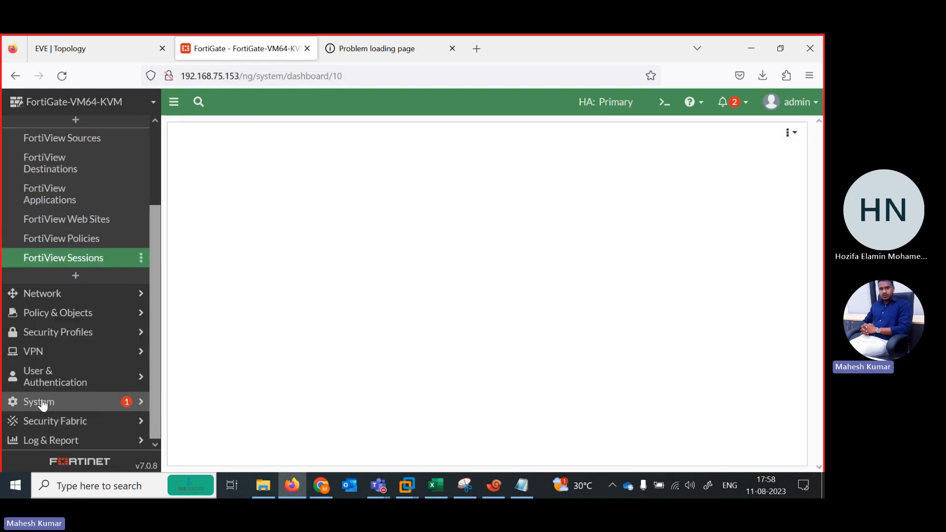
click(42, 294)
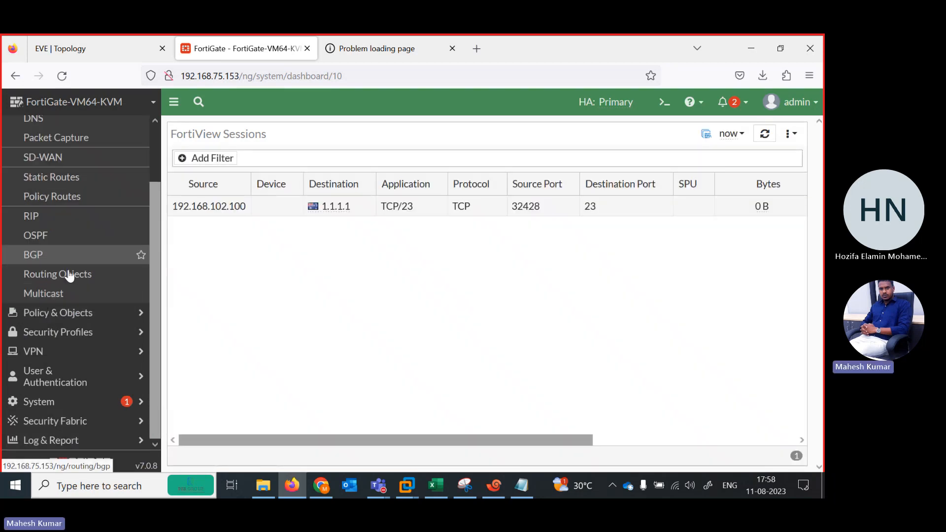
click(65, 409)
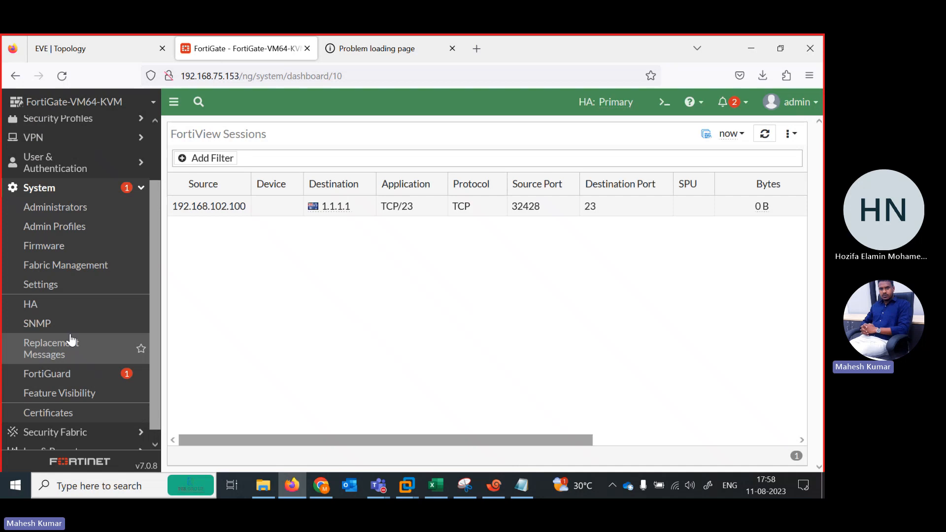
click(49, 305)
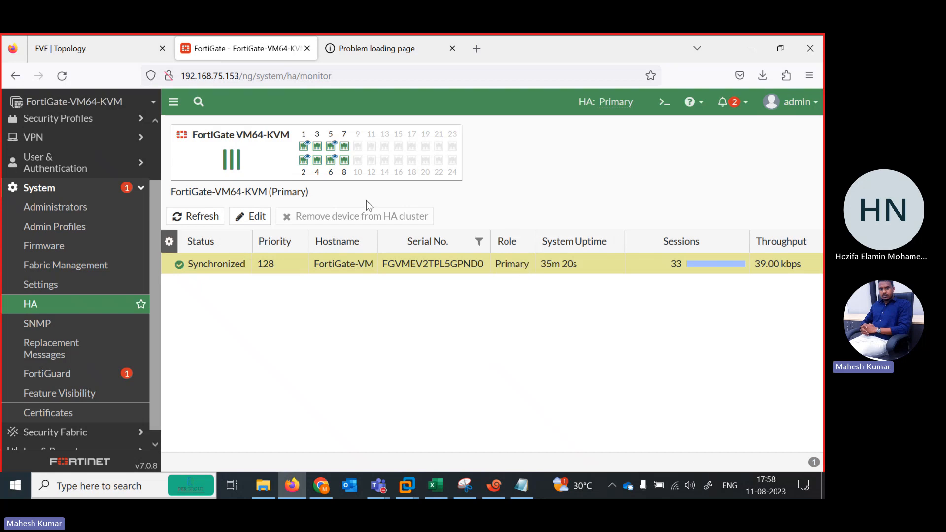
click(96, 52)
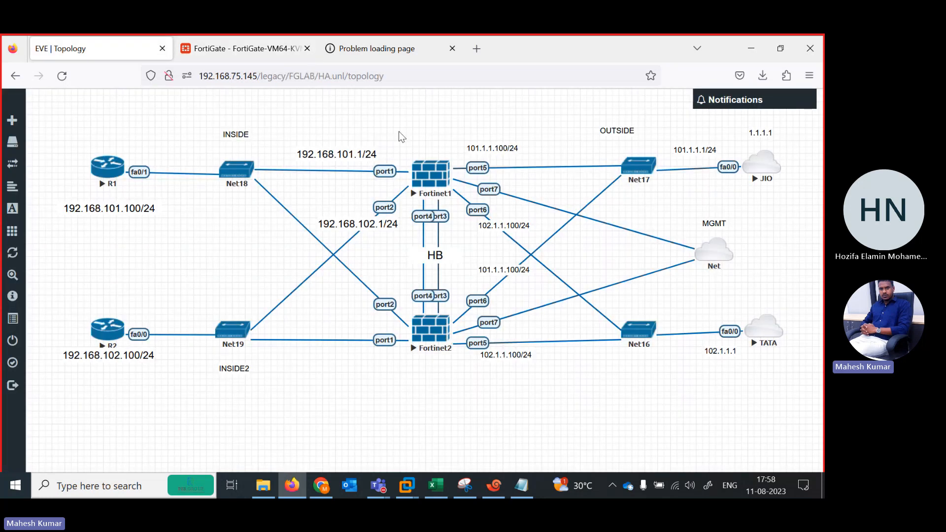
click(232, 48)
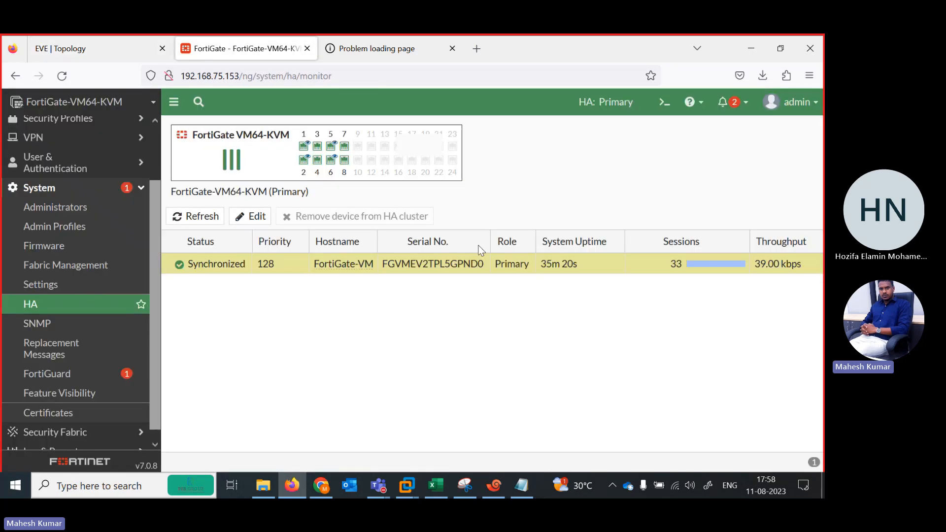
Delete the 102.1.1.100/24 text label beside Fortinet1's port6 in the EVE-NG topology.
click(122, 47)
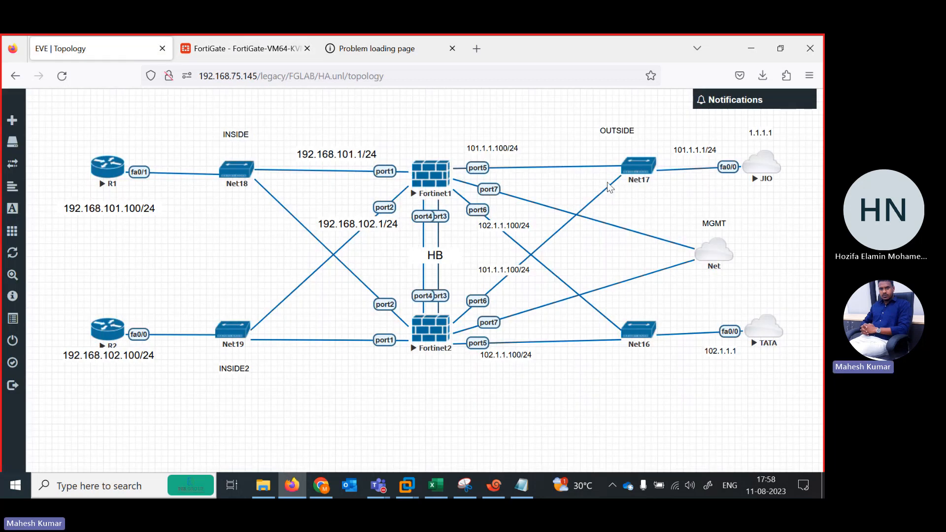
right_click(491, 225)
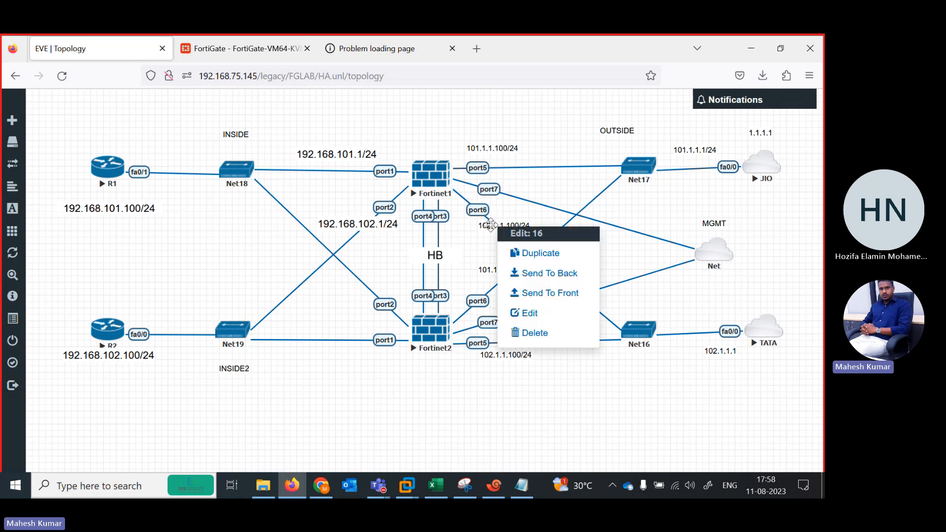
click(541, 333)
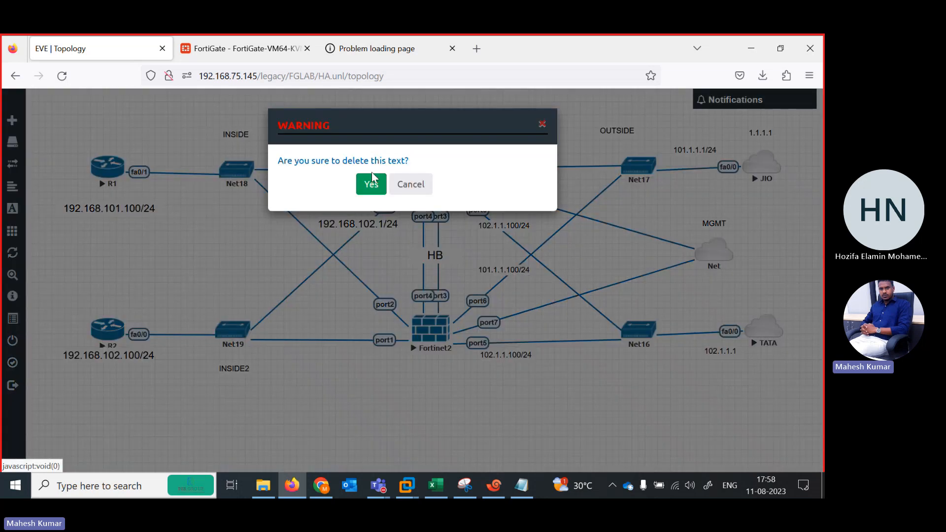
click(371, 184)
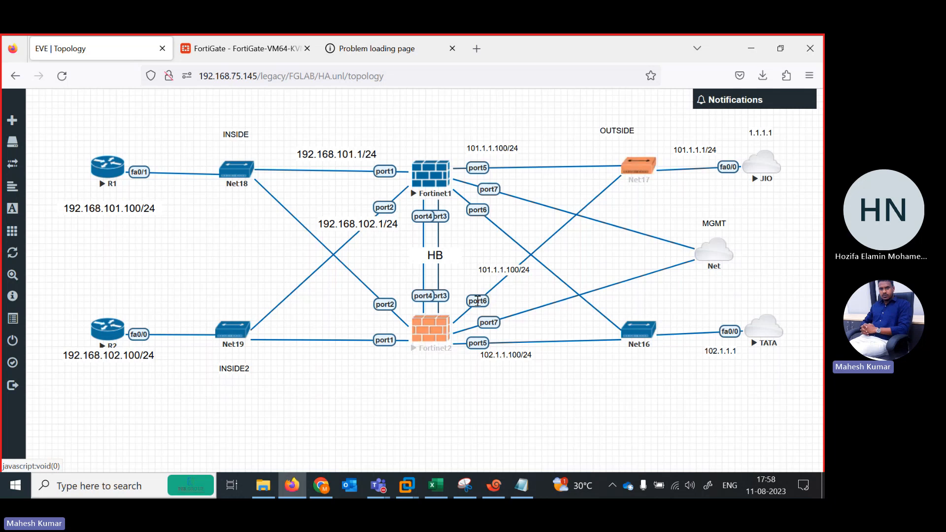
Delete Fortinet2's port6 link to Net17 and remove the Net16 network from the topology.
right_click(477, 300)
click(534, 333)
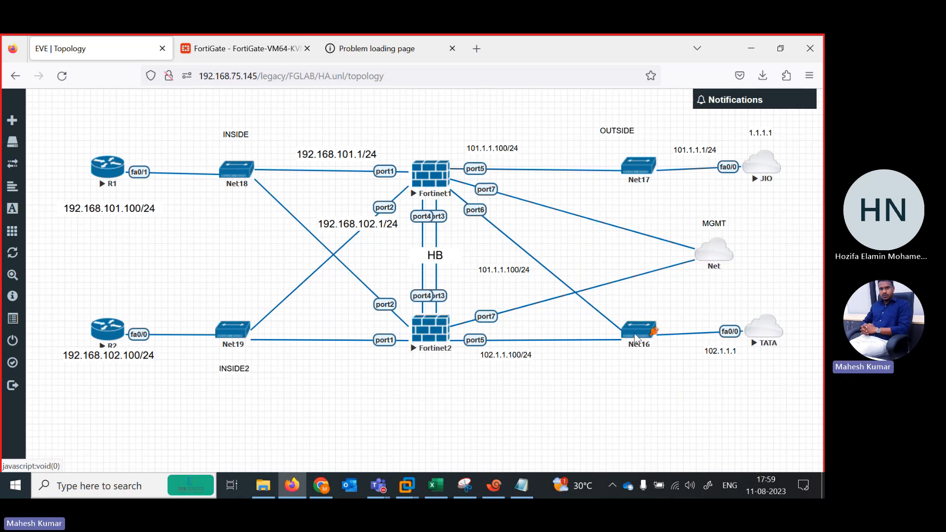
right_click(635, 337)
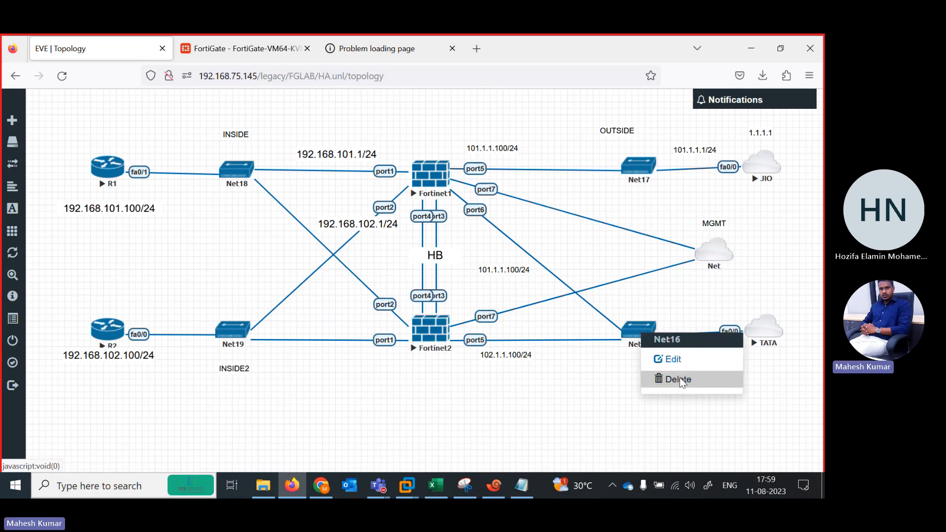
click(678, 379)
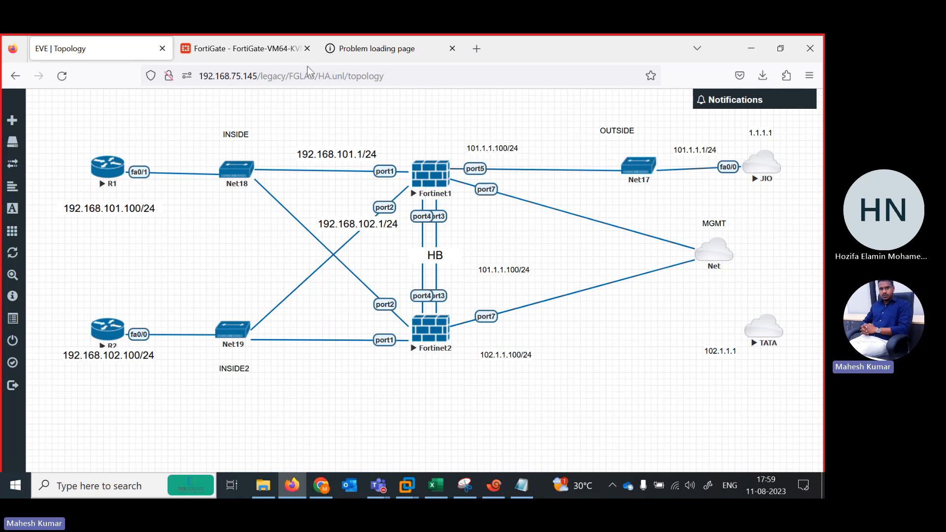
Delete the 102.1.1.100/24 text label beside Fortinet2 and reload the lab topology.
click(241, 51)
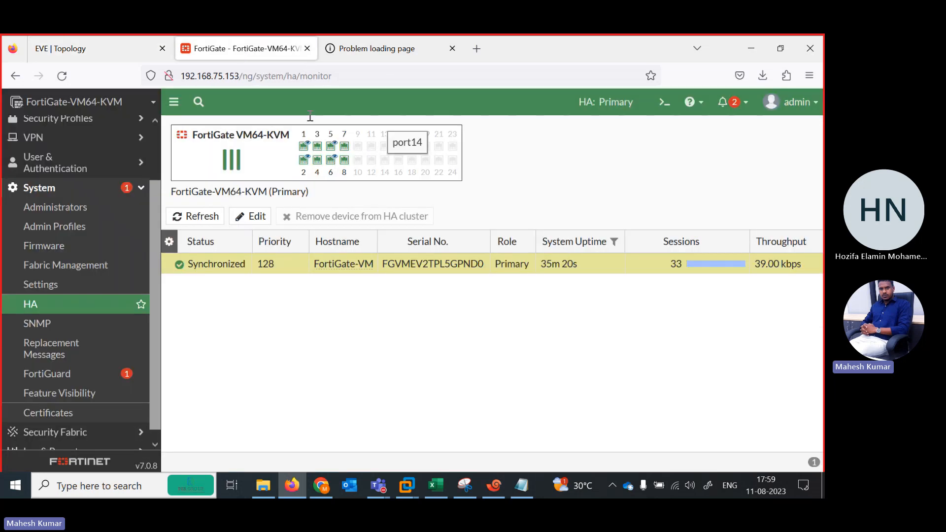
click(129, 54)
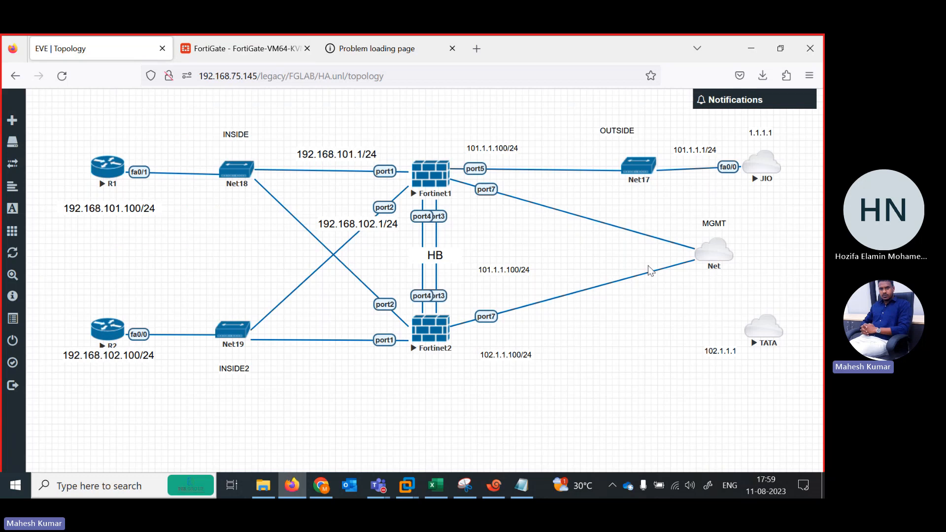
right_click(495, 353)
click(563, 455)
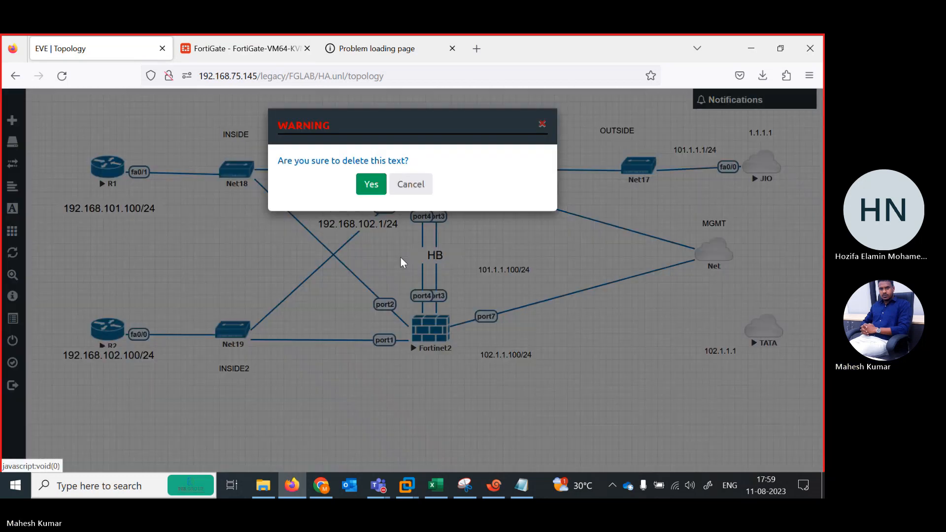
click(370, 184)
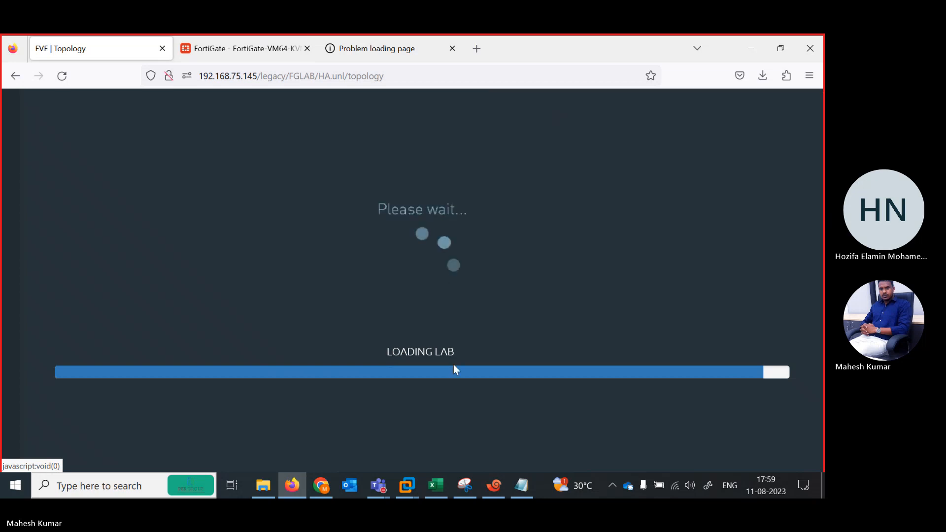
click(62, 76)
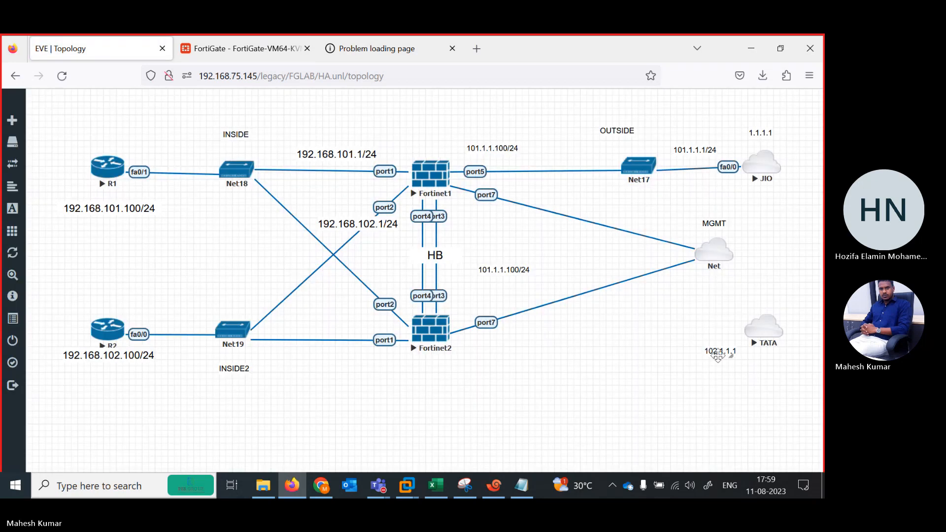
Delete the 102.1.1.1 text label beside the TATA node.
right_click(718, 356)
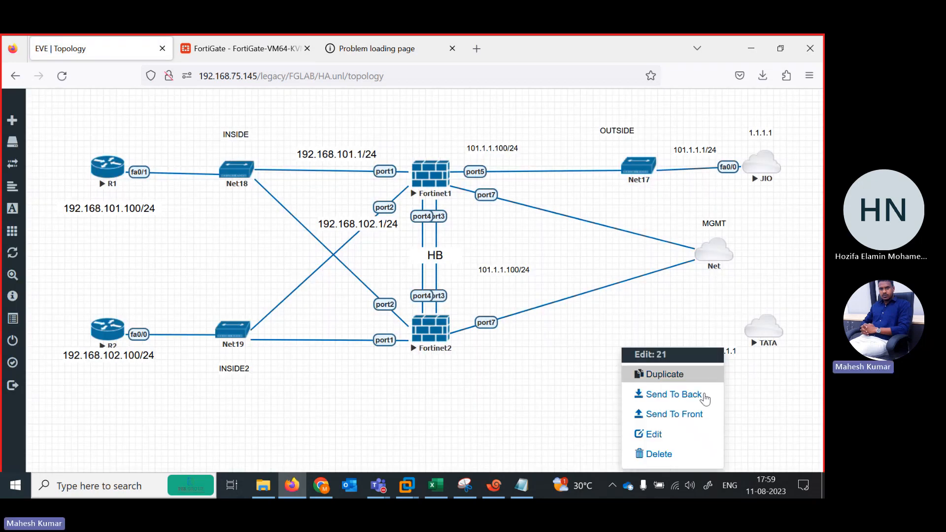
click(700, 452)
click(371, 184)
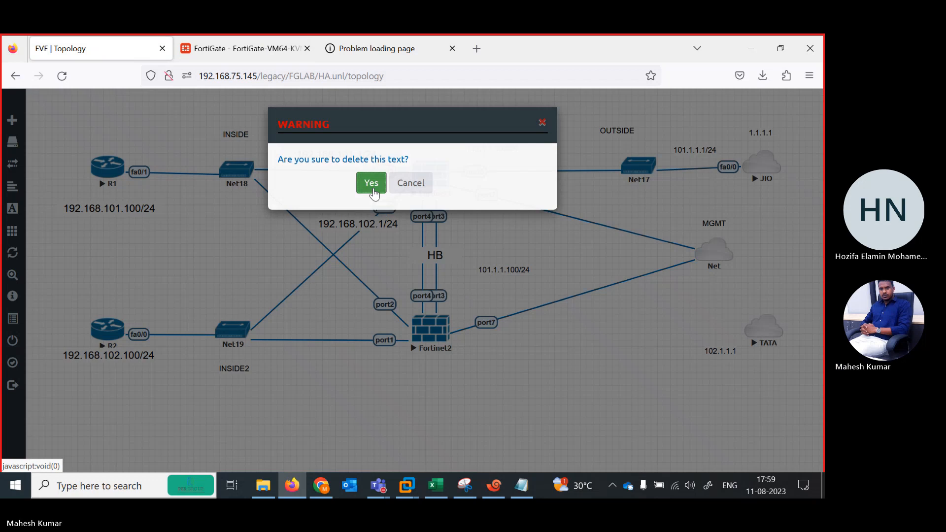
Stop the TATA node, delete it from the topology, and dismiss the stop notification.
right_click(769, 331)
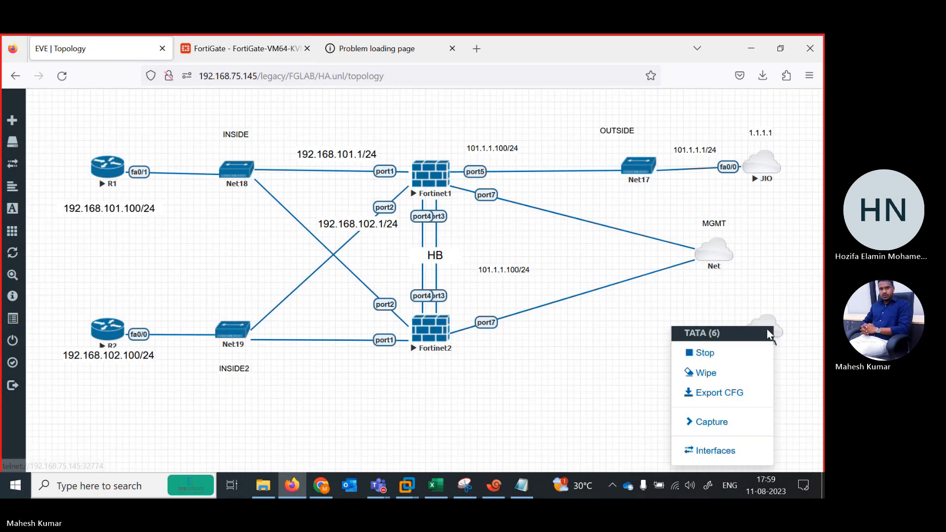
click(688, 353)
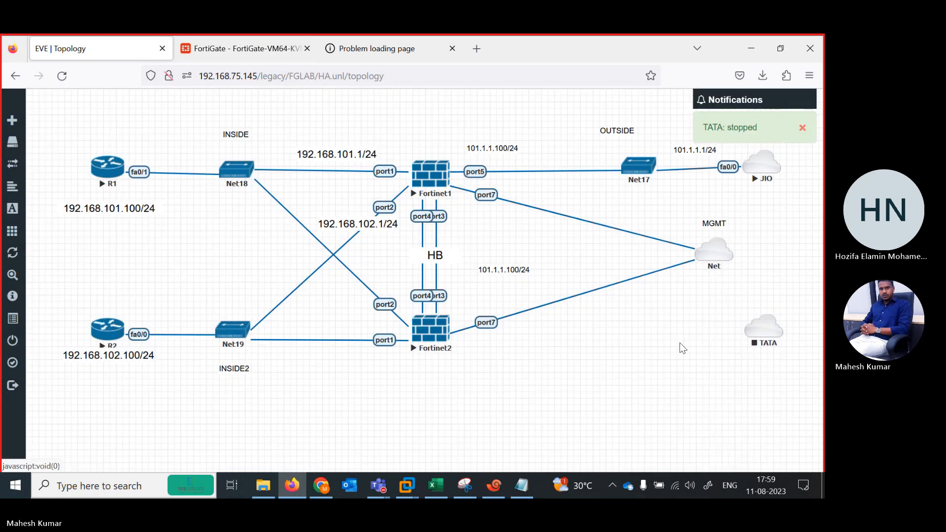
right_click(759, 336)
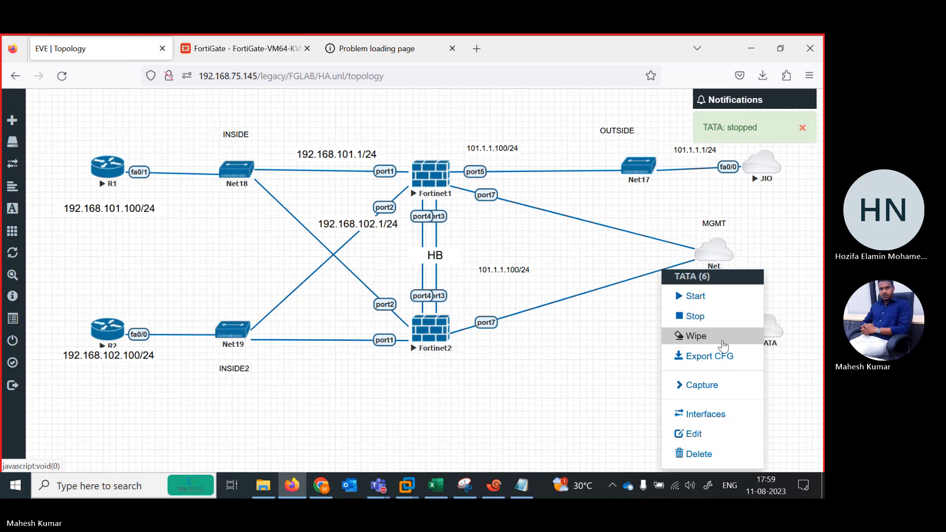
click(722, 454)
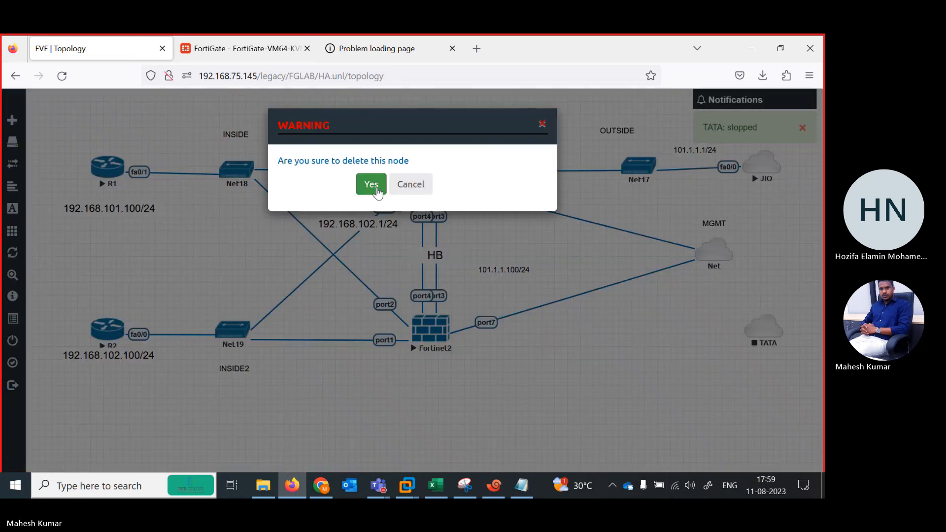
click(372, 186)
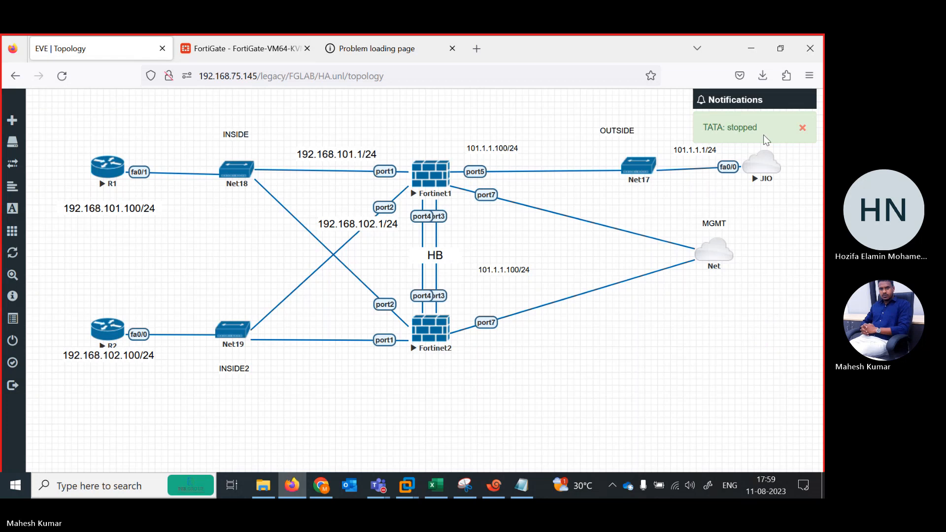
click(803, 128)
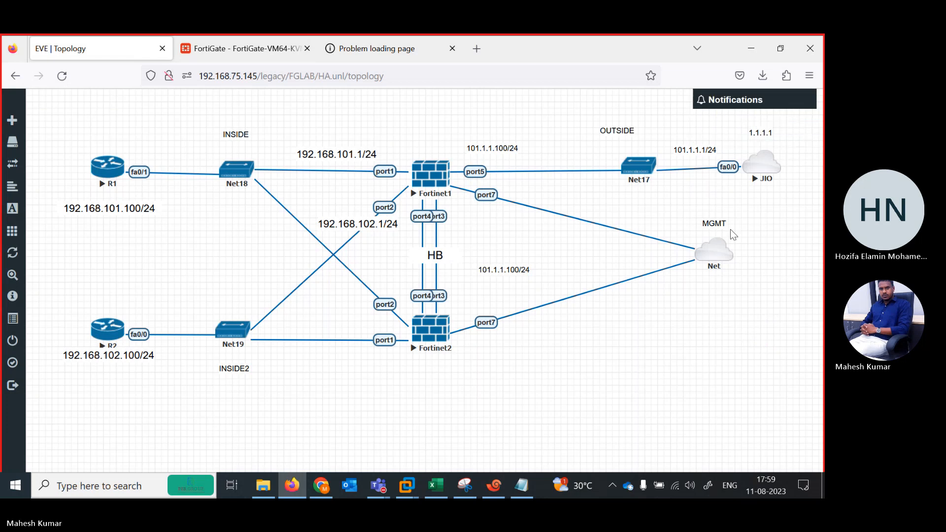
Move the management Net cloud closer to the two firewalls and delete the 101.1.1.100/24 text label above Fortinet2.
drag(714, 257, 630, 282)
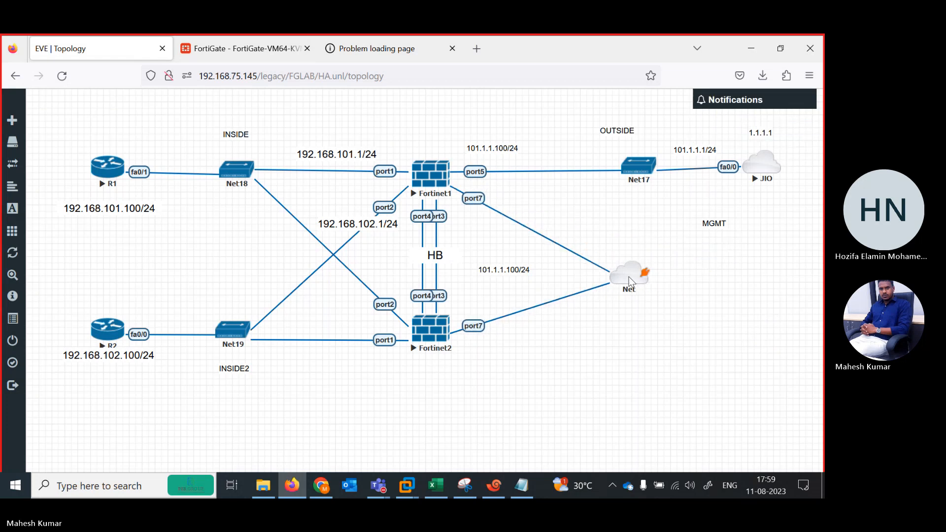
right_click(492, 269)
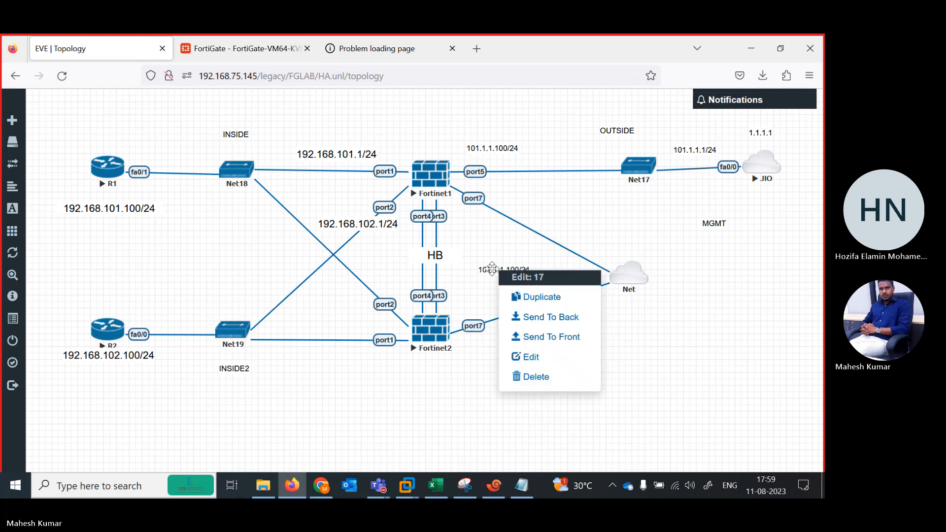
click(554, 383)
click(370, 186)
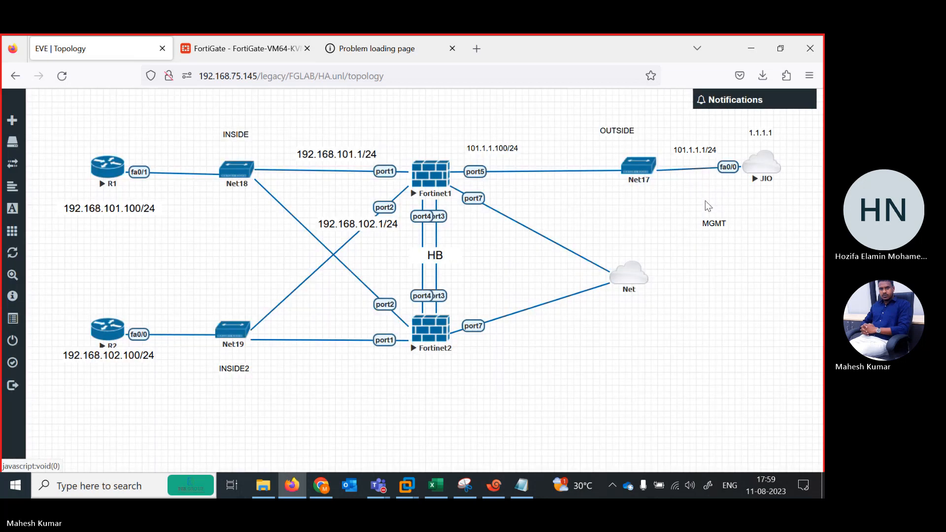
Move the MGMT text label to just above the Net cloud.
right_click(711, 222)
click(722, 249)
drag(709, 222, 622, 245)
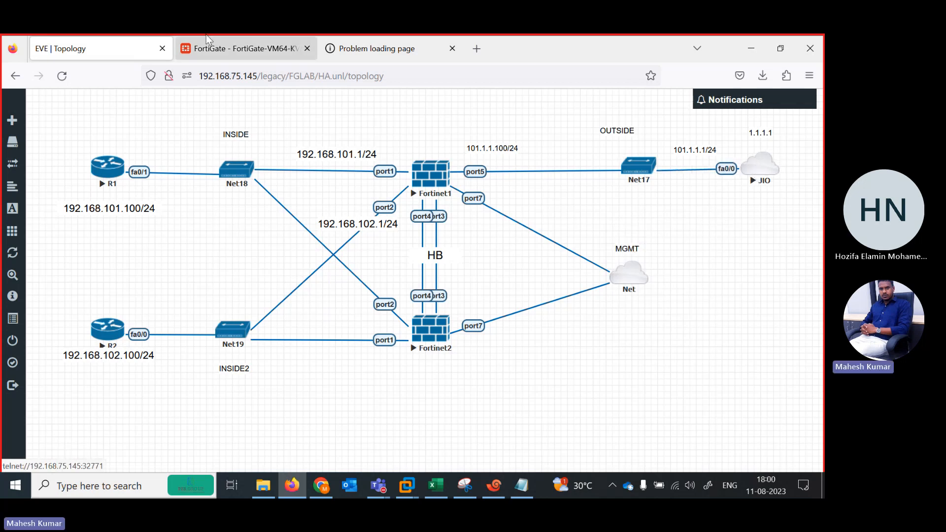
Switch to Xshell, close the disconnected TATA session, and return to the EVE-NG topology in the browser.
click(226, 50)
click(129, 46)
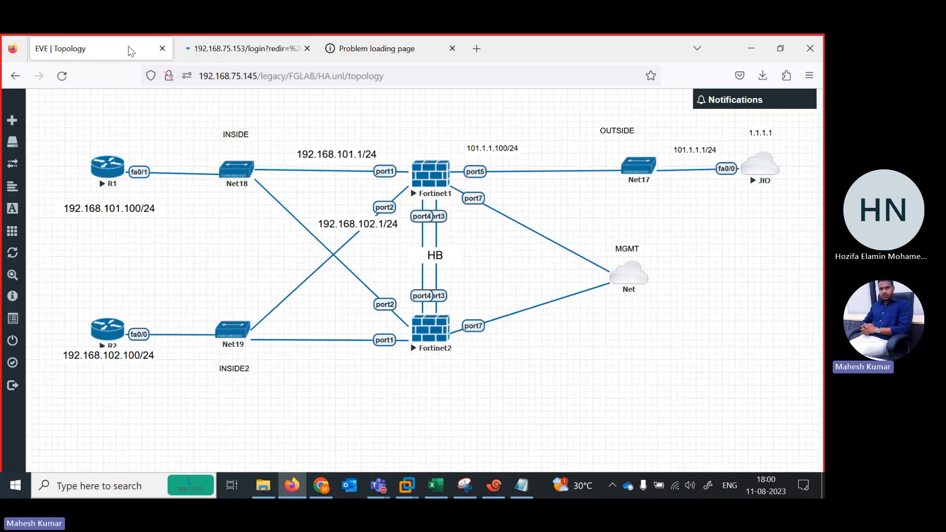
key(alt+Tab)
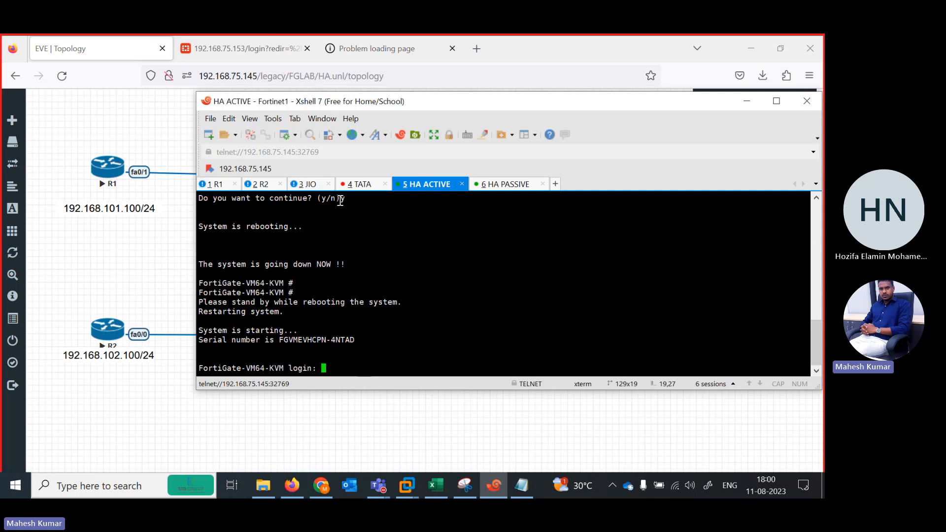
click(361, 186)
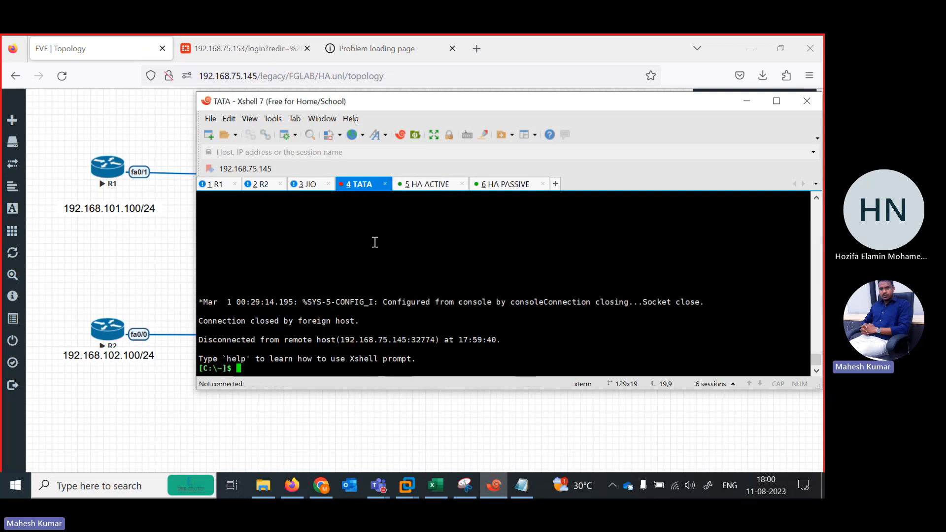
click(385, 184)
click(120, 46)
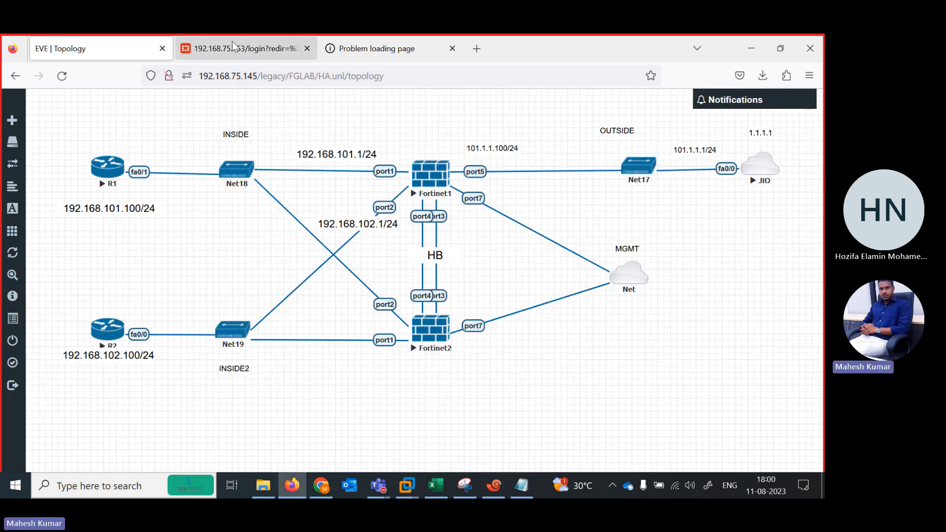
Log in to the FortiGate web interface at 192.168.75.153 with the administrator username and password.
click(233, 43)
text(ad)
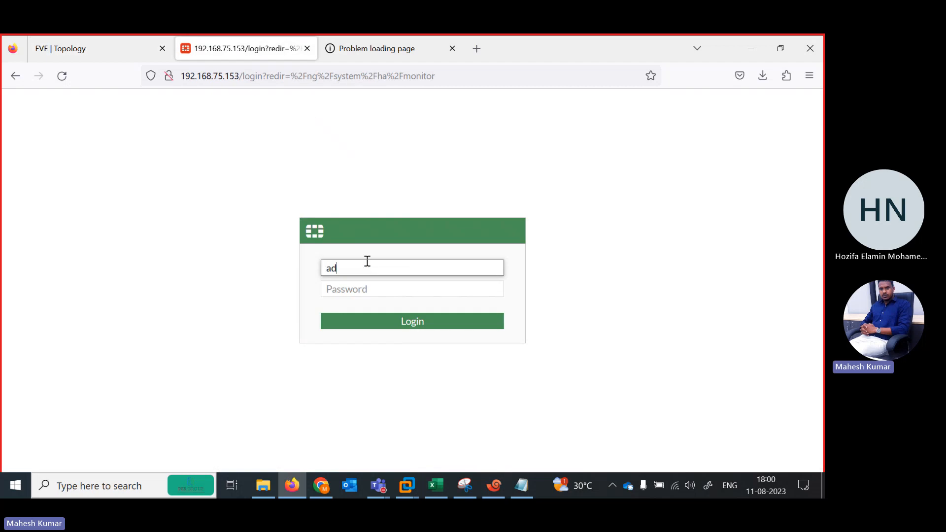
text(min)
key(Tab)
text(admin)
key(Return)
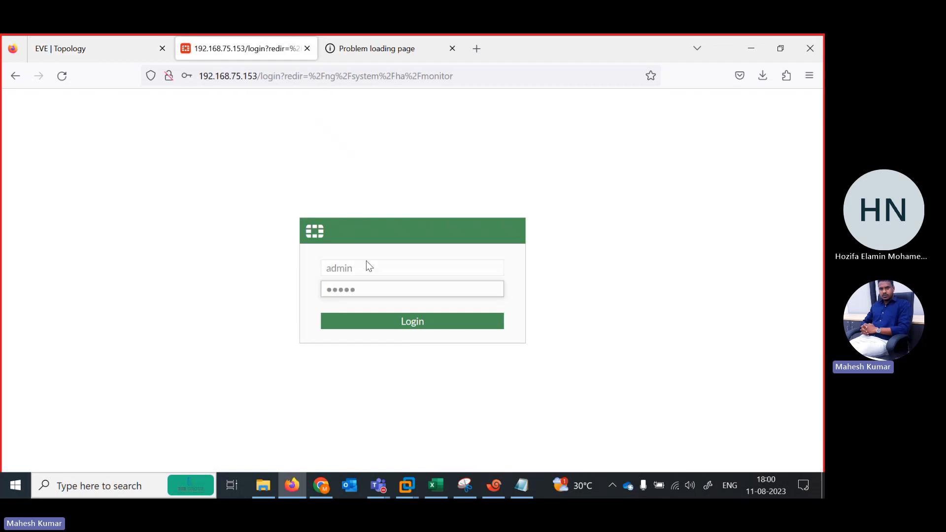
click(365, 245)
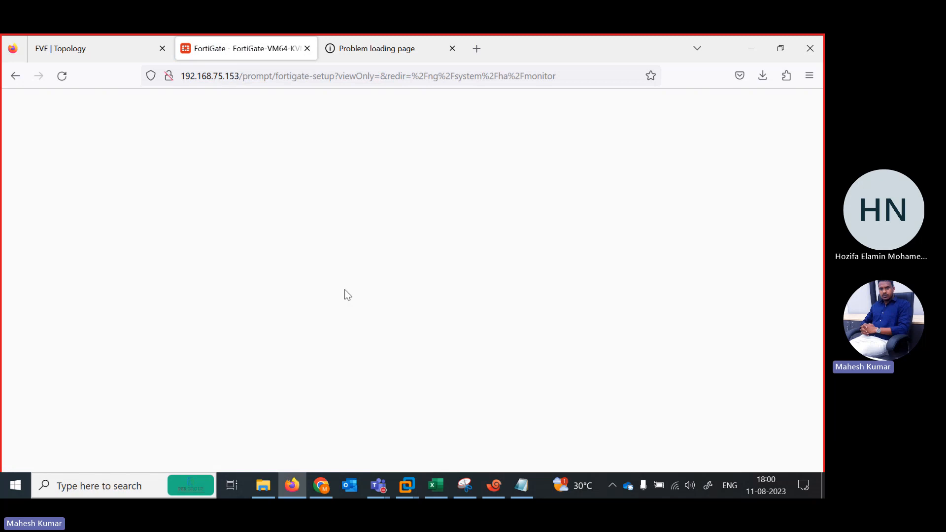
Move the Net17 switch in the EVE-NG topology slightly closer to Fortinet1.
click(102, 57)
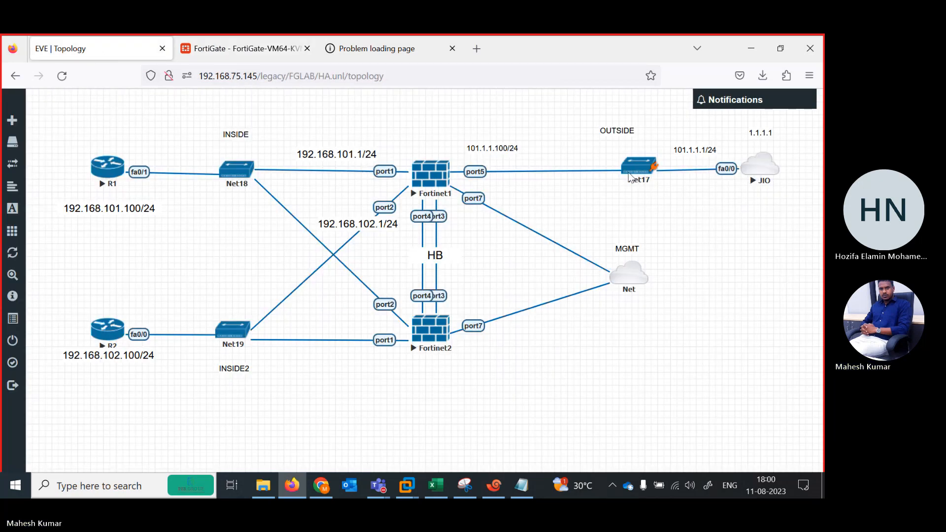
drag(627, 171, 606, 168)
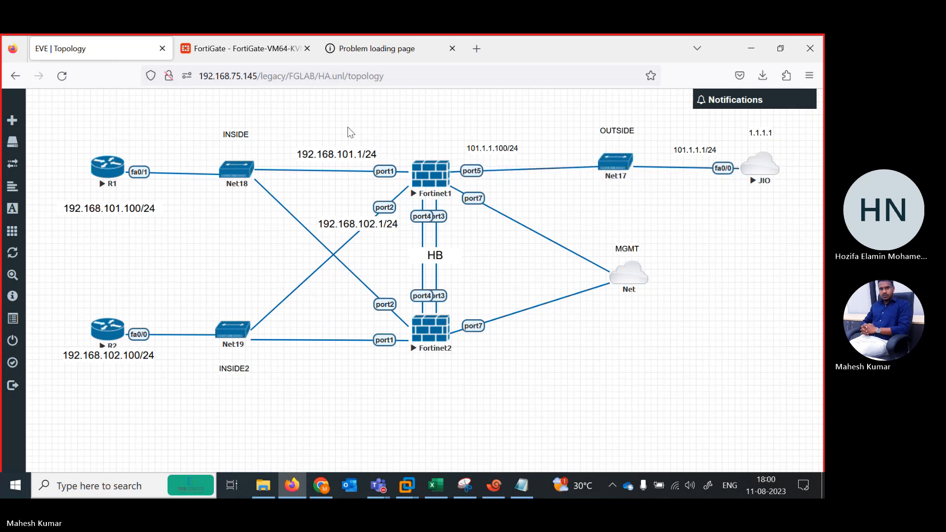
Return to the FortiGate web interface, postpone the FortiGate setup, and dismiss the FortiOS 7.0.0 overview.
click(258, 50)
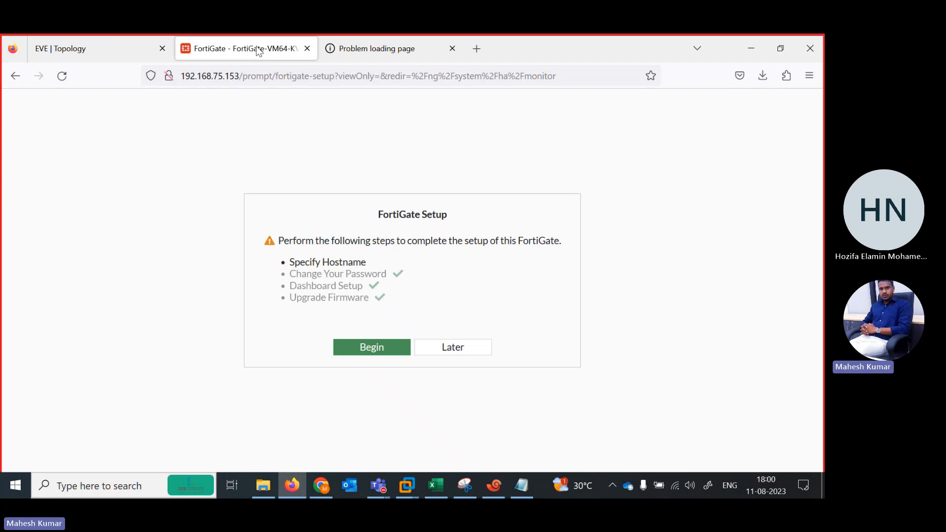
click(433, 350)
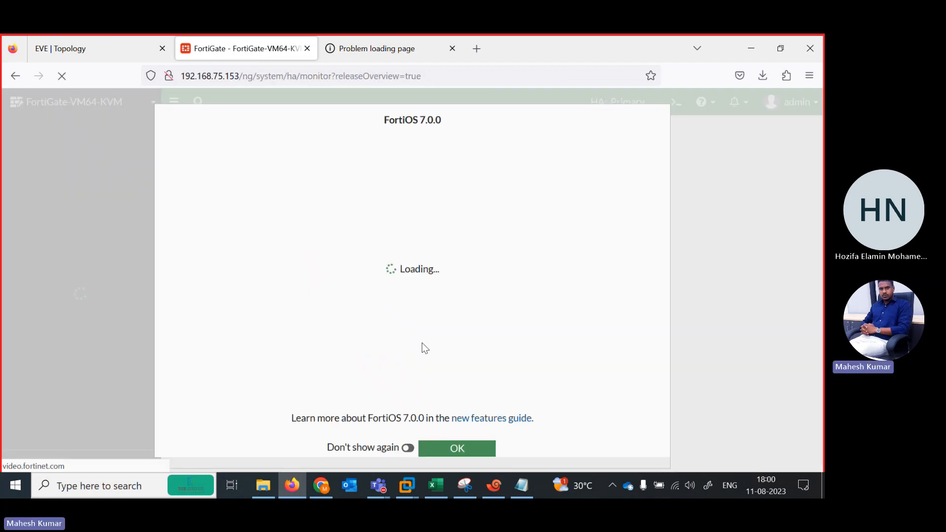
click(456, 450)
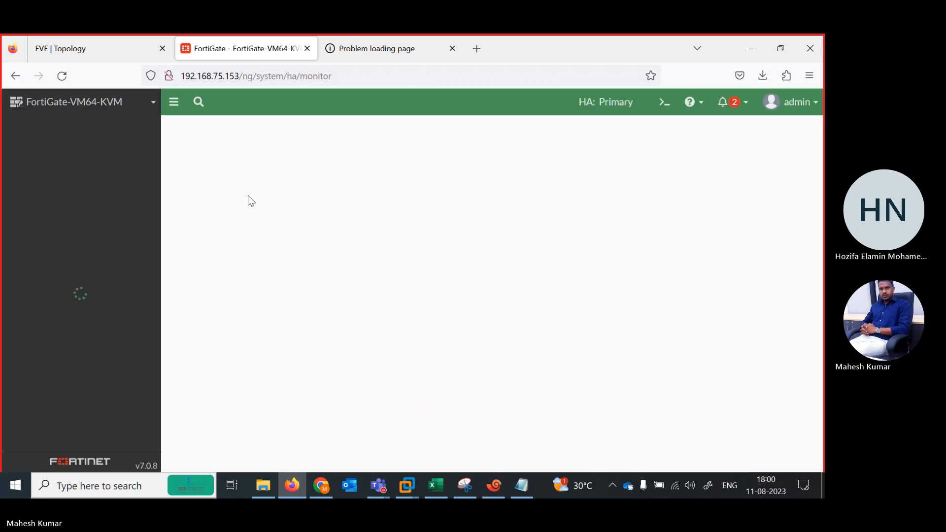
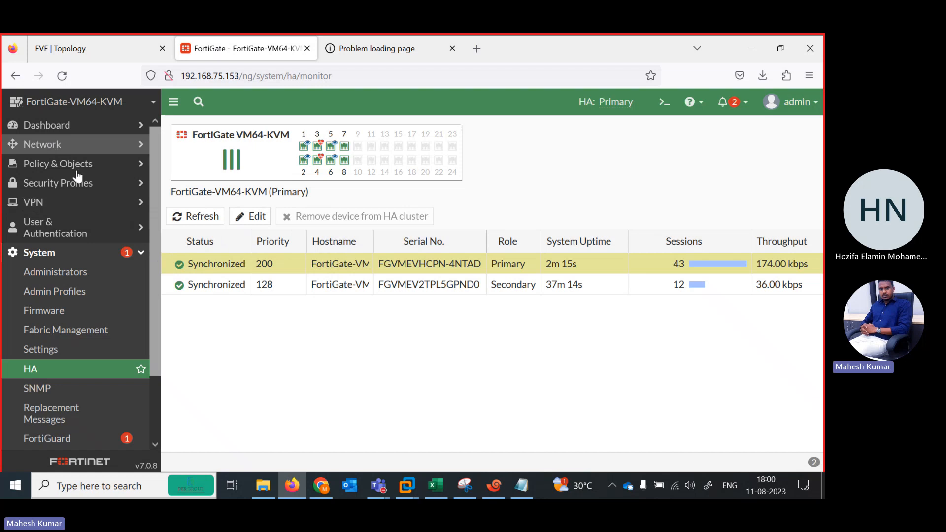
Examine the interface members of the virtual-wan-link zone in the SD-WAN settings and cancel out of the zone editor.
click(60, 146)
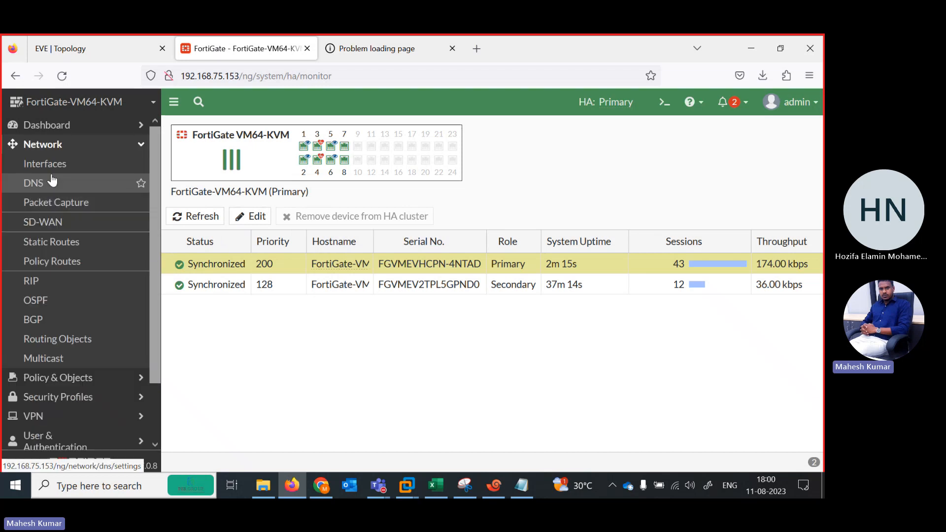
click(58, 228)
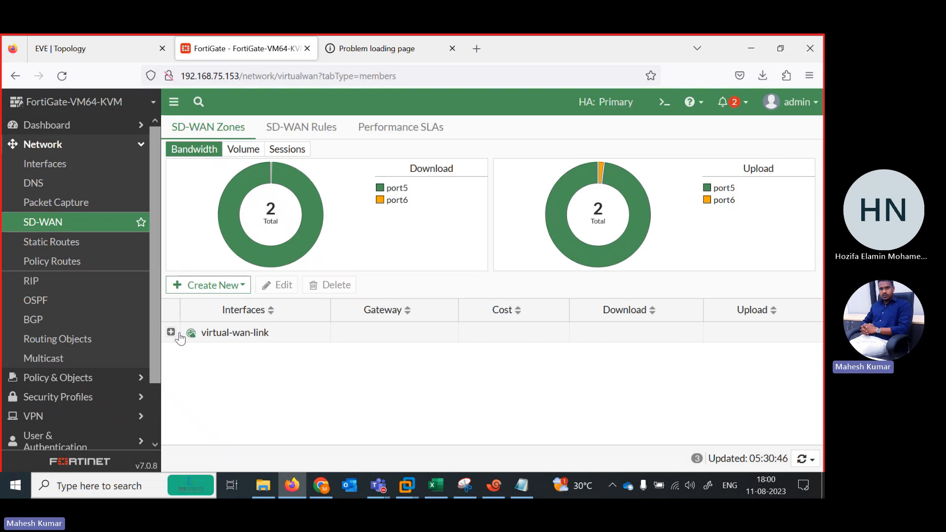
double_click(209, 339)
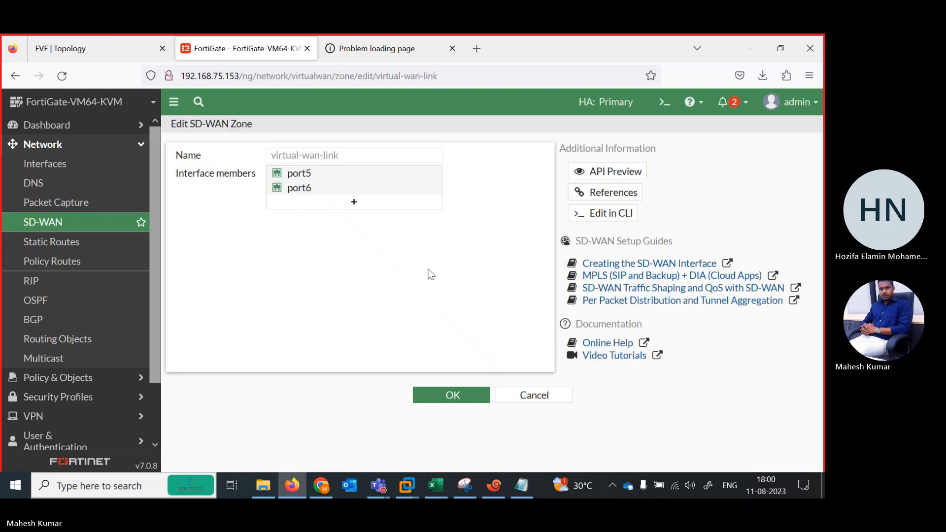
click(533, 395)
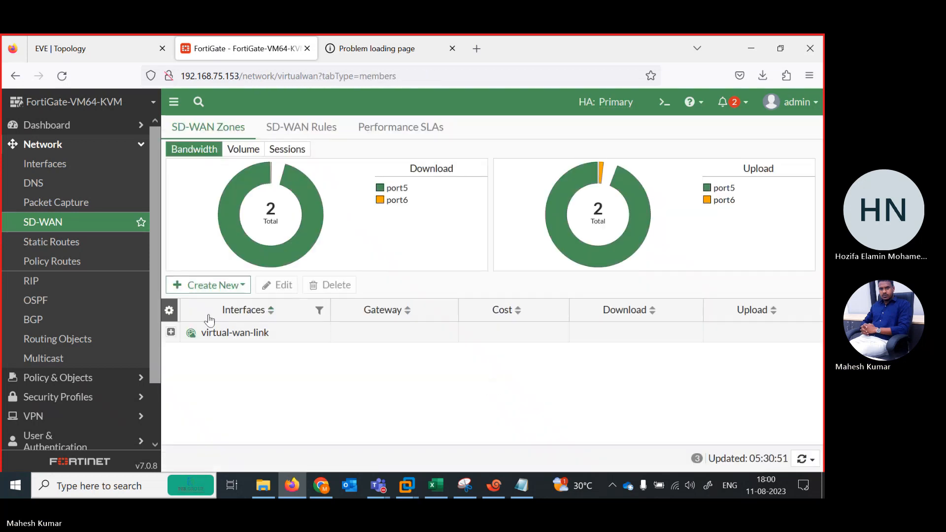
click(208, 333)
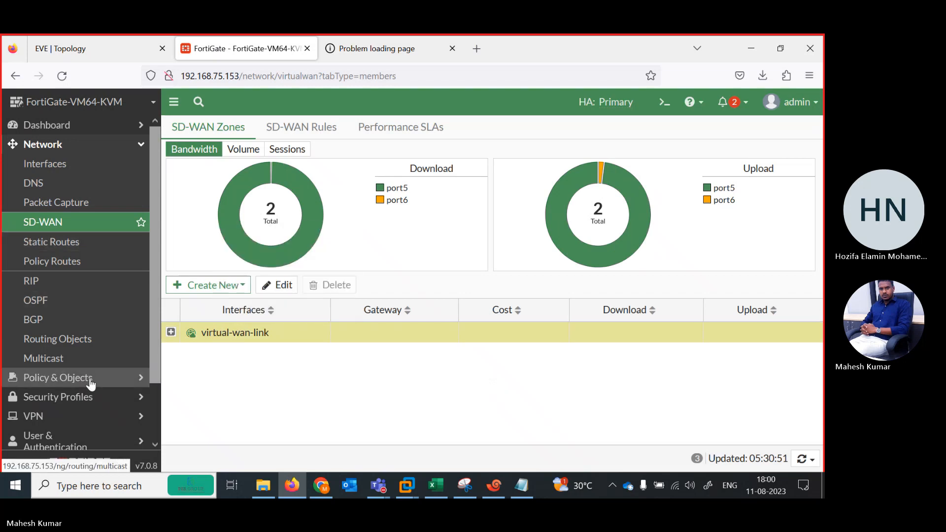
Delete the 0.0.0.0/0 static route that uses the virtual-wan-link interface.
click(45, 242)
click(183, 182)
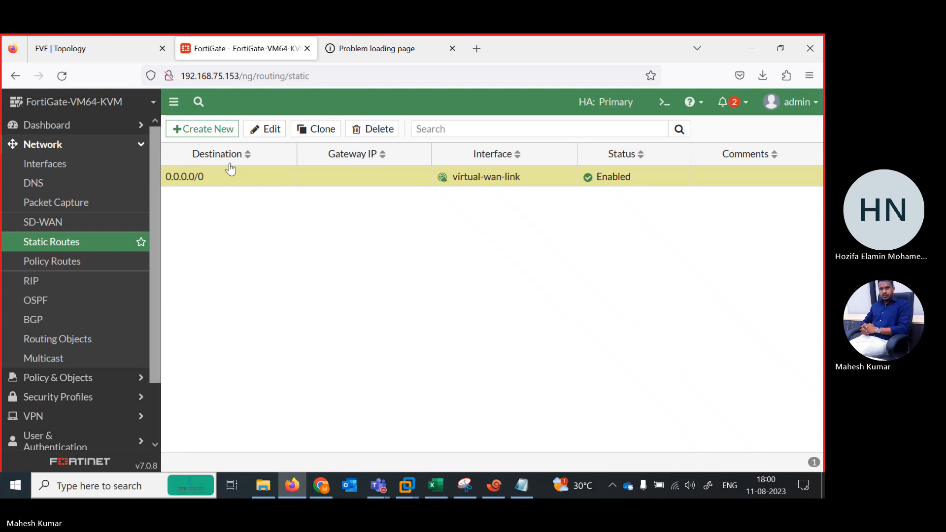
click(359, 131)
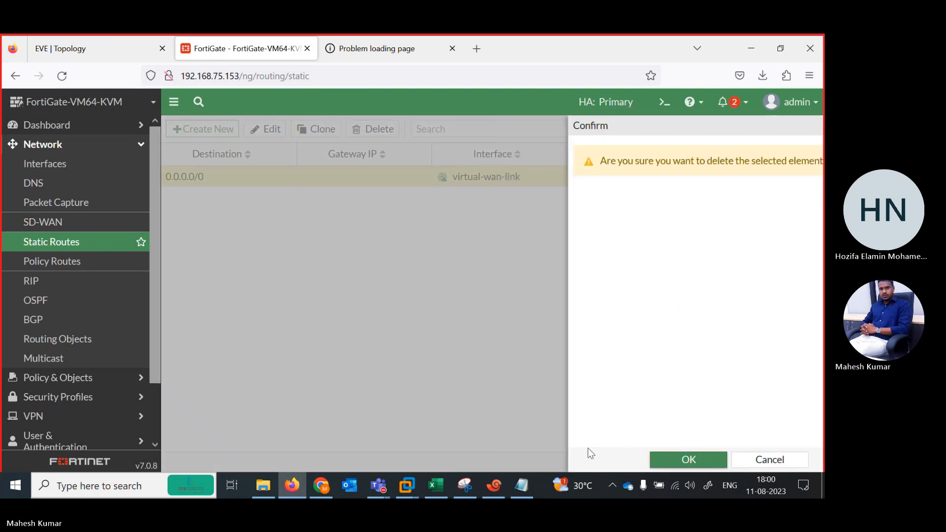
click(689, 459)
Delete the firewall policy named HA that allows port1 and port2 to virtual-wan-link.
click(29, 378)
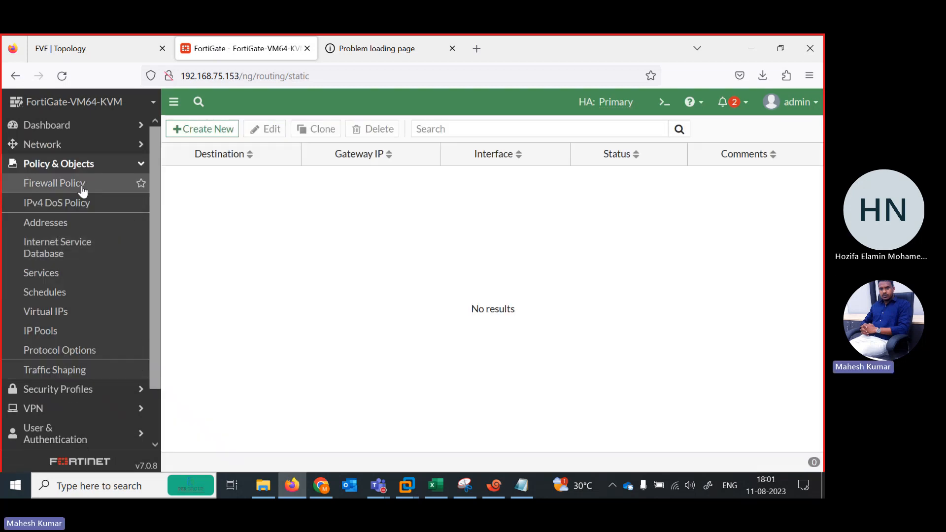
click(94, 185)
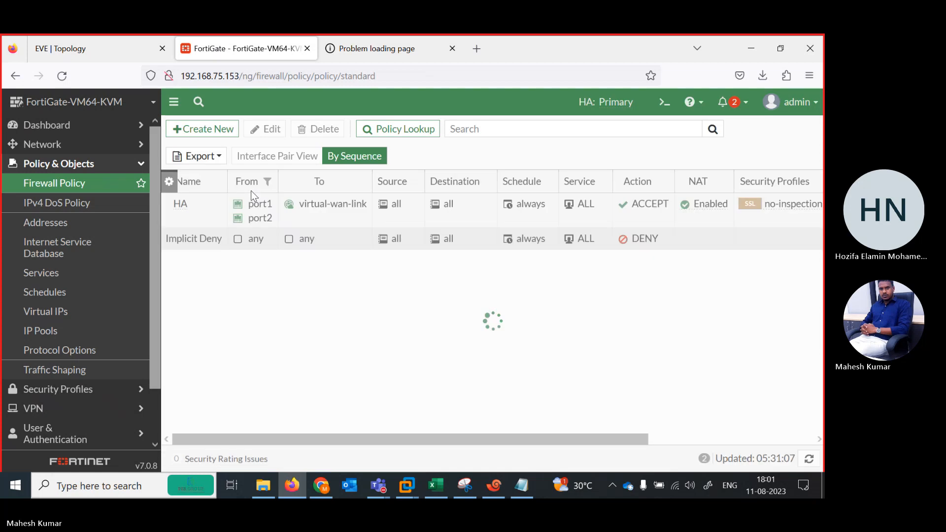
right_click(203, 214)
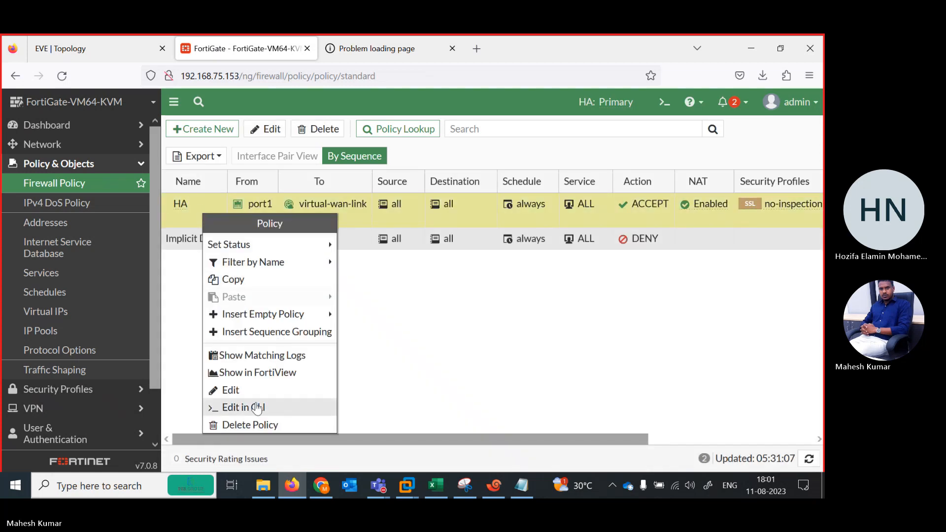
click(237, 424)
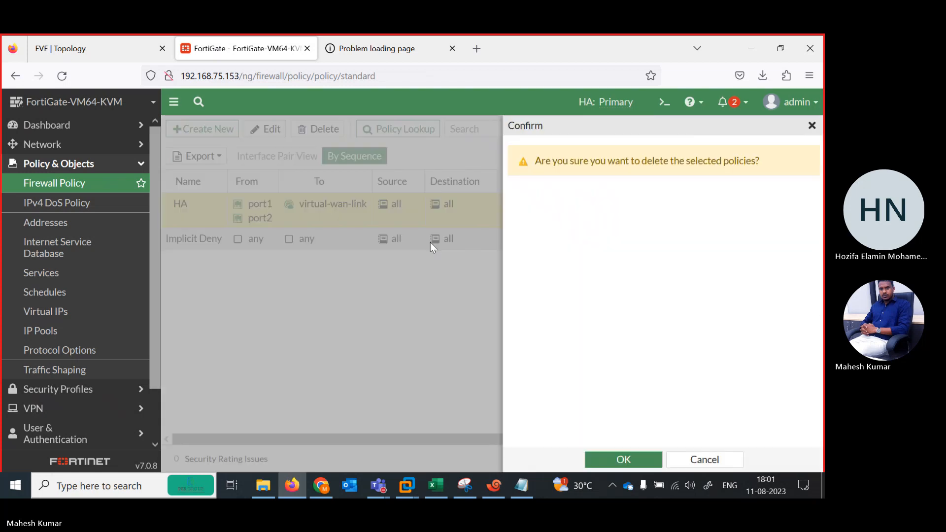
click(624, 459)
Create a default static route for 0.0.0.0/0.0.0.0 with gateway 101.1.1.1 through port5.
click(43, 150)
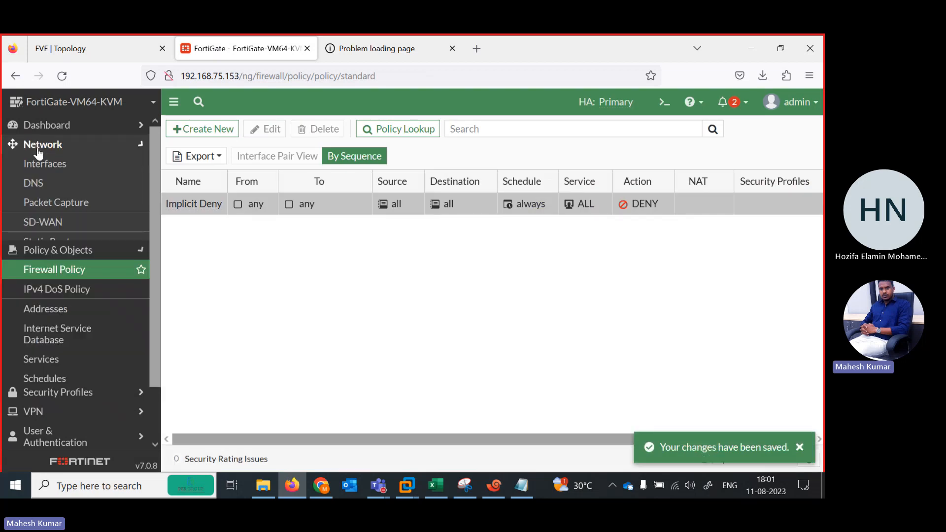
click(48, 243)
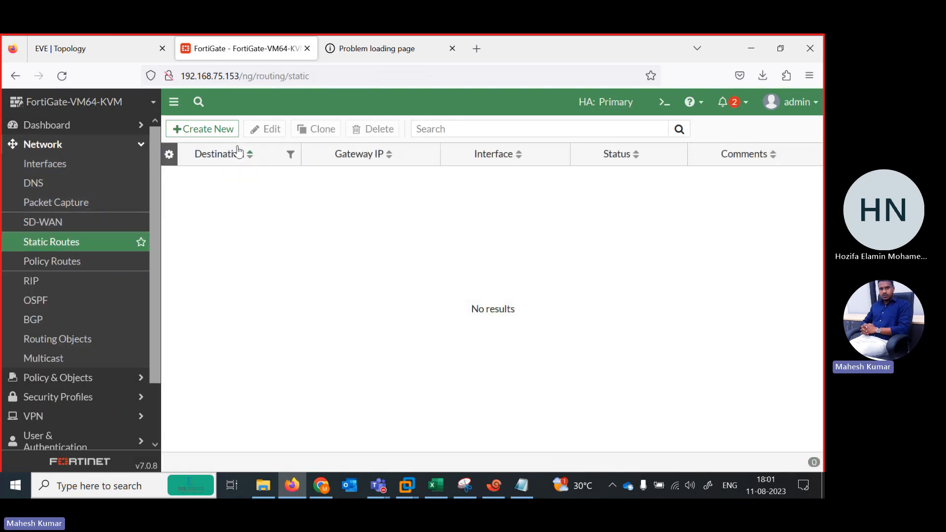
click(201, 132)
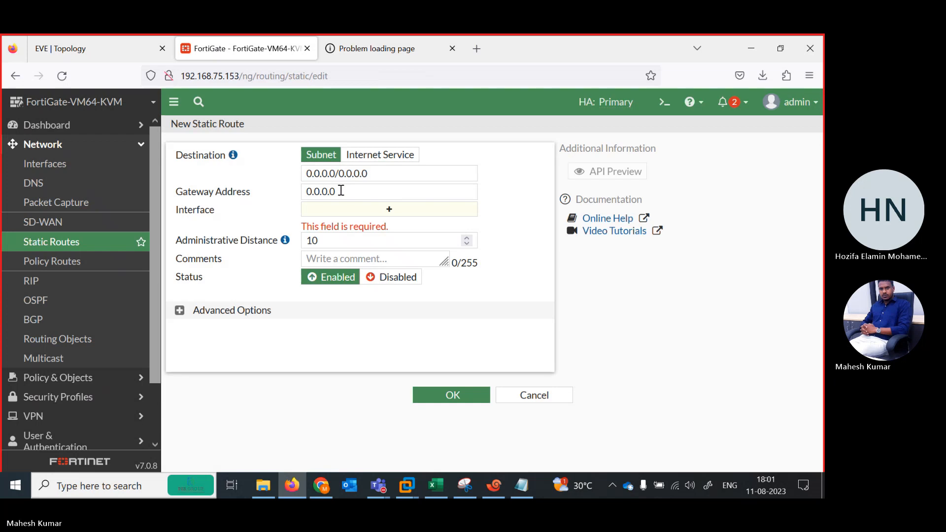
click(341, 191)
text(101)
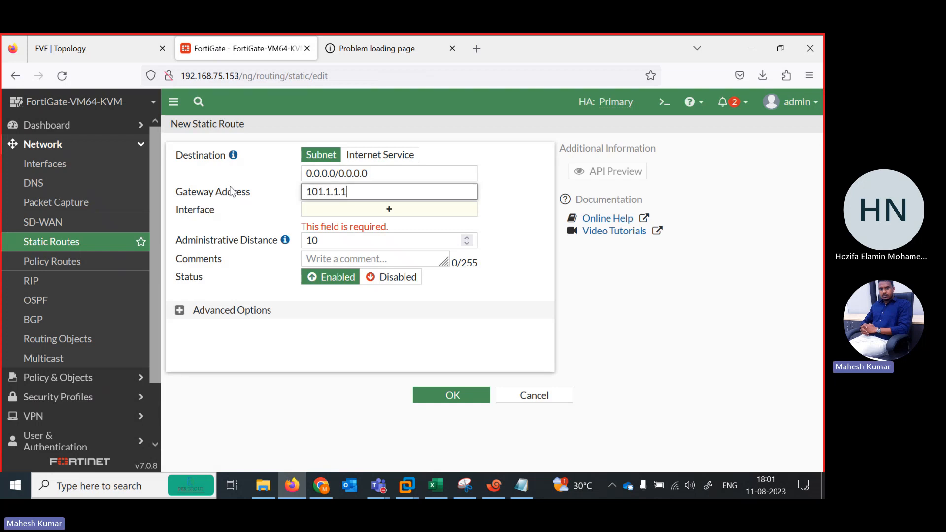
click(440, 400)
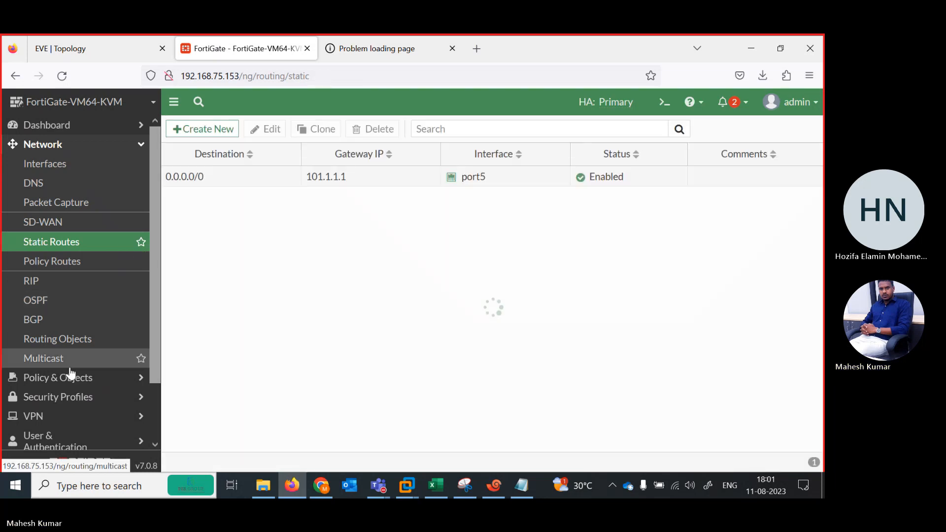
click(59, 384)
click(74, 186)
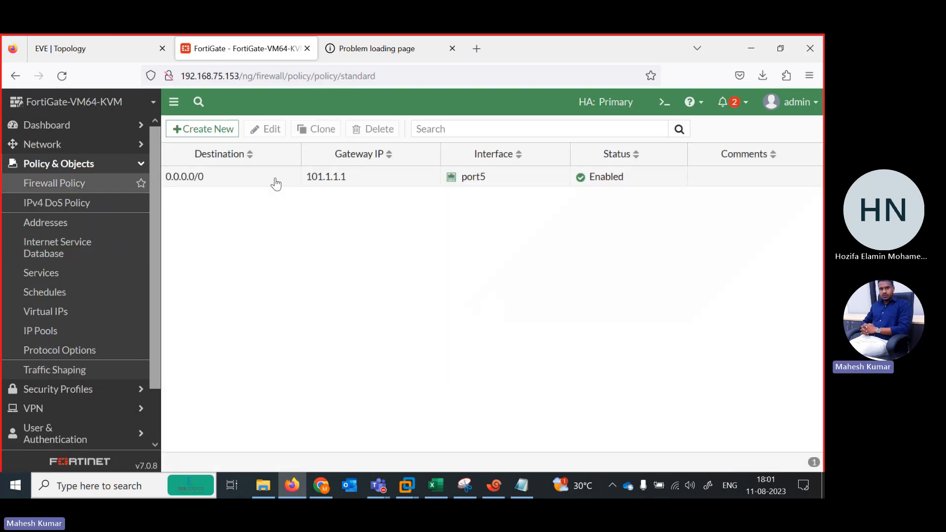
click(200, 131)
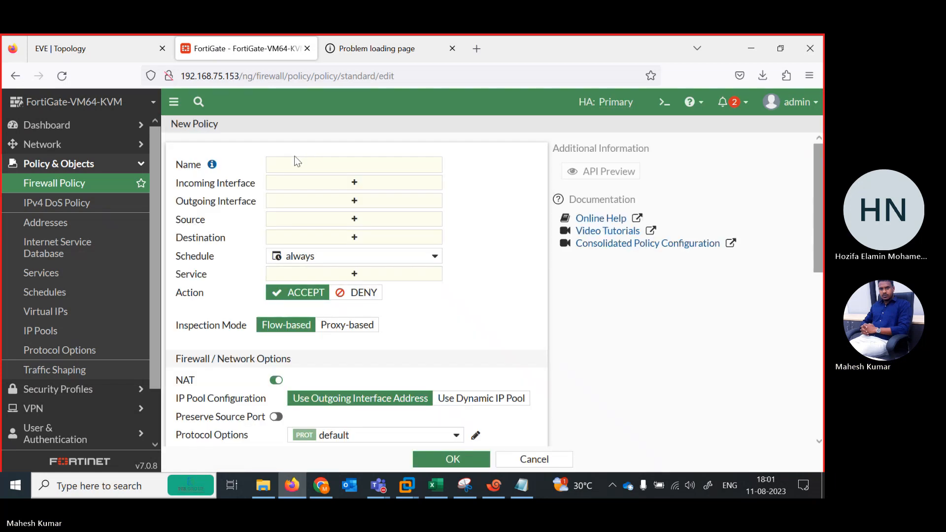
click(309, 167)
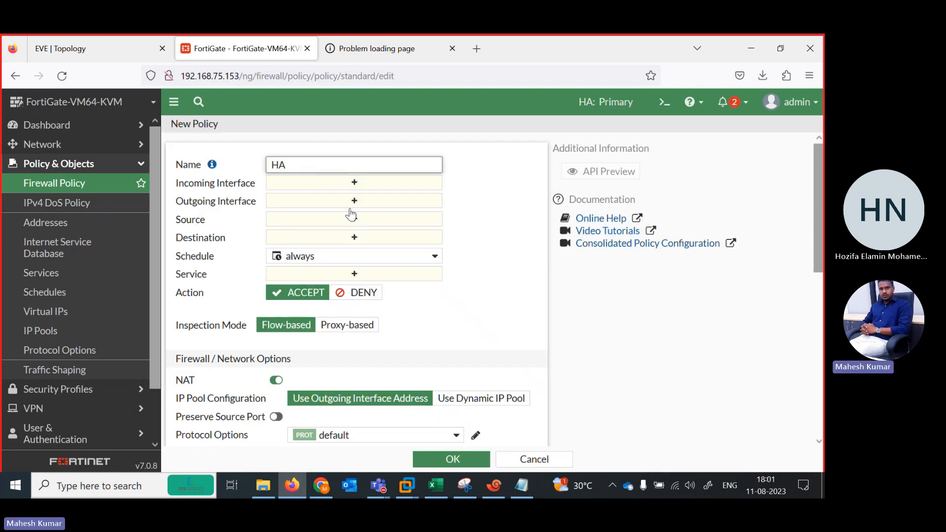
click(108, 51)
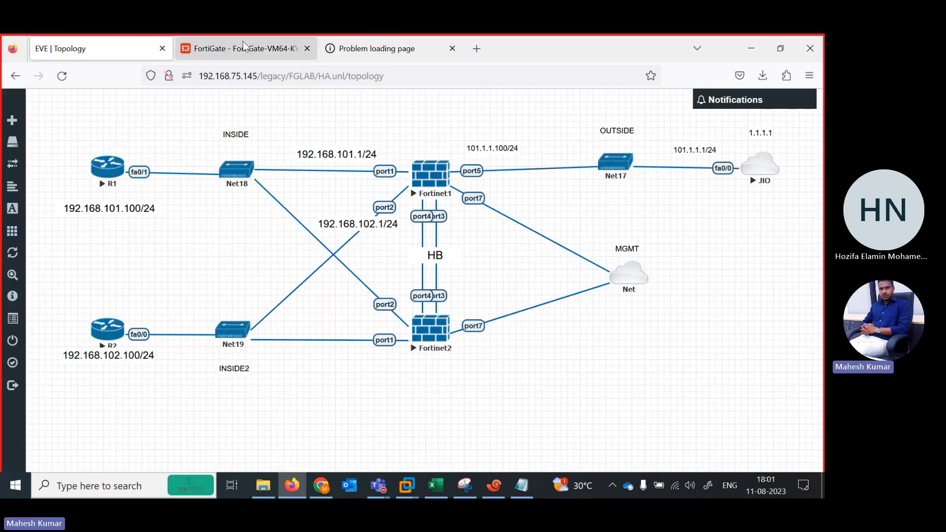
click(244, 49)
click(355, 186)
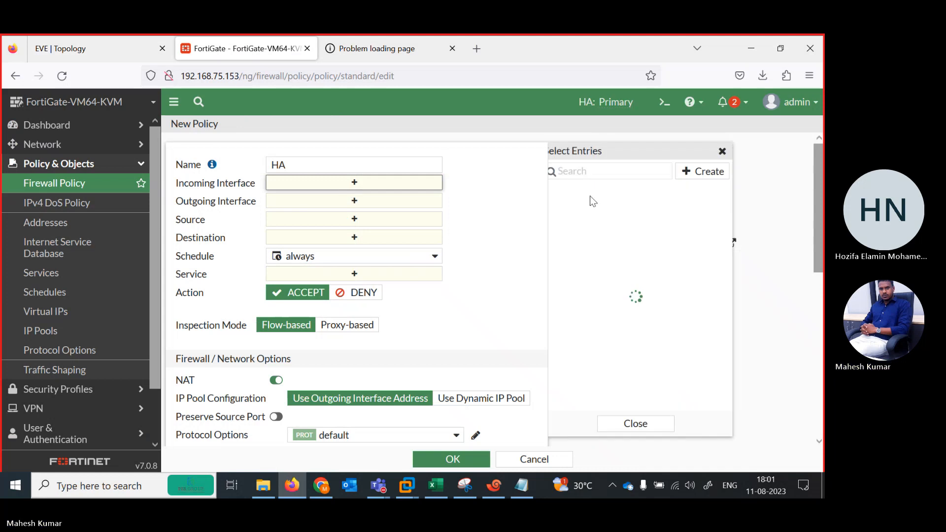
click(598, 210)
click(603, 225)
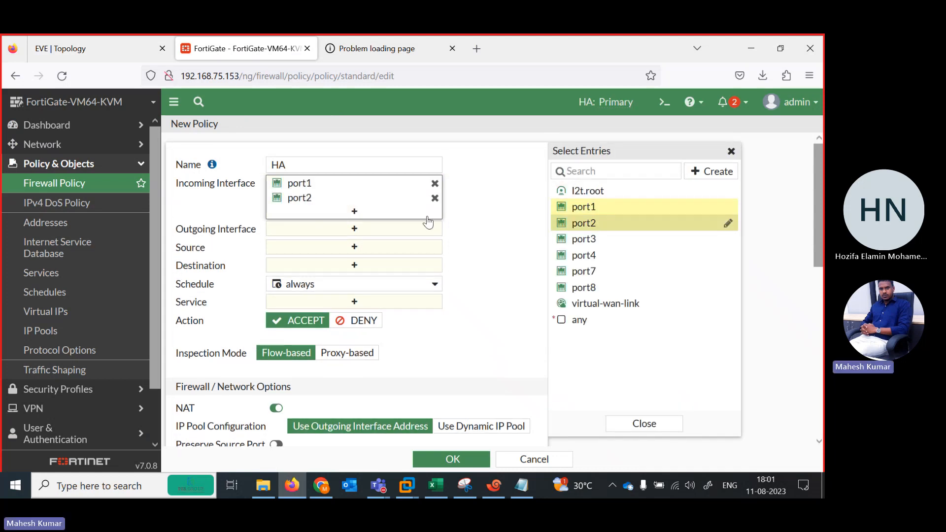
click(391, 230)
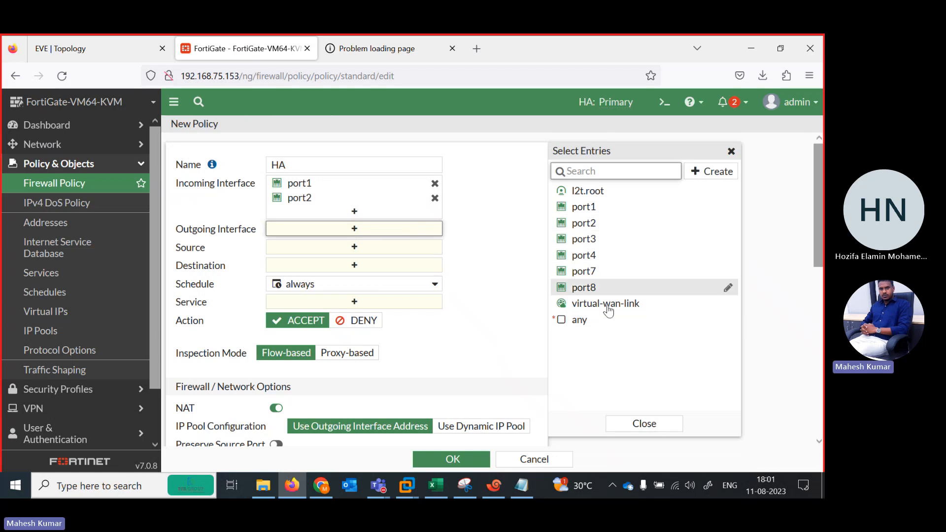
click(726, 305)
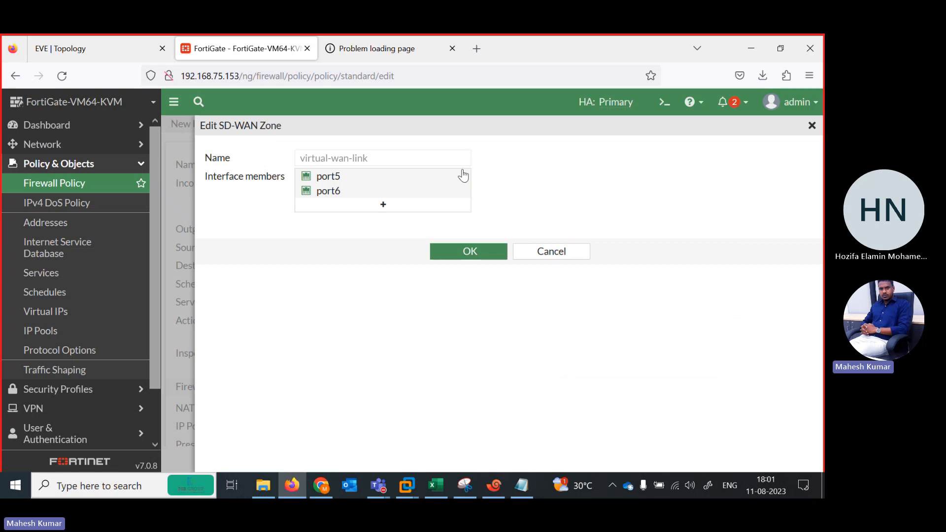
click(384, 204)
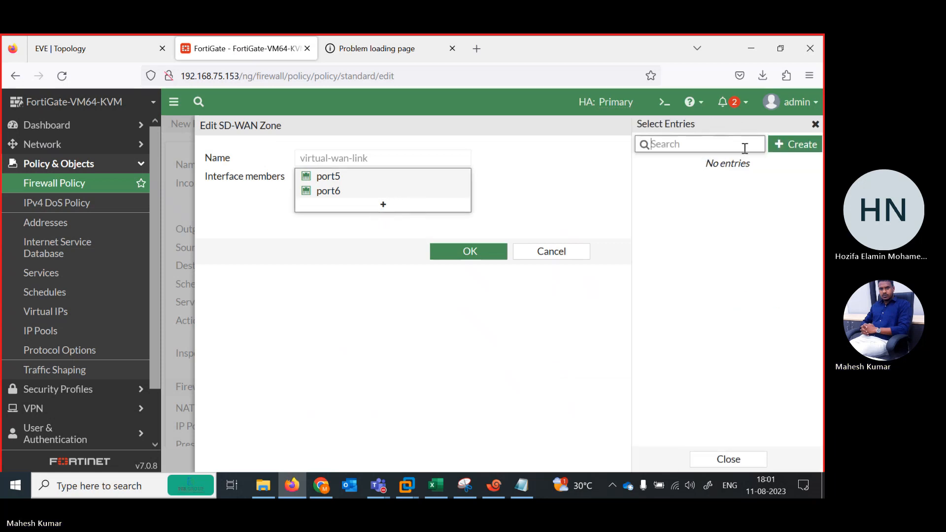
click(816, 124)
click(386, 188)
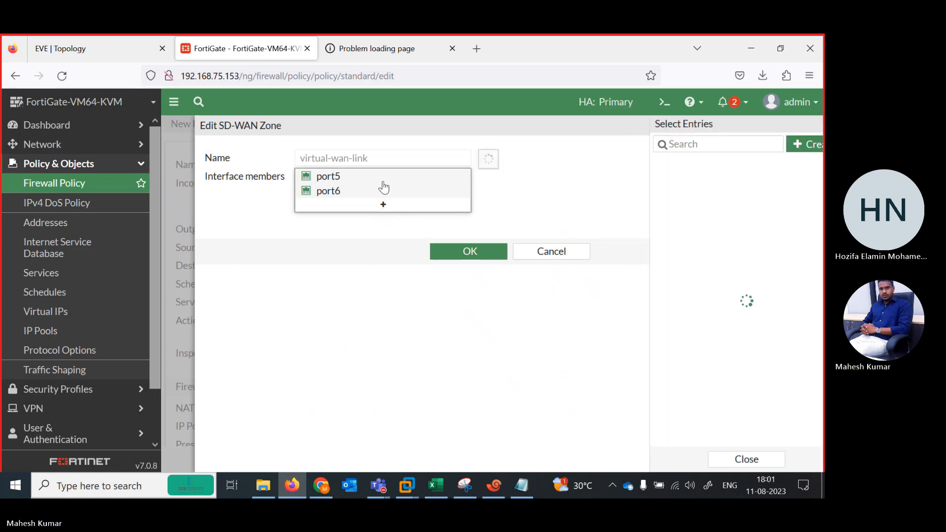
click(346, 366)
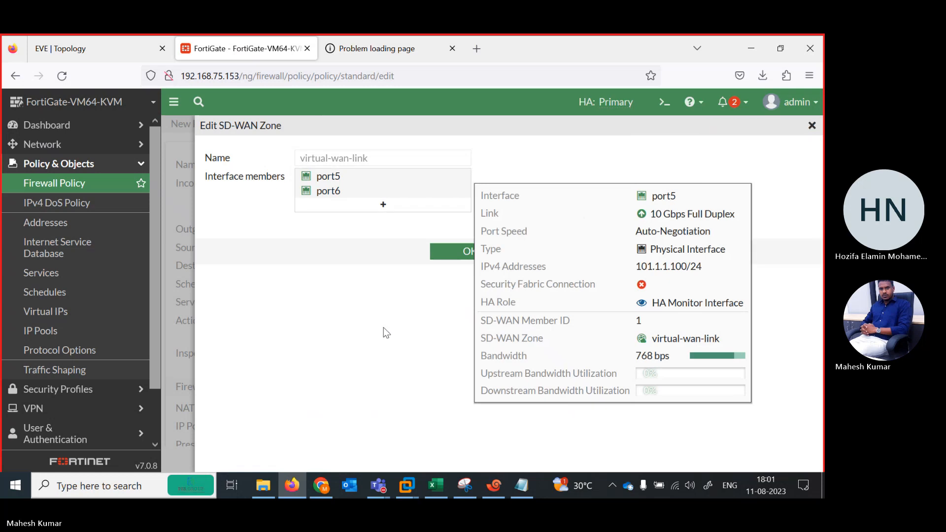
click(559, 253)
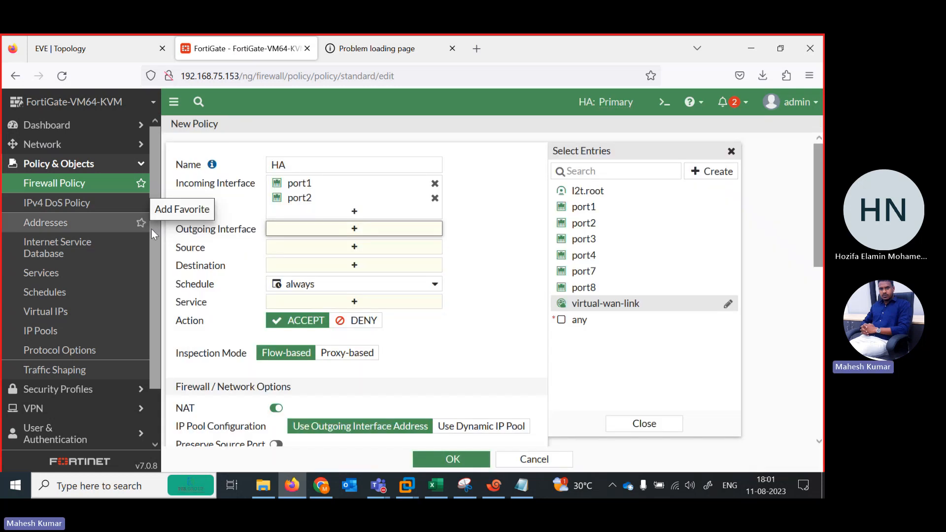
click(542, 459)
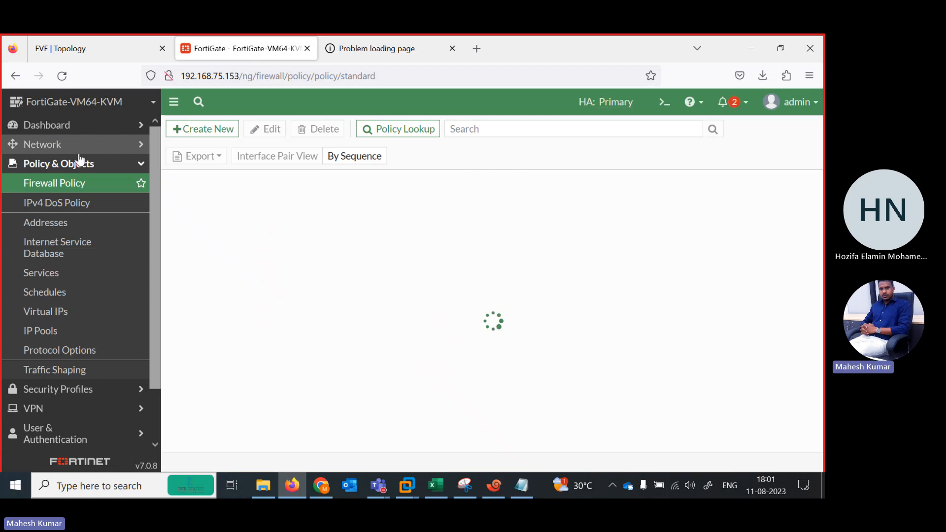
Delete the port5 and port6 members from the virtual-wan-link SD-WAN zone.
click(59, 145)
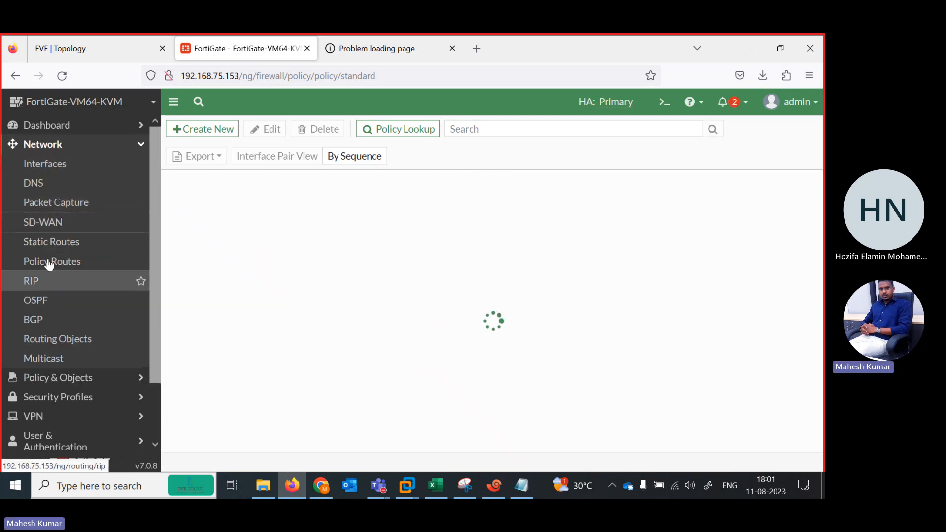
click(34, 222)
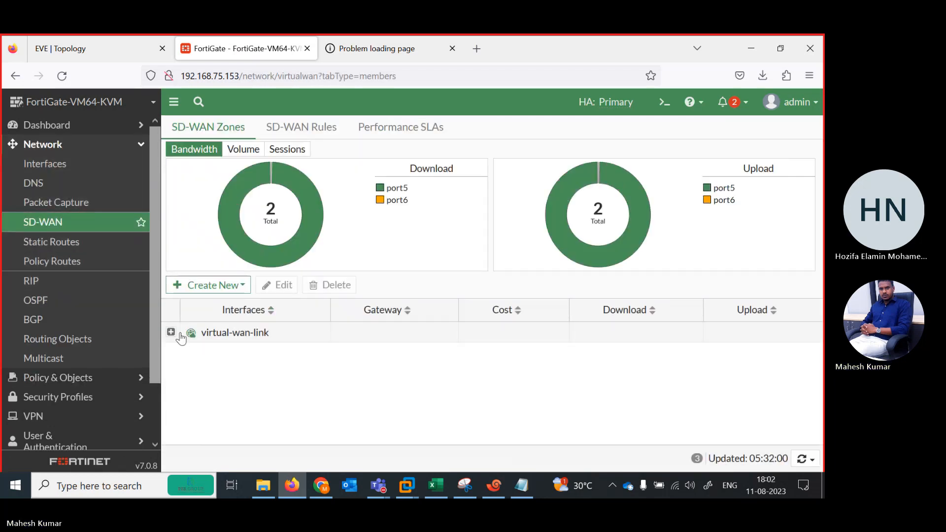
click(172, 333)
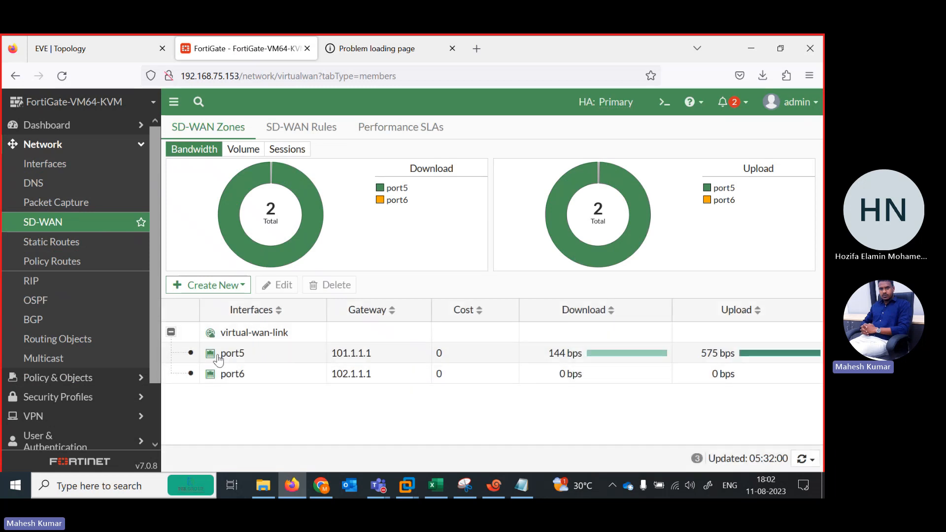
click(219, 356)
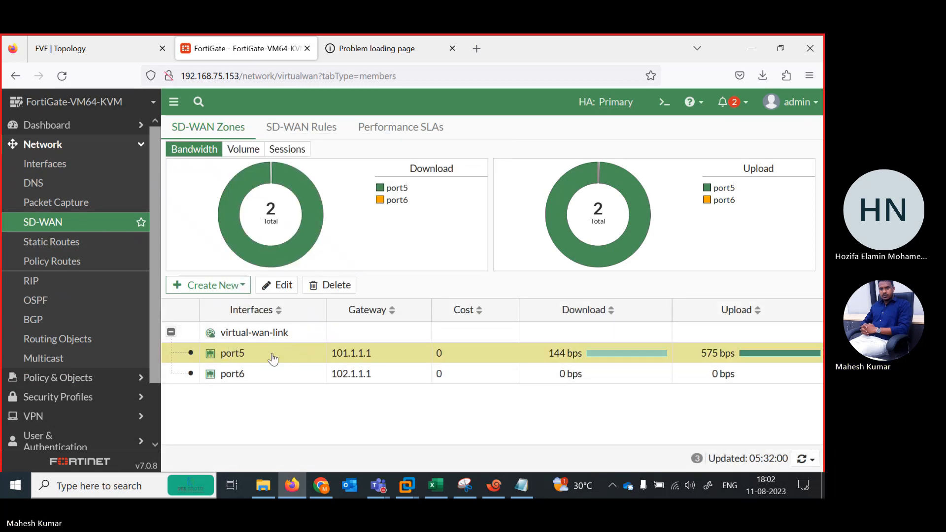
ctrl+click(251, 373)
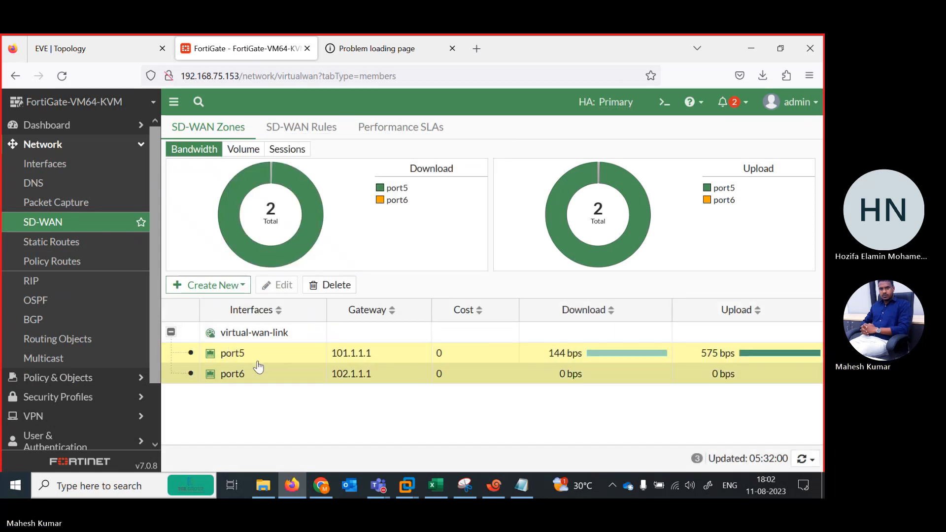
click(334, 286)
click(617, 459)
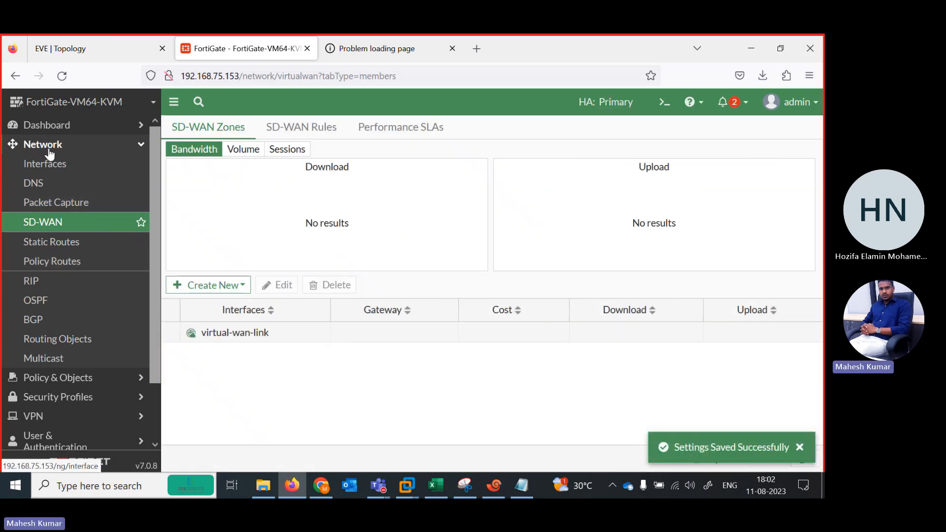
Start a new firewall policy named HA with port1 and port2 as incoming interfaces and port5 as outgoing interface.
click(70, 242)
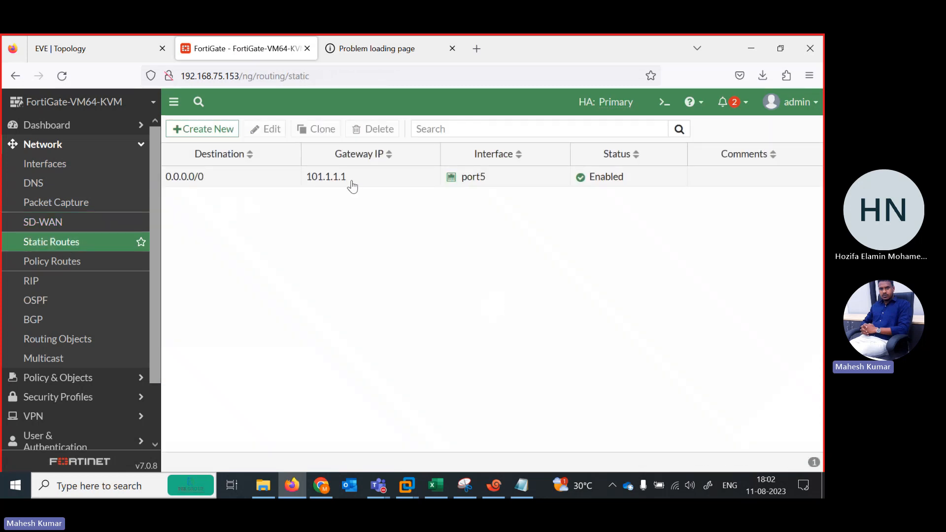
click(86, 379)
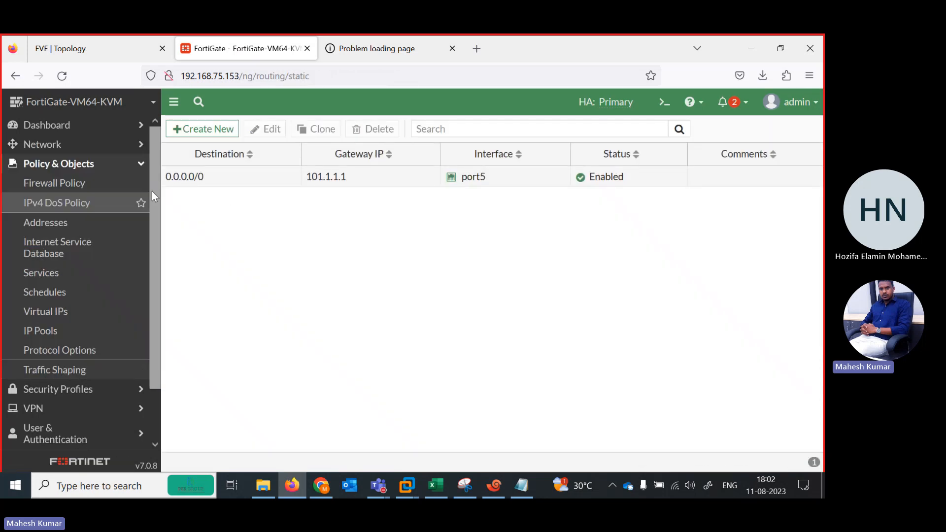
click(64, 185)
click(194, 129)
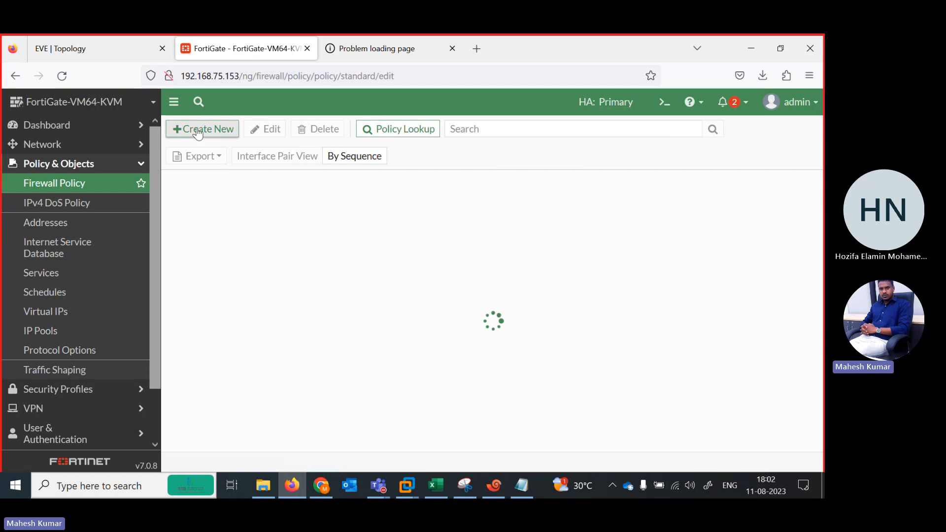
click(310, 169)
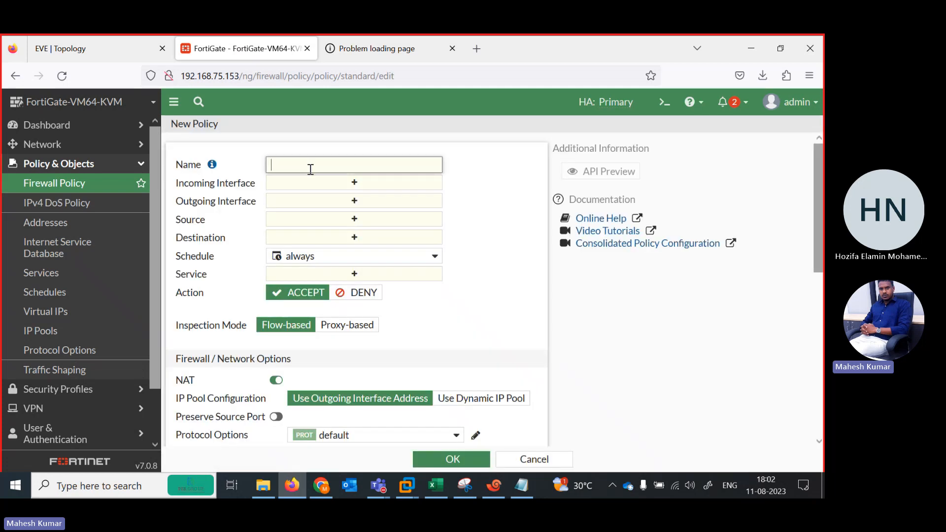
click(339, 186)
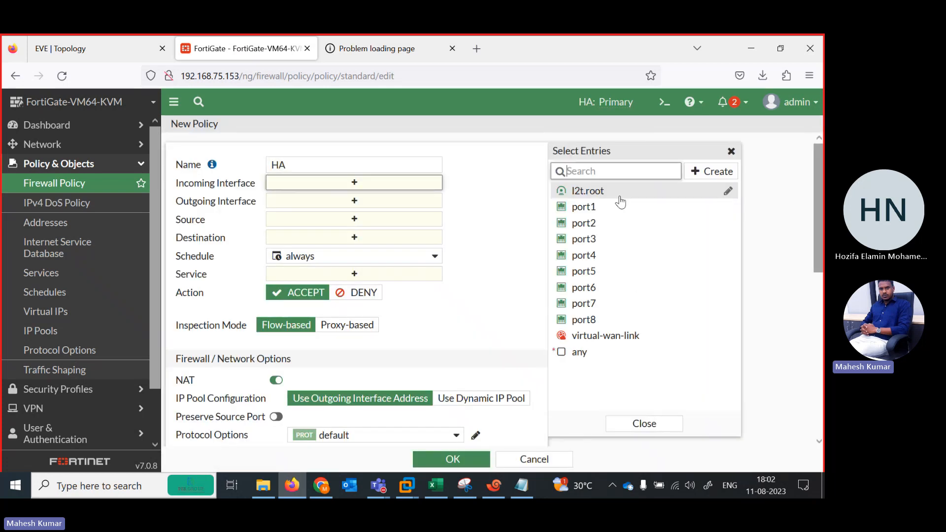
click(581, 207)
click(596, 224)
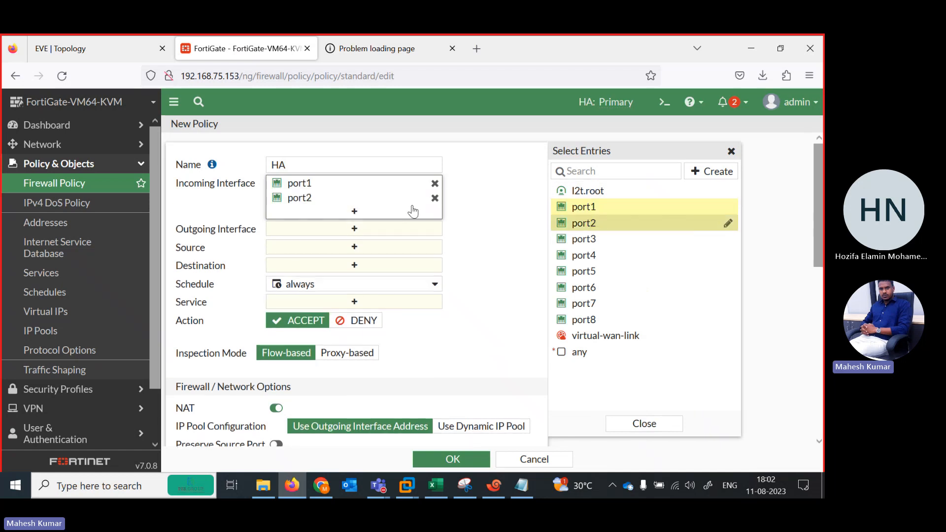
click(387, 227)
click(590, 275)
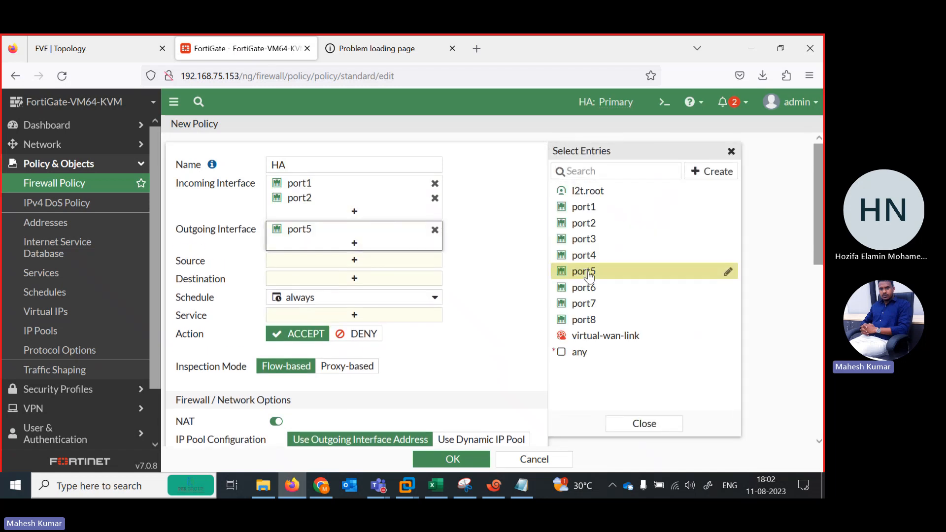
Set the HA policy's source and destination to all and its service to ALL, and save the policy.
click(381, 261)
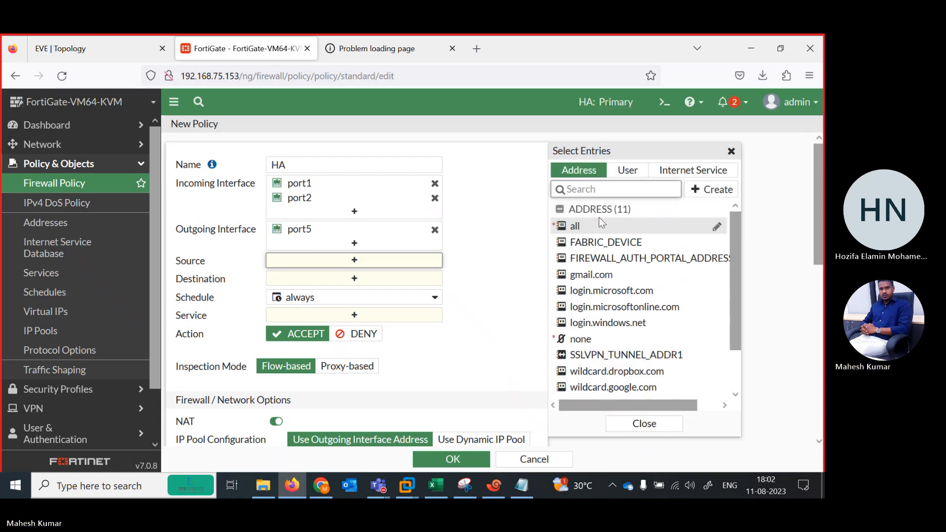
click(606, 225)
click(369, 291)
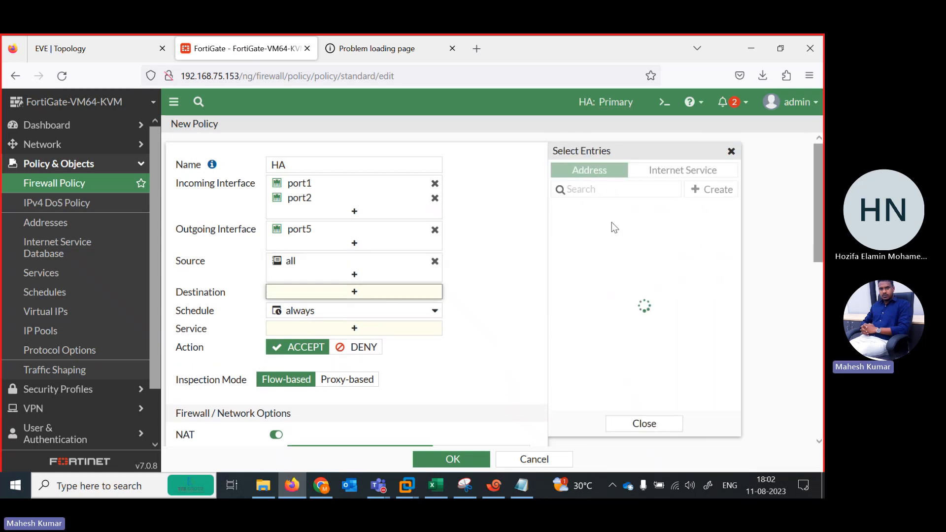
click(611, 224)
click(355, 343)
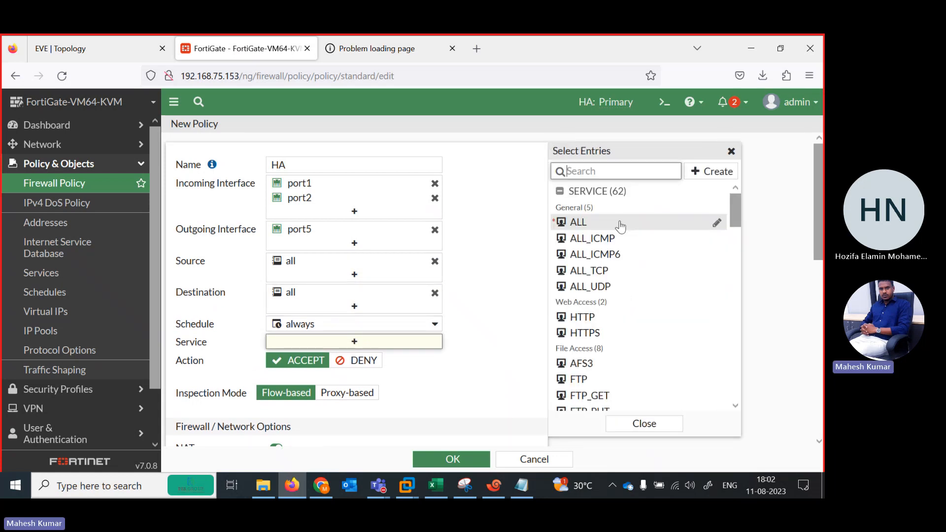
click(587, 223)
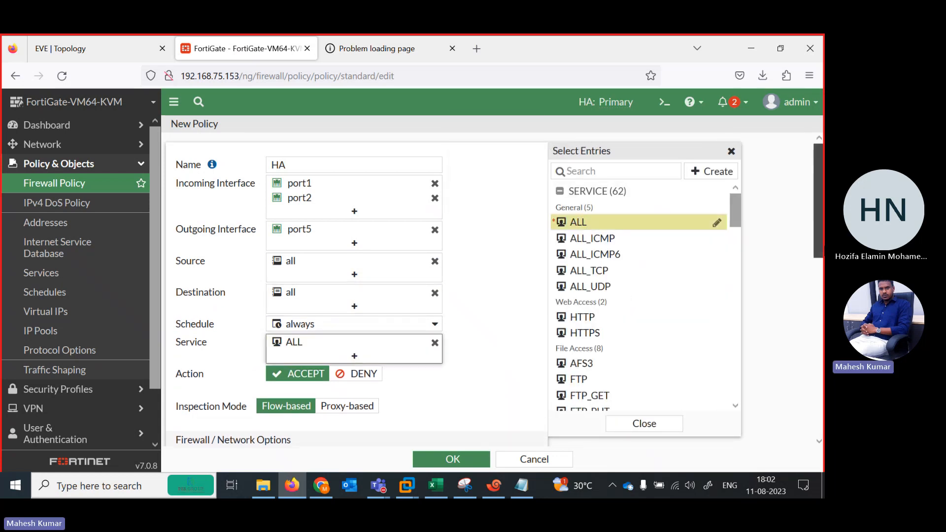
scroll(822, 219, down, 10)
click(464, 460)
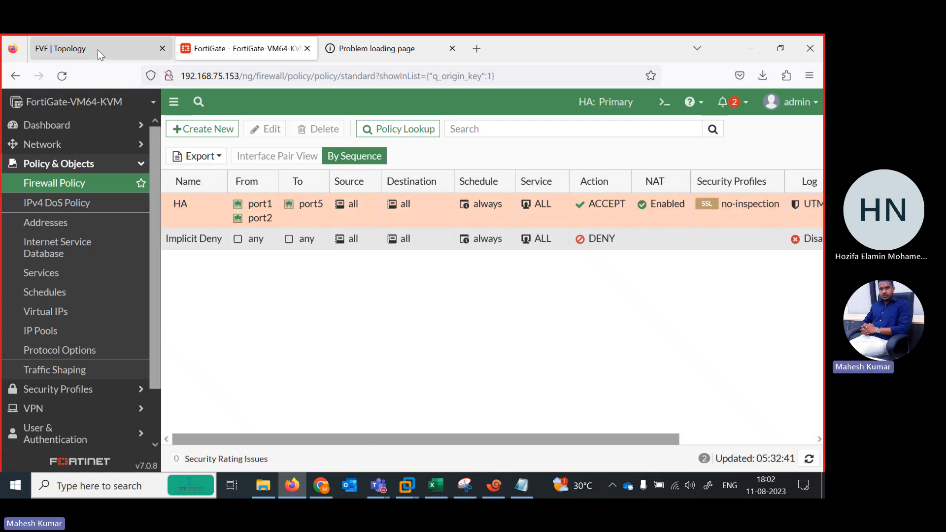
Open the HA status page and examine the priority and role of both cluster members.
click(91, 47)
click(206, 39)
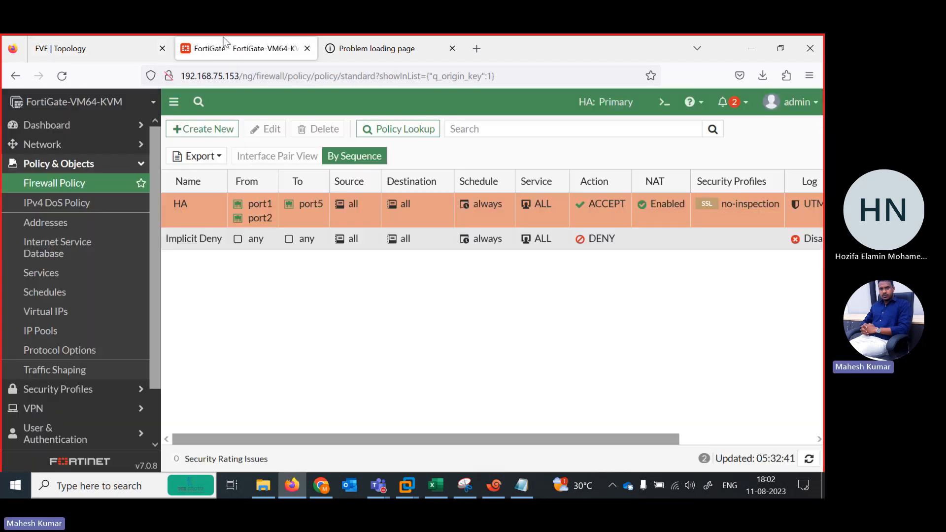
scroll(149, 412, down, 1)
scroll(150, 412, down, 1)
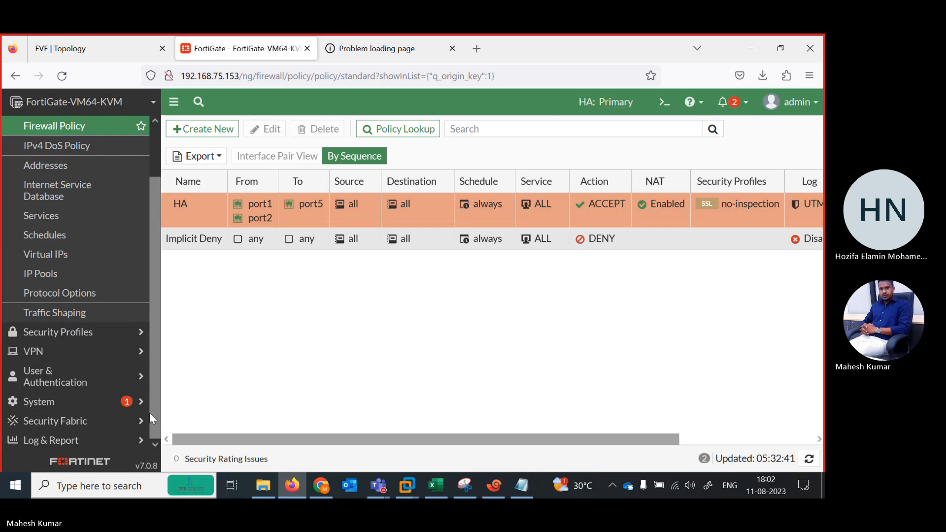
click(49, 400)
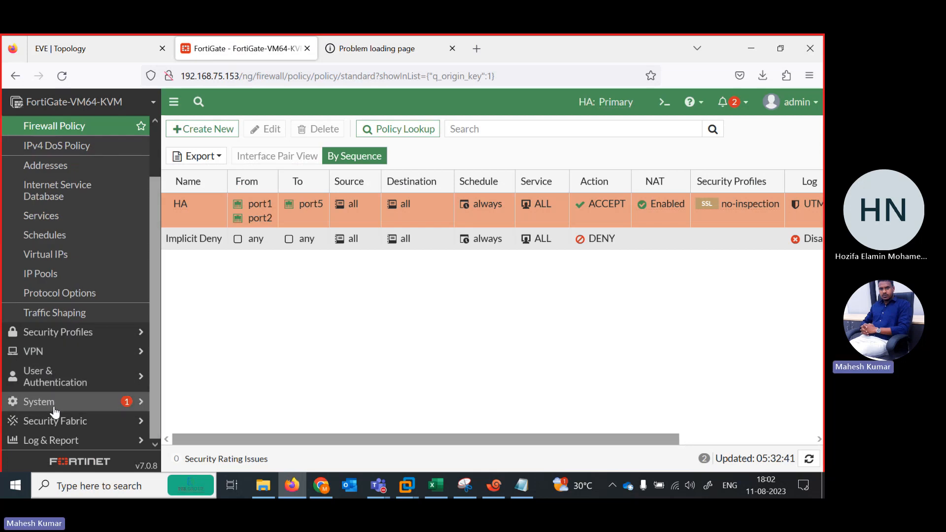
click(59, 314)
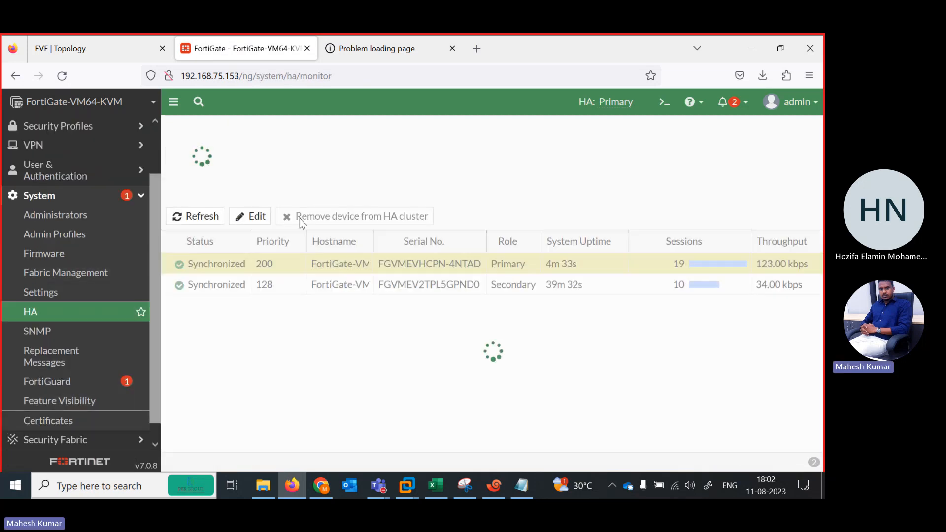
click(249, 263)
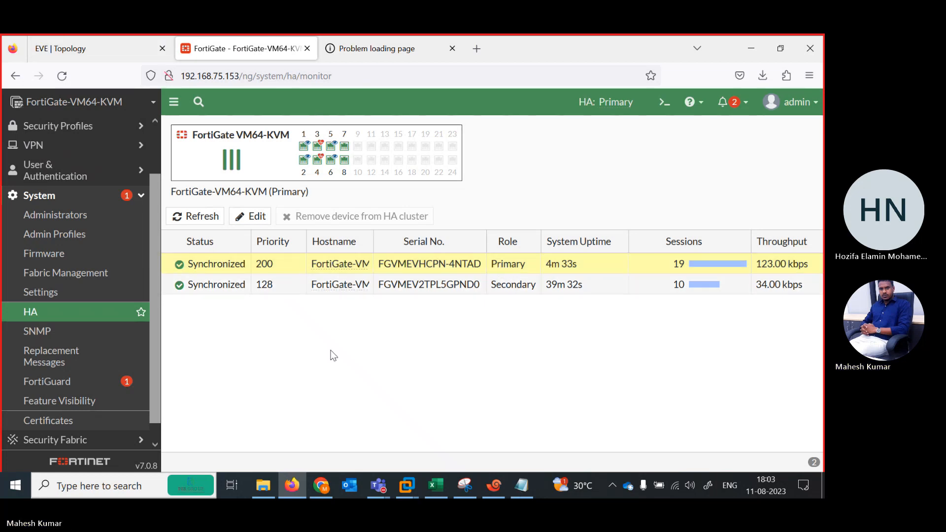
Switch to Xshell, check R1's running ping, and bring up the command prompt in the R2 session.
click(494, 486)
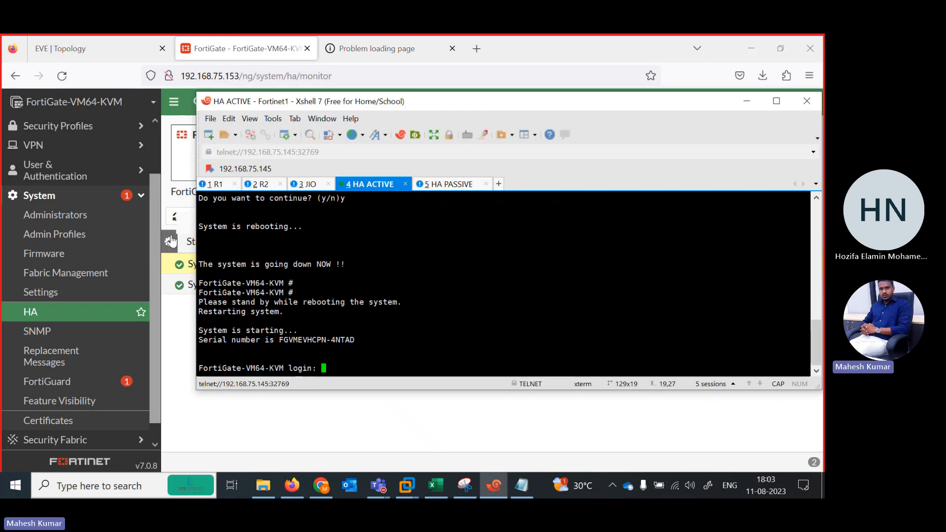
click(215, 184)
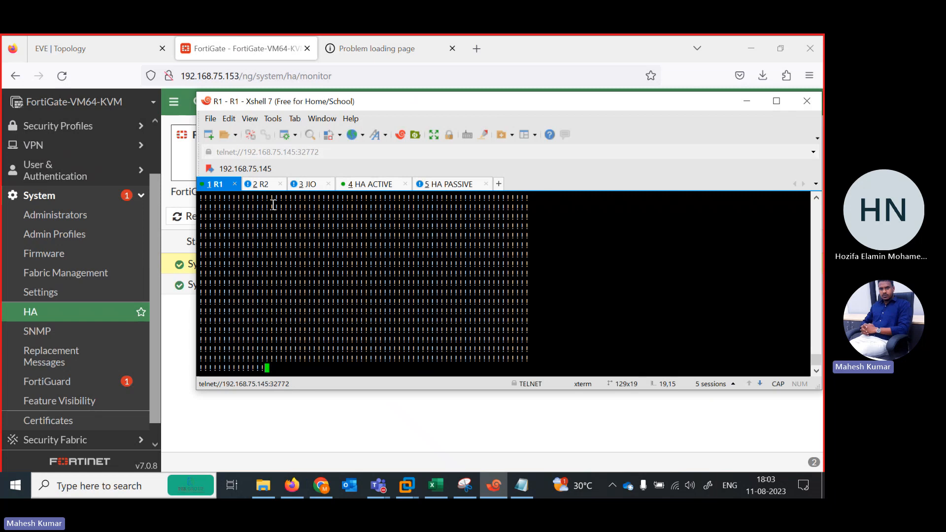
click(259, 185)
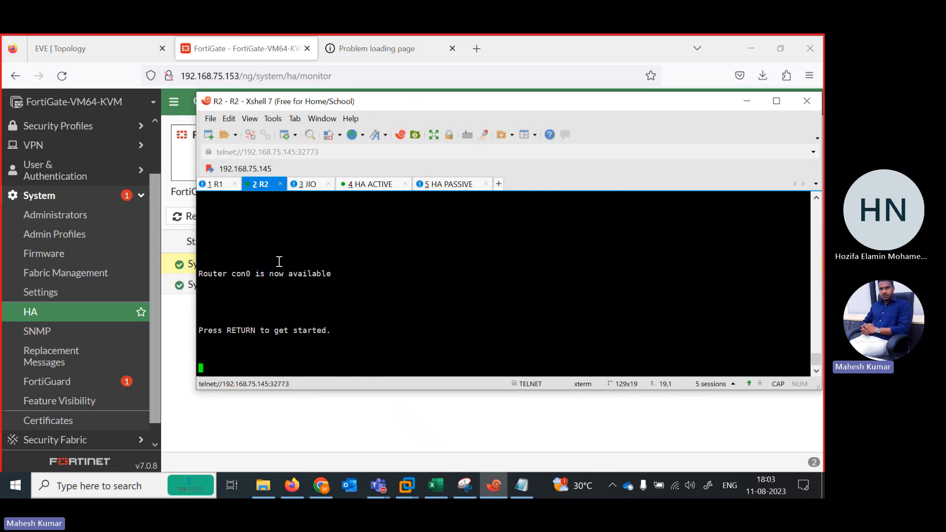
key(Return)
key(Return)
key(Return)
key(Return)
key(Return)
key(Return)
key(Return)
key(Return)
key(Return)
key(Return)
key(Return)
key(Return)
key(Return)
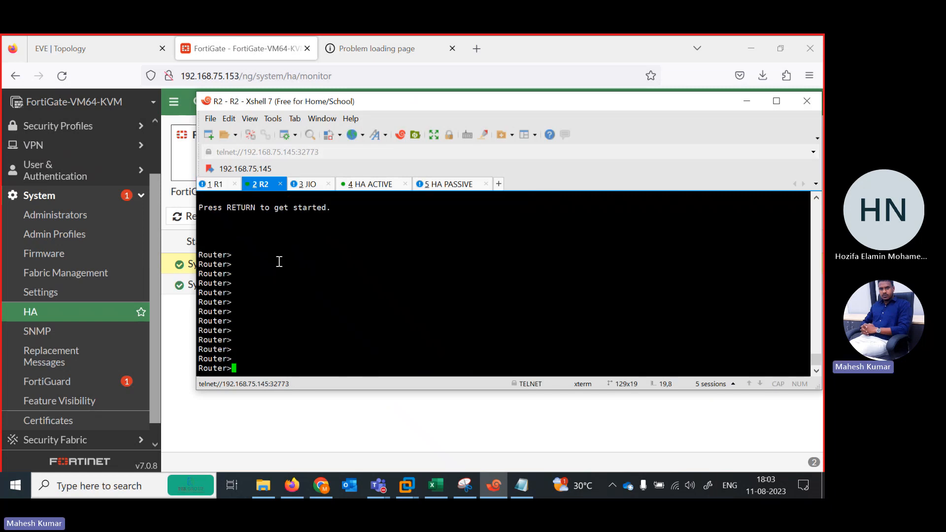
Ping 1.1.1.1 from router R2 to test its connectivity.
text(PIN)
key(Tab)
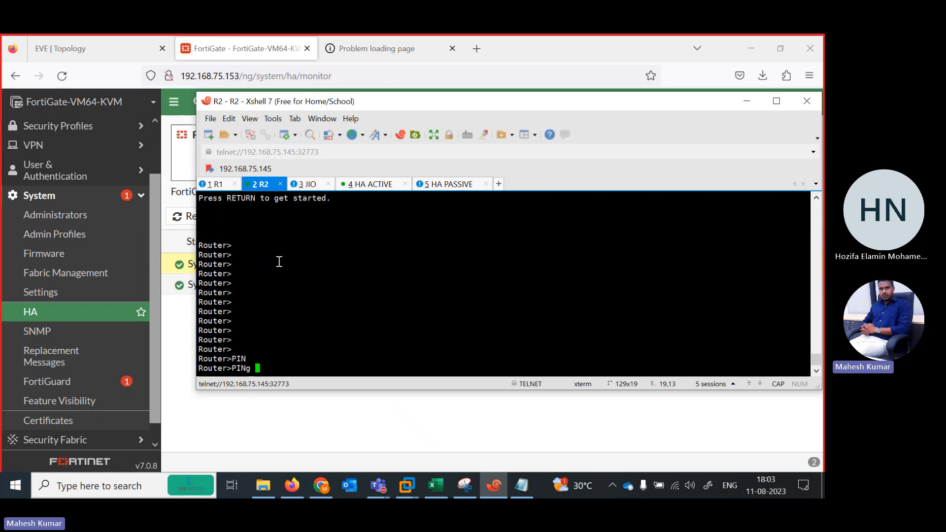
text(1.1.1.1 RE)
key(Tab)
key(BackSpace)
key(Return)
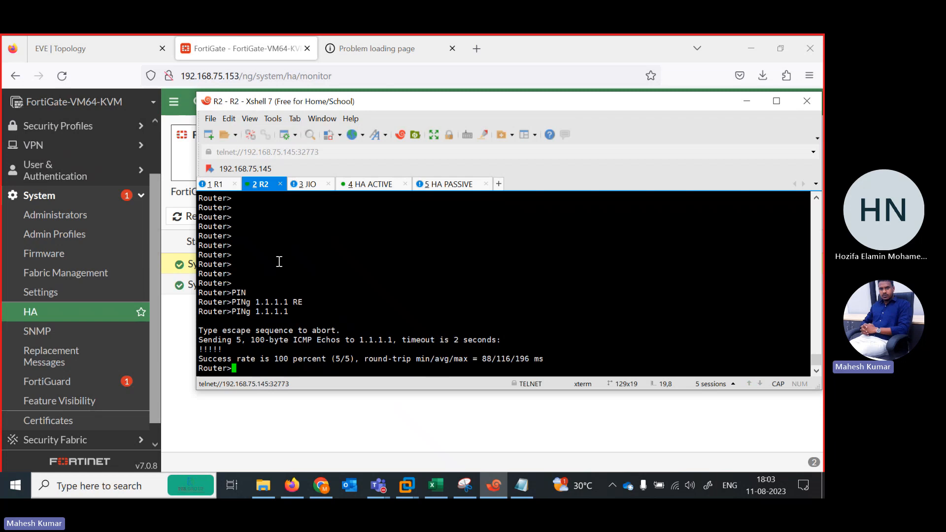
key(Up)
text(s)
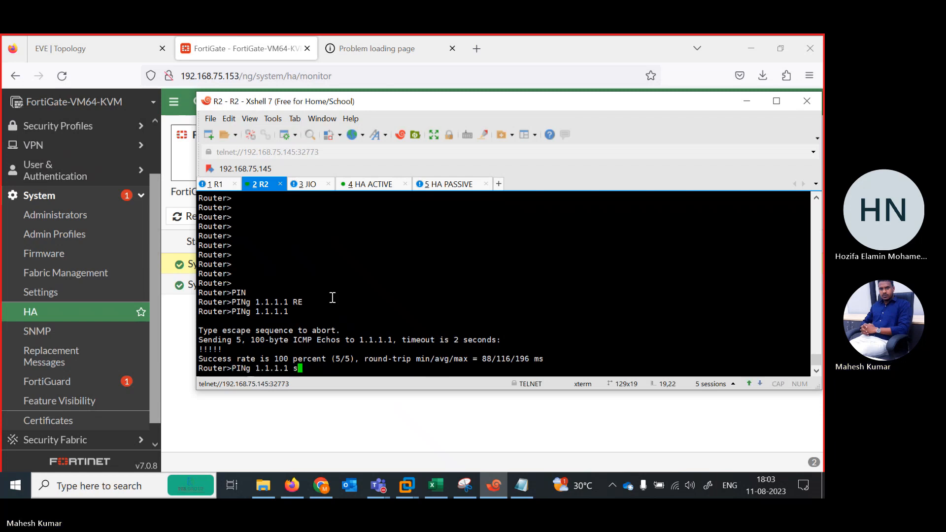
key(Tab)
text(re)
key(Tab)
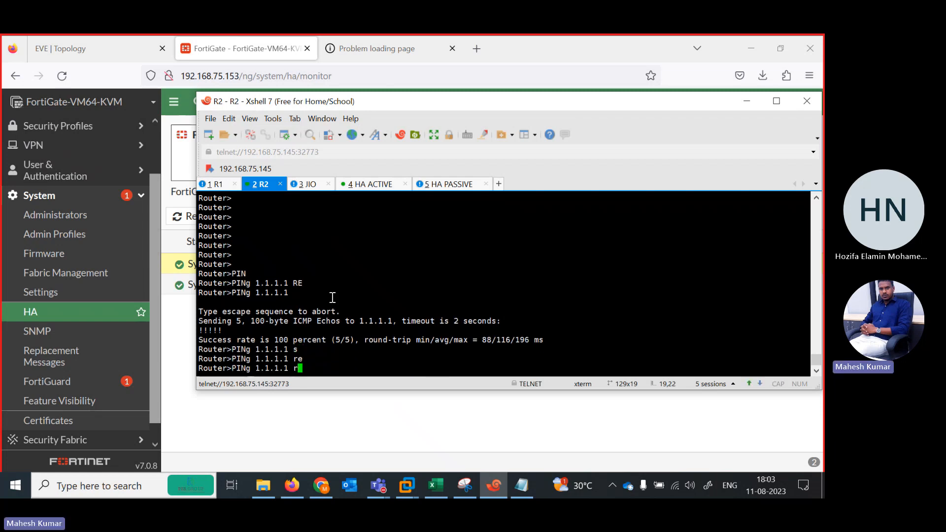
key(BackSpace)
key(BackSpace)
key(BackSpace)
key(BackSpace)
key(BackSpace)
key(BackSpace)
key(BackSpace)
key(BackSpace)
key(BackSpace)
key(BackSpace)
key(BackSpace)
key(BackSpace)
key(BackSpace)
key(BackSpace)
Examine the ping running in the R1 session in a maximized Xshell window, and minimize the window.
click(217, 184)
click(777, 101)
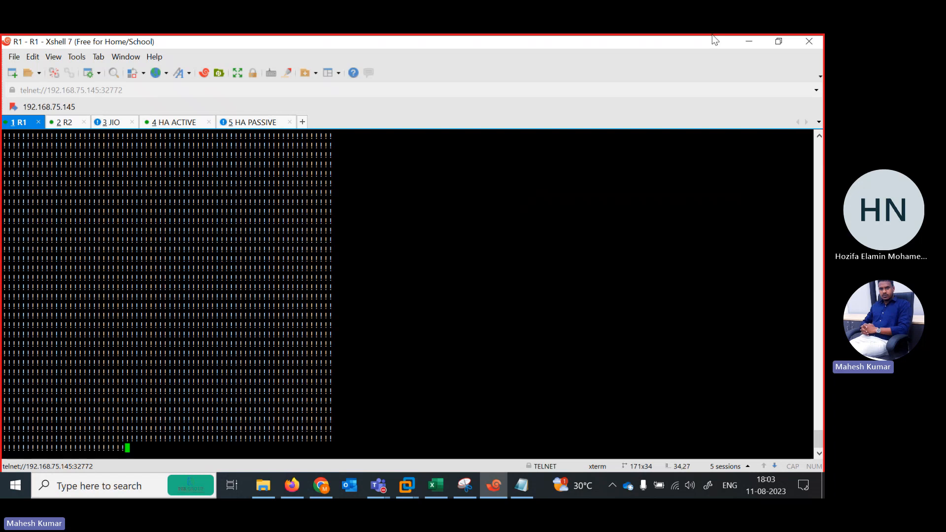
click(759, 41)
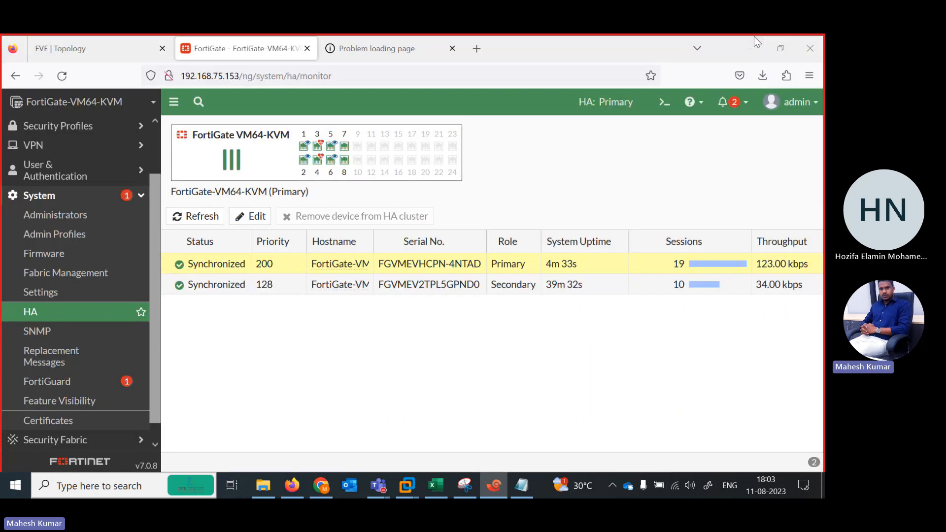
Stop the Fortinet1 node in the EVE topology to trigger the HA failover.
click(117, 49)
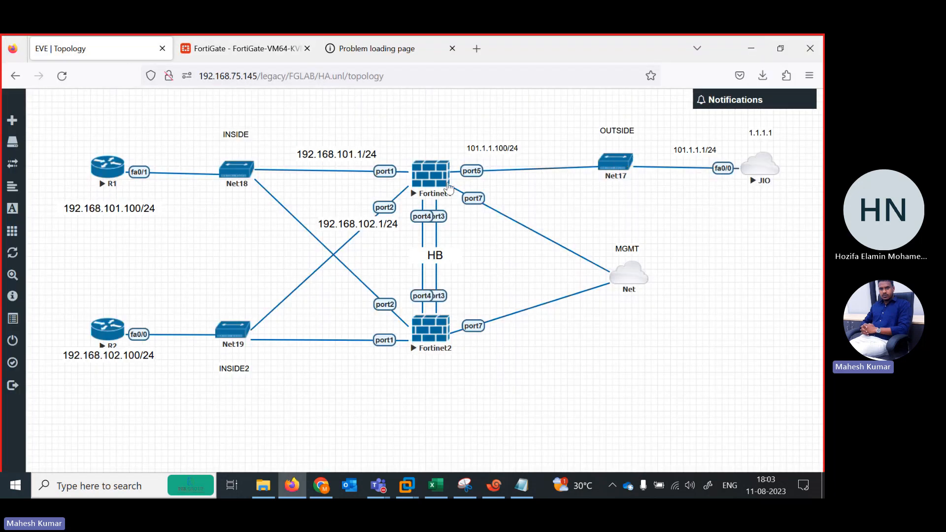
right_click(436, 178)
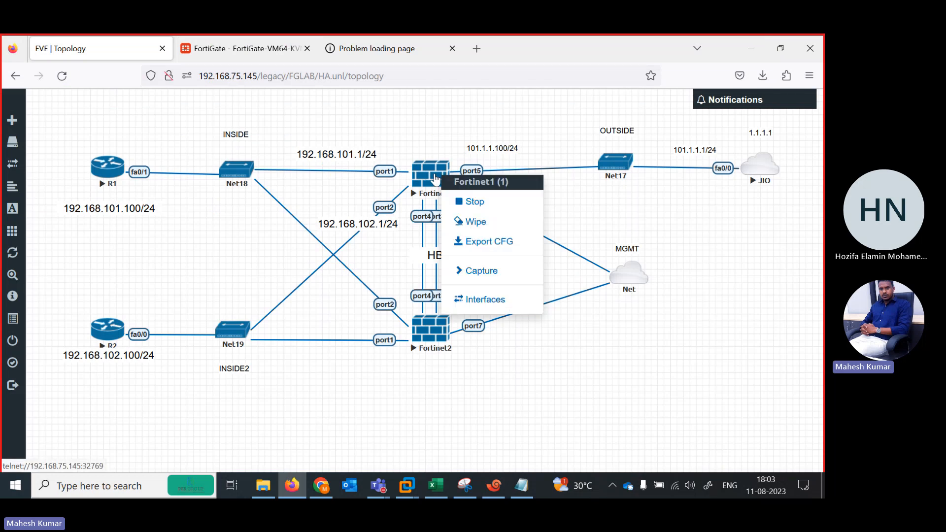
click(463, 203)
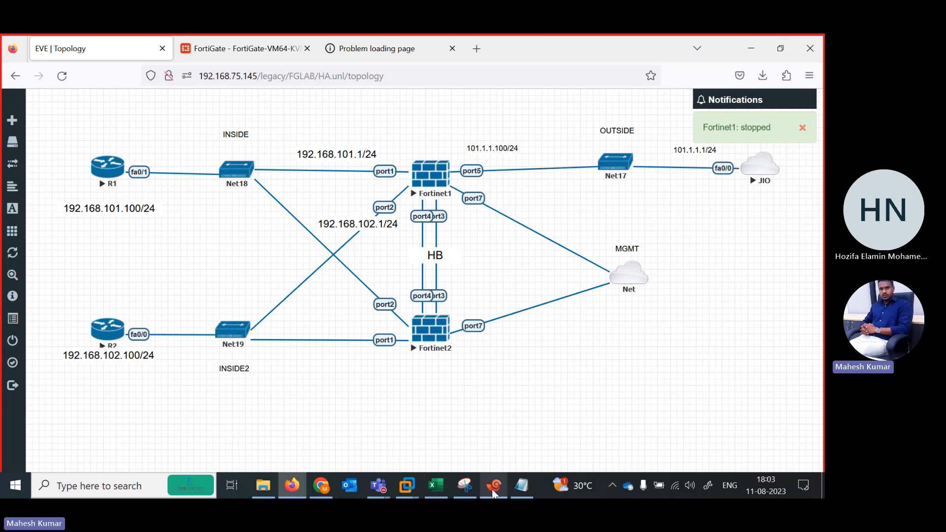
right_click(422, 183)
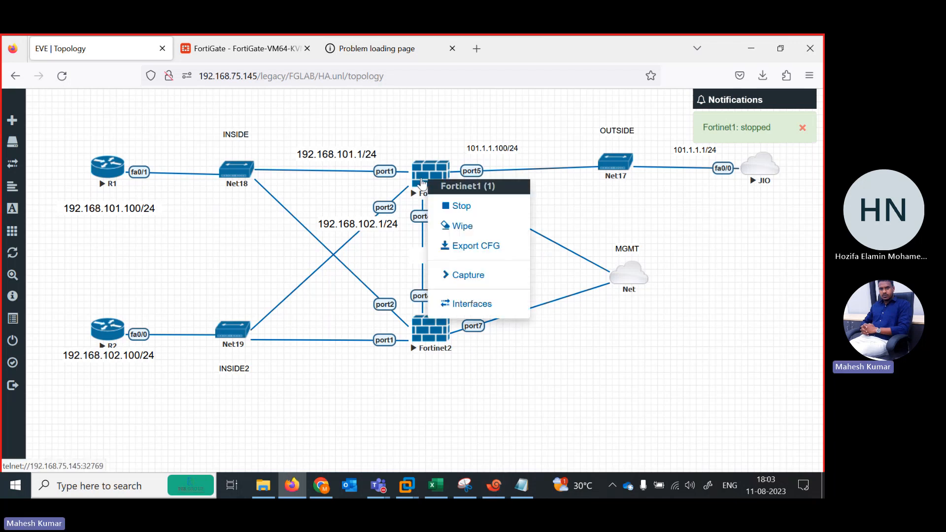
click(455, 205)
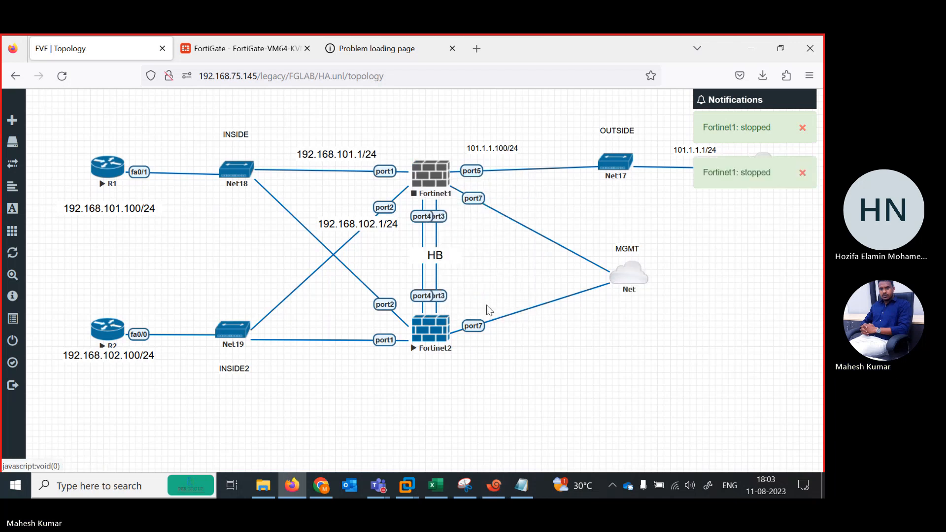
Check R1's ping in Xshell during the failover and return to the FortiGate HA status page.
click(496, 480)
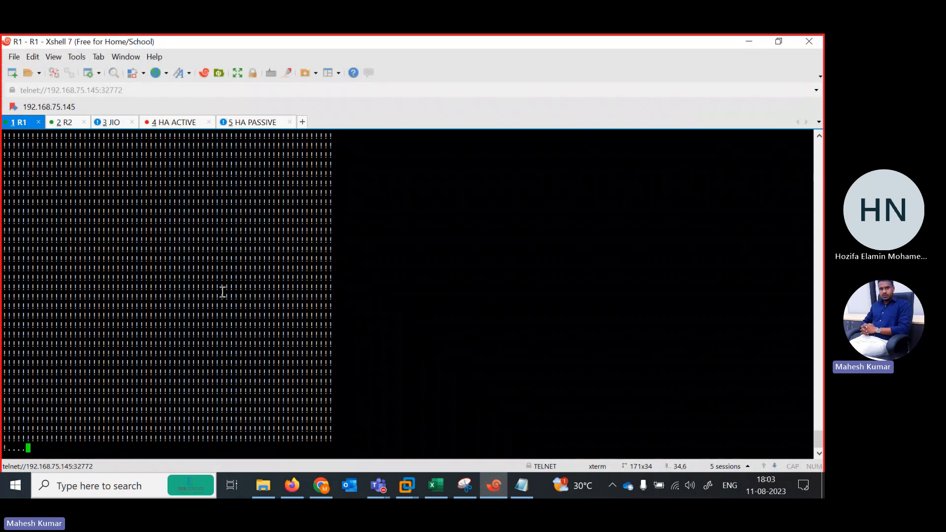
click(745, 49)
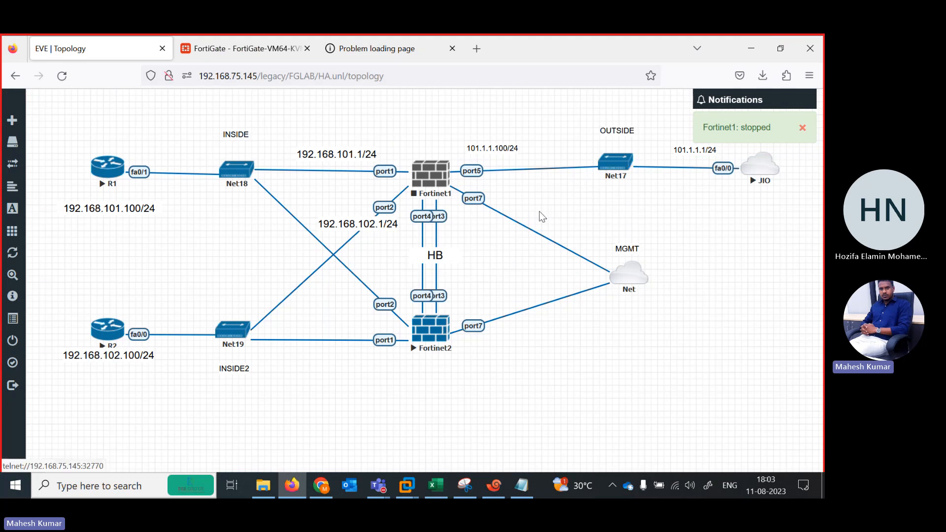
click(242, 49)
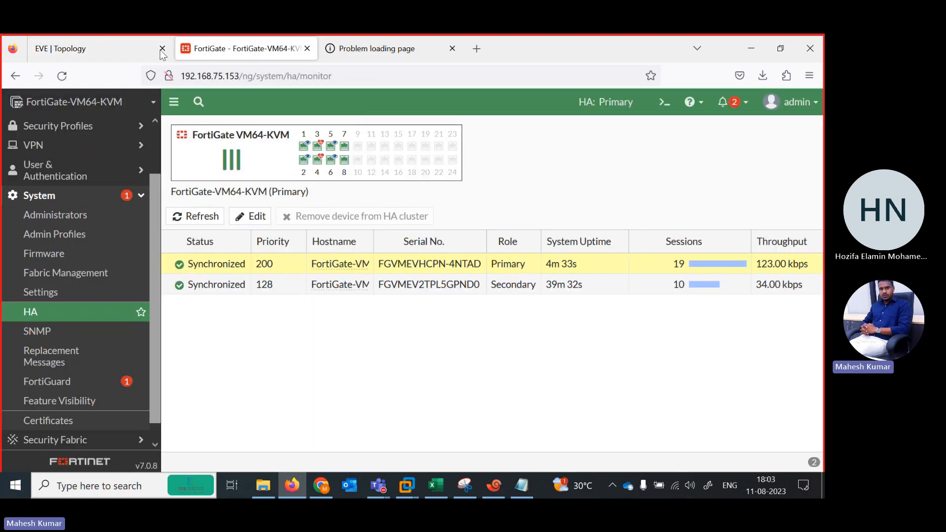
Stop the Fortinet2 node in the EVE topology and connect its port5 to the Net17 switch.
click(161, 53)
right_click(430, 174)
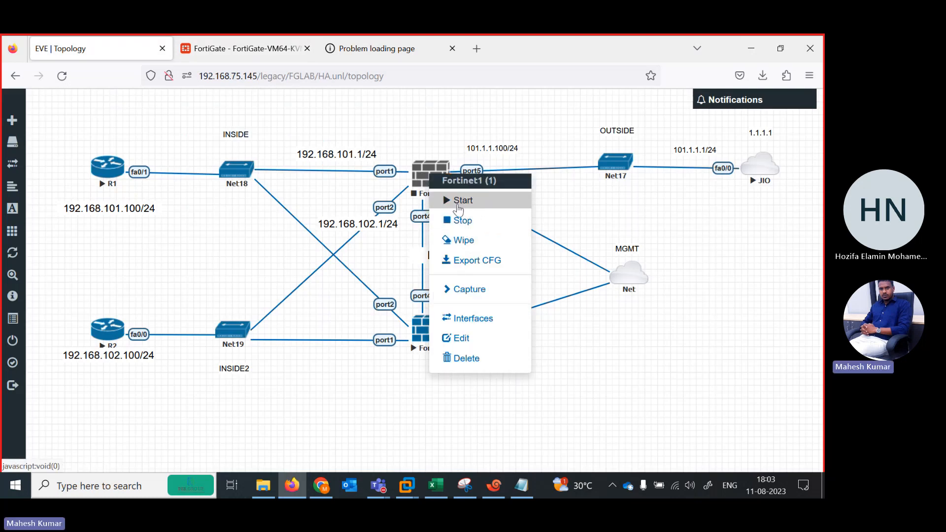
click(380, 407)
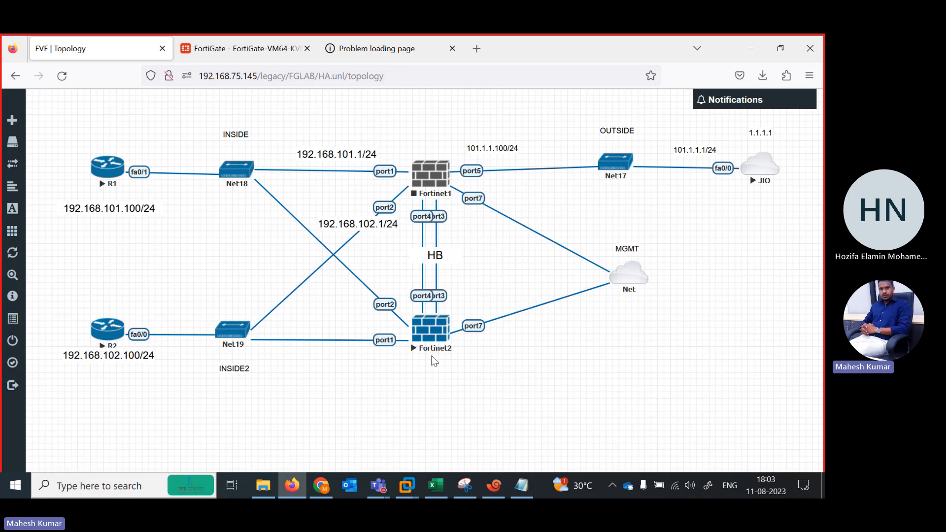
right_click(427, 339)
click(474, 358)
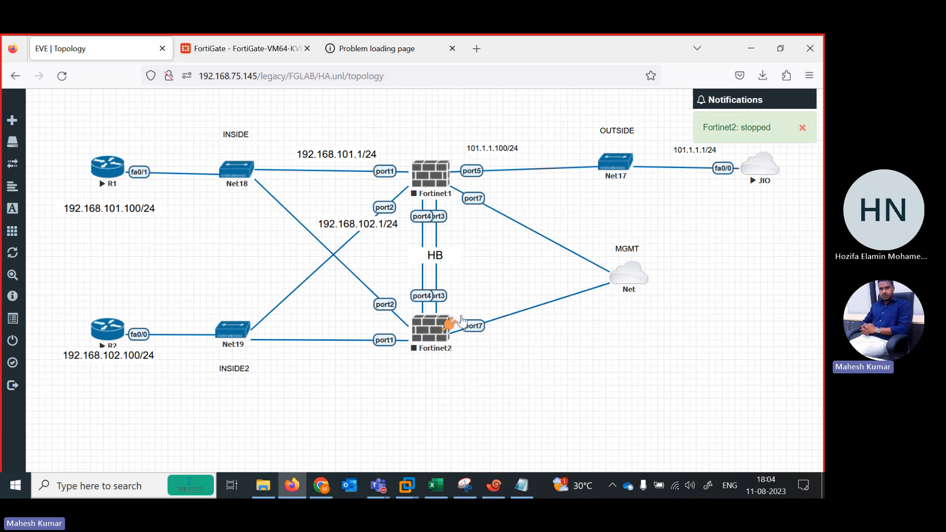
drag(450, 325, 607, 164)
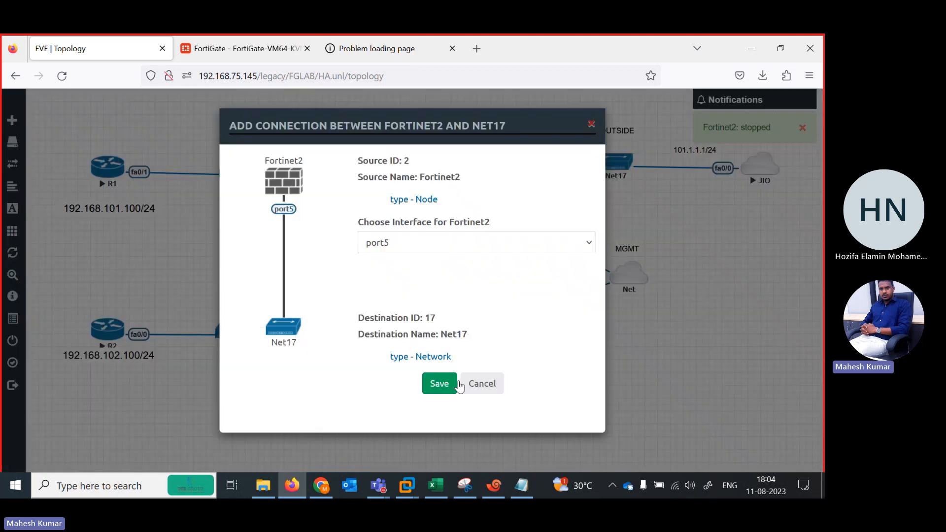
click(432, 390)
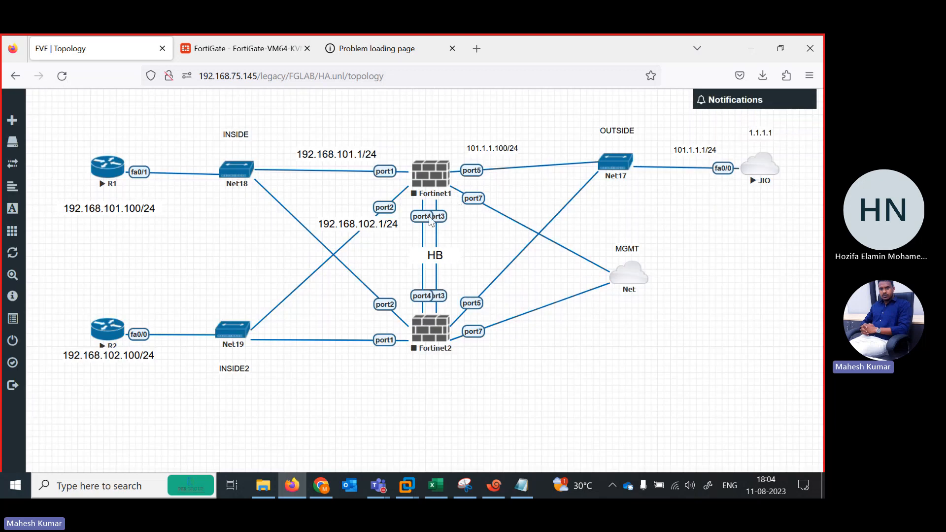
Start the Fortinet1 and Fortinet2 firewall nodes in the topology.
right_click(431, 182)
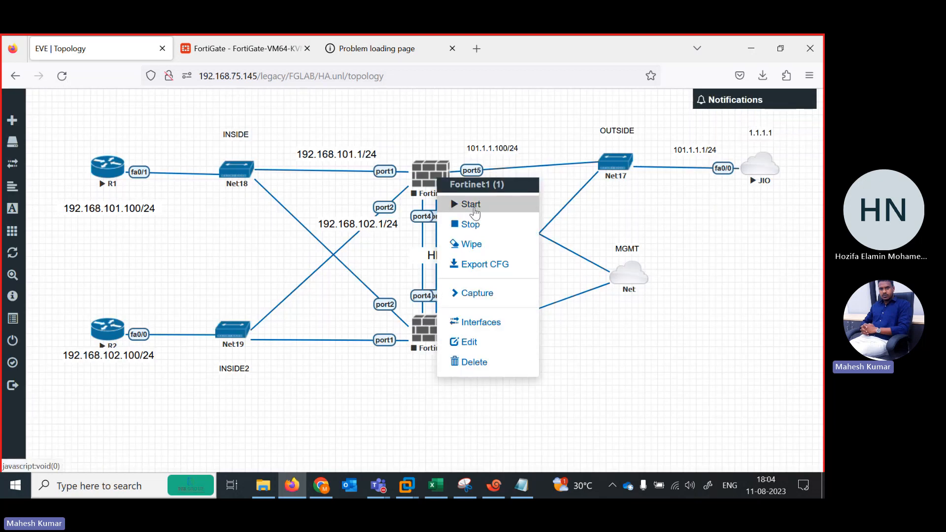
click(470, 204)
right_click(425, 339)
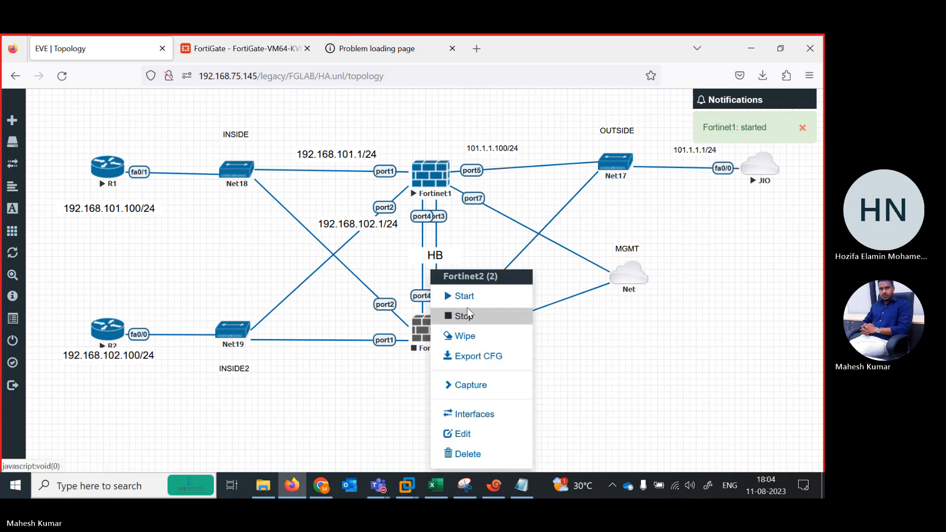
click(456, 296)
Stop the Fortinet1 node in the EVE topology, checking R1's ping in Xshell before and after.
click(494, 485)
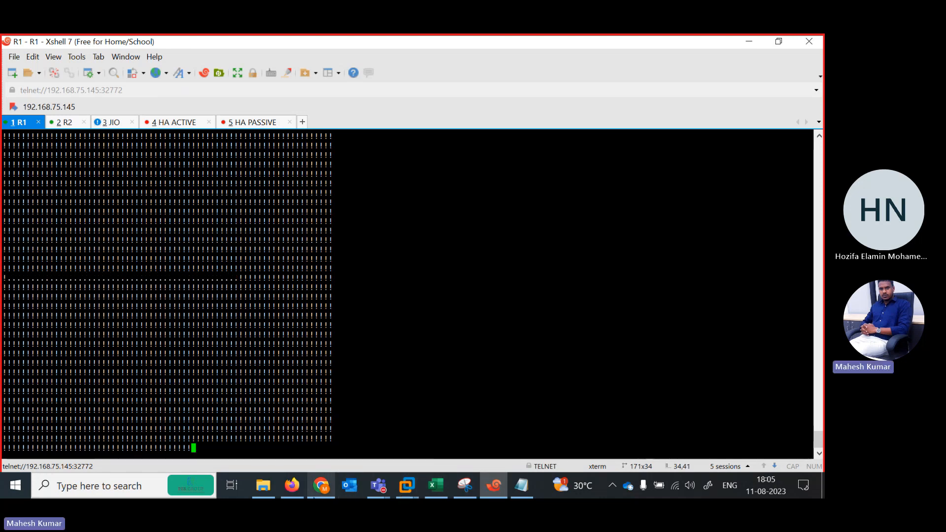
click(291, 486)
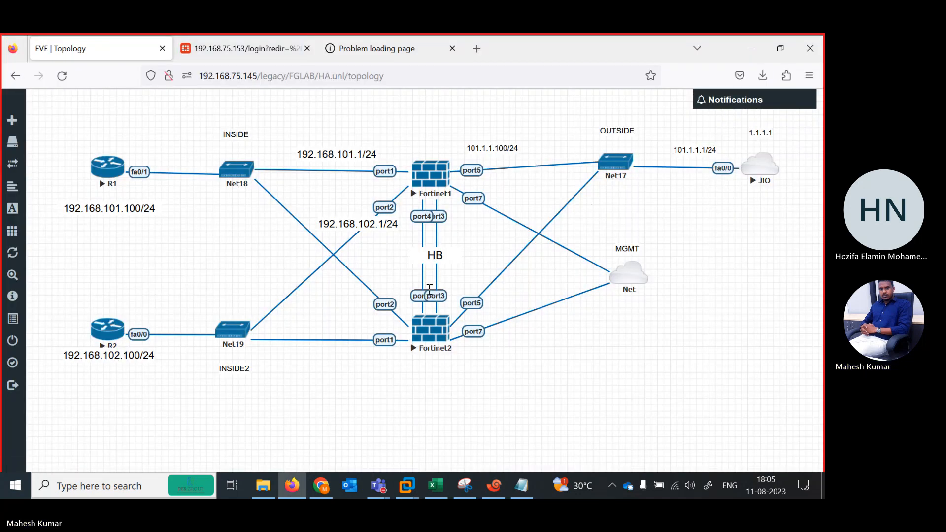
right_click(438, 184)
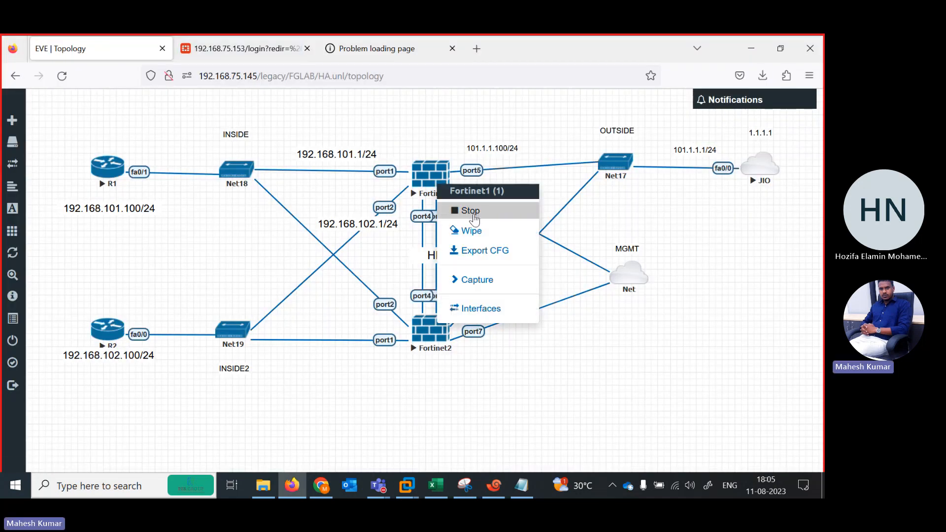
click(446, 378)
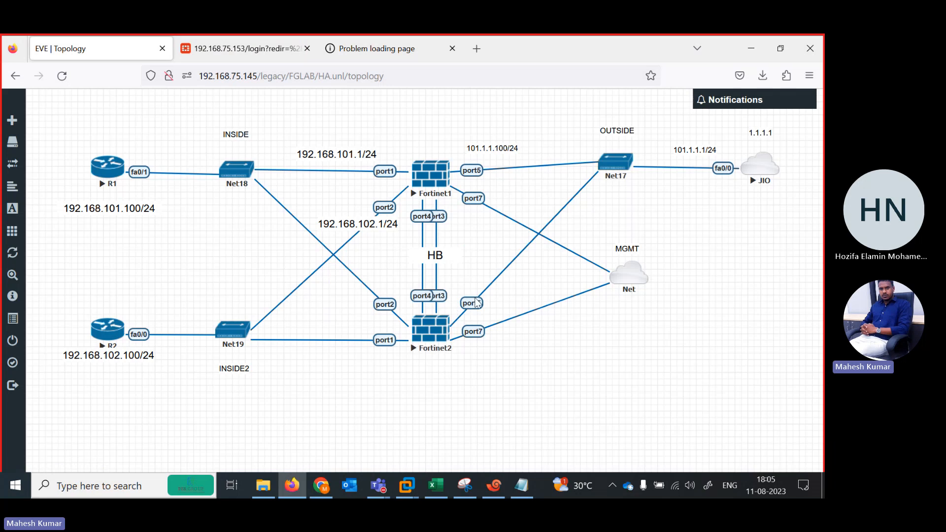
right_click(432, 192)
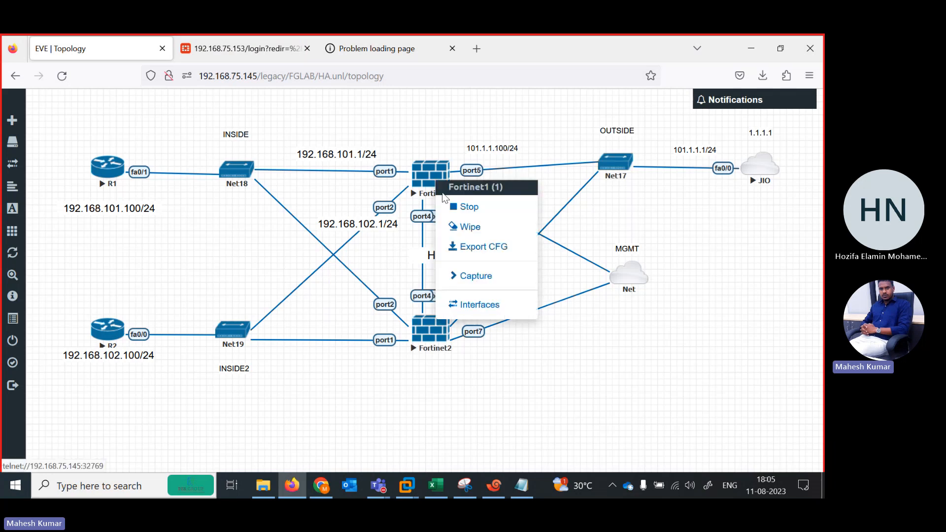
click(469, 207)
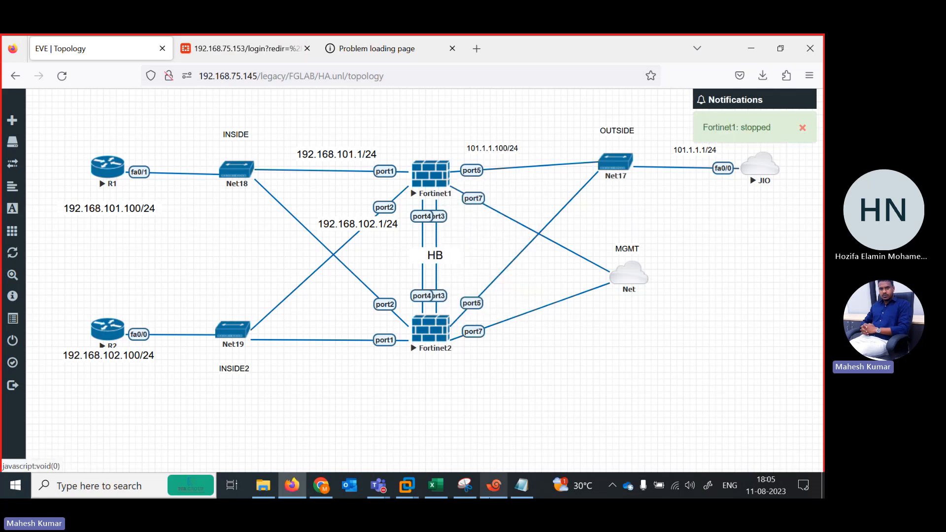
click(492, 492)
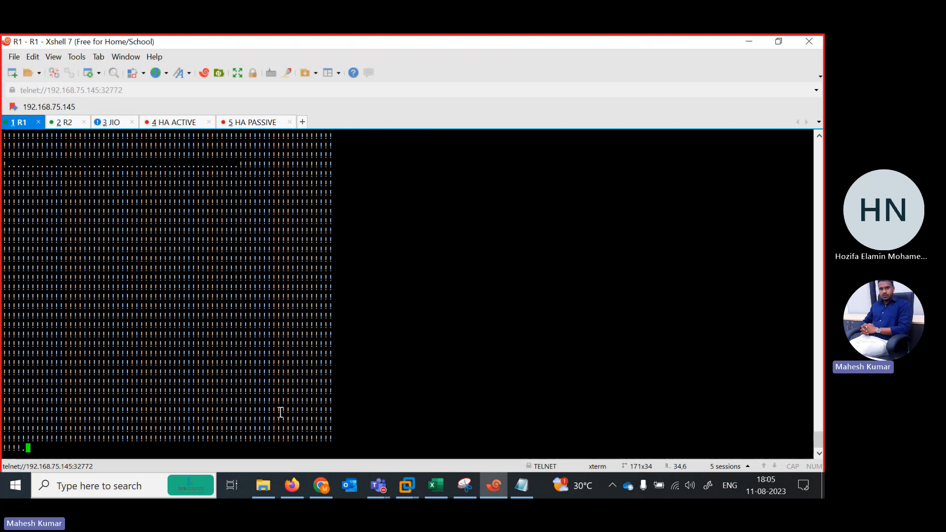
click(748, 44)
Move the MGMT Net cloud lower in the topology and nudge Net17, the JIO node and the 101.1.1.1/24 label slightly.
mouse_move(635, 281)
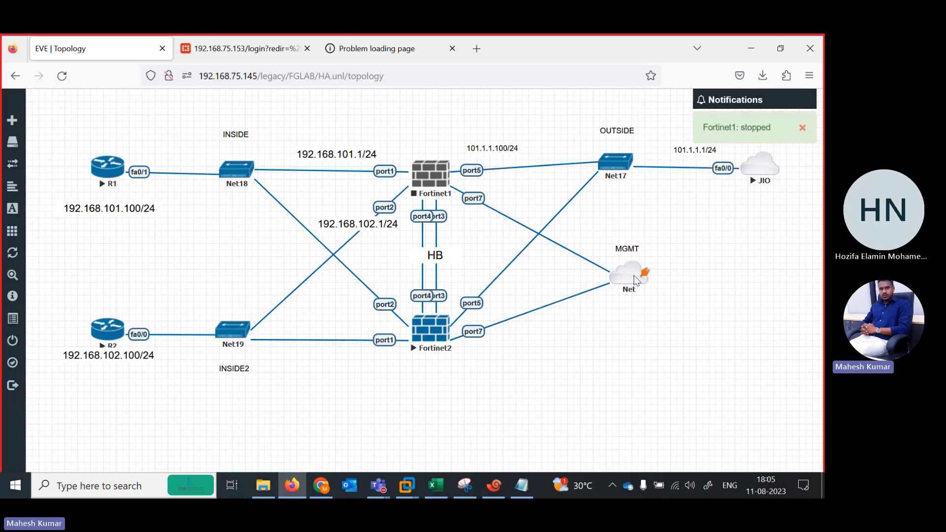
drag(635, 281, 652, 323)
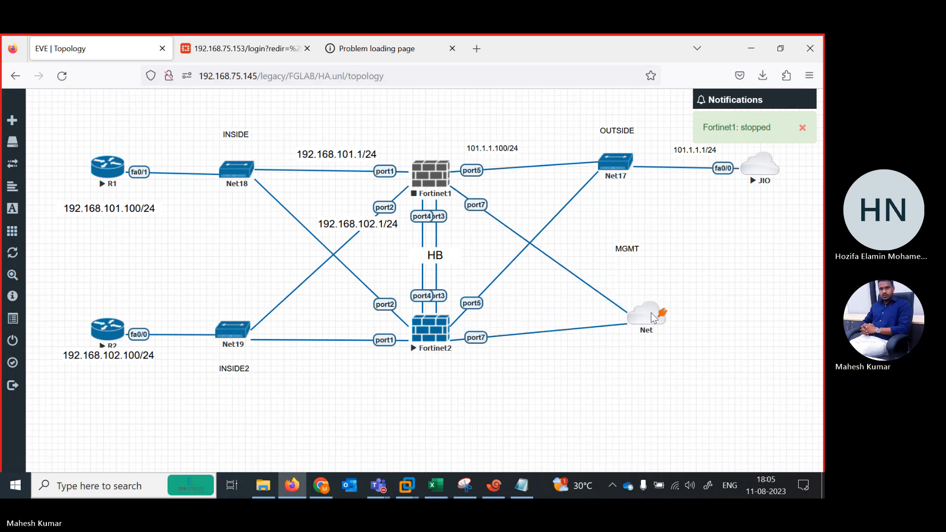
drag(606, 170, 607, 175)
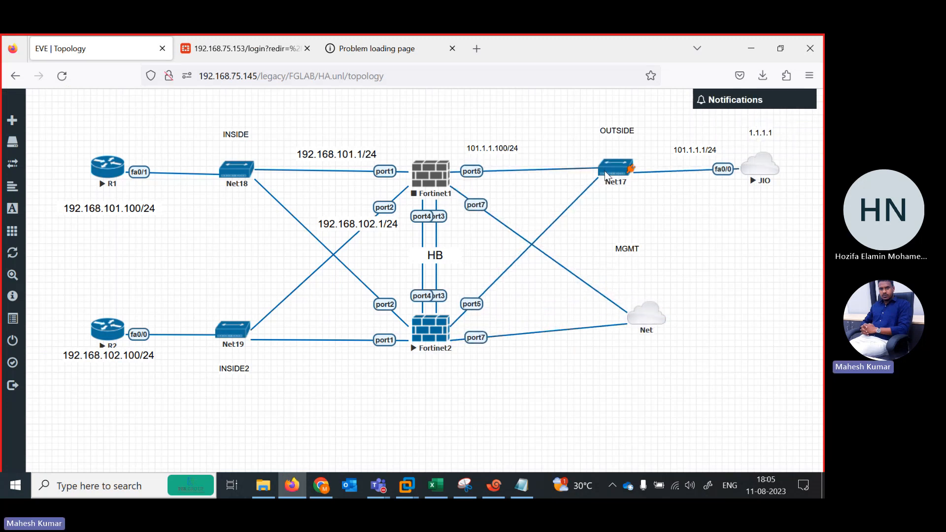
drag(760, 166, 763, 163)
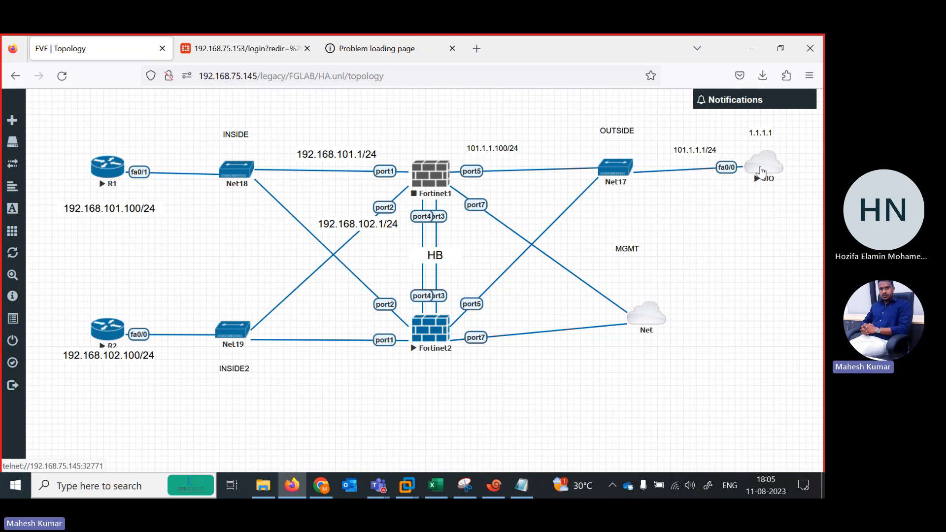
drag(686, 148, 687, 152)
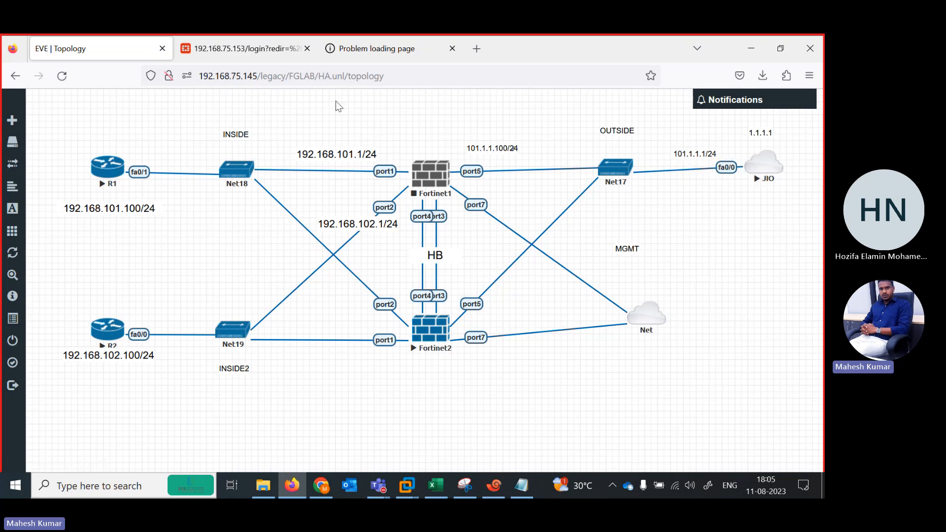
Check the FortiGate web page at 192.168.75.153 and R1's ping in Xshell during the failover.
click(255, 39)
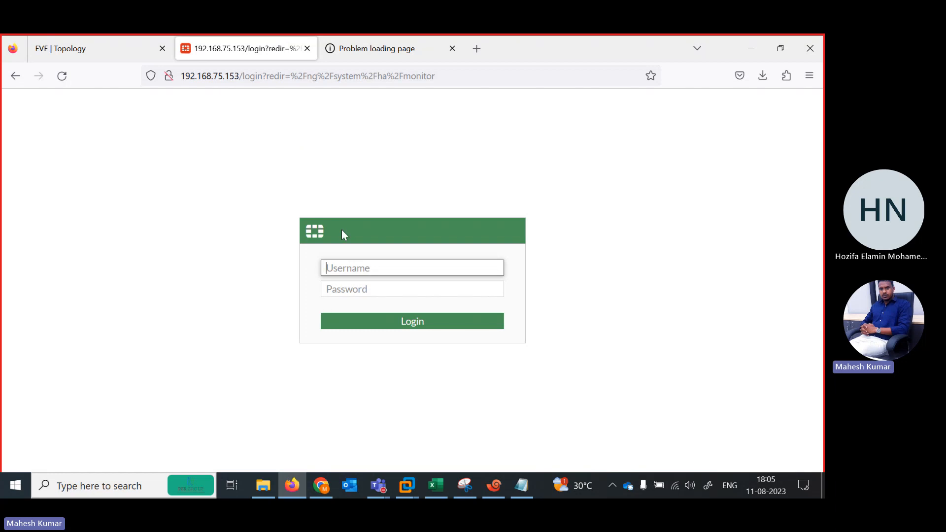
click(494, 489)
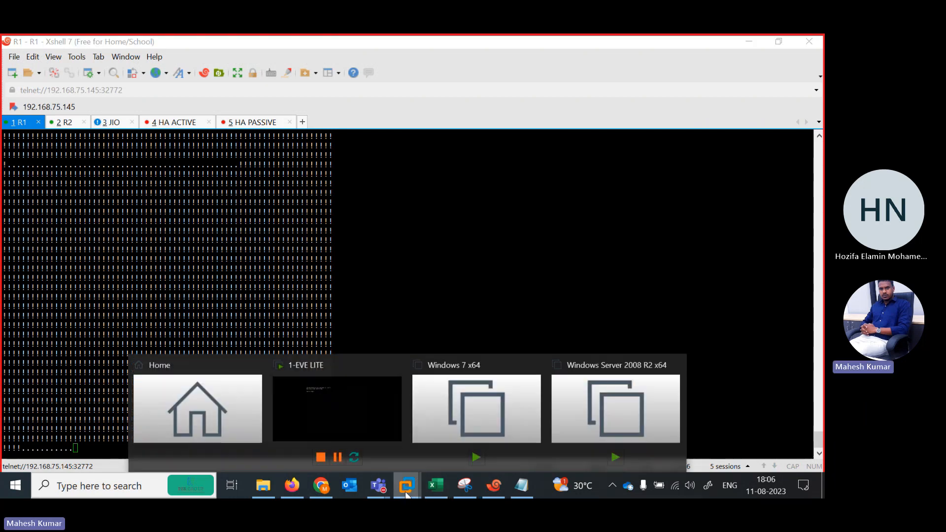
click(291, 488)
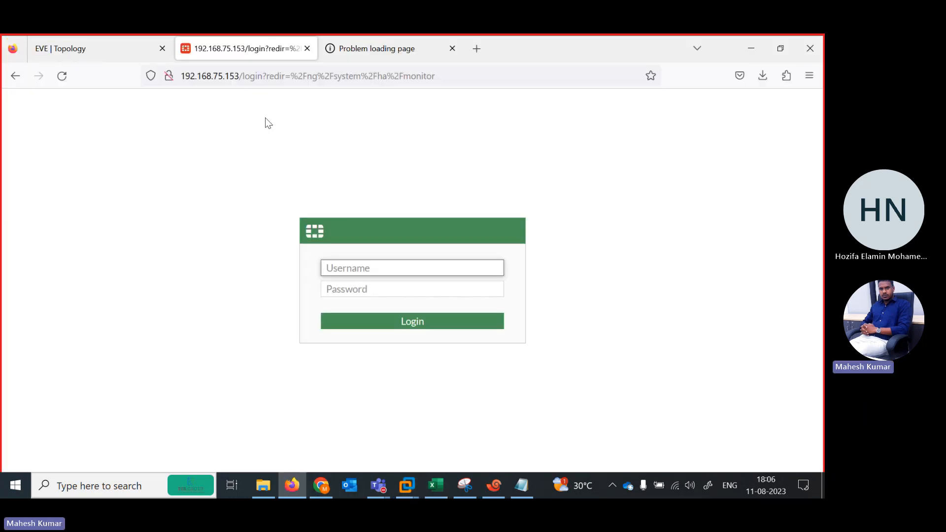
Return to the EVE topology and start the Fortinet1 node again.
click(91, 45)
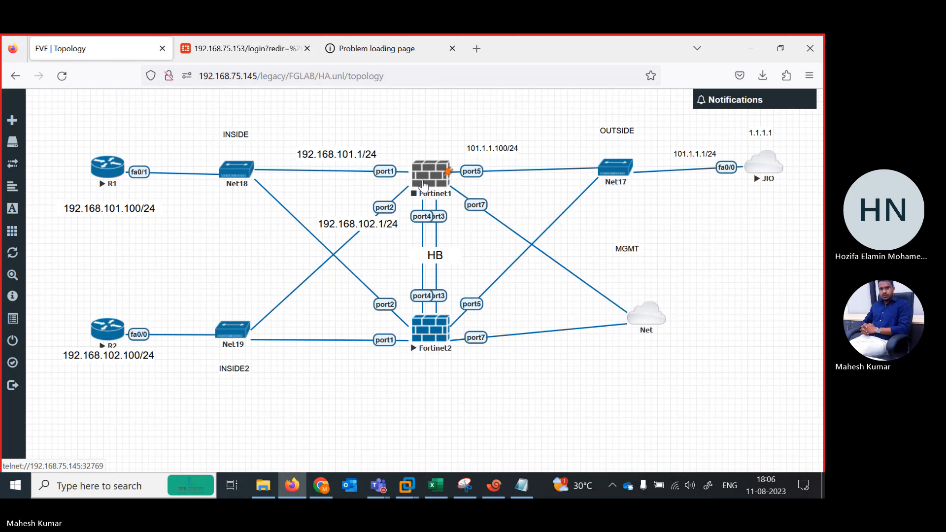
right_click(429, 182)
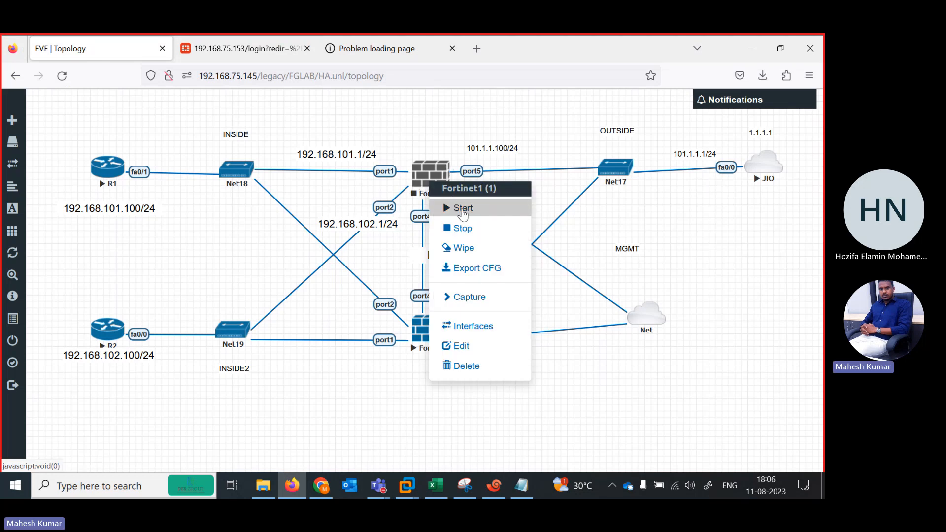
click(462, 208)
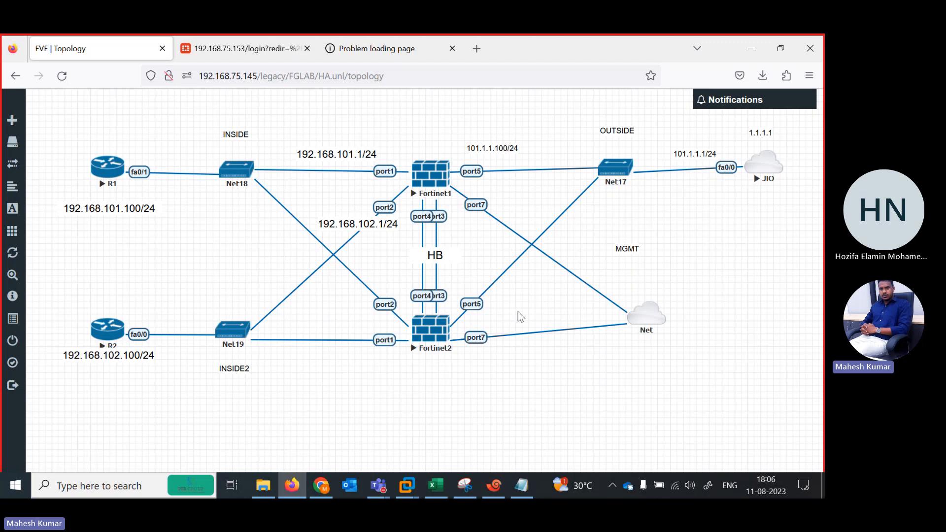
Shift the MGMT Net cloud, the Net17 switch and the OUTSIDE label slightly in the topology.
drag(654, 314, 667, 317)
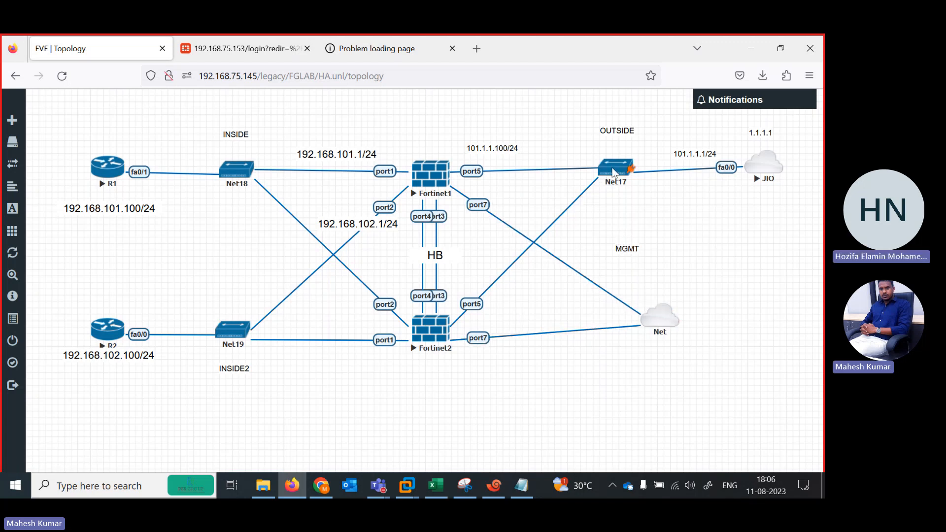
drag(615, 173, 610, 172)
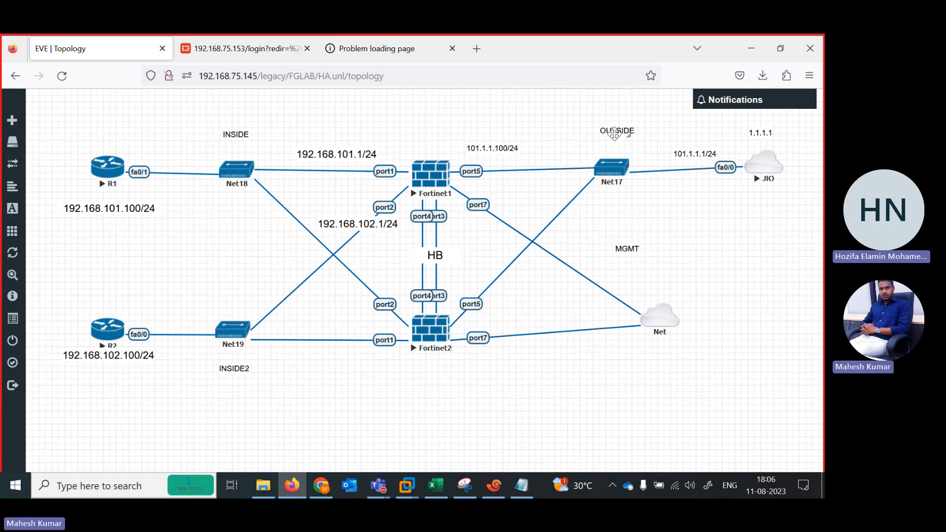
drag(615, 133, 606, 143)
Log in to the FortiGate at 192.168.75.153 as admin with the account password, and decline saving the login in the browser.
click(225, 36)
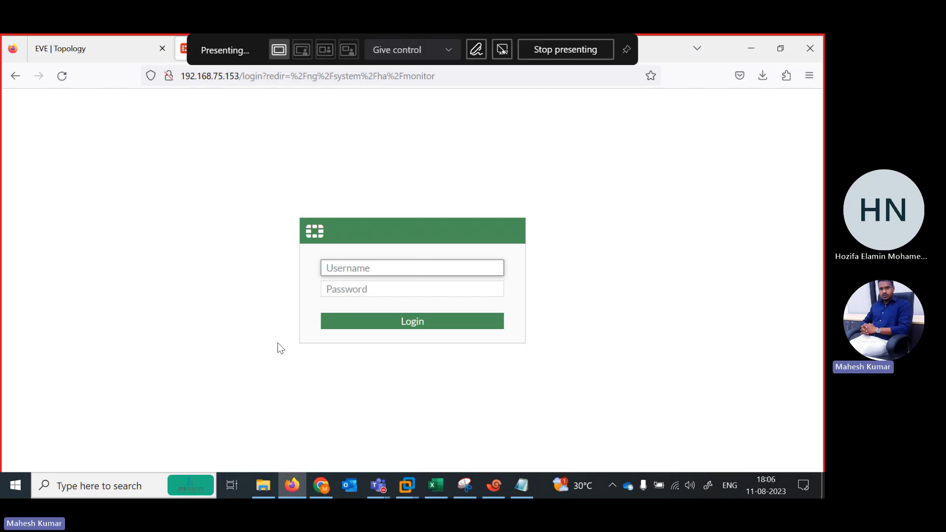
text(admin)
key(Tab)
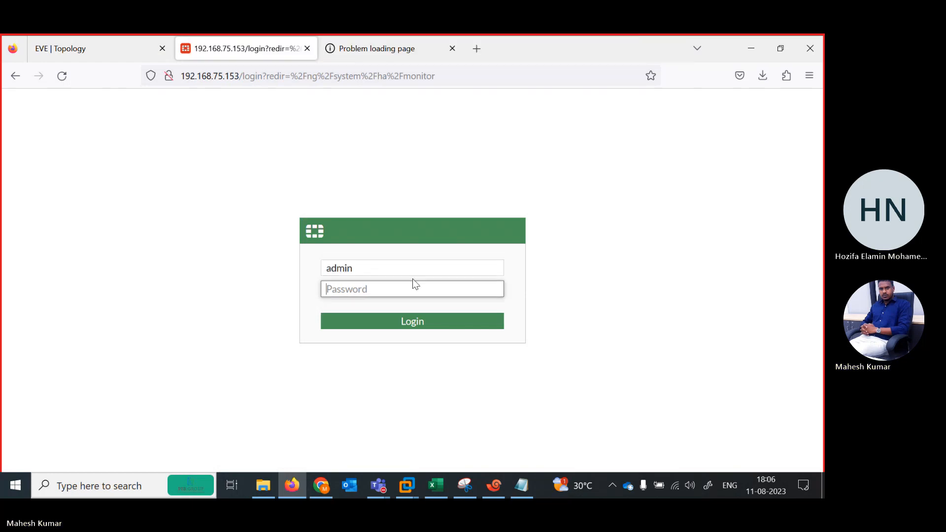
text(12345)
key(Return)
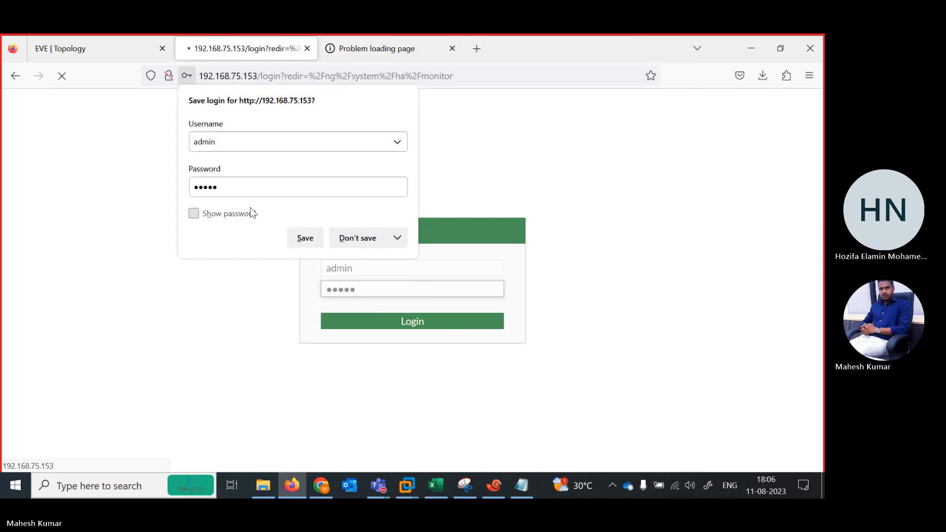
click(358, 240)
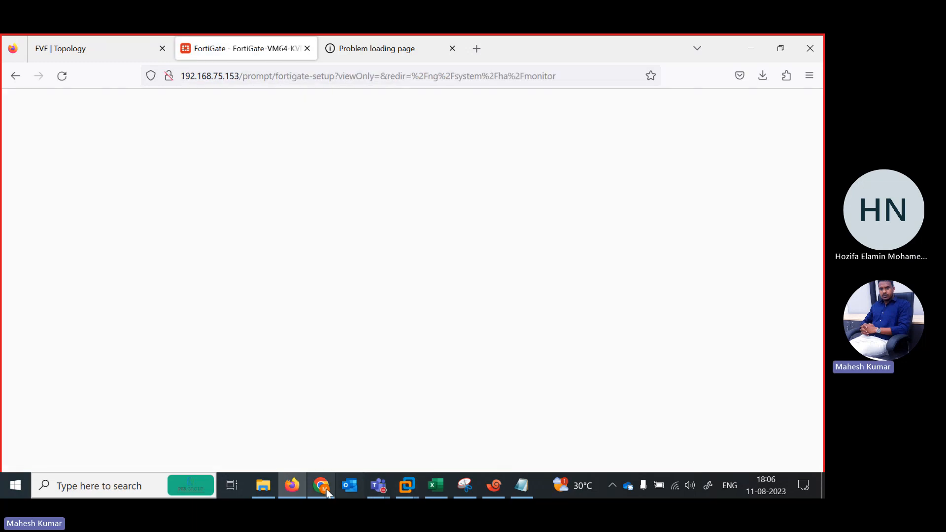
Check R1's ping and the HA ACTIVE and HA PASSIVE sessions in Xshell, and return to the FortiGate page.
click(493, 486)
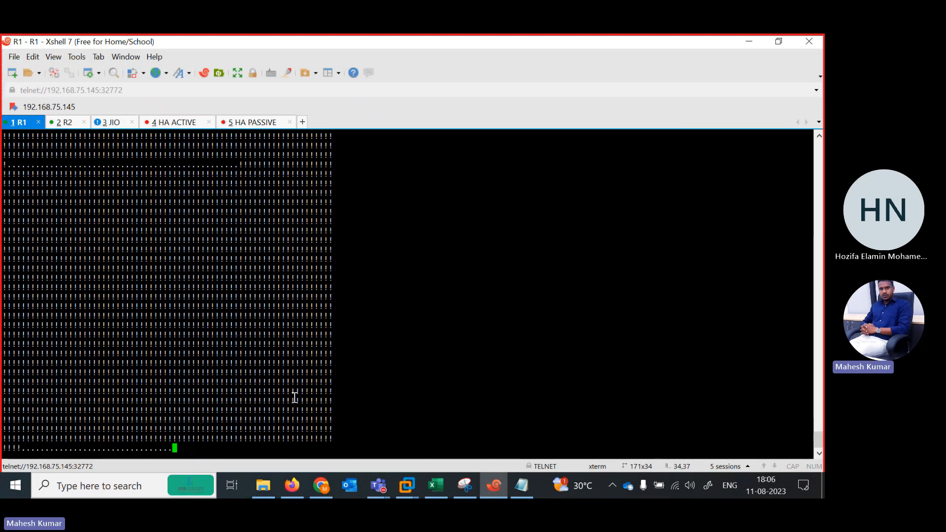
click(185, 126)
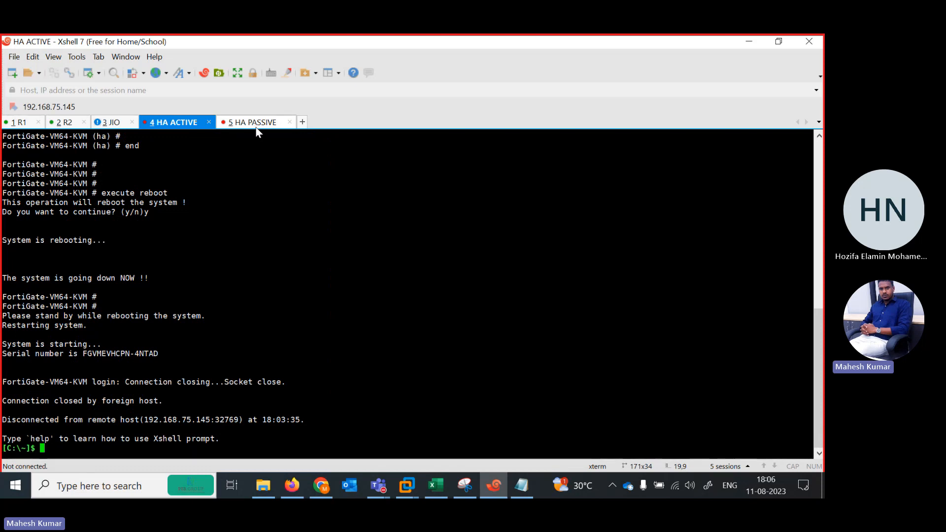
click(255, 125)
click(181, 123)
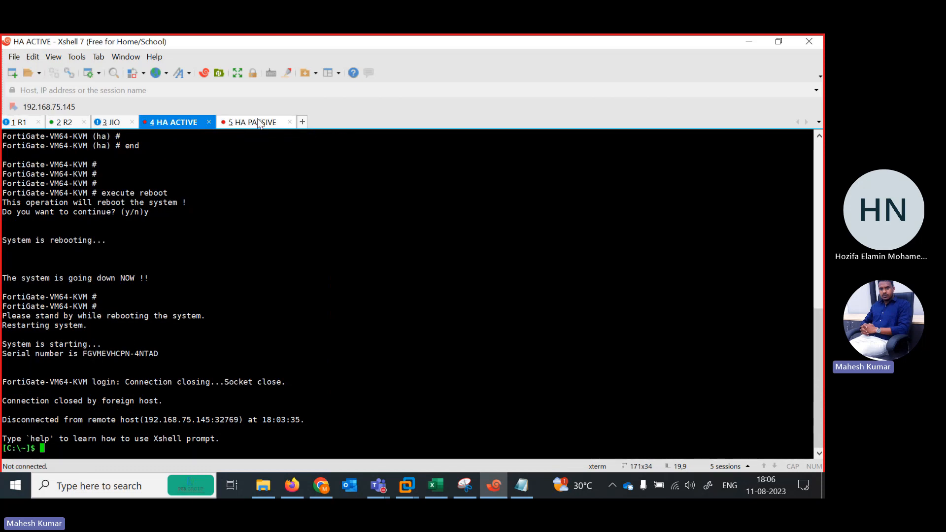
click(244, 124)
click(180, 124)
click(748, 42)
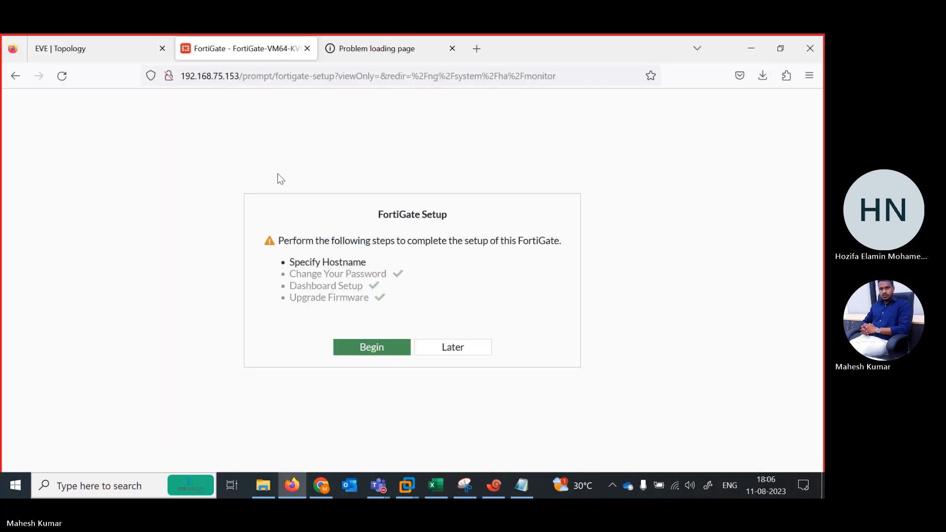
Postpone the FortiGate setup, skip the FortiOS 7.0.0 overview, and refresh the HA cluster member list.
click(436, 348)
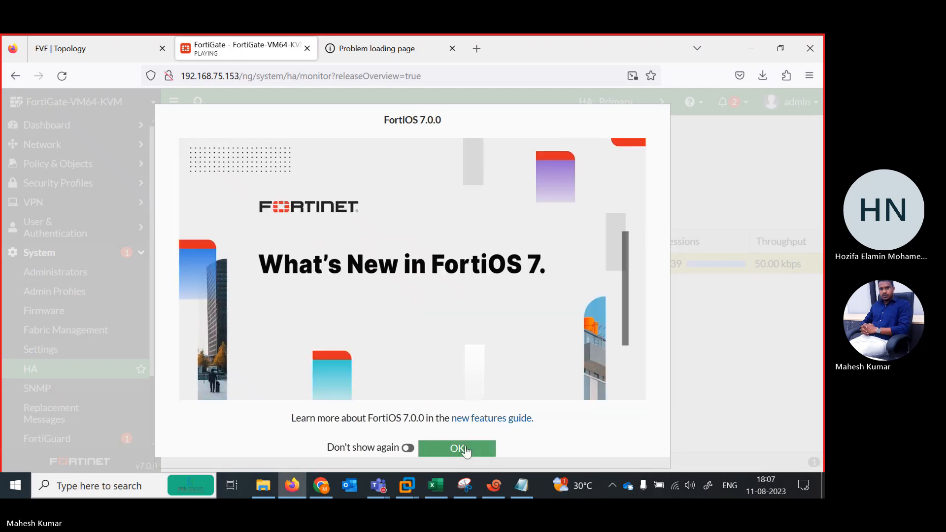
click(466, 450)
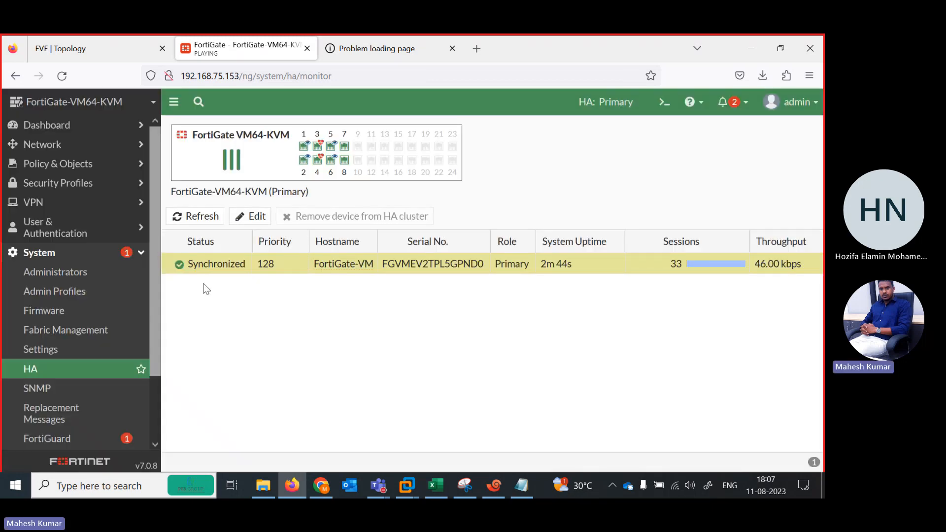
click(182, 216)
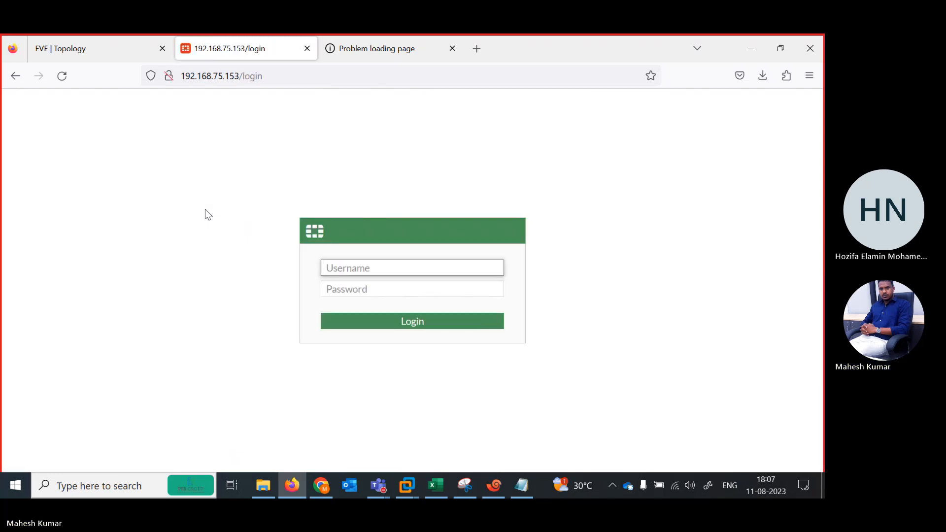
Log in to the FortiGate again as admin with the account password, skipping the setup and the FortiOS overview.
text(admin)
key(Tab)
text(•••)
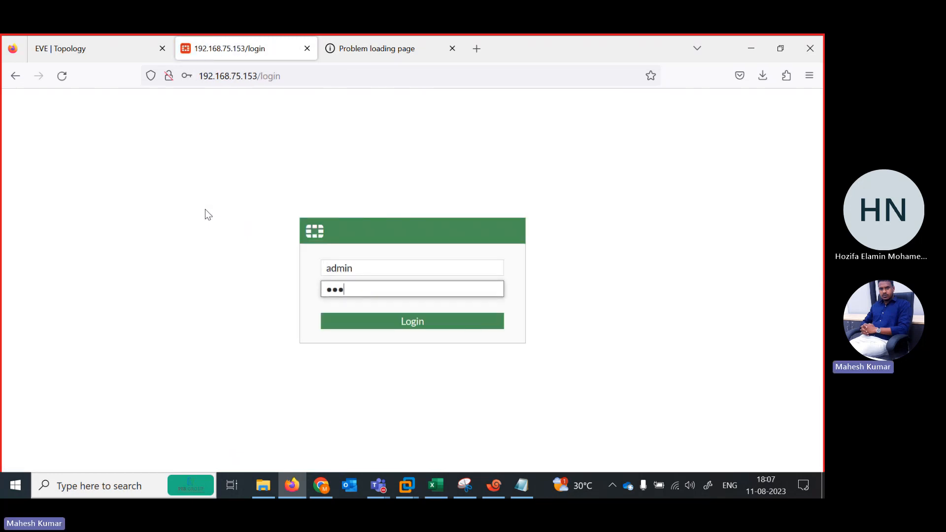
text(••)
key(Return)
click(353, 244)
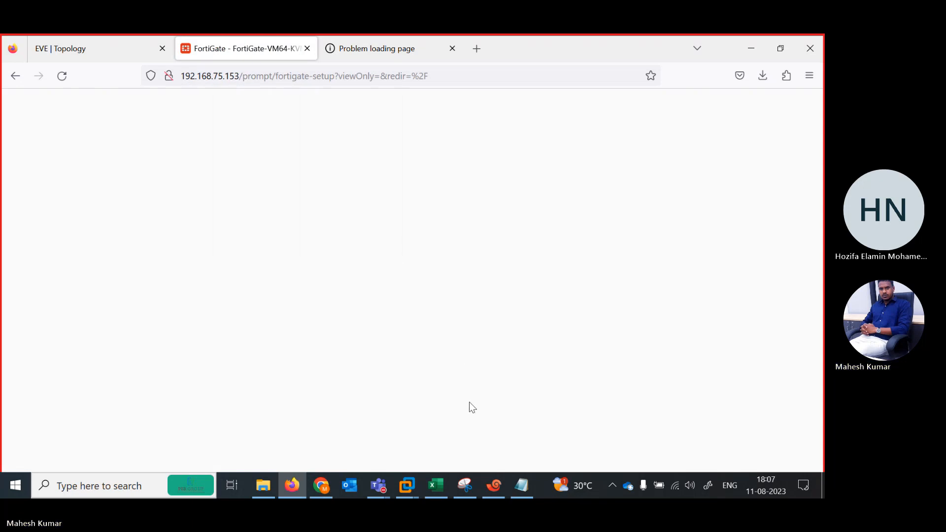
click(434, 348)
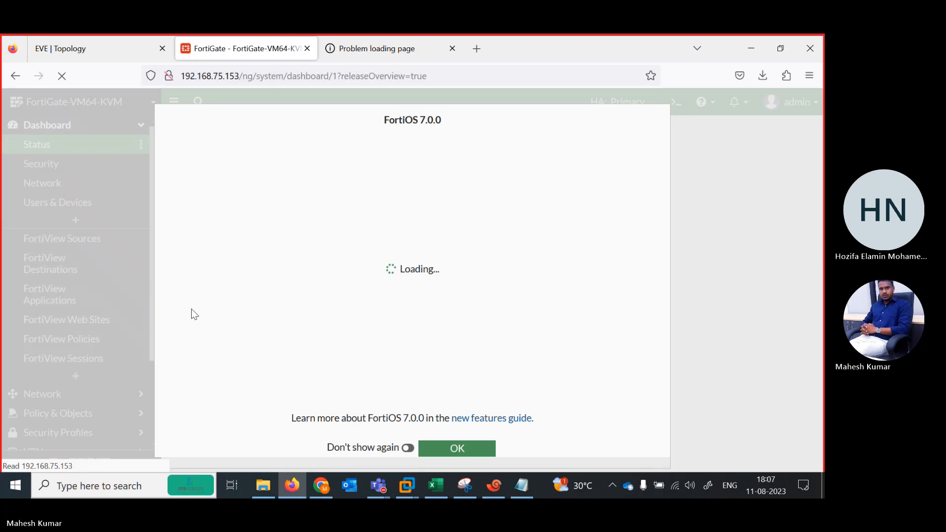
click(446, 449)
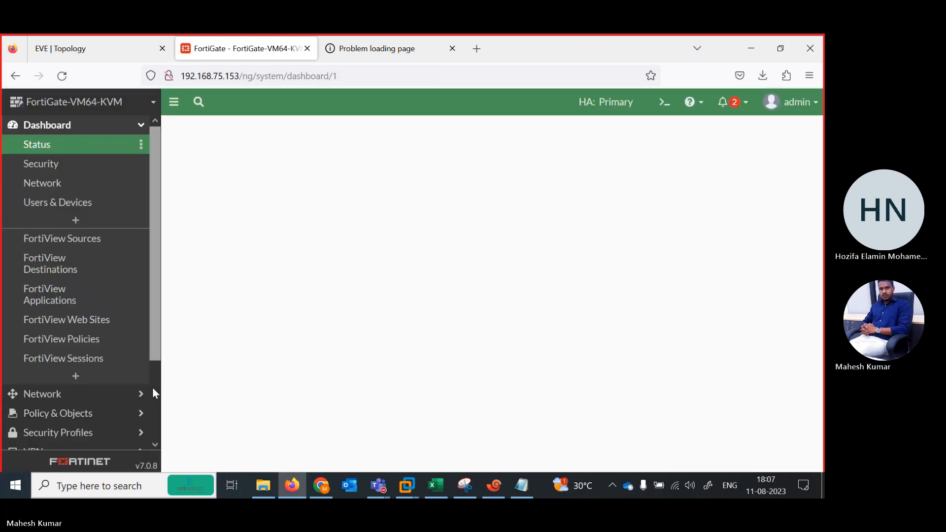
Open the system's HA page to check the cluster members' status, priority and role.
scroll(159, 397, down, 2)
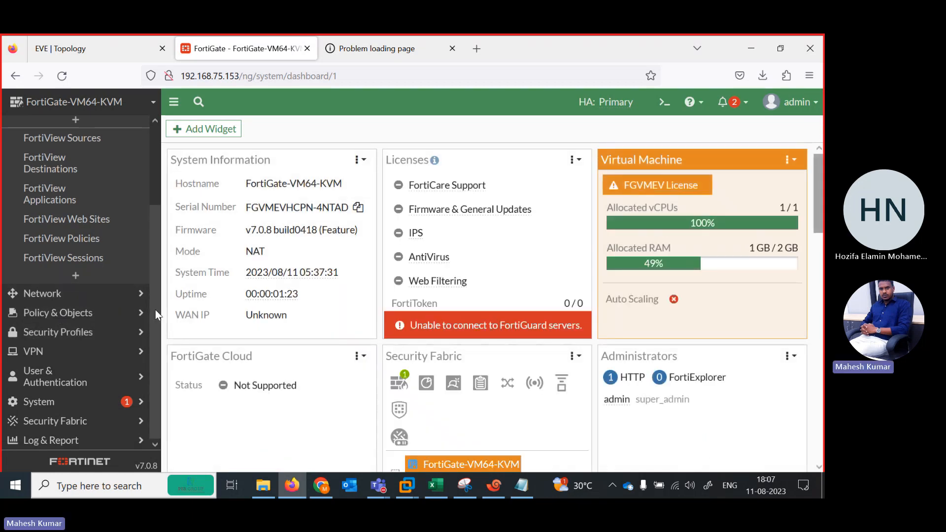
drag(152, 306, 154, 347)
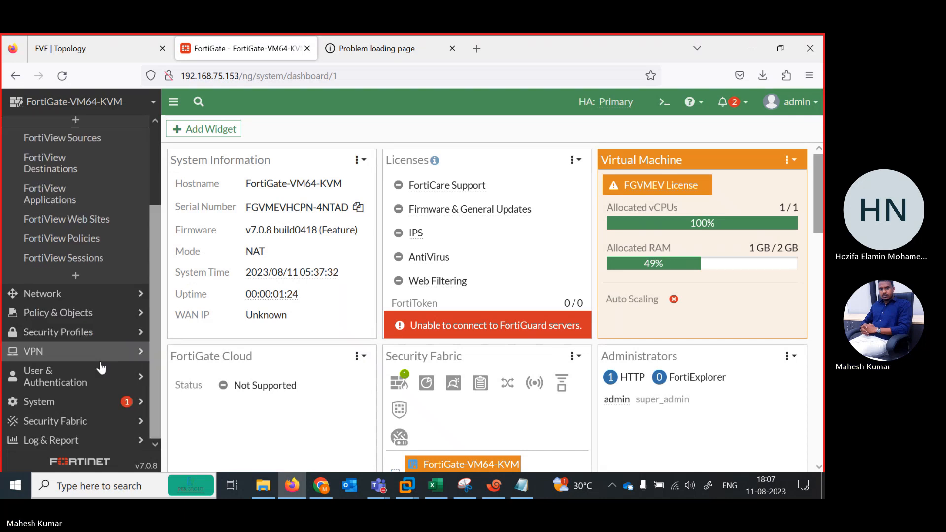
click(53, 405)
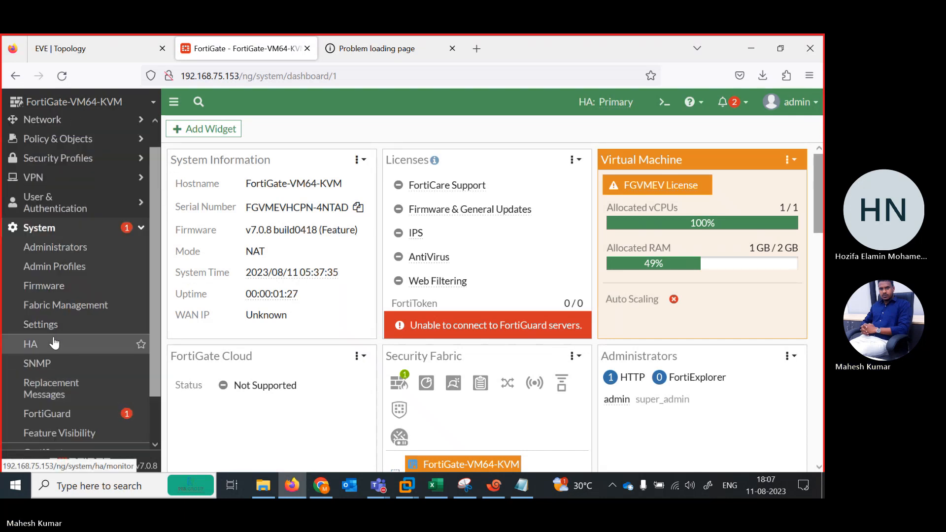
click(62, 343)
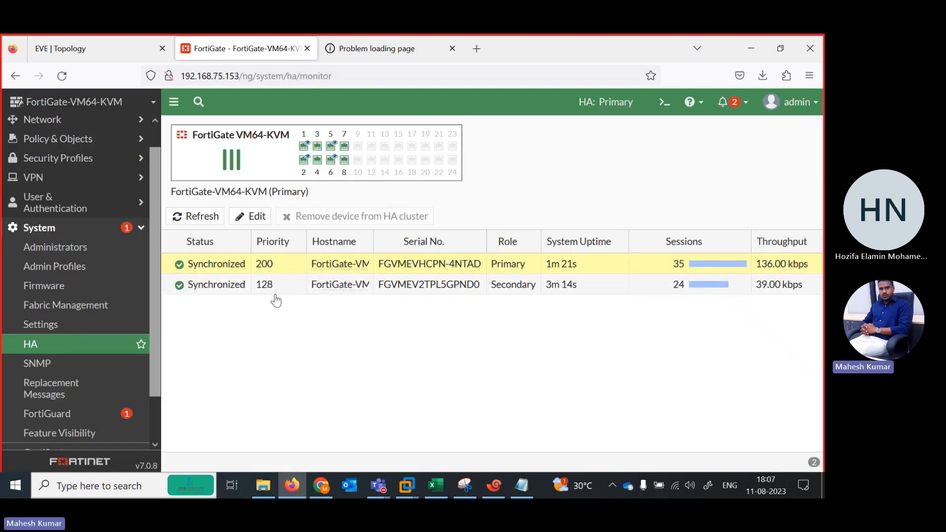
Review the primary unit's High Availability settings and the secondary unit's peer configuration, closing both without saving.
double_click(284, 265)
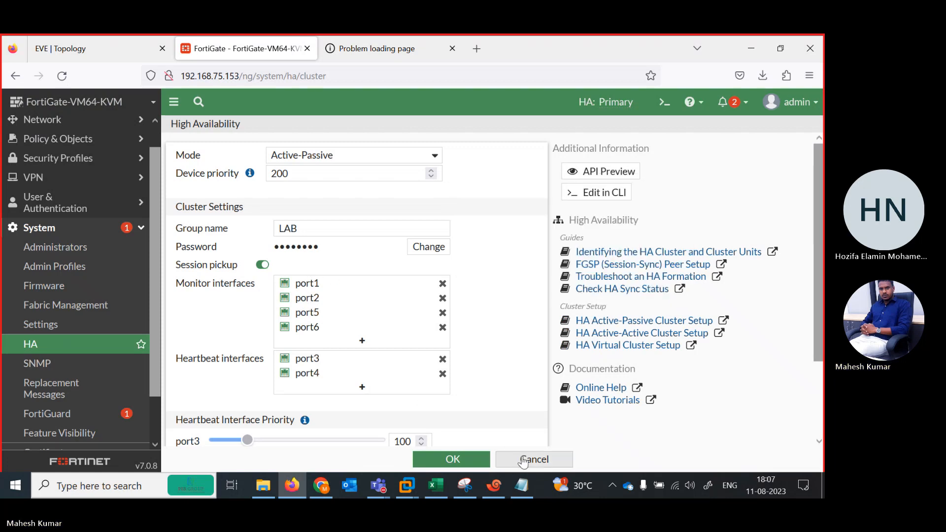
scroll(822, 254, down, 3)
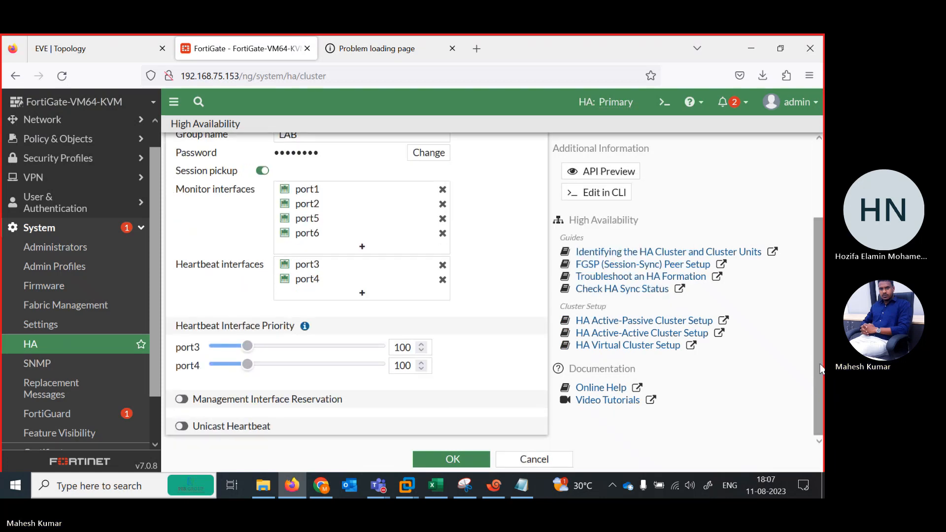
click(528, 459)
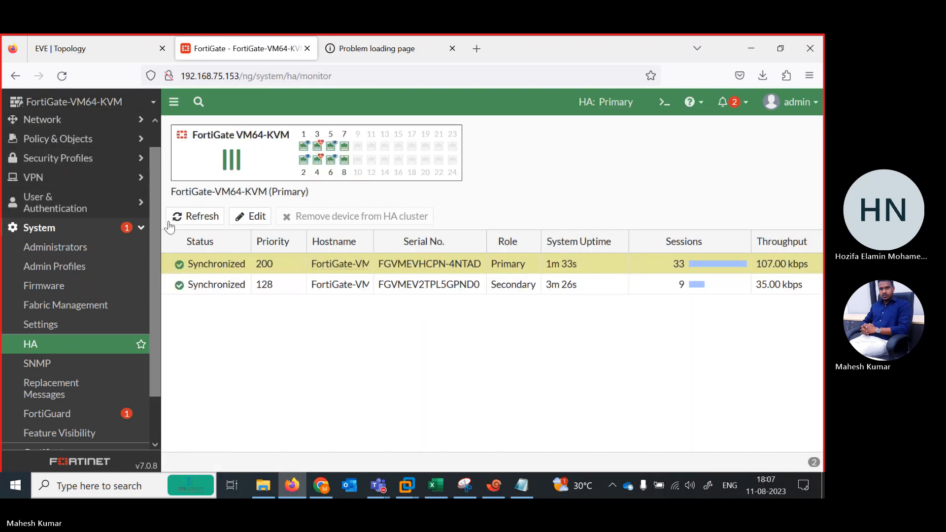
scroll(155, 242, up, 1)
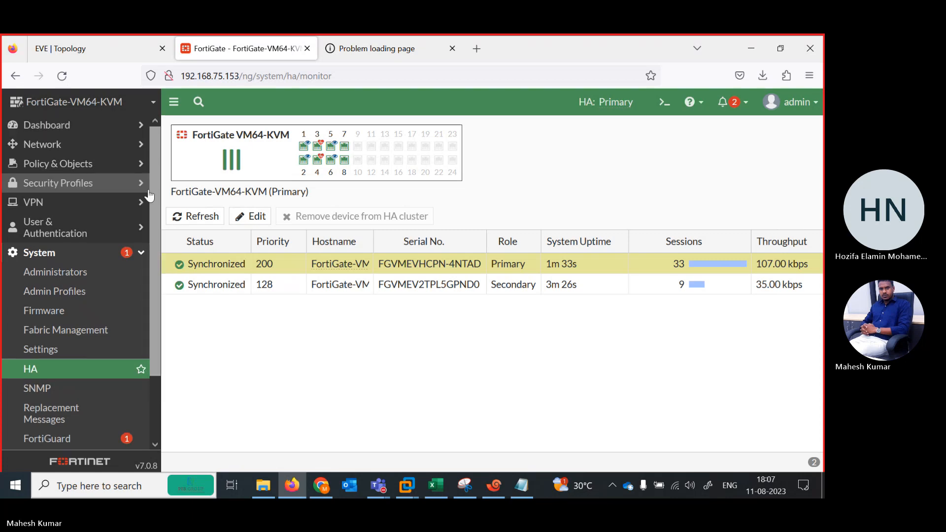
double_click(220, 293)
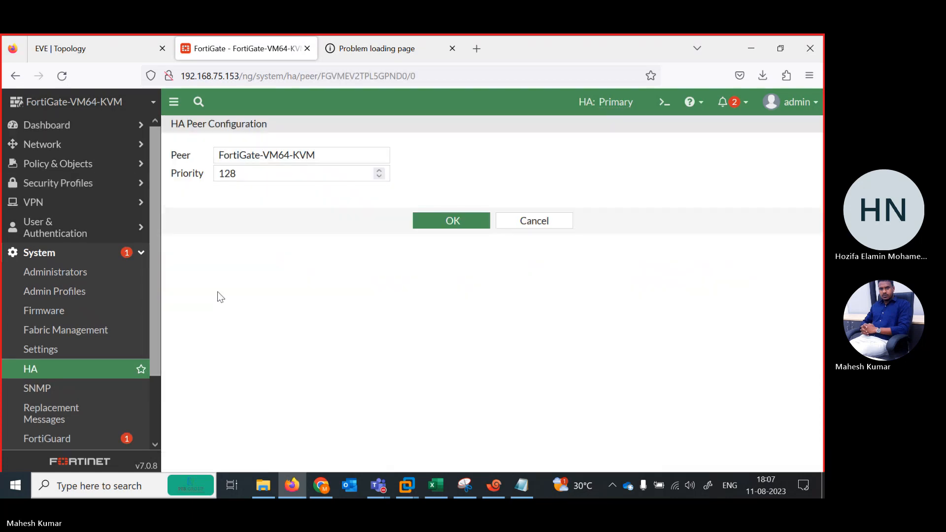
click(529, 220)
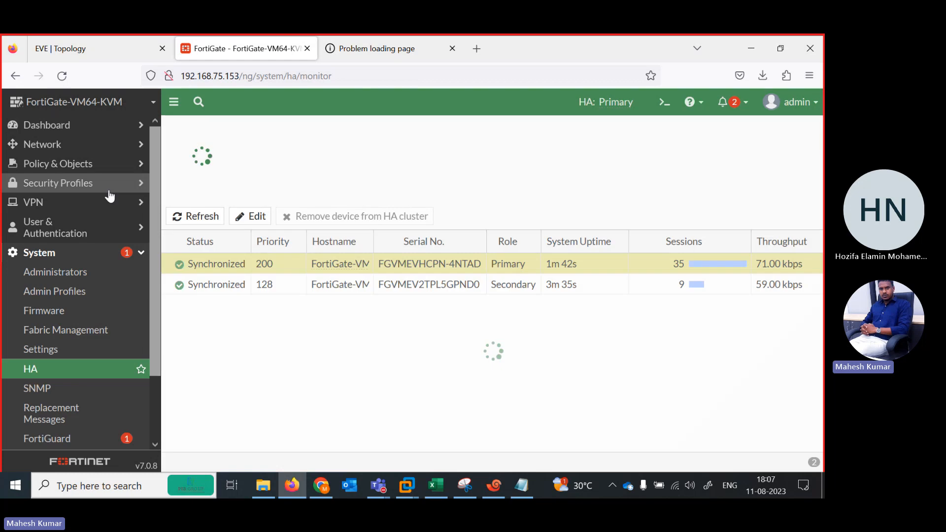
Close the disconnected HA ACTIVE and HA PASSIVE sessions in Xshell and return to the EVE topology.
click(94, 48)
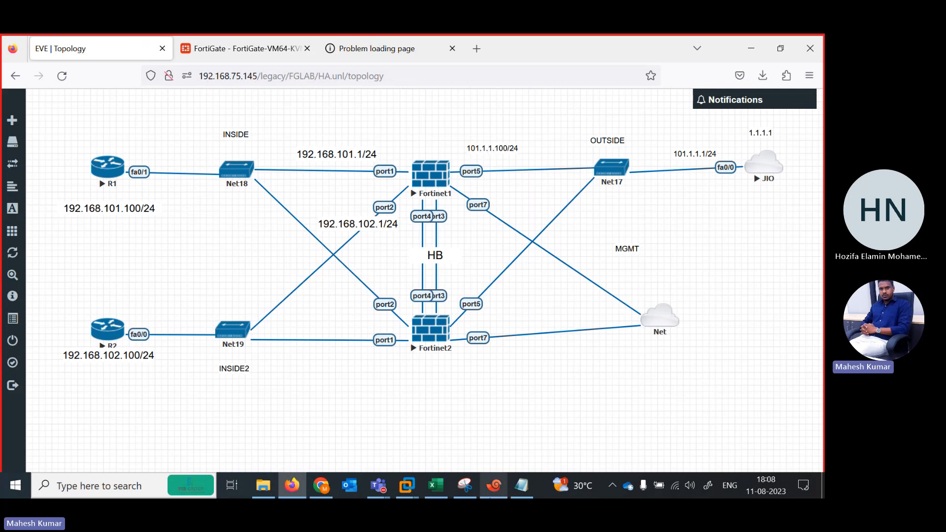
click(494, 485)
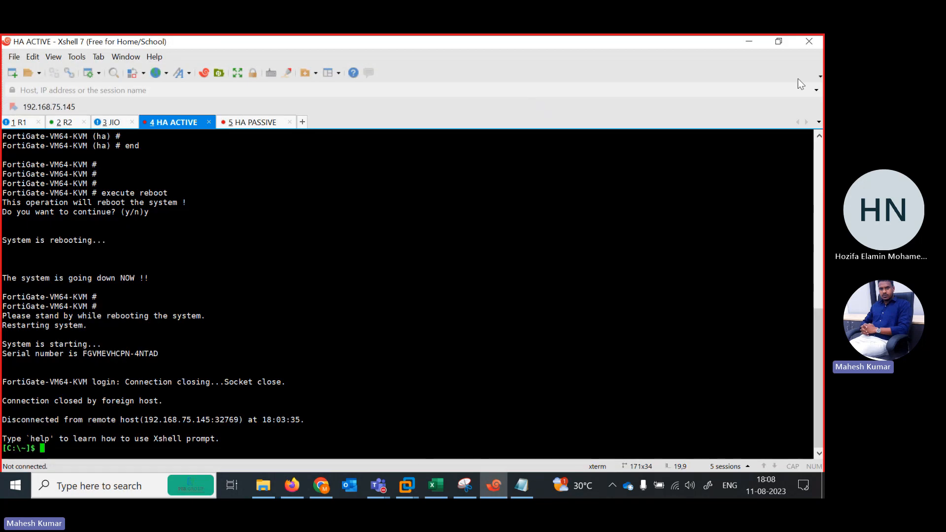
click(209, 122)
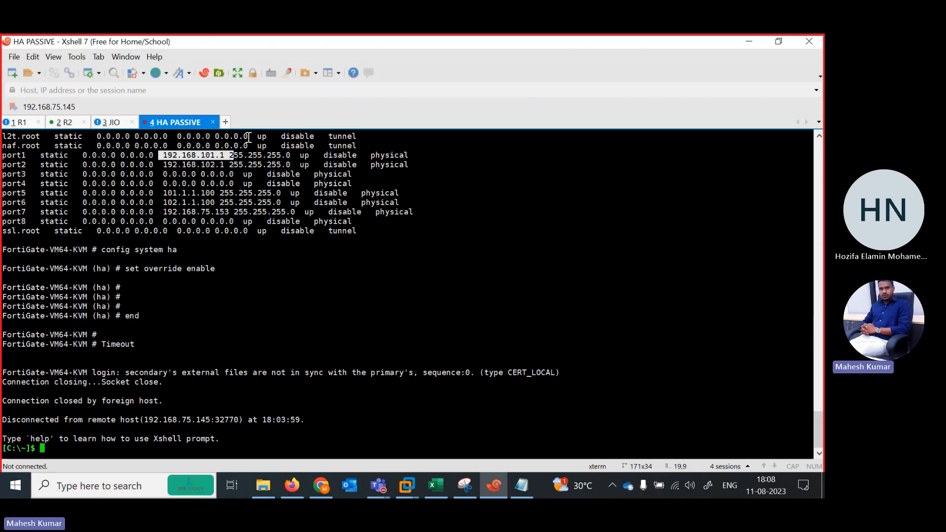
click(213, 122)
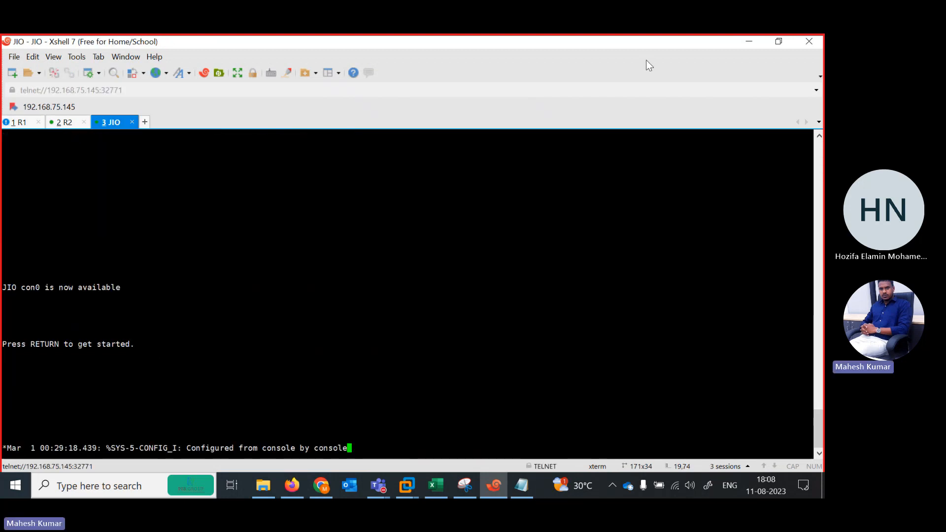
click(741, 40)
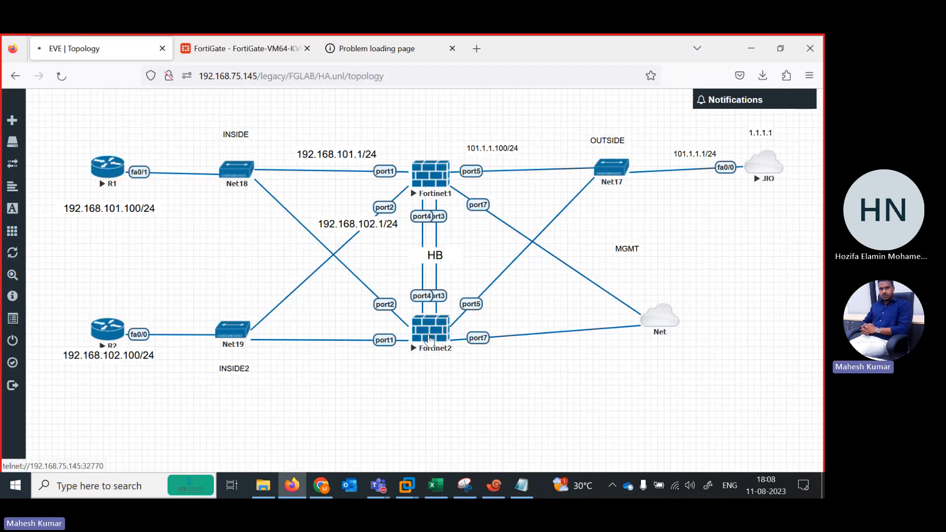
Open the Fortinet2 console from the topology in Xshell and log in as admin with the account password.
click(429, 339)
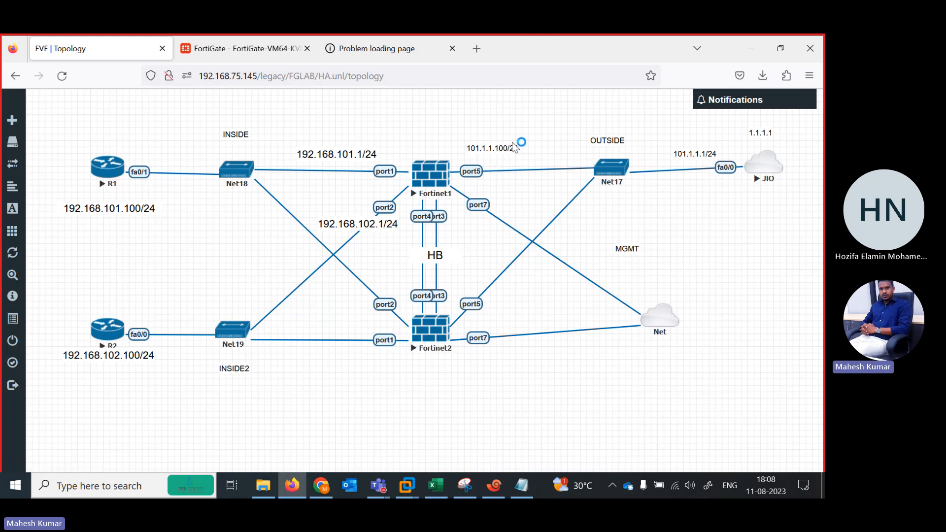
key(Return)
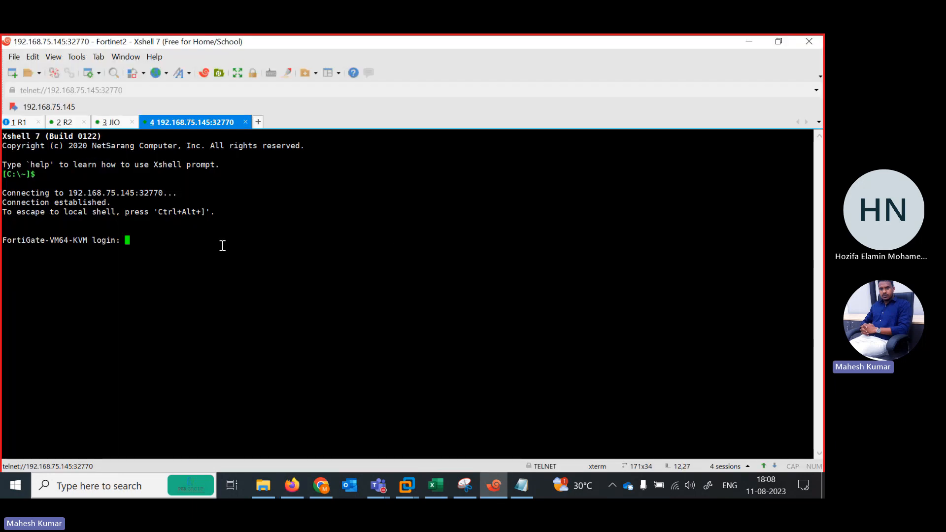
text(admin)
key(Return)
Enter the system interface configuration for port5 and set its IP to 101.1.1.100/24, checking the address in the topology.
text(config system interface)
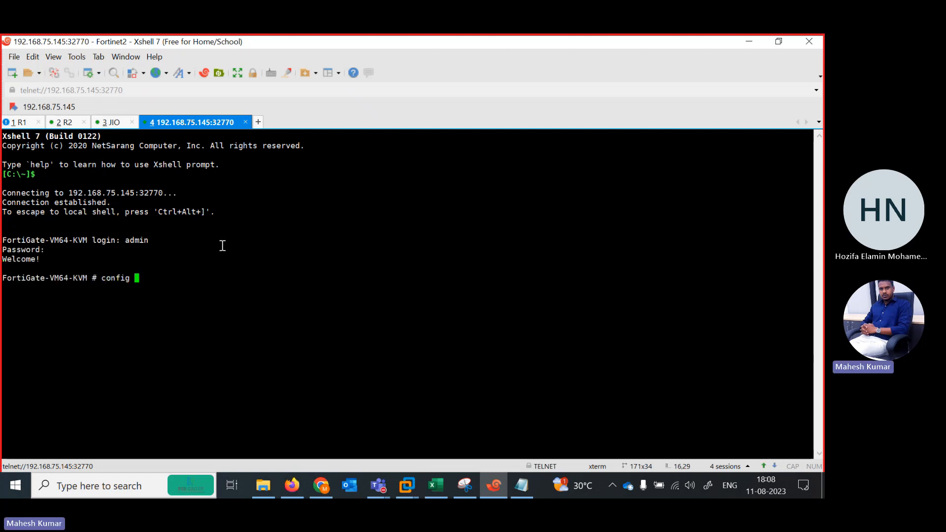
key(Return)
text(edit port5)
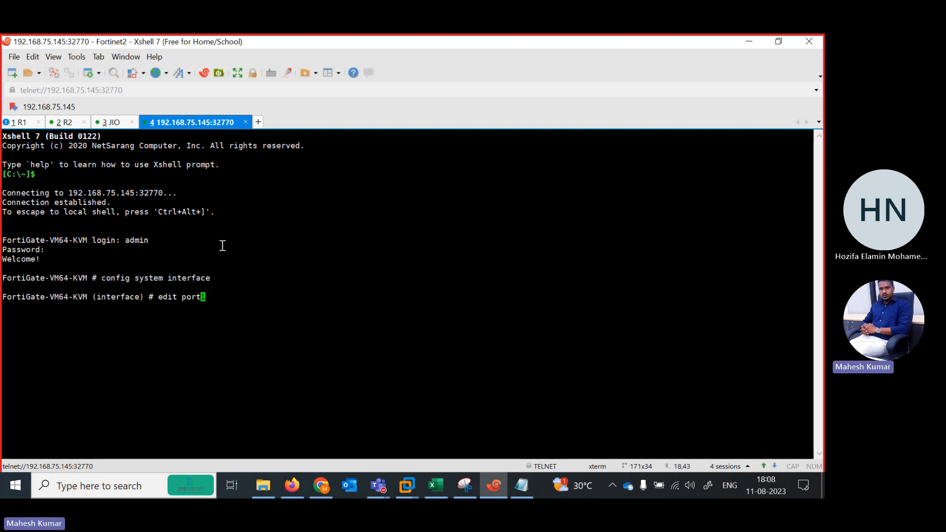
key(Return)
key(Return)
text(set )
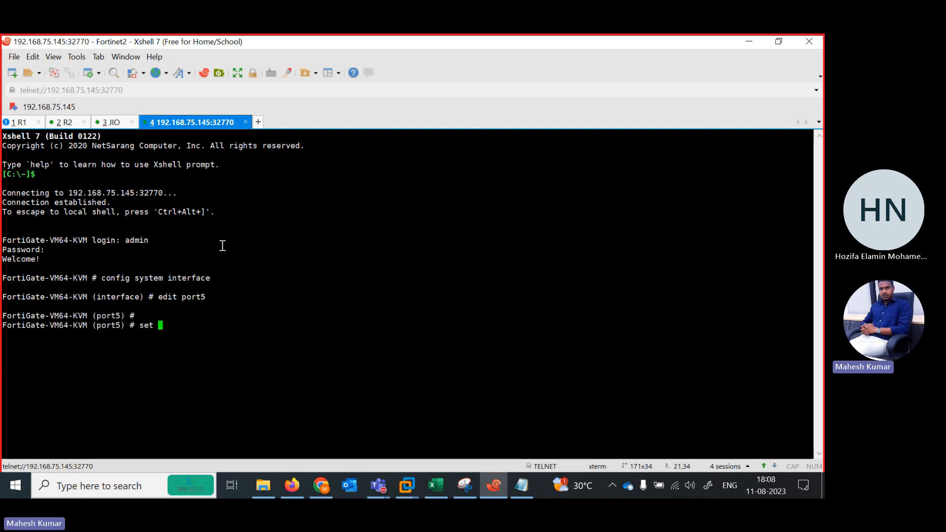
text(ip 101.1.1.1)
click(489, 478)
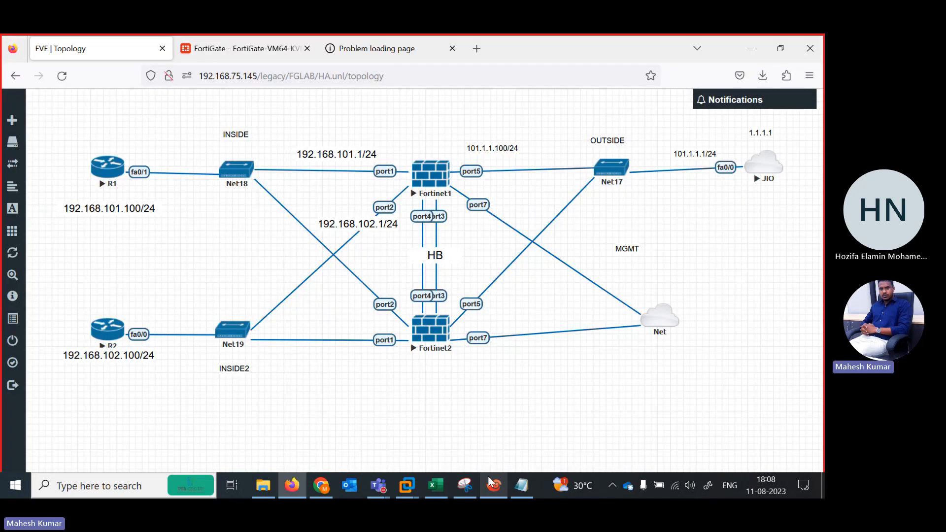
click(490, 480)
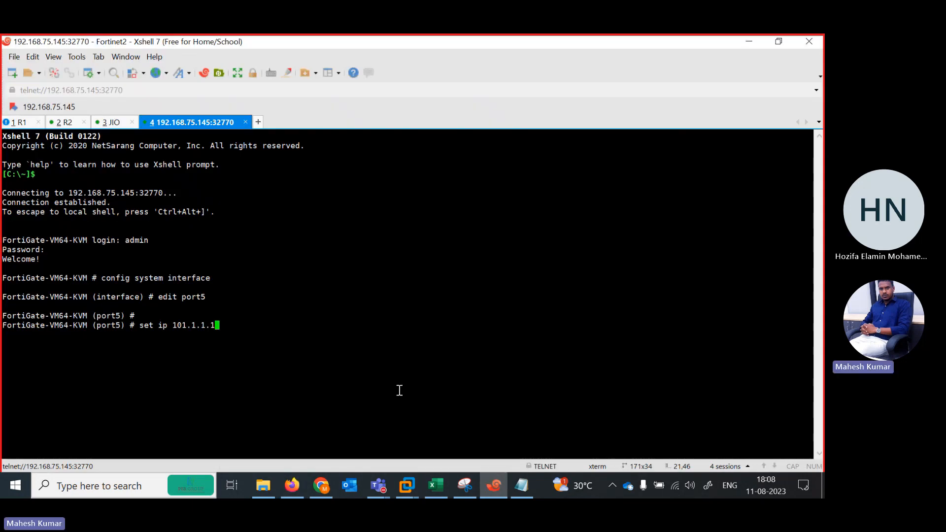
text(.1.100/lowaccess ping https)
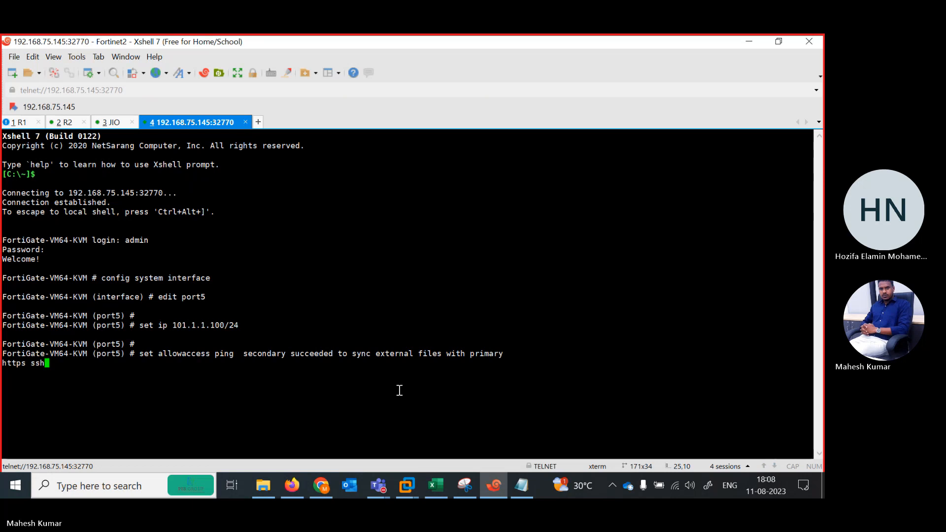
Set port5's allowaccess to ping and end the interface configuration.
key(BackSpace)
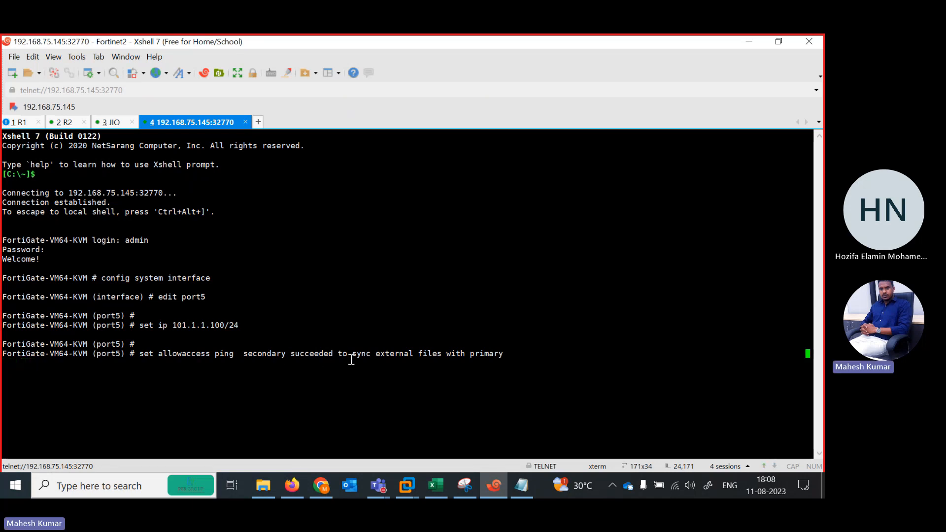
key(Return)
key(Return)
key(Return)
key(Return)
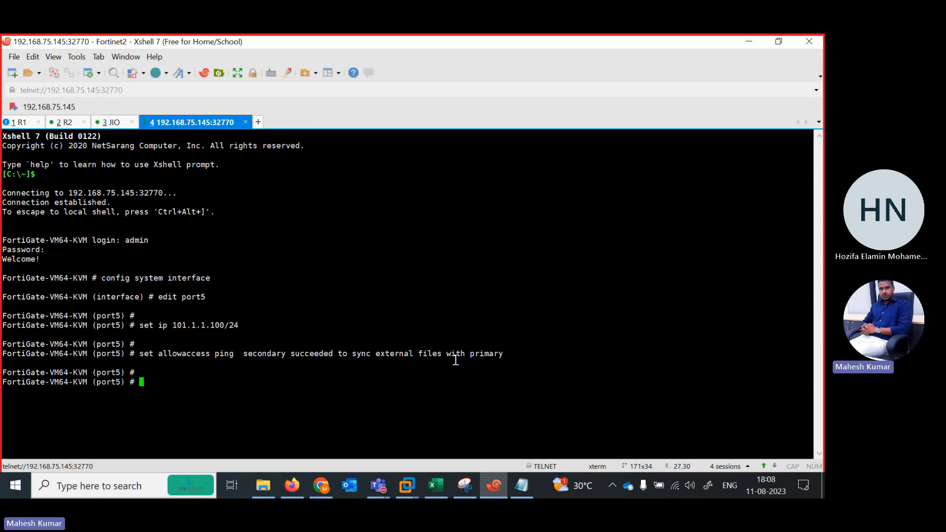
text(end)
key(Return)
key(Return)
key(Return)
key(Return)
key(Return)
key(Return)
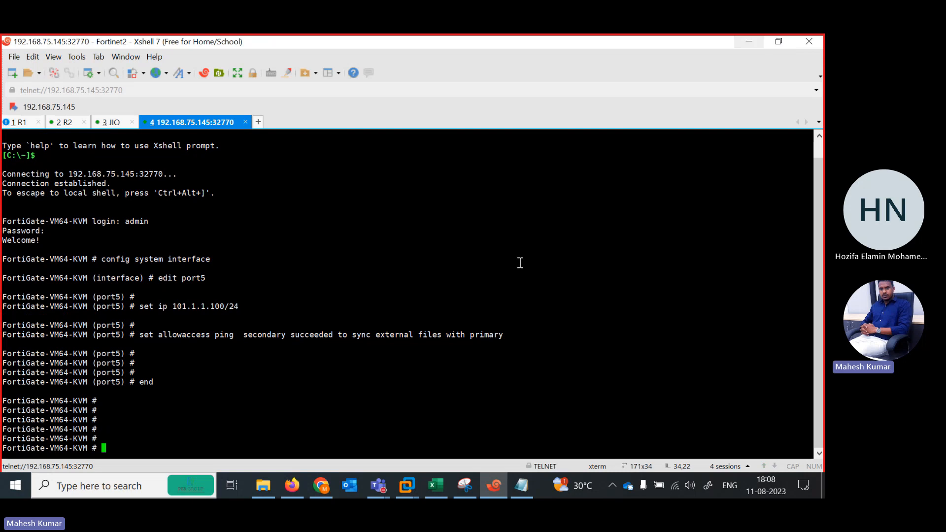
List the available interfaces and their addresses with the show system interface command's help.
text(show system interface)
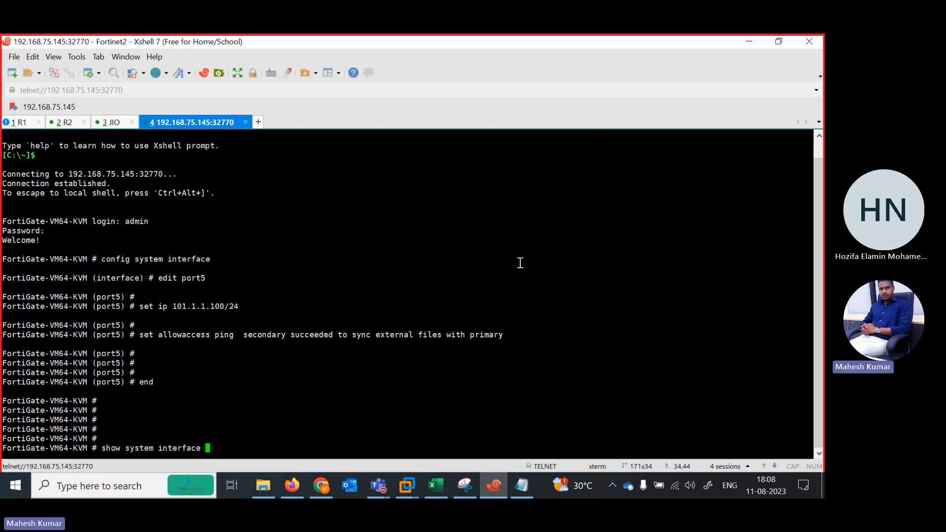
key(question)
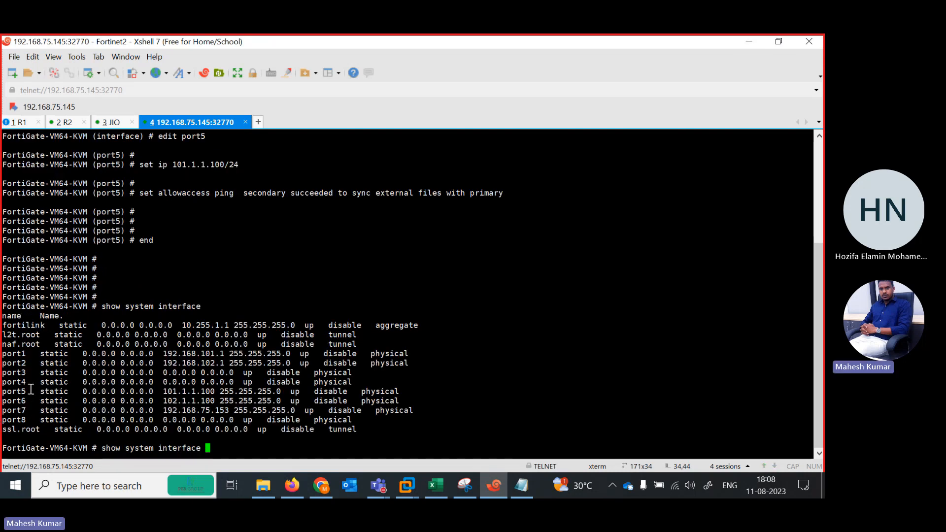
Highlight port5's entry in the Fortinet2 interface list and compare it with the EVE topology.
drag(31, 389, 366, 393)
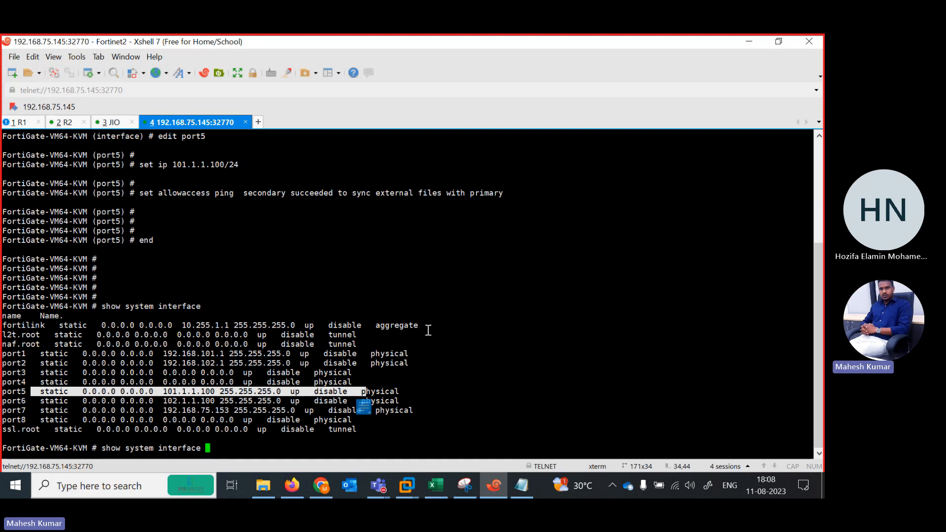
click(747, 44)
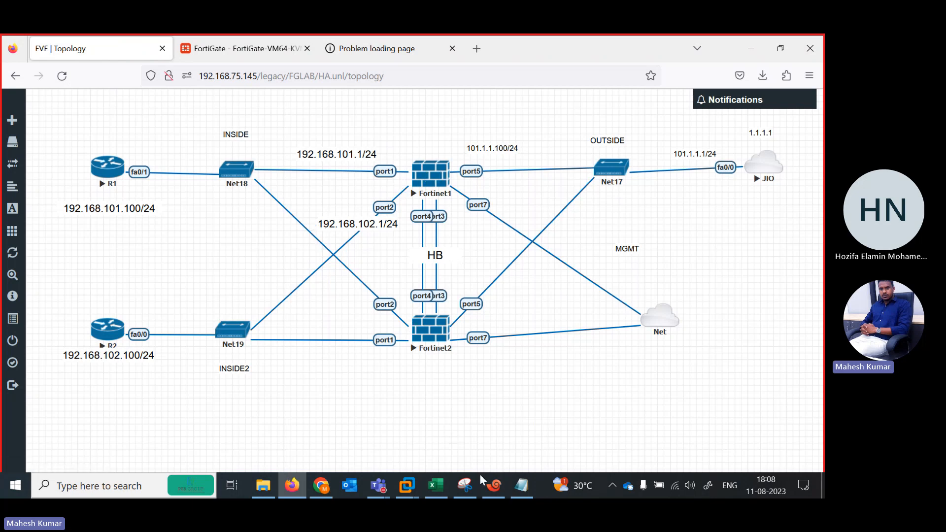
click(488, 486)
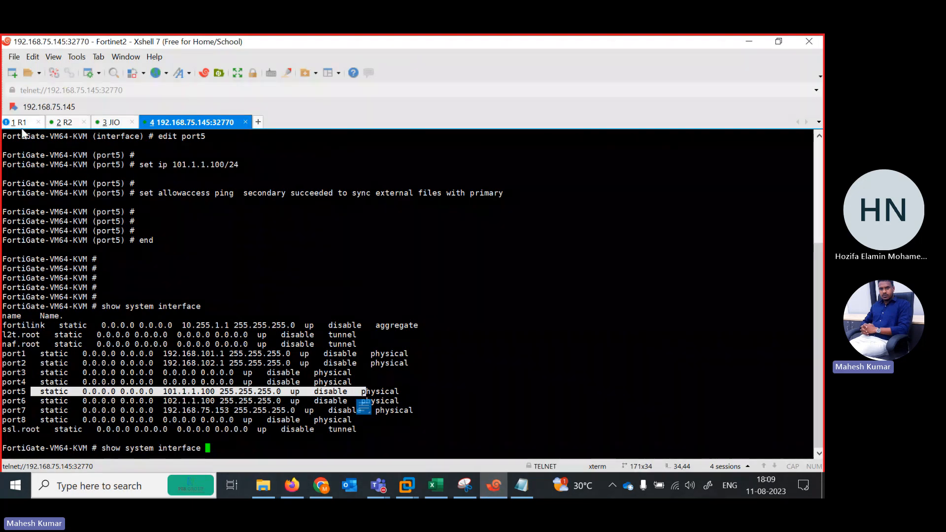
Ping 1.1.1.1 from the R1 console.
click(21, 123)
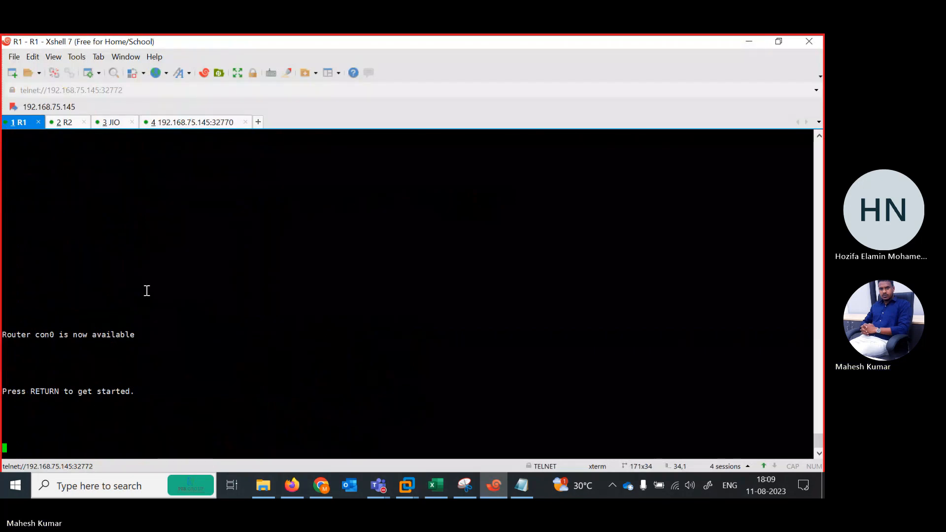
key(Return)
key(Return)
key(Return)
key(Return)
key(Return)
key(Return)
key(Return)
key(Return)
key(Return)
text(pi)
key(Tab)
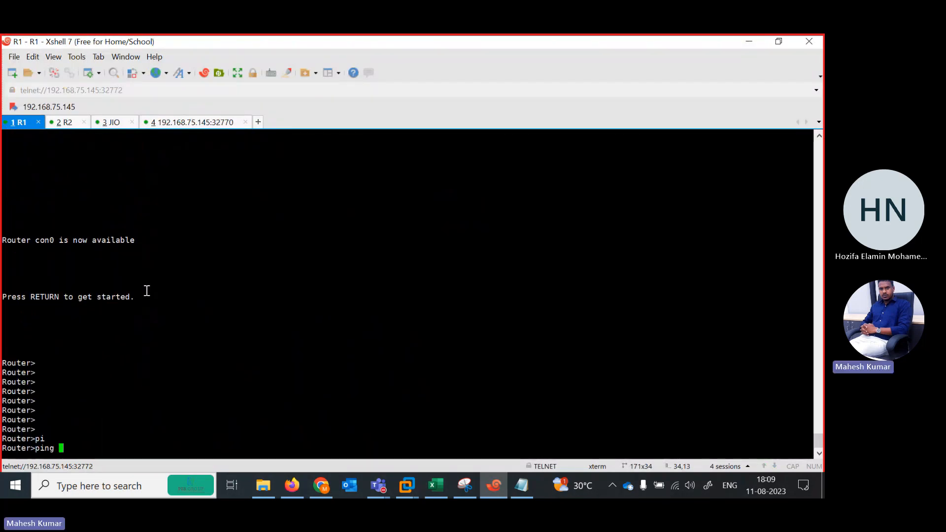
text(1.1.1.1)
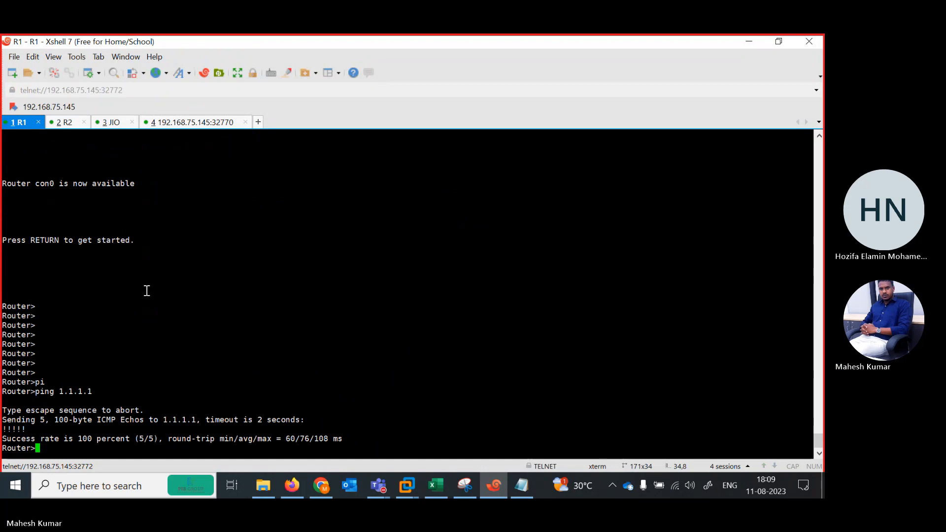
Try to ping 1.1.1.1 from R1's user mode with a repeat count of 1000.
key(Up)
text(re)
key(Tab)
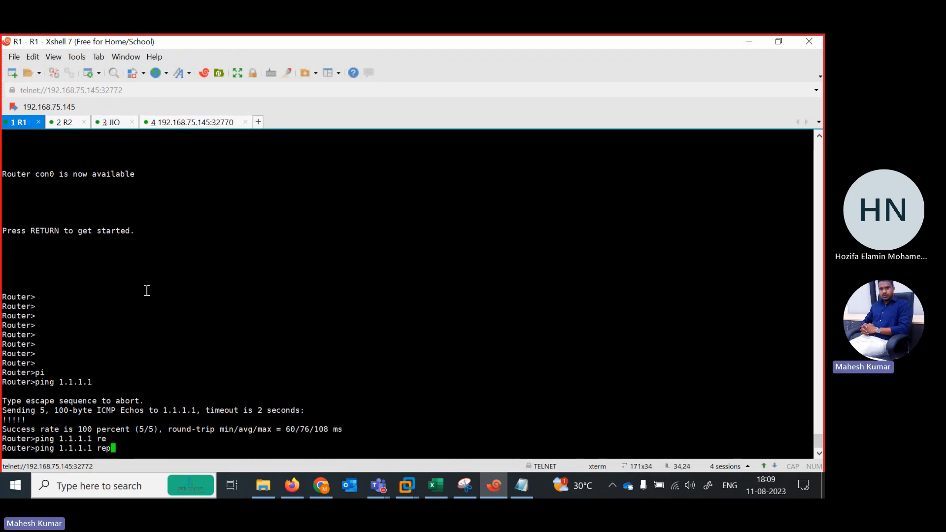
key(Tab)
text(s)
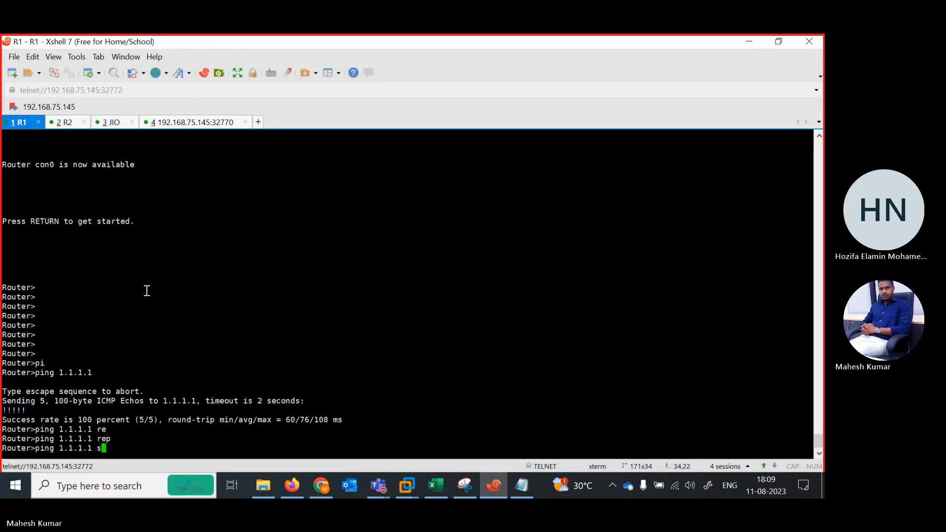
text(ou)
key(Tab)
key(BackSpace)
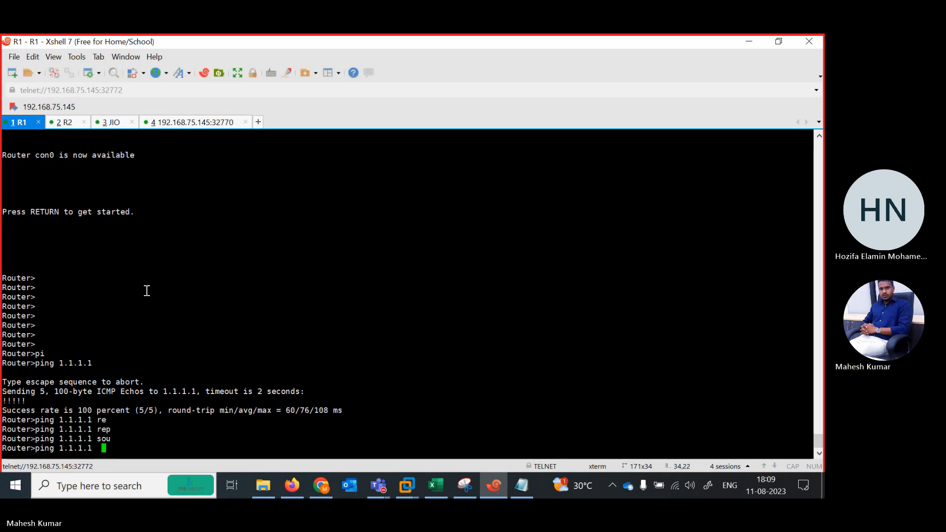
text(epeat 1000)
key(Return)
key(Up)
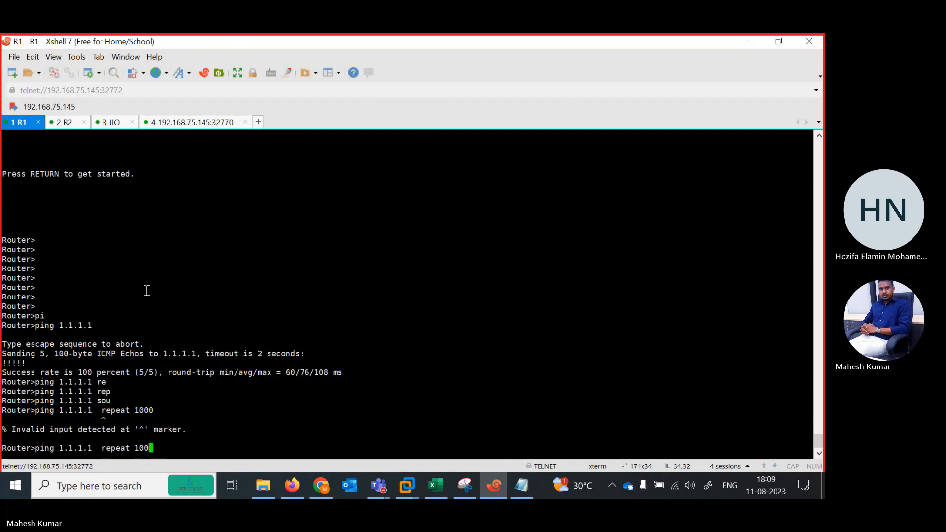
key(BackSpace)
key(BackSpace)
key(BackSpace)
key(BackSpace)
key(BackSpace)
key(BackSpace)
key(BackSpace)
key(BackSpace)
key(BackSpace)
Look back through R1's terminal history for the earlier repeated ping, and return to an empty prompt.
scroll(824, 393, up, 20)
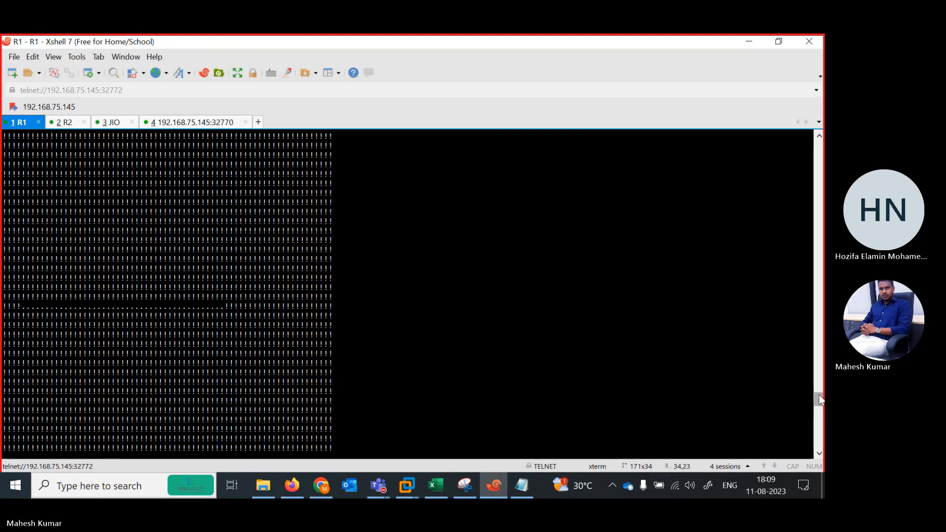
drag(821, 397, 811, 305)
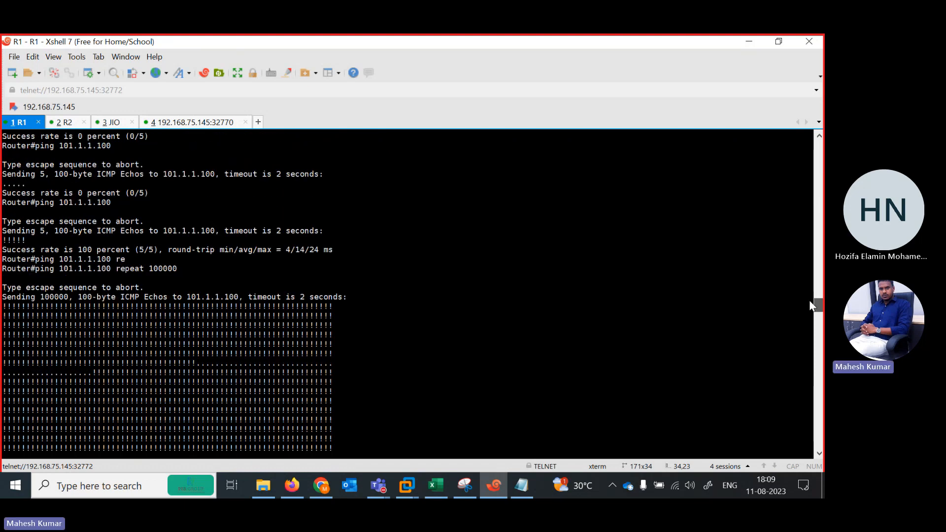
drag(810, 302, 818, 399)
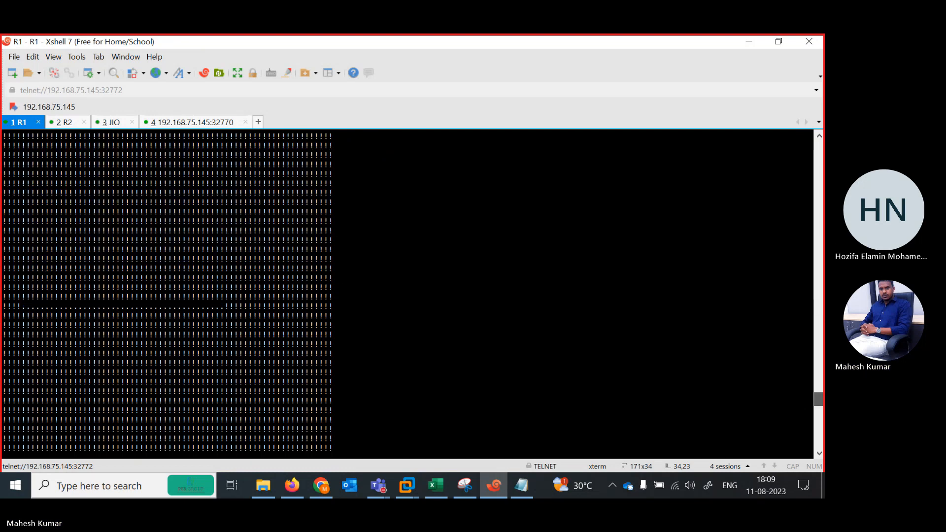
key(Return)
key(Return)
key(Return)
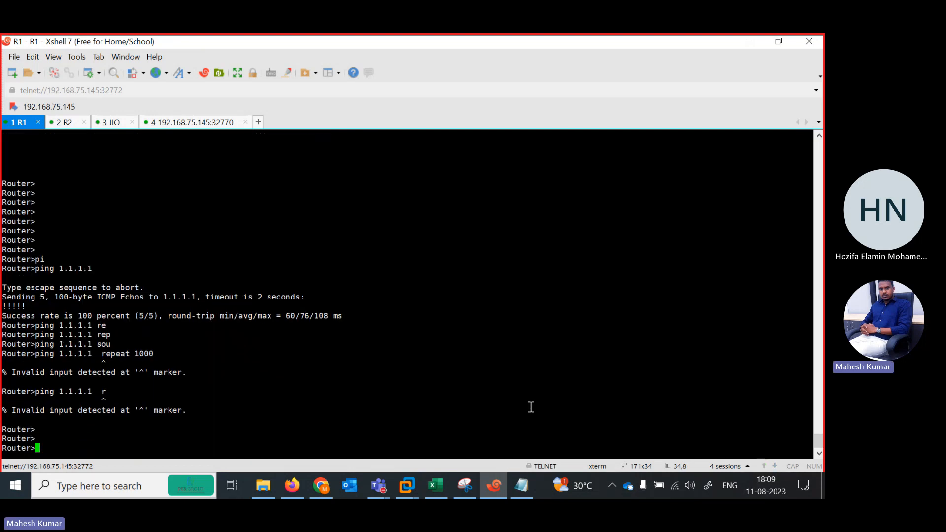
Enter privileged mode on R1 and ping 1.1.1.1 from there.
text(pi)
key(Tab)
key(BackSpace)
key(BackSpace)
key(BackSpace)
key(BackSpace)
key(BackSpace)
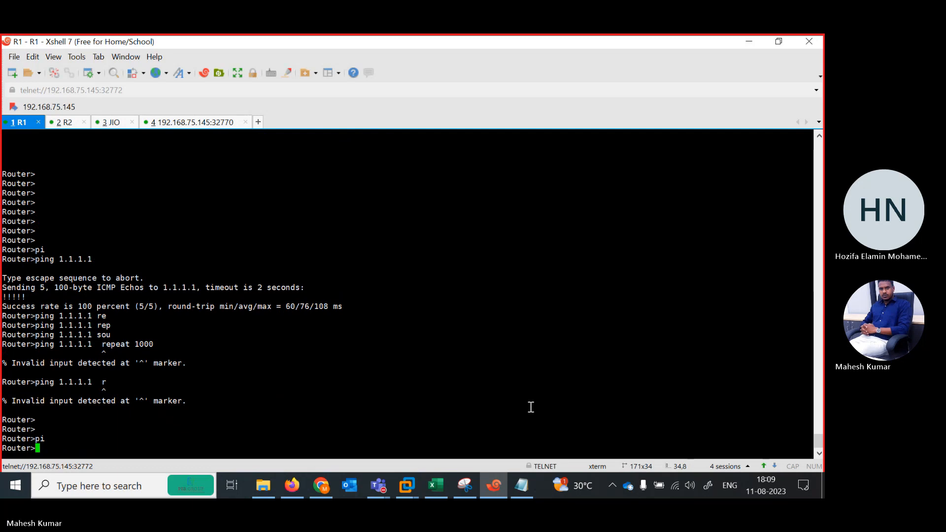
text(en)
key(Return)
text(pi)
key(Tab)
text(re)
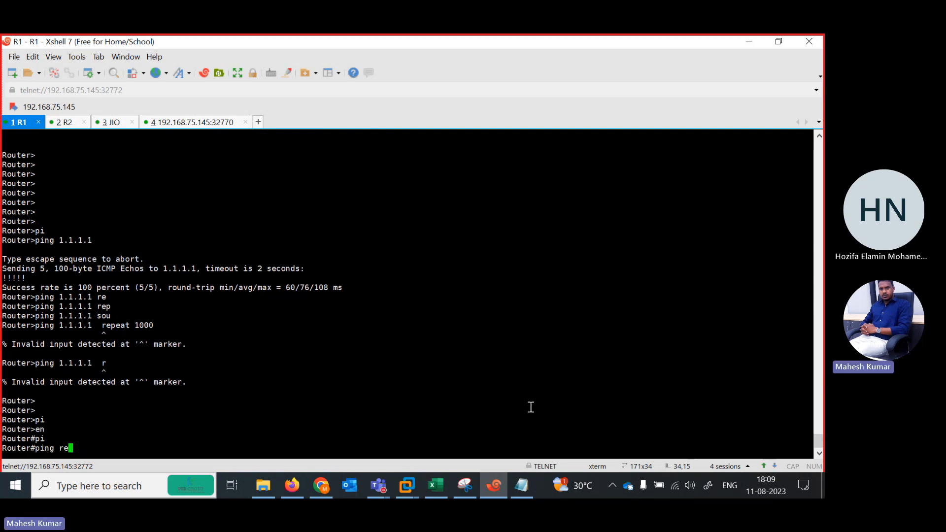
key(Tab)
text(1.1.1.1)
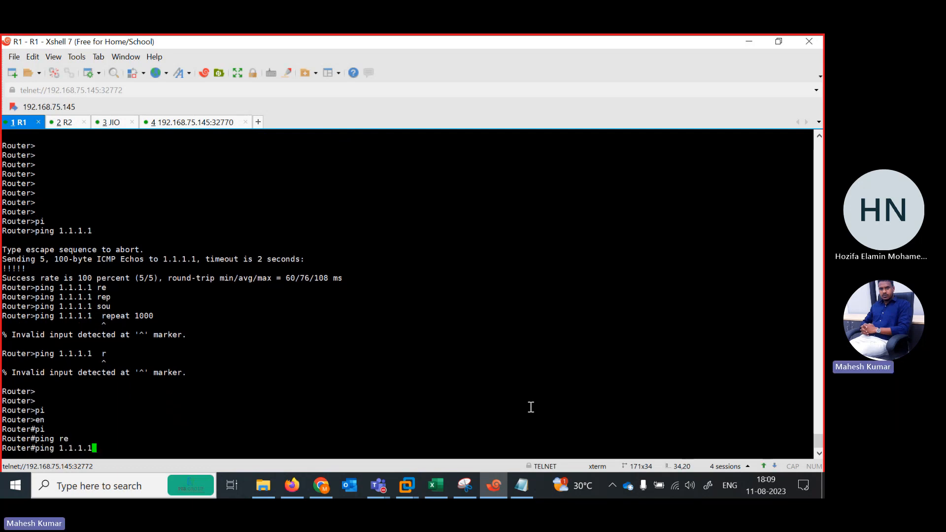
key(Return)
Start a ping from R1 to 1.1.1.1 with a repeat count of 1000.
key(Up)
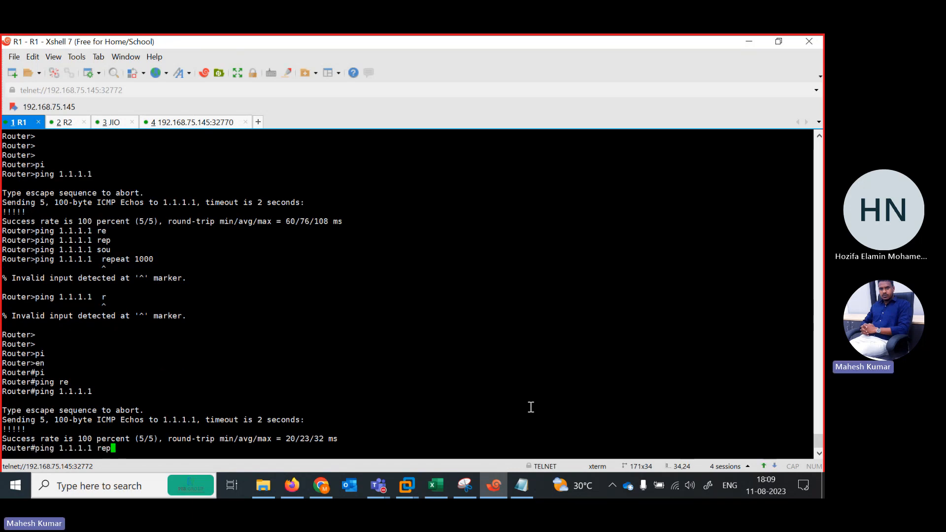
key(Tab)
text(1000)
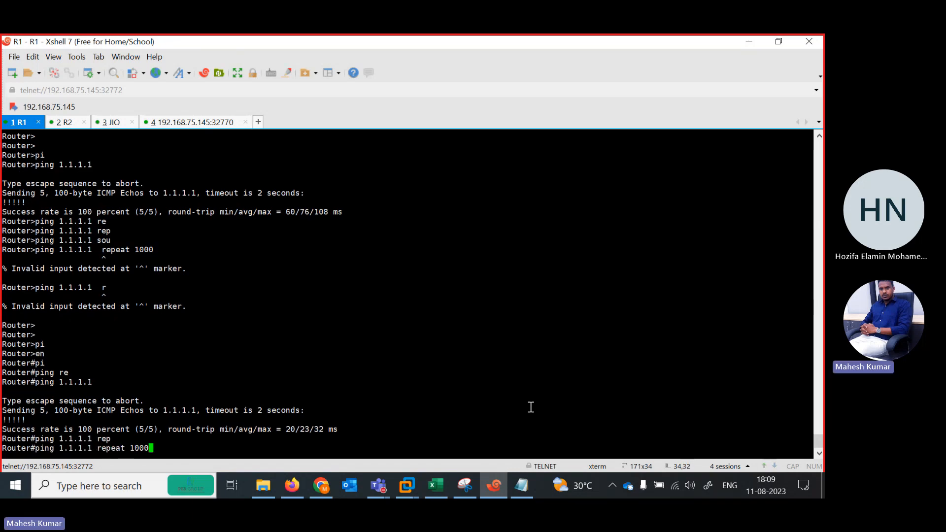
key(Return)
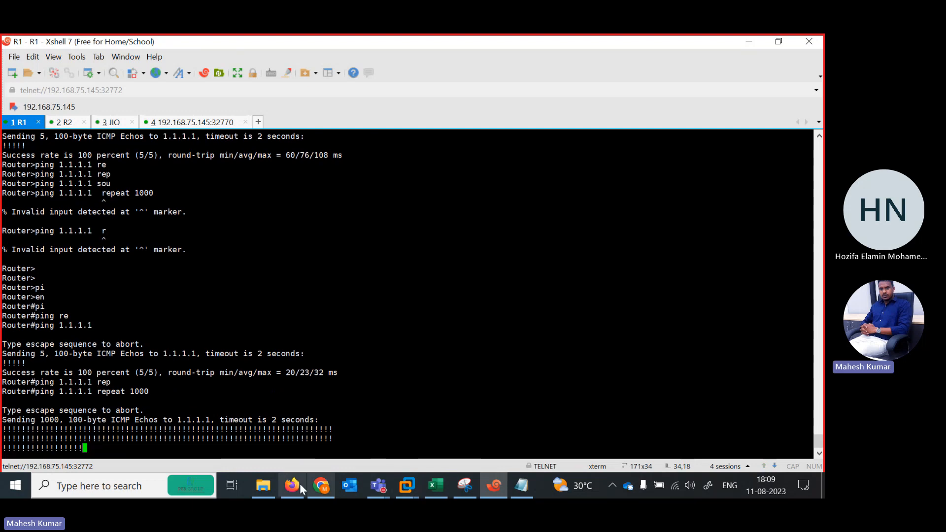
Stop the Fortinet1 node in the EVE topology and check the running ping on R1 in Xshell.
click(291, 485)
click(423, 173)
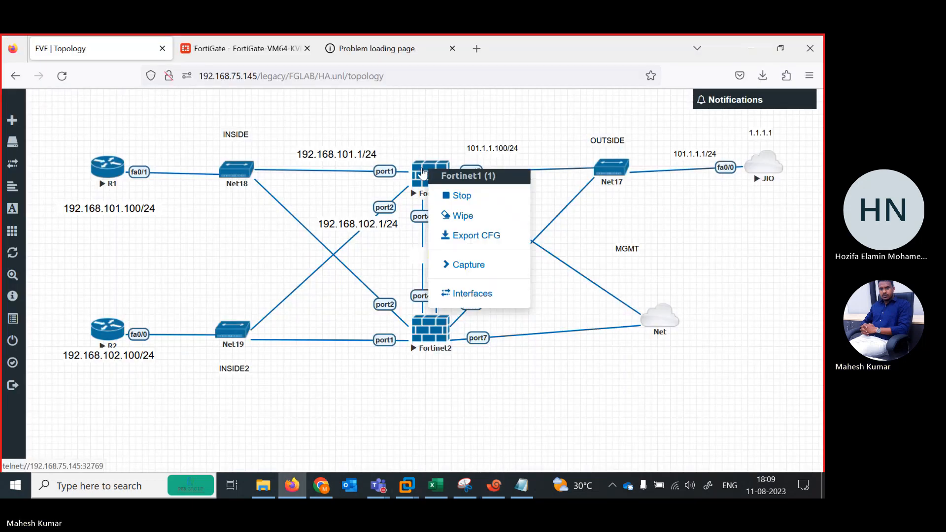
click(476, 201)
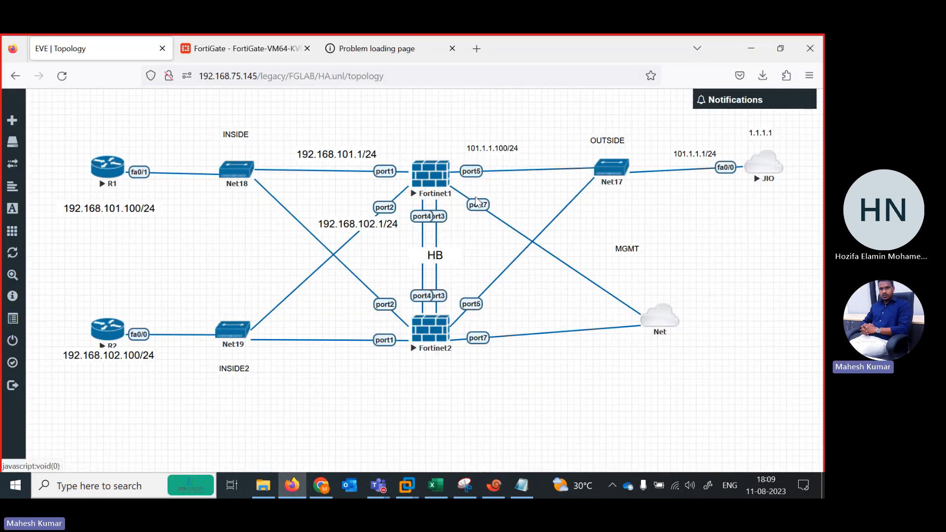
click(496, 493)
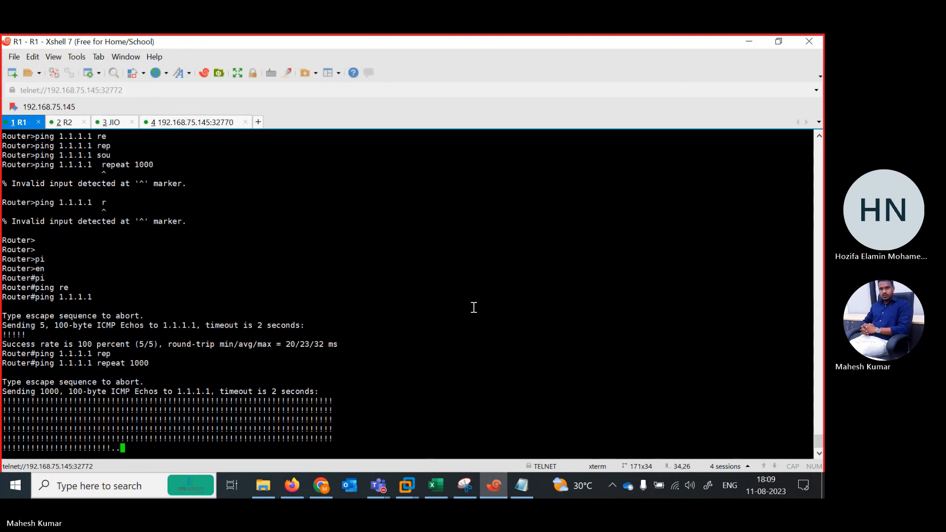
Start the Fortinet1 node again in the EVE topology and shift the Net management cloud slightly.
click(748, 41)
click(432, 182)
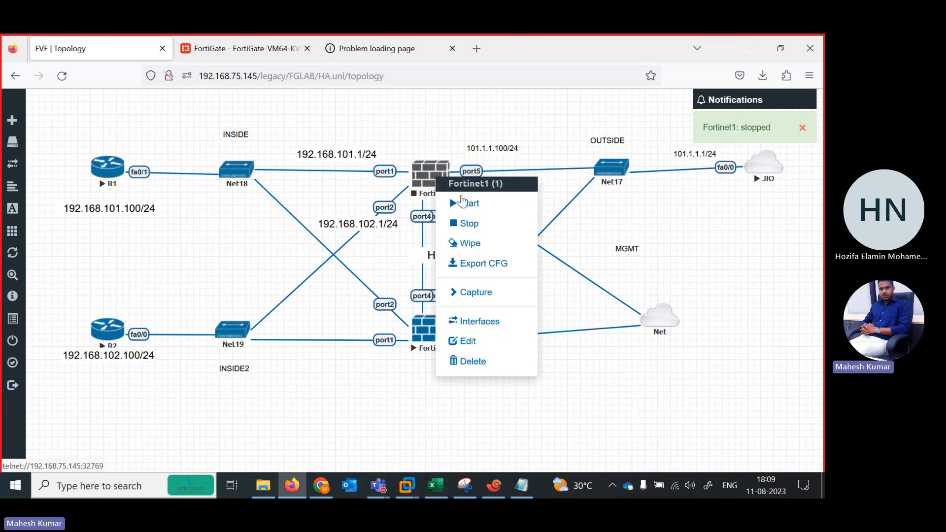
click(468, 203)
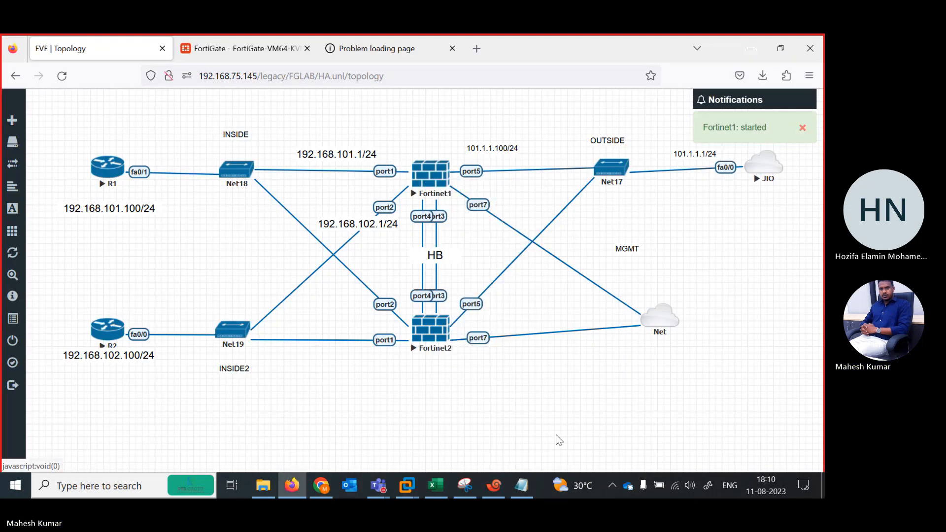
drag(653, 304, 667, 318)
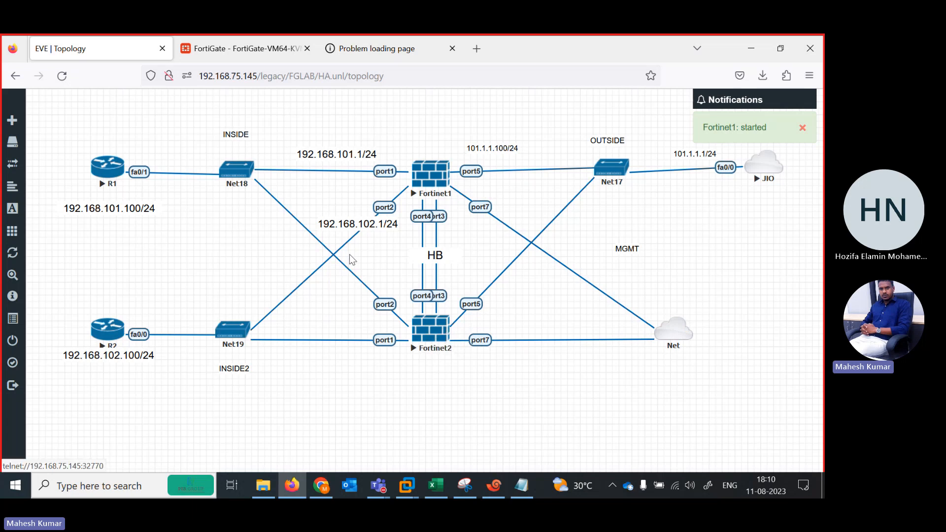
Reload the FortiGate HA monitor page at 192.168.75.153 to check the cluster members' roles.
click(204, 40)
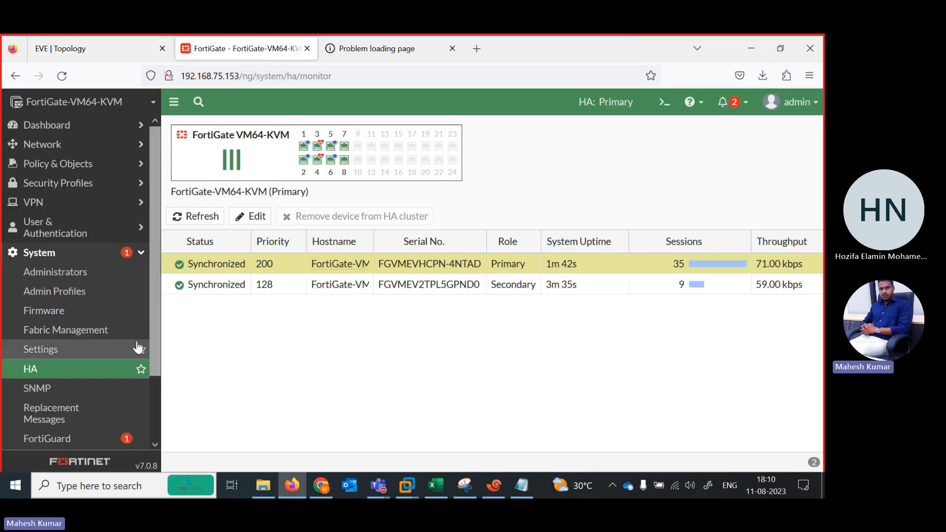
click(240, 76)
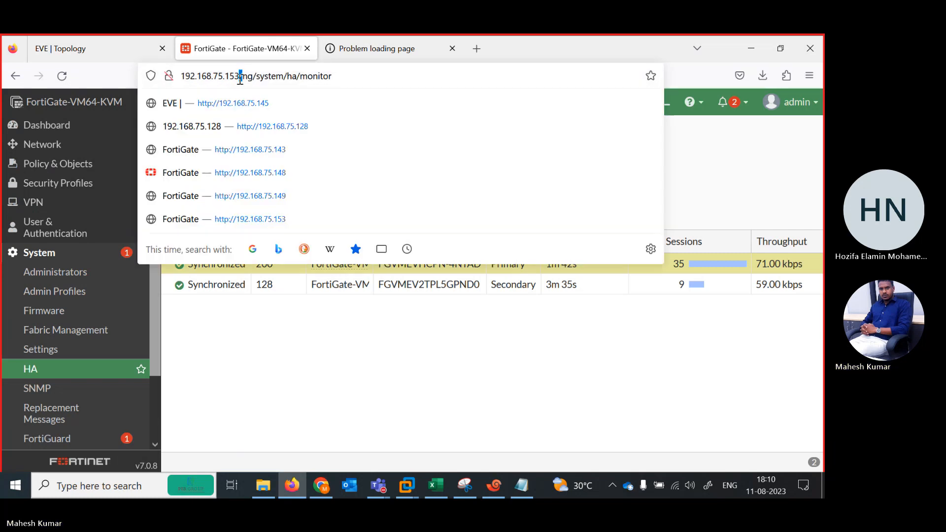
key(Return)
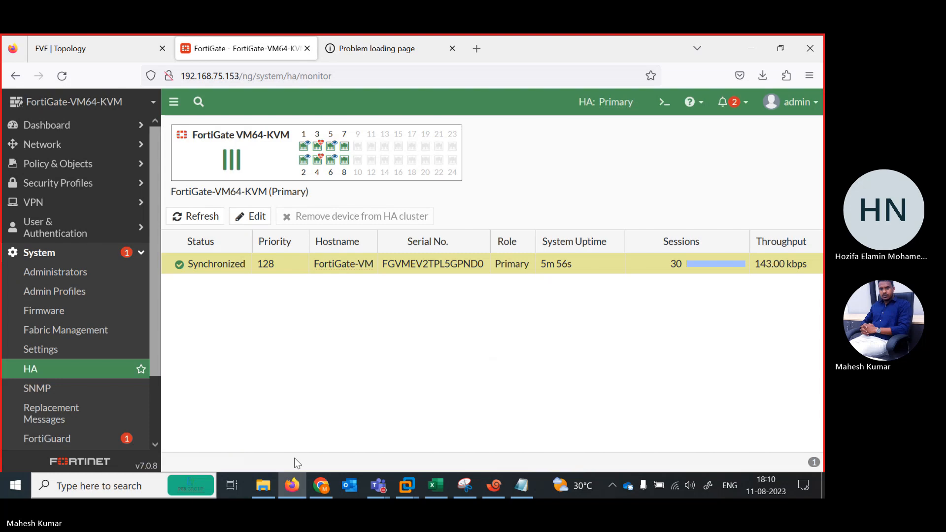
Examine the FortiGate's network interface list for port addresses and administrative access, and return to the EVE topology.
click(62, 144)
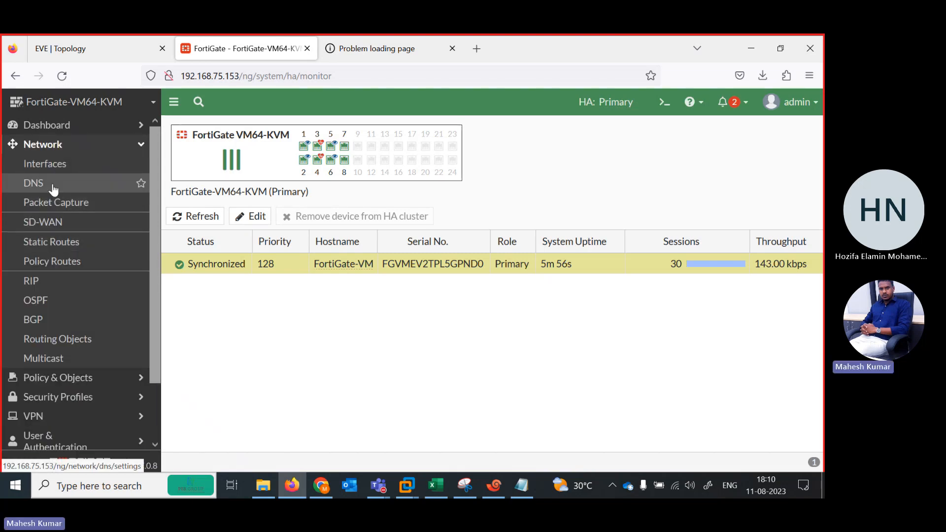
click(46, 165)
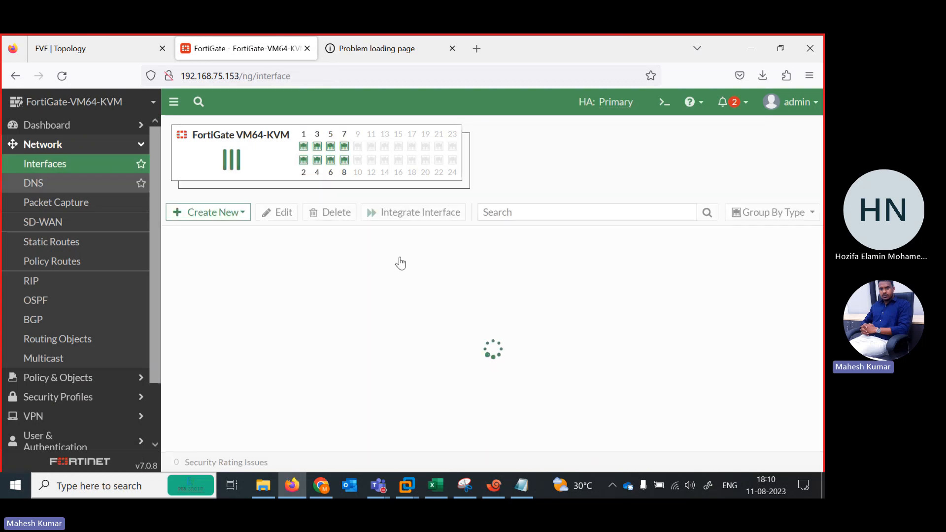
scroll(809, 305, down, 5)
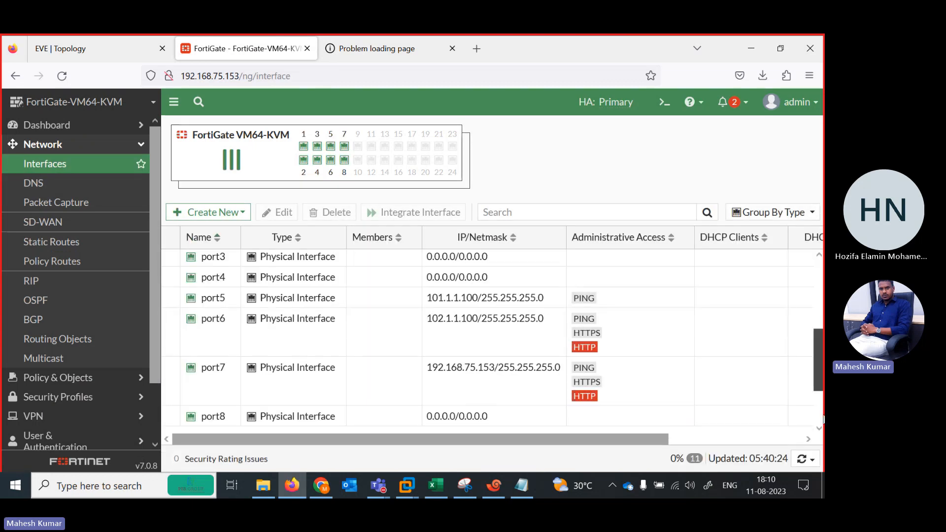
click(296, 487)
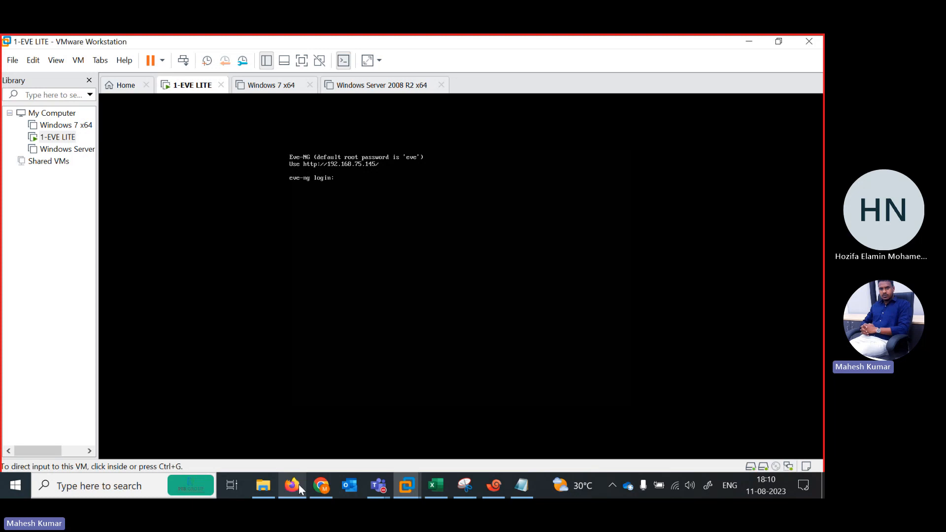
click(301, 488)
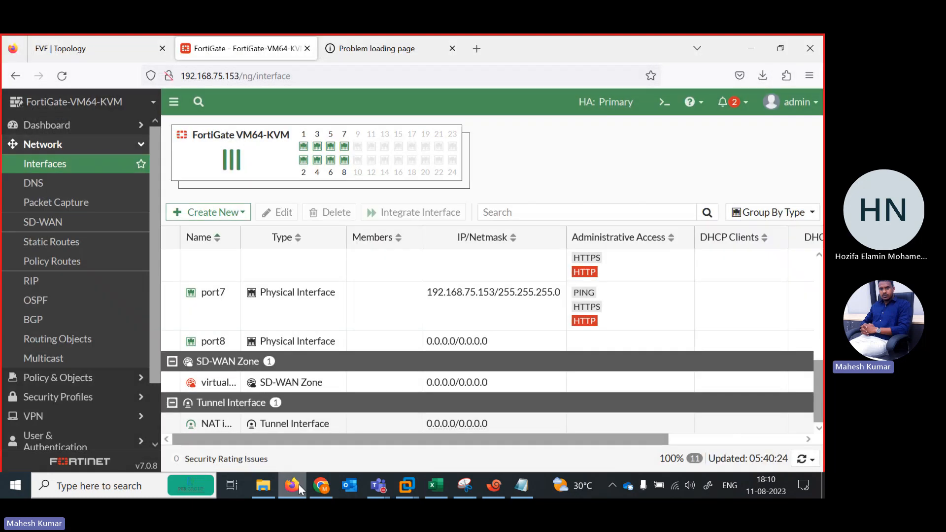
click(58, 51)
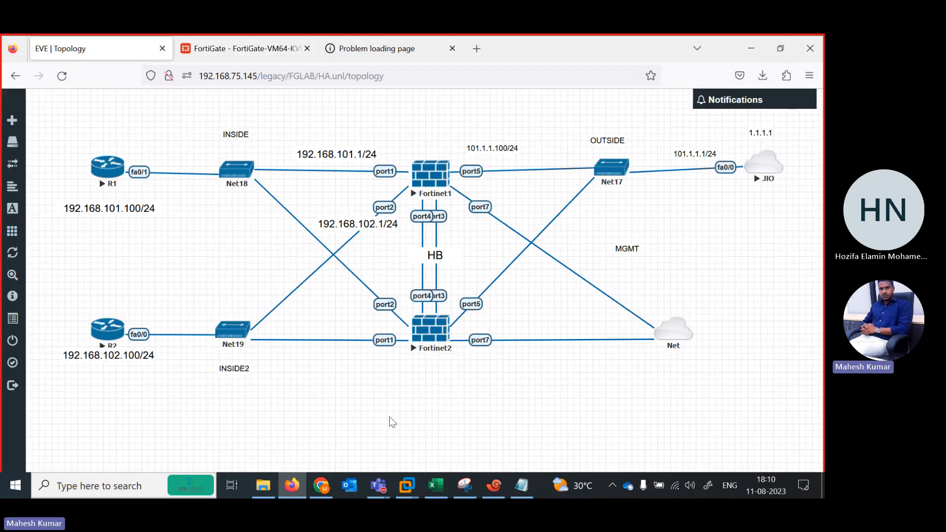
Review port7's address and administrative access in the FortiGate interface settings and close them without changes.
click(317, 494)
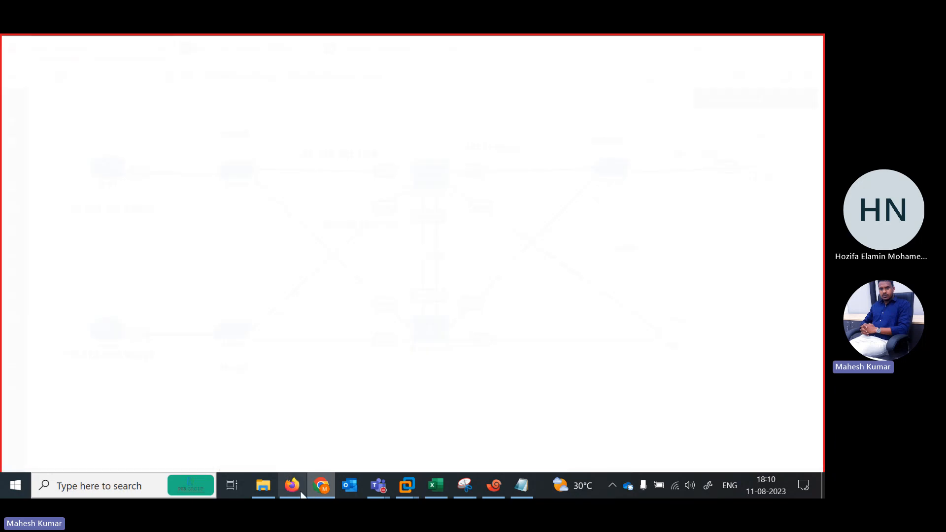
click(297, 494)
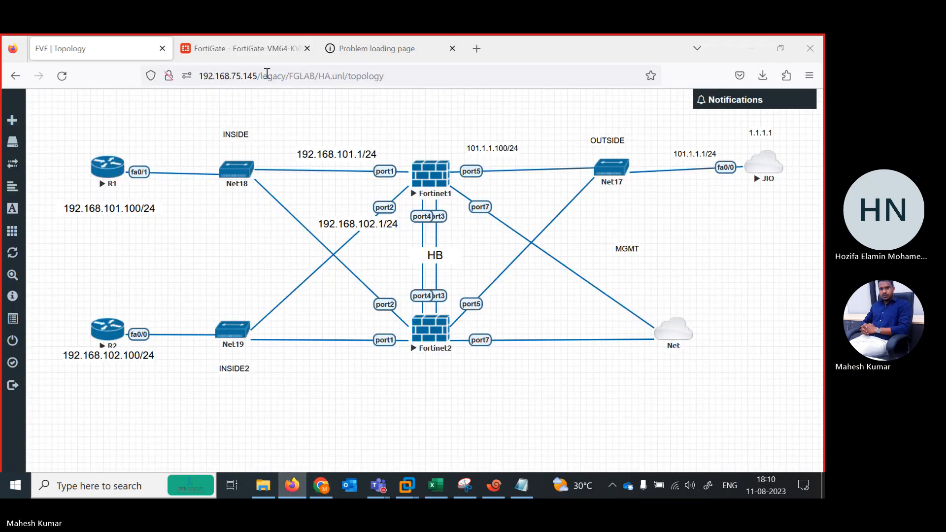
click(270, 43)
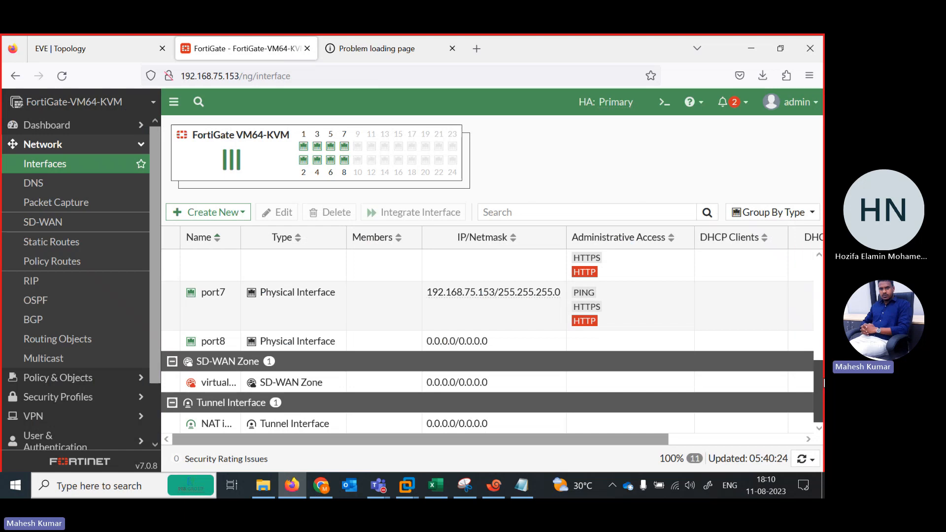
scroll(627, 351, up, 1)
click(414, 327)
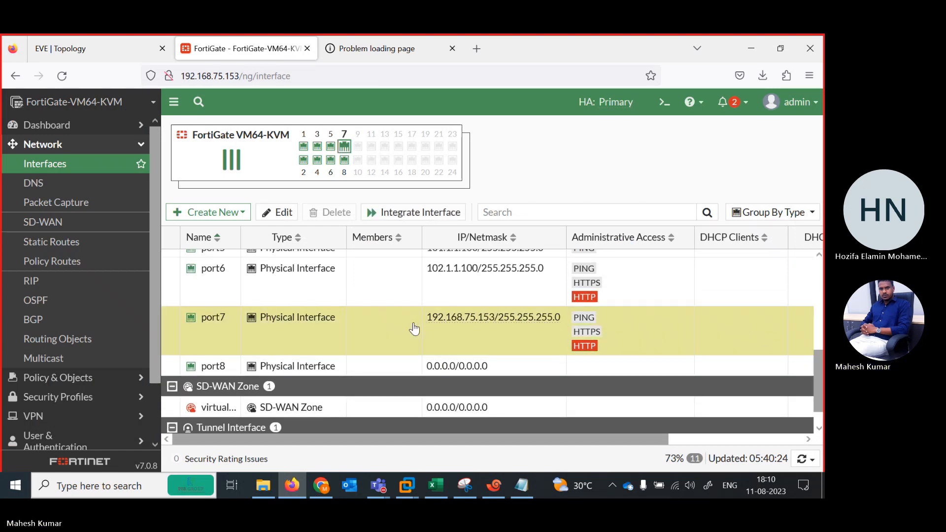
double_click(414, 327)
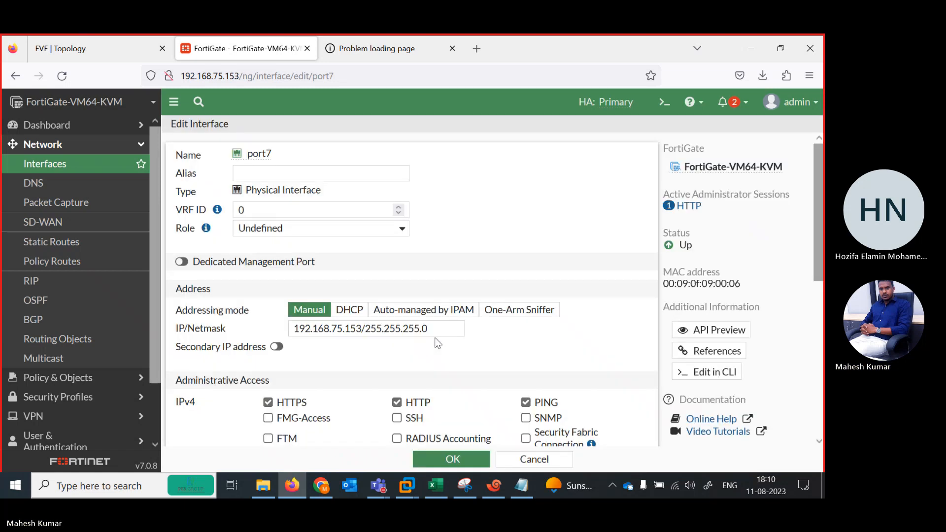
click(445, 459)
Check R1's running ping to 1.1.1.1 in Xshell and return to the EVE topology.
click(81, 48)
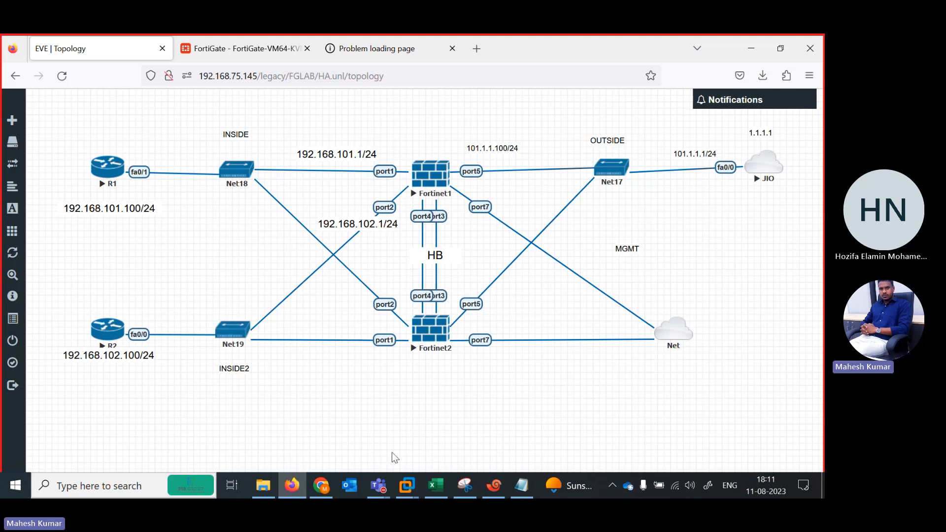
click(495, 485)
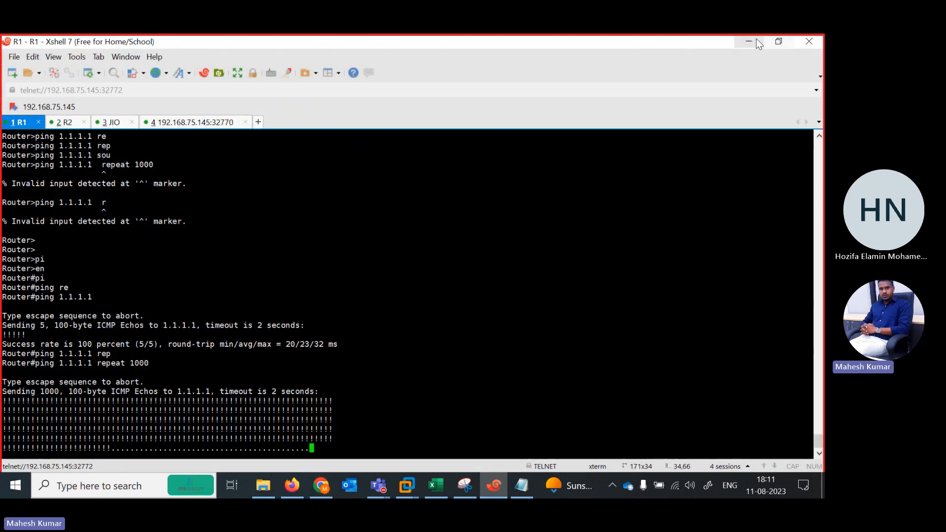
click(750, 43)
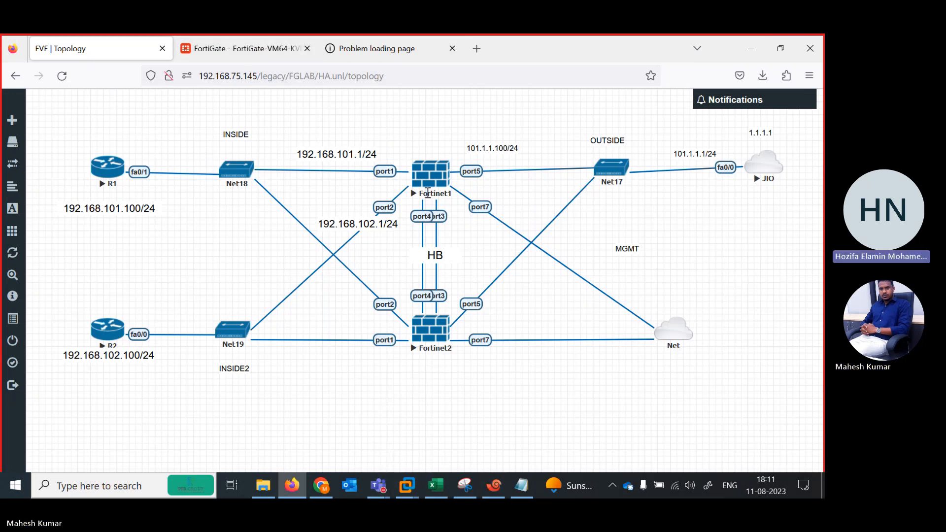
Log in to the FortiGate at 192.168.75.153 with the admin credentials, decline saving them, postpone the setup and dismiss the release overview.
click(256, 54)
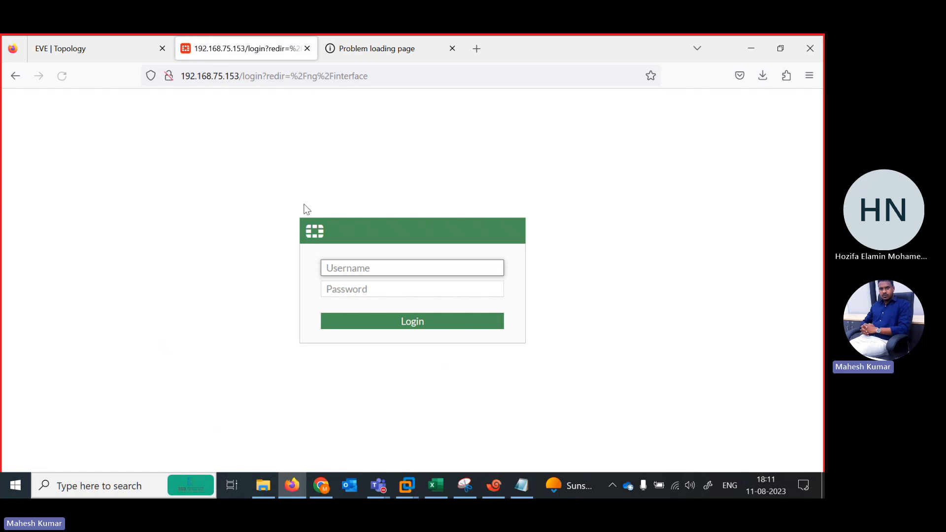
text(ad)
key(Tab)
text(admin)
key(Return)
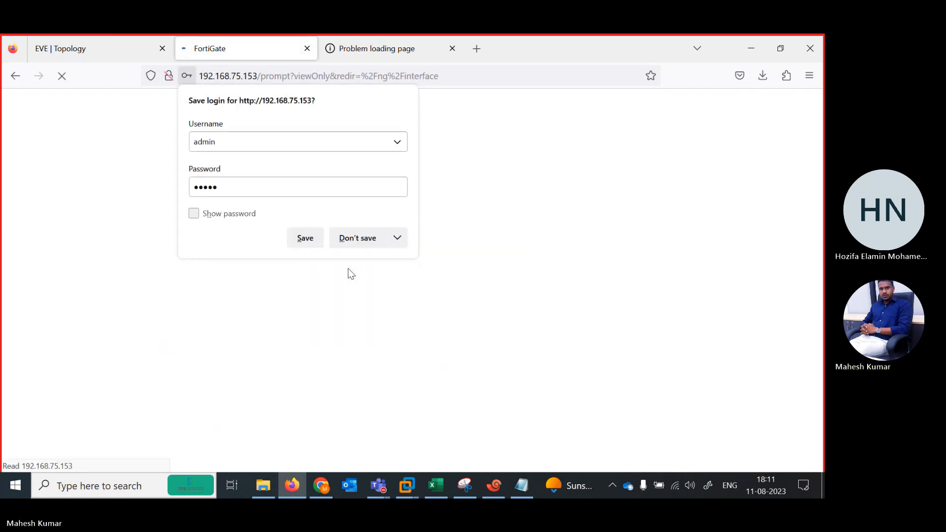
click(359, 240)
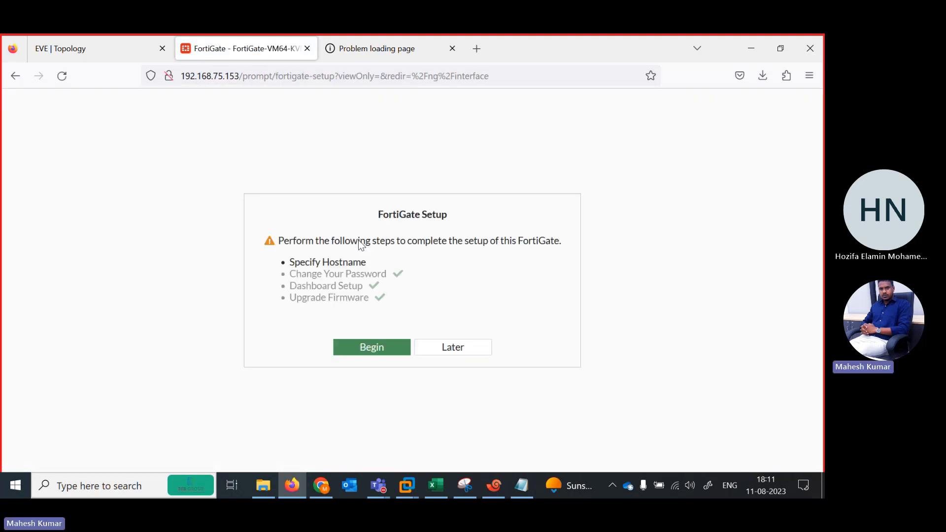
click(434, 350)
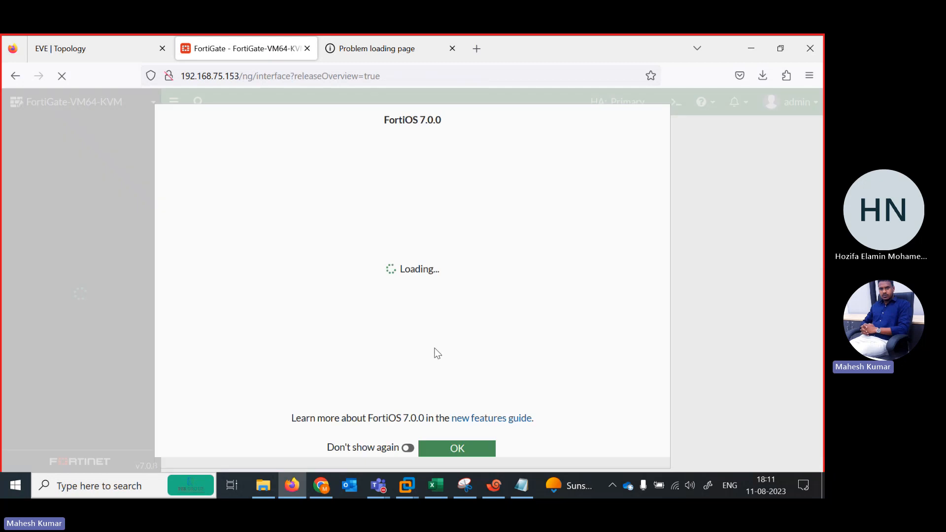
click(464, 449)
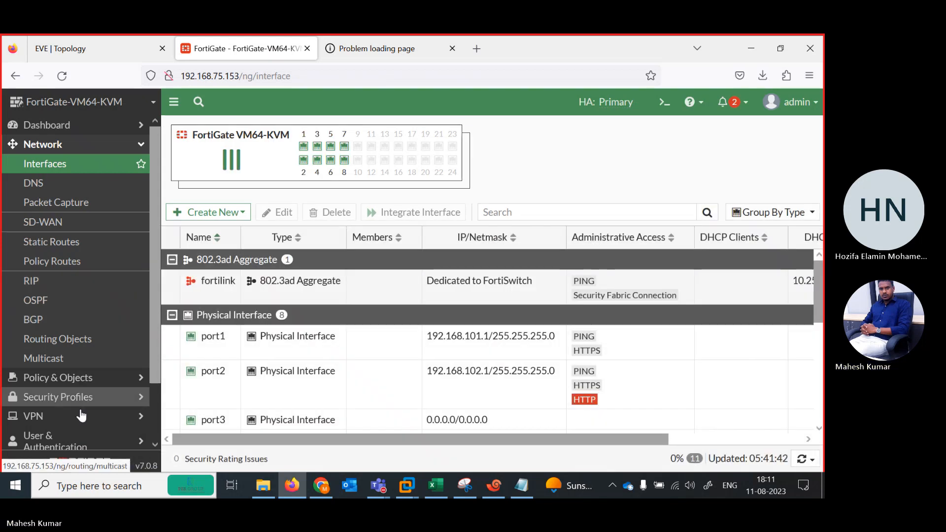
scroll(148, 404, down, 2)
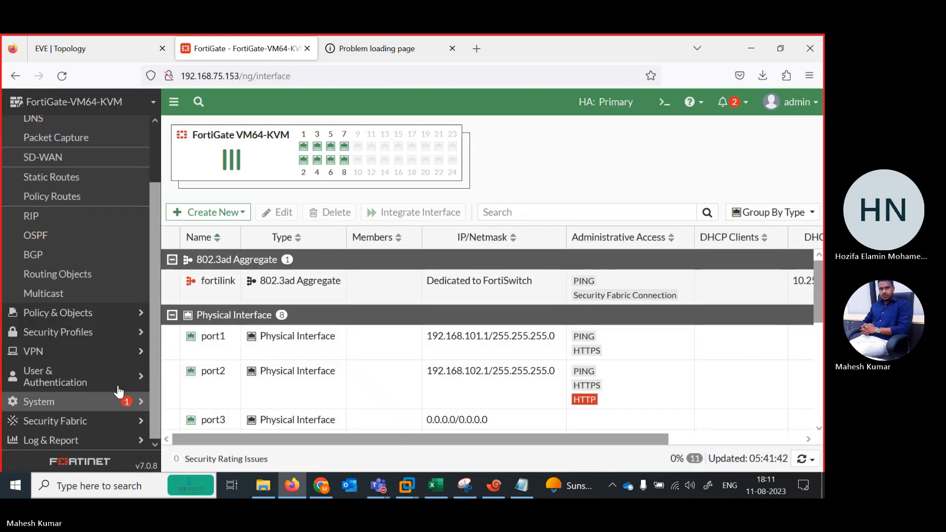
click(70, 406)
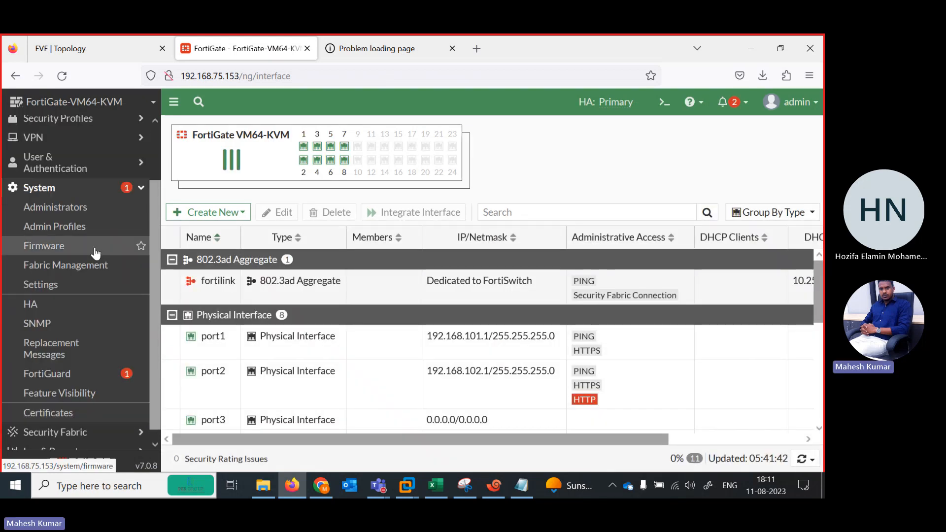
click(87, 226)
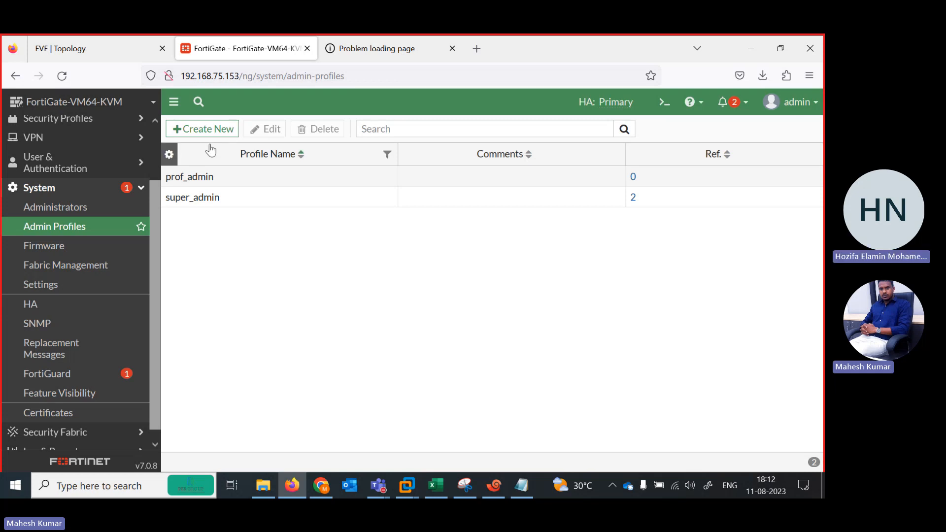
click(203, 131)
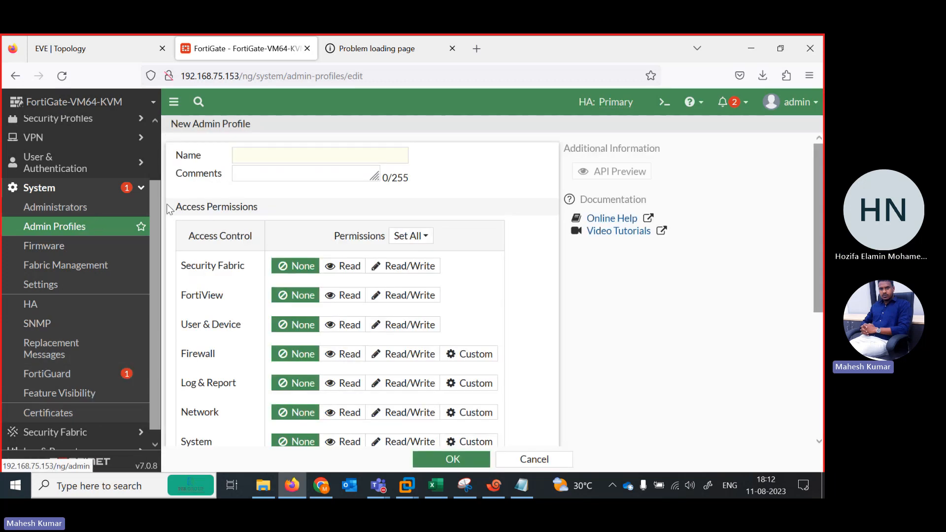
click(266, 157)
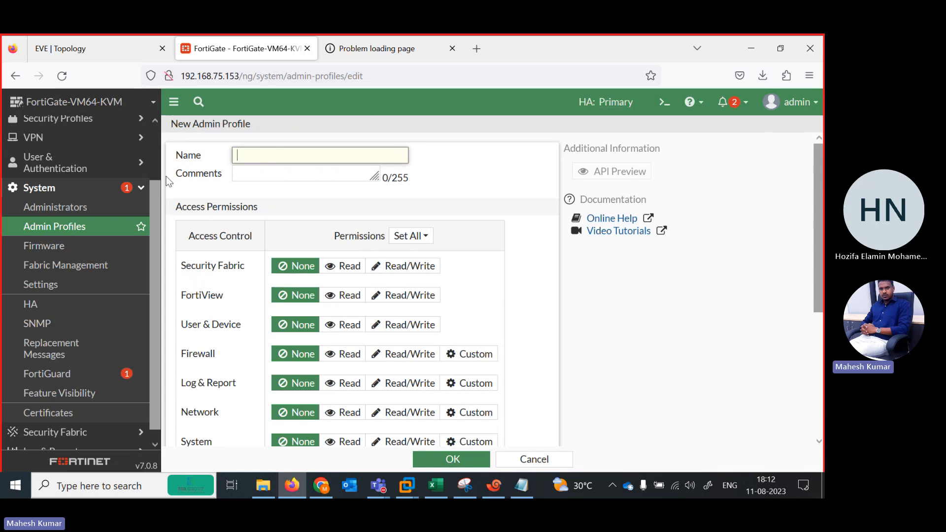
Start a new user definition of type Local User and proceed to its login credentials.
click(97, 167)
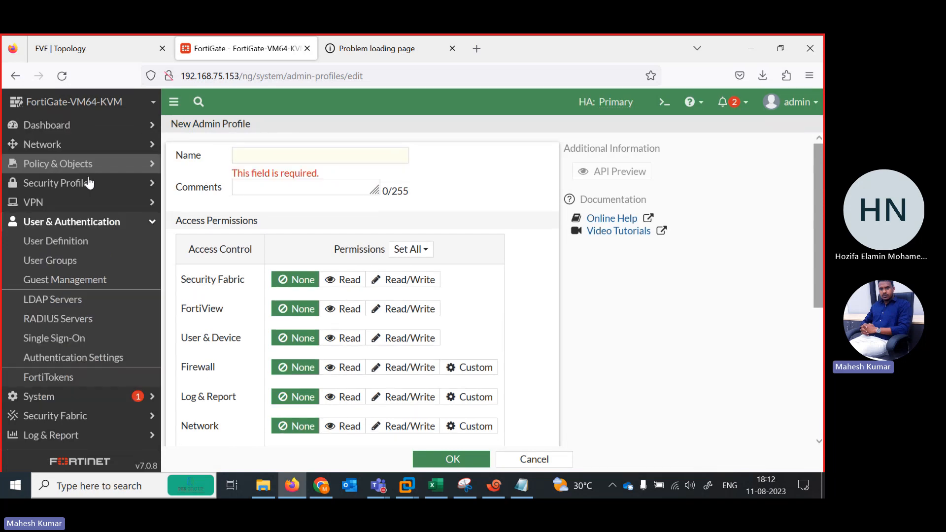
click(73, 261)
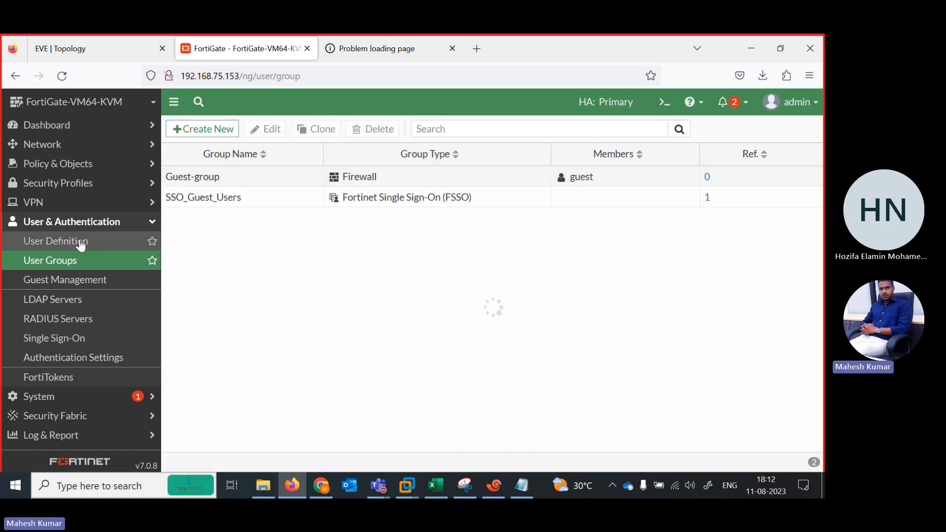
click(77, 243)
click(208, 133)
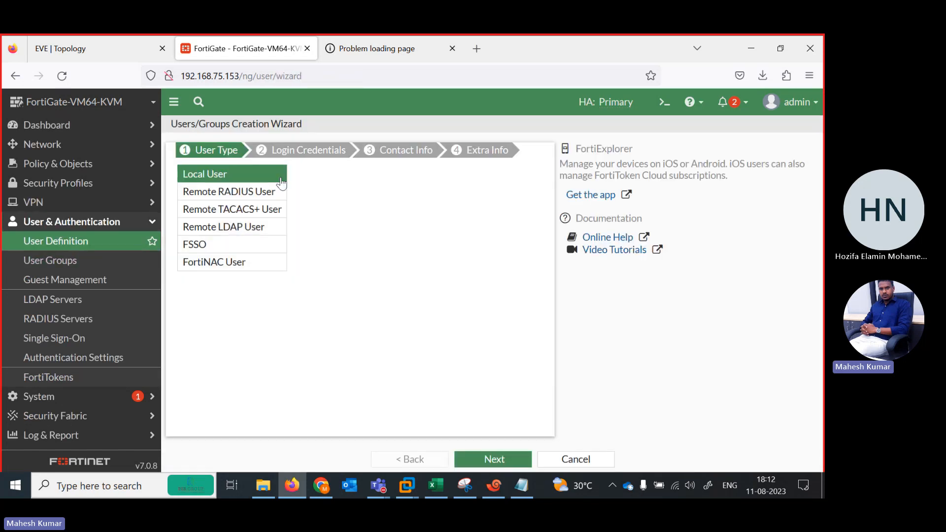
click(500, 460)
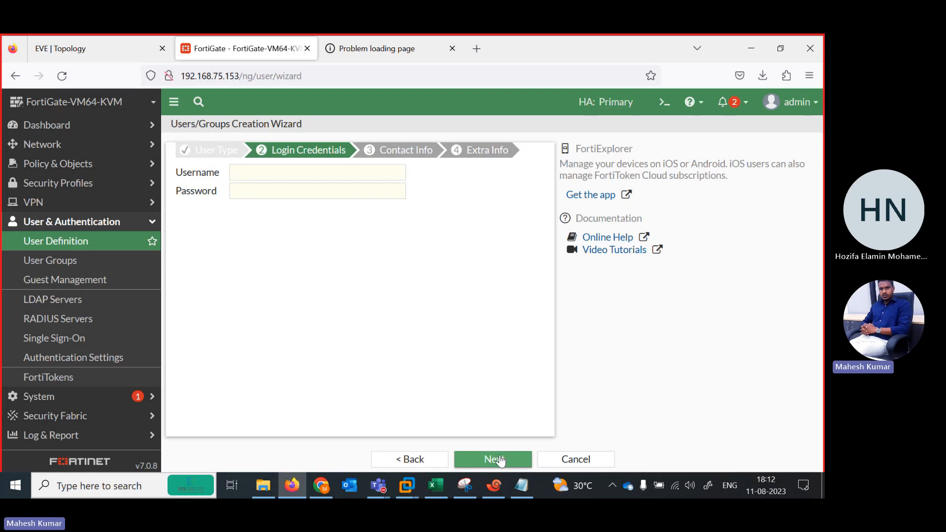
Set the local user's username to test, enter the account password, and finish creating the user without two-factor authentication.
click(273, 173)
text(TE)
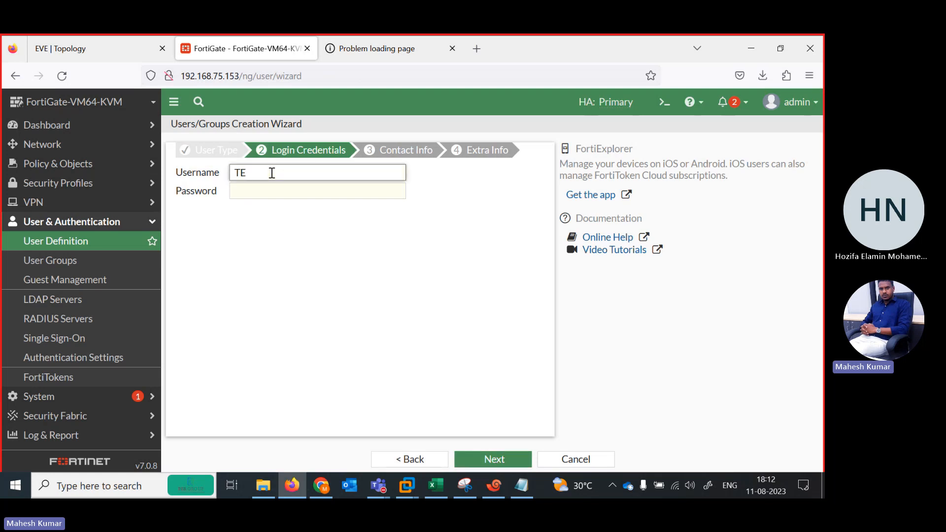
key(BackSpace)
key(BackSpace)
text(ge)
key(BackSpace)
key(BackSpace)
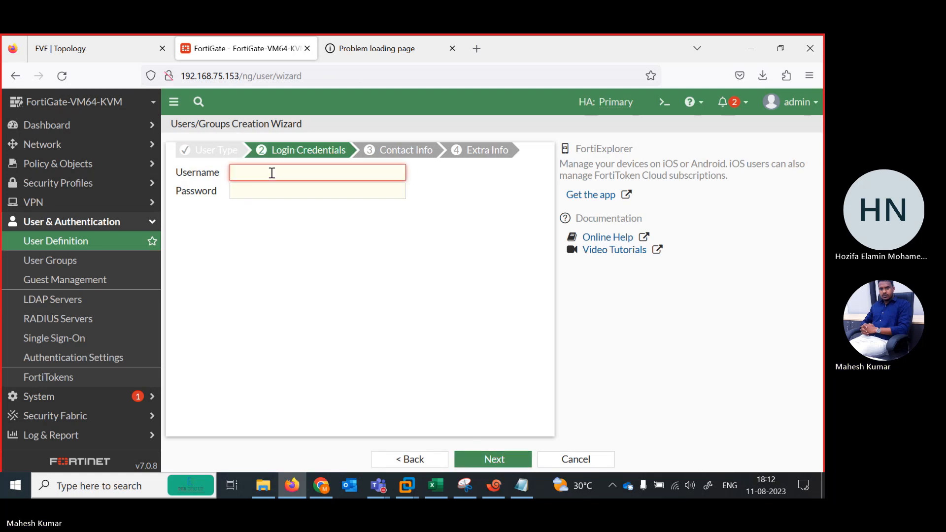
text(test)
key(Tab)
text(te)
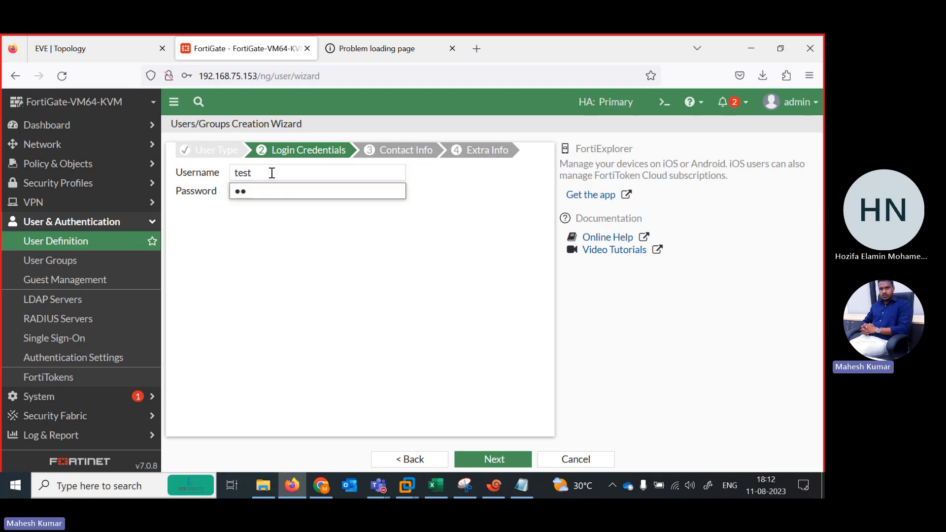
click(492, 459)
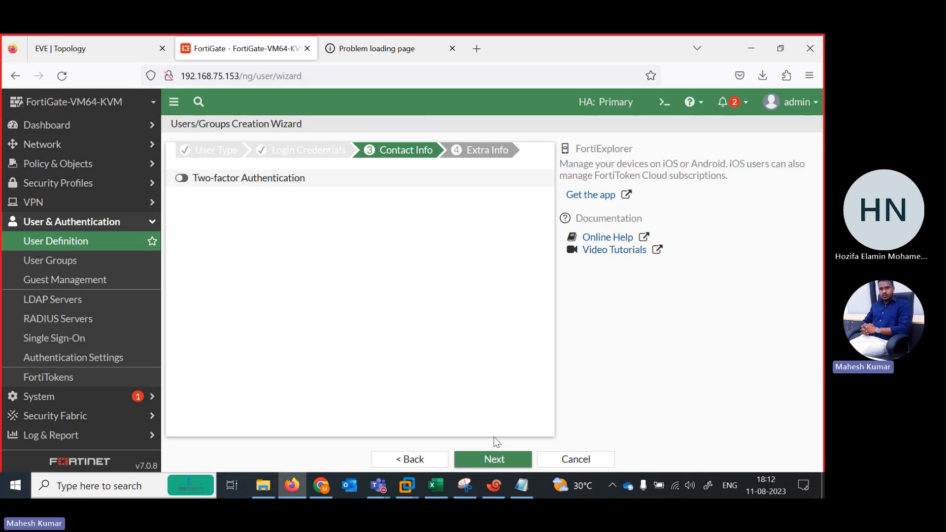
click(499, 460)
click(494, 459)
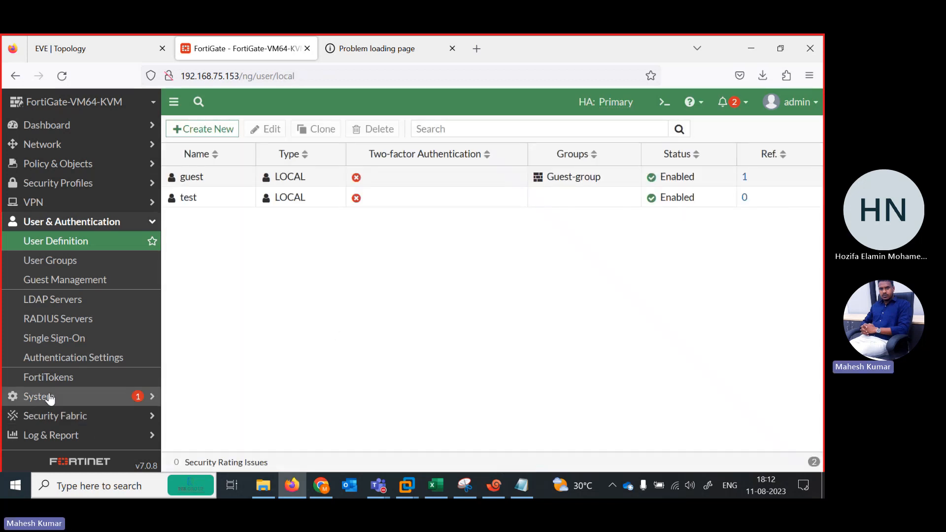
Start a new admin profile named testing in the system's admin profiles.
click(21, 396)
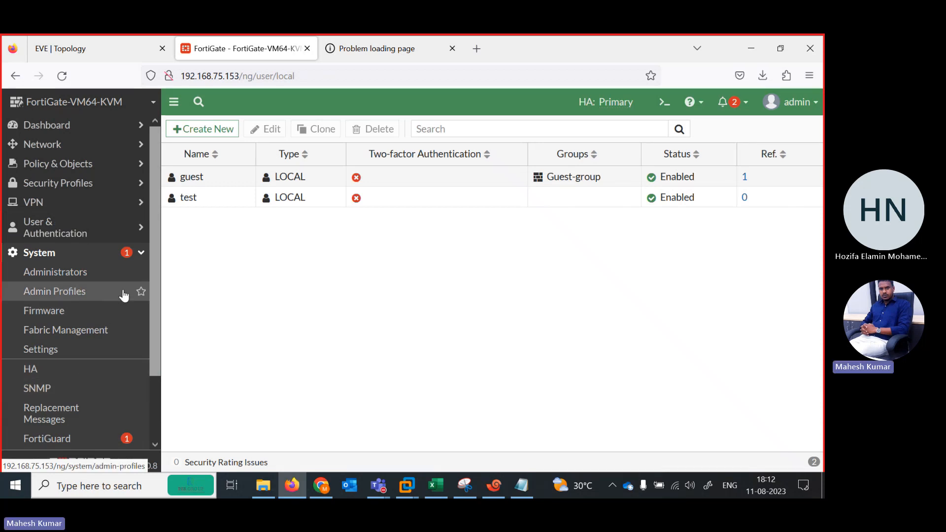
drag(158, 281, 157, 354)
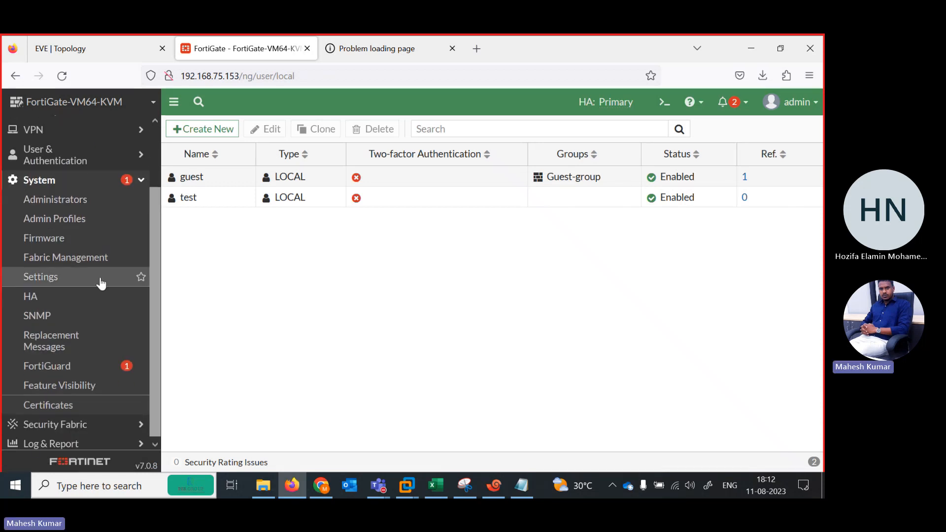
click(70, 222)
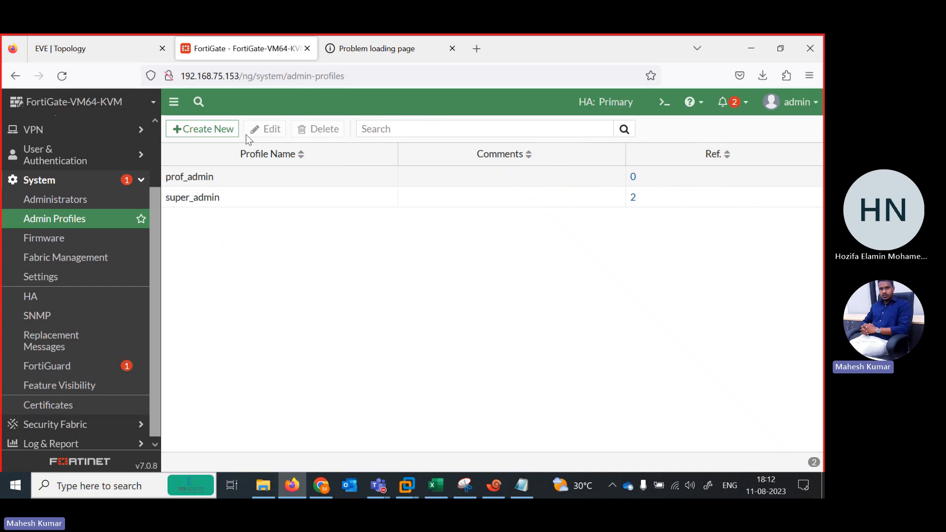
click(210, 129)
click(251, 161)
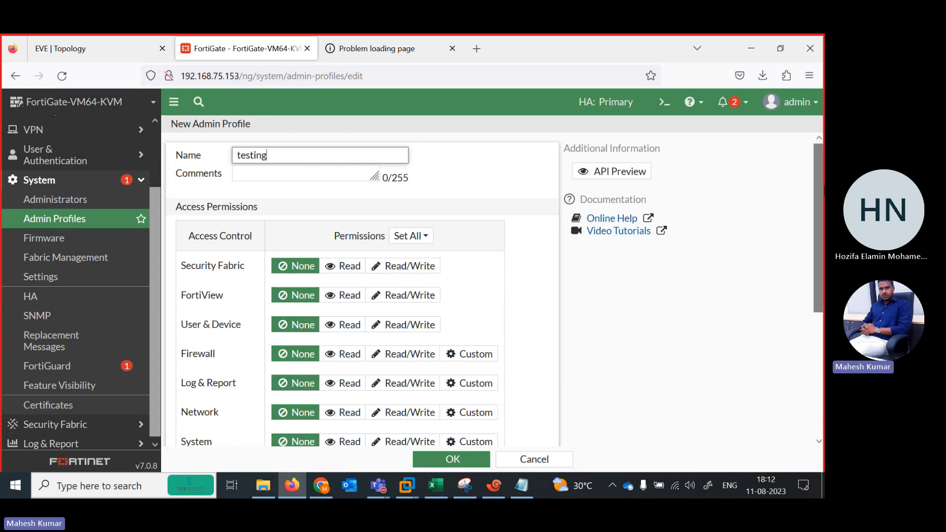
mouse_move(823, 249)
mouse_down()
mouse_move(823, 370)
mouse_move(824, 248)
mouse_up()
Grant Read permission for Security Fabric, FortiView, User & Device, Firewall, Log & Report and Network in the testing profile.
click(425, 236)
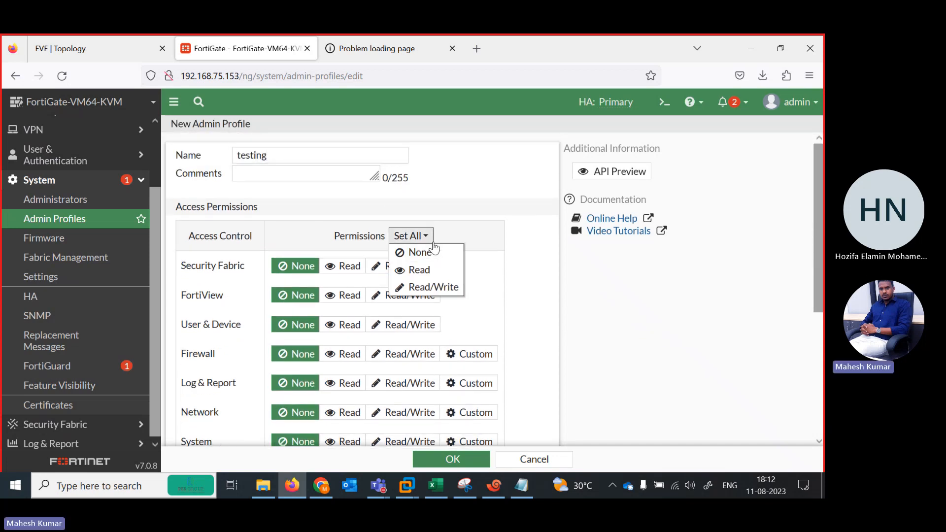
click(557, 294)
click(347, 266)
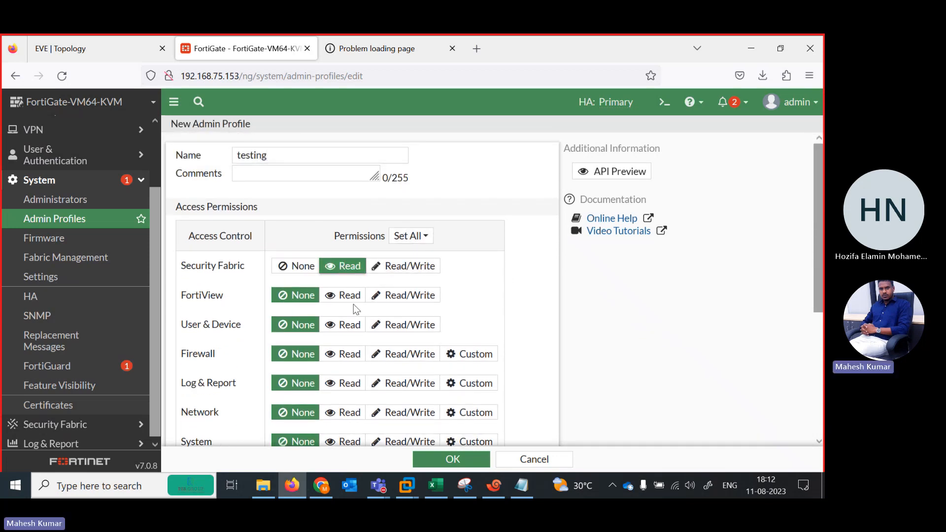
click(342, 300)
click(346, 327)
click(349, 357)
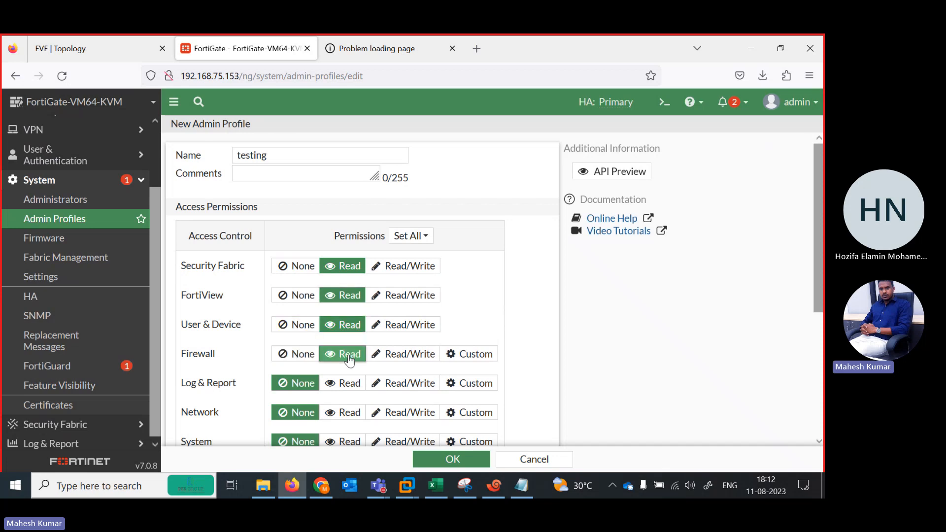
click(348, 384)
click(345, 413)
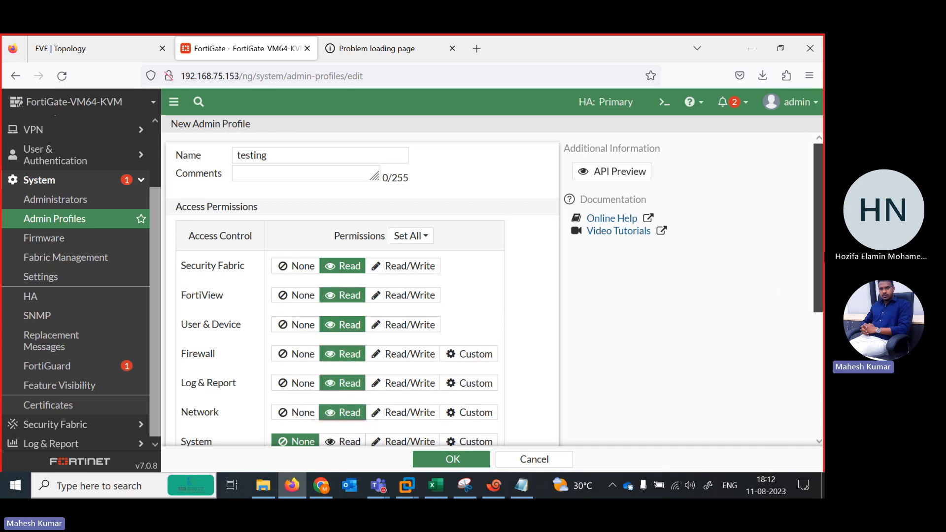
Grant Read permission for System, Security Profile, VPN, WAN Opt & Cache and WiFi & Switch, and save the testing profile.
drag(819, 295, 818, 379)
click(345, 308)
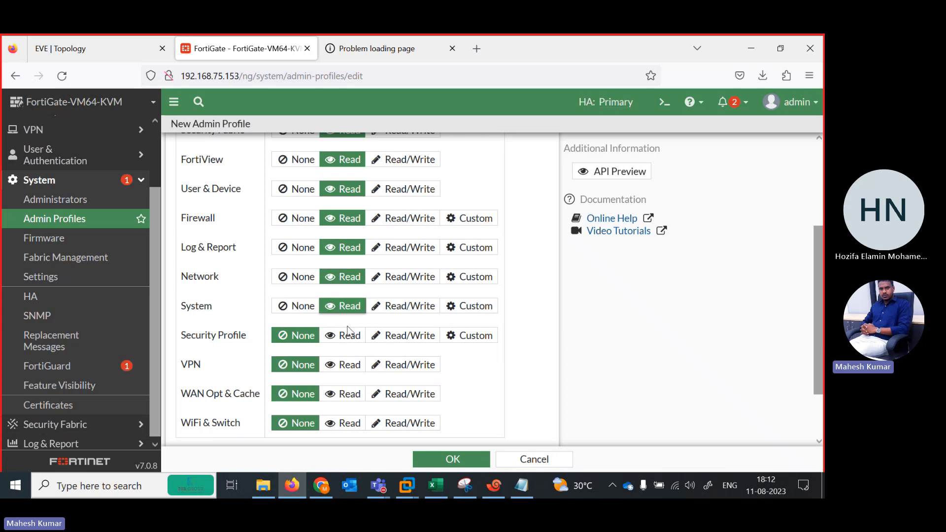
click(347, 337)
click(349, 365)
click(348, 395)
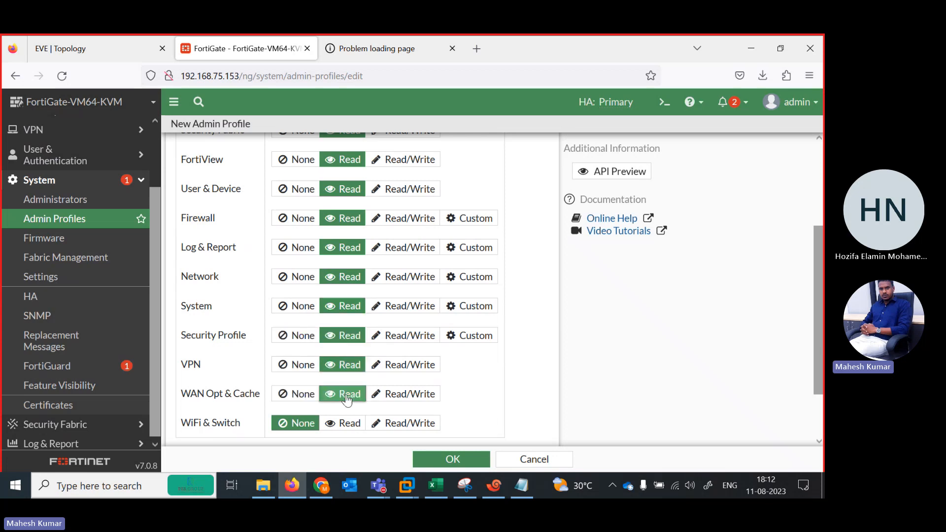
click(349, 425)
click(449, 459)
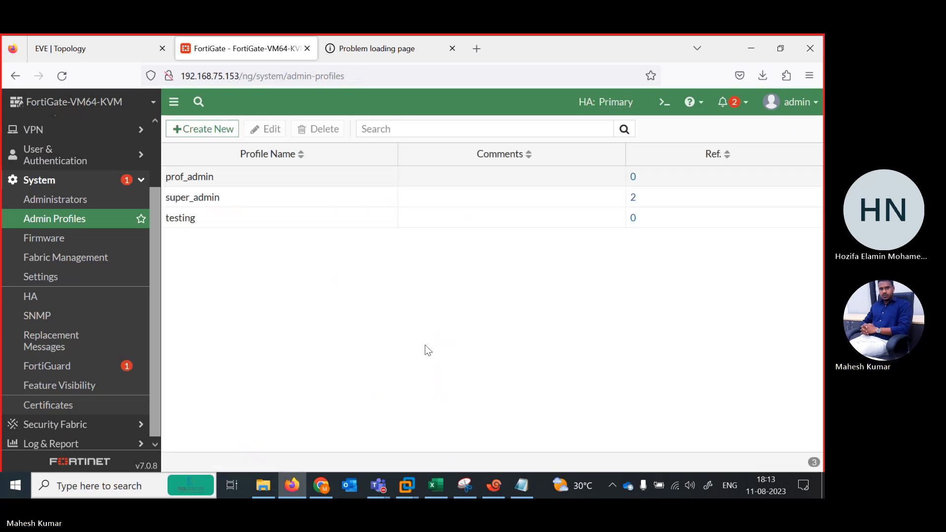
Reopen the testing admin profile, review all its access permissions down to the idle timeout option, and return to the profile list.
click(207, 219)
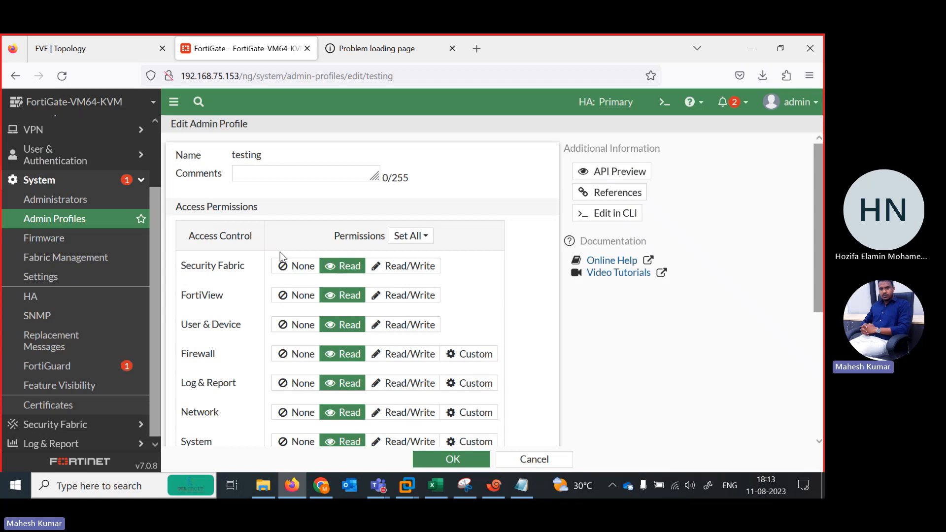
click(525, 460)
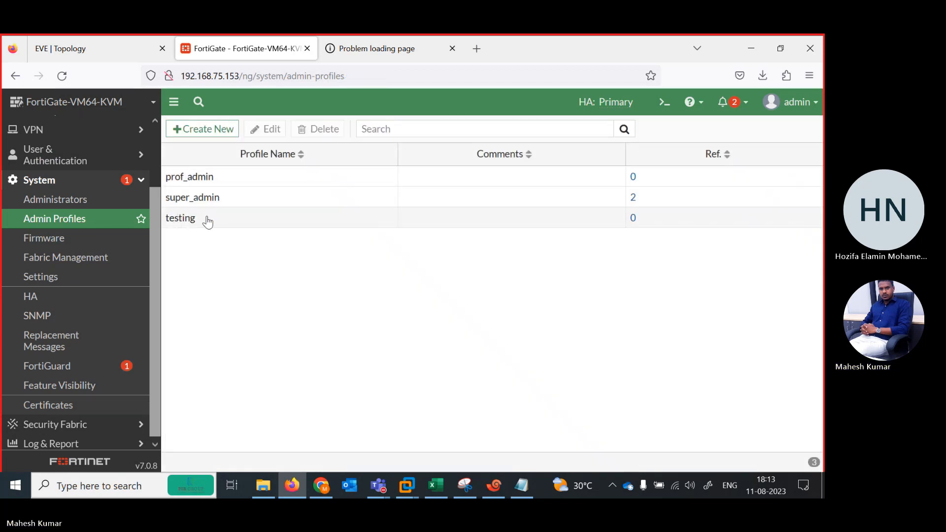
click(258, 130)
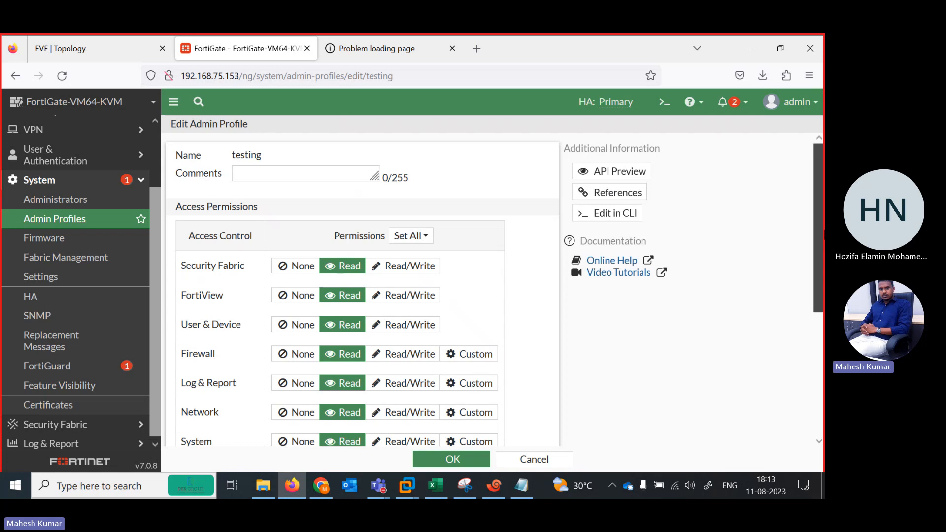
scroll(818, 226, down, 4)
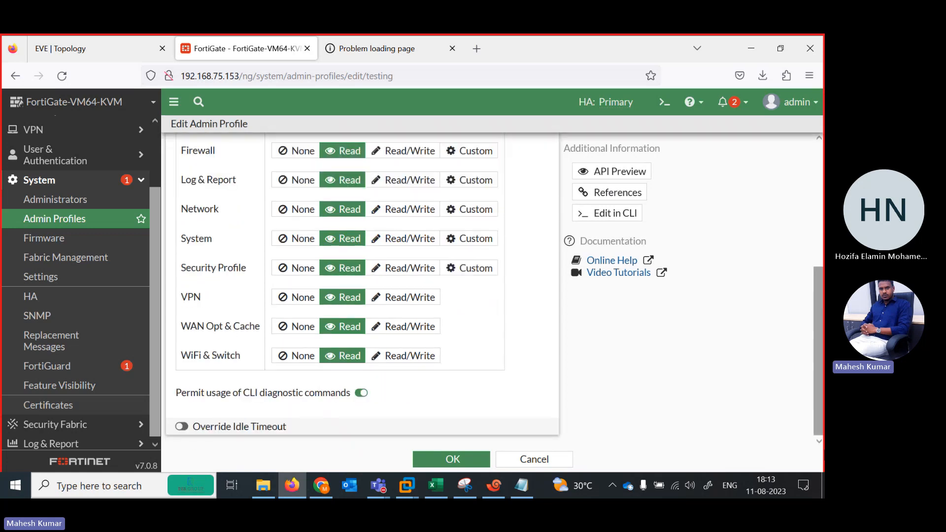
click(437, 463)
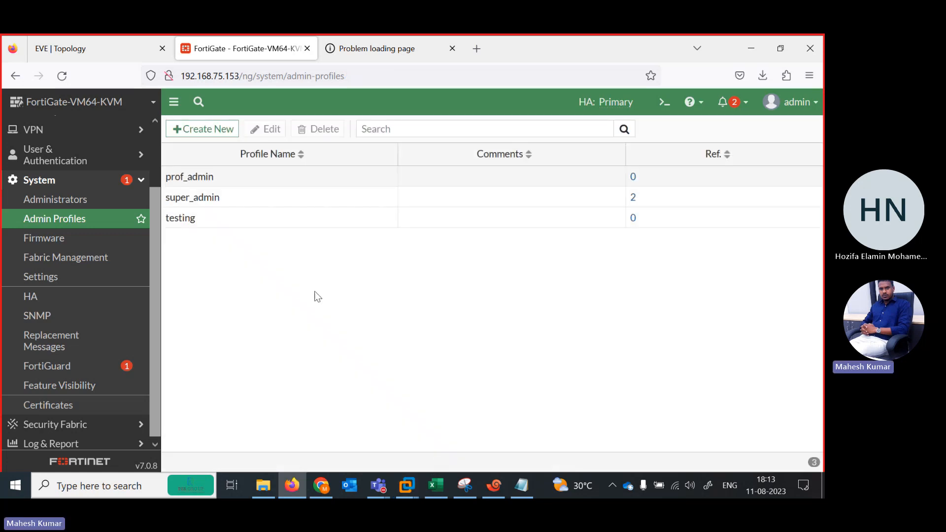
Log out of the admin session and try to log in to the FortiGate as test with the account password.
click(820, 110)
click(753, 219)
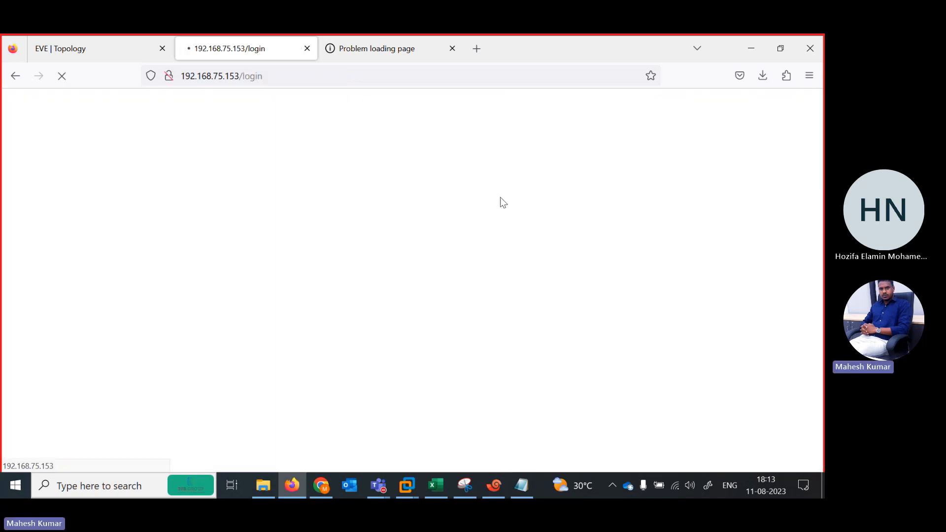
text(test)
key(Tab)
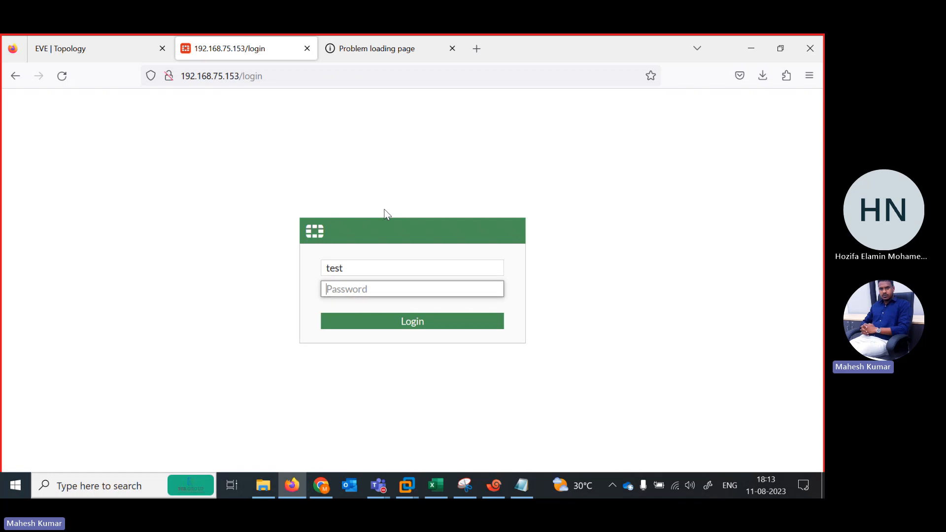
text(tes)
key(Return)
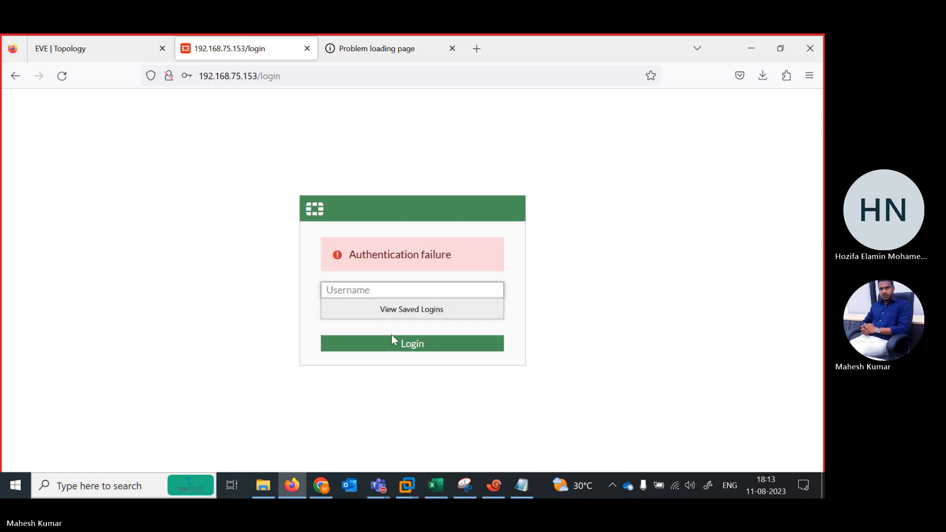
Switch to the course content workbook in Excel and mark the High availability (HA) topic as DONE in column B.
click(379, 482)
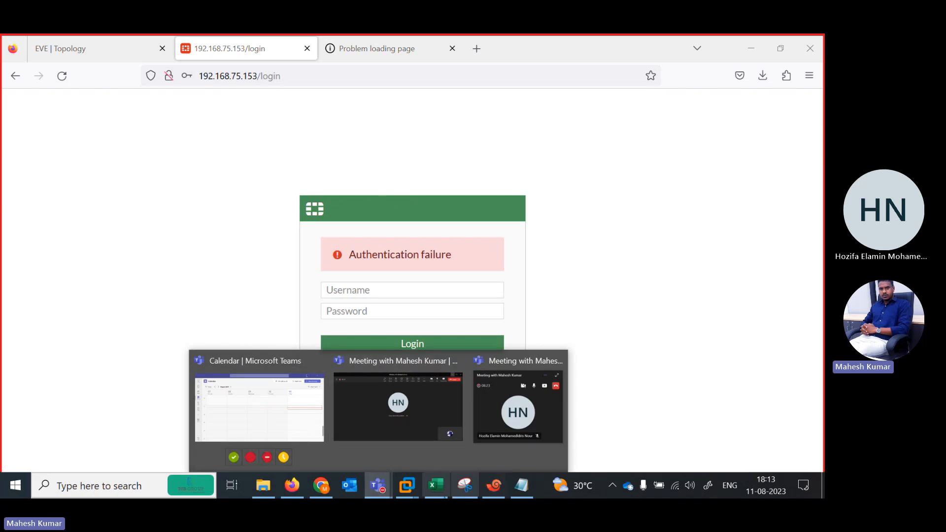
click(437, 486)
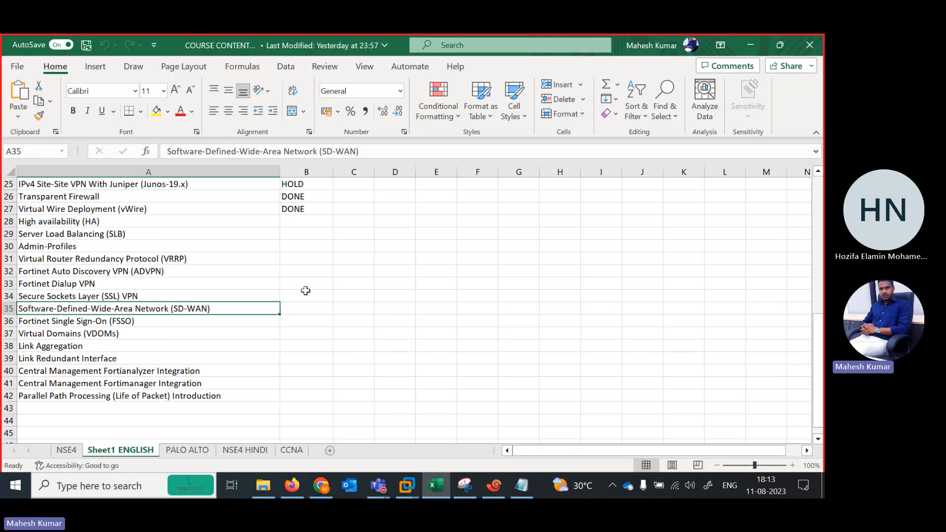
click(170, 218)
key(Right)
text(DONE)
key(Return)
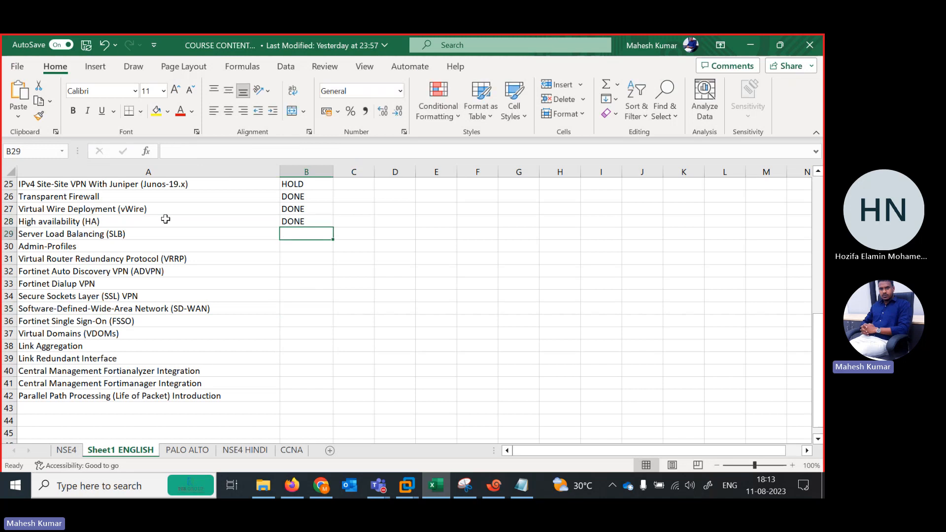
Look through the course topics in column A, from the site-to-site VPN entries to the end of the list, to see what remains.
key(Left)
key(Down)
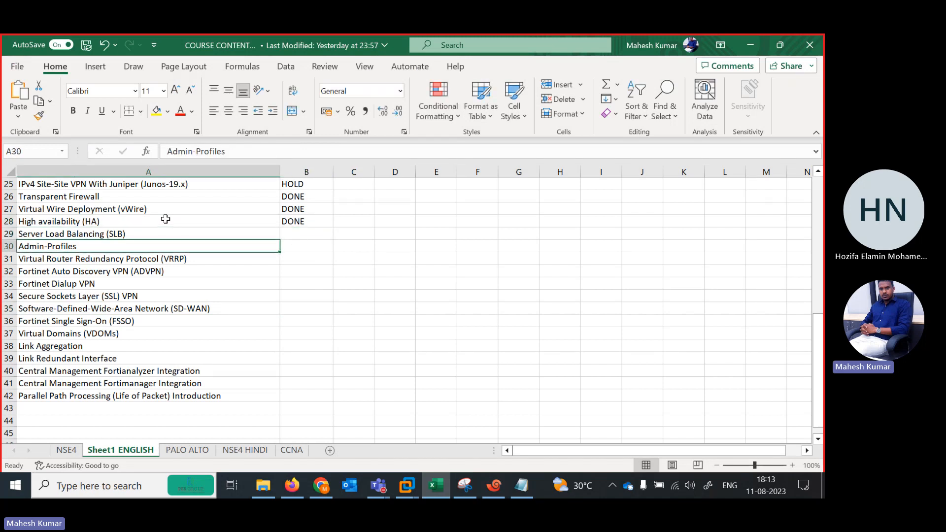
key(Down)
key(Down)
key(Down)
key(Down)
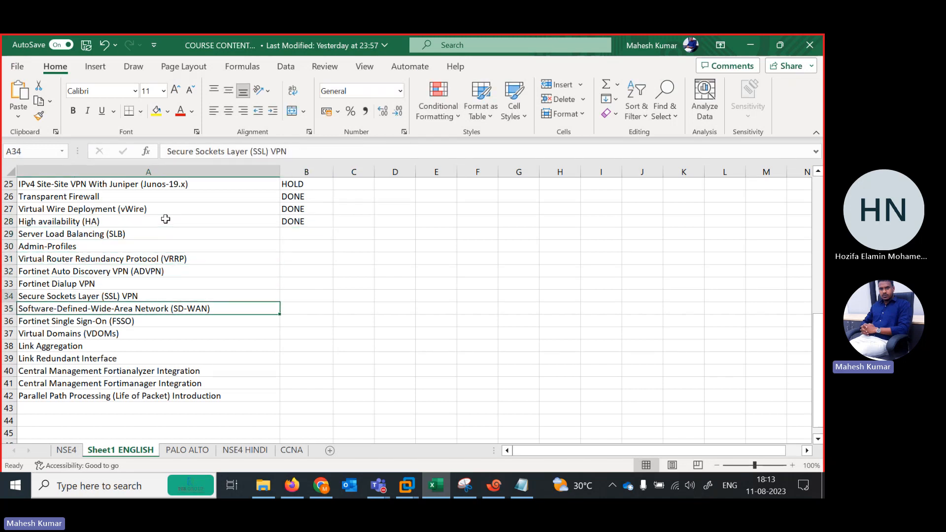
key(Up)
key(Up)
key(Up)
key(Up)
key(Up)
key(Up)
key(Up)
key(Up)
key(Up)
key(Up)
key(Up)
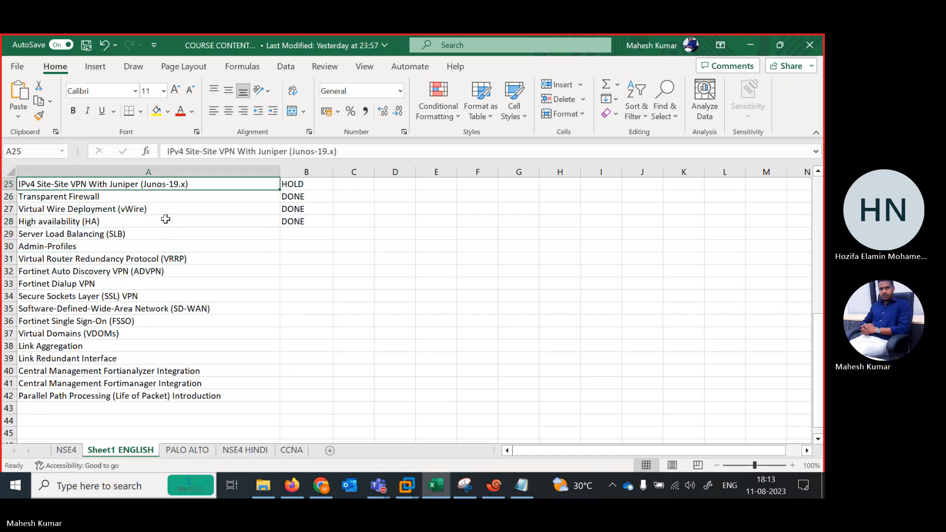
key(Up)
key(Up)
key(Up)
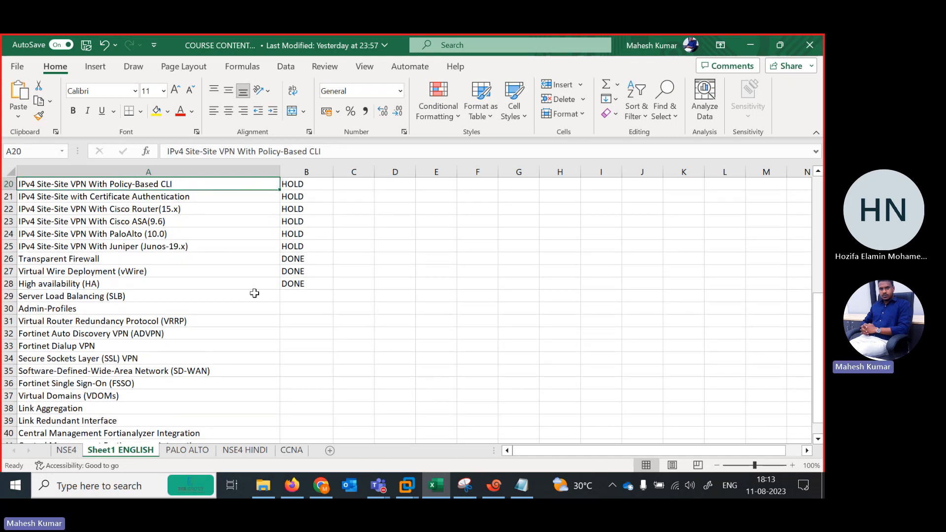
click(230, 295)
key(Down)
key(Down)
key(Down)
key(Down)
key(Down)
key(Down)
key(Down)
key(Down)
key(Down)
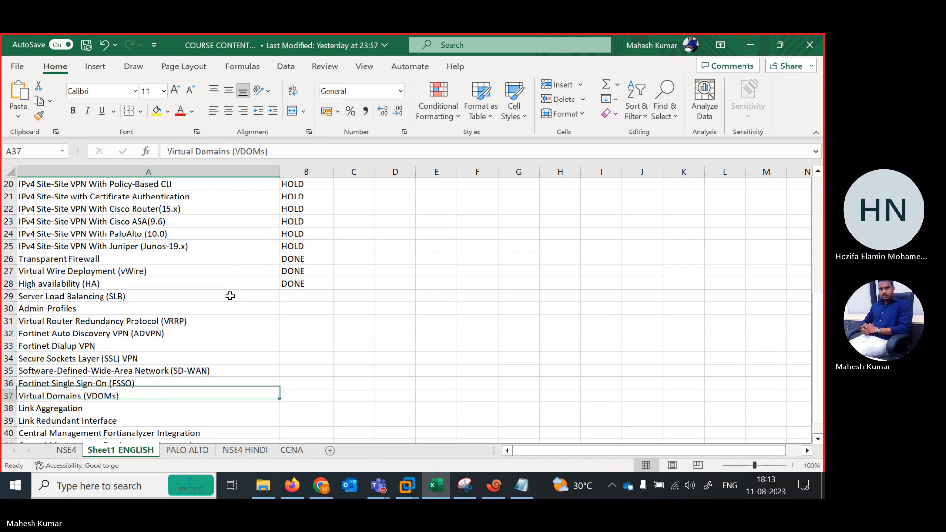
key(Down)
key(Down)
key(Down)
key(Down)
key(Down)
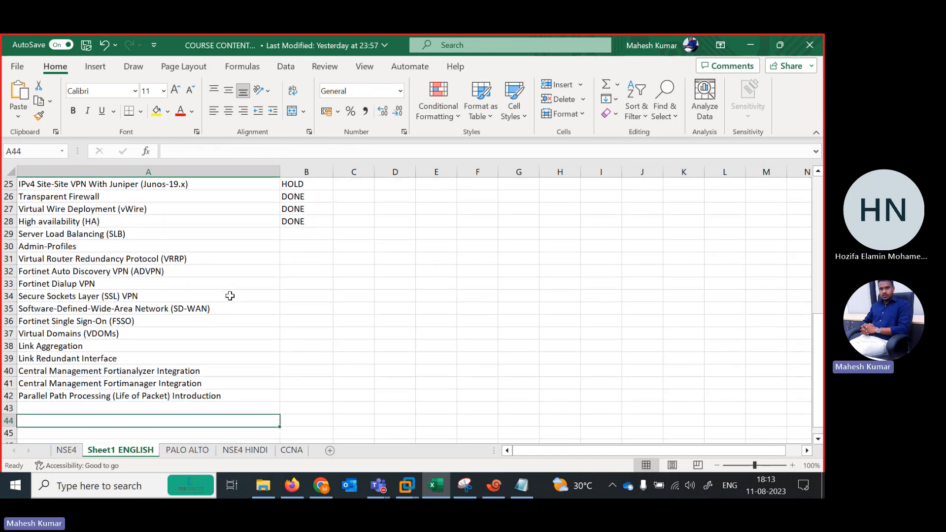
key(Up)
key(Up)
key(Up)
key(Up)
key(Up)
key(Up)
key(Up)
key(Up)
key(Up)
key(Up)
key(Up)
key(Up)
key(Up)
key(Up)
key(Up)
key(Up)
key(Up)
key(Down)
key(Down)
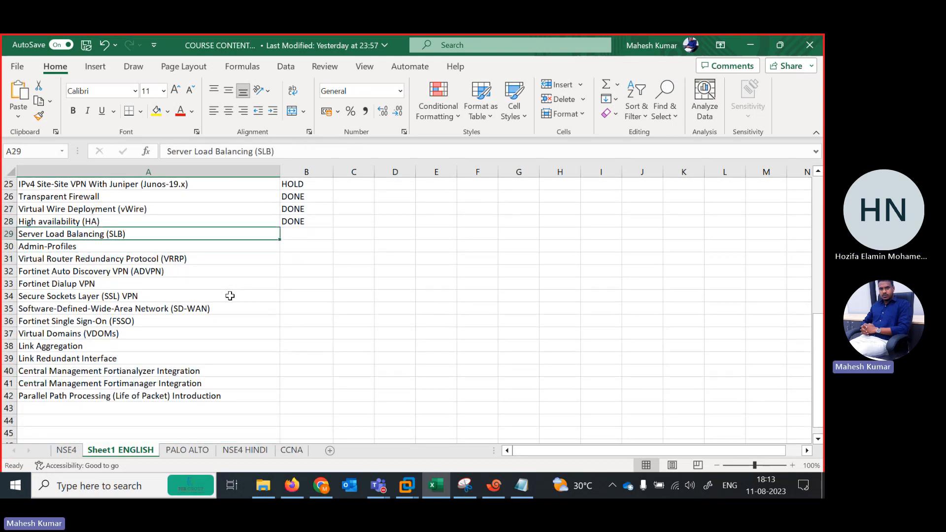
key(Down)
key(Down)
key(Down)
key(Down)
key(Up)
key(Up)
key(Up)
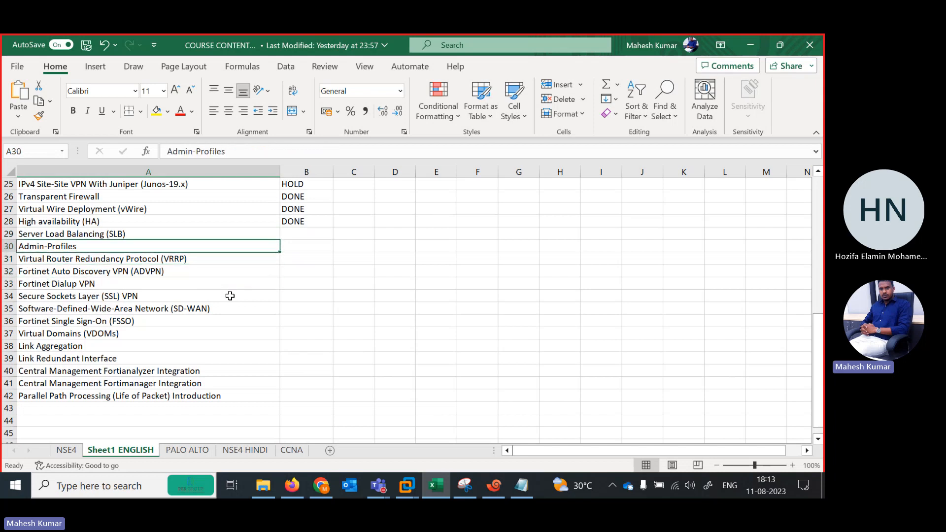
key(Down)
key(Down)
key(Down)
key(Up)
key(Up)
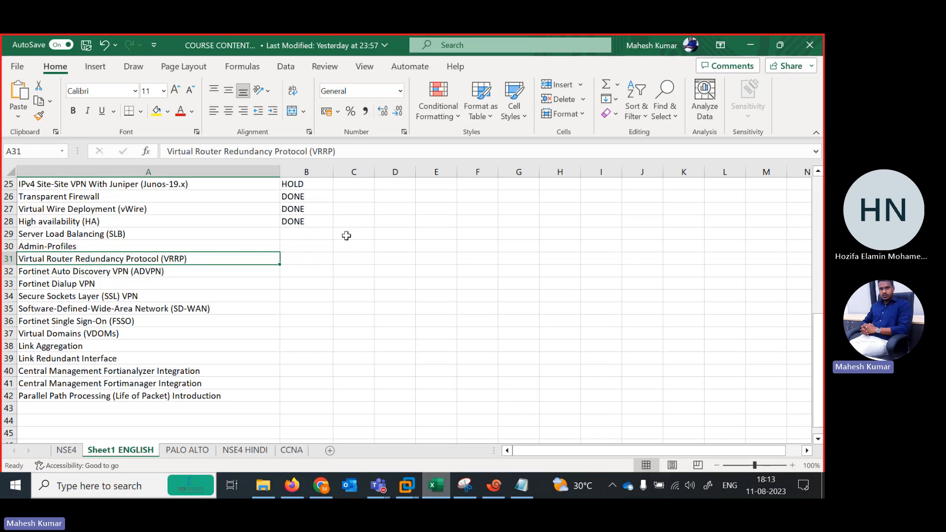
Switch to the Microsoft Teams meeting window and request to stop the meeting recording.
mouse_move(377, 488)
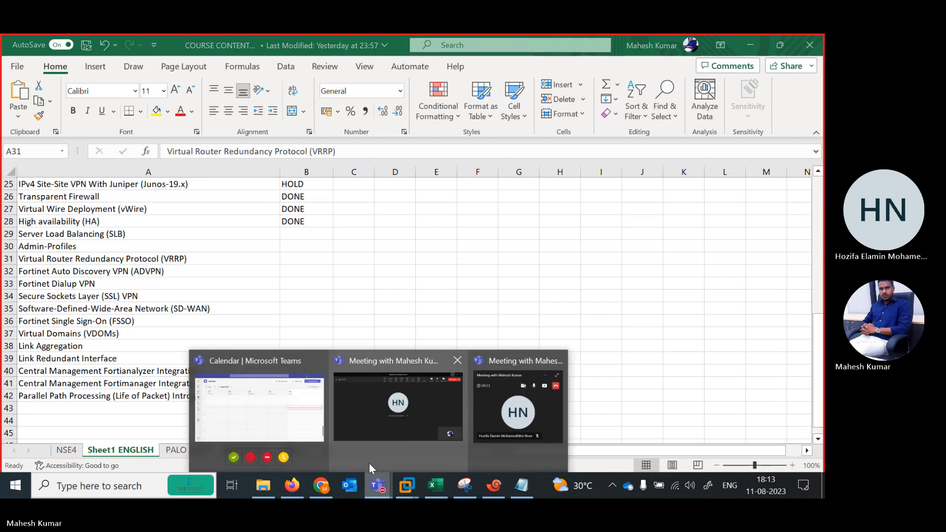
click(370, 459)
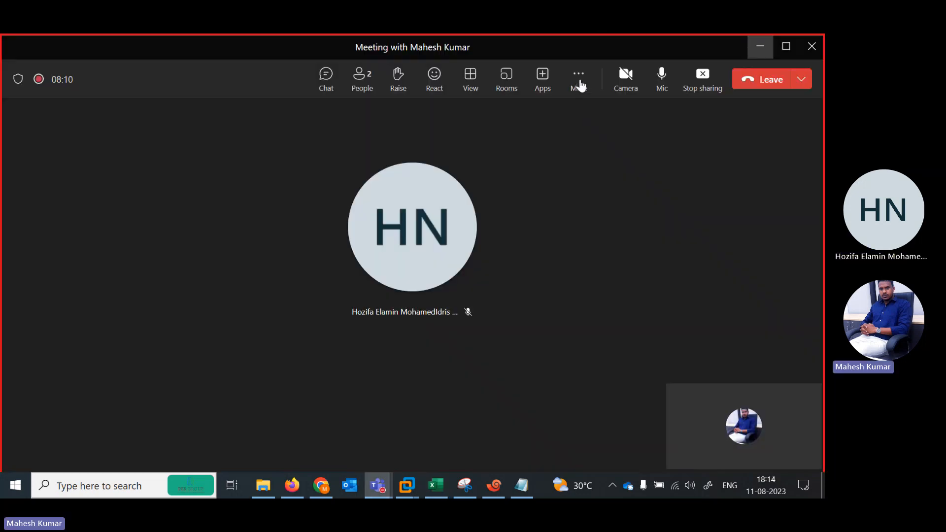
click(579, 80)
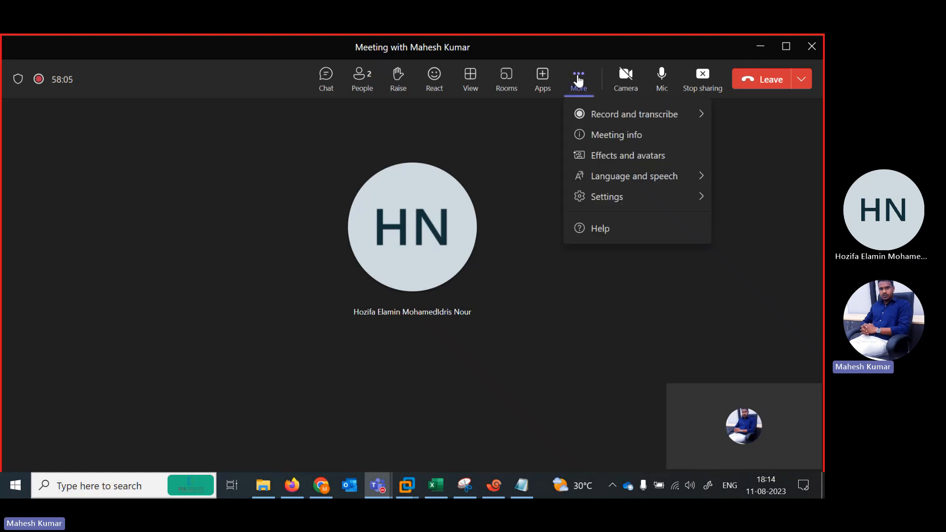
mouse_move(648, 117)
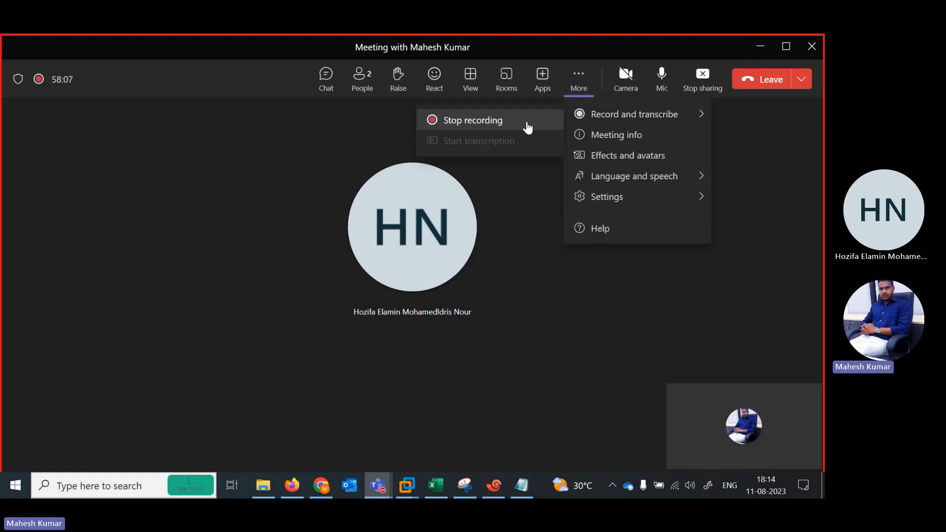
click(485, 123)
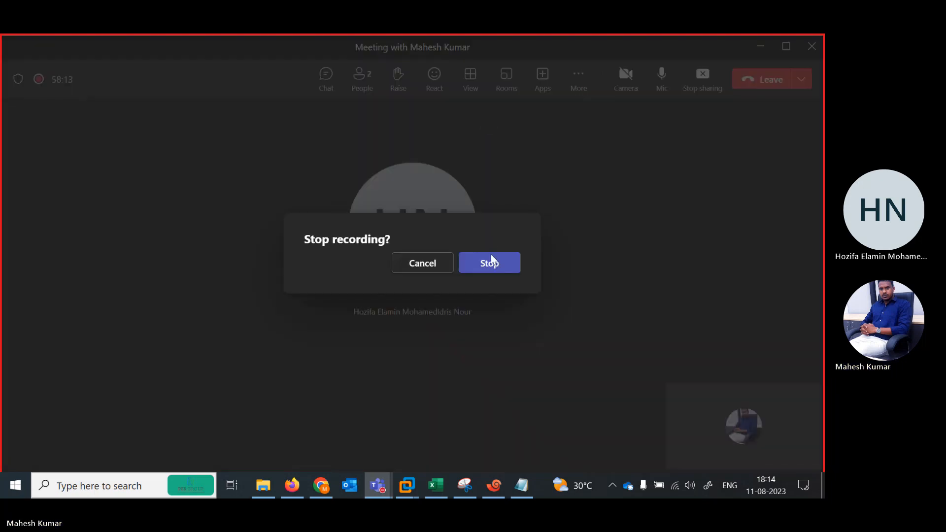